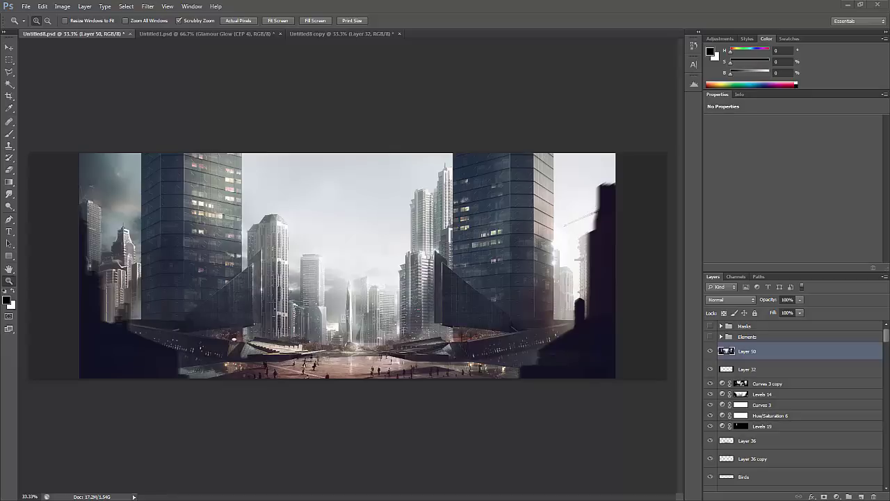
Inspect the city plaza composite in Untitled8.psd, both as a whole and close up at 50%
{"action": "left_click", "coordinate": [438, 313]}
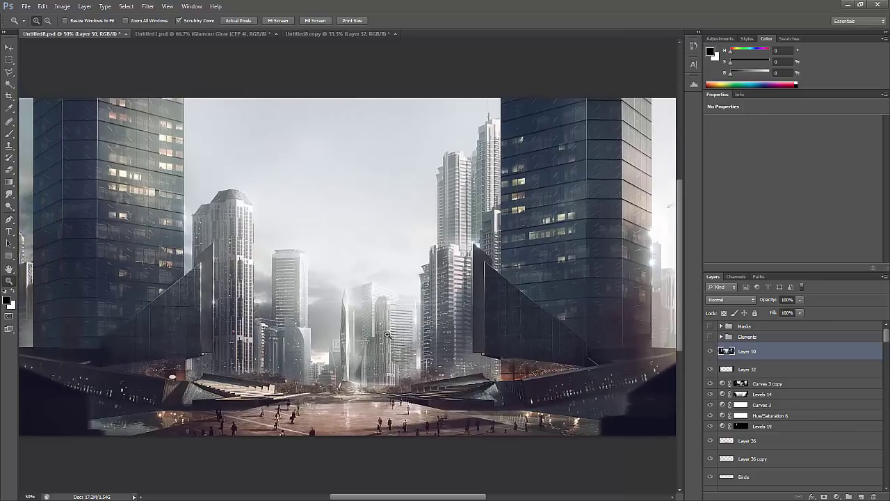
{"action": "left_click", "coordinate": [386, 333], "text": "alt"}
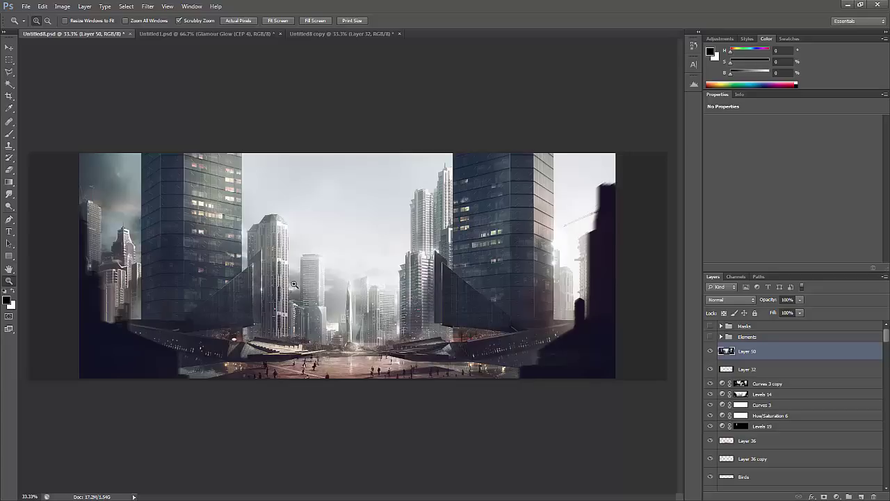
{"action": "left_click", "coordinate": [414, 272]}
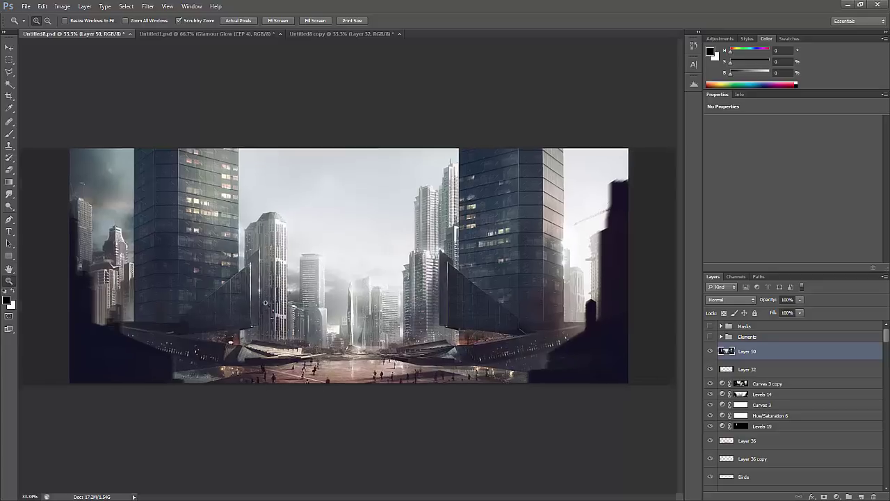
{"action": "left_click_drag", "start_coordinate": [252, 333], "coordinate": [363, 316]}
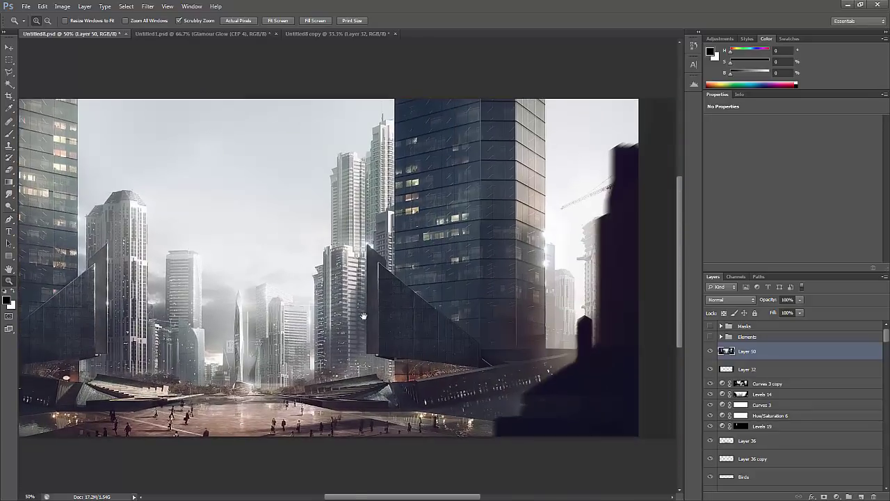
{"action": "left_click", "coordinate": [428, 319]}
{"action": "left_click", "coordinate": [428, 319], "text": "alt"}
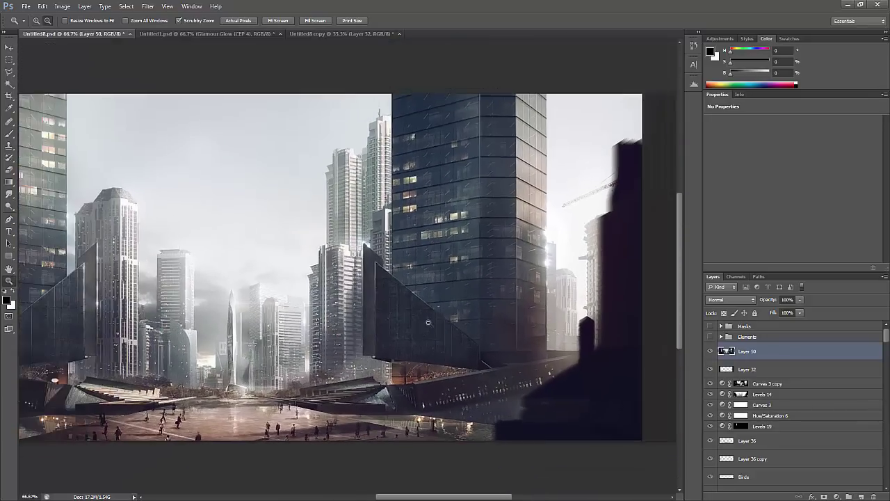
{"action": "left_click_drag", "start_coordinate": [400, 284], "coordinate": [432, 285]}
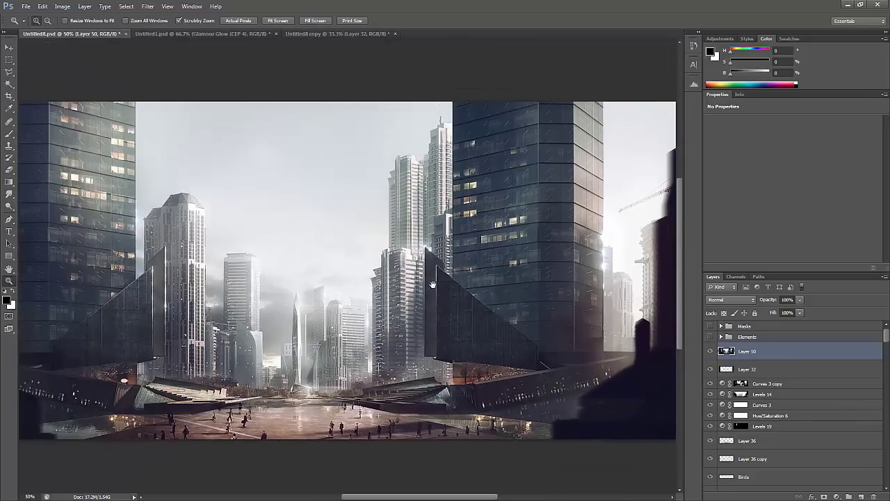
{"action": "left_click", "coordinate": [413, 292], "text": "alt"}
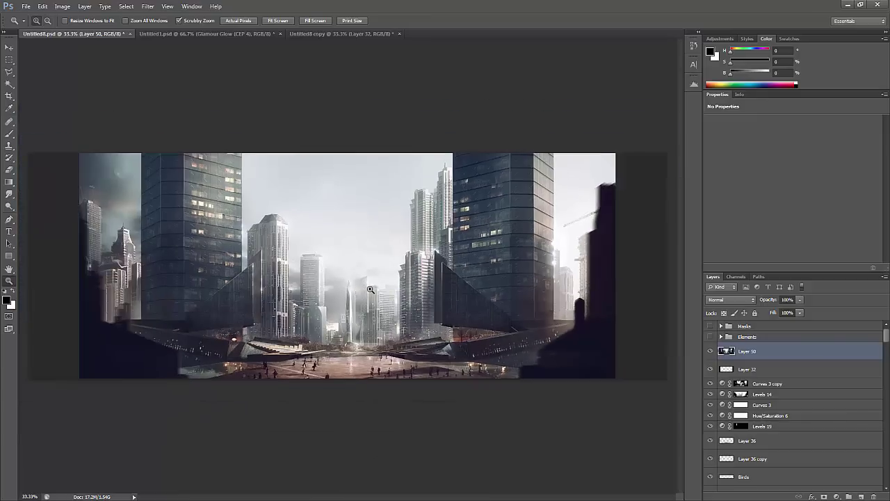
{"action": "left_click", "coordinate": [380, 292]}
{"action": "left_click_drag", "start_coordinate": [379, 292], "coordinate": [380, 298]}
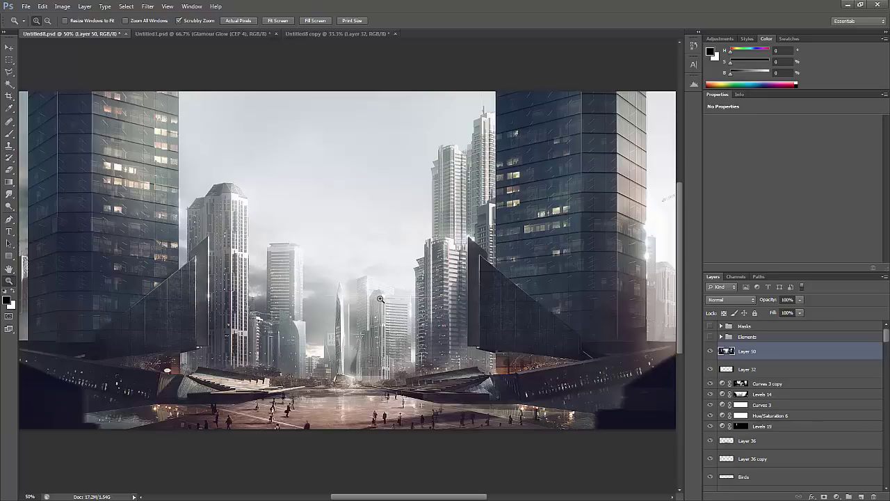
View the raw building render in Untitled8 copy at 50% and return to the composite in Untitled8.psd
{"action": "left_click", "coordinate": [350, 32]}
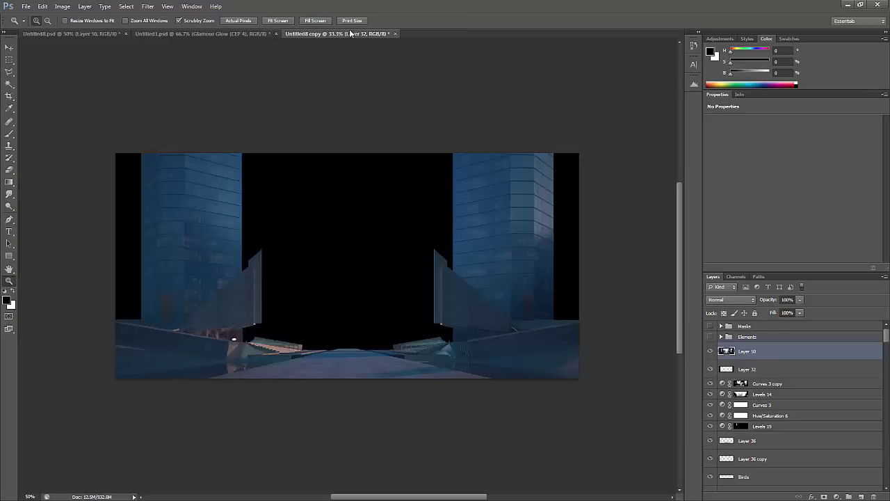
{"action": "left_click", "coordinate": [458, 294]}
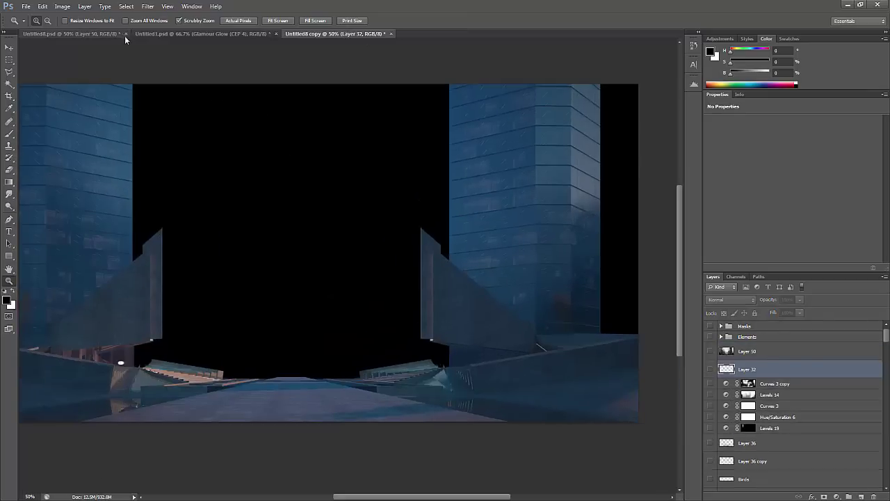
{"action": "left_click", "coordinate": [88, 34]}
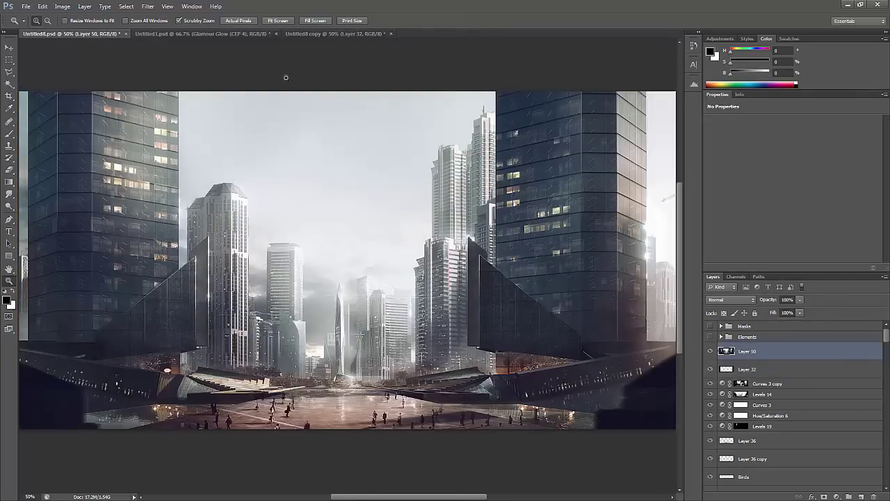
Inspect the alternative city composite in Untitled1.psd at 100% and compare it with the raw render in Untitled8 copy
{"action": "left_click", "coordinate": [208, 33]}
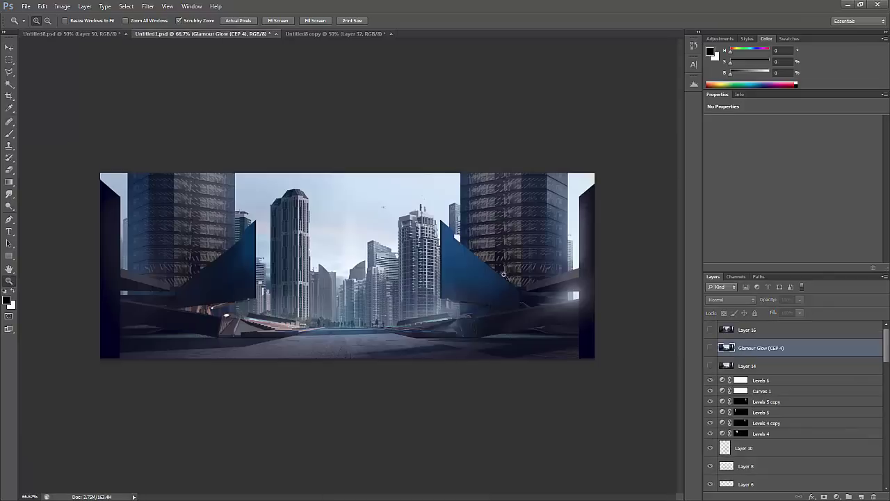
{"action": "left_click_drag", "start_coordinate": [503, 274], "coordinate": [513, 327]}
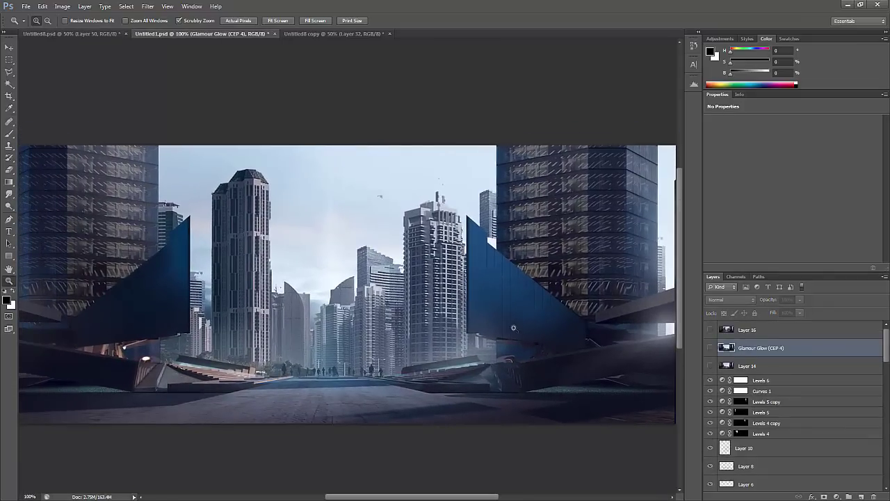
{"action": "left_click", "coordinate": [446, 327], "text": "alt"}
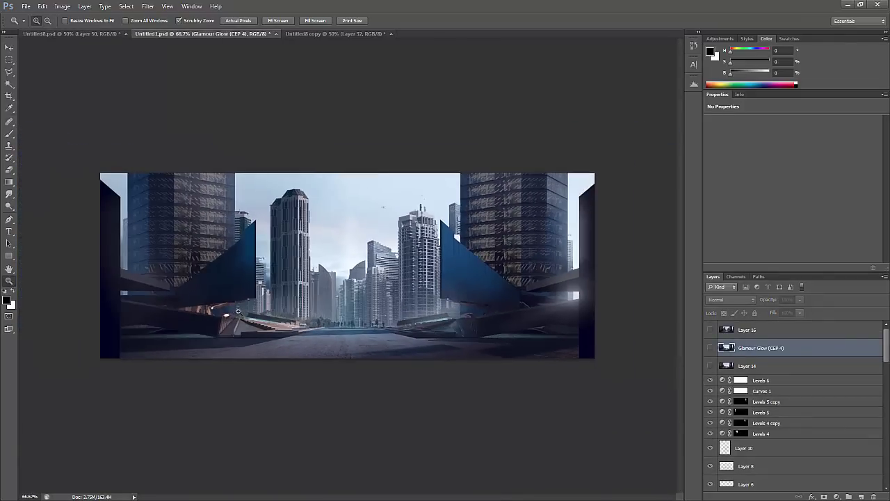
{"action": "left_click", "coordinate": [238, 310]}
{"action": "left_click_drag", "start_coordinate": [498, 310], "coordinate": [327, 315]}
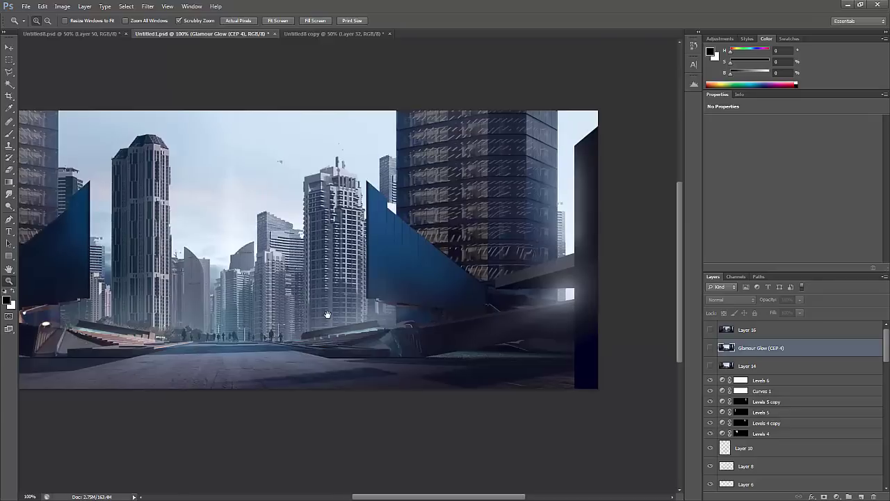
{"action": "left_click_drag", "start_coordinate": [499, 307], "coordinate": [544, 350]}
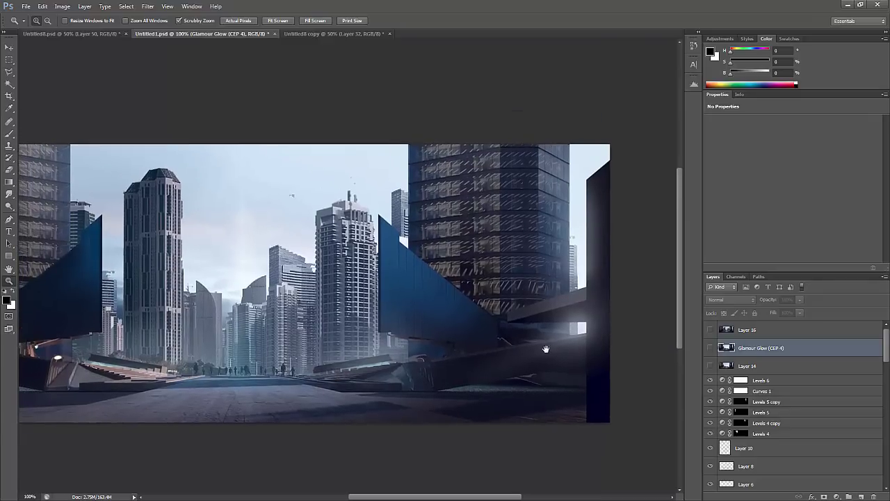
{"action": "left_click", "coordinate": [325, 34]}
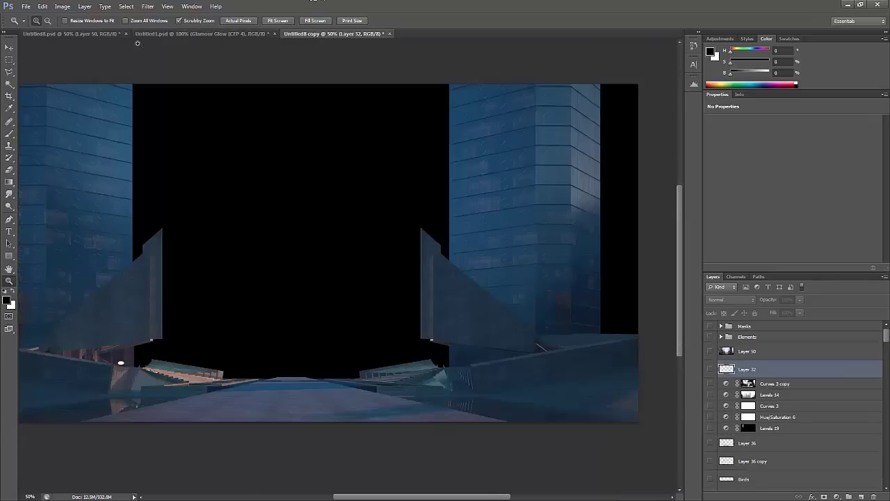
{"action": "left_click", "coordinate": [359, 319], "text": "alt"}
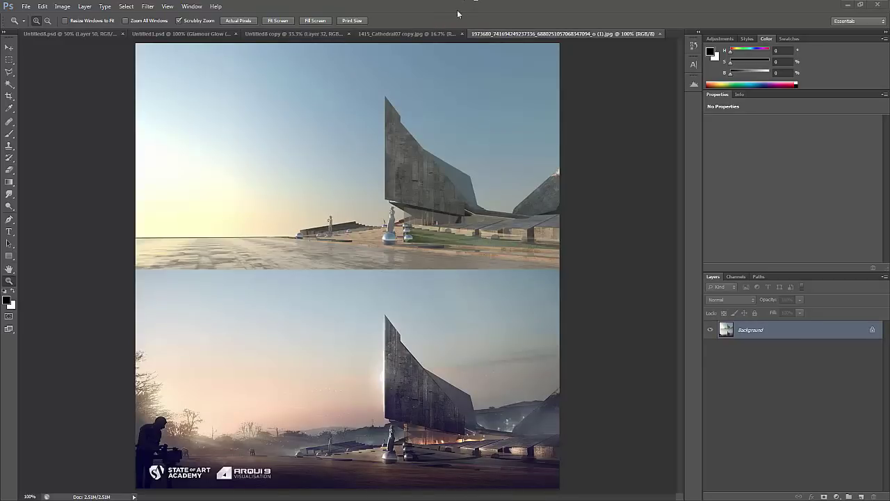
Inspect the illuminated cathedral and its surroundings in 1415_Cathedral07 copy.jpg at 25%
{"action": "left_click", "coordinate": [411, 34]}
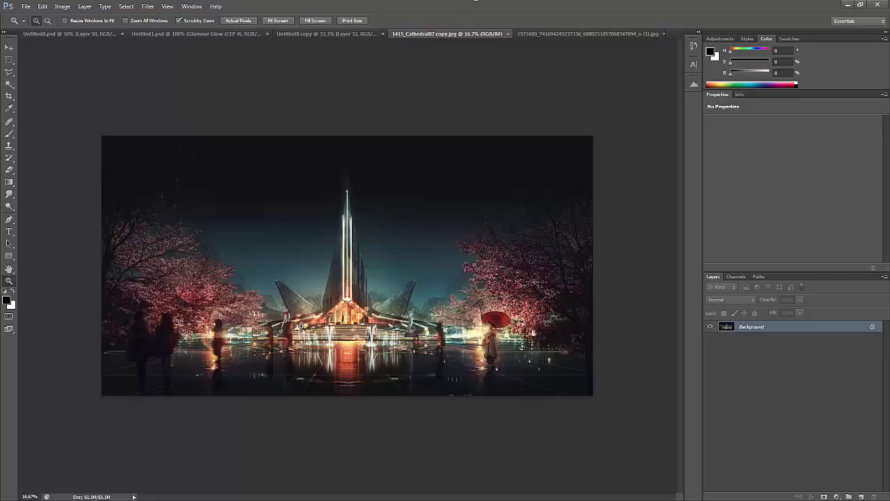
{"action": "left_click", "coordinate": [302, 325]}
{"action": "scroll", "coordinate": [389, 208], "scroll_direction": "up", "scroll_amount": 2}
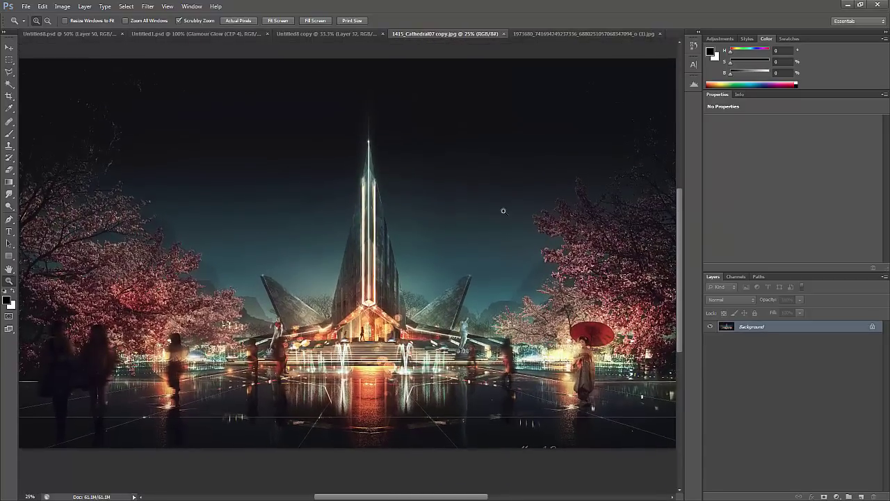
{"action": "scroll", "coordinate": [446, 223], "scroll_direction": "right", "scroll_amount": 3}
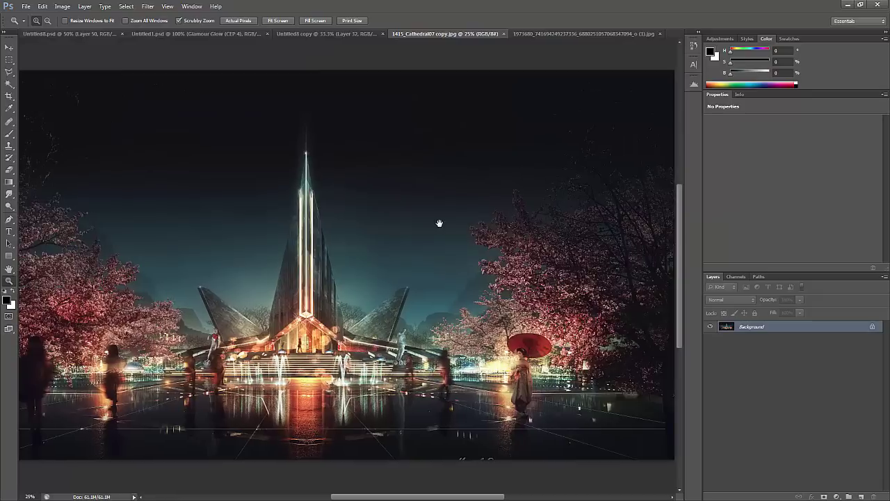
View the before-and-after monument image and return to the full city composite in Untitled8.psd
{"action": "left_click", "coordinate": [537, 33]}
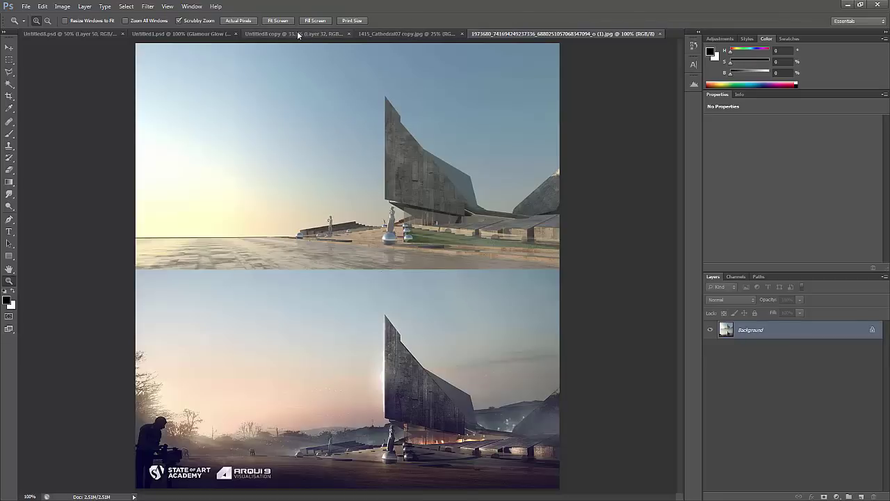
{"action": "left_click", "coordinate": [89, 34]}
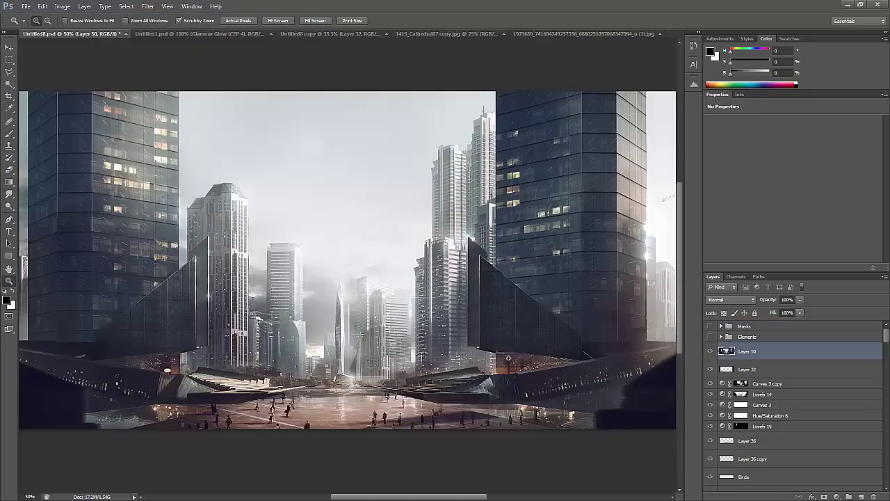
{"action": "left_click", "coordinate": [409, 304], "text": "alt"}
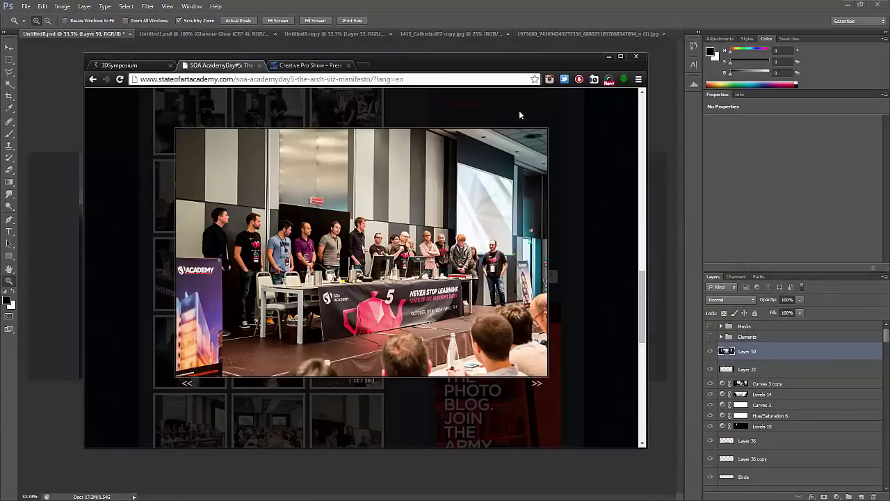
{"action": "left_click", "coordinate": [198, 79]}
{"action": "left_click_drag", "start_coordinate": [236, 79], "coordinate": [583, 87]}
{"action": "key", "text": "Delete"}
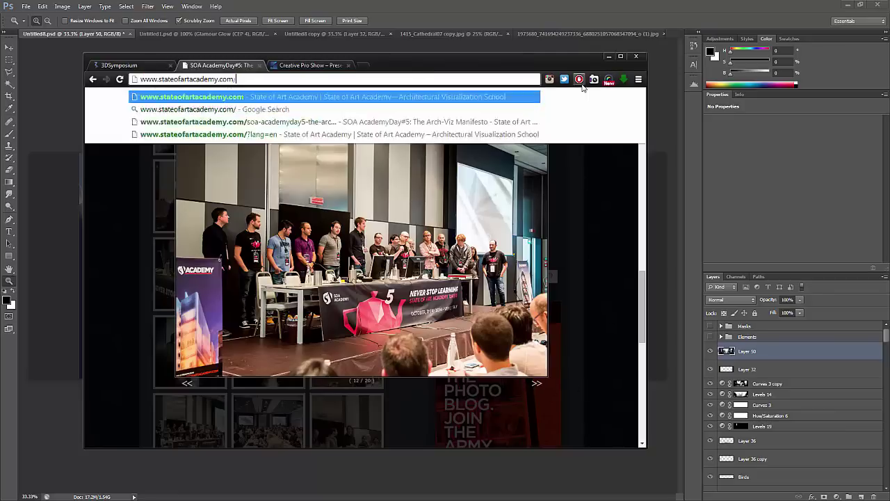
{"action": "key", "text": "Return"}
Look through the Creative Pro Show presentation page on arqui9.com and the news posts on the State of Art Academy home page
{"action": "left_click", "coordinate": [316, 64]}
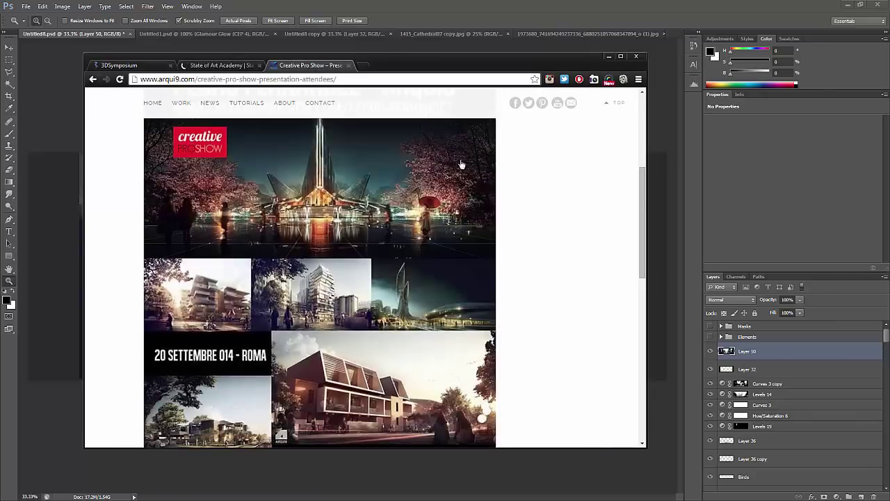
{"action": "scroll", "coordinate": [569, 181], "scroll_direction": "down", "scroll_amount": 3}
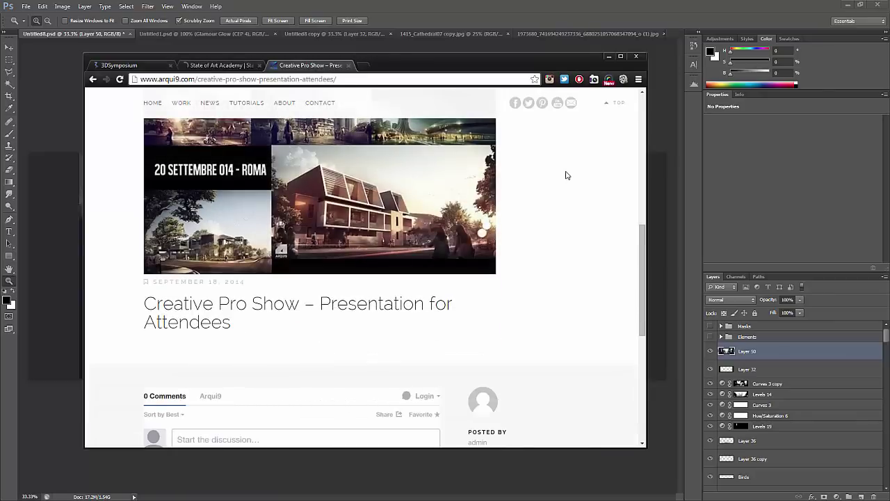
{"action": "key", "text": "ctrl+shift+Tab"}
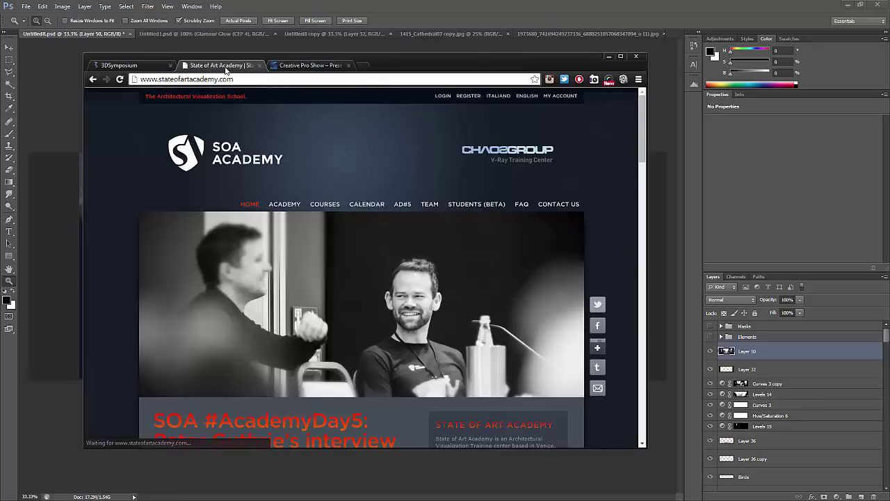
{"action": "scroll", "coordinate": [430, 258], "scroll_direction": "down", "scroll_amount": 15}
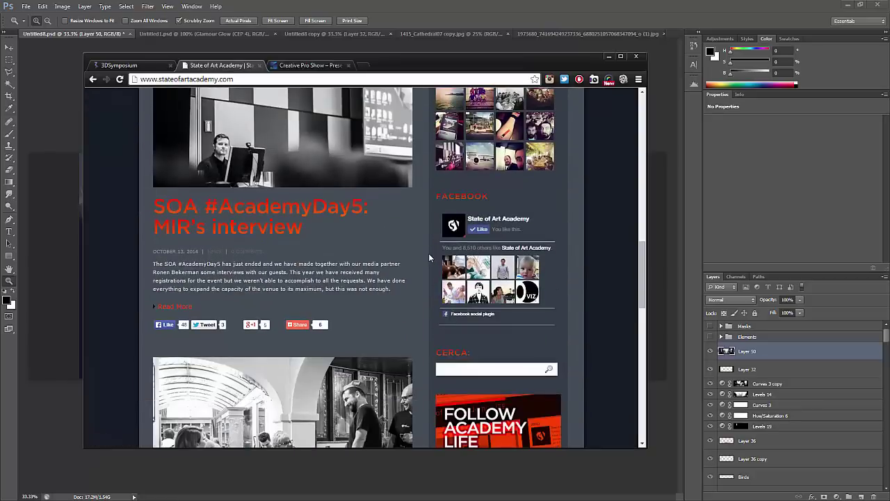
{"action": "scroll", "coordinate": [429, 257], "scroll_direction": "up", "scroll_amount": 1}
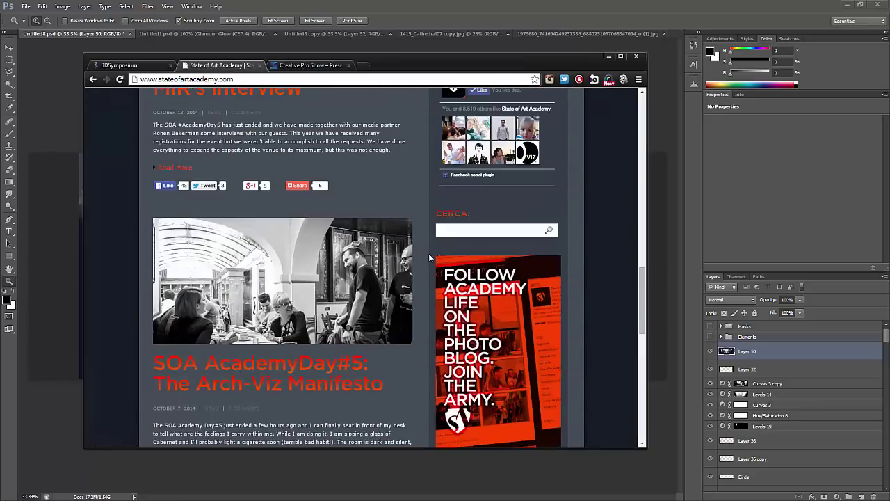
Look through the 3DSymposium page as far as its speakers section and return to the page header
{"action": "left_click", "coordinate": [143, 67]}
{"action": "scroll", "coordinate": [517, 267], "scroll_direction": "down", "scroll_amount": 1}
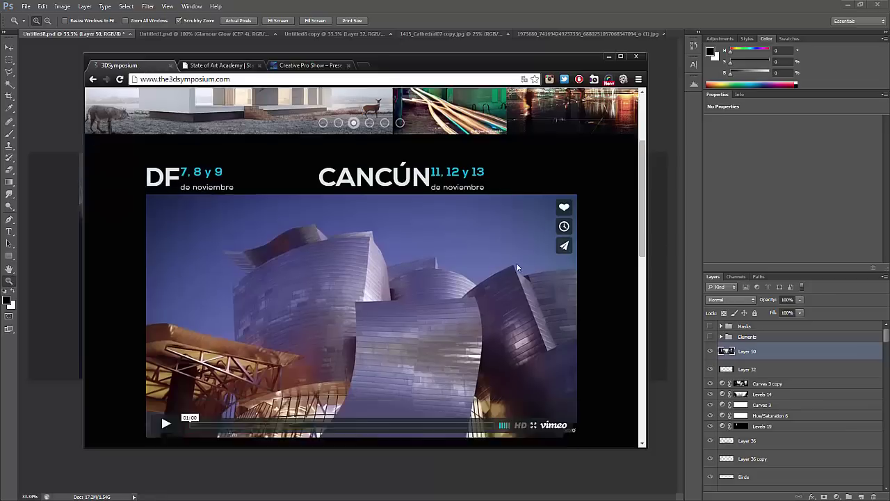
{"action": "scroll", "coordinate": [516, 262], "scroll_direction": "down", "scroll_amount": 2}
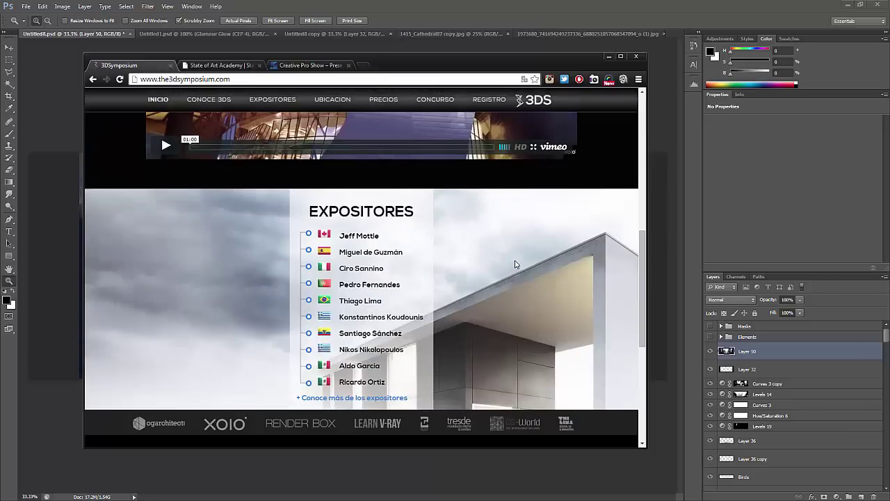
{"action": "scroll", "coordinate": [515, 260], "scroll_direction": "up", "scroll_amount": 3}
{"action": "scroll", "coordinate": [514, 263], "scroll_direction": "up", "scroll_amount": 1}
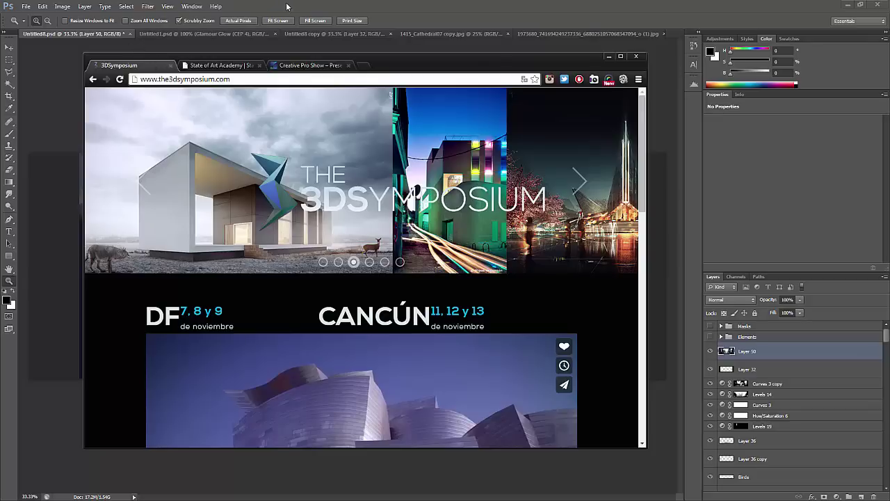
Switch back to Photoshop and view the city composite in Untitled8.psd at 50%
{"action": "left_click", "coordinate": [369, 4]}
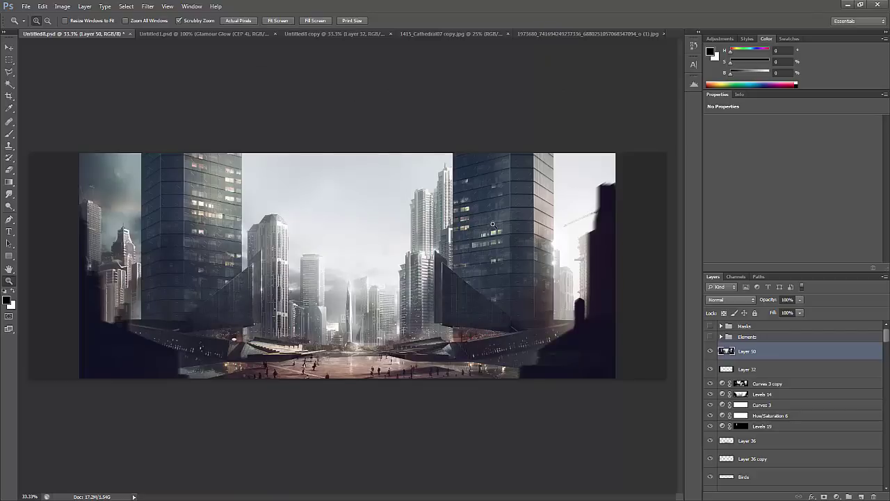
{"action": "left_click", "coordinate": [490, 225]}
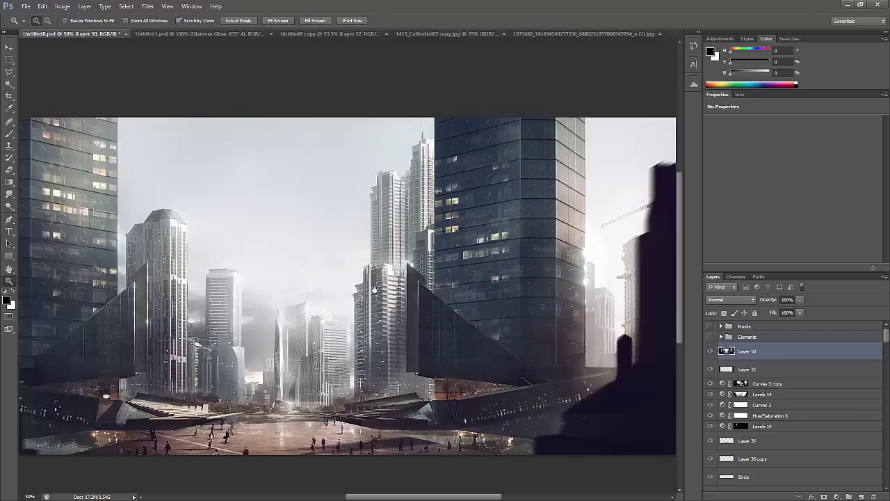
{"action": "left_click", "coordinate": [456, 276], "text": "alt"}
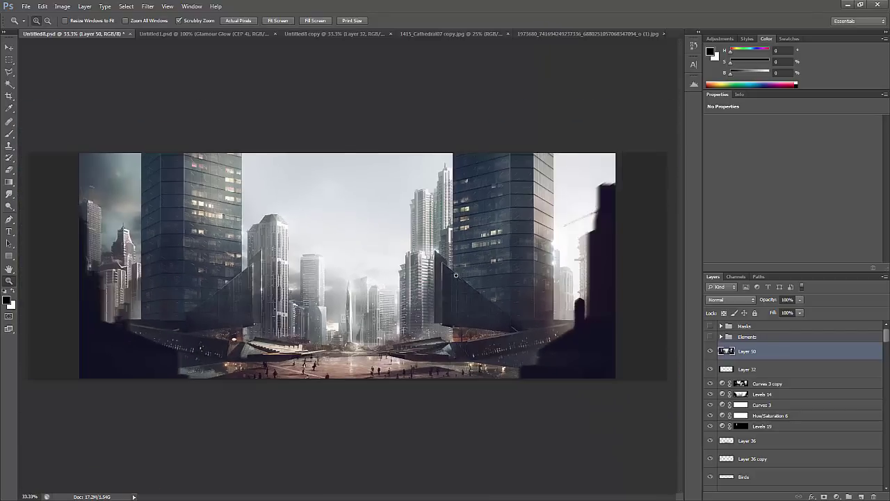
{"action": "left_click", "coordinate": [392, 294]}
{"action": "left_click_drag", "start_coordinate": [430, 291], "coordinate": [462, 287]}
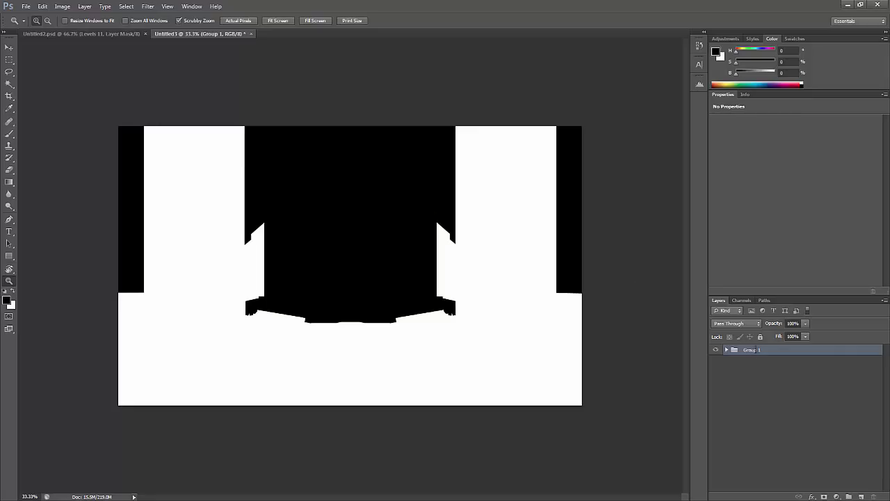
Rename the layer group holding the render passes as Elements and expand it
{"action": "double_click", "coordinate": [749, 348]}
{"action": "key", "text": "Return"}
{"action": "left_click", "coordinate": [726, 349]}
Group the mask-type render passes inside Elements, name the new group Masks and place it above the Elements group
{"action": "scroll", "coordinate": [760, 429], "scroll_direction": "down", "scroll_amount": 5}
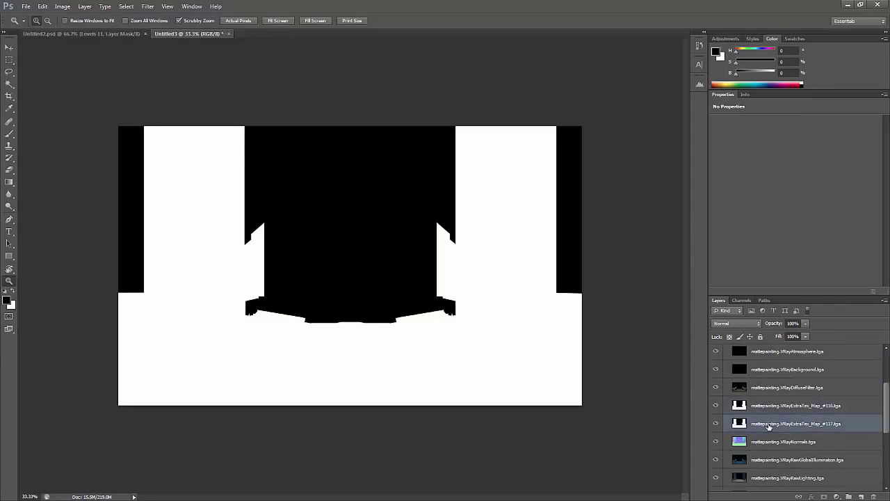
{"action": "left_click", "coordinate": [786, 427]}
{"action": "left_click", "coordinate": [786, 483], "text": "ctrl"}
{"action": "left_click_drag", "start_coordinate": [786, 484], "coordinate": [850, 495]}
{"action": "double_click", "coordinate": [751, 358]}
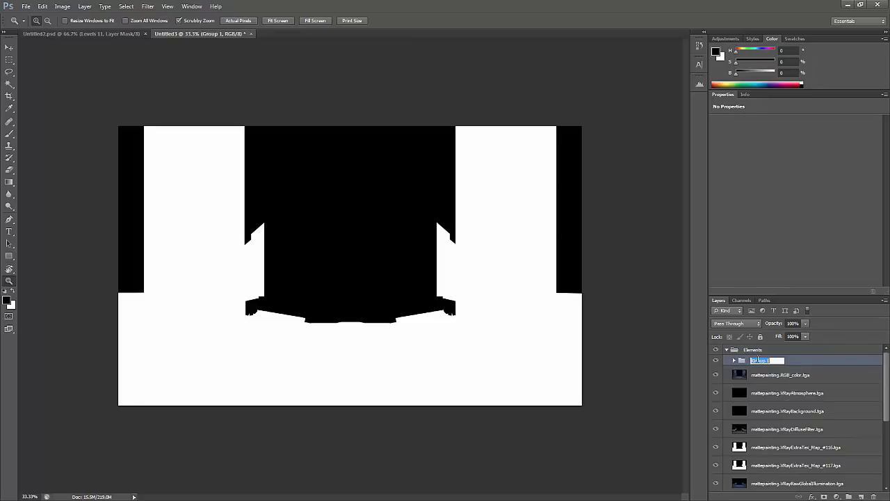
{"action": "type", "text": "Masks"}
{"action": "key", "text": "Return"}
{"action": "left_click", "coordinate": [728, 350]}
{"action": "left_click", "coordinate": [728, 349]}
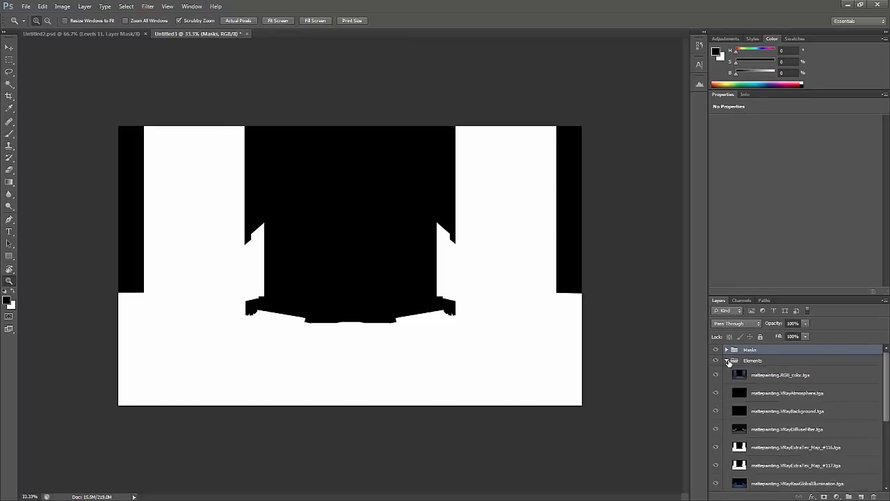
Hide the Masks group and take the mattepainting.RGB_color.tga render out of the Elements group
{"action": "left_click", "coordinate": [772, 364]}
{"action": "left_click", "coordinate": [716, 349]}
{"action": "left_click_drag", "start_coordinate": [772, 364], "coordinate": [769, 409]}
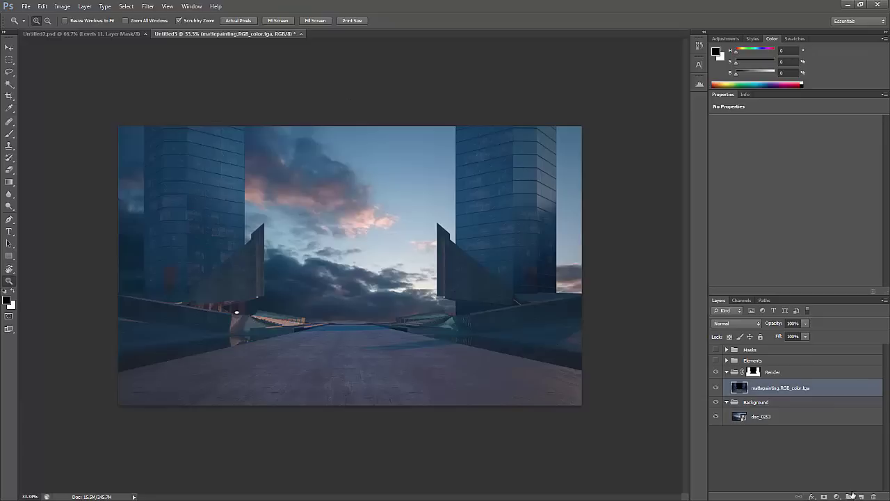
Add a Levels adjustment clipped to the RGB_color render, with midtones at 0.73 and input white at 202
{"action": "left_click", "coordinate": [837, 497]}
{"action": "left_click", "coordinate": [814, 387]}
{"action": "left_click_drag", "start_coordinate": [802, 189], "coordinate": [836, 189]}
{"action": "left_click", "coordinate": [727, 349]}
{"action": "left_click", "coordinate": [727, 349]}
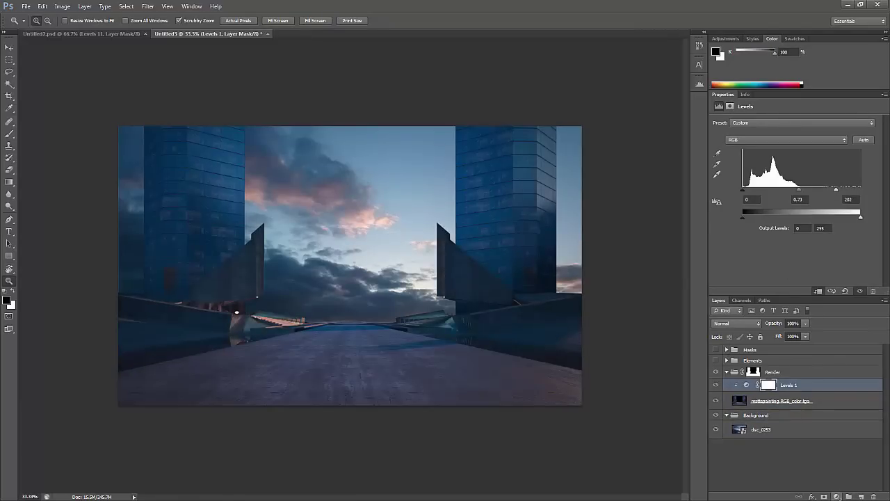
Add a Hue/Saturation adjustment clipped to the RGB_color render above its Levels adjustment to mute the blue
{"action": "left_click", "coordinate": [836, 497]}
{"action": "left_click", "coordinate": [821, 435]}
{"action": "left_click", "coordinate": [768, 366]}
{"action": "scroll", "coordinate": [772, 421], "scroll_direction": "up", "scroll_amount": 1}
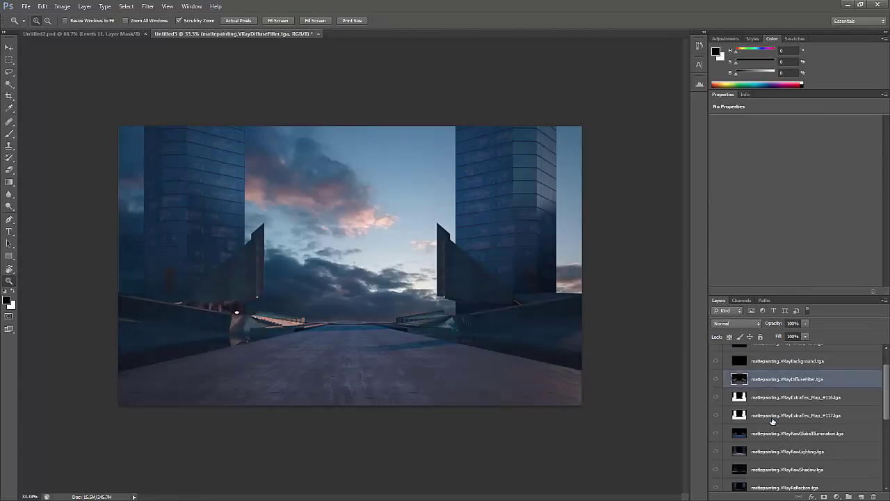
{"action": "scroll", "coordinate": [772, 421], "scroll_direction": "up", "scroll_amount": 1}
{"action": "left_click", "coordinate": [299, 376]}
{"action": "left_click", "coordinate": [299, 376], "text": "alt"}
{"action": "key", "text": "r"}
{"action": "left_click_drag", "start_coordinate": [389, 390], "coordinate": [355, 306]}
{"action": "left_click", "coordinate": [743, 385]}
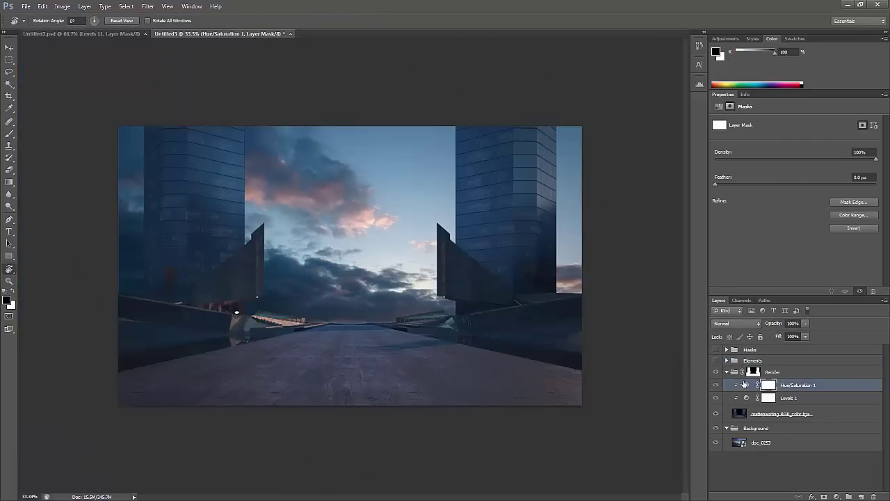
Try to copy the mattepainting.VRayReflection.tga pass into the Render group
{"action": "left_click", "coordinate": [845, 426]}
{"action": "scroll", "coordinate": [820, 410], "scroll_direction": "down", "scroll_amount": 1}
{"action": "double_click", "coordinate": [819, 409]}
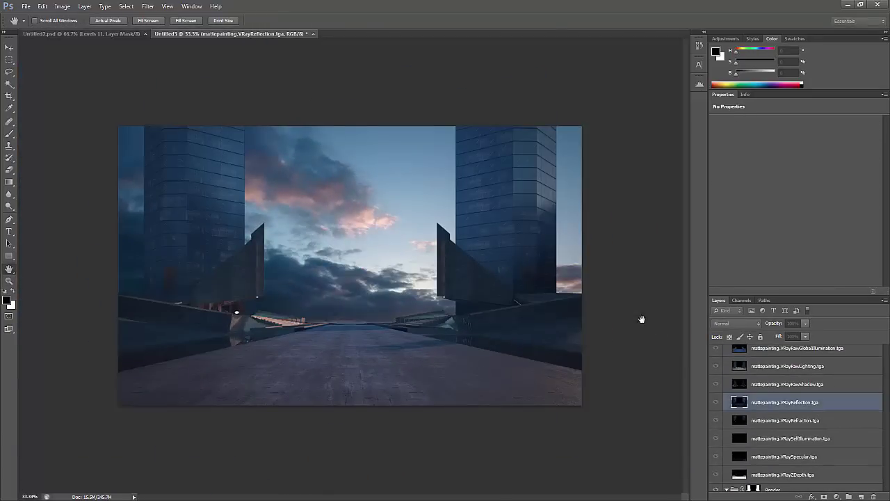
{"action": "key", "text": "Escape"}
{"action": "left_click_drag", "start_coordinate": [793, 404], "coordinate": [788, 423]}
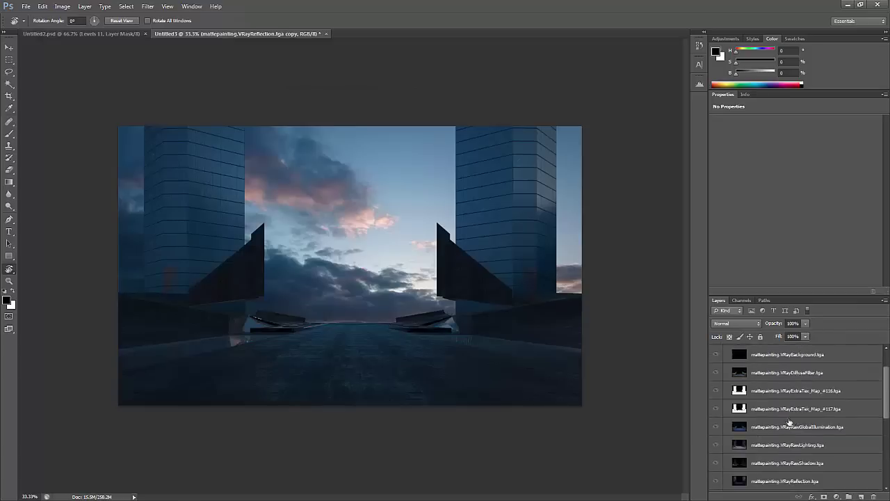
{"action": "scroll", "coordinate": [789, 423], "scroll_direction": "up", "scroll_amount": 1}
{"action": "key", "text": "ctrl+z"}
Copy the VRayRefraction pass to the top of the Render group, blended in Screen mode with 58% fill
{"action": "left_click_drag", "start_coordinate": [788, 464], "coordinate": [786, 425]}
{"action": "left_click", "coordinate": [737, 322]}
{"action": "left_click", "coordinate": [730, 196]}
{"action": "left_click", "coordinate": [805, 336]}
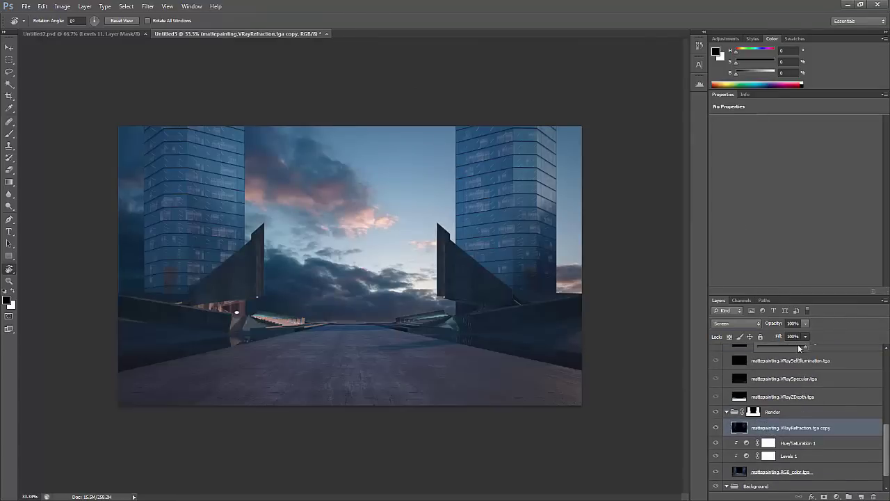
{"action": "left_click_drag", "start_coordinate": [809, 347], "coordinate": [788, 348]}
Add a layer mask to the refraction copy and fade it with a gradient
{"action": "left_click", "coordinate": [825, 496]}
{"action": "key", "text": "g"}
{"action": "key", "text": "x"}
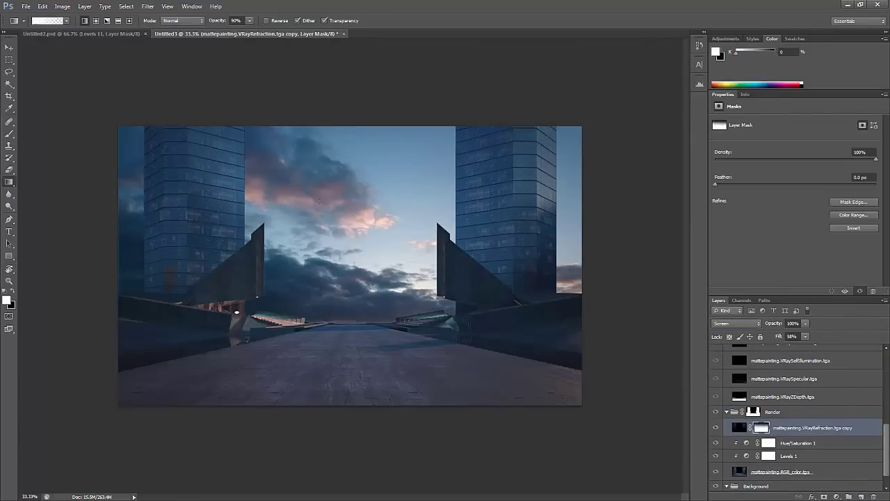
Load the mattepainting.VRayExtraTex_Map_#116.tga pass as a selection from its channels and collapse the Elements group
{"action": "scroll", "coordinate": [745, 415], "scroll_direction": "up", "scroll_amount": 5}
{"action": "scroll", "coordinate": [745, 415], "scroll_direction": "up", "scroll_amount": 1}
{"action": "left_click", "coordinate": [715, 448], "text": "alt"}
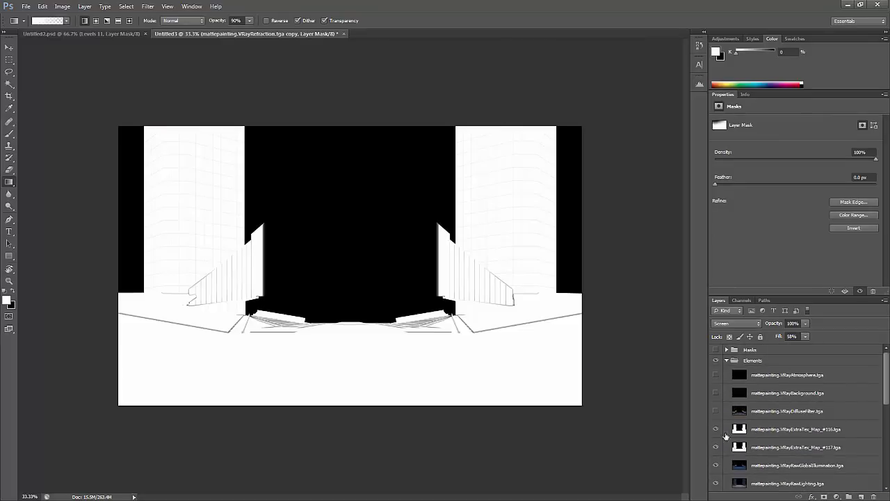
{"action": "left_click", "coordinate": [779, 447]}
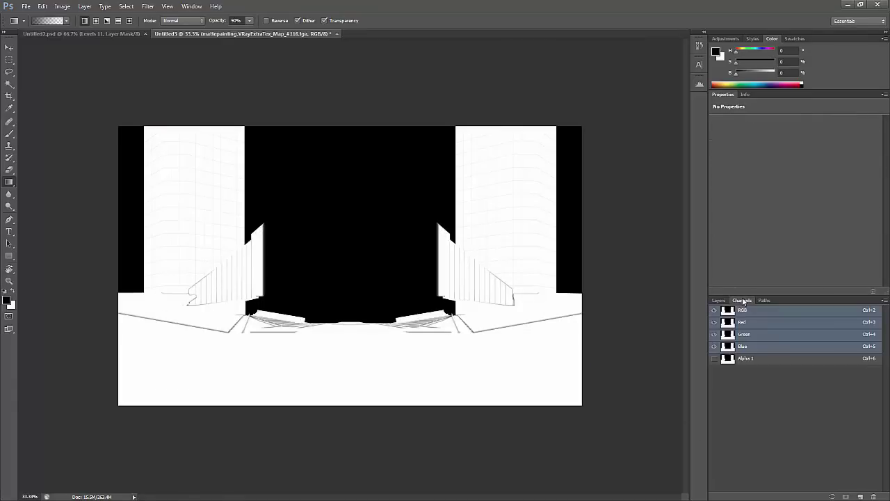
{"action": "left_click", "coordinate": [739, 448], "text": "ctrl"}
{"action": "left_click", "coordinate": [715, 448], "text": "alt"}
{"action": "left_click", "coordinate": [727, 360]}
Add a Levels adjustment masked from the selection above the refraction copy, with output white lowered to 171
{"action": "left_click", "coordinate": [761, 387]}
{"action": "left_click", "coordinate": [837, 497]}
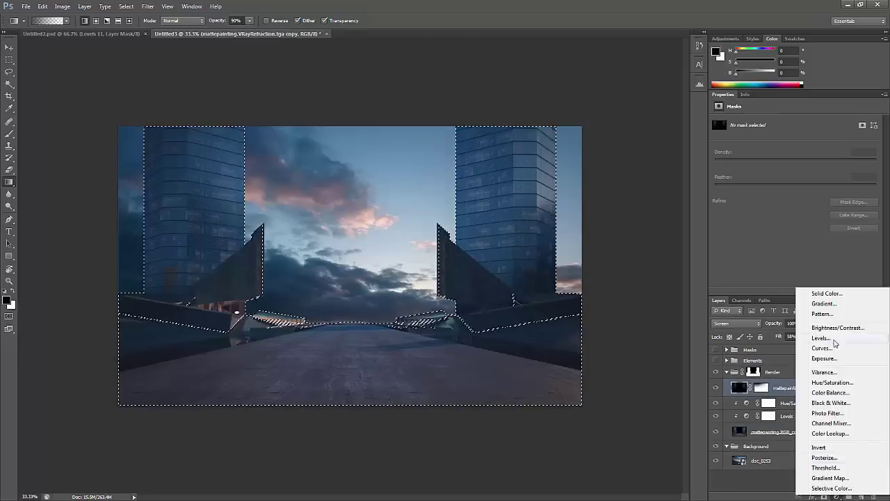
{"action": "left_click", "coordinate": [781, 342]}
{"action": "left_click_drag", "start_coordinate": [860, 218], "coordinate": [822, 218]}
Copy the VRayZDepth pass above the masked Levels adjustment in the Render group and invert it
{"action": "left_click", "coordinate": [727, 360]}
{"action": "scroll", "coordinate": [765, 417], "scroll_direction": "down", "scroll_amount": 5}
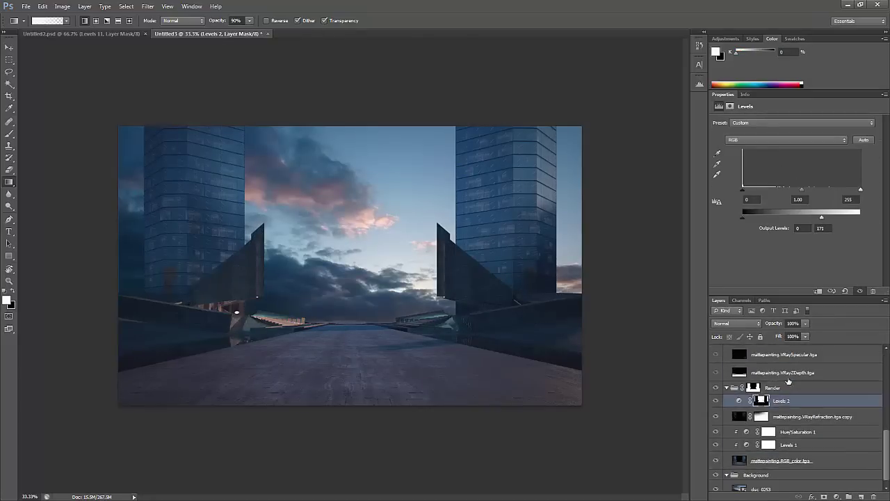
{"action": "left_click_drag", "start_coordinate": [783, 372], "coordinate": [782, 401]}
{"action": "key", "text": "ctrl+i"}
{"action": "left_click", "coordinate": [737, 322]}
{"action": "key", "text": "Escape"}
Apply Levels to the inverted ZDepth copy with input black 43, midtones 0.62 and output white 116
{"action": "key", "text": "ctrl+l"}
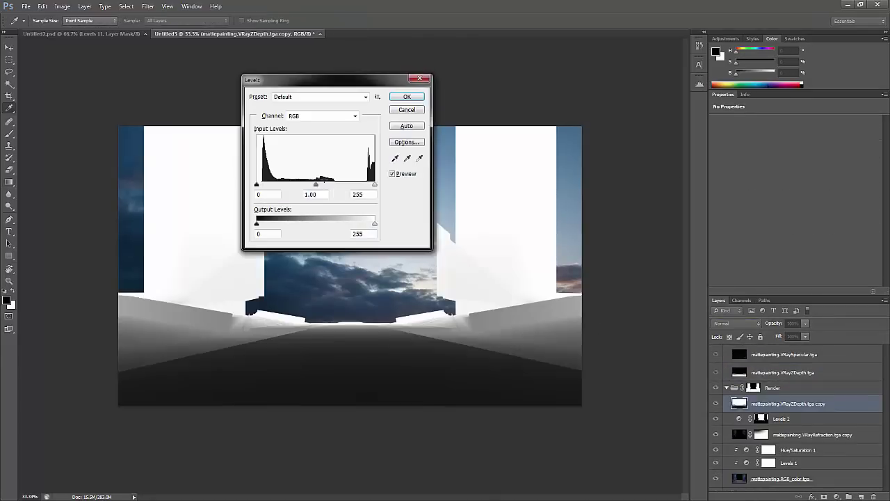
{"action": "left_click_drag", "start_coordinate": [375, 222], "coordinate": [327, 221]}
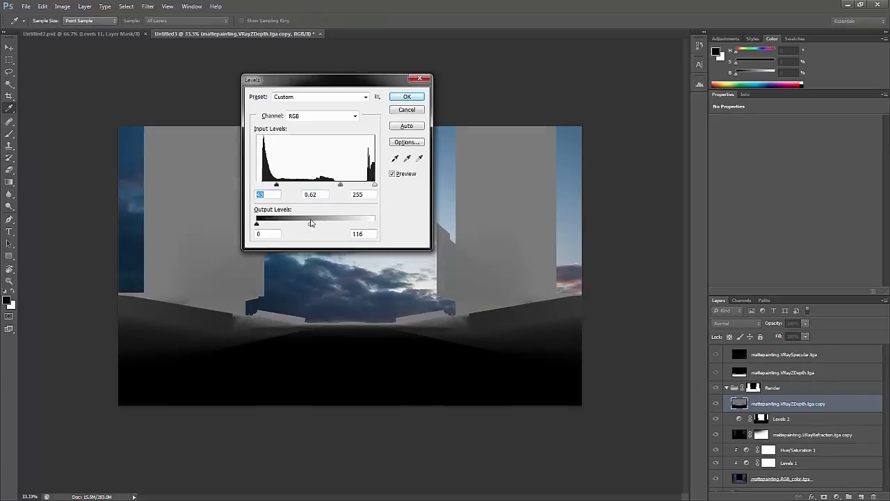
{"action": "key", "text": "Return"}
{"action": "key", "text": "g"}
Move the ZDepth copy to the top of the Elements group and brighten it with Levels
{"action": "left_click_drag", "start_coordinate": [767, 301], "coordinate": [764, 306]}
{"action": "left_click", "coordinate": [742, 300]}
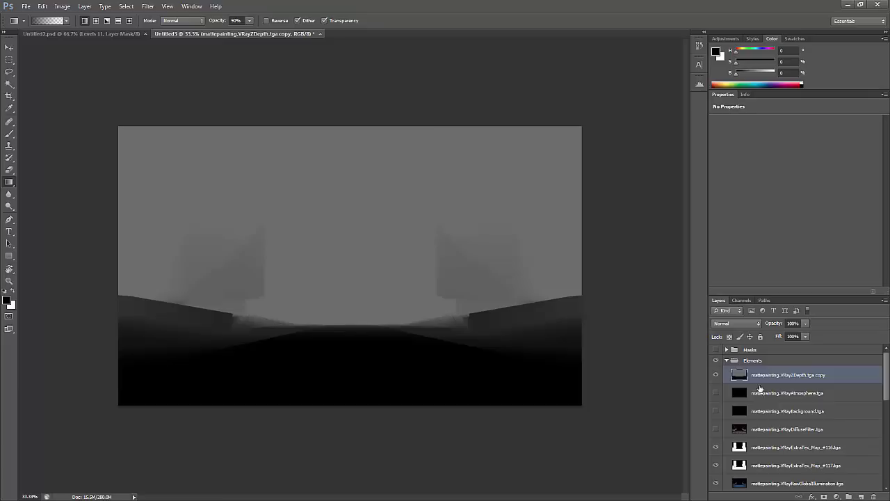
{"action": "key", "text": "ctrl+l"}
{"action": "left_click_drag", "start_coordinate": [332, 187], "coordinate": [281, 188]}
{"action": "left_click", "coordinate": [406, 97]}
{"action": "key", "text": "g"}
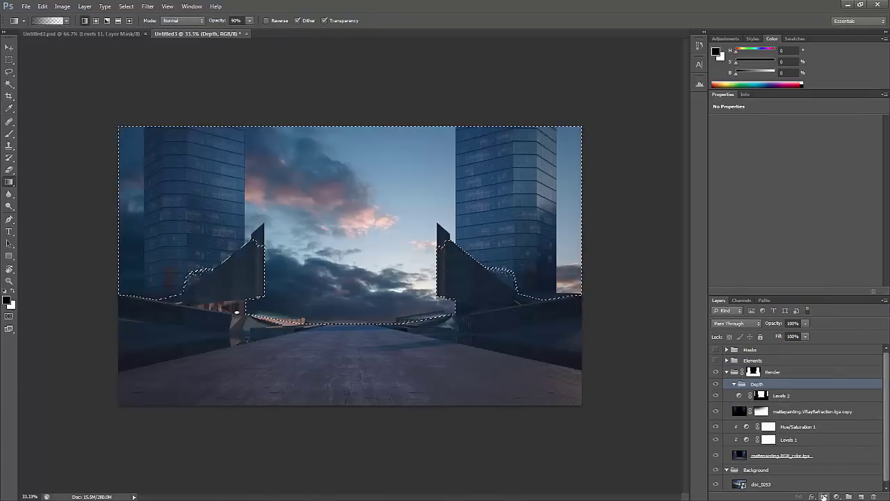
Mask the Depth group from the selection and paint sampled sky-blue haze on a new layer inside it, reducing the brush to 500 px
{"action": "left_click", "coordinate": [823, 497]}
{"action": "left_click", "coordinate": [861, 497]}
{"action": "key", "text": "b"}
{"action": "left_click", "coordinate": [443, 209], "text": "alt"}
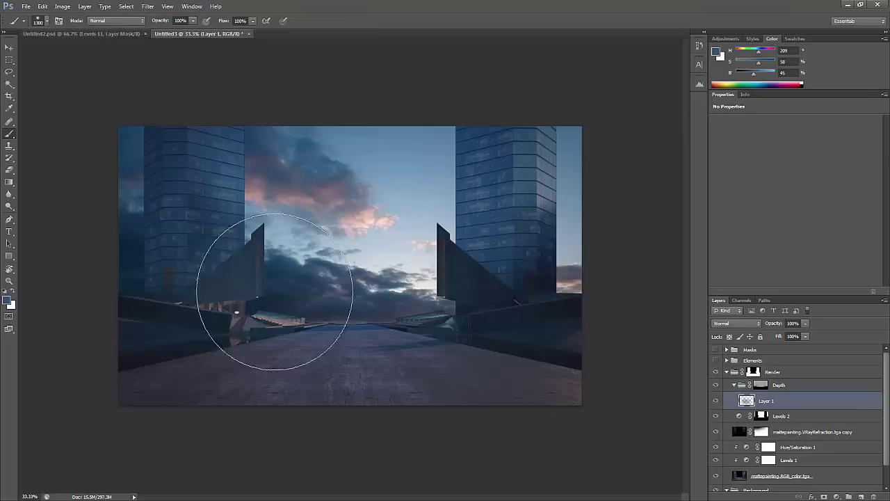
{"action": "key", "text": "bracketleft"}
{"action": "key", "text": "bracketleft"}
{"action": "key", "text": "bracketleft"}
{"action": "key", "text": "bracketleft"}
{"action": "key", "text": "bracketleft"}
{"action": "key", "text": "bracketleft"}
Add a Levels adjustment with midtones at 1.74 and move it into the Background group above the dsc_0253 sky
{"action": "left_click", "coordinate": [807, 385]}
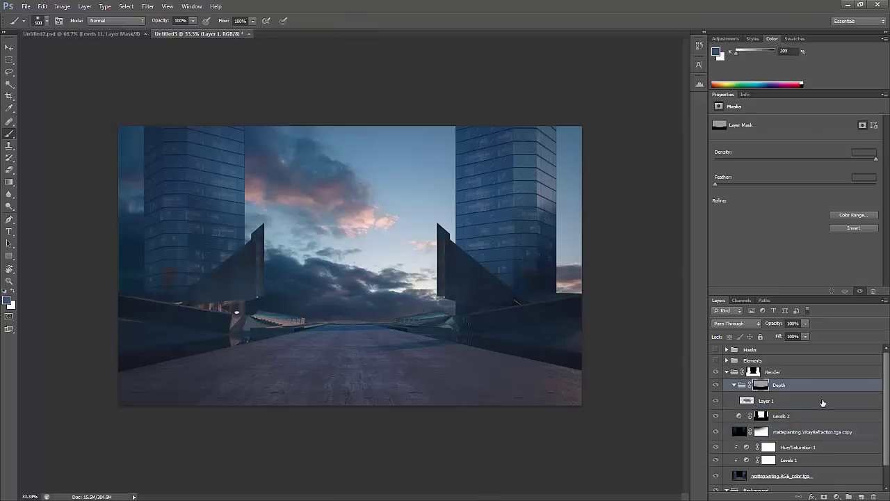
{"action": "left_click", "coordinate": [734, 384]}
{"action": "left_click", "coordinate": [837, 497]}
{"action": "left_click", "coordinate": [817, 345]}
{"action": "left_click_drag", "start_coordinate": [801, 190], "coordinate": [779, 190]}
{"action": "left_click_drag", "start_coordinate": [782, 384], "coordinate": [766, 487]}
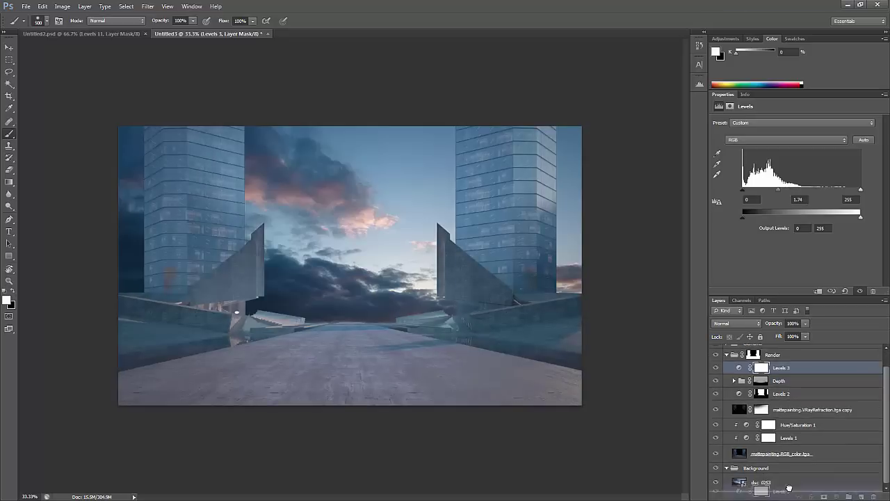
Invert the sky Levels mask and paint the brightening back over the central horizon with a 1000 px brush
{"action": "key", "text": "ctrl+i"}
{"action": "key", "text": "bracketright"}
{"action": "key", "text": "bracketright"}
{"action": "key", "text": "bracketright"}
{"action": "key", "text": "bracketright"}
{"action": "key", "text": "bracketright"}
{"action": "left_click_drag", "start_coordinate": [358, 278], "coordinate": [415, 286]}
{"action": "key", "text": "ctrl+z"}
{"action": "key", "text": "ctrl+z"}
{"action": "key", "text": "ctrl+z"}
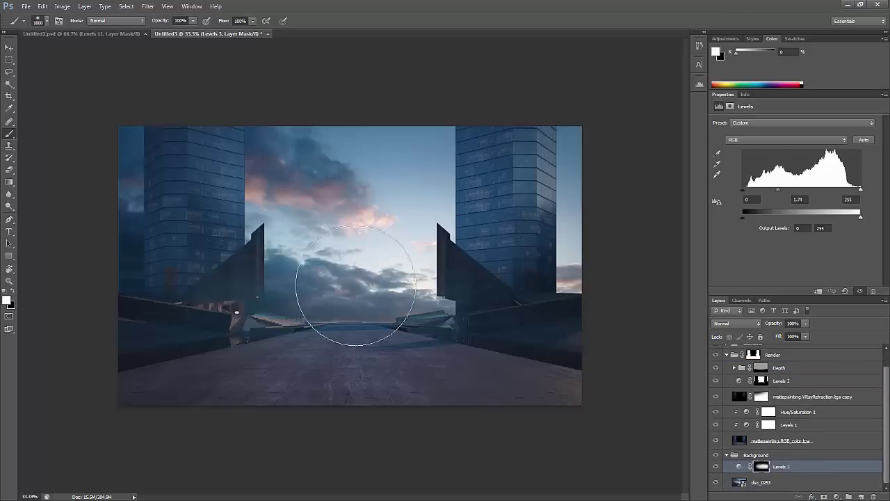
Add a layer group named Buildings to the composite
{"action": "left_click", "coordinate": [849, 497]}
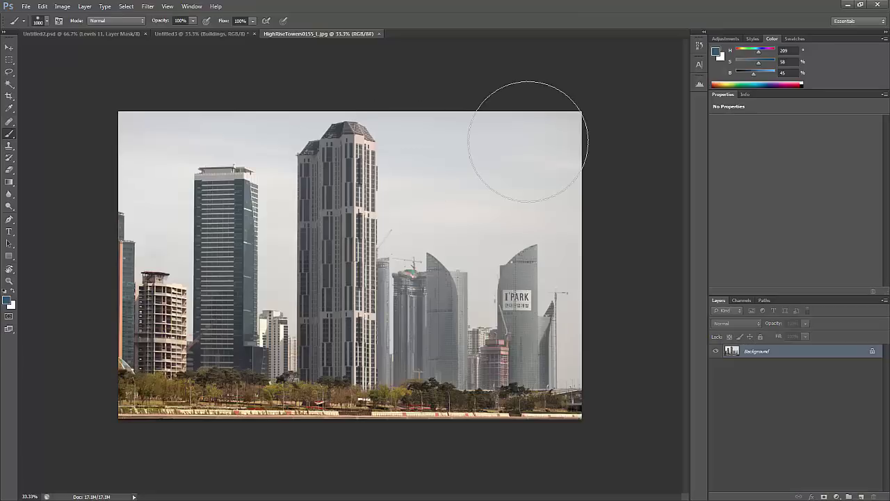
Select the sky in HighRiseTowers0155_L.jpg on a single colour channel with the Magic Wand at tolerance 18, and return to RGB
{"action": "left_click", "coordinate": [741, 300]}
{"action": "left_click", "coordinate": [743, 348]}
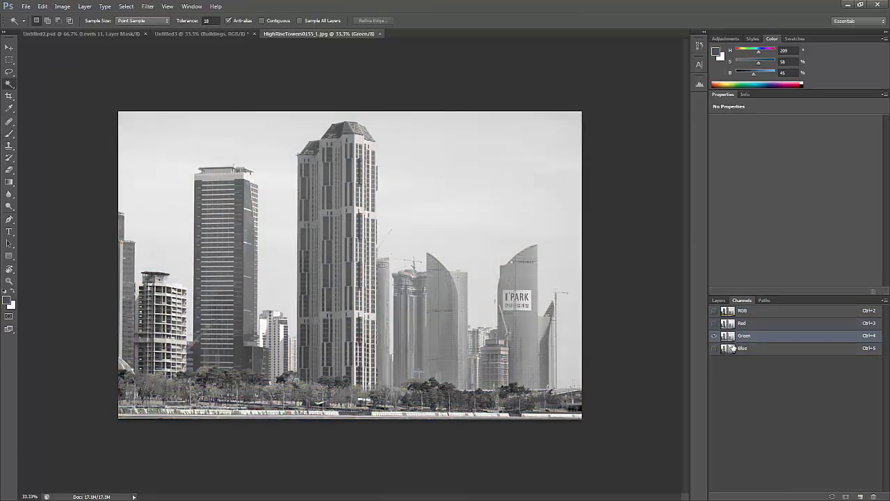
{"action": "left_click", "coordinate": [487, 219]}
{"action": "key", "text": "ctrl+2"}
Turn the selection into a Quick Mask and choose a 70 px hard round brush preset with white as the paint colour
{"action": "key", "text": "z"}
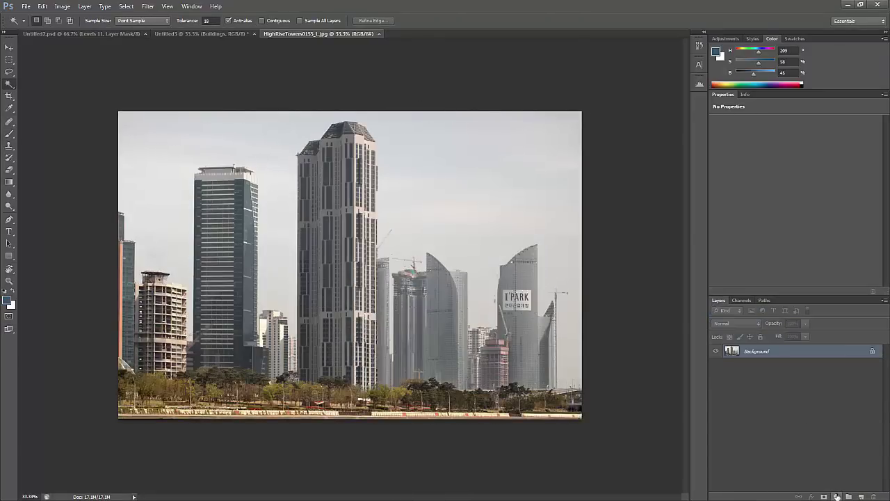
{"action": "left_click", "coordinate": [264, 237]}
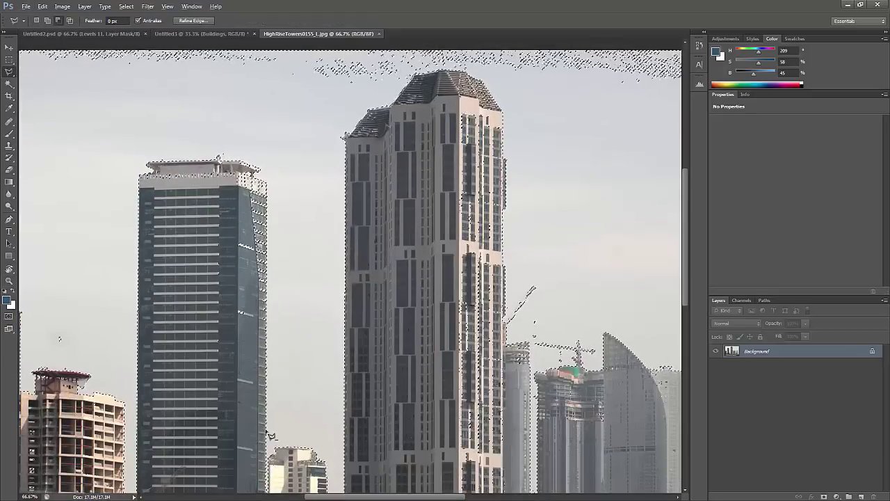
{"action": "key", "text": "q"}
{"action": "left_click", "coordinate": [344, 234], "text": "alt"}
{"action": "left_click", "coordinate": [344, 234]}
{"action": "key", "text": "b"}
{"action": "key", "text": "F5"}
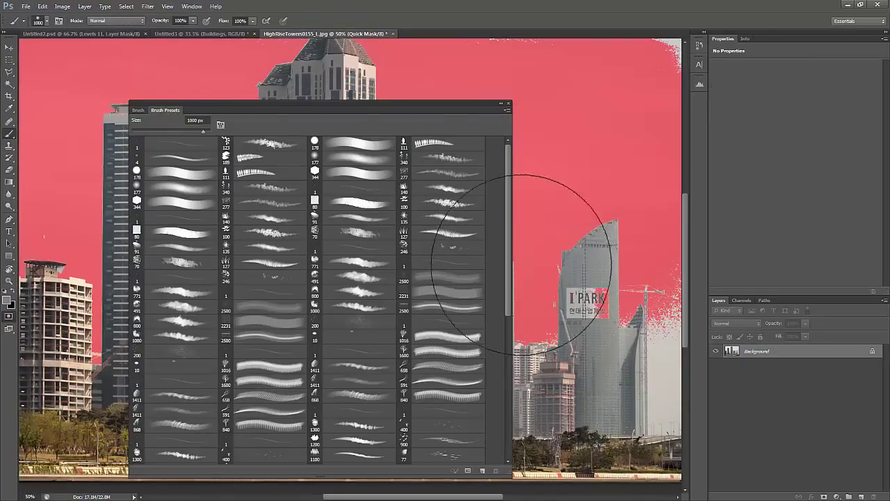
{"action": "scroll", "coordinate": [450, 295], "scroll_direction": "down", "scroll_amount": 5}
{"action": "left_click_drag", "start_coordinate": [513, 180], "coordinate": [309, 173]}
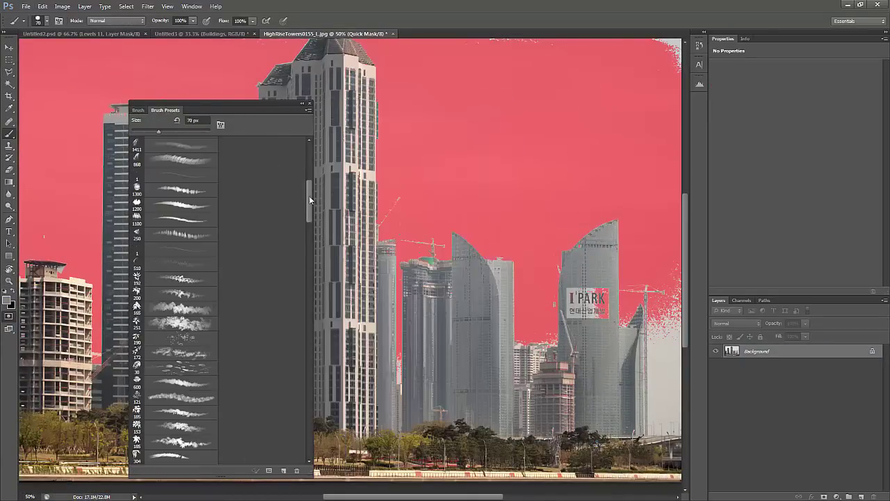
{"action": "left_click", "coordinate": [309, 104]}
{"action": "key", "text": "x"}
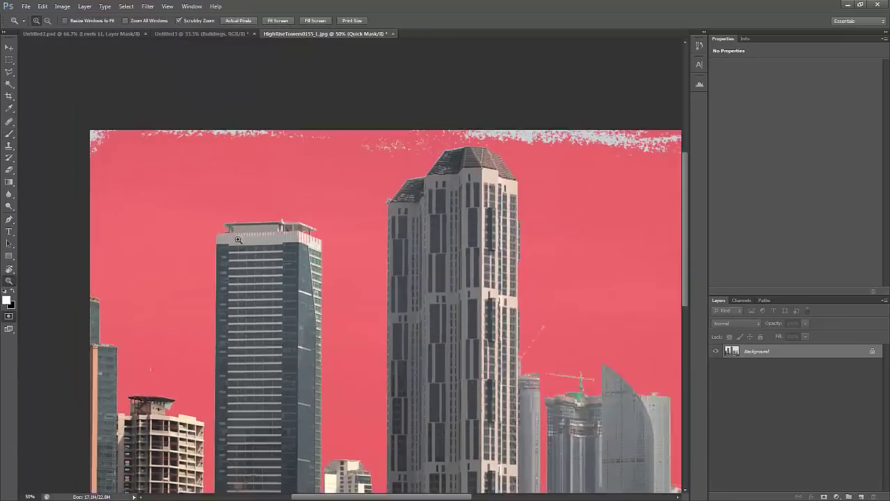
Clean up the Quick Mask along the roof and facade of the glass tower with a 15 px white brush
{"action": "left_click", "coordinate": [203, 234], "text": "ctrl"}
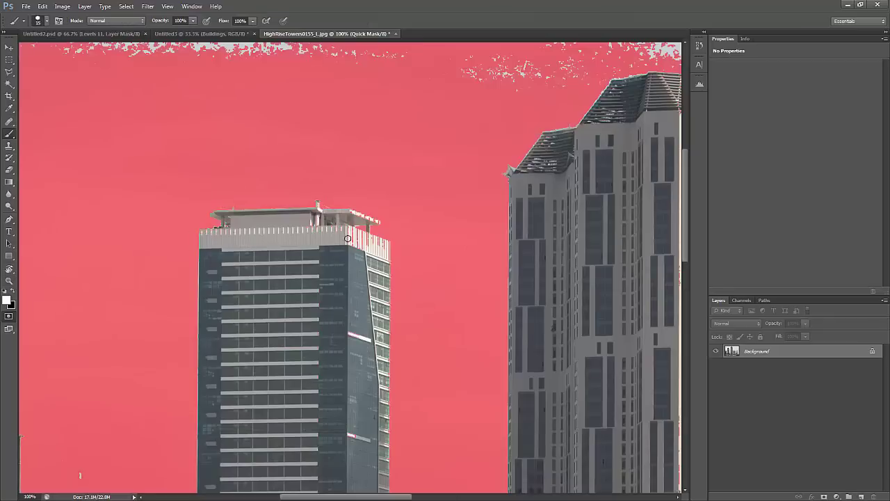
{"action": "left_click_drag", "start_coordinate": [342, 325], "coordinate": [205, 191]}
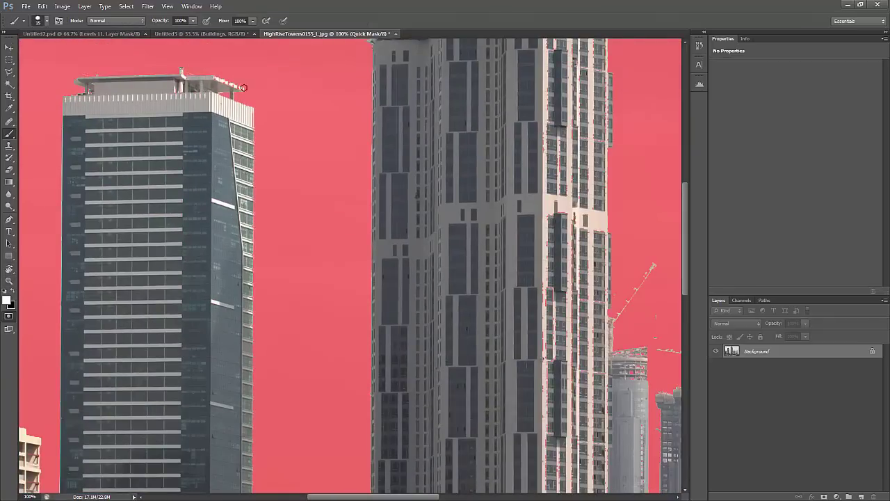
{"action": "key", "text": "ctrl+minus"}
{"action": "key", "text": "ctrl+minus"}
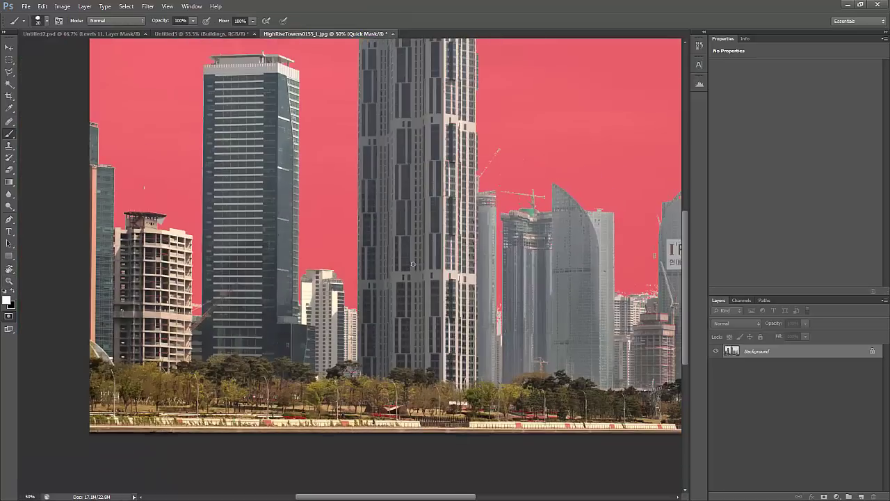
Paint the leftover sky gaps along the upper and outer edges of the Quick Mask with black
{"action": "left_click_drag", "start_coordinate": [455, 232], "coordinate": [408, 386]}
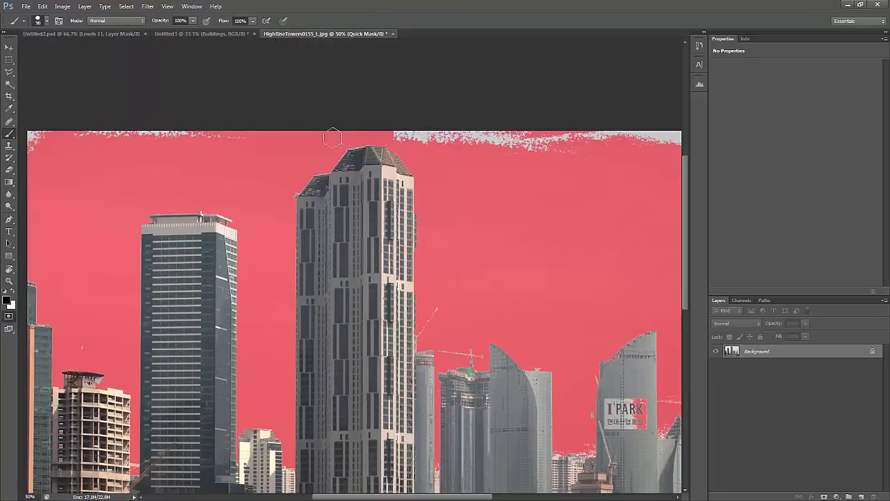
{"action": "left_click_drag", "start_coordinate": [332, 137], "coordinate": [206, 183]}
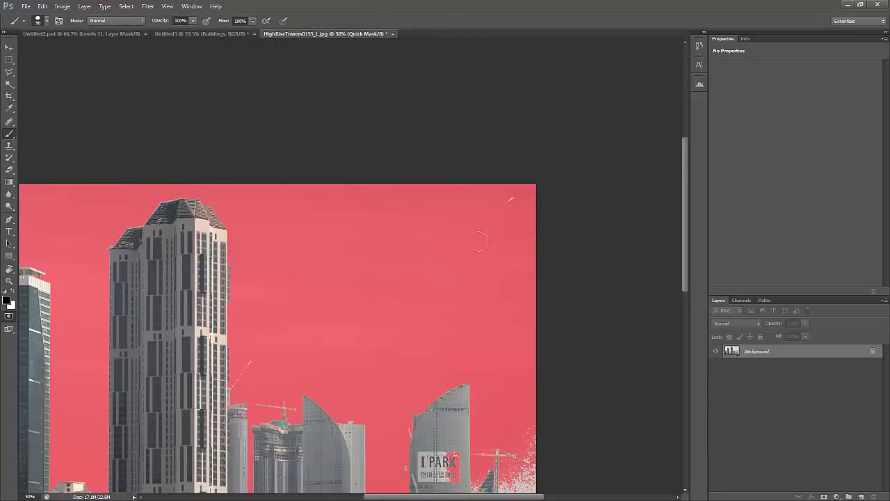
{"action": "scroll", "coordinate": [478, 241], "scroll_direction": "down", "scroll_amount": 5}
{"action": "left_click_drag", "start_coordinate": [487, 224], "coordinate": [506, 286]}
Fill the narrow sky gap between the background towers beside the tall tower in the Quick Mask with black
{"action": "key", "text": "ctrl+plus"}
{"action": "key", "text": "ctrl+plus"}
{"action": "key", "text": "ctrl+plus"}
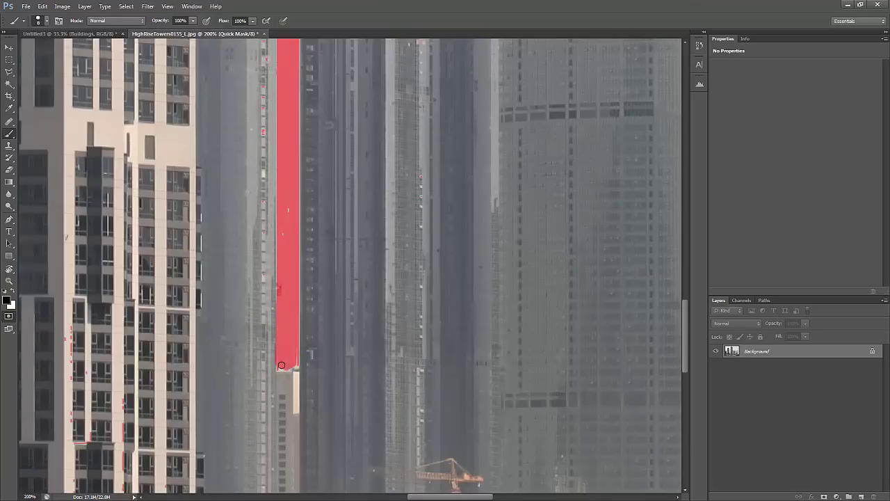
Clean up the Quick Mask around the curved I'PARK tower, its banner and the cranes with a small white and black brush
{"action": "key", "text": "ctrl+minus"}
{"action": "key", "text": "ctrl+minus"}
{"action": "key", "text": "ctrl+minus"}
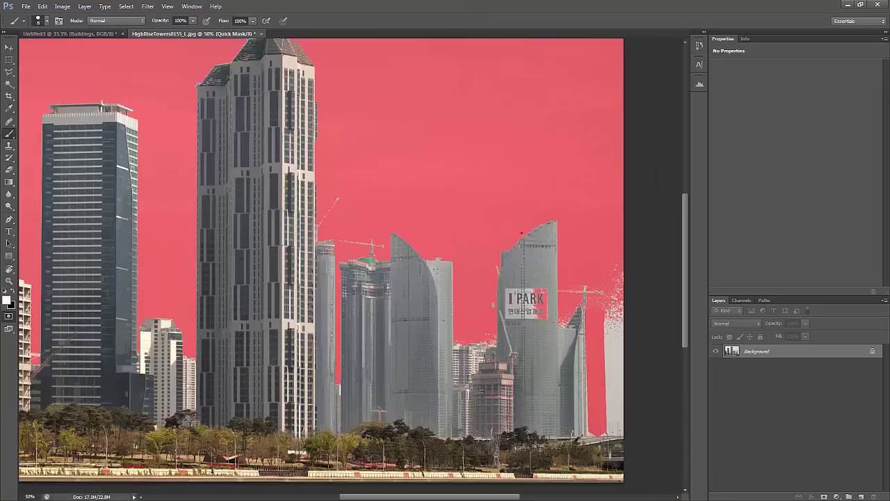
{"action": "scroll", "coordinate": [515, 301], "scroll_direction": "up", "scroll_amount": 2}
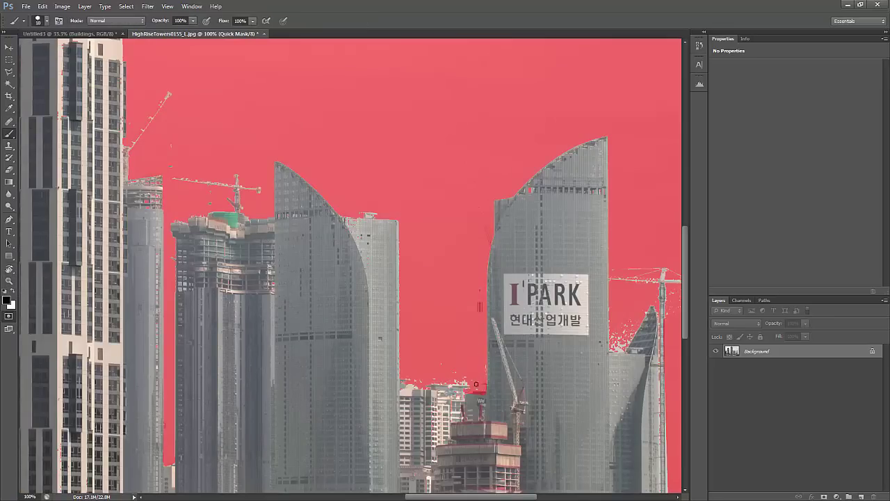
Exit Quick Mask and cut the sky out of the tower photo with an inverted, applied layer mask
{"action": "key", "text": "z"}
{"action": "scroll", "coordinate": [423, 387], "scroll_direction": "down", "scroll_amount": 5}
{"action": "key", "text": "q"}
{"action": "left_click", "coordinate": [837, 496]}
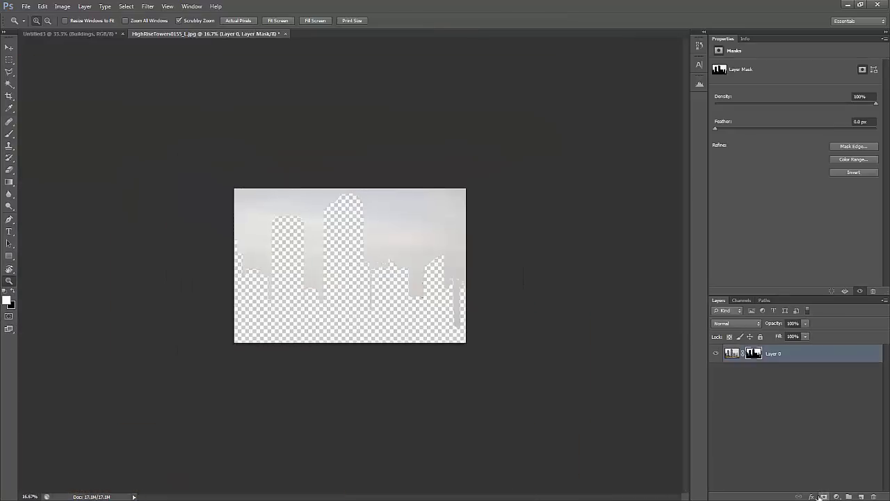
{"action": "left_click_drag", "start_coordinate": [752, 354], "coordinate": [191, 58]}
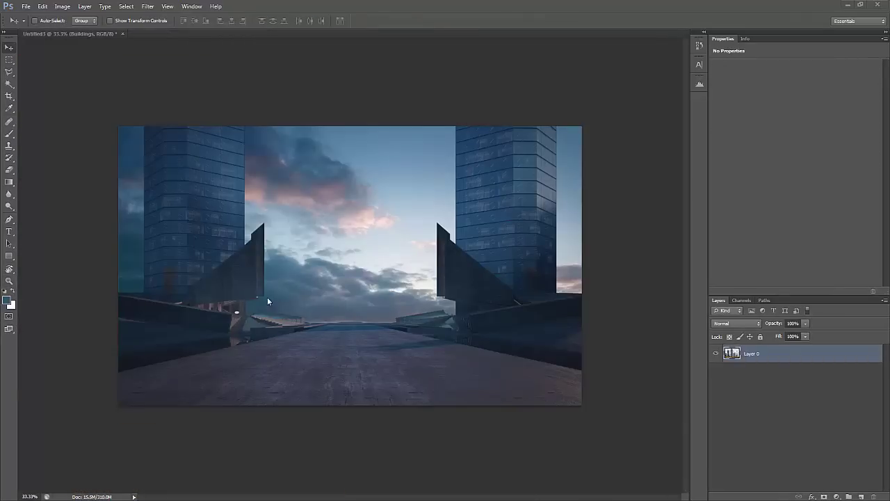
Bring the skyline cut-out into the composite's Buildings group and scale it down to stand behind the plaza
{"action": "left_click_drag", "start_coordinate": [803, 349], "coordinate": [804, 351]}
{"action": "key", "text": "ctrl+t"}
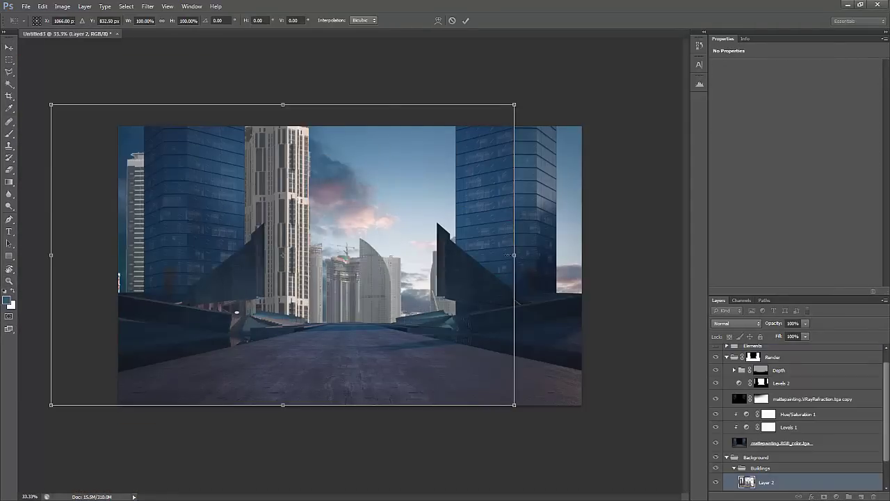
{"action": "left_click_drag", "start_coordinate": [51, 255], "coordinate": [156, 251]}
{"action": "left_click_drag", "start_coordinate": [462, 127], "coordinate": [344, 250]}
{"action": "key", "text": "Return"}
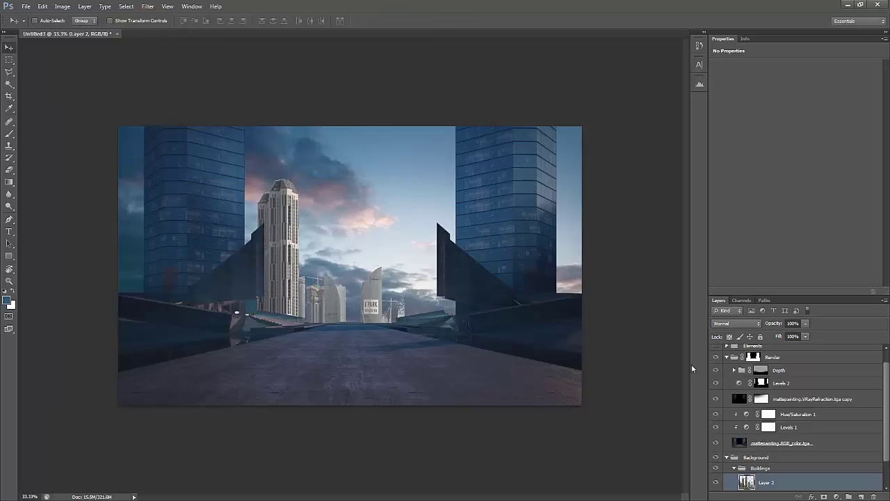
Crop the composite to a wider format by trimming the lower part of the plaza floor
{"action": "scroll", "coordinate": [818, 363], "scroll_direction": "up", "scroll_amount": 1}
{"action": "left_click_drag", "start_coordinate": [349, 402], "coordinate": [352, 372]}
{"action": "key", "text": "z"}
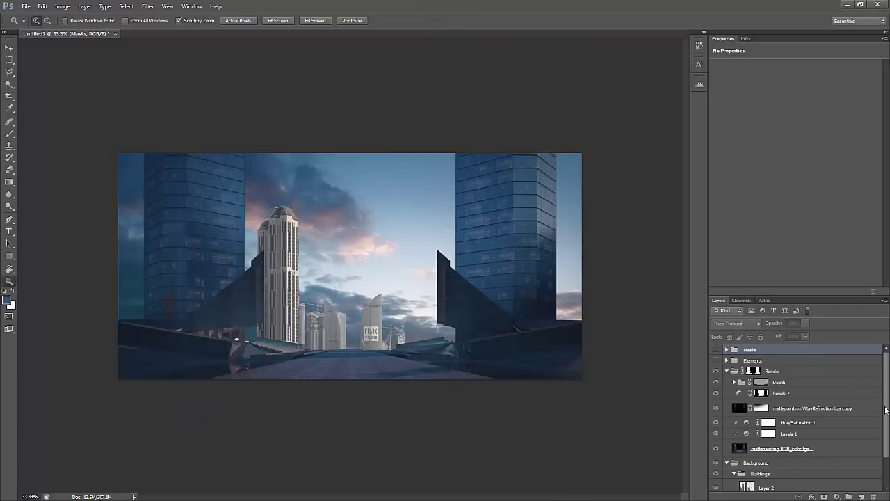
Place HighRiseTowers0038_M above Layer 2 in the Buildings group
{"action": "scroll", "coordinate": [790, 379], "scroll_direction": "down", "scroll_amount": 1}
{"action": "left_click", "coordinate": [765, 453]}
{"action": "left_click", "coordinate": [837, 496]}
{"action": "left_click", "coordinate": [825, 350]}
{"action": "left_click", "coordinate": [818, 291]}
{"action": "left_click_drag", "start_coordinate": [798, 154], "coordinate": [798, 169]}
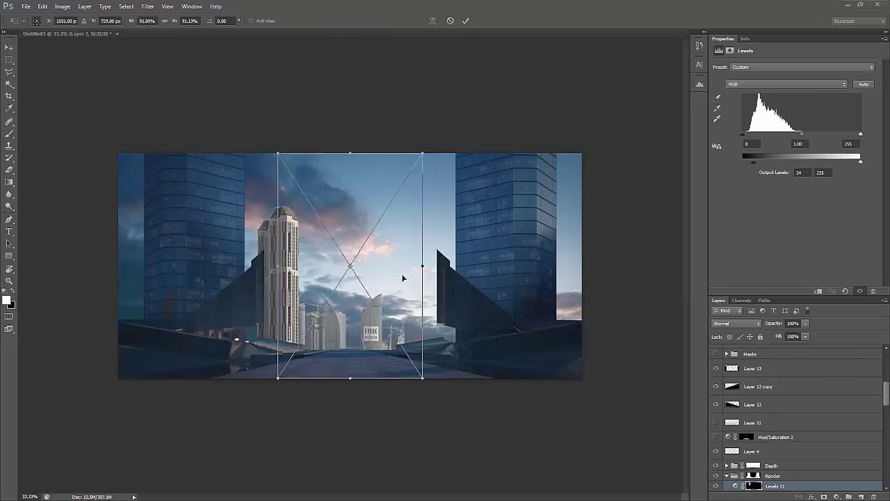
{"action": "key", "text": "Return"}
Mask out the sky of HighRiseTowers0038_M and scale it to about 71% behind the right-hand glass tower
{"action": "left_click", "coordinate": [824, 497], "text": "alt"}
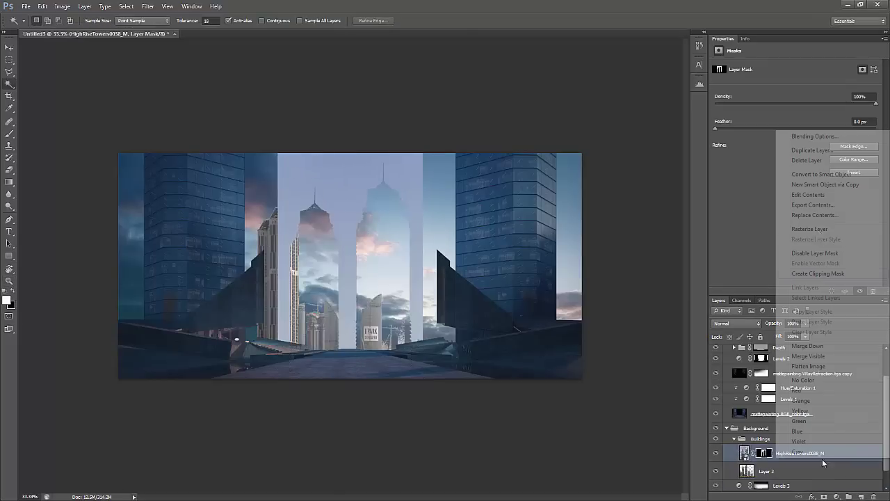
{"action": "key", "text": "ctrl+i"}
{"action": "key", "text": "ctrl+t"}
{"action": "left_click_drag", "start_coordinate": [355, 249], "coordinate": [439, 229]}
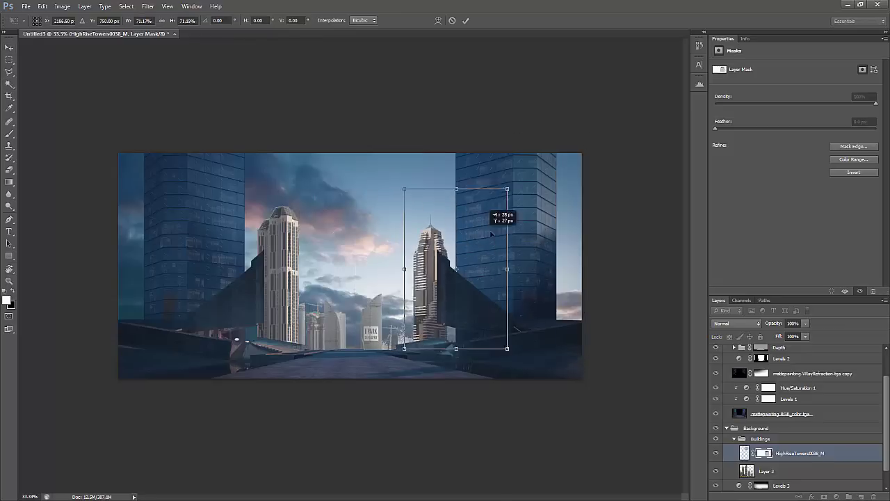
{"action": "key", "text": "Return"}
Raise the Layer 2 skyline above the plaza horizon and slightly reduce its height
{"action": "left_click_drag", "start_coordinate": [413, 341], "coordinate": [422, 274]}
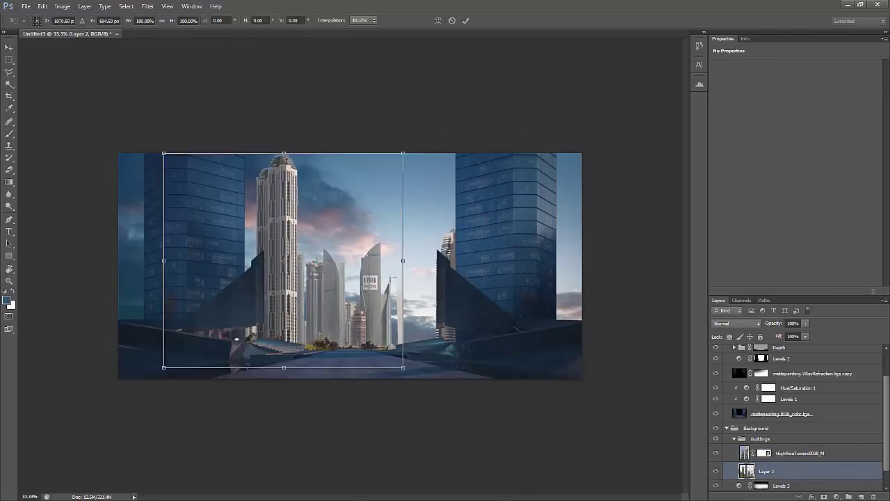
{"action": "left_click", "coordinate": [62, 6]}
{"action": "key", "text": "Escape"}
{"action": "key", "text": "Escape"}
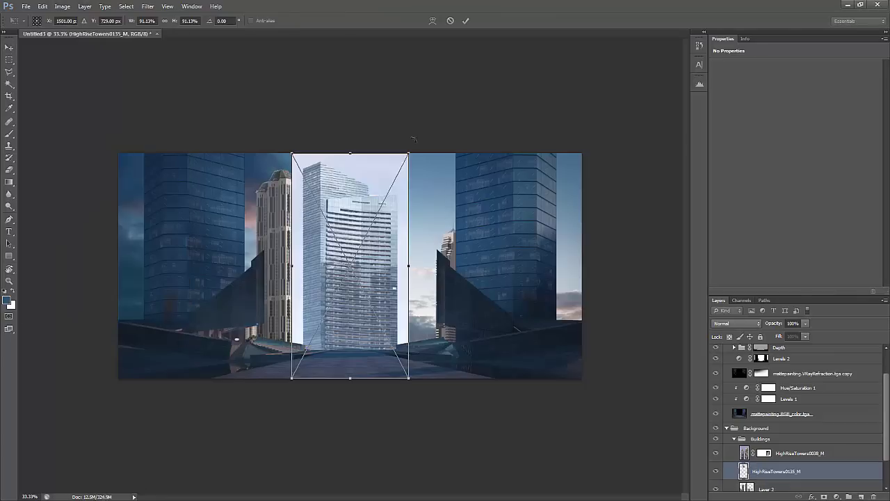
Scale down the placed HighRiseTowers0135_M building and select its sky with the Magic Wand, refining the roofline with the Polygonal Lasso
{"action": "left_click_drag", "start_coordinate": [407, 378], "coordinate": [394, 274]}
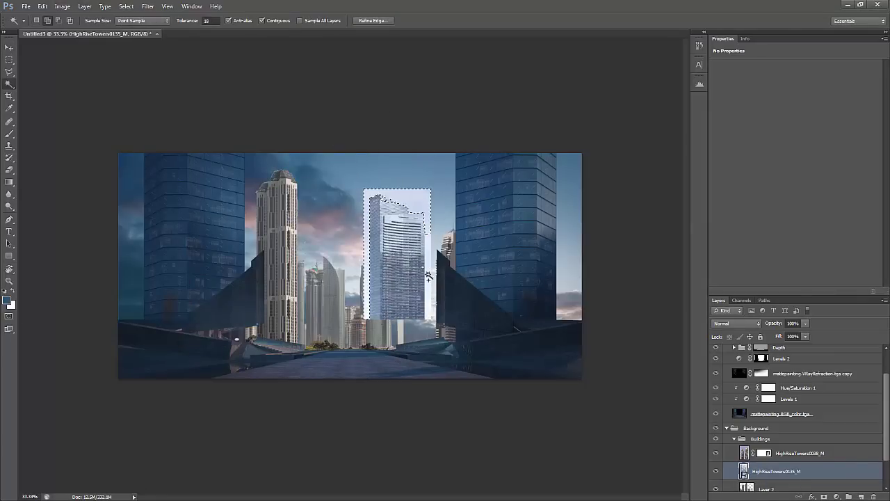
{"action": "scroll", "coordinate": [429, 276], "scroll_direction": "up", "scroll_amount": 6}
{"action": "key", "text": "l"}
{"action": "left_click", "coordinate": [393, 223]}
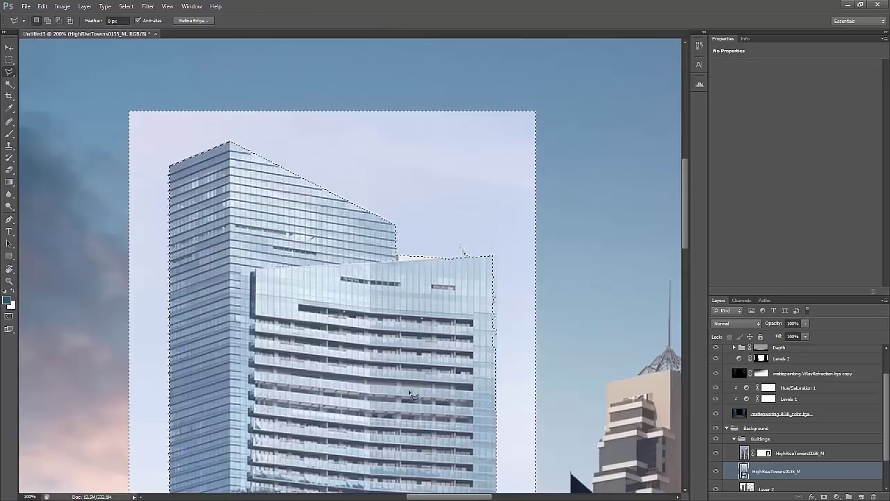
Add a layer mask from the selection to HighRiseTowers0135_M and invert it to hide the sky
{"action": "key", "text": "z"}
{"action": "key", "text": "ctrl+minus"}
{"action": "key", "text": "ctrl+minus"}
{"action": "left_click", "coordinate": [825, 496]}
{"action": "right_click", "coordinate": [764, 473]}
{"action": "key", "text": "Escape"}
{"action": "key", "text": "ctrl+i"}
Rasterize the HighRiseTowers0135_M layer and apply its layer mask
{"action": "right_click", "coordinate": [763, 473]}
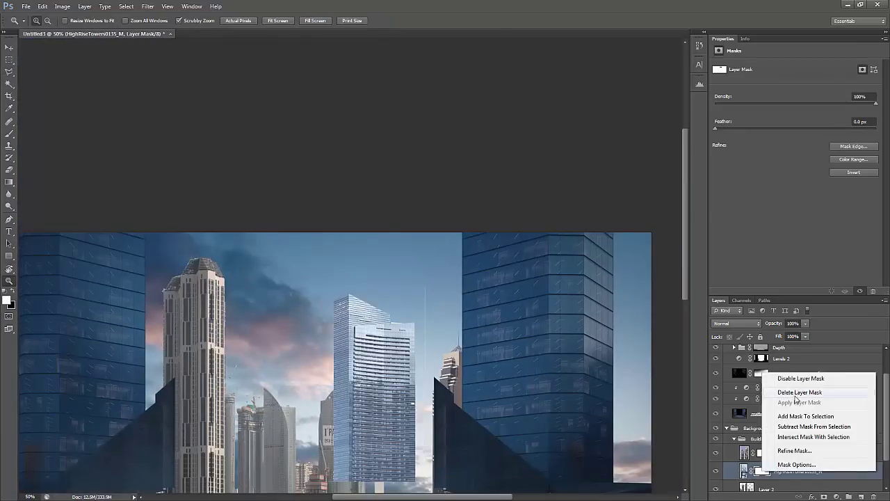
{"action": "right_click", "coordinate": [744, 471]}
{"action": "key", "text": "Escape"}
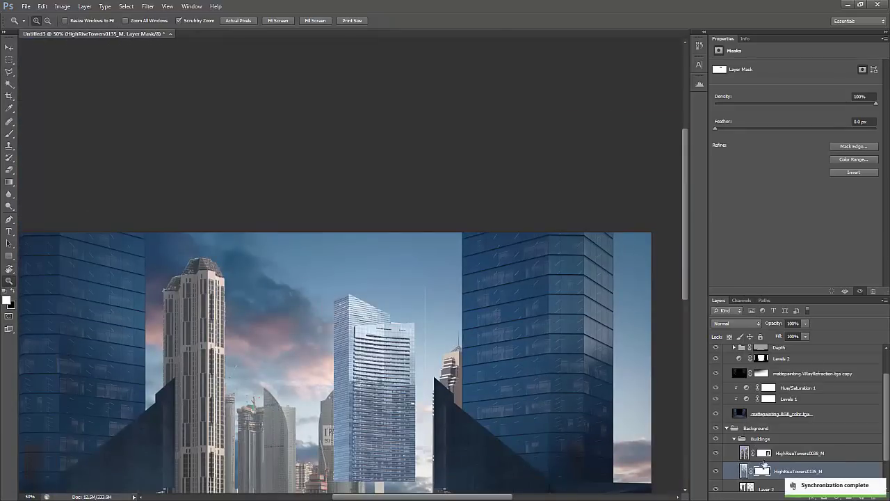
{"action": "right_click", "coordinate": [764, 465]}
{"action": "left_click", "coordinate": [795, 404]}
{"action": "key", "text": "ctrl+minus"}
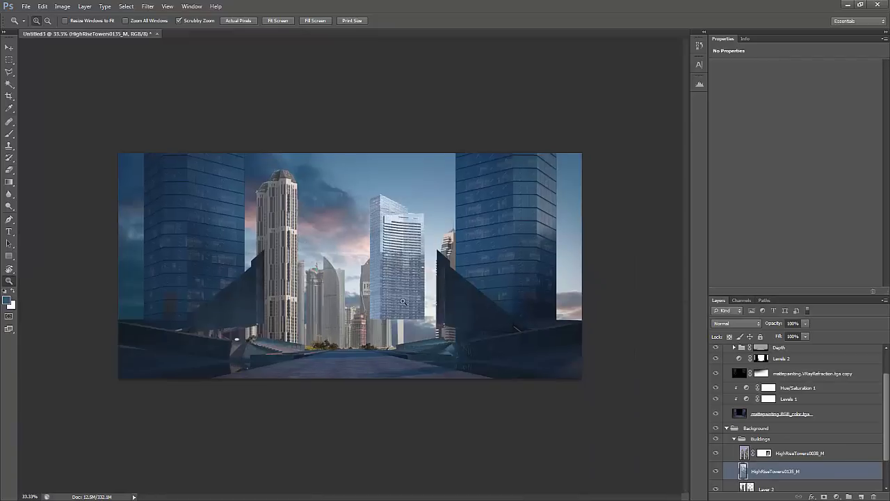
Move HighRiseTowers0135_M behind the right-hand slab and darken the Buildings group with a clipped Levels adjustment, output white 106
{"action": "key", "text": "ctrl+plus"}
{"action": "key", "text": "v"}
{"action": "left_click", "coordinate": [800, 453]}
{"action": "left_click", "coordinate": [837, 496]}
{"action": "left_click", "coordinate": [821, 338]}
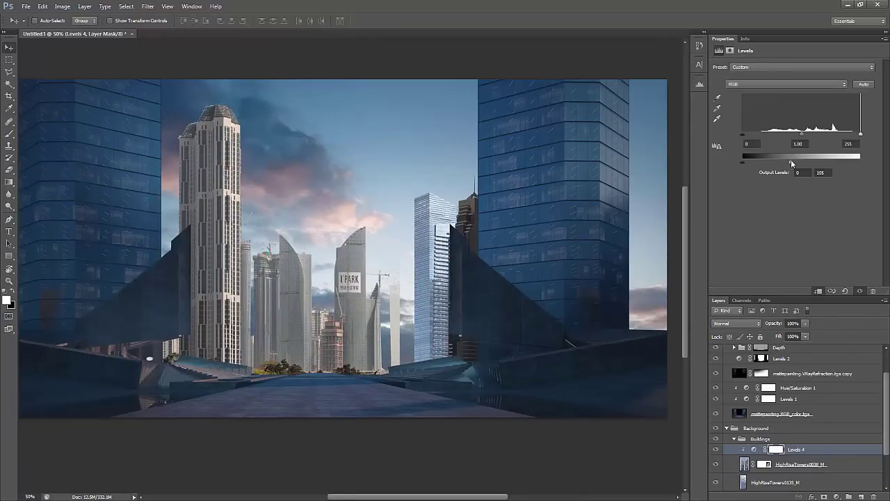
{"action": "scroll", "coordinate": [793, 418], "scroll_direction": "down", "scroll_amount": 3}
{"action": "left_click_drag", "start_coordinate": [789, 407], "coordinate": [786, 391]}
Reduce the height of the Layer 2 skyline and shift it slightly left behind the plaza, with the clipped Levels adjustment hidden
{"action": "key", "text": "z"}
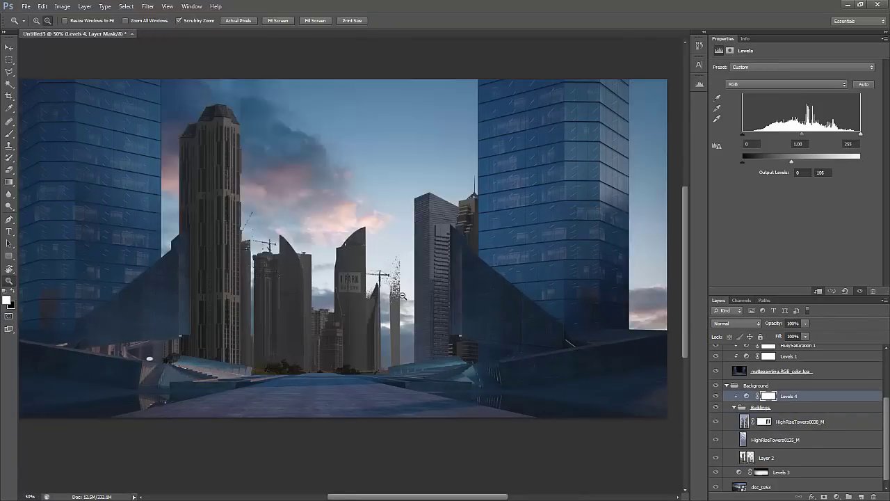
{"action": "left_click", "coordinate": [402, 295], "text": "alt"}
{"action": "left_click", "coordinate": [765, 458]}
{"action": "key", "text": "v"}
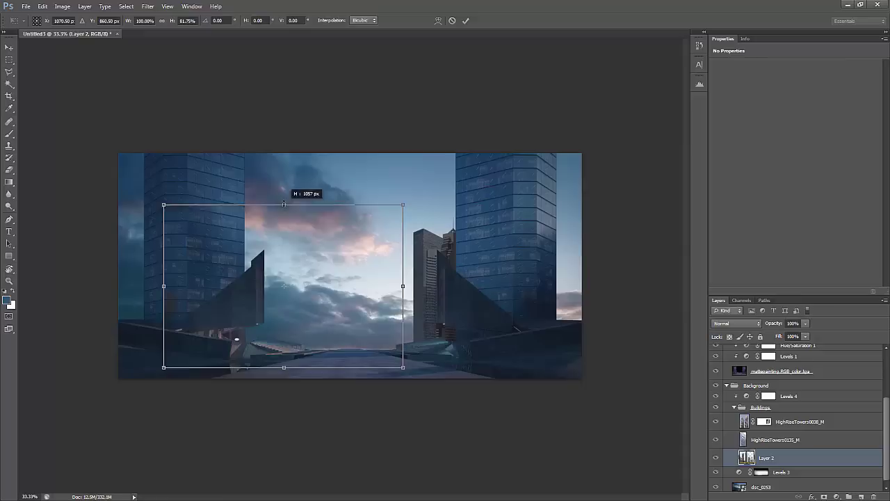
{"action": "key", "text": "ctrl+t"}
{"action": "left_click_drag", "start_coordinate": [282, 165], "coordinate": [282, 209]}
{"action": "key", "text": "Return"}
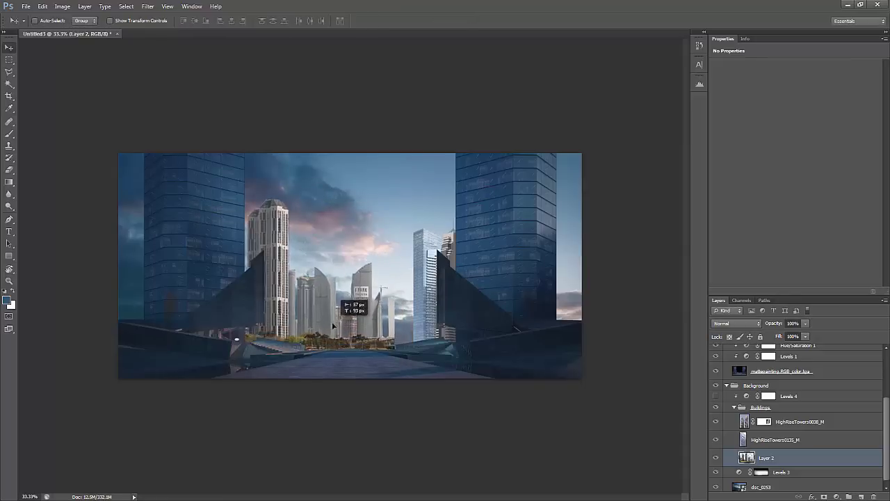
Switch to the browser and open the Buildings, High Rise, Towers category on cgtextures.com
{"action": "key", "text": "alt+Tab"}
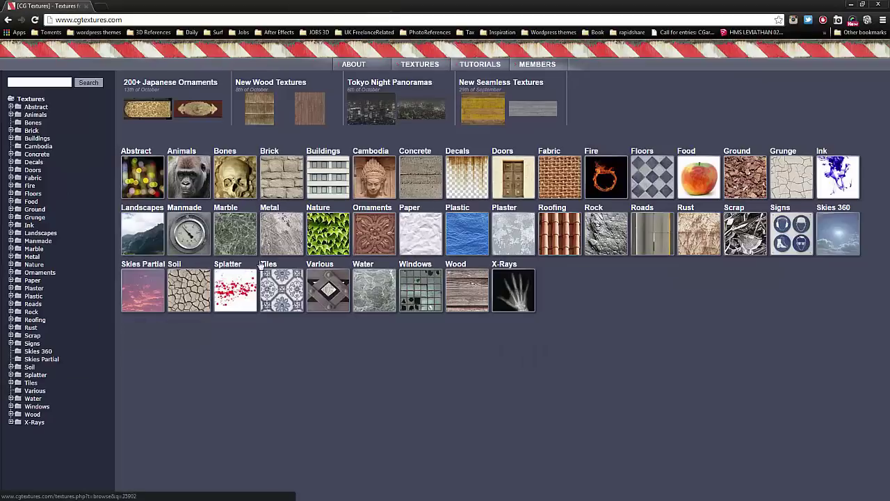
{"action": "left_click", "coordinate": [328, 176]}
{"action": "left_click", "coordinate": [479, 160]}
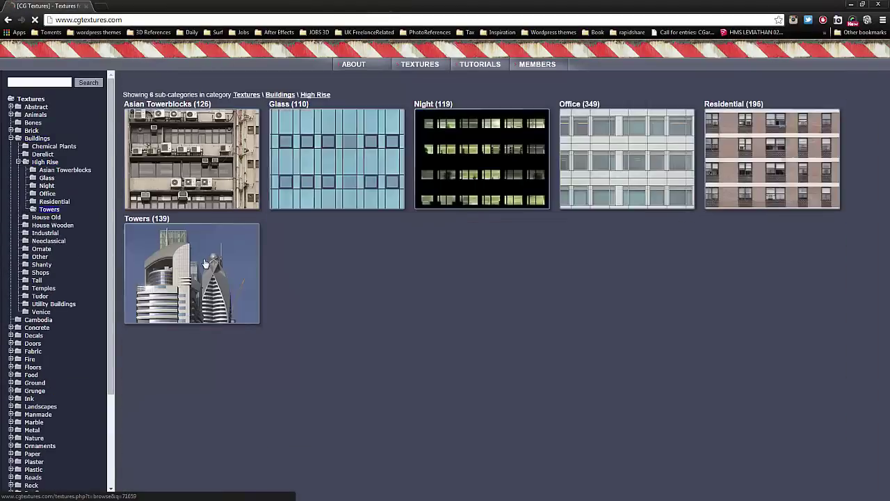
{"action": "left_click", "coordinate": [163, 270]}
Download HighRiseTowers0078 and HighRiseTowers0041 in the Large size and open both images in Photoshop
{"action": "scroll", "coordinate": [474, 294], "scroll_direction": "down", "scroll_amount": 5}
{"action": "left_click", "coordinate": [361, 142]}
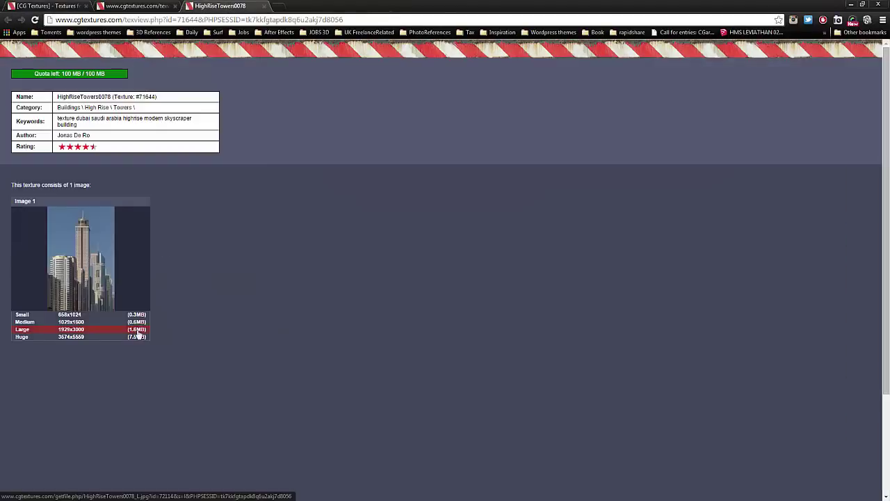
{"action": "left_click", "coordinate": [23, 329]}
{"action": "left_click", "coordinate": [41, 490]}
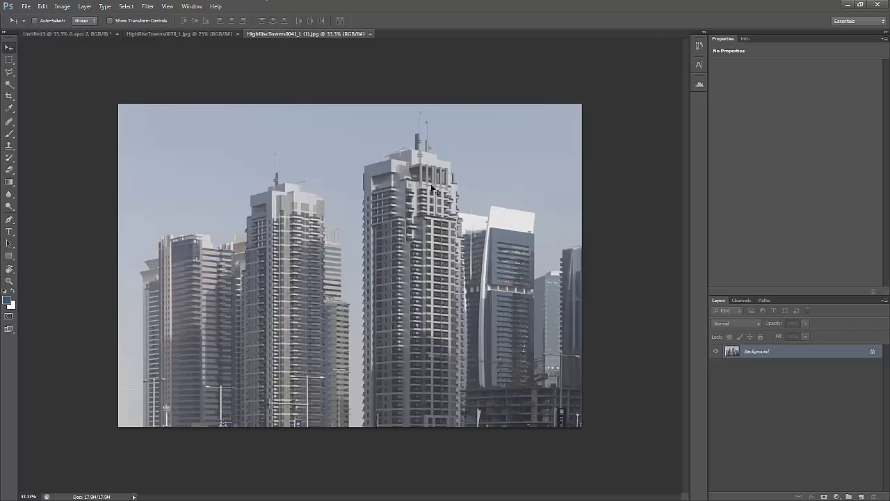
Select the sky in HighRiseTowers0041_L (1).jpg with the Magic Wand and cut it out with an inverted, applied layer mask
{"action": "key", "text": "w"}
{"action": "left_click", "coordinate": [132, 298]}
{"action": "left_click", "coordinate": [837, 496]}
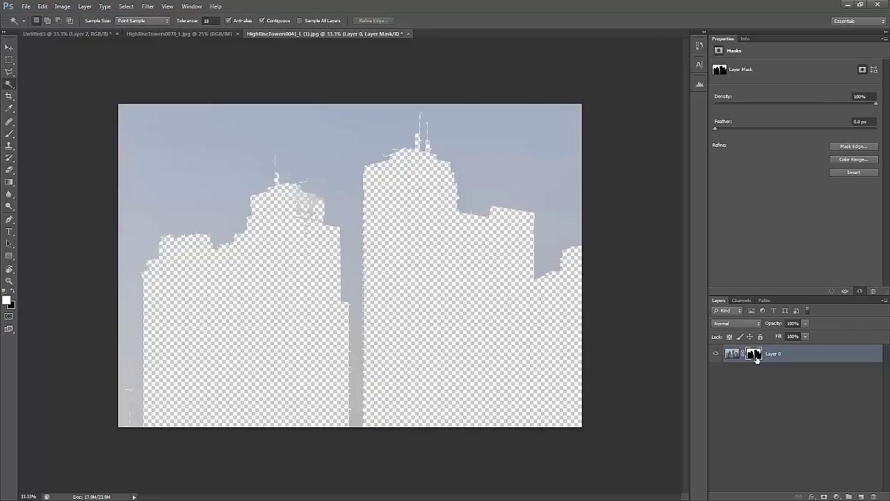
{"action": "key", "text": "ctrl+i"}
{"action": "right_click", "coordinate": [753, 353]}
{"action": "left_click", "coordinate": [791, 388]}
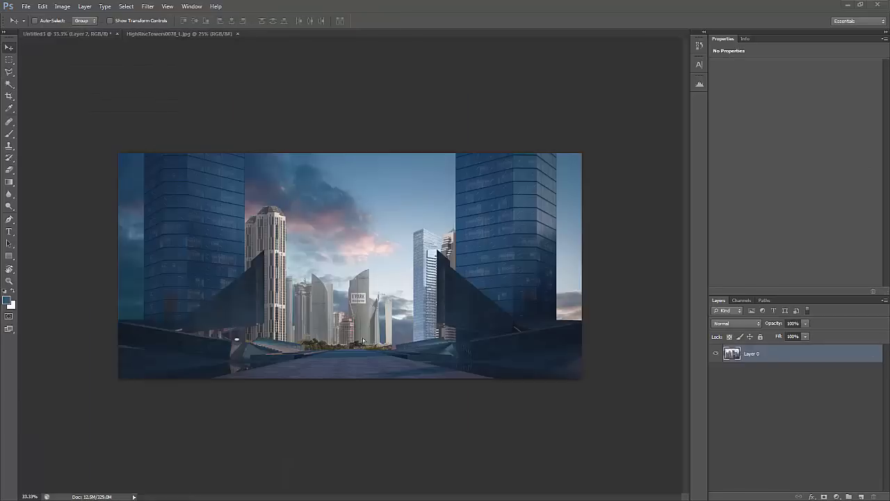
Bring the new tower cut-out into the Buildings group below HighRiseTowers0038_M and move Layer 2 to the top of the group
{"action": "left_click_drag", "start_coordinate": [517, 279], "coordinate": [473, 289]}
{"action": "key", "text": "ctrl+]"}
{"action": "left_click", "coordinate": [793, 449]}
{"action": "key", "text": "ctrl+v"}
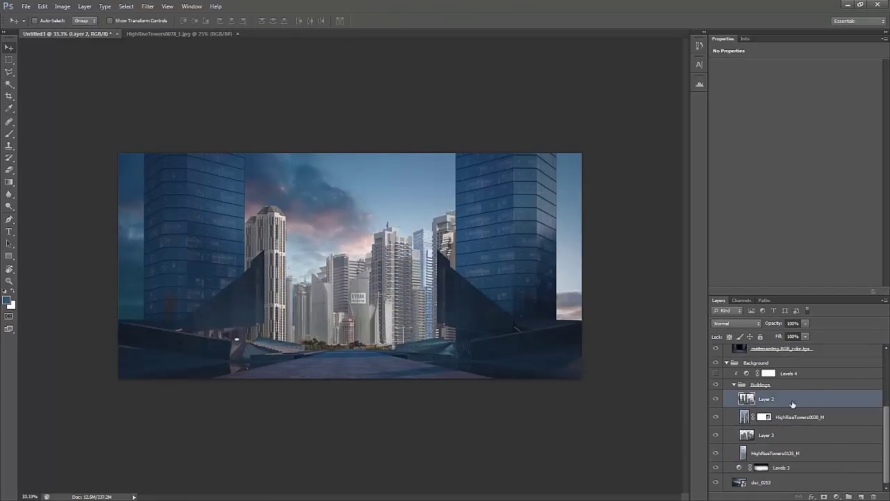
Resize the new tower cut-out, shift it right behind the slab and glass tower, and bring it to the top of the Buildings group
{"action": "left_click", "coordinate": [777, 432]}
{"action": "key", "text": "ctrl+t"}
{"action": "left_click_drag", "start_coordinate": [327, 271], "coordinate": [378, 271]}
{"action": "left_click_drag", "start_coordinate": [473, 189], "coordinate": [473, 183]}
{"action": "key", "text": "Return"}
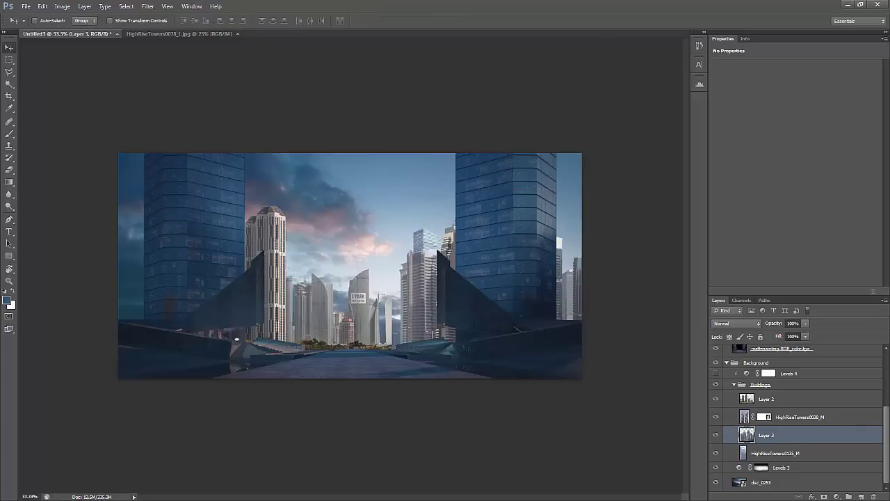
{"action": "key", "text": "ctrl+shift+]"}
{"action": "key", "text": "z"}
Enlarge only the tall octagonal-roofed tower on Layer 2 within a marquee selection, and move the Layer 2 skyline to the right
{"action": "key", "text": "alt+["}
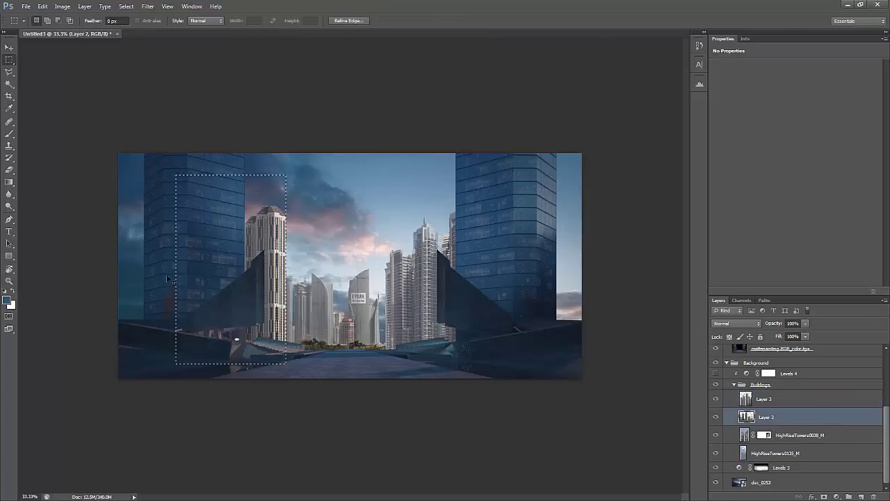
{"action": "key", "text": "ctrl+t"}
{"action": "left_click_drag", "start_coordinate": [176, 175], "coordinate": [176, 129]}
{"action": "key", "text": "Return"}
{"action": "left_click", "coordinate": [342, 247]}
{"action": "left_click_drag", "start_coordinate": [359, 306], "coordinate": [459, 285]}
Scale down the Layer 3 towers beside the right-hand slab
{"action": "key", "text": "alt+]"}
{"action": "key", "text": "ctrl+t"}
{"action": "left_click_drag", "start_coordinate": [515, 202], "coordinate": [493, 226]}
{"action": "key", "text": "Return"}
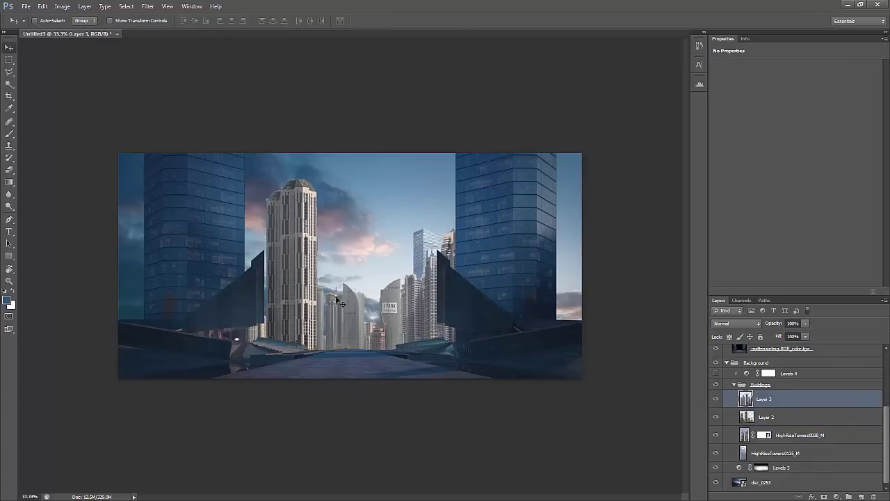
Move the Layer 2 skyline slightly left, and undo a trial upward shift of it
{"action": "key", "text": "alt+["}
{"action": "left_click_drag", "start_coordinate": [408, 269], "coordinate": [397, 268]}
{"action": "key", "text": "ctrl+d"}
{"action": "key", "text": "v"}
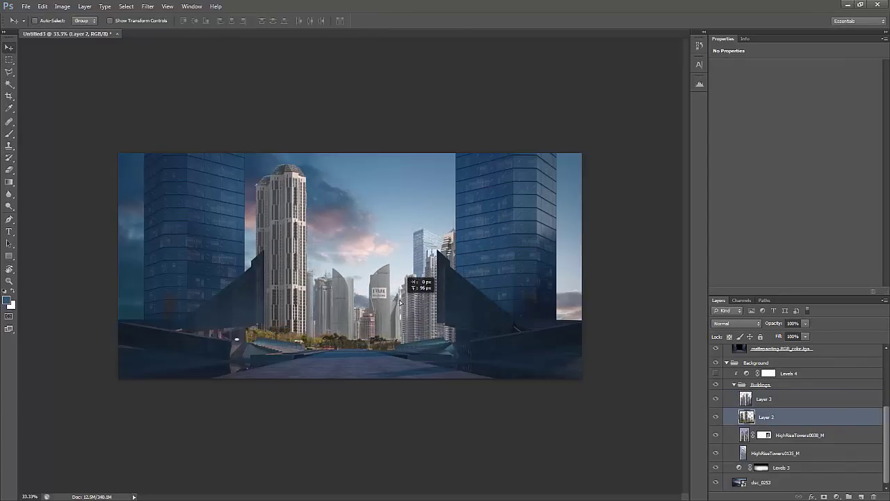
{"action": "key", "text": "ctrl+z"}
Enlarge the Layer 3 towers beside the right-hand slab to about 173% width and 129% height
{"action": "key", "text": "alt+]"}
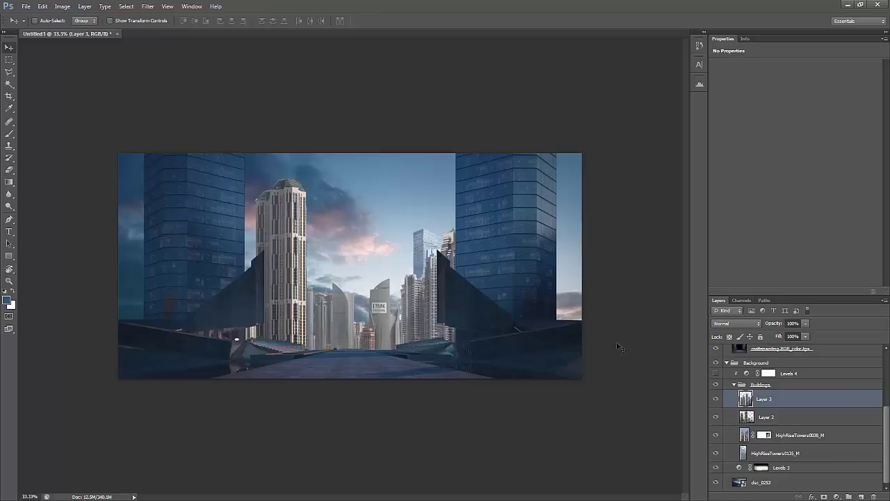
{"action": "key", "text": "ctrl+t"}
{"action": "left_click_drag", "start_coordinate": [500, 209], "coordinate": [521, 183]}
{"action": "left_click_drag", "start_coordinate": [521, 264], "coordinate": [559, 264]}
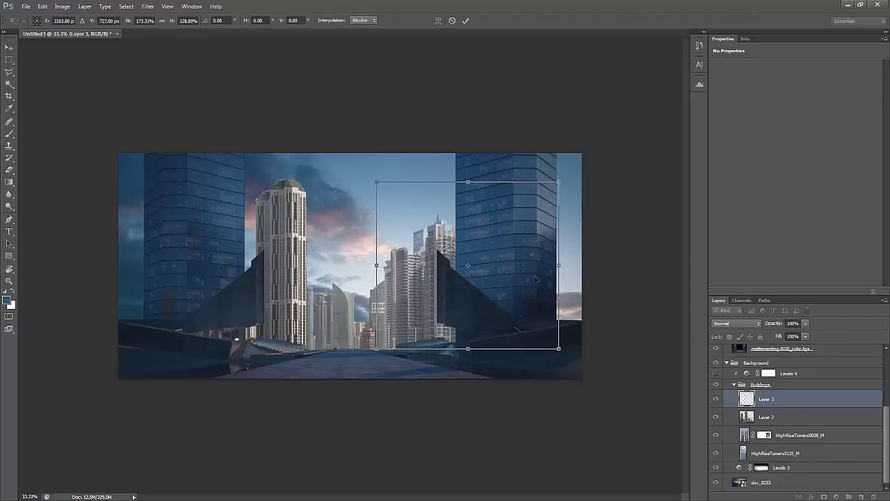
{"action": "key", "text": "Return"}
Add a new layer named Crop above the Render group, and undo the trial rectangle drawn on it
{"action": "key", "text": "ctrl+shift+alt+n"}
{"action": "left_click_drag", "start_coordinate": [758, 386], "coordinate": [777, 369]}
{"action": "double_click", "coordinate": [748, 375]}
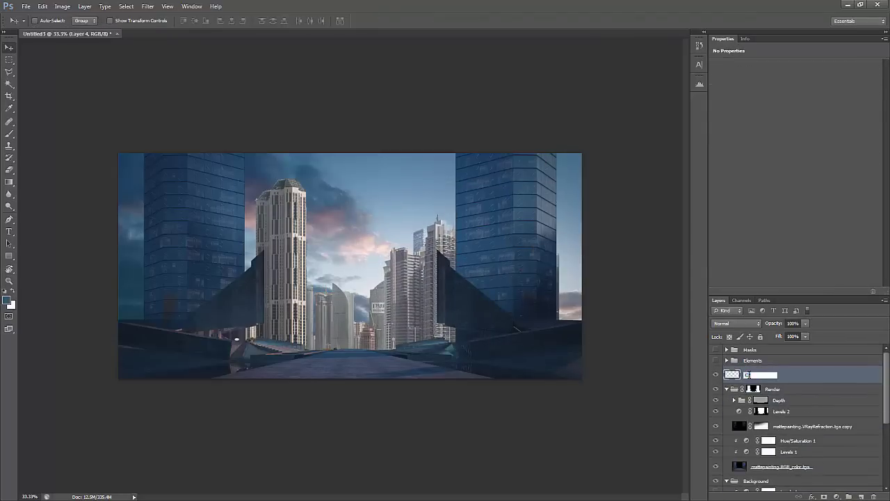
{"action": "left_click_drag", "start_coordinate": [647, 219], "coordinate": [647, 218]}
{"action": "key", "text": "ctrl+z"}
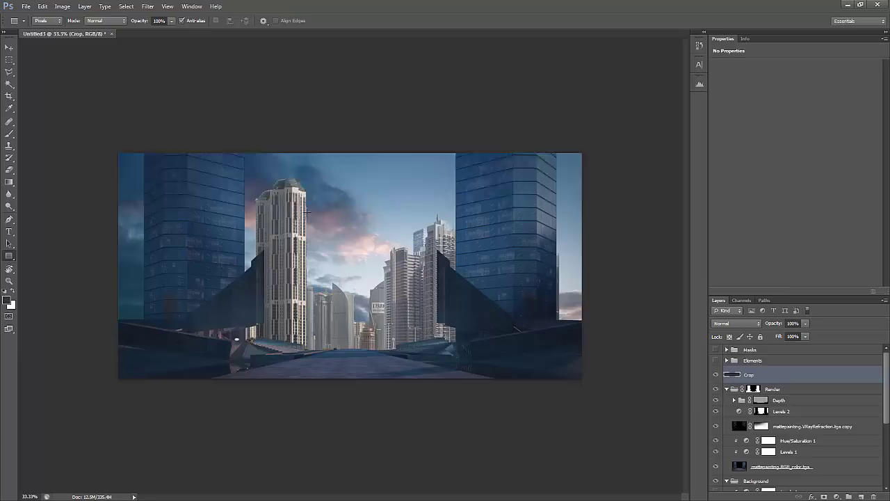
{"action": "key", "text": "ctrl+z"}
{"action": "key", "text": "ctrl+z"}
Crop the canvas to a wide panoramic strip, trimming the sky above and the plaza floor below
{"action": "left_click", "coordinate": [9, 95]}
{"action": "left_click_drag", "start_coordinate": [513, 251], "coordinate": [513, 230]}
{"action": "key", "text": "Escape"}
Scale down the Layer 2 skyline and position its octagonal-roofed tower beside the left slanted wall
{"action": "key", "text": "v"}
{"action": "right_click", "coordinate": [299, 299]}
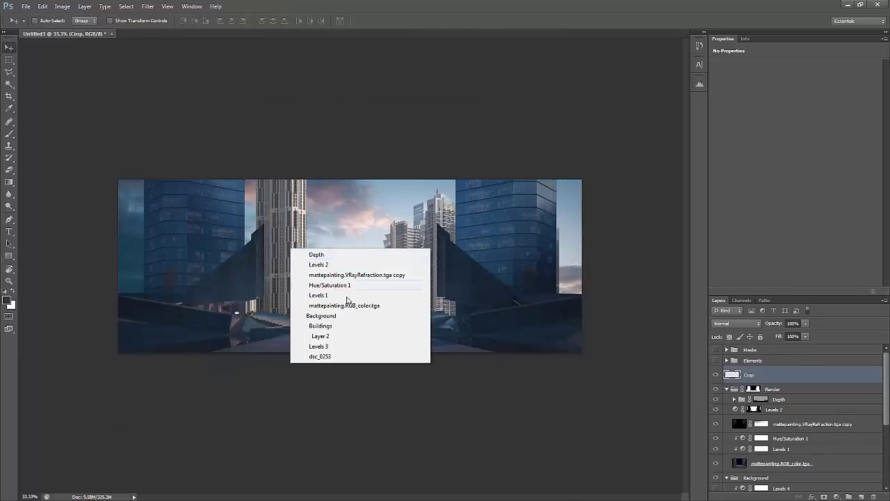
{"action": "left_click", "coordinate": [317, 350]}
{"action": "key", "text": "ctrl+t"}
{"action": "left_click_drag", "start_coordinate": [532, 60], "coordinate": [372, 193]}
{"action": "left_click_drag", "start_coordinate": [319, 264], "coordinate": [331, 265]}
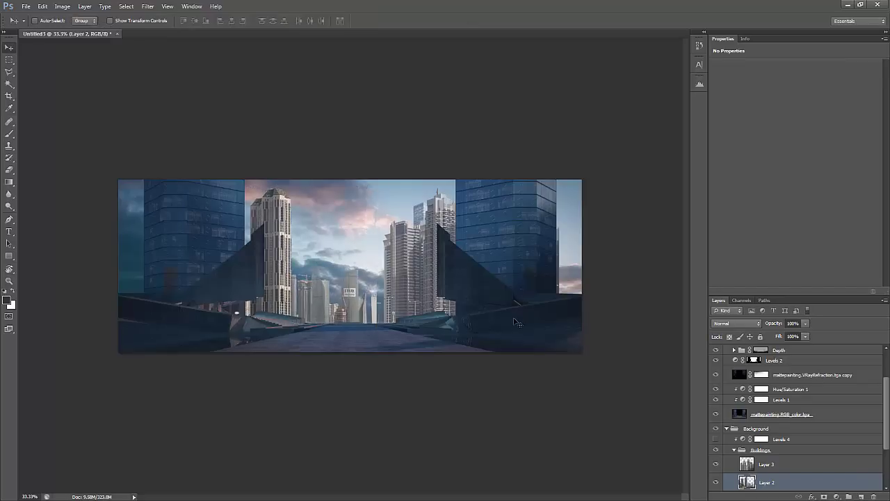
Add a new layer above Crop, show the brush presets as large thumbnails and choose the 2500 px perspective grid brush
{"action": "scroll", "coordinate": [793, 417], "scroll_direction": "up", "scroll_amount": 3}
{"action": "left_click", "coordinate": [751, 374]}
{"action": "key", "text": "b"}
{"action": "key", "text": "F5"}
{"action": "left_click", "coordinate": [308, 110]}
{"action": "left_click", "coordinate": [356, 166]}
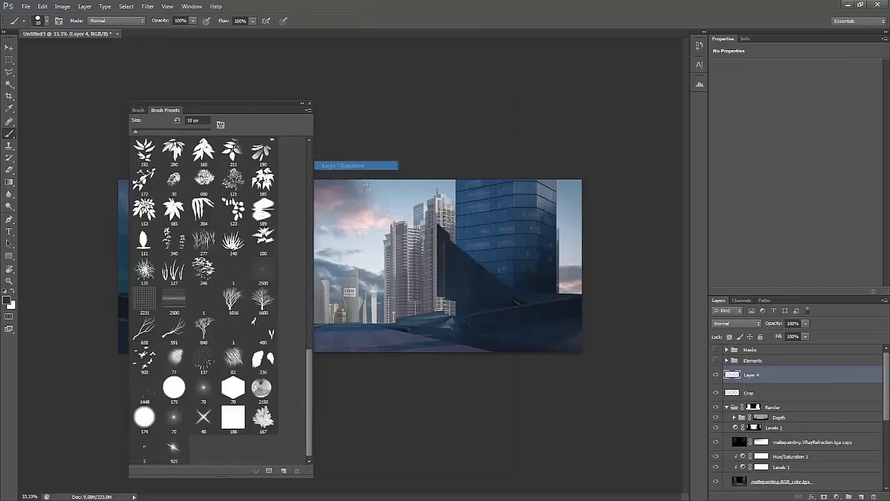
{"action": "scroll", "coordinate": [209, 278], "scroll_direction": "up", "scroll_amount": 1}
{"action": "left_click", "coordinate": [263, 306]}
Stamp the perspective grid in red on Layer 4, align it with the plaza's vanishing point and lower its fill
{"action": "key", "text": "F5"}
{"action": "key", "text": "F6"}
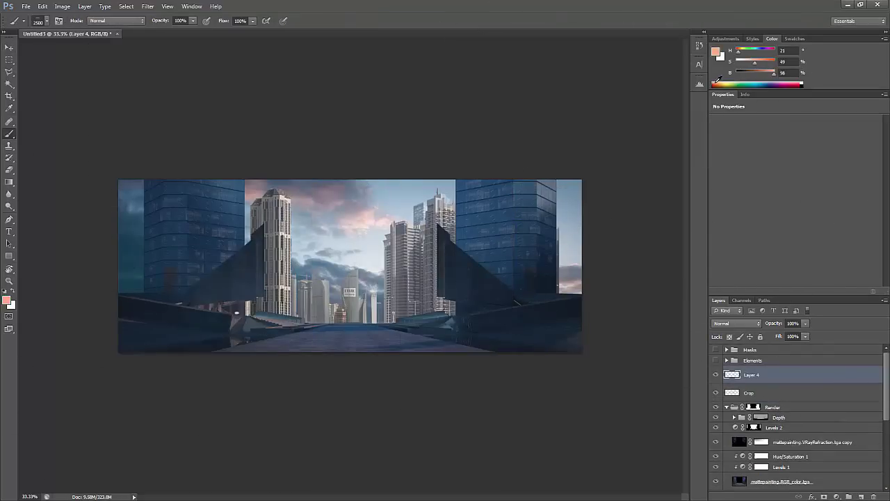
{"action": "left_click", "coordinate": [360, 299]}
{"action": "key", "text": "v"}
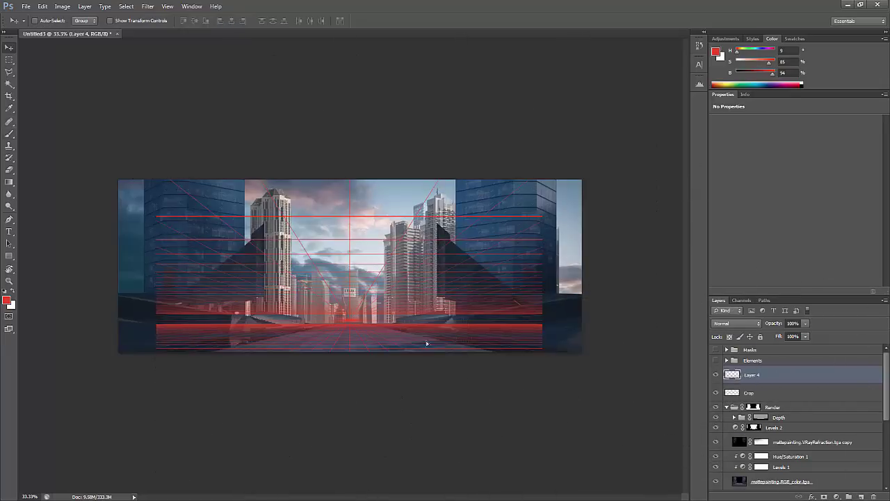
{"action": "left_click_drag", "start_coordinate": [440, 336], "coordinate": [443, 336]}
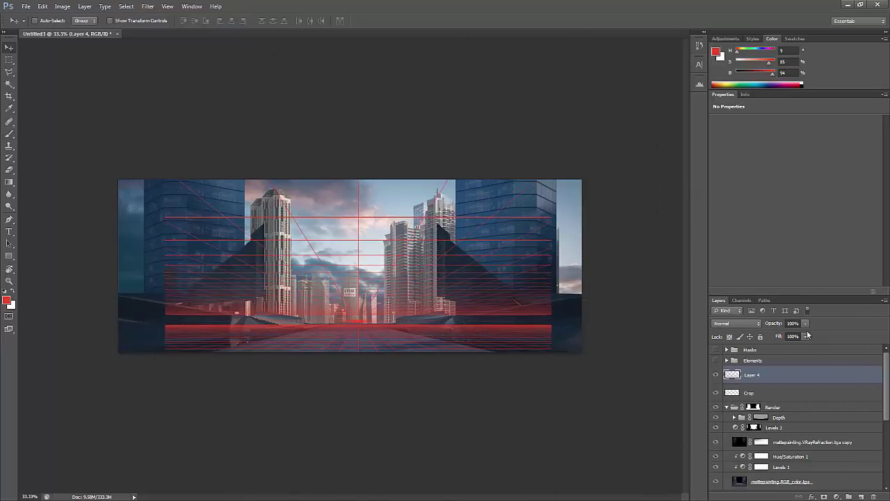
{"action": "left_click_drag", "start_coordinate": [806, 336], "coordinate": [751, 311]}
On a new layer, fill a dark navy polygon over the right foreground wall, extend it along the bottom edge, and hide the grid layer
{"action": "left_click", "coordinate": [862, 497]}
{"action": "key", "text": "l"}
{"action": "left_click", "coordinate": [593, 285]}
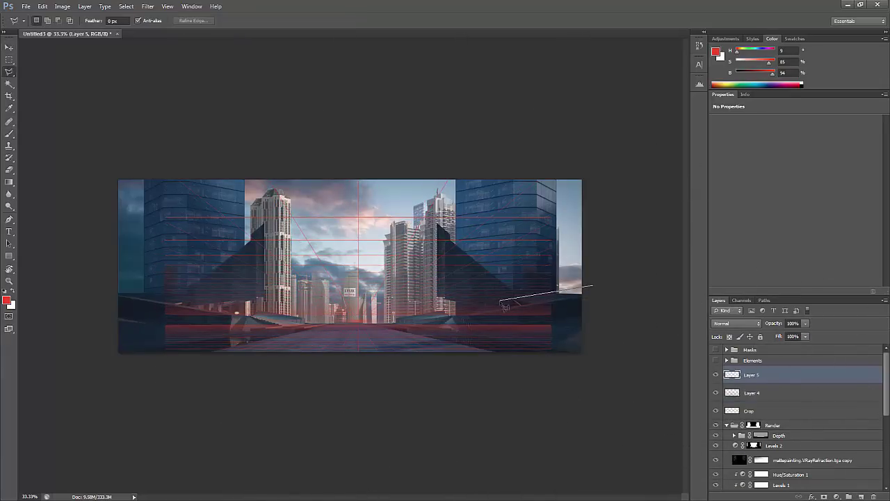
{"action": "left_click", "coordinate": [570, 304]}
{"action": "key", "text": "alt+BackSpace"}
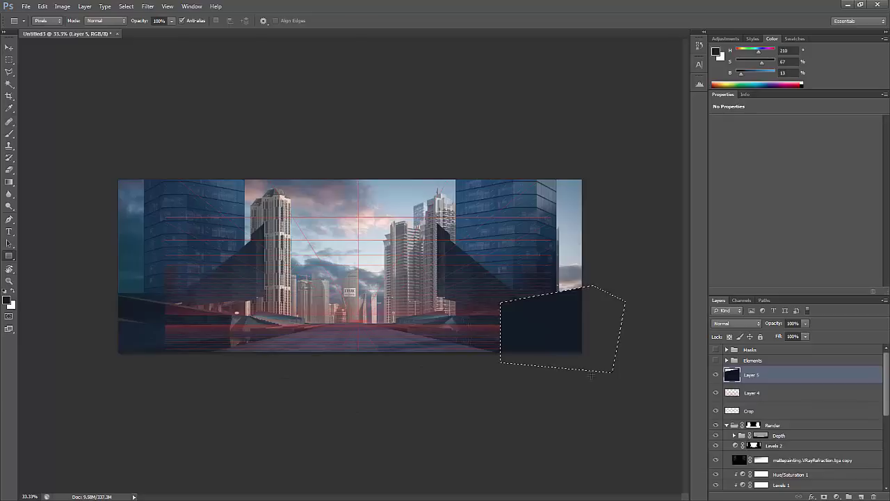
{"action": "key", "text": "ctrl+d"}
{"action": "left_click", "coordinate": [716, 393]}
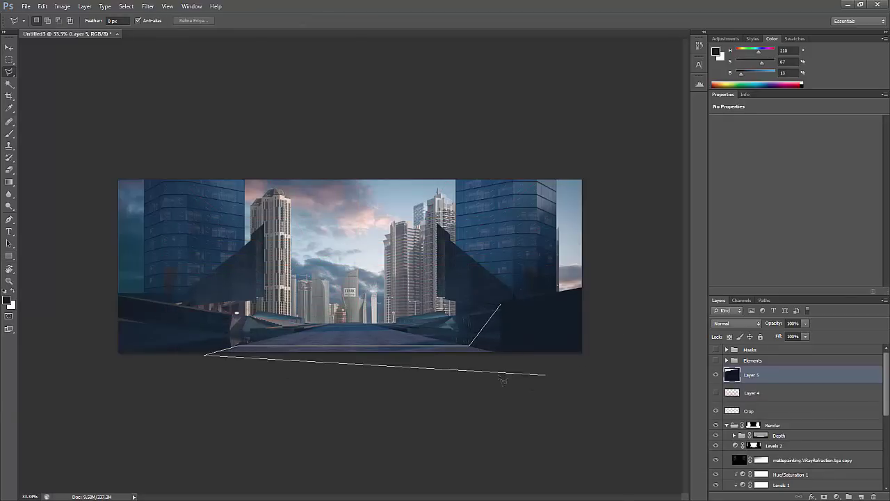
Mirror a copy of the dark foreground silhouette onto the left side and merge both silhouette layers
{"action": "key", "text": "ctrl+j"}
{"action": "key", "text": "ctrl+t"}
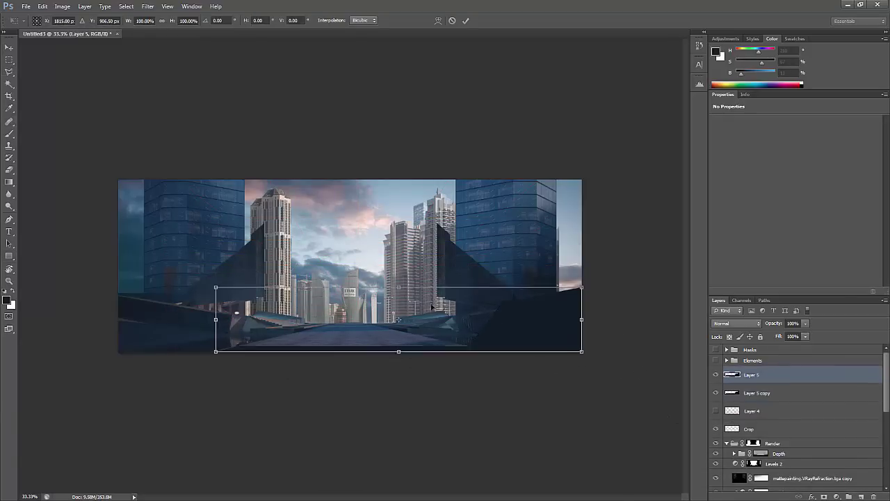
{"action": "key", "text": "Return"}
{"action": "left_click_drag", "start_coordinate": [473, 347], "coordinate": [327, 348]}
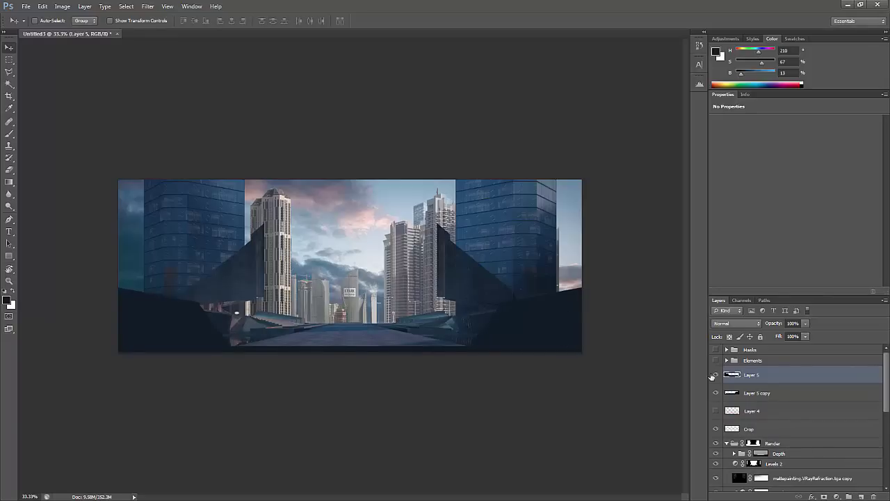
{"action": "key", "text": "ctrl+e"}
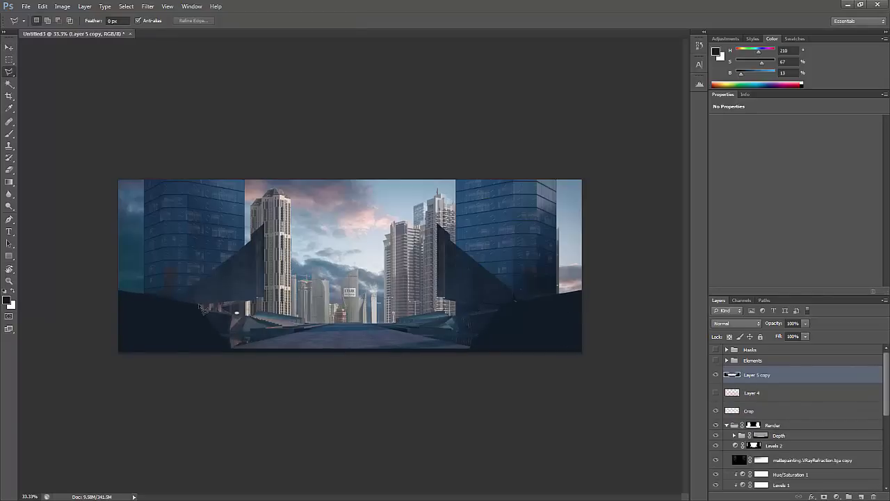
Add a Levels adjustment above the Depth group with midtones at 0.92 and output white at 203
{"action": "key", "text": "z"}
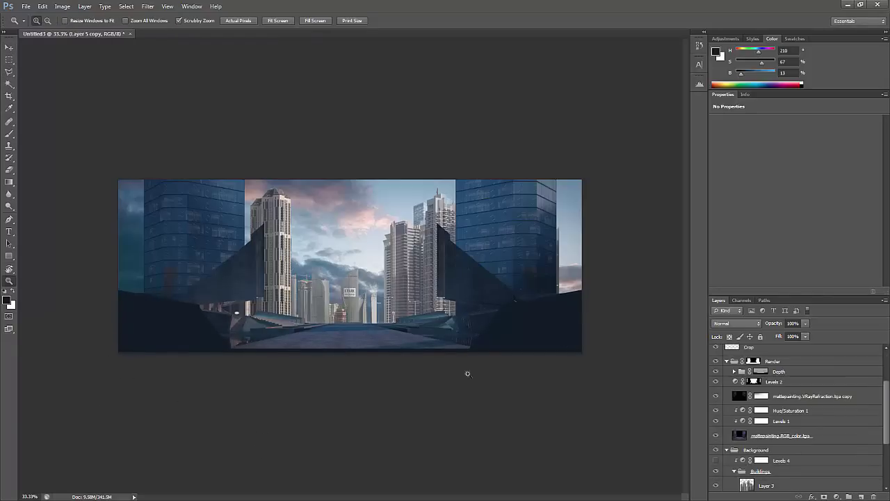
{"action": "scroll", "coordinate": [800, 417], "scroll_direction": "down", "scroll_amount": 2}
{"action": "scroll", "coordinate": [800, 417], "scroll_direction": "up", "scroll_amount": 4}
{"action": "left_click", "coordinate": [778, 403]}
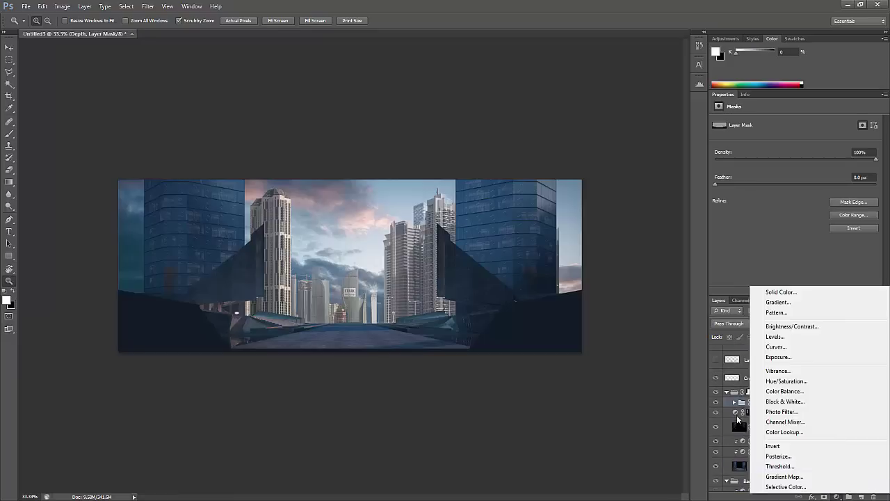
{"action": "left_click", "coordinate": [837, 496]}
{"action": "left_click", "coordinate": [743, 336]}
{"action": "mouse_move", "coordinate": [802, 189]}
{"action": "left_mouse_down"}
{"action": "mouse_move", "coordinate": [815, 190]}
{"action": "mouse_move", "coordinate": [808, 190]}
{"action": "left_mouse_up"}
Paint black on the Levels 5 mask over the plaza floor with a soft 177 px brush
{"action": "key", "text": "b"}
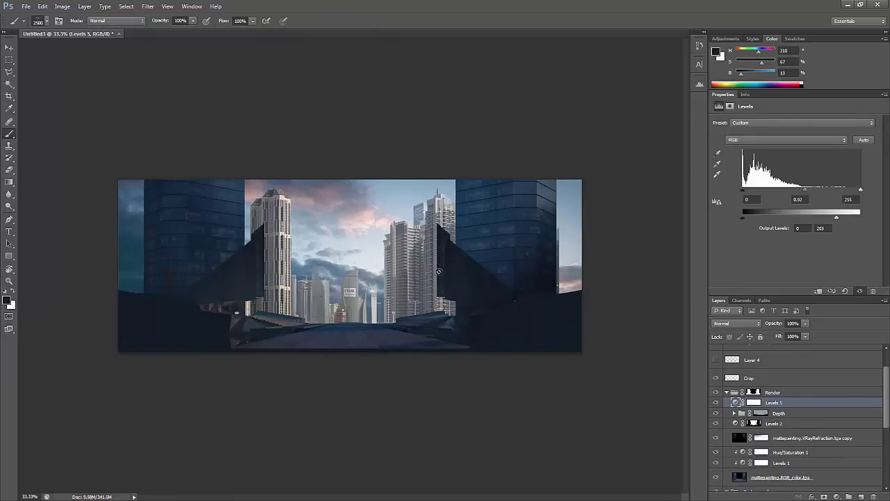
{"action": "key", "text": "x"}
{"action": "left_click", "coordinate": [754, 402]}
{"action": "key", "text": "F5"}
{"action": "left_click", "coordinate": [160, 111]}
{"action": "left_click", "coordinate": [136, 111]}
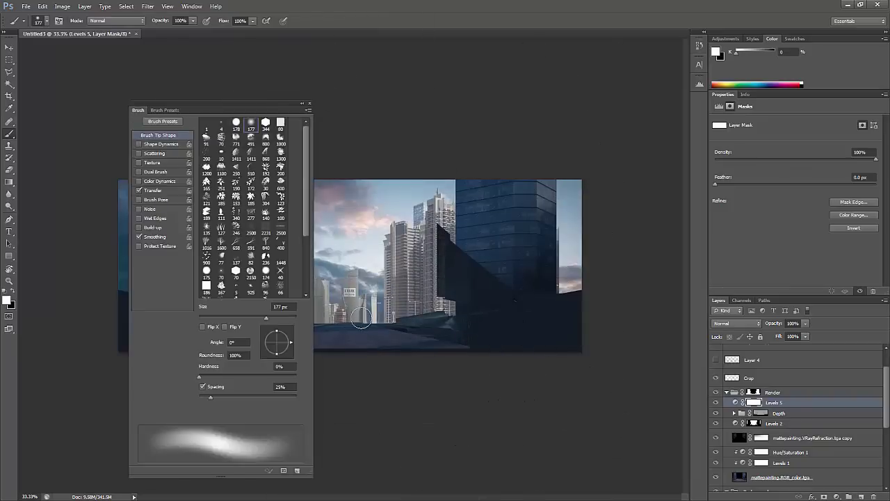
{"action": "key", "text": "F5"}
{"action": "key", "text": "x"}
Copy the VRayRawLighting pass from Elements to the top of the Render group and blend it as Linear Dodge (Add)
{"action": "scroll", "coordinate": [800, 417], "scroll_direction": "down", "scroll_amount": 5}
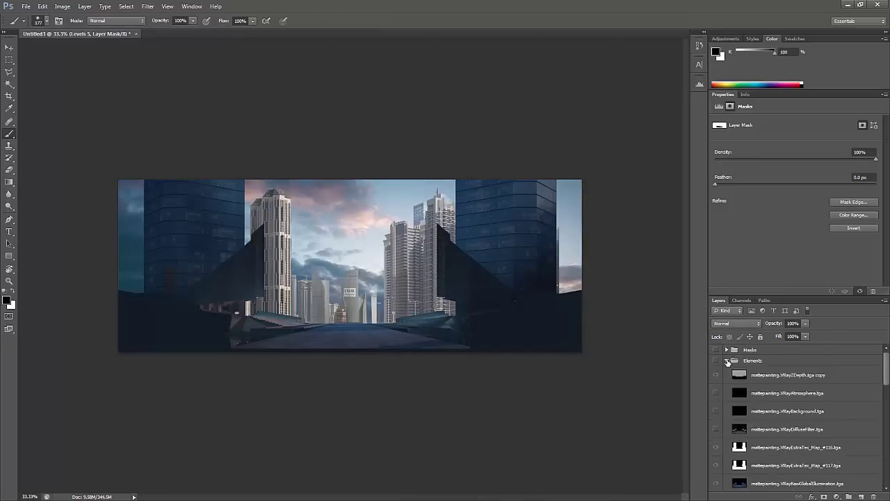
{"action": "left_click", "coordinate": [763, 415]}
{"action": "scroll", "coordinate": [765, 411], "scroll_direction": "up", "scroll_amount": 5}
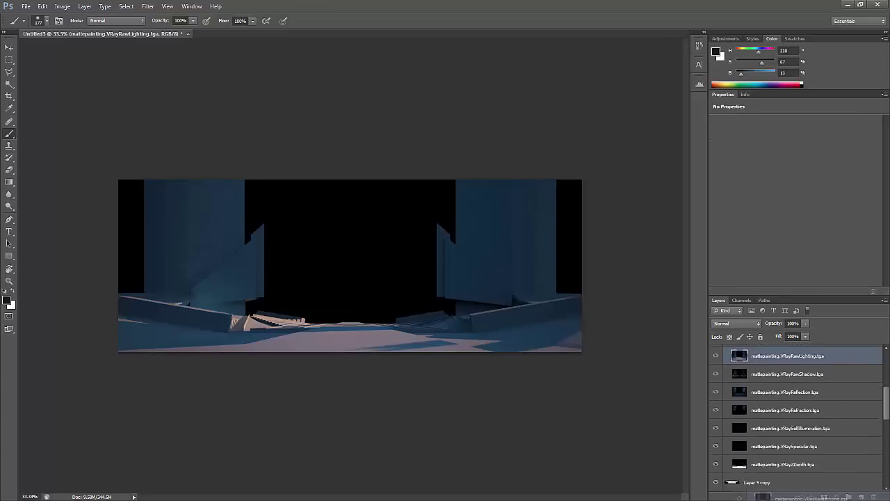
{"action": "left_click", "coordinate": [727, 362]}
{"action": "left_click", "coordinate": [737, 324]}
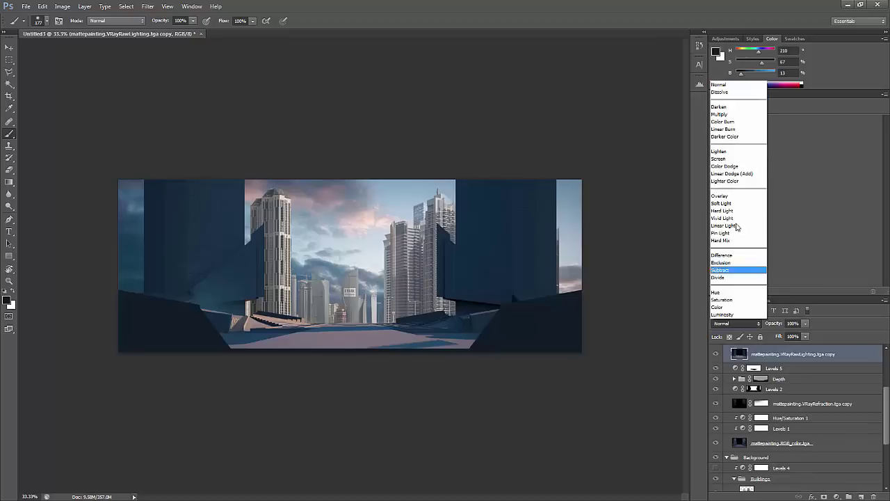
{"action": "left_click", "coordinate": [754, 176]}
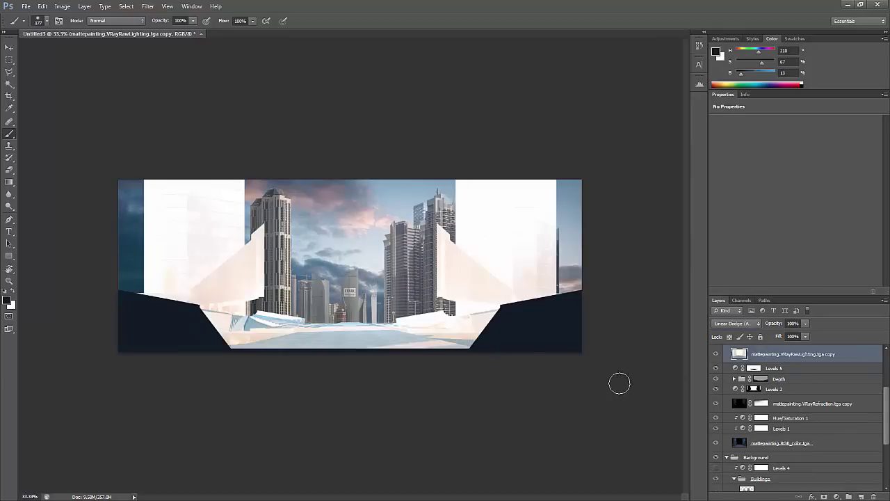
Darken the midtones of the VRayRawLighting copy with Levels so only the brightest plaza lighting is added
{"action": "key", "text": "ctrl+i"}
{"action": "key", "text": "ctrl+u"}
{"action": "key", "text": "Escape"}
{"action": "key", "text": "ctrl+l"}
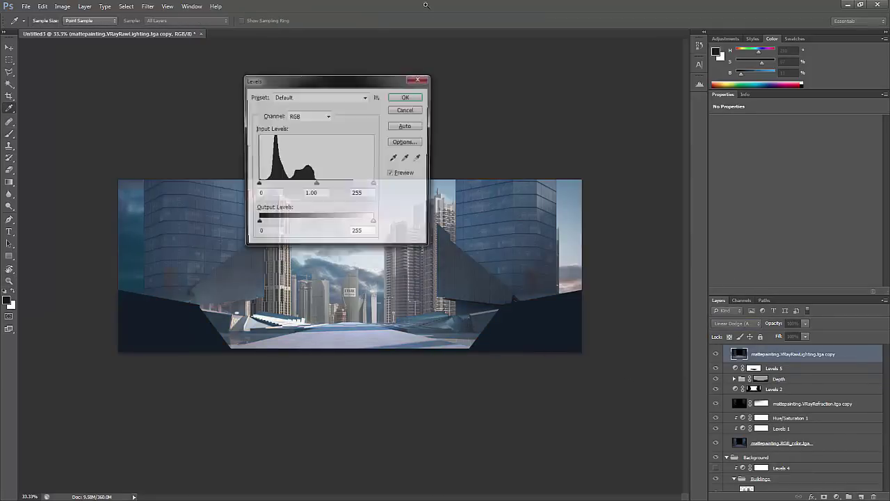
{"action": "left_click_drag", "start_coordinate": [315, 184], "coordinate": [353, 187]}
{"action": "left_click", "coordinate": [422, 96]}
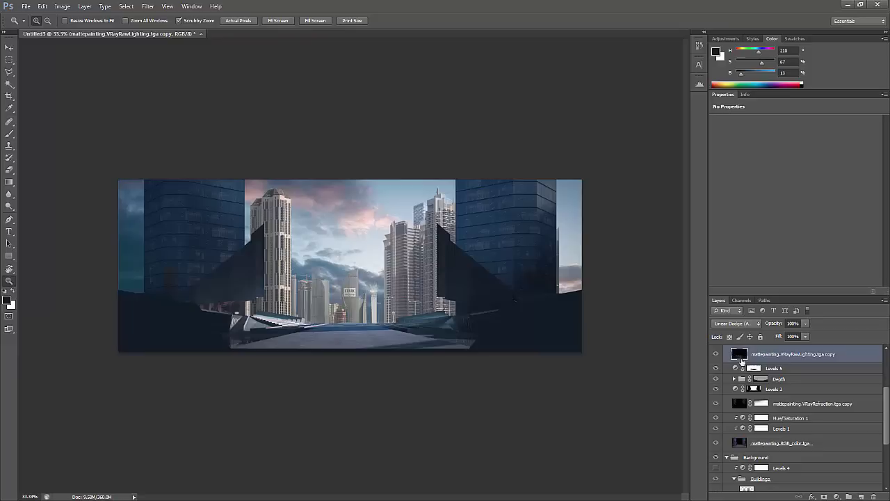
Add a black mask to the VRayRawLighting copy and reveal the light across the plaza floor with a soft 700 px white brush
{"action": "left_click", "coordinate": [837, 496], "text": "alt"}
{"action": "key", "text": "b"}
{"action": "key", "text": "x"}
{"action": "left_click_drag", "start_coordinate": [429, 340], "coordinate": [322, 324]}
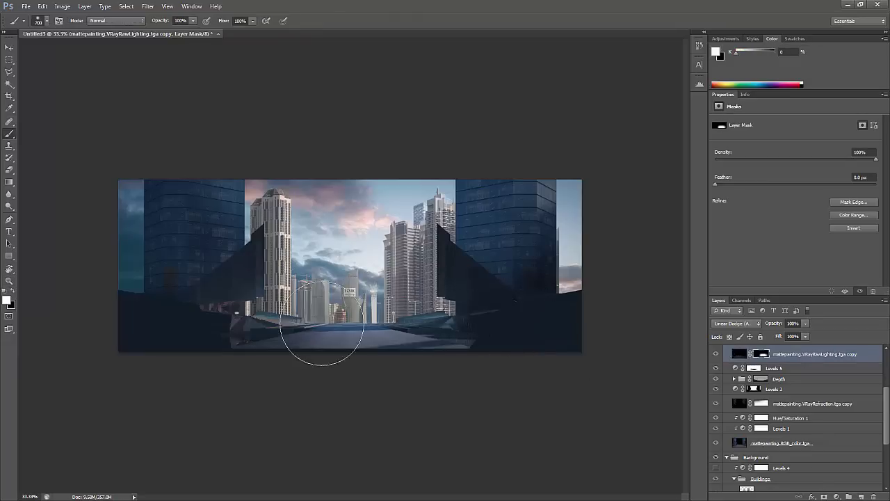
Paint pale haze near the right horizon at 20% opacity on a new layer atop the Background group, and hide the dark silhouette layer
{"action": "left_click", "coordinate": [782, 468]}
{"action": "left_click", "coordinate": [861, 496]}
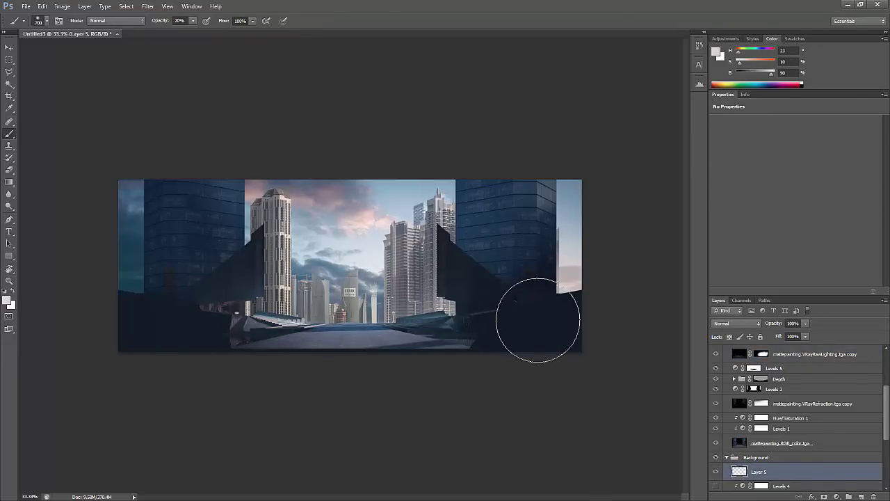
{"action": "scroll", "coordinate": [718, 355], "scroll_direction": "up", "scroll_amount": 3}
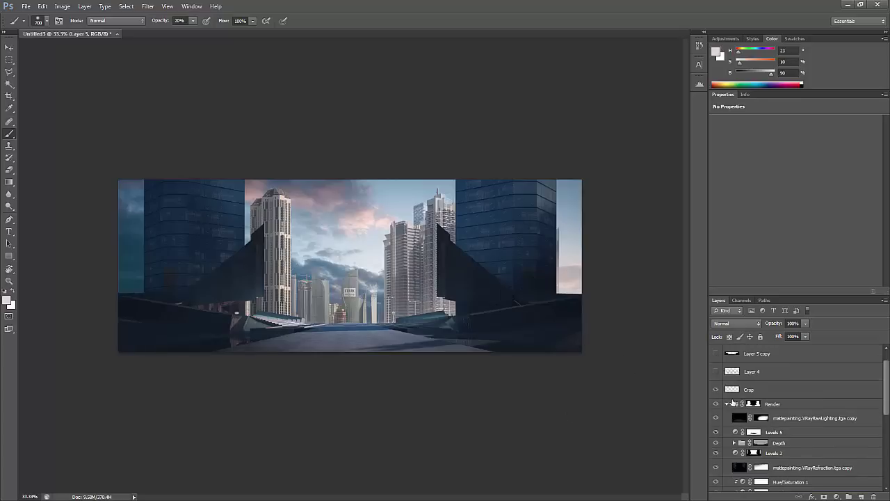
{"action": "scroll", "coordinate": [834, 473], "scroll_direction": "down", "scroll_amount": 1}
Scale the HighRiseTowers0135_M glass tower to about 66% and move it into the gap left of the Layer 3 towers
{"action": "left_click", "coordinate": [401, 318]}
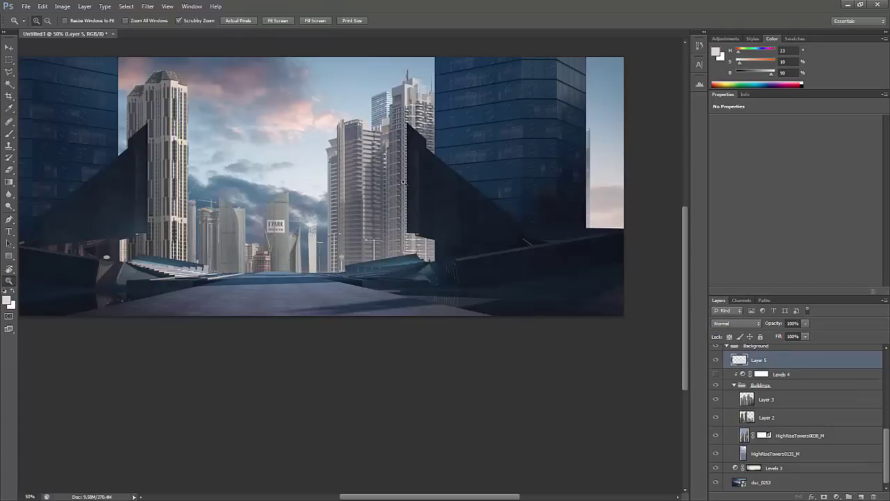
{"action": "key", "text": "v"}
{"action": "right_click", "coordinate": [384, 103]}
{"action": "left_click", "coordinate": [431, 200]}
{"action": "key", "text": "Return"}
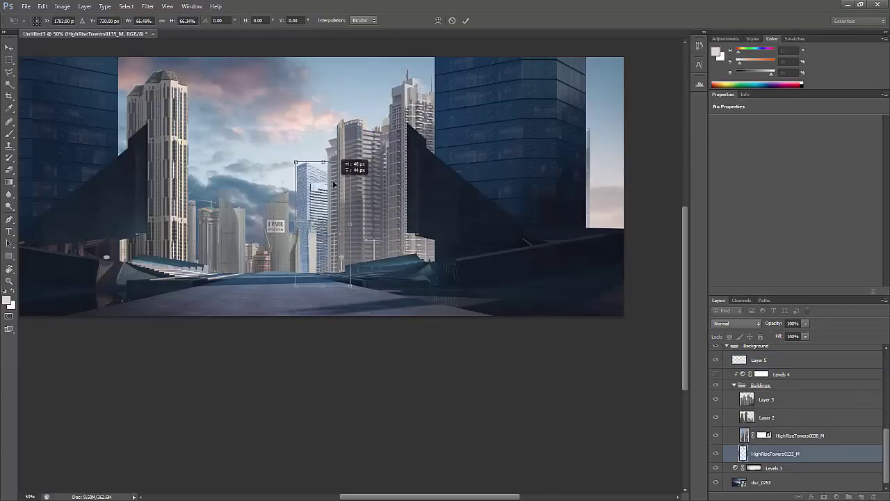
Duplicate the Layer 2 skyline, shift the copy right to fill the central gap and place it beneath Layer 2
{"action": "key", "text": "z"}
{"action": "left_click", "coordinate": [334, 225], "text": "alt"}
{"action": "left_click", "coordinate": [252, 387]}
{"action": "left_click", "coordinate": [766, 417]}
{"action": "key", "text": "ctrl+j"}
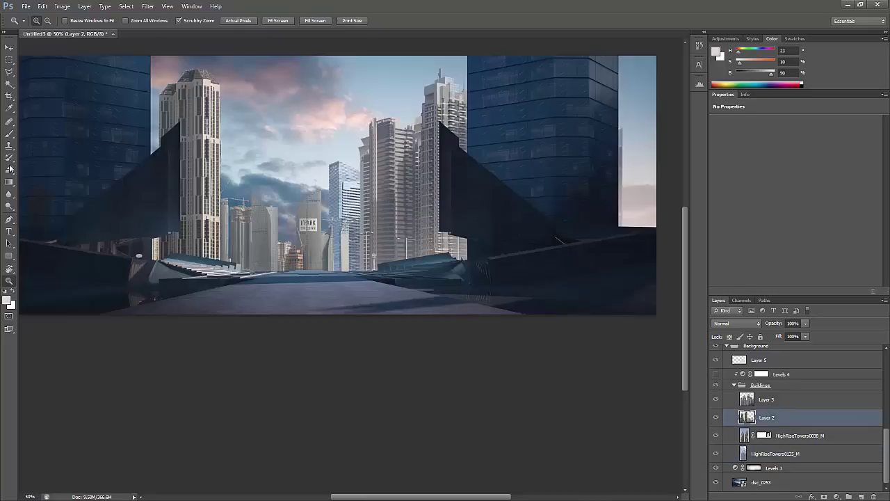
{"action": "key", "text": "v"}
{"action": "left_click_drag", "start_coordinate": [229, 187], "coordinate": [330, 184]}
{"action": "left_click_drag", "start_coordinate": [820, 444], "coordinate": [819, 445]}
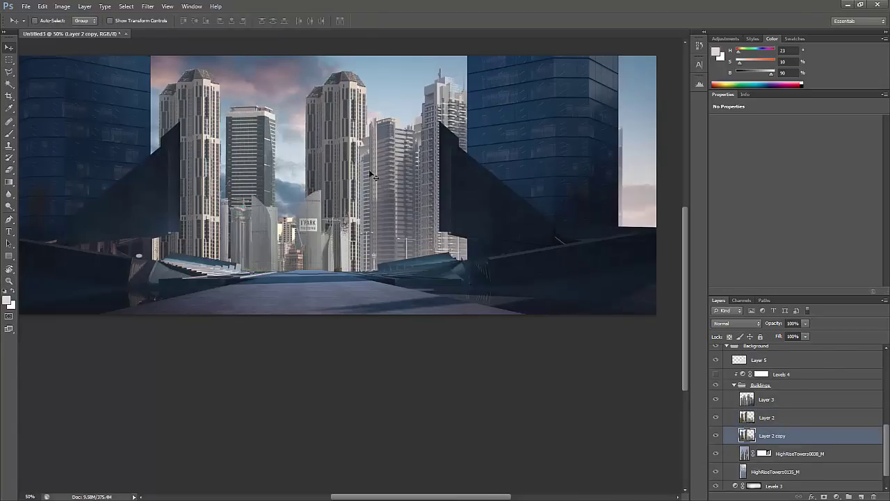
Scale down the Layer 2 copy so its towers stand lower in the central gap of the skyline
{"action": "key", "text": "ctrl+t"}
{"action": "left_click_drag", "start_coordinate": [330, 177], "coordinate": [358, 198]}
{"action": "key", "text": "Return"}
{"action": "key", "text": "ctrl+0"}
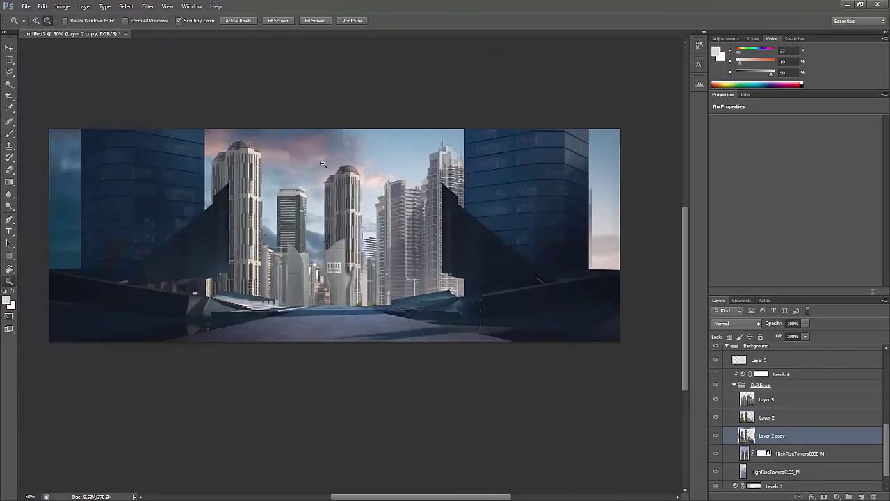
Mask out the left part of the central tower on the Layer 2 copy and apply the layer mask permanently
{"action": "key", "text": "l"}
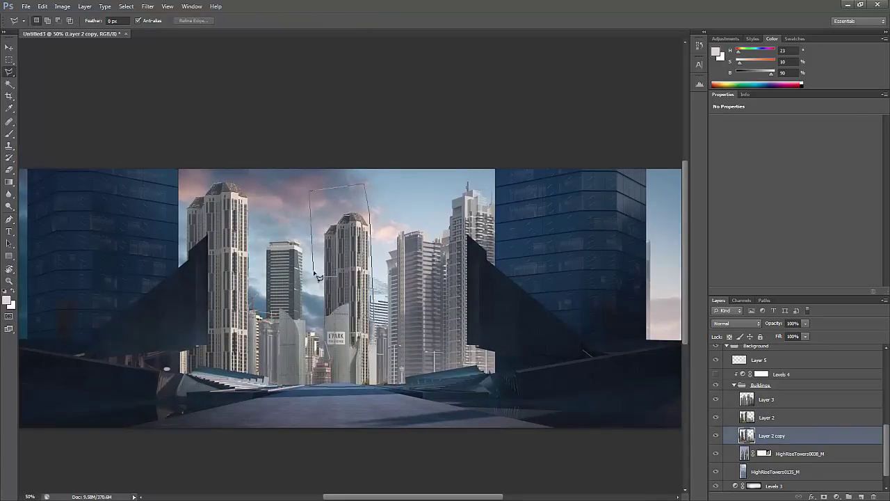
{"action": "left_click", "coordinate": [316, 276]}
{"action": "key", "text": "ctrl+minus"}
{"action": "key", "text": "v"}
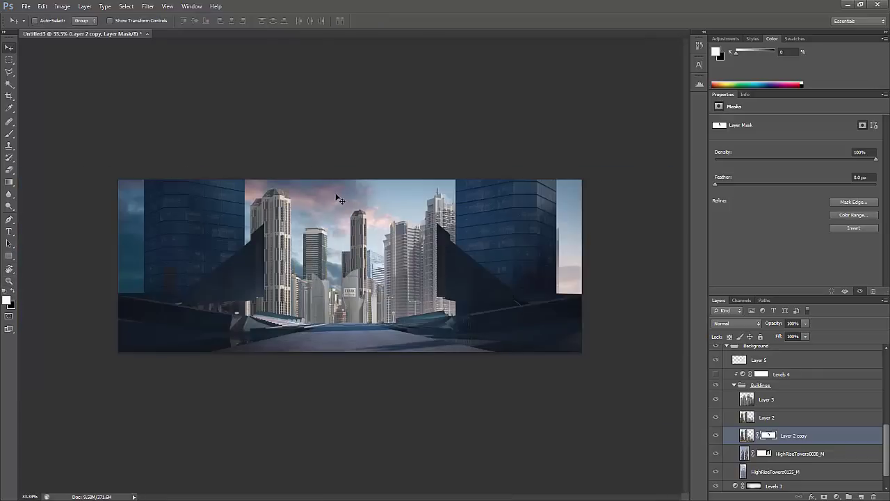
{"action": "key", "text": "m"}
{"action": "left_click_drag", "start_coordinate": [426, 189], "coordinate": [334, 354]}
{"action": "right_click", "coordinate": [768, 436]}
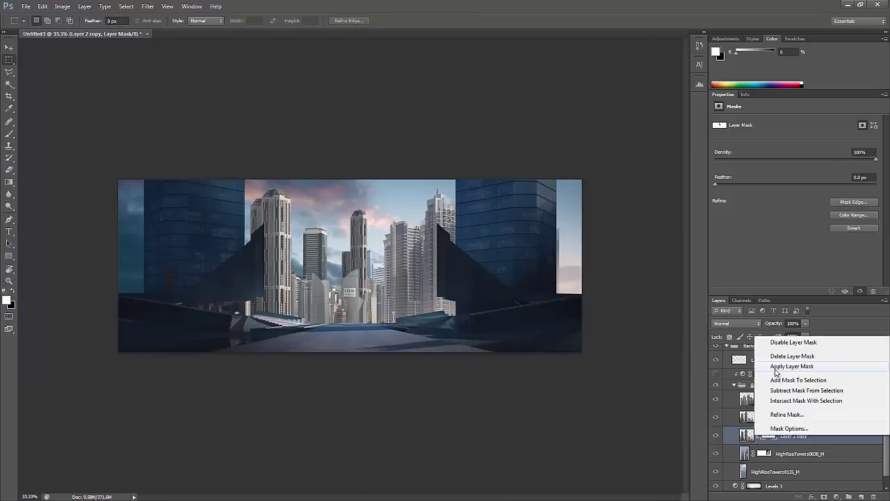
{"action": "left_click", "coordinate": [776, 372]}
Shift the Layer 2 copy right and lower with Free Transform so its slim tower stands near the Layer 3 buildings
{"action": "key", "text": "ctrl+t"}
{"action": "left_click_drag", "start_coordinate": [379, 271], "coordinate": [409, 275]}
{"action": "key", "text": "Return"}
{"action": "key", "text": "z"}
{"action": "key", "text": "ctrl+minus"}
Add a Curves adjustment above the Layer 2 copy and lift its blue channel, with the highlight at input 235, output 255
{"action": "scroll", "coordinate": [763, 418], "scroll_direction": "down", "scroll_amount": 1}
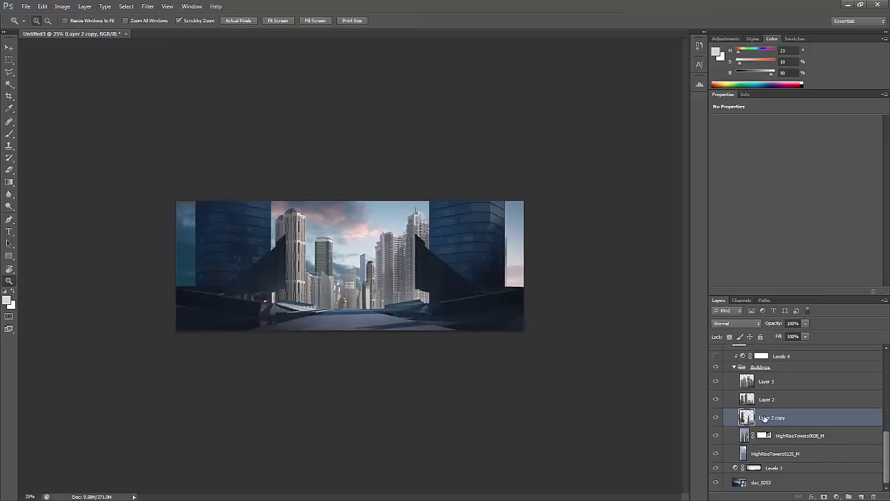
{"action": "left_click", "coordinate": [836, 497]}
{"action": "left_click", "coordinate": [801, 349]}
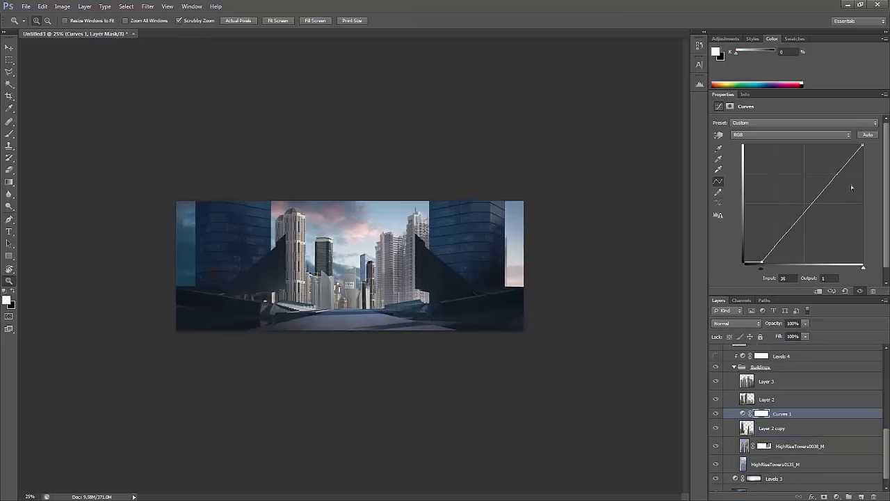
{"action": "left_click", "coordinate": [791, 134]}
{"action": "left_click", "coordinate": [779, 165]}
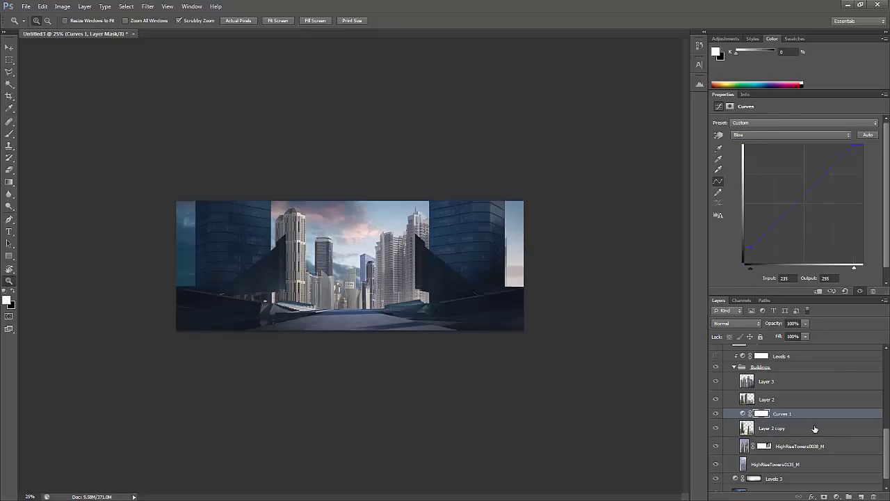
Add a Hue/Saturation adjustment beneath Curves 1, then raise the shadows and lower the highlights of the Curves 1 RGB curve
{"action": "left_click", "coordinate": [836, 497]}
{"action": "left_click", "coordinate": [818, 387]}
{"action": "key", "text": "alt+bracketright"}
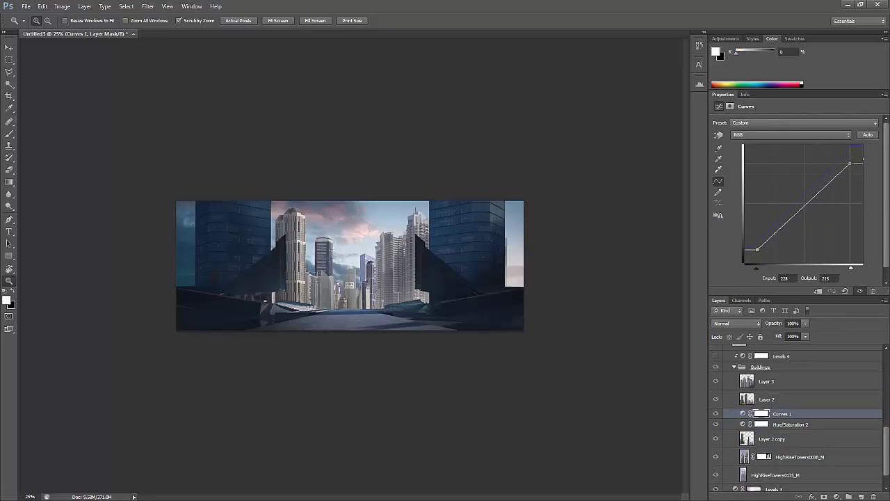
{"action": "left_click_drag", "start_coordinate": [850, 164], "coordinate": [829, 193]}
Clip Hue/Saturation 2 and Curves 1 to the Layer 2 copy, and duplicate Curves 1 as a clipped adjustment on Layer 2
{"action": "left_click", "coordinate": [790, 426], "text": "alt"}
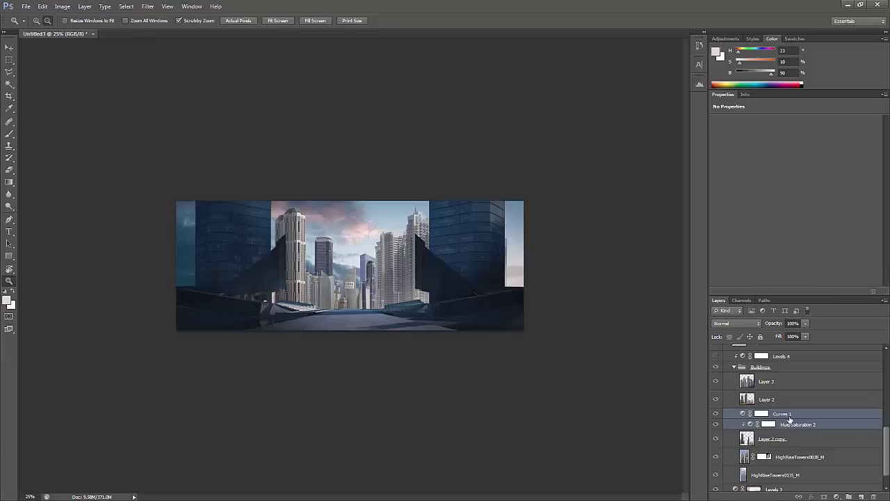
{"action": "left_click", "coordinate": [783, 414]}
{"action": "left_click", "coordinate": [790, 424]}
{"action": "left_click_drag", "start_coordinate": [786, 414], "coordinate": [797, 394]}
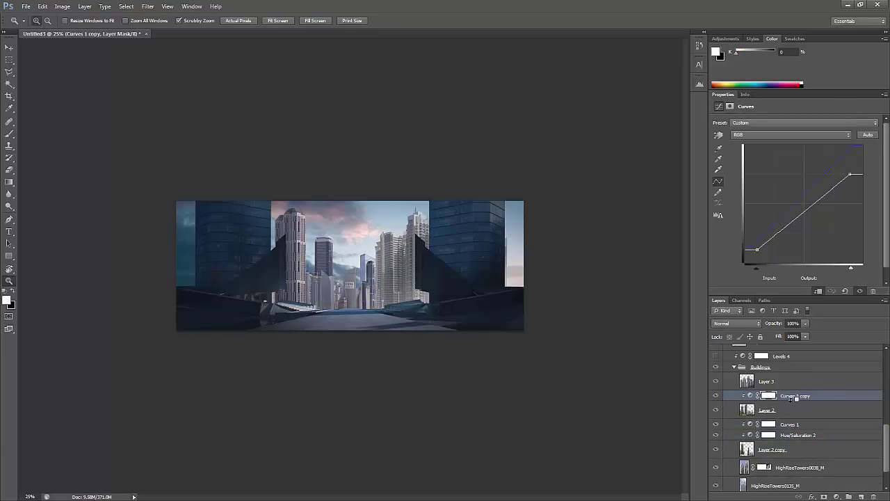
Lower the highlights and midtones of the Curves 1 copy RGB curve and darken the shadows of its red channel
{"action": "left_click_drag", "start_coordinate": [850, 174], "coordinate": [850, 181]}
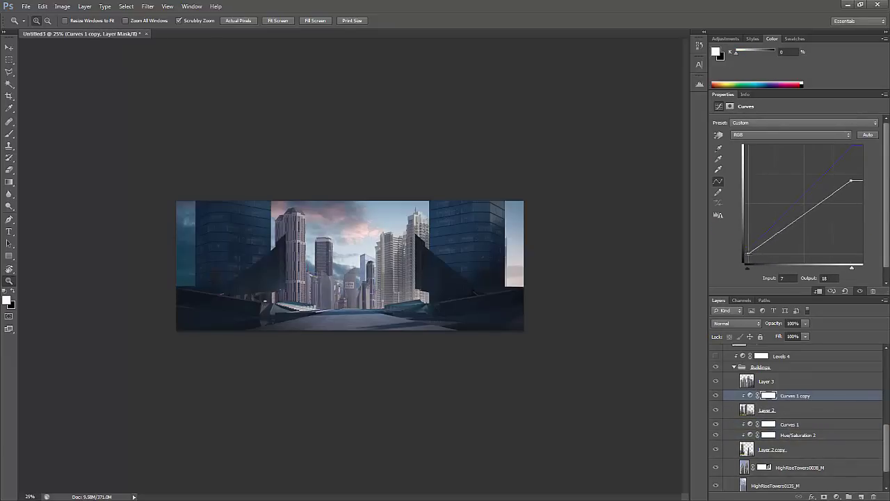
{"action": "left_click", "coordinate": [791, 134]}
{"action": "left_click", "coordinate": [785, 145]}
{"action": "left_click", "coordinate": [790, 134]}
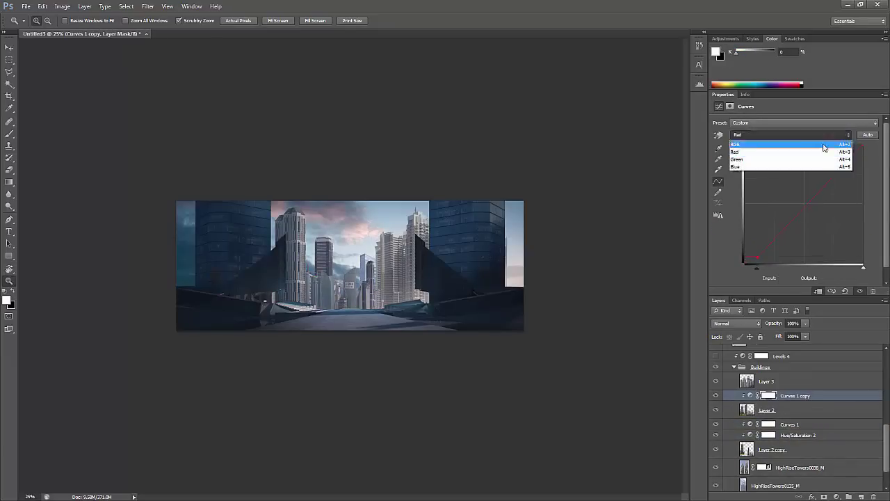
{"action": "left_click", "coordinate": [786, 135]}
{"action": "left_click_drag", "start_coordinate": [804, 215], "coordinate": [804, 224]}
Duplicate the Curves 1 copy as a clipped adjustment on Layer 3, and add a Color Balance adjustment beneath Levels 3
{"action": "left_click_drag", "start_coordinate": [795, 395], "coordinate": [783, 369]}
{"action": "left_click", "coordinate": [786, 363], "text": "alt"}
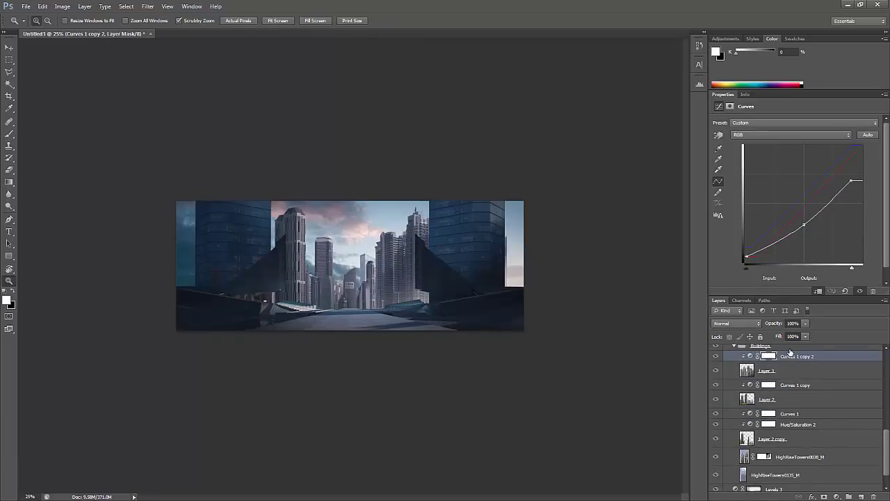
{"action": "scroll", "coordinate": [818, 400], "scroll_direction": "down", "scroll_amount": 1}
{"action": "left_click", "coordinate": [781, 479]}
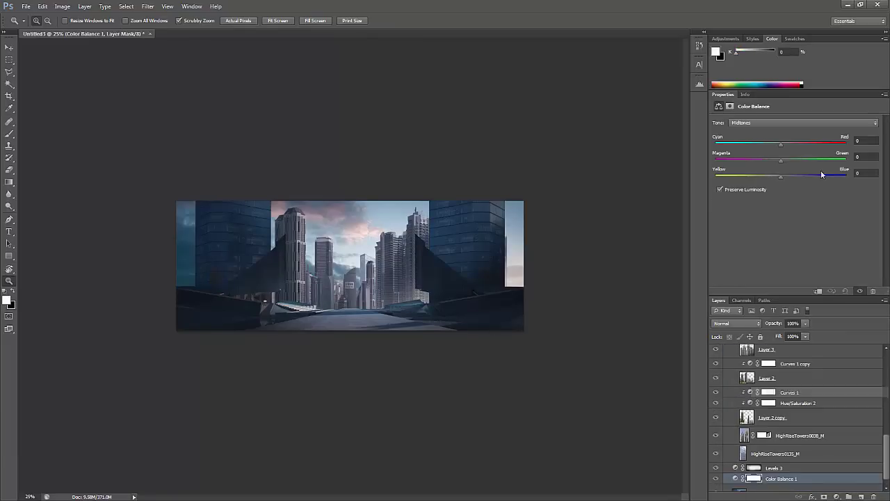
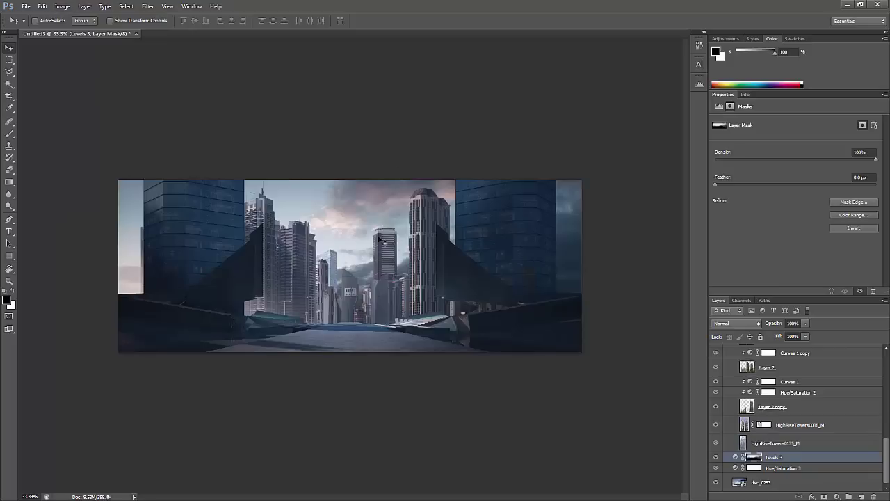
Scale down Layer 3 and shift it left so its towers stand lower beside the left glass building
{"action": "right_click", "coordinate": [303, 255]}
{"action": "left_click", "coordinate": [366, 355]}
{"action": "key", "text": "ctrl+t"}
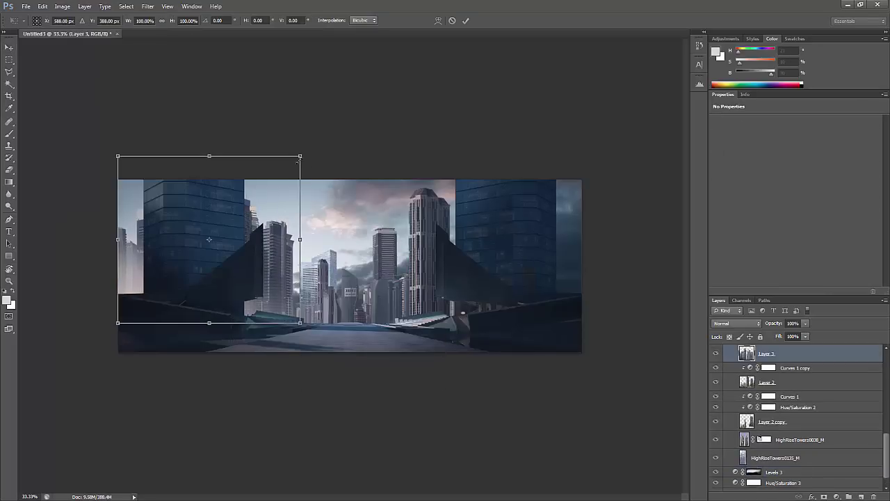
{"action": "left_click_drag", "start_coordinate": [119, 155], "coordinate": [308, 240]}
{"action": "key", "text": "Escape"}
{"action": "key", "text": "ctrl+t"}
{"action": "key", "text": "Return"}
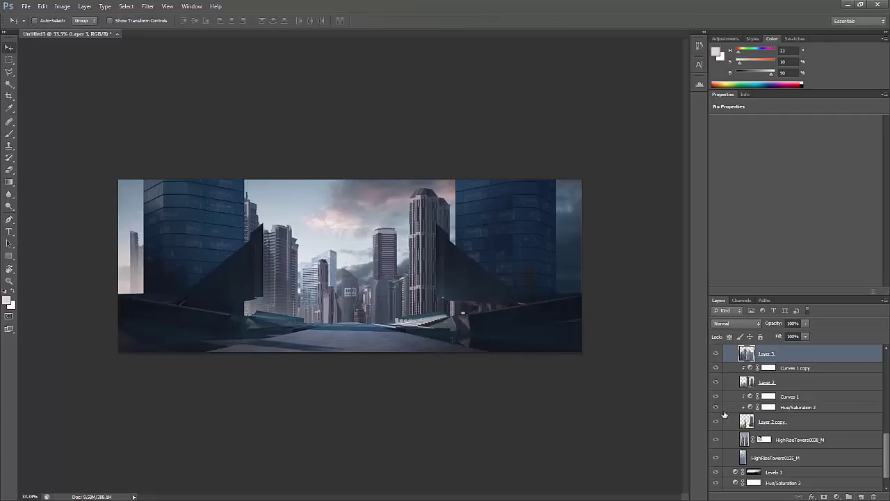
Adjust the hue/saturation of HighRiseTowers0135_M and darken it with Levels, lowering the midtones and setting the output white to 208
{"action": "scroll", "coordinate": [718, 414], "scroll_direction": "down", "scroll_amount": 2}
{"action": "left_click", "coordinate": [772, 446]}
{"action": "key", "text": "ctrl+u"}
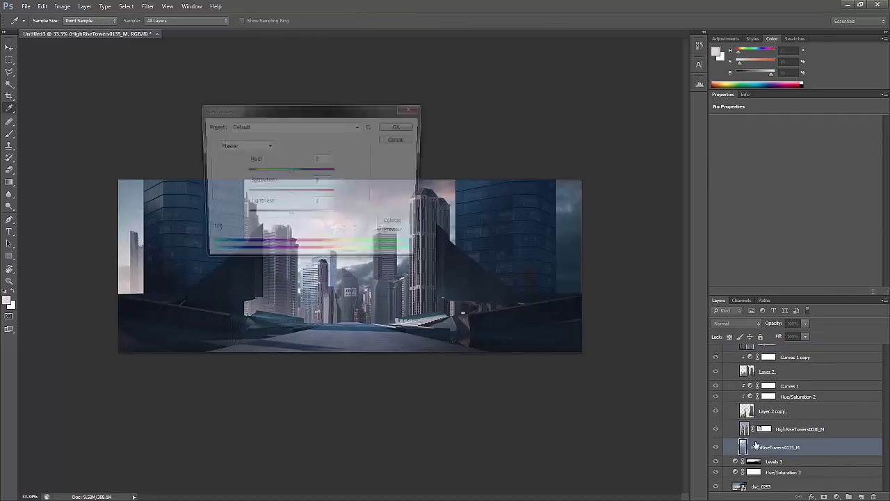
{"action": "left_click", "coordinate": [402, 125]}
{"action": "key", "text": "ctrl+l"}
{"action": "left_click_drag", "start_coordinate": [316, 184], "coordinate": [332, 184]}
{"action": "left_click_drag", "start_coordinate": [374, 224], "coordinate": [352, 224]}
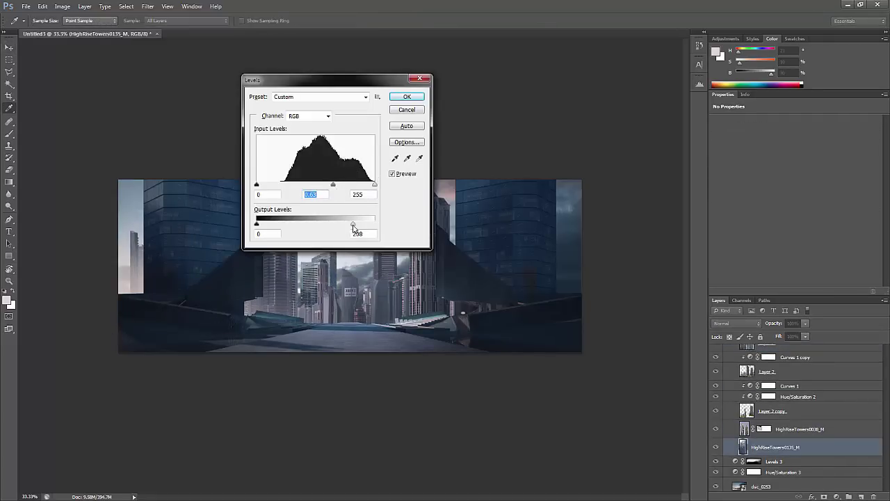
{"action": "left_click", "coordinate": [409, 97]}
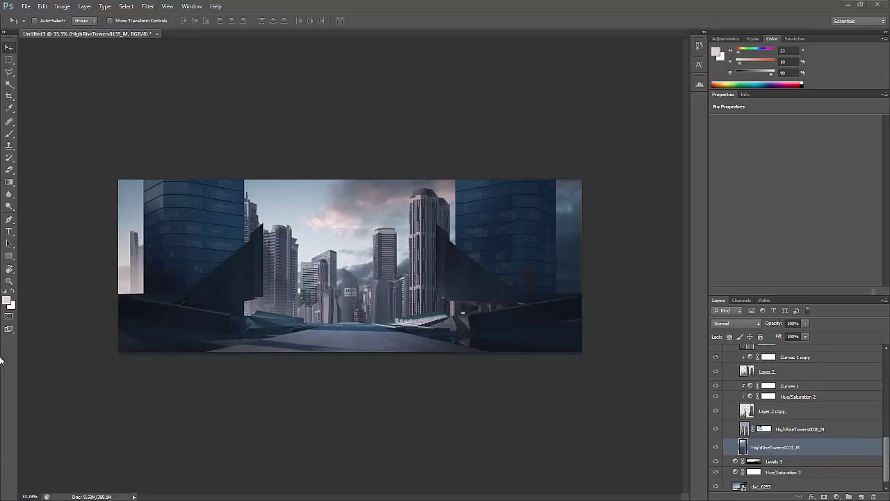
Extend the canvas upward above the plaza with the Crop tool
{"action": "key", "text": "c"}
{"action": "left_click_drag", "start_coordinate": [358, 178], "coordinate": [359, 89]}
{"action": "key", "text": "Return"}
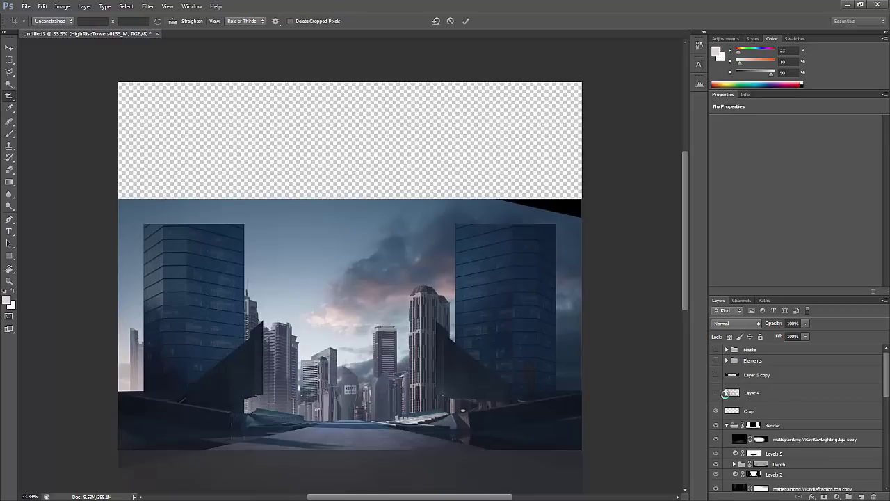
Stretch the dsc_0253 sky photo upward to fill the empty area of the extended canvas
{"action": "left_click_drag", "start_coordinate": [886, 406], "coordinate": [886, 446]}
{"action": "left_click", "coordinate": [761, 482]}
{"action": "key", "text": "ctrl+t"}
{"action": "left_click_drag", "start_coordinate": [349, 231], "coordinate": [359, 117]}
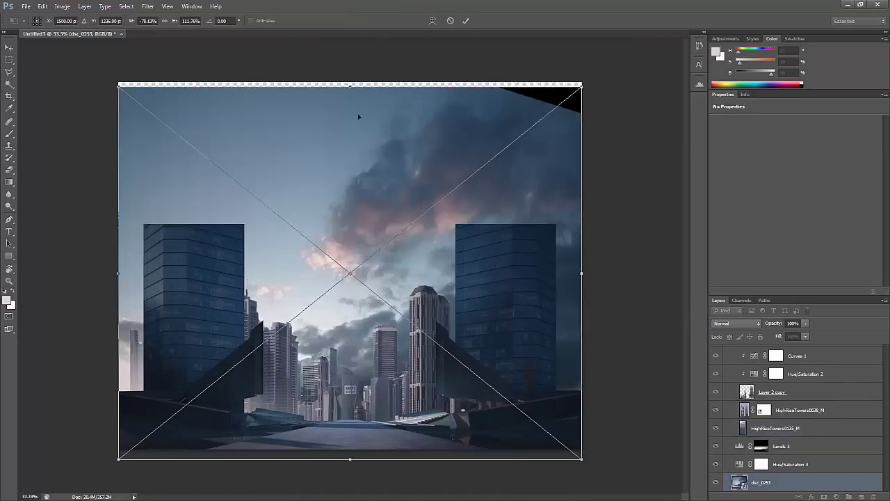
{"action": "key", "text": "Return"}
{"action": "key", "text": "c"}
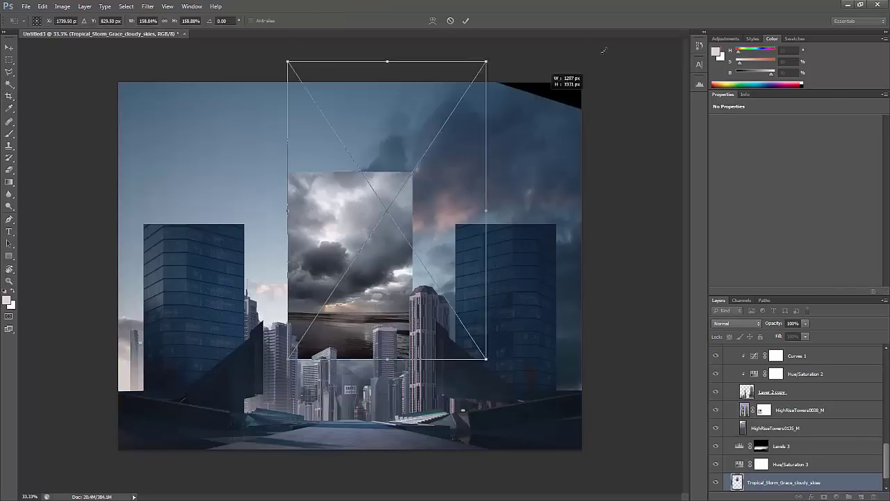
Enlarge the Tropical_Storm_Grace_cloudy_skies photo to cover the whole canvas and set its fill to 71%
{"action": "left_click_drag", "start_coordinate": [552, 70], "coordinate": [100, 327]}
{"action": "left_click_drag", "start_coordinate": [378, 288], "coordinate": [611, 276]}
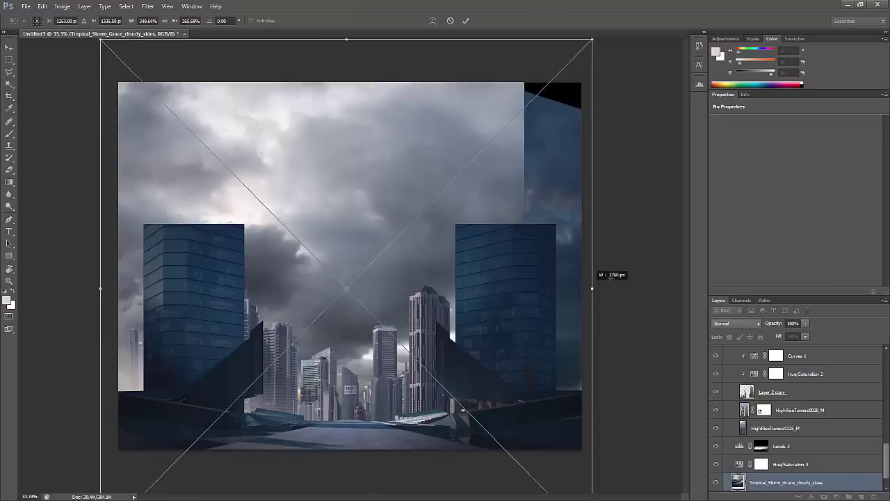
{"action": "left_click_drag", "start_coordinate": [478, 272], "coordinate": [487, 292]}
{"action": "key", "text": "Return"}
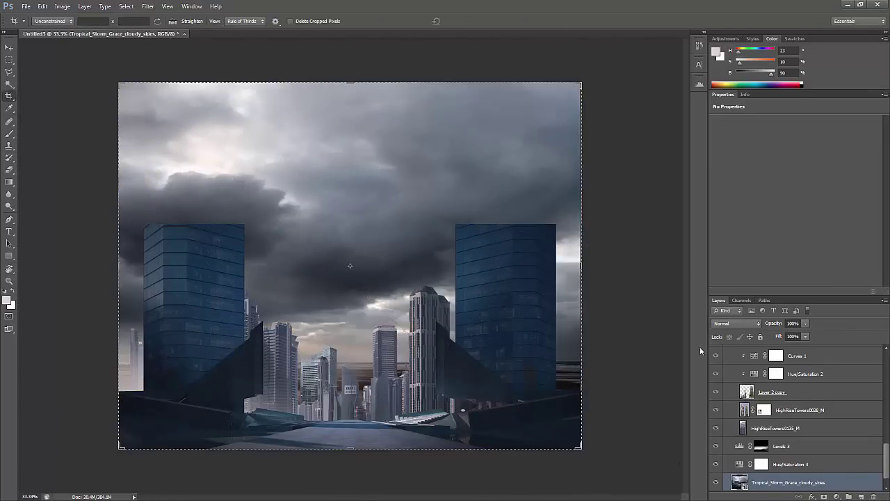
{"action": "left_click_drag", "start_coordinate": [778, 337], "coordinate": [740, 341]}
{"action": "key", "text": "v"}
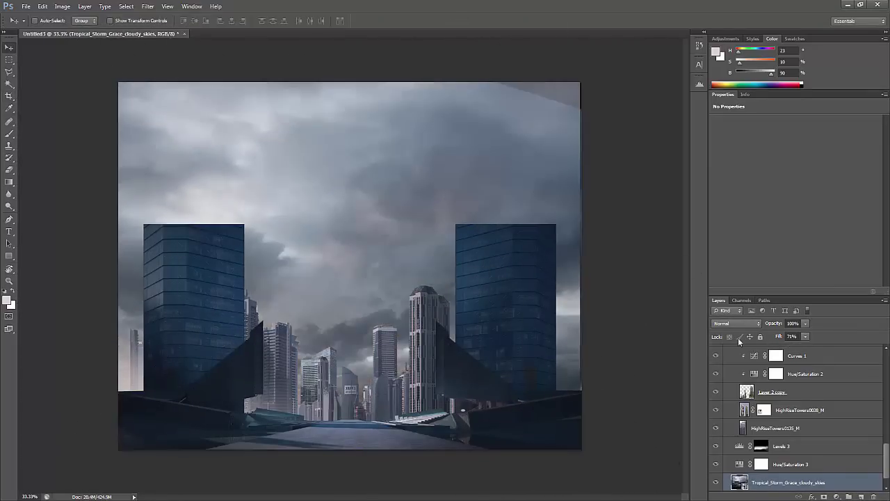
Fade out the right side of the storm sky with a gradient layer mask at 90% opacity and hide the layer
{"action": "left_click", "coordinate": [824, 497]}
{"action": "key", "text": "g"}
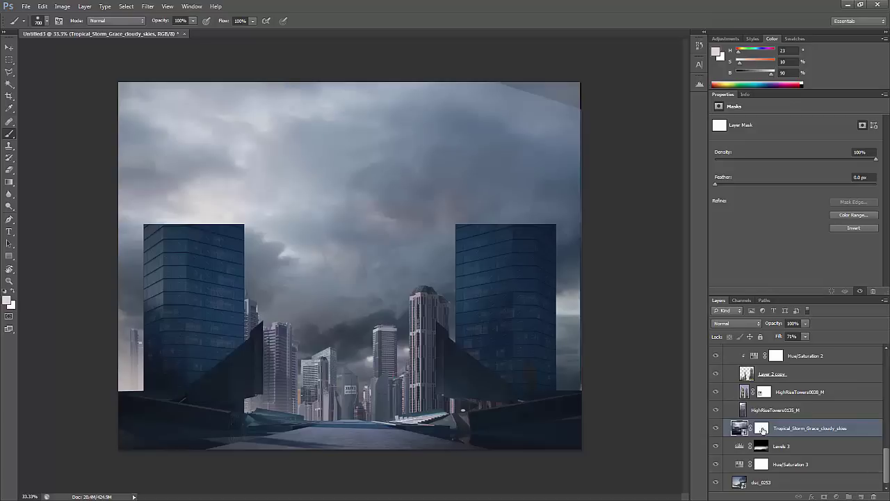
{"action": "left_click_drag", "start_coordinate": [416, 141], "coordinate": [314, 248]}
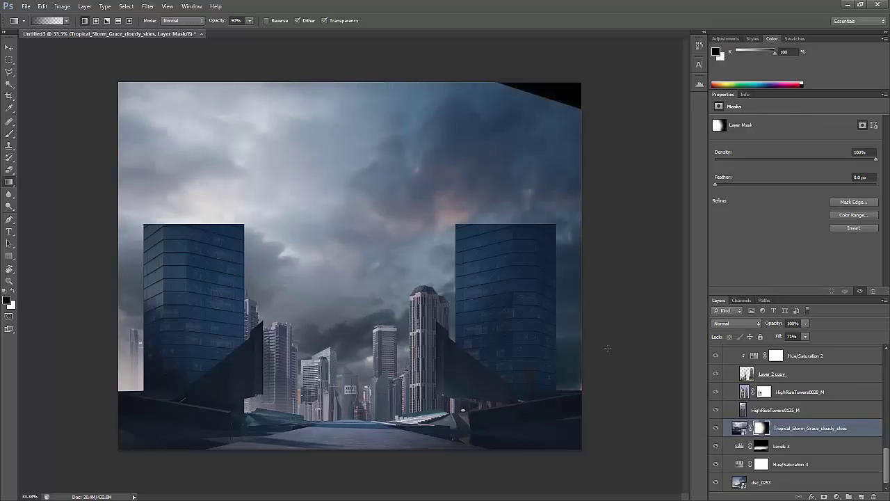
{"action": "key", "text": "z"}
{"action": "left_click", "coordinate": [513, 340], "text": "alt"}
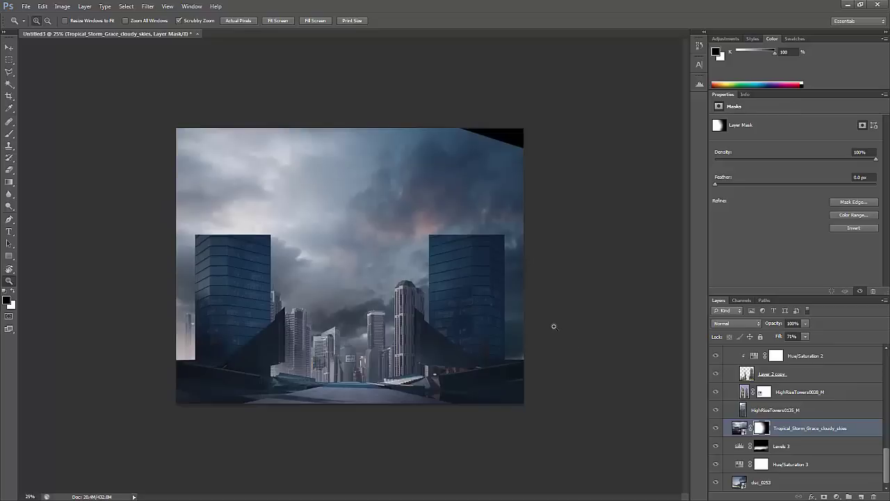
{"action": "left_click", "coordinate": [716, 427]}
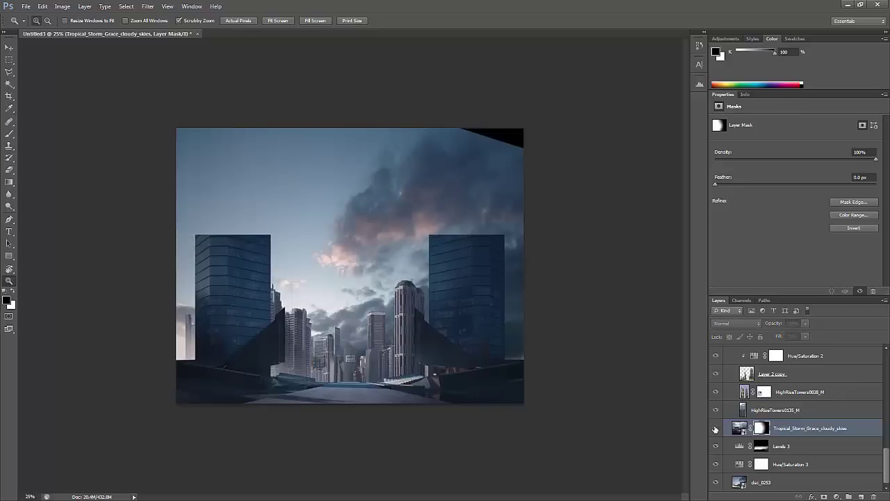
Darken the red channel of Curves 1 by moving its black point to input 15, output 0
{"action": "key", "text": "g"}
{"action": "scroll", "coordinate": [798, 418], "scroll_direction": "up", "scroll_amount": 3}
{"action": "left_click", "coordinate": [797, 398]}
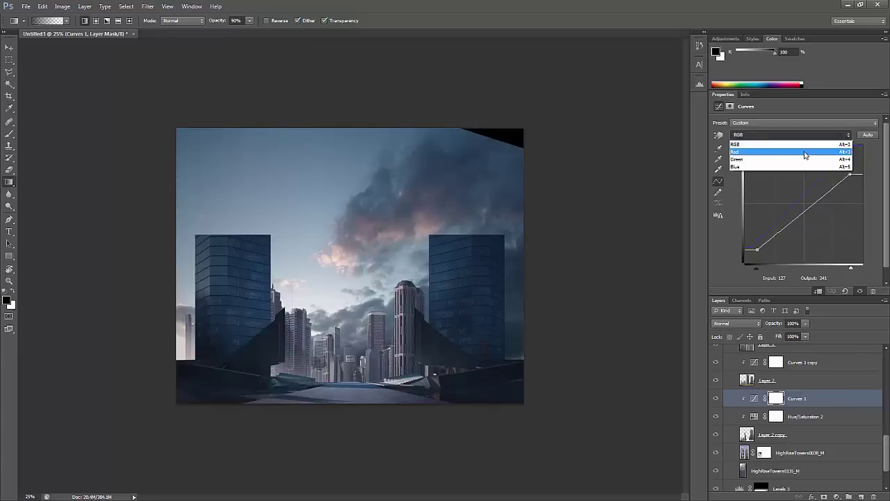
{"action": "left_click_drag", "start_coordinate": [861, 157], "coordinate": [888, 175]}
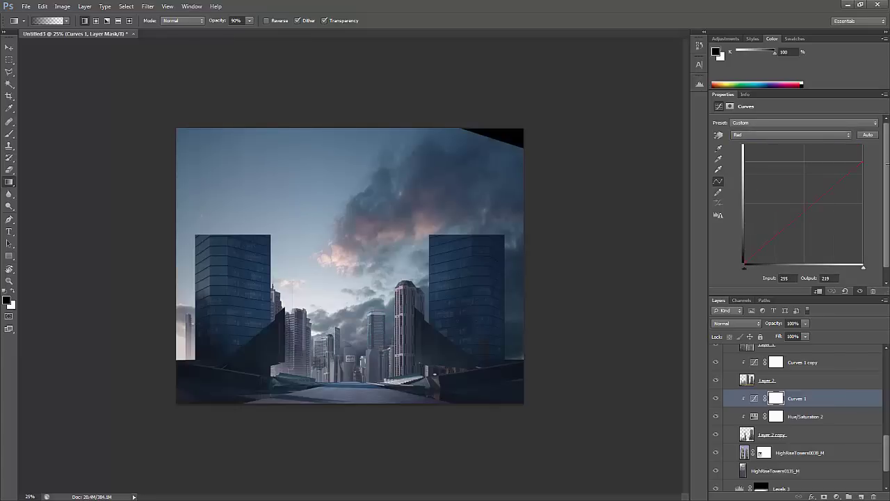
Move the red channel's black point in the Curves 1 copy to input 28, output 0
{"action": "scroll", "coordinate": [798, 418], "scroll_direction": "up", "scroll_amount": 2}
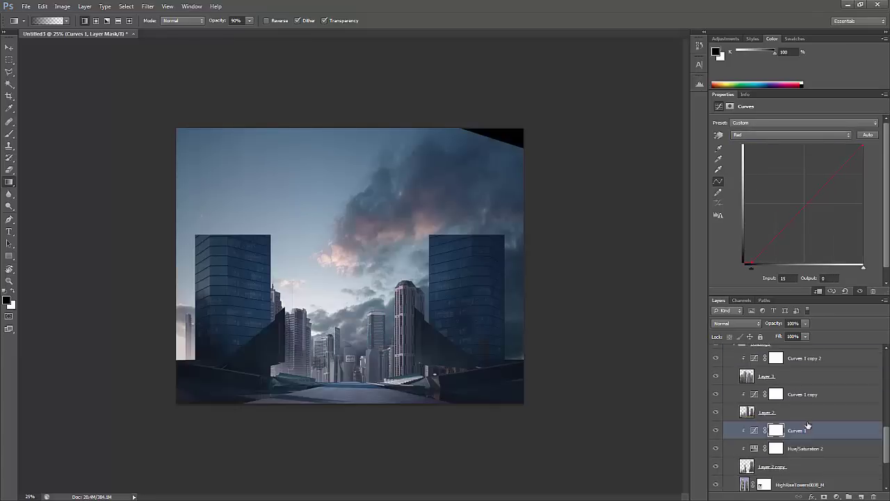
{"action": "left_click", "coordinate": [803, 405]}
{"action": "left_click", "coordinate": [791, 135]}
{"action": "left_click", "coordinate": [793, 148]}
{"action": "left_click_drag", "start_coordinate": [769, 257], "coordinate": [757, 263]}
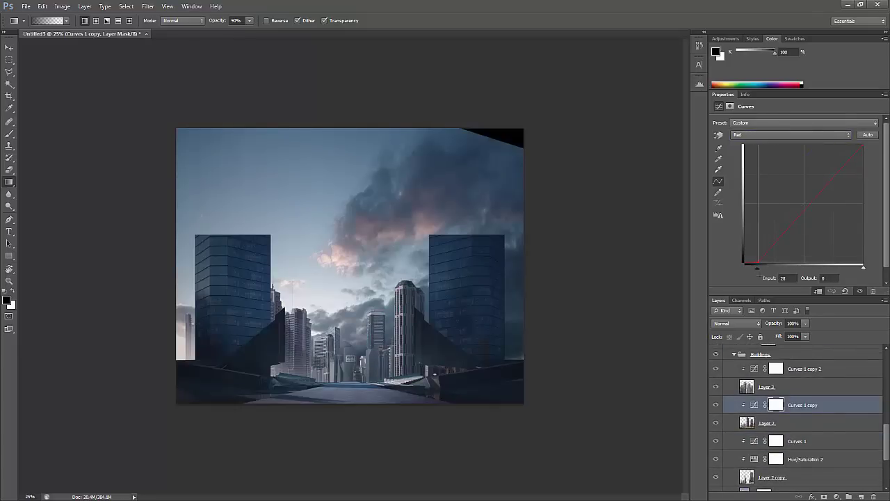
Raise the shadow point of the Curves 1 copy RGB curve and lower its midtone output to 74
{"action": "left_click", "coordinate": [786, 134]}
{"action": "left_click", "coordinate": [779, 135]}
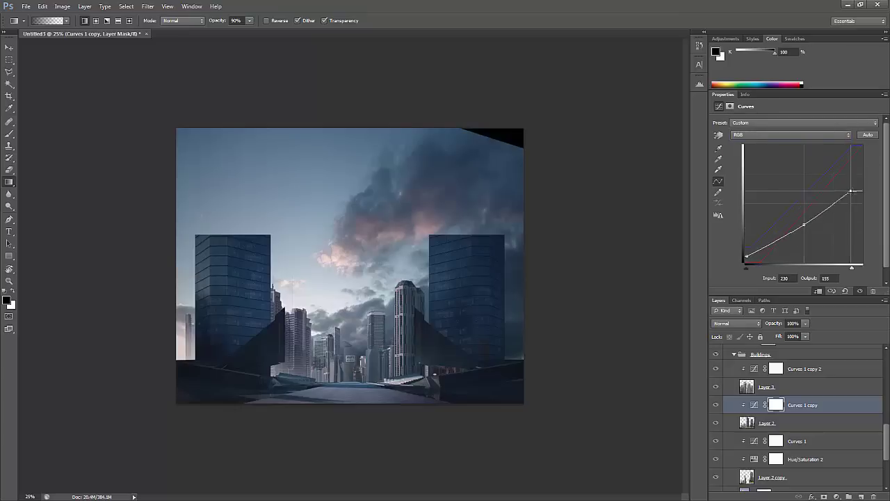
{"action": "left_click_drag", "start_coordinate": [747, 258], "coordinate": [758, 249]}
{"action": "key", "text": "z"}
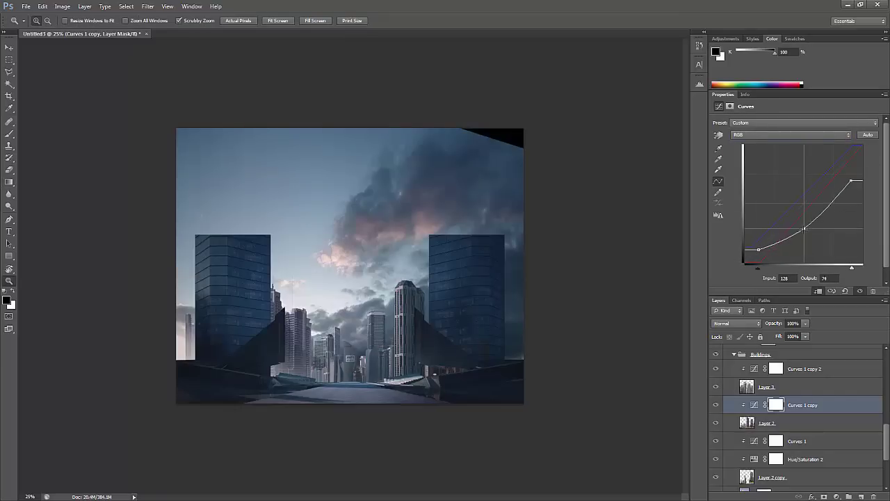
Duplicate the dsc_0253 sky layer and reposition and transform the copy to cover the empty corner above the right tower
{"action": "key", "text": "v"}
{"action": "right_click", "coordinate": [301, 341]}
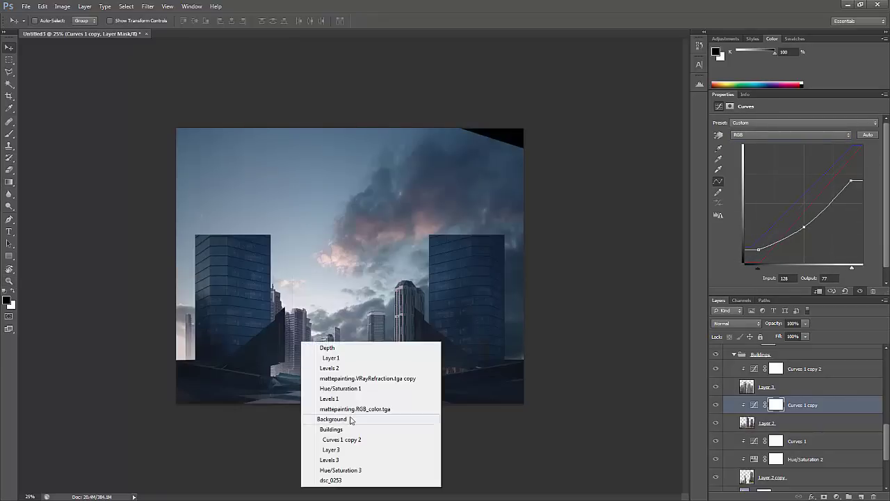
{"action": "left_click", "coordinate": [369, 480]}
{"action": "left_click_drag", "start_coordinate": [389, 300], "coordinate": [444, 345]}
{"action": "key", "text": "ctrl+t"}
{"action": "mouse_move", "coordinate": [523, 238]}
{"action": "left_mouse_down"}
{"action": "mouse_move", "coordinate": [568, 237]}
{"action": "mouse_move", "coordinate": [523, 239]}
{"action": "left_mouse_up"}
{"action": "key", "text": "Return"}
{"action": "key", "text": "z"}
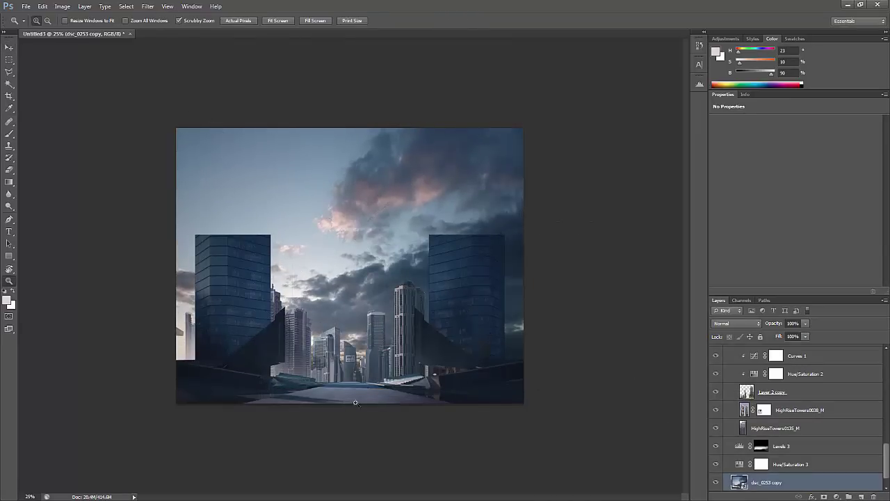
Crop the canvas to a wide strip, cutting off most of the upper sky and the bottom of the plaza
{"action": "left_click", "coordinate": [466, 318], "text": "alt"}
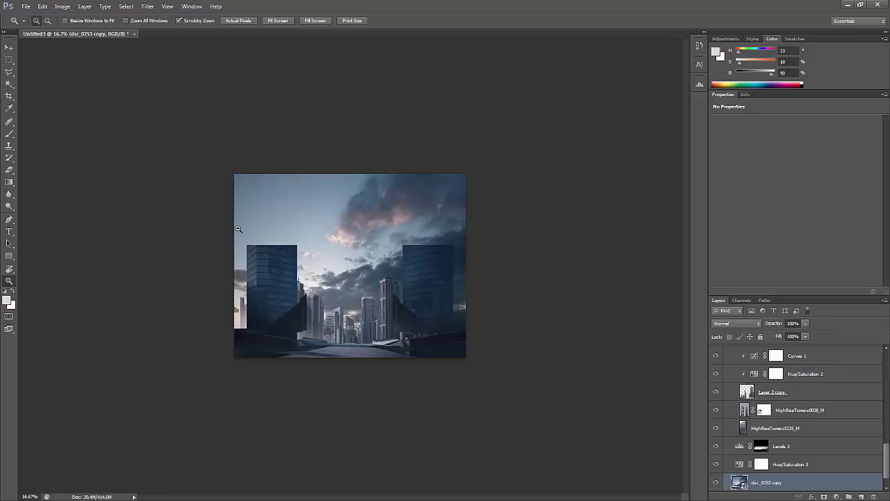
{"action": "left_click", "coordinate": [466, 319]}
{"action": "left_click", "coordinate": [466, 319]}
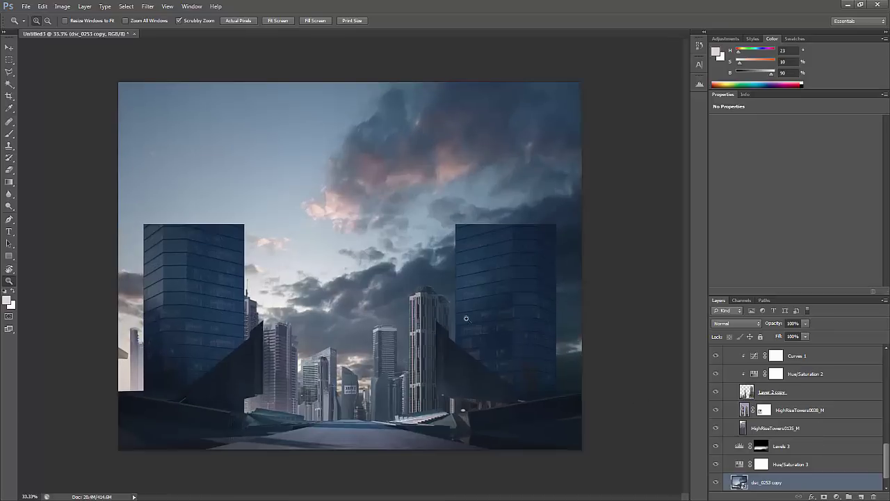
{"action": "left_click", "coordinate": [523, 300], "text": "alt"}
{"action": "key", "text": "r"}
{"action": "left_click_drag", "start_coordinate": [523, 300], "coordinate": [451, 278]}
{"action": "key", "text": "c"}
{"action": "left_click_drag", "start_coordinate": [178, 183], "coordinate": [522, 348]}
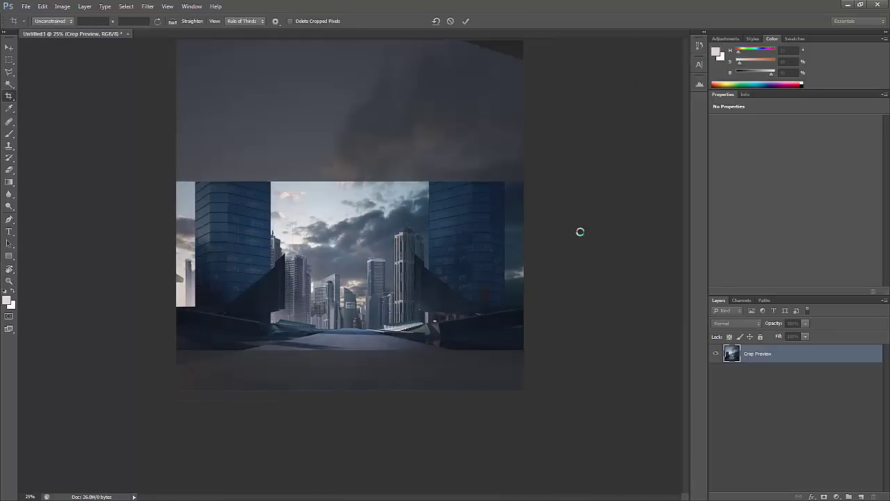
{"action": "key", "text": "Return"}
Squash the dsc_0253 copy sky vertically so the clouds fit inside the cropped frame
{"action": "key", "text": "ctrl+t"}
{"action": "left_click_drag", "start_coordinate": [350, 37], "coordinate": [348, 156]}
{"action": "left_click_drag", "start_coordinate": [350, 321], "coordinate": [348, 327]}
{"action": "key", "text": "Return"}
{"action": "key", "text": "ctrl+plus"}
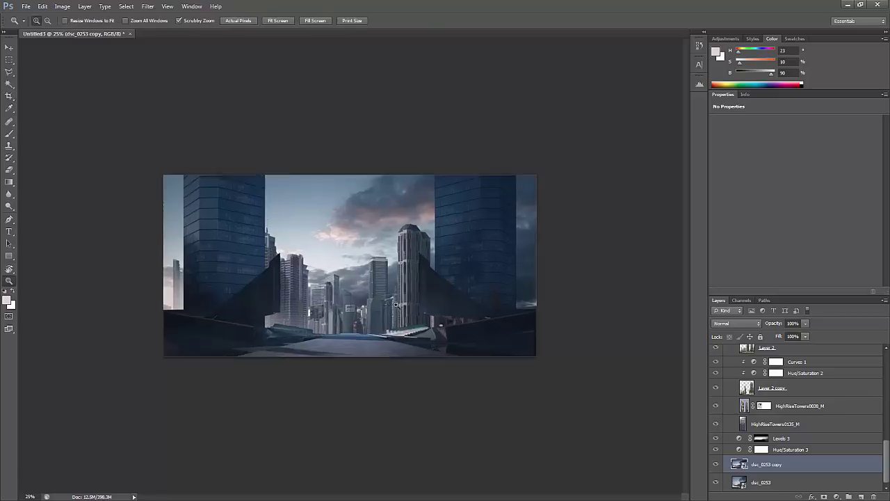
Set the RGB midtone point of Curves 1 copy 2 to input 128, output 70
{"action": "key", "text": "v"}
{"action": "scroll", "coordinate": [880, 450], "scroll_direction": "up", "scroll_amount": 5}
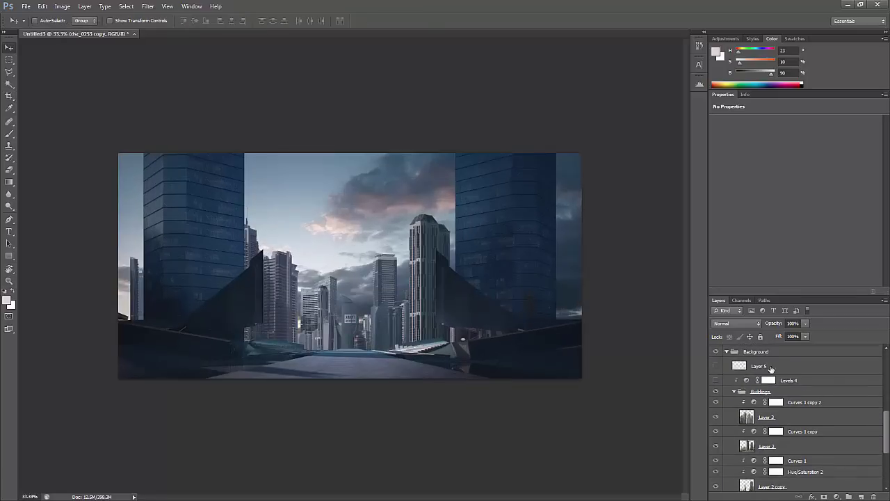
{"action": "left_click", "coordinate": [791, 386]}
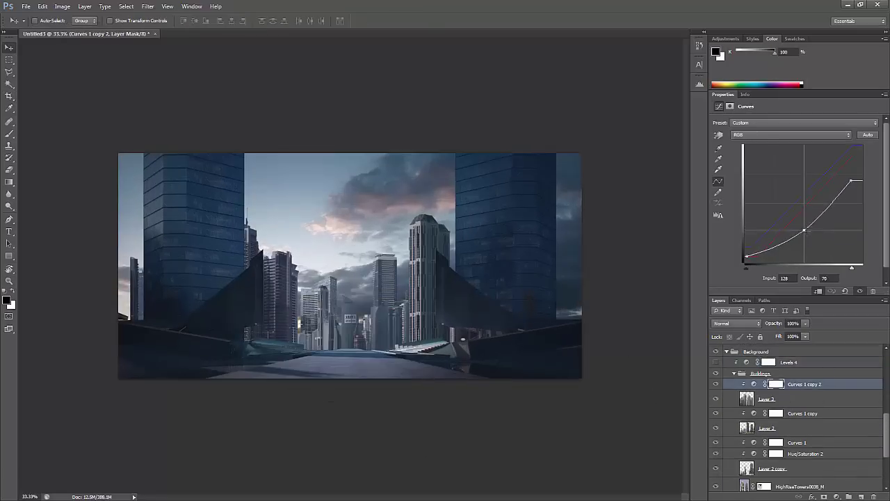
{"action": "key", "text": "alt+3"}
Add a scaled-down copy of Layer 3 behind the left skyline and clip a duplicate of the Curves adjustment to it
{"action": "left_click", "coordinate": [361, 288], "text": "ctrl"}
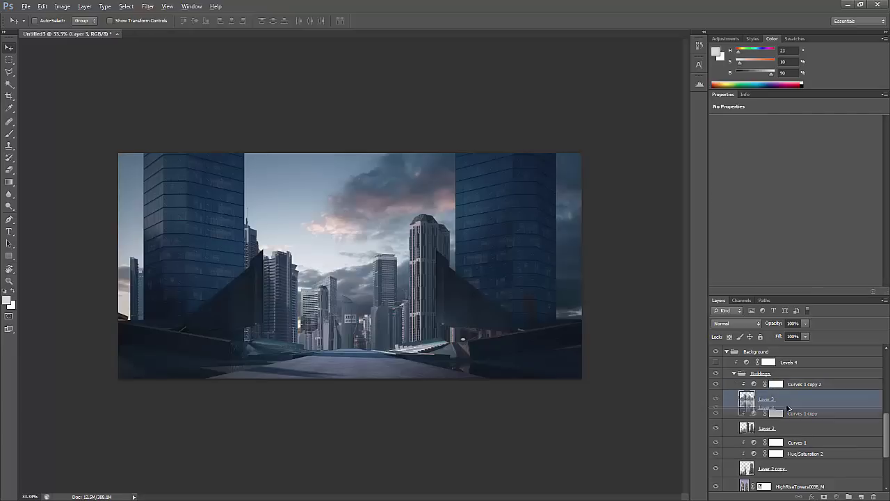
{"action": "left_click_drag", "start_coordinate": [361, 287], "coordinate": [273, 240]}
{"action": "key", "text": "ctrl+t"}
{"action": "left_click_drag", "start_coordinate": [195, 184], "coordinate": [263, 213]}
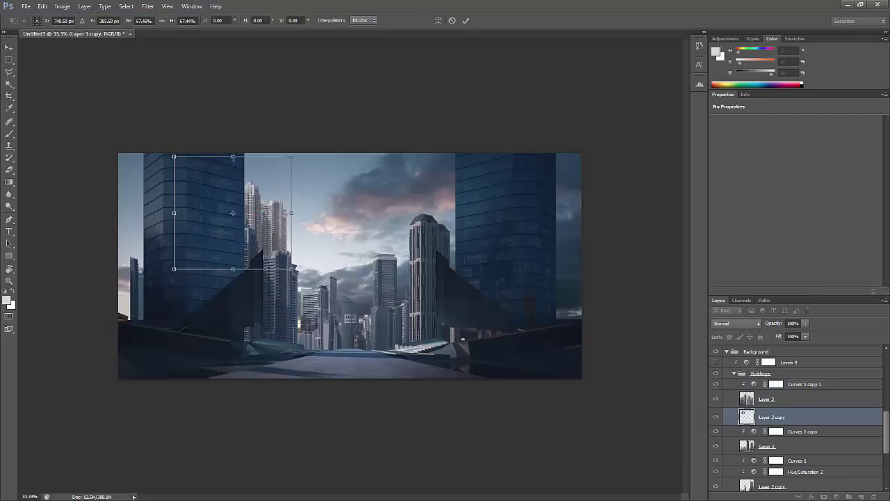
{"action": "key", "text": "Return"}
{"action": "left_click_drag", "start_coordinate": [799, 414], "coordinate": [798, 416]}
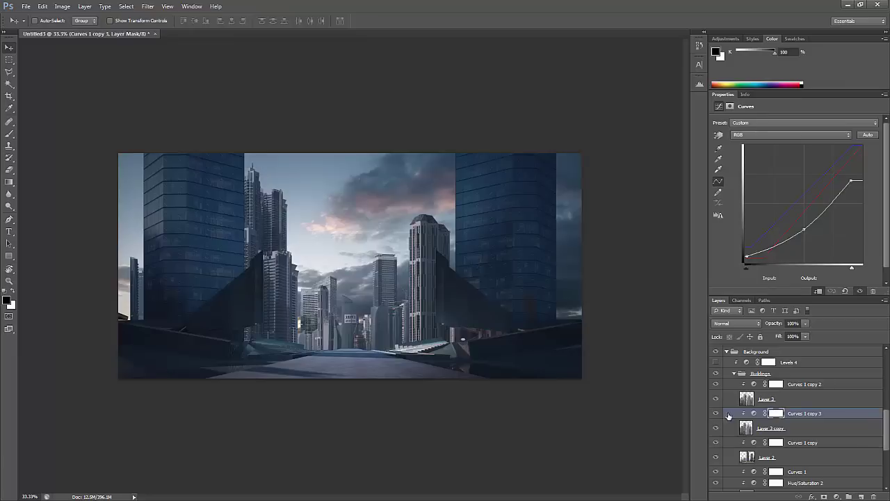
Raise the RGB midtone output of Curves 1 copy 3 to about 85 and tune the black points of its red and green channels
{"action": "left_click_drag", "start_coordinate": [804, 230], "coordinate": [804, 223]}
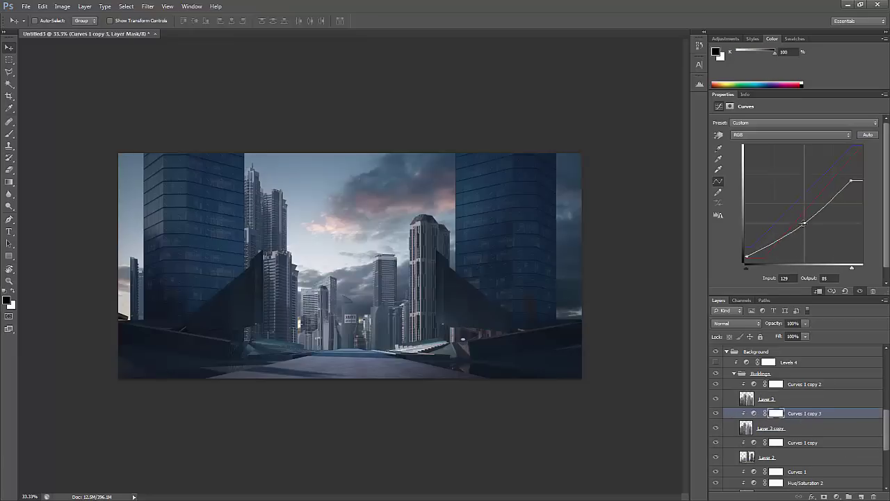
{"action": "left_click", "coordinate": [792, 135]}
{"action": "left_click", "coordinate": [792, 154]}
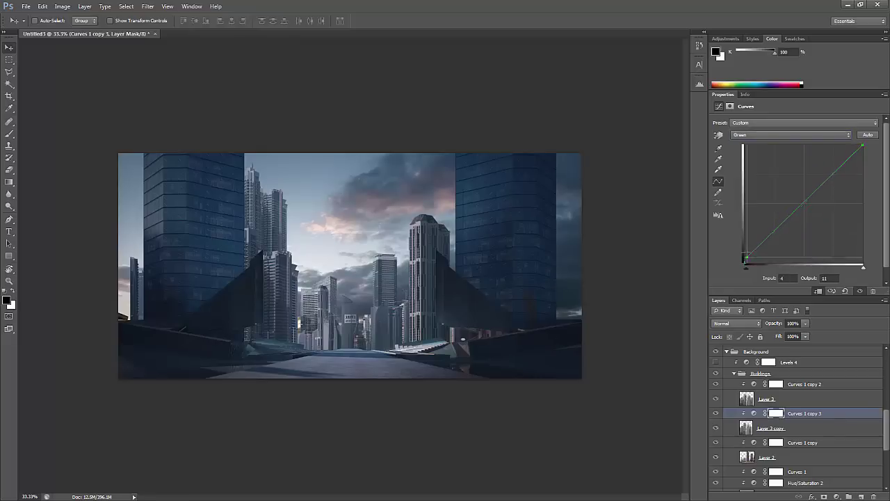
{"action": "left_click", "coordinate": [793, 135]}
{"action": "left_click", "coordinate": [793, 144]}
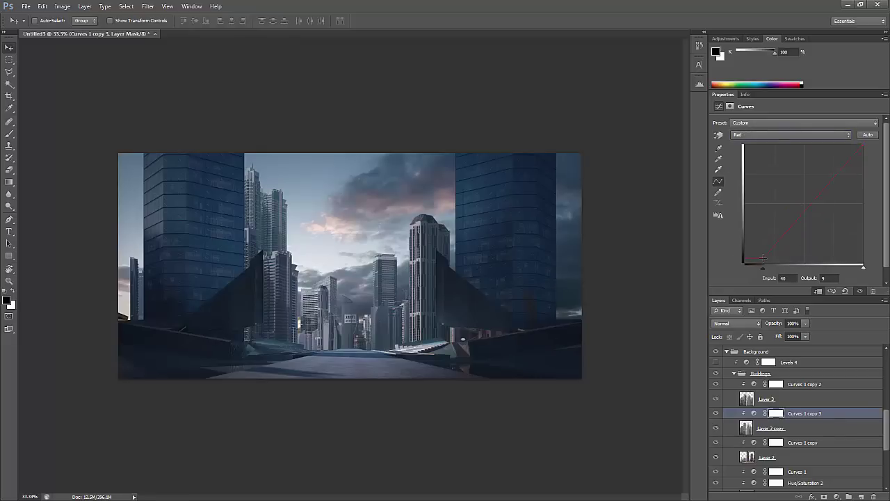
{"action": "left_click", "coordinate": [794, 134]}
{"action": "left_click", "coordinate": [792, 154]}
{"action": "key", "text": "z"}
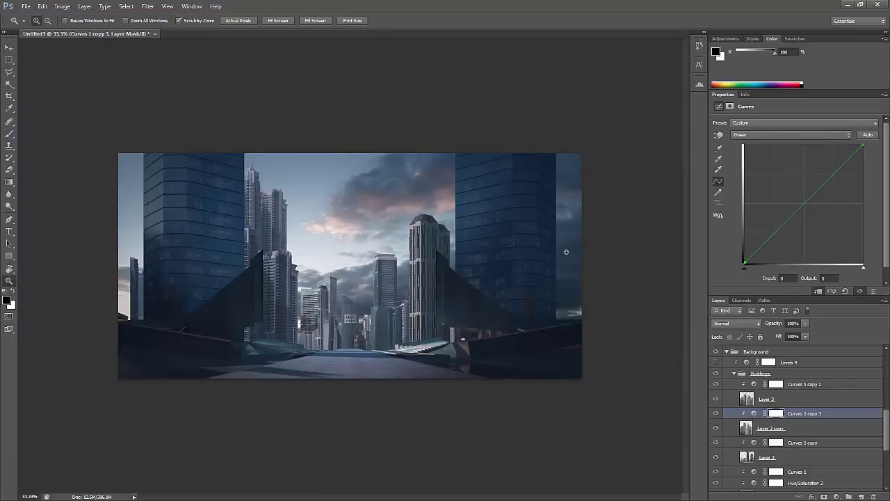
Widen the canvas on both sides of the towers with the Crop tool
{"action": "key", "text": "c"}
{"action": "left_click_drag", "start_coordinate": [118, 266], "coordinate": [76, 248]}
{"action": "left_click_drag", "start_coordinate": [628, 252], "coordinate": [675, 252]}
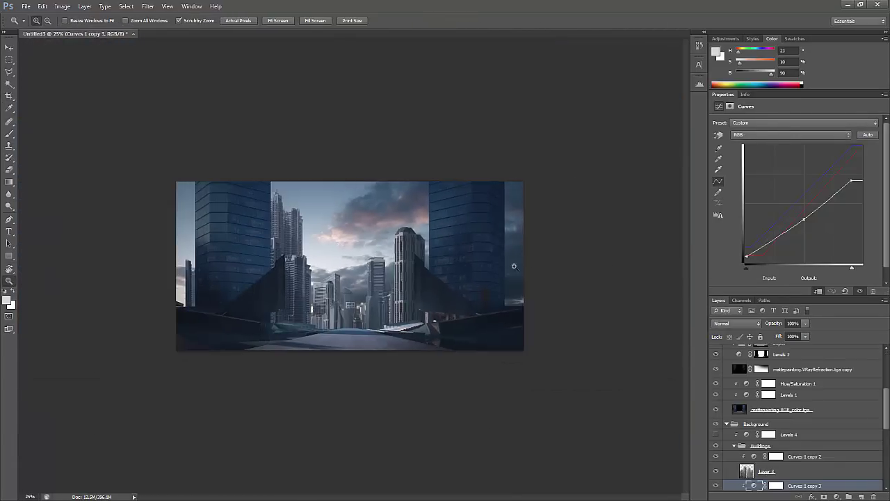
{"action": "key", "text": "ctrl+plus"}
{"action": "key", "text": "ctrl+minus"}
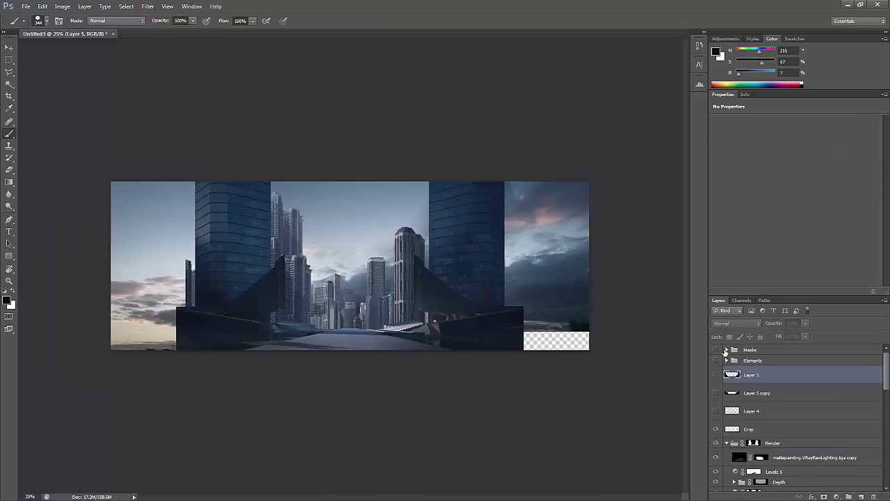
Show the dark foreground silhouettes on Layer 5 and refine the outline of the left cliff
{"action": "left_click", "coordinate": [716, 374]}
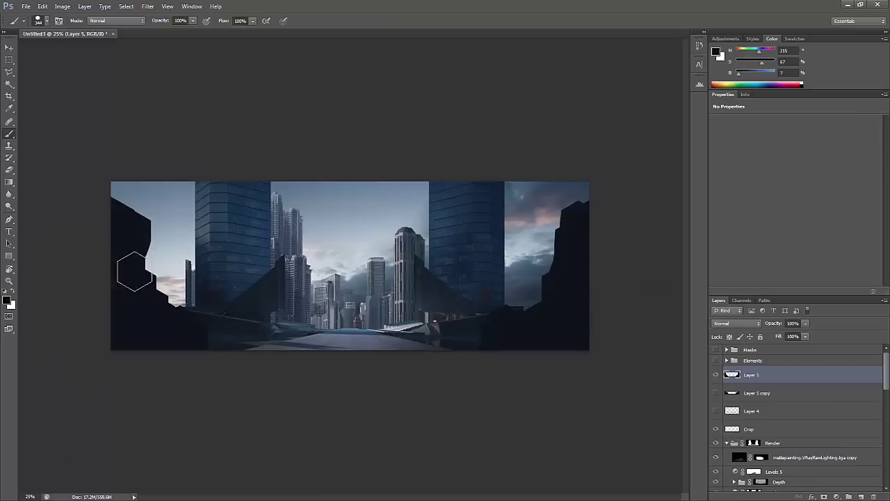
{"action": "scroll", "coordinate": [800, 417], "scroll_direction": "down", "scroll_amount": 5}
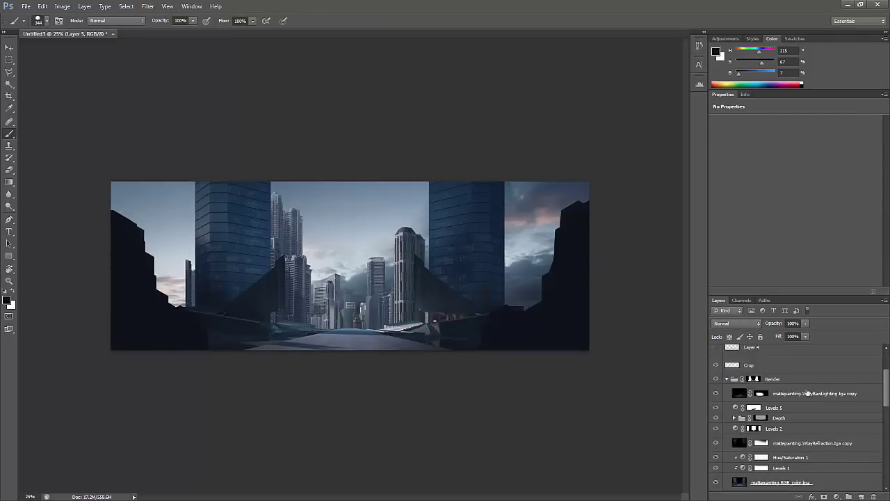
Try placing the sunset image on Layer 6 behind the left tower, colorized with hue 15 and saturation 25
{"action": "left_click", "coordinate": [716, 428]}
{"action": "left_click", "coordinate": [758, 428]}
{"action": "key", "text": "v"}
{"action": "mouse_move", "coordinate": [313, 283]}
{"action": "left_mouse_down"}
{"action": "mouse_move", "coordinate": [158, 282]}
{"action": "mouse_move", "coordinate": [143, 265]}
{"action": "left_mouse_up"}
{"action": "key", "text": "e"}
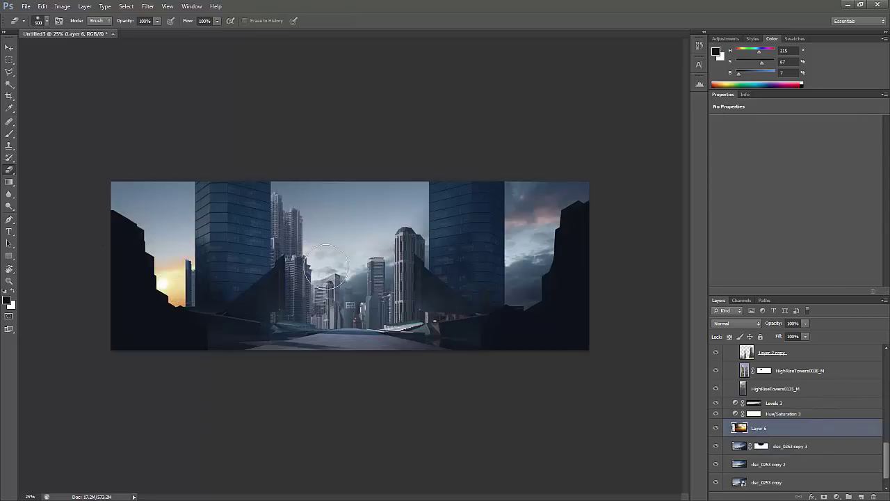
{"action": "key", "text": "ctrl+u"}
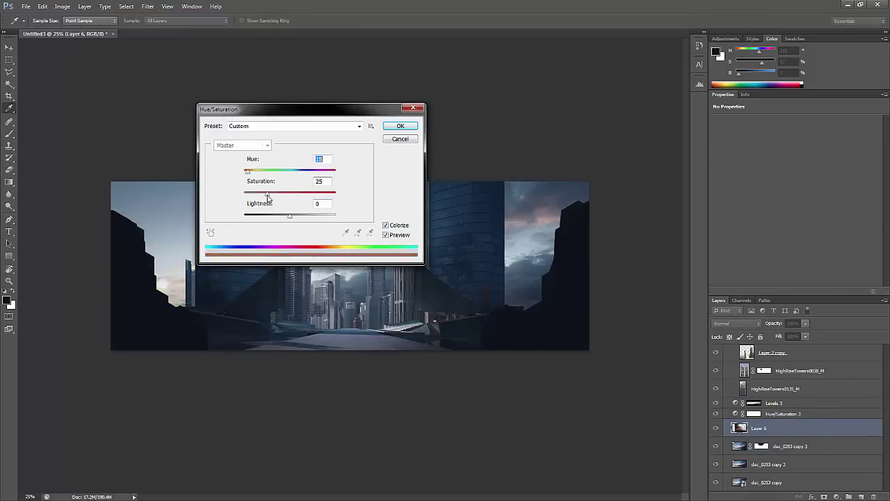
{"action": "key", "text": "Return"}
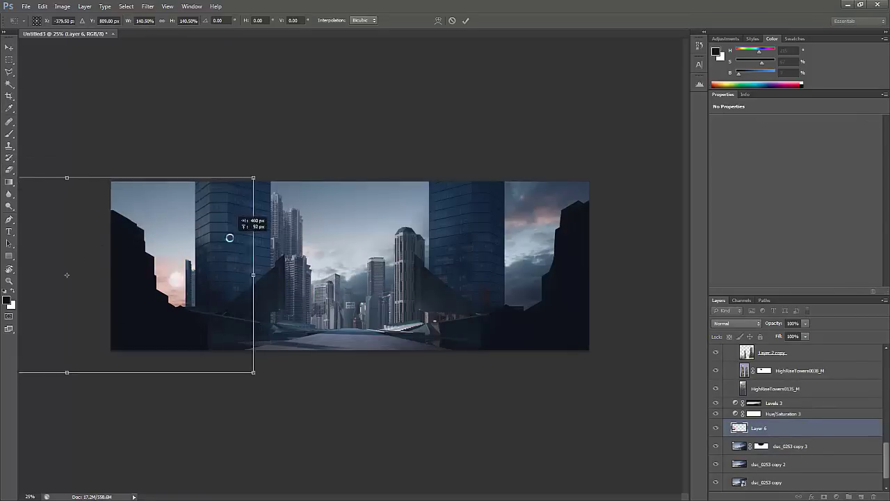
Move Layer 6 above Levels 3 and colorize its sunset in a warmer hue at saturation 25
{"action": "left_click_drag", "start_coordinate": [793, 413], "coordinate": [800, 405]}
{"action": "key", "text": "ctrl+u"}
{"action": "left_click", "coordinate": [386, 225]}
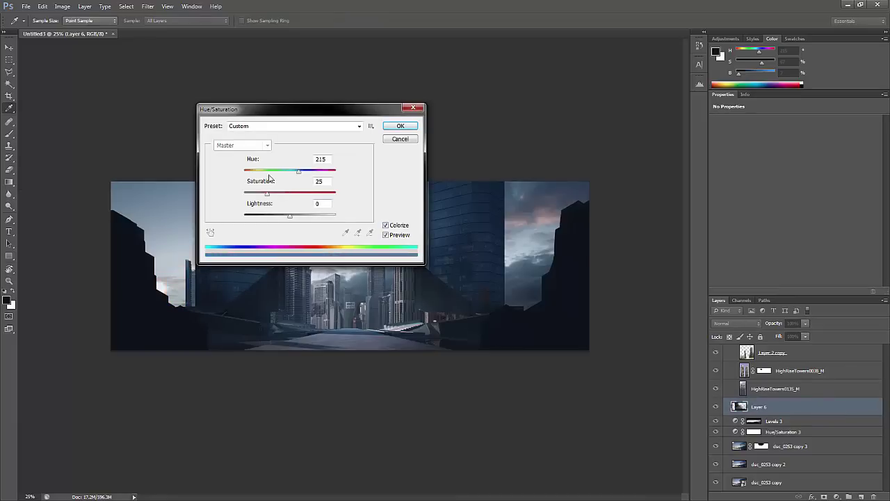
{"action": "left_click_drag", "start_coordinate": [299, 170], "coordinate": [256, 170]}
{"action": "left_click", "coordinate": [400, 126]}
Try rescaling the sunset image on Layer 6 and clear it from the layer
{"action": "key", "text": "ctrl+t"}
{"action": "left_click_drag", "start_coordinate": [177, 182], "coordinate": [187, 232]}
{"action": "key", "text": "Escape"}
{"action": "key", "text": "Delete"}
{"action": "key", "text": "ctrl+z"}
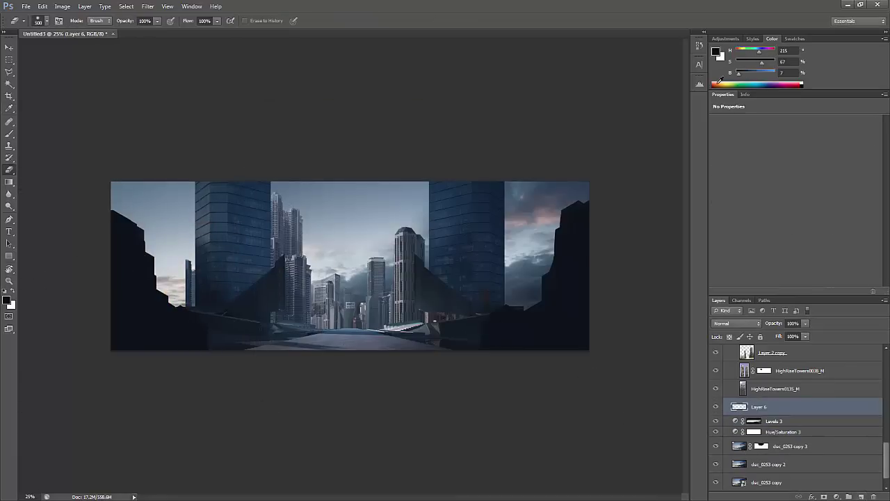
Try painting bright orange (hue 25, saturation 67, brightness 97) along the horizon on Layer 6 and undo it
{"action": "key", "text": "b"}
{"action": "mouse_move", "coordinate": [165, 274]}
{"action": "left_mouse_down"}
{"action": "mouse_move", "coordinate": [171, 285]}
{"action": "mouse_move", "coordinate": [529, 292]}
{"action": "left_mouse_up"}
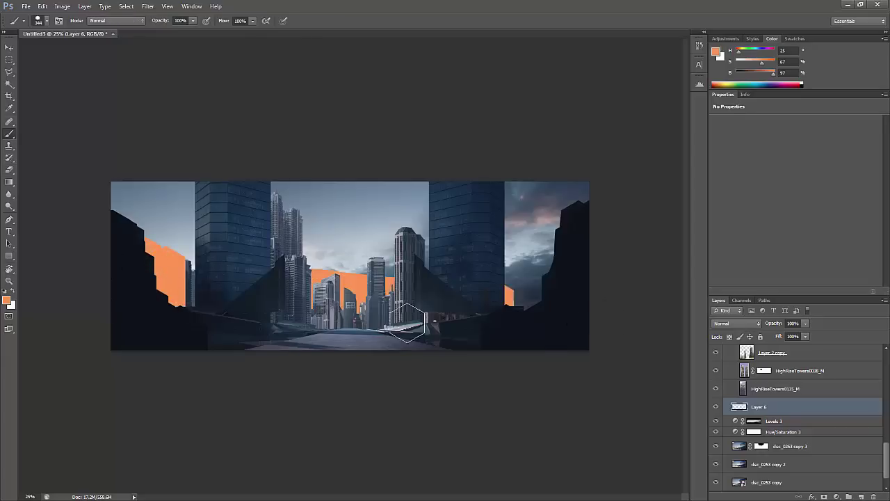
{"action": "key", "text": "ctrl+z"}
Duplicate the sky photo, shift the copy toward the lower right and hide it with a black layer mask
{"action": "key", "text": "ctrl+j"}
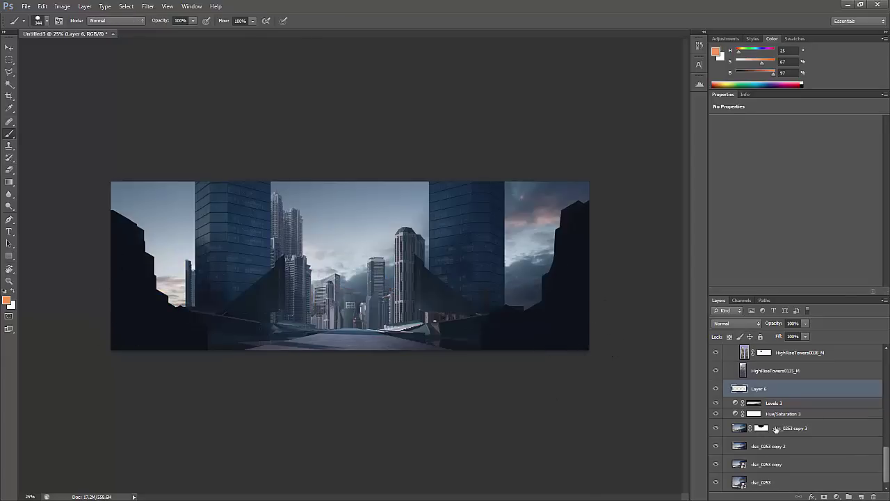
{"action": "key", "text": "v"}
{"action": "mouse_move", "coordinate": [338, 293]}
{"action": "left_mouse_down"}
{"action": "mouse_move", "coordinate": [342, 318]}
{"action": "mouse_move", "coordinate": [275, 331]}
{"action": "mouse_move", "coordinate": [549, 348]}
{"action": "left_mouse_up"}
{"action": "left_click", "coordinate": [825, 494]}
{"action": "key", "text": "ctrl+i"}
Paint white on the dsc_0253 copy 4 mask with a cloud-textured brush to reveal the sky near the right horizon
{"action": "key", "text": "x"}
{"action": "key", "text": "b"}
{"action": "key", "text": "F5"}
{"action": "left_click", "coordinate": [159, 104]}
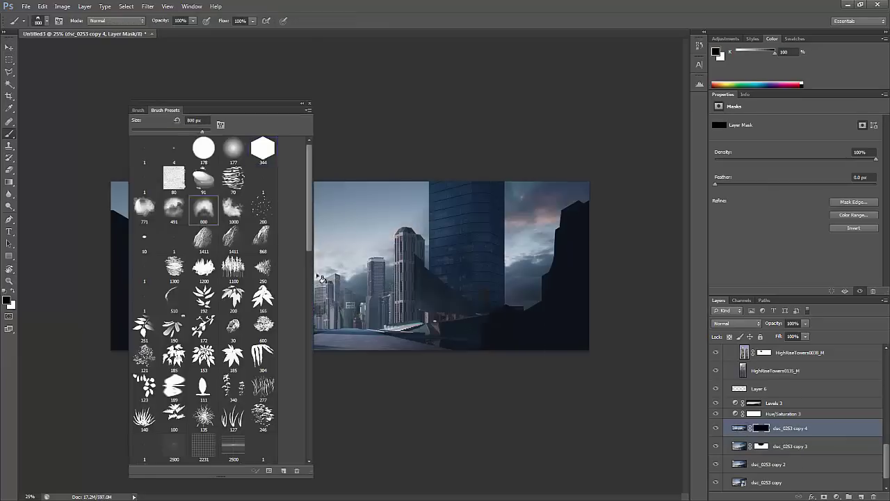
{"action": "key", "text": "F5"}
{"action": "left_click_drag", "start_coordinate": [529, 317], "coordinate": [583, 316]}
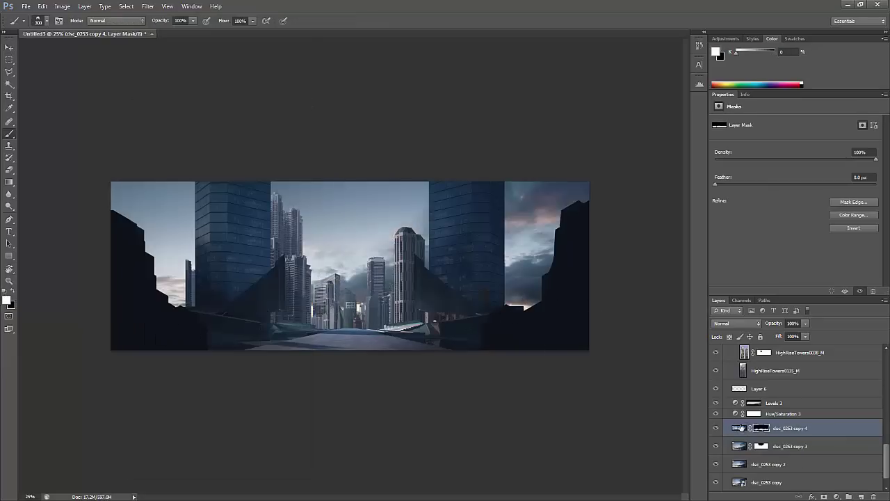
{"action": "left_click", "coordinate": [741, 427]}
{"action": "key", "text": "r"}
{"action": "left_click_drag", "start_coordinate": [242, 248], "coordinate": [457, 284]}
{"action": "left_click_drag", "start_coordinate": [360, 181], "coordinate": [445, 285]}
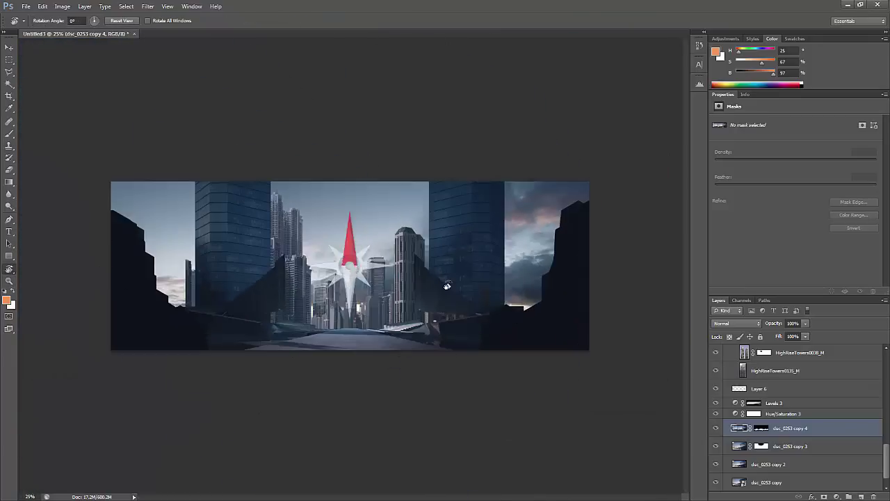
Add a layer mask to the foreground silhouettes on Layer 5
{"action": "scroll", "coordinate": [817, 402], "scroll_direction": "up", "scroll_amount": 5}
{"action": "left_click", "coordinate": [751, 374]}
{"action": "key", "text": "z"}
{"action": "left_click", "coordinate": [496, 306]}
{"action": "left_click_drag", "start_coordinate": [496, 306], "coordinate": [473, 288]}
{"action": "key", "text": "b"}
{"action": "key", "text": "F5"}
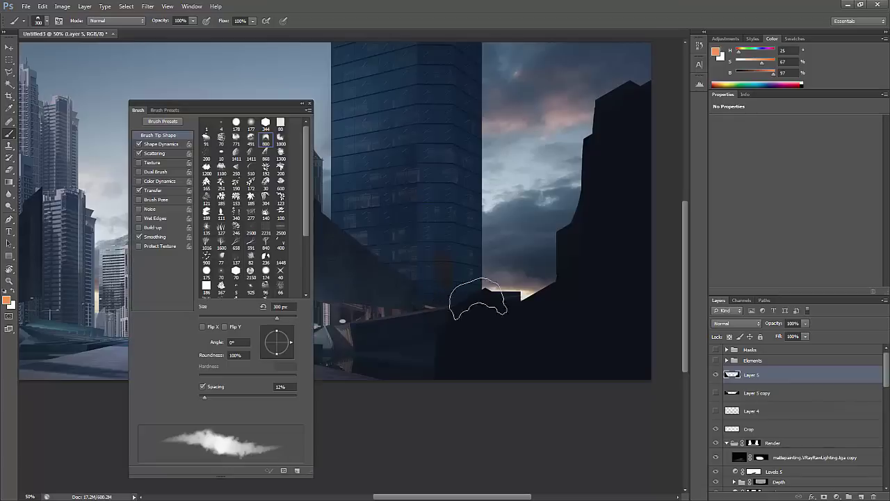
{"action": "left_click", "coordinate": [825, 497]}
Look through the brush presets displayed as stroke thumbnails
{"action": "left_click", "coordinate": [166, 110]}
{"action": "left_click", "coordinate": [308, 110]}
{"action": "left_click", "coordinate": [348, 230]}
{"action": "scroll", "coordinate": [286, 228], "scroll_direction": "down", "scroll_amount": 3}
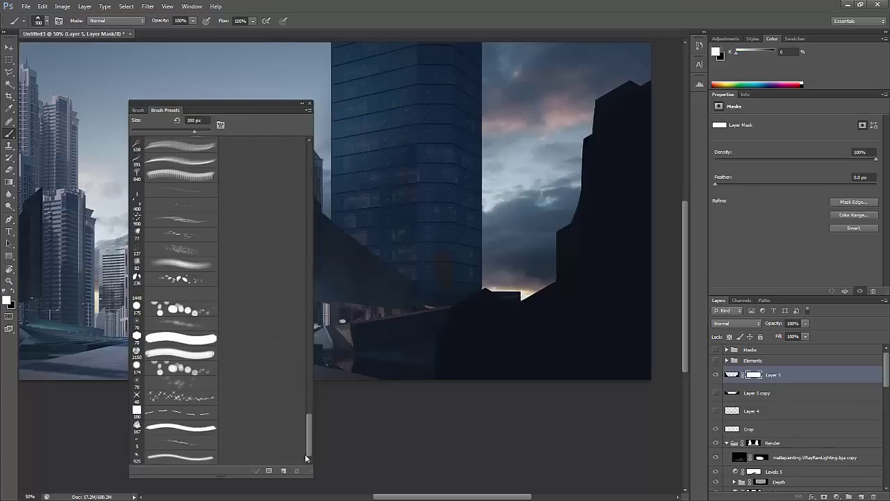
{"action": "key", "text": "F5"}
Outline the area outside the right cliff with the Polygonal Lasso and trim the Layer 5 silhouette to crisp straight edges
{"action": "key", "text": "x"}
{"action": "key", "text": "e"}
{"action": "key", "text": "l"}
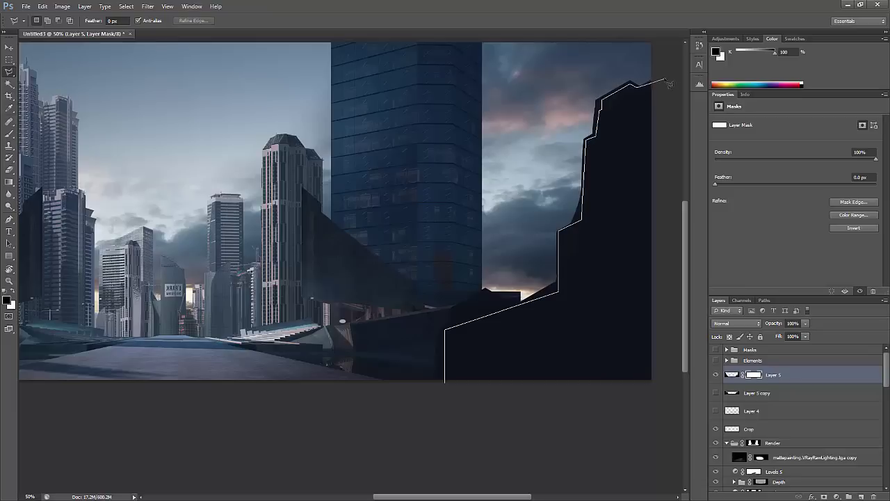
{"action": "left_click", "coordinate": [333, 199]}
{"action": "left_click", "coordinate": [393, 417]}
{"action": "left_click", "coordinate": [444, 382]}
{"action": "key", "text": "ctrl+d"}
{"action": "key", "text": "z"}
{"action": "left_click", "coordinate": [467, 370], "text": "alt"}
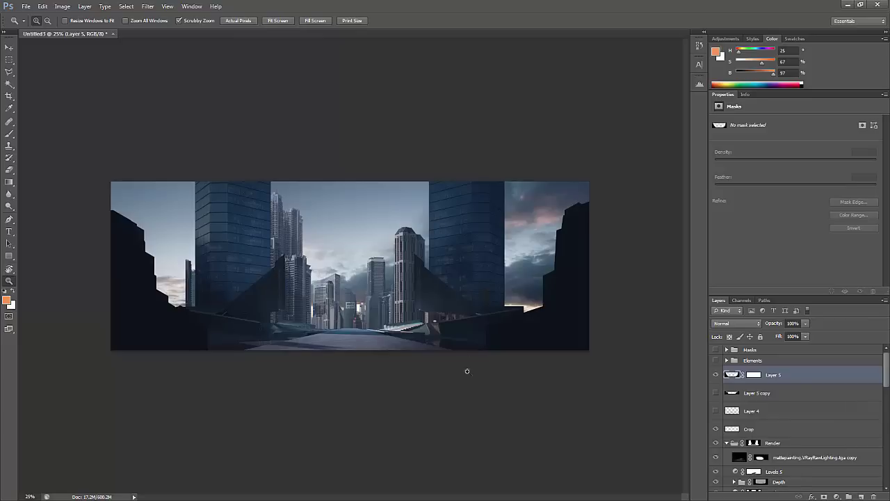
Trim the left cliff on Layer 5 along a polygonal selection that follows its stepped edge, and drop the selection
{"action": "left_click", "coordinate": [316, 345]}
{"action": "key", "text": "l"}
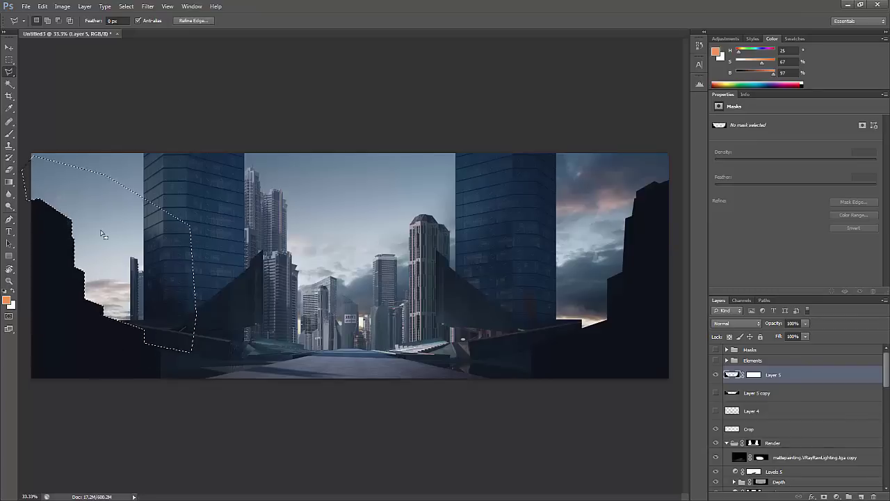
{"action": "key", "text": "Escape"}
{"action": "key", "text": "ctrl+minus"}
Sample the dark cliff color and paint a tall narrow tower silhouette rising from the left cliff on Layer 5
{"action": "key", "text": "b"}
{"action": "key", "text": "d"}
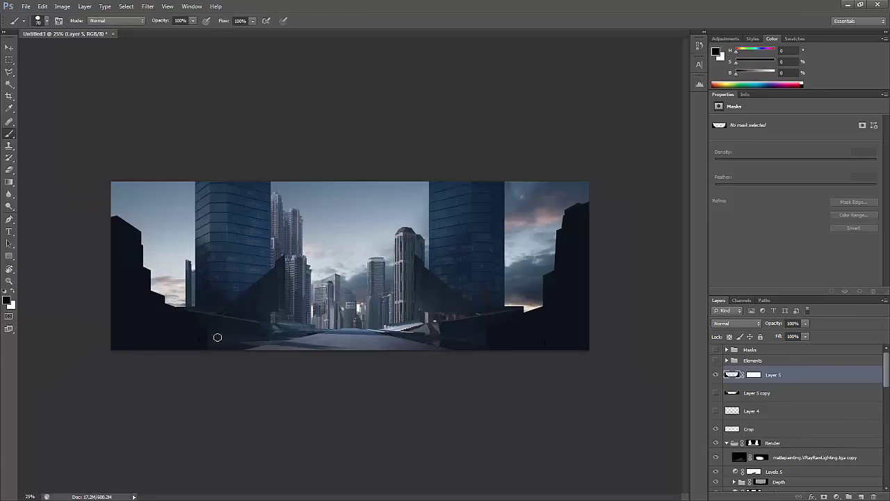
{"action": "left_click", "coordinate": [144, 320], "text": "alt"}
{"action": "mouse_move", "coordinate": [144, 290]}
{"action": "left_mouse_down"}
{"action": "mouse_move", "coordinate": [146, 204]}
{"action": "mouse_move", "coordinate": [138, 261]}
{"action": "mouse_move", "coordinate": [218, 349]}
{"action": "mouse_move", "coordinate": [213, 337]}
{"action": "mouse_move", "coordinate": [223, 360]}
{"action": "mouse_move", "coordinate": [145, 205]}
{"action": "mouse_move", "coordinate": [200, 277]}
{"action": "mouse_move", "coordinate": [150, 208]}
{"action": "mouse_move", "coordinate": [158, 298]}
{"action": "mouse_move", "coordinate": [157, 201]}
{"action": "left_mouse_up"}
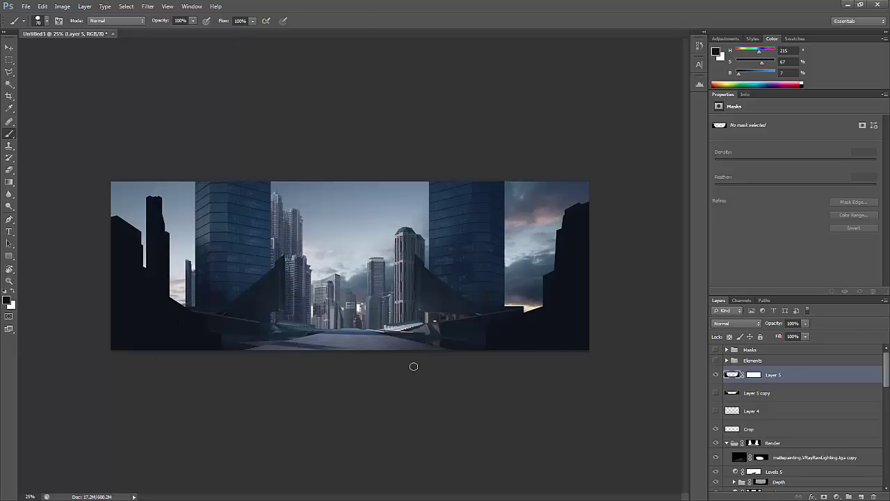
Outline the central road with the Polygonal Lasso and add a new layer masked to that selection
{"action": "key", "text": "l"}
{"action": "key", "text": "ctrl+plus"}
{"action": "left_click", "coordinate": [179, 399]}
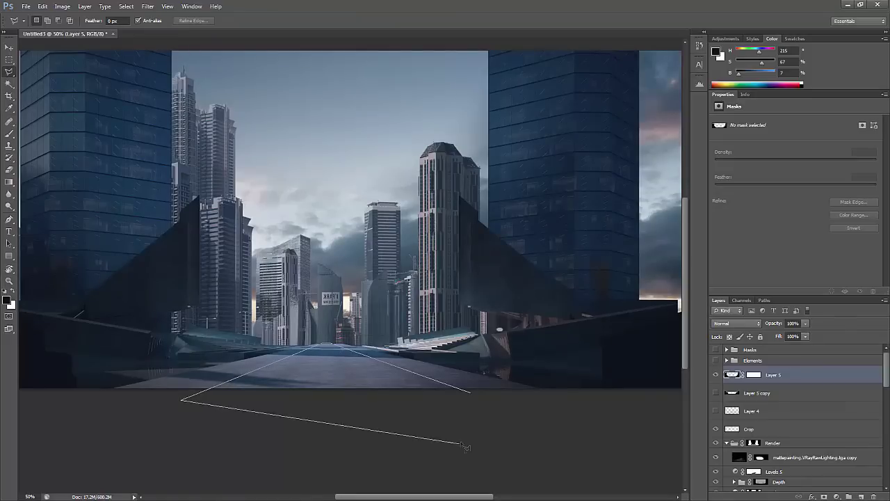
{"action": "double_click", "coordinate": [467, 441]}
{"action": "left_click", "coordinate": [849, 496]}
{"action": "left_click", "coordinate": [824, 496]}
Try a linear foreground-to-background gradient of sampled sky colors at 100% opacity over the masked road
{"action": "key", "text": "g"}
{"action": "key", "text": "ctrl+2"}
{"action": "key", "text": "x"}
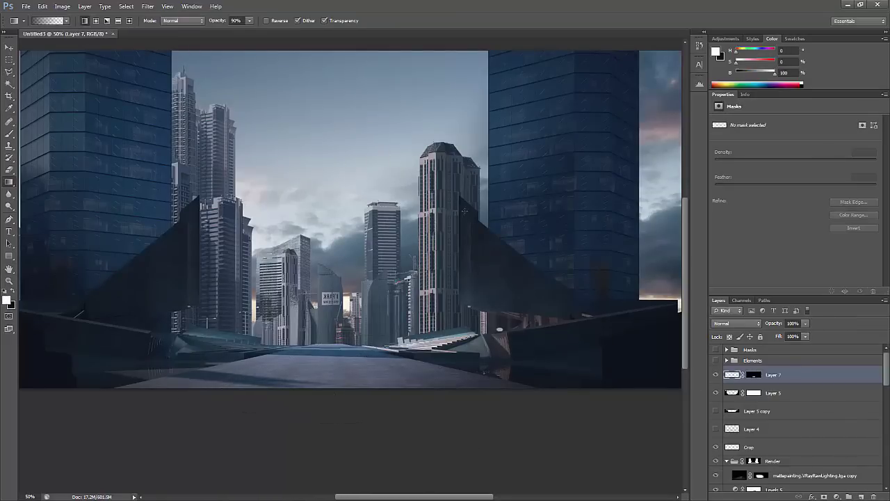
{"action": "left_click", "coordinate": [362, 237], "text": "alt"}
{"action": "key", "text": "0"}
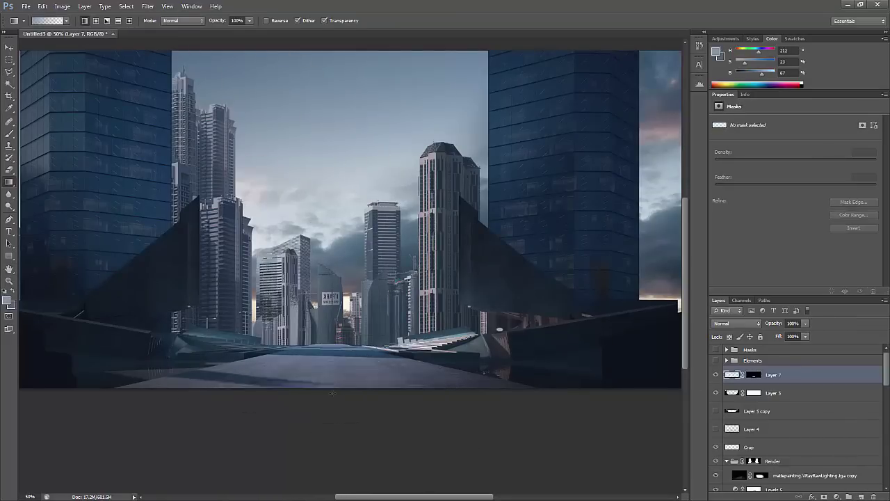
{"action": "left_click", "coordinate": [69, 22]}
{"action": "left_click", "coordinate": [19, 39]}
{"action": "left_click", "coordinate": [309, 208], "text": "alt"}
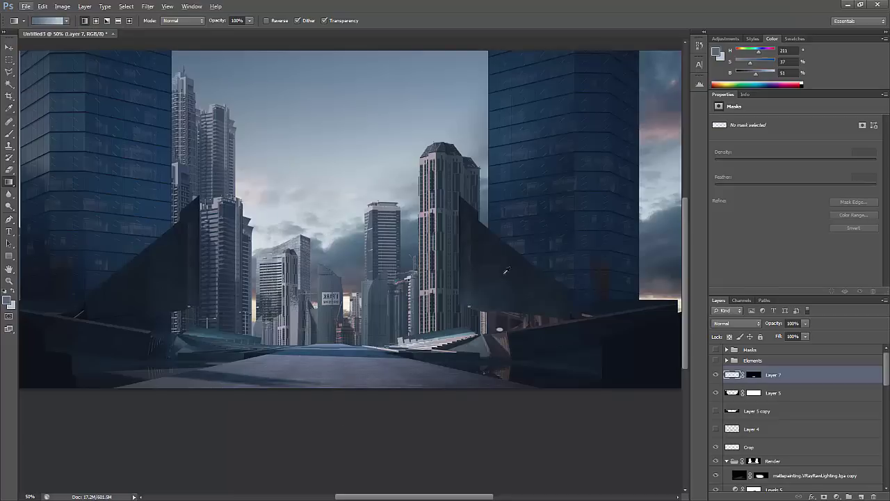
{"action": "left_click_drag", "start_coordinate": [321, 457], "coordinate": [324, 347]}
{"action": "key", "text": "ctrl+z"}
{"action": "left_click", "coordinate": [341, 306], "text": "alt"}
{"action": "left_click_drag", "start_coordinate": [321, 457], "coordinate": [323, 347]}
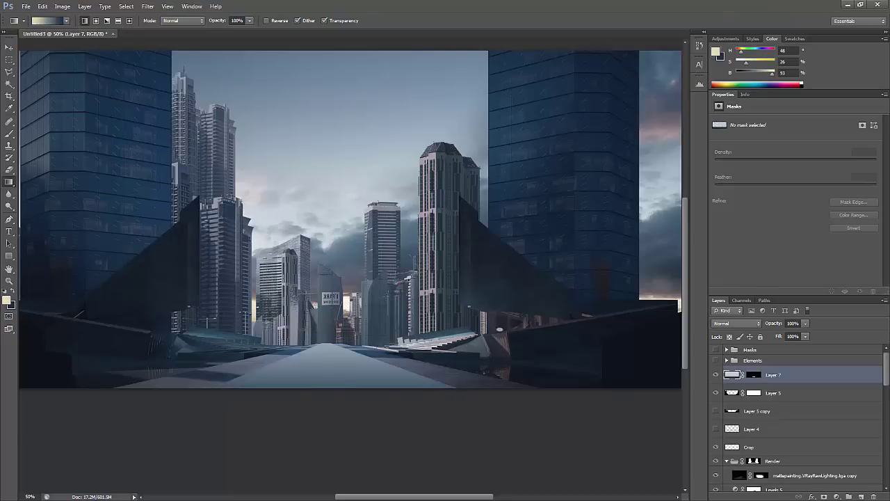
Remove the road gradient layer from the composite
{"action": "key", "text": "z"}
{"action": "left_click", "coordinate": [400, 289], "text": "alt"}
{"action": "key", "text": "ctrl+plus"}
{"action": "key", "text": "ctrl+e"}
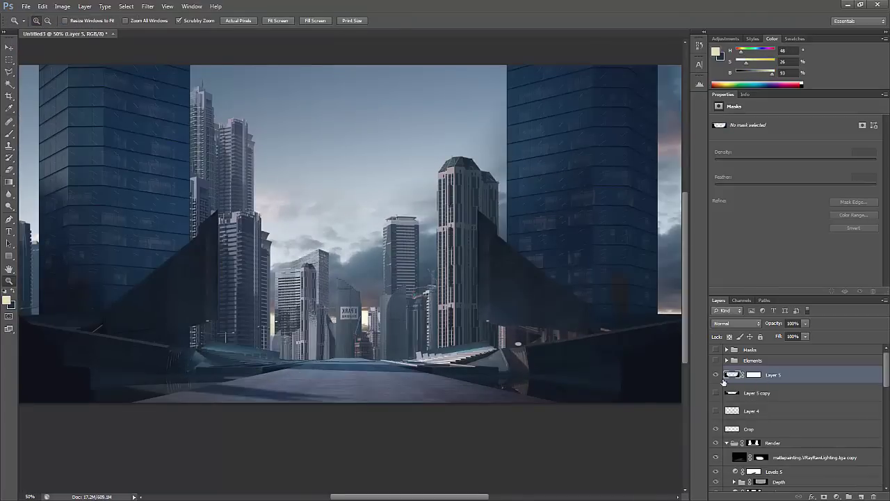
{"action": "key", "text": "ctrl+minus"}
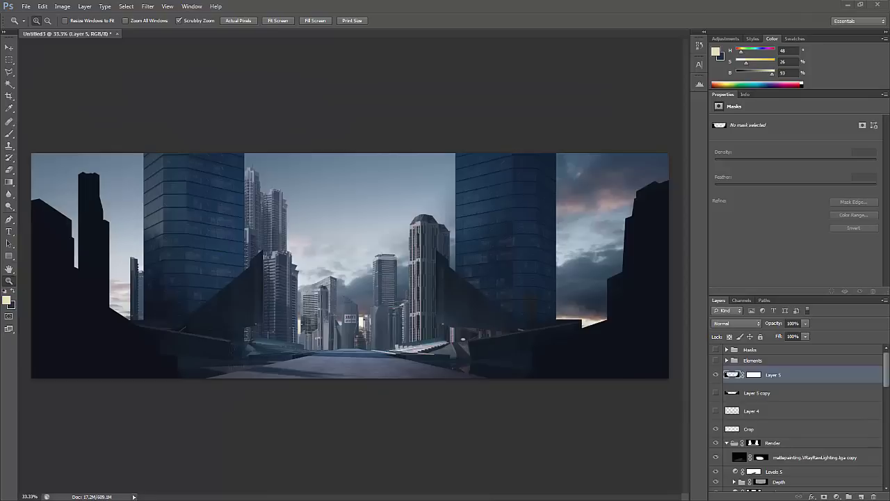
Select the two dark green foreground areas beside the road from the VRayWireColor mask with the Magic Wand
{"action": "left_click", "coordinate": [726, 349]}
{"action": "left_click", "coordinate": [716, 454]}
{"action": "left_click", "coordinate": [785, 454]}
{"action": "key", "text": "w"}
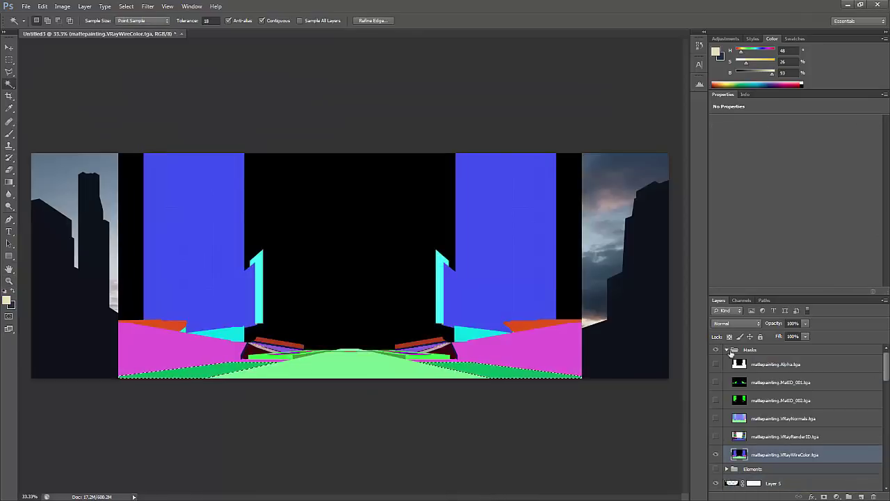
{"action": "left_click", "coordinate": [726, 349]}
Name the group above Render 2D and create a nested group named Fountain inside it
{"action": "double_click", "coordinate": [752, 369]}
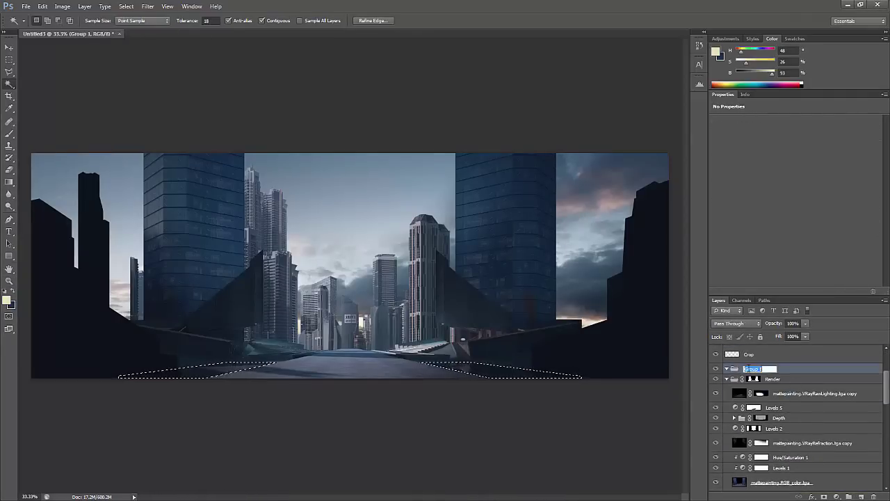
{"action": "type", "text": "2D"}
{"action": "key", "text": "Return"}
{"action": "key", "text": "ctrl+g"}
{"action": "double_click", "coordinate": [759, 380]}
{"action": "type", "text": "Fountain"}
{"action": "key", "text": "Return"}
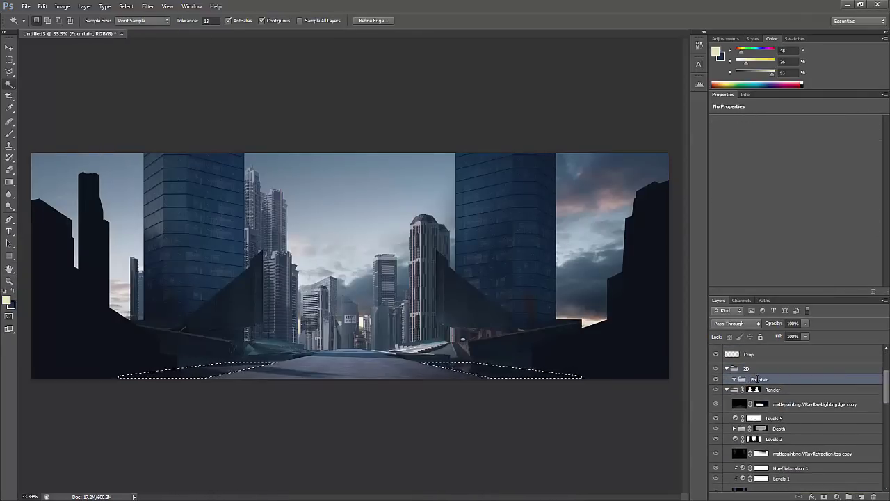
Mask the Fountain group to the selected areas and move the pasted lights photo over the left one
{"action": "left_click", "coordinate": [824, 496]}
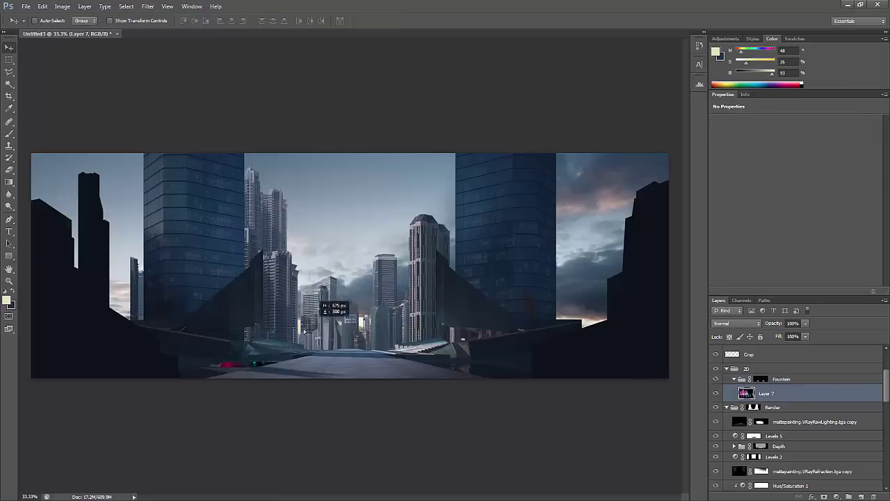
{"action": "left_click_drag", "start_coordinate": [328, 308], "coordinate": [209, 367]}
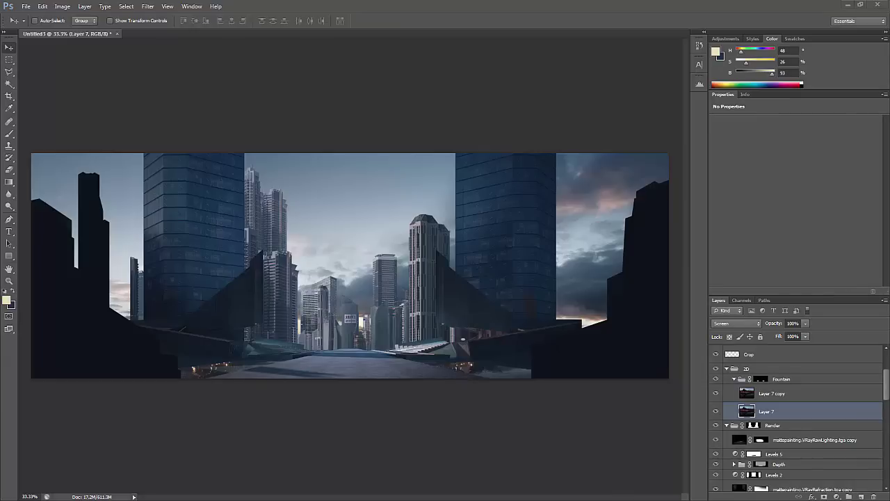
Select the cyan window areas at the base of both towers from the VRayWireColor mask with the Magic Wand
{"action": "scroll", "coordinate": [800, 417], "scroll_direction": "down", "scroll_amount": 5}
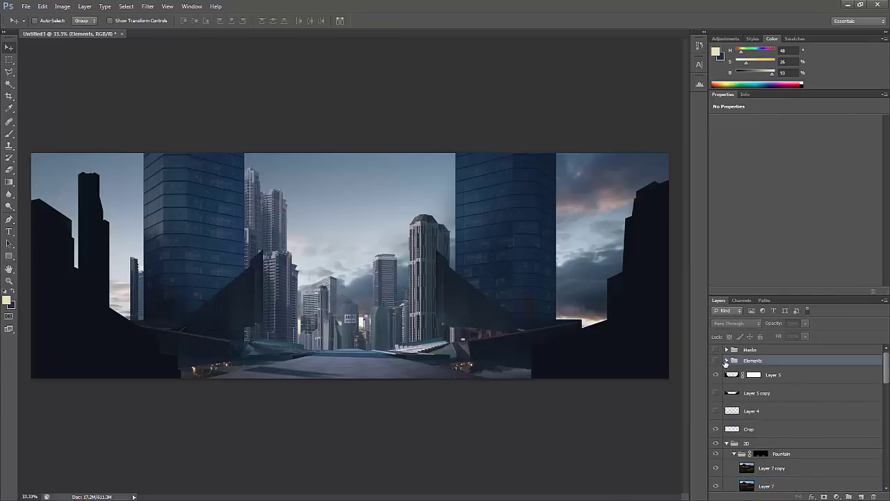
{"action": "left_click", "coordinate": [753, 395]}
{"action": "scroll", "coordinate": [752, 395], "scroll_direction": "up", "scroll_amount": 2}
{"action": "left_click", "coordinate": [716, 444]}
{"action": "left_click", "coordinate": [783, 444]}
{"action": "key", "text": "w"}
{"action": "left_click", "coordinate": [204, 337]}
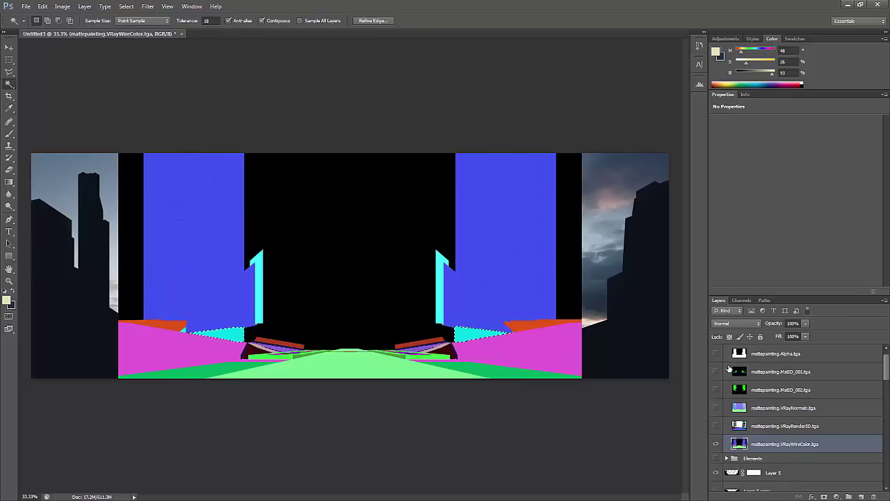
{"action": "left_click", "coordinate": [729, 370]}
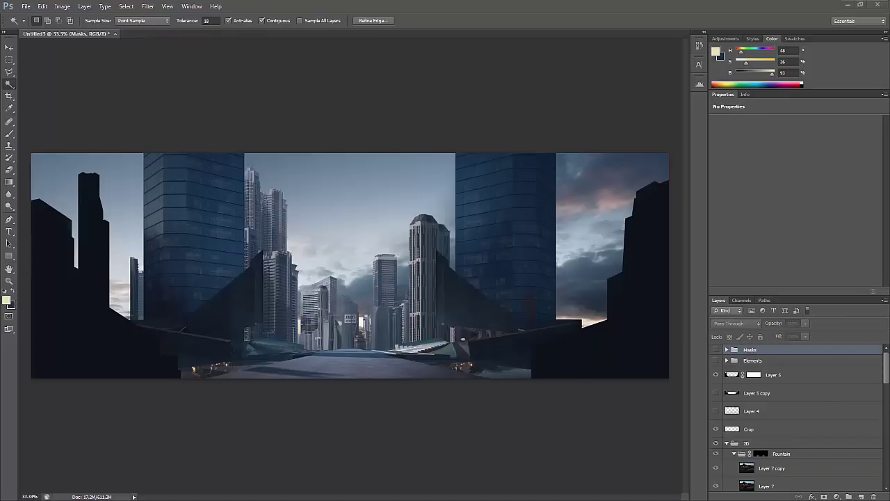
Create a group named Window inside 2D and mask it to the selected window areas
{"action": "key", "text": "ctrl+v"}
{"action": "key", "text": "ctrl+z"}
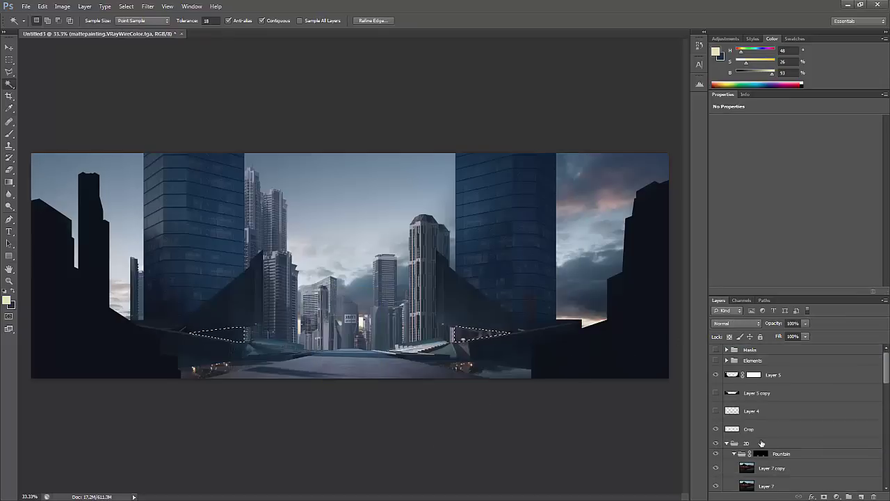
{"action": "left_click", "coordinate": [771, 435]}
{"action": "key", "text": "ctrl+g"}
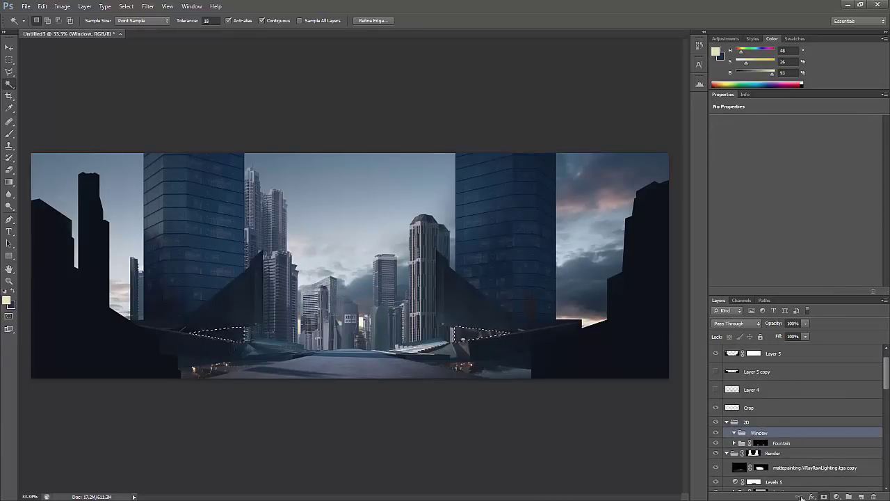
{"action": "left_click", "coordinate": [824, 496]}
Paste the lit interior photo into the Window group, scale it to about 172% and rotate it about 7° over the left window
{"action": "key", "text": "ctrl+v"}
{"action": "key", "text": "v"}
{"action": "left_click_drag", "start_coordinate": [95, 223], "coordinate": [182, 286]}
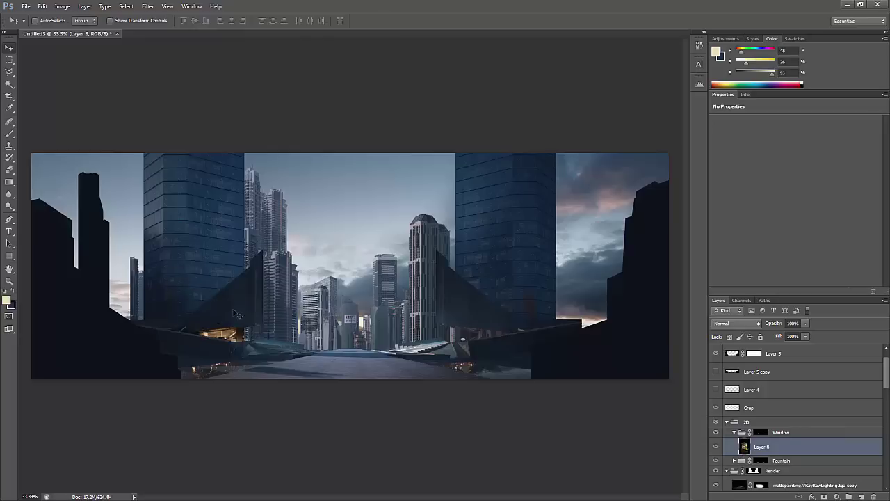
{"action": "key", "text": "ctrl+t"}
{"action": "left_click_drag", "start_coordinate": [313, 258], "coordinate": [254, 312]}
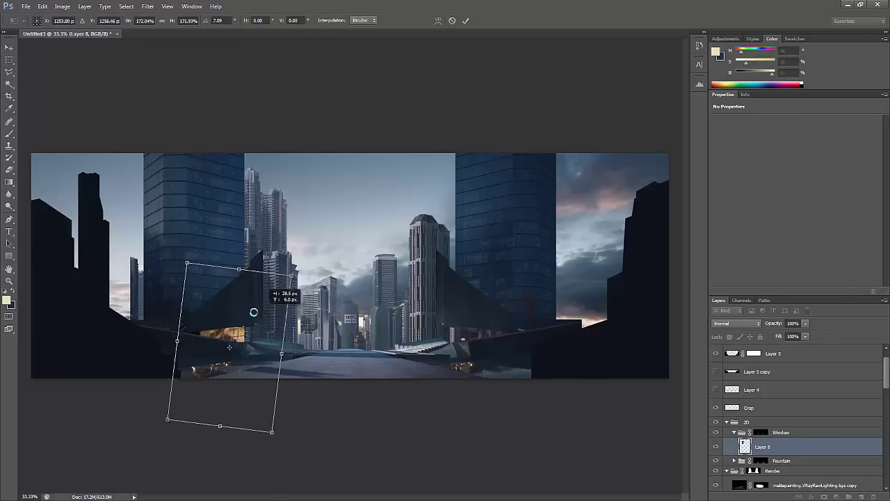
{"action": "key", "text": "Return"}
Rotate the interior photo about another 6.8° and distort it to follow the left window's perspective
{"action": "key", "text": "ctrl+t"}
{"action": "key", "text": "ctrl+plus"}
{"action": "left_click_drag", "start_coordinate": [284, 242], "coordinate": [299, 253]}
{"action": "right_click", "coordinate": [212, 216]}
{"action": "left_click", "coordinate": [240, 266]}
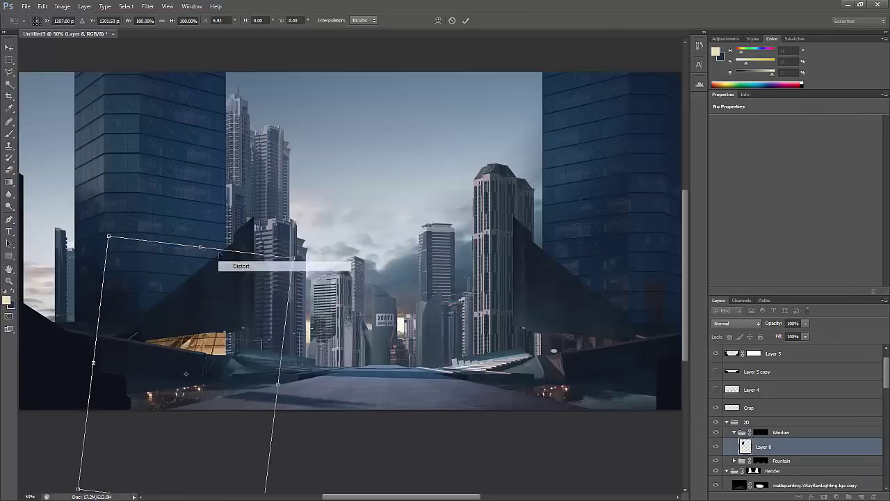
Duplicate the interior photo over the right window and flip the copy horizontally
{"action": "left_click_drag", "start_coordinate": [185, 373], "coordinate": [598, 329]}
{"action": "key", "text": "Return"}
{"action": "key", "text": "z"}
{"action": "key", "text": "v"}
{"action": "key", "text": "ctrl+t"}
{"action": "right_click", "coordinate": [577, 341]}
{"action": "left_click", "coordinate": [612, 478]}
{"action": "key", "text": "Return"}
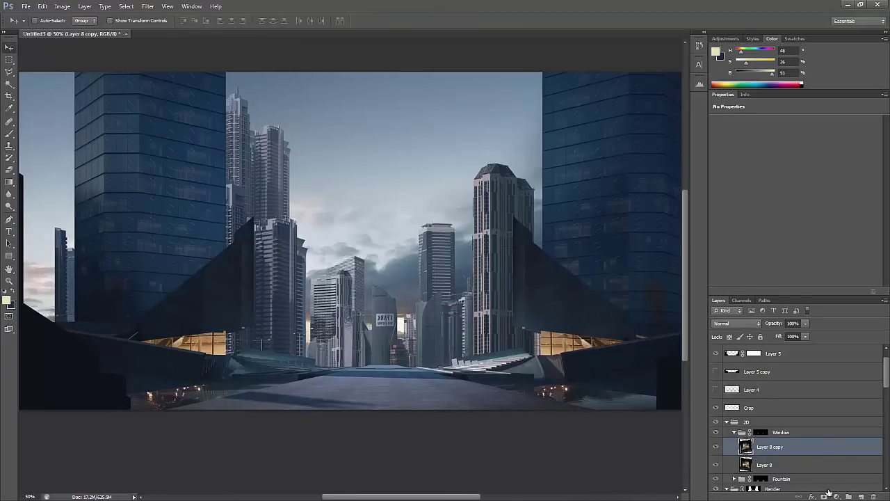
Set the blending mode of both interior photos, Layer 8 copy and Layer 8, to Color Dodge
{"action": "left_click", "coordinate": [738, 322]}
{"action": "left_click", "coordinate": [737, 162]}
{"action": "left_click", "coordinate": [765, 464]}
{"action": "left_click", "coordinate": [738, 322]}
{"action": "left_click", "coordinate": [738, 161]}
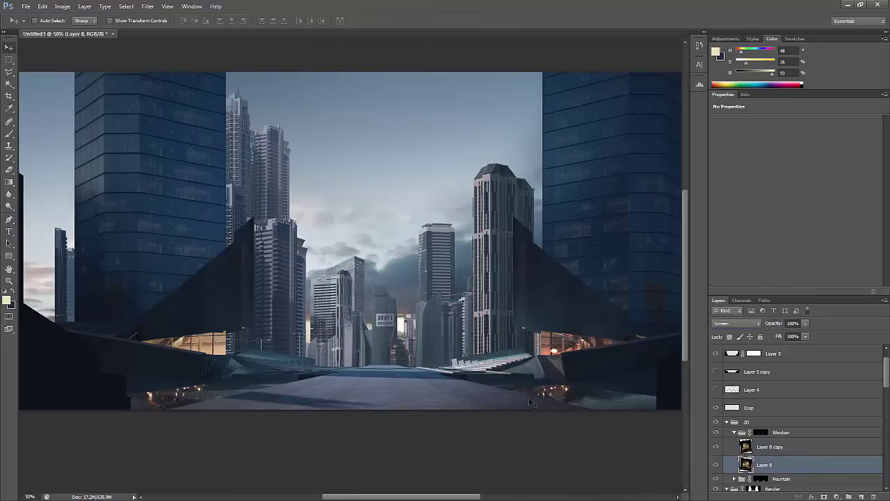
{"action": "left_click", "coordinate": [738, 323]}
{"action": "left_click", "coordinate": [737, 168]}
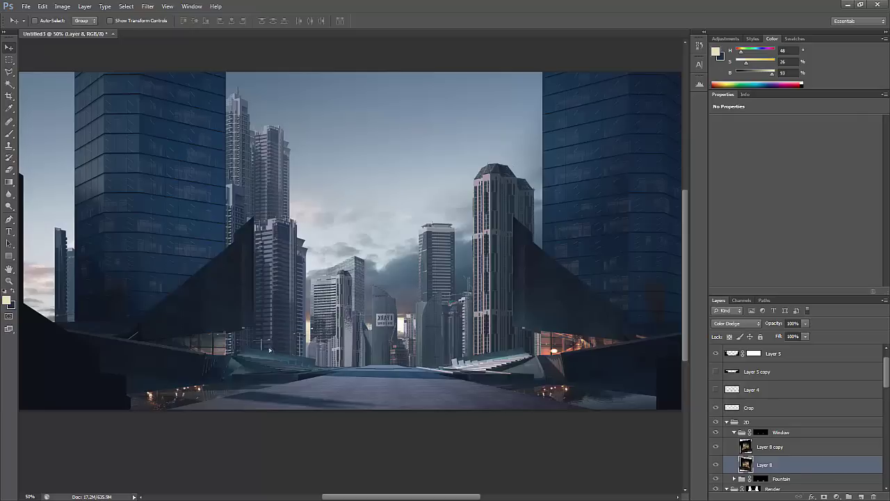
Add a layer mask to Layer 8 copy and soften the right window's glow with a 177 px soft black brush
{"action": "left_click", "coordinate": [765, 447]}
{"action": "left_click", "coordinate": [837, 496]}
{"action": "key", "text": "b"}
{"action": "key", "text": "F5"}
{"action": "left_click", "coordinate": [173, 116]}
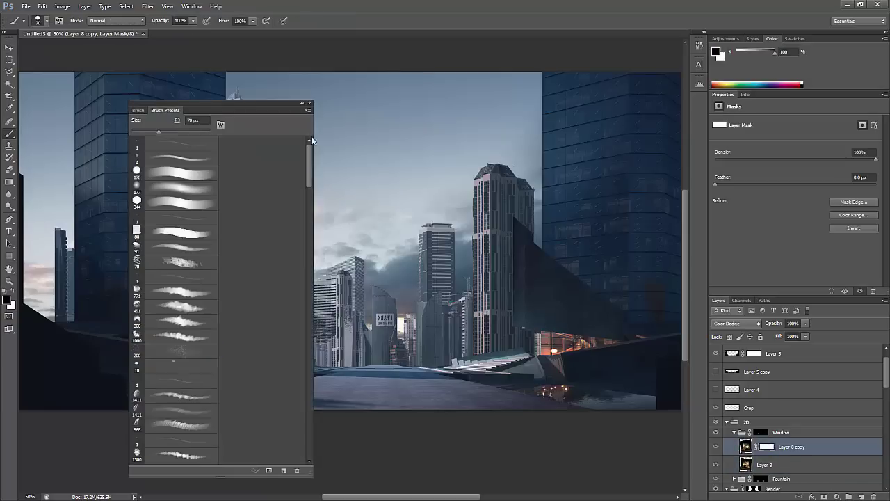
{"action": "key", "text": "F5"}
{"action": "mouse_move", "coordinate": [523, 342]}
{"action": "left_mouse_down"}
{"action": "mouse_move", "coordinate": [577, 324]}
{"action": "mouse_move", "coordinate": [641, 339]}
{"action": "left_mouse_up"}
Switch to a 60 px brush at 67% opacity and add a layer mask to Layer 8
{"action": "left_click", "coordinate": [166, 110]}
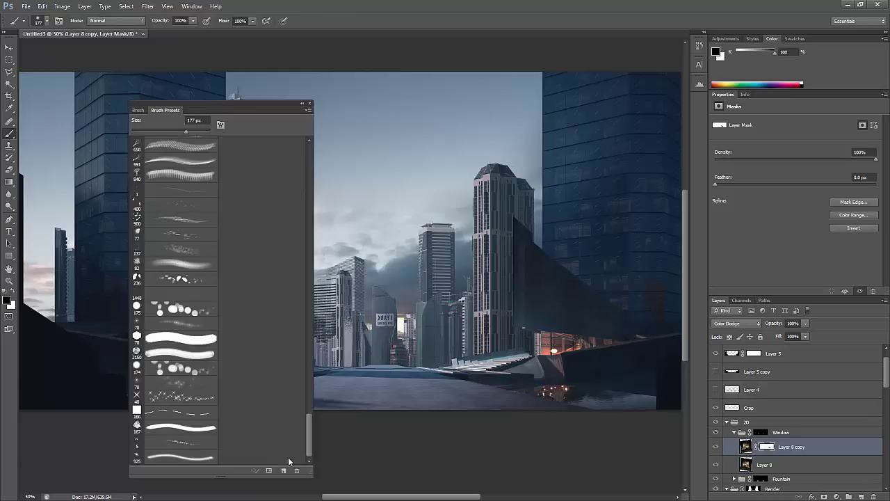
{"action": "left_click", "coordinate": [171, 353]}
{"action": "key", "text": "F5"}
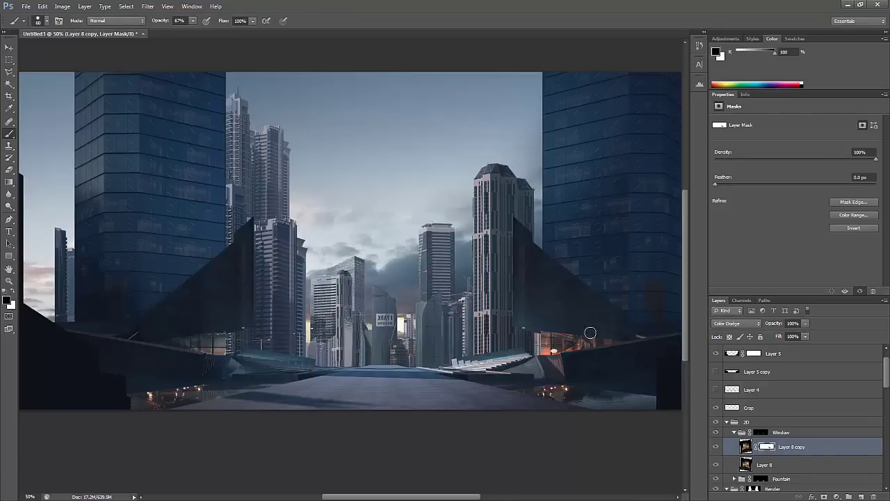
{"action": "left_click_drag", "start_coordinate": [774, 452], "coordinate": [766, 464]}
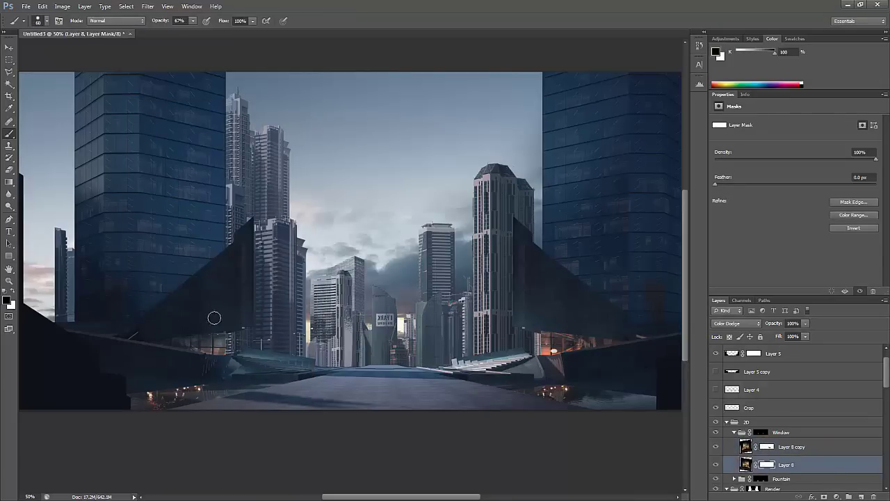
Fit the masked skyline photo on Layer 9 into the gap between the right glass tower and the right cliff
{"action": "key", "text": "z"}
{"action": "left_click", "coordinate": [334, 287], "text": "alt"}
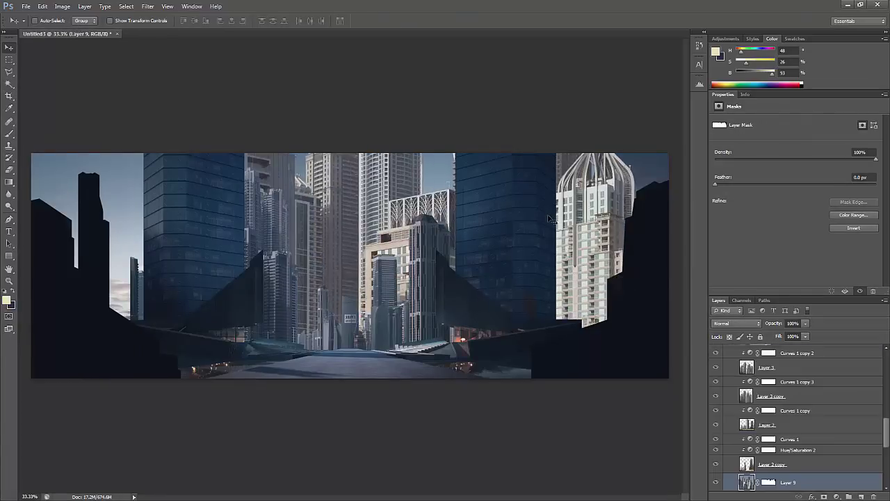
{"action": "left_click_drag", "start_coordinate": [299, 282], "coordinate": [624, 313]}
{"action": "left_click_drag", "start_coordinate": [509, 310], "coordinate": [612, 278]}
{"action": "key", "text": "z"}
{"action": "left_click", "coordinate": [604, 204]}
{"action": "left_click", "coordinate": [604, 204], "text": "alt"}
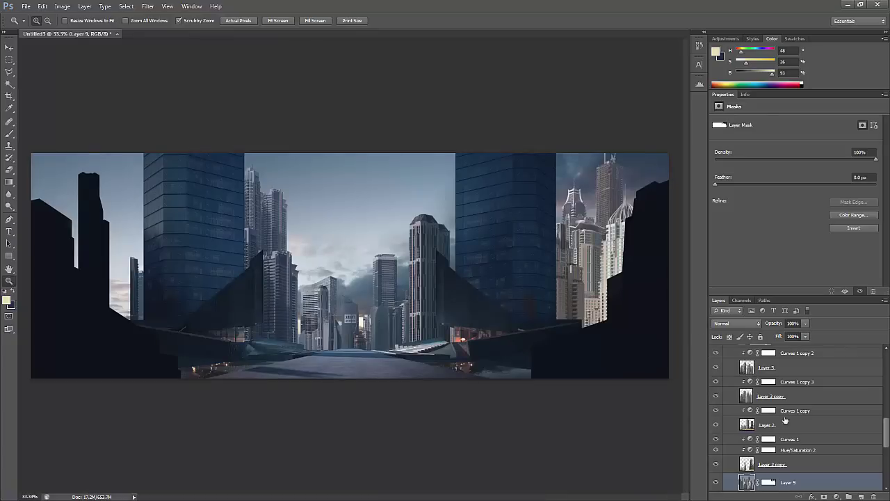
Copy the Curves 1 adjustment onto Layer 9 as a clipped layer and compare the skyline with and without it
{"action": "left_click_drag", "start_coordinate": [790, 439], "coordinate": [793, 474]}
{"action": "left_click", "coordinate": [716, 458]}
{"action": "left_click", "coordinate": [715, 458]}
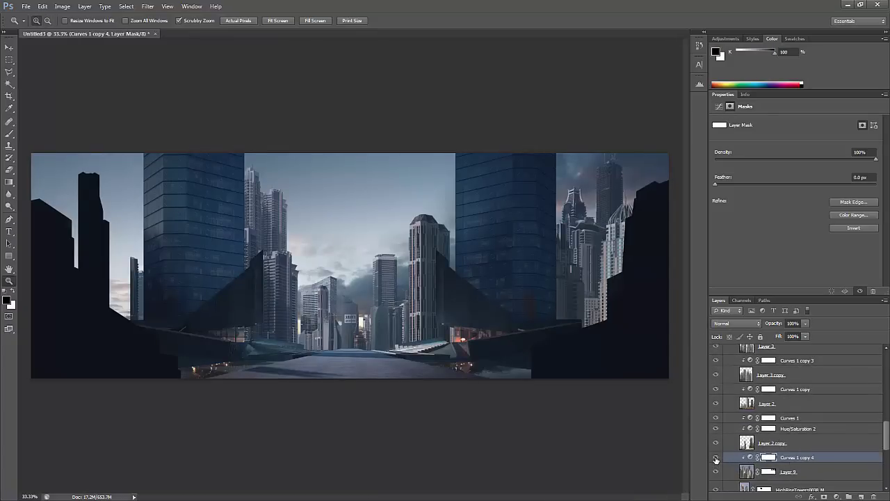
{"action": "left_click", "coordinate": [597, 264]}
{"action": "left_click", "coordinate": [620, 271], "text": "alt"}
{"action": "left_click", "coordinate": [619, 270], "text": "alt"}
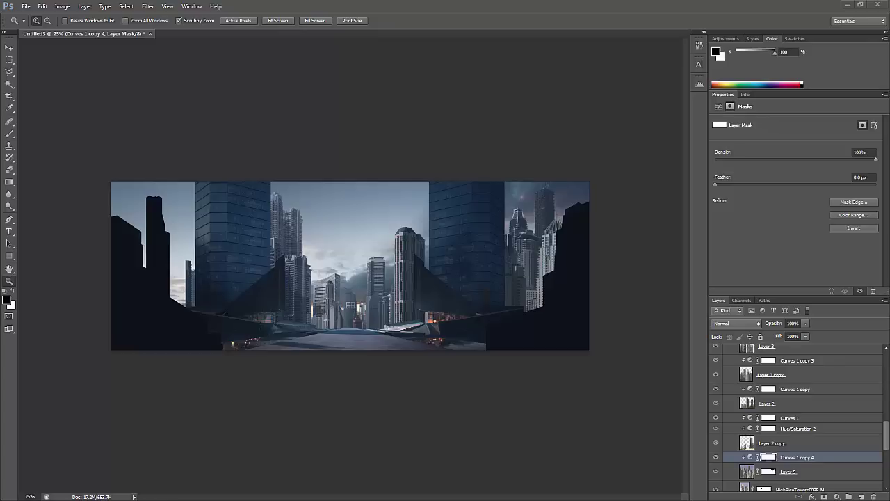
Place the HighRiseTowers0054_L photo in the gap between the left tower silhouette and the left glass tower
{"action": "key", "text": "w"}
{"action": "left_click", "coordinate": [421, 189]}
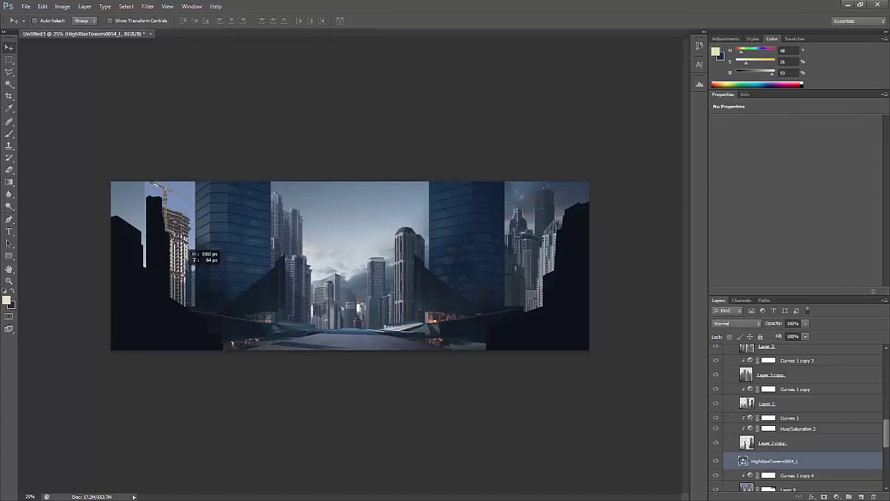
{"action": "left_click", "coordinate": [174, 189]}
{"action": "scroll", "coordinate": [195, 292], "scroll_direction": "up", "scroll_amount": 4}
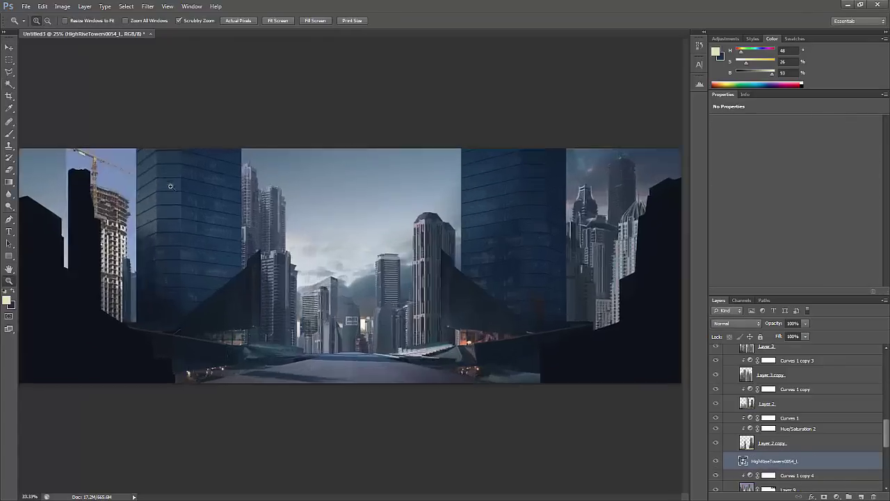
Rasterize the HighRiseTowers0054_L photo and cut away its sky around the construction tower
{"action": "scroll", "coordinate": [196, 292], "scroll_direction": "down", "scroll_amount": 3}
{"action": "left_click", "coordinate": [825, 496]}
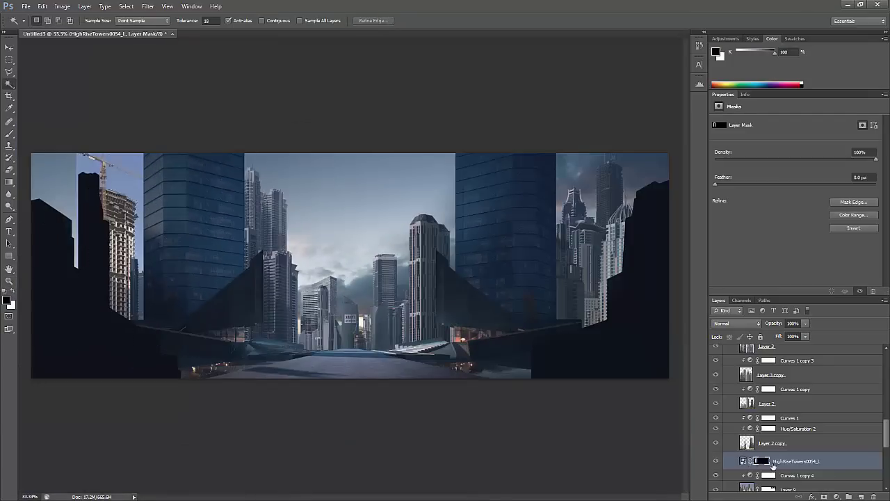
{"action": "right_click", "coordinate": [786, 461]}
{"action": "key", "text": "Escape"}
{"action": "right_click", "coordinate": [761, 460]}
{"action": "key", "text": "Escape"}
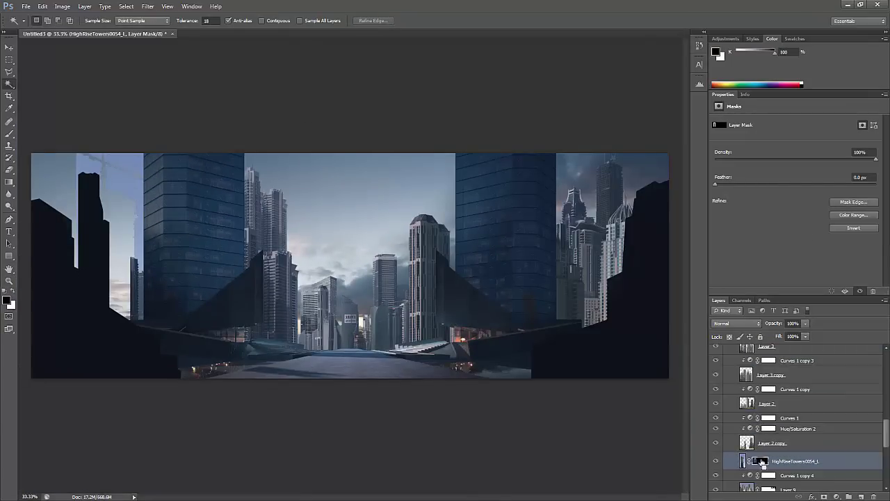
{"action": "key", "text": "ctrl+i"}
{"action": "key", "text": "ctrl+i"}
{"action": "key", "text": "ctrl+i"}
{"action": "key", "text": "Delete"}
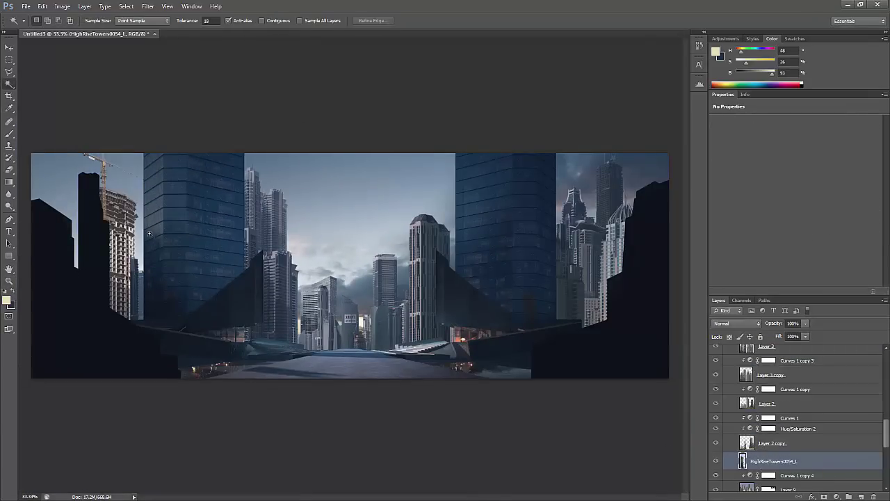
Lower the construction tower in its gap beside the left glass tower and remove the leftover strip of sky above it
{"action": "key", "text": "v"}
{"action": "left_click_drag", "start_coordinate": [139, 199], "coordinate": [140, 228]}
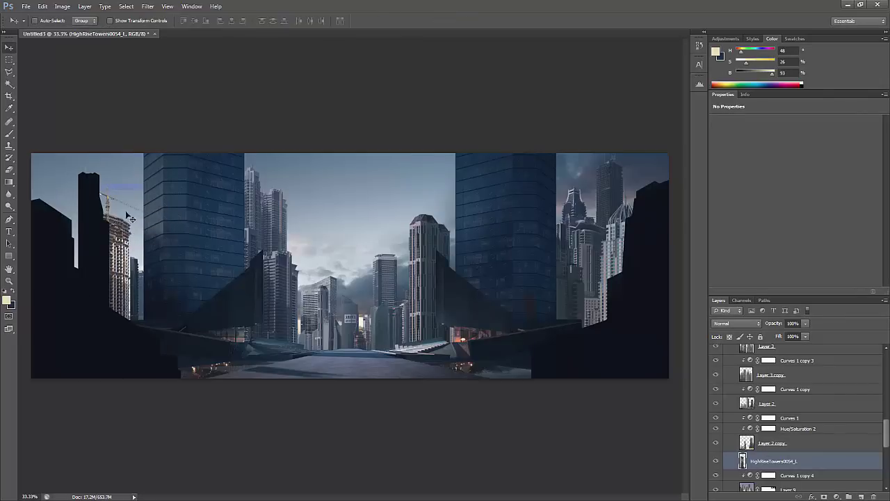
{"action": "key", "text": "w"}
{"action": "left_click", "coordinate": [824, 497]}
{"action": "key", "text": "Delete"}
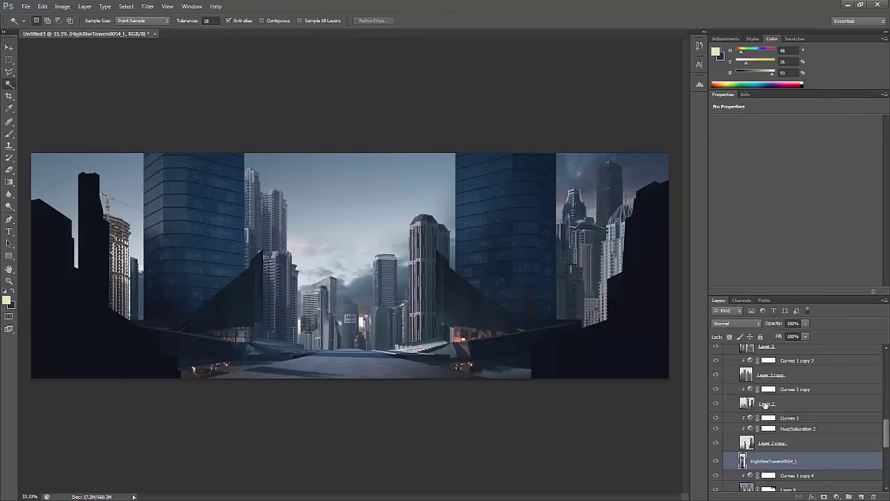
{"action": "key", "text": "v"}
{"action": "left_click_drag", "start_coordinate": [394, 250], "coordinate": [393, 209]}
{"action": "key", "text": "z"}
{"action": "left_click", "coordinate": [392, 209], "text": "alt"}
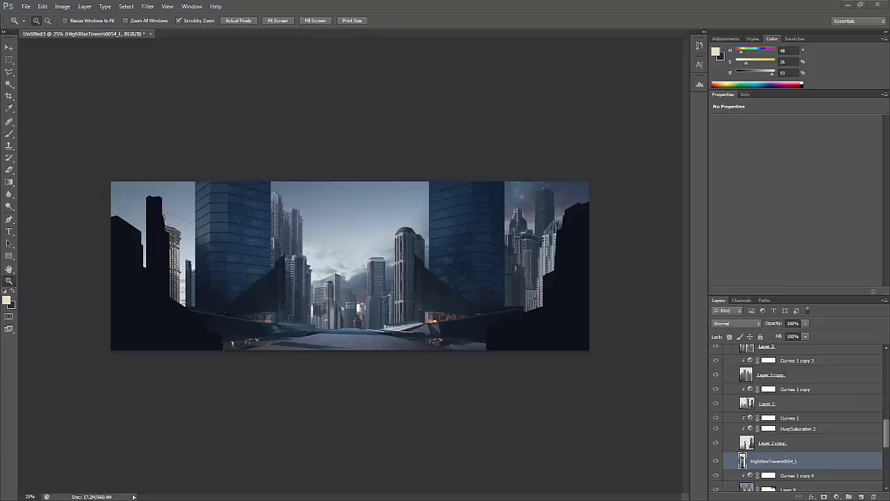
Place the HighRiseNight0020_L (1) photo in the composite and move its layer to the top of the 2D group
{"action": "scroll", "coordinate": [797, 417], "scroll_direction": "down", "scroll_amount": 5}
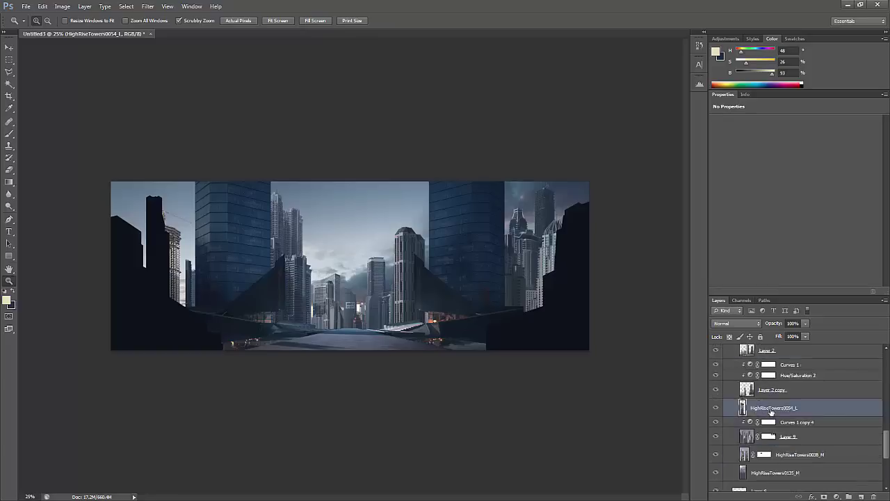
{"action": "key", "text": "ctrl+plus"}
{"action": "key", "text": "ctrl+minus"}
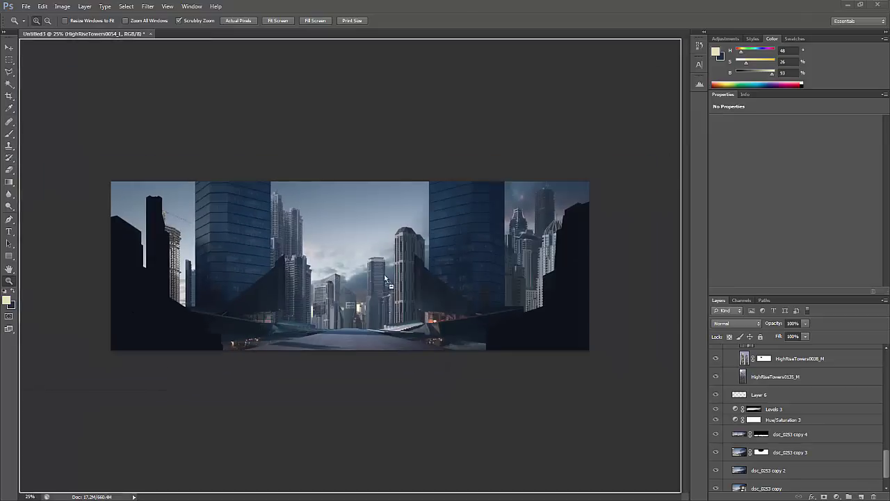
{"action": "left_click_drag", "start_coordinate": [352, 278], "coordinate": [304, 201]}
{"action": "key", "text": "v"}
{"action": "left_click", "coordinate": [304, 200], "text": "ctrl"}
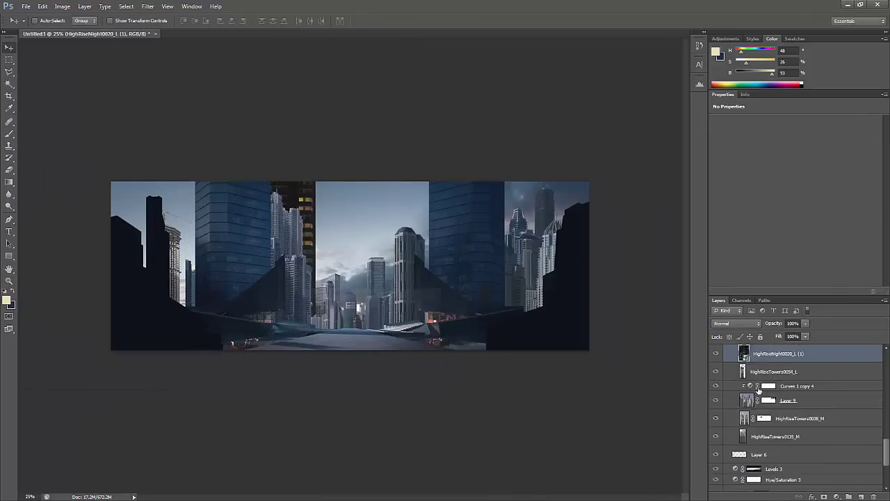
{"action": "scroll", "coordinate": [804, 375], "scroll_direction": "up", "scroll_amount": 10}
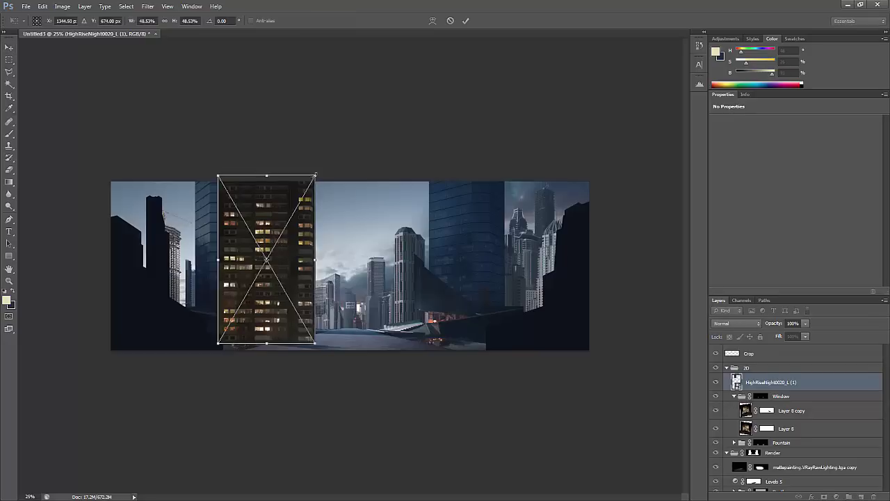
Scale the night photo to about 53.5% over the left glass tower and set its blend mode to Screen
{"action": "left_click_drag", "start_coordinate": [318, 350], "coordinate": [278, 295]}
{"action": "right_click", "coordinate": [274, 224]}
{"action": "right_click", "coordinate": [274, 265]}
{"action": "left_click", "coordinate": [299, 294]}
{"action": "left_click_drag", "start_coordinate": [292, 231], "coordinate": [331, 231]}
{"action": "key", "text": "Return"}
{"action": "left_click", "coordinate": [738, 324]}
{"action": "left_click", "coordinate": [730, 149]}
Skew and shrink the lit-window photo to about 38% by 39% to fit the right face of the left glass tower
{"action": "key", "text": "ctrl+t"}
{"action": "right_click", "coordinate": [298, 302]}
{"action": "left_click", "coordinate": [322, 373]}
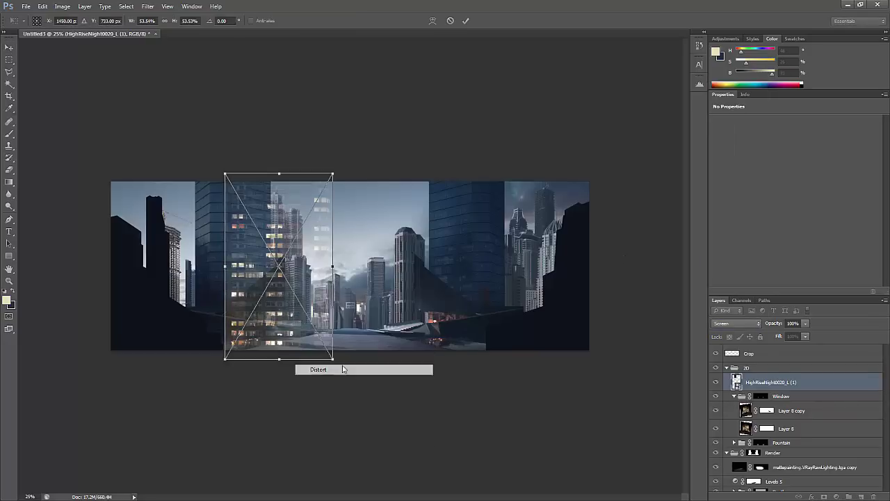
{"action": "mouse_move", "coordinate": [330, 175]}
{"action": "left_mouse_down"}
{"action": "mouse_move", "coordinate": [330, 188]}
{"action": "mouse_move", "coordinate": [330, 180]}
{"action": "left_mouse_up"}
{"action": "right_click", "coordinate": [297, 302]}
{"action": "left_click", "coordinate": [334, 351]}
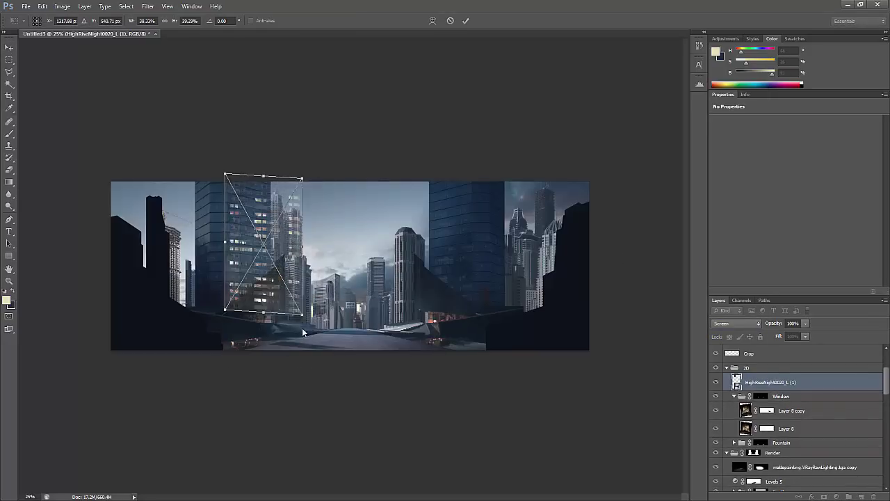
{"action": "left_click_drag", "start_coordinate": [302, 327], "coordinate": [299, 317]}
{"action": "key", "text": "Return"}
Refine the skew of the lit-window photo so its rows follow the floor lines of the left glass tower
{"action": "key", "text": "z"}
{"action": "left_click", "coordinate": [294, 286]}
{"action": "key", "text": "ctrl+t"}
{"action": "right_click", "coordinate": [269, 229]}
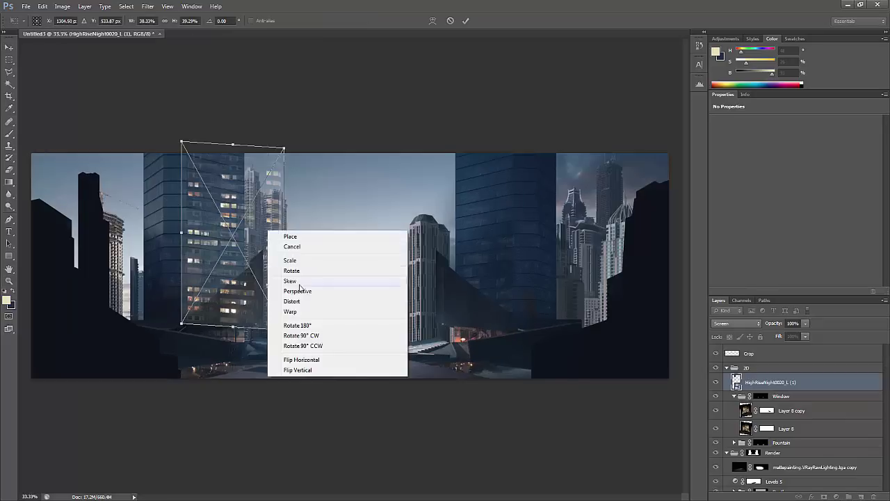
{"action": "left_click", "coordinate": [306, 281]}
{"action": "key", "text": "Return"}
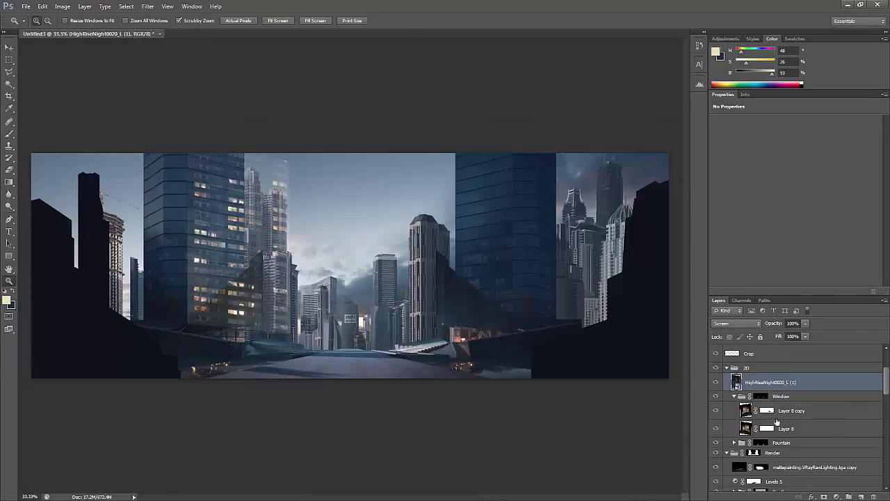
Add a layer mask to HighRiseNight0020_L (1), hide the windows beyond the left tower's edge, and fade some of the remaining ones
{"action": "left_click", "coordinate": [836, 496]}
{"action": "key", "text": "b"}
{"action": "right_click", "coordinate": [229, 196]}
{"action": "scroll", "coordinate": [208, 293], "scroll_direction": "down", "scroll_amount": 3}
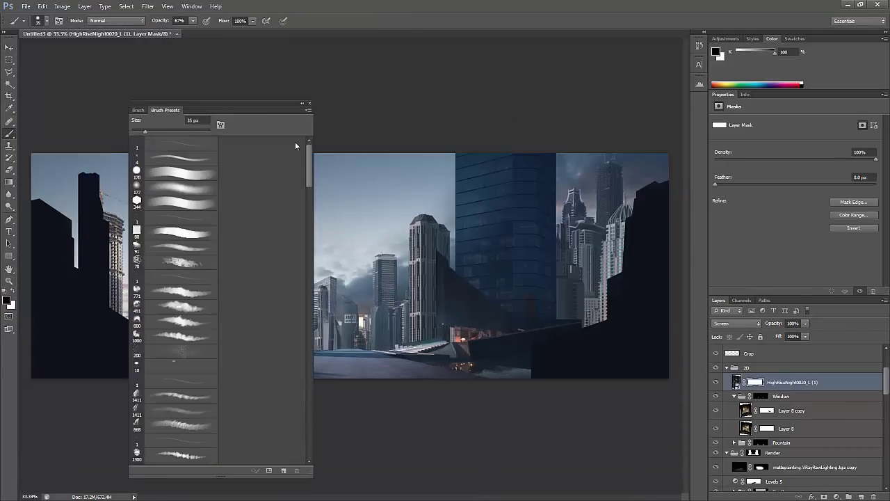
{"action": "key", "text": "Escape"}
{"action": "key", "text": "u"}
{"action": "left_click_drag", "start_coordinate": [249, 440], "coordinate": [249, 440]}
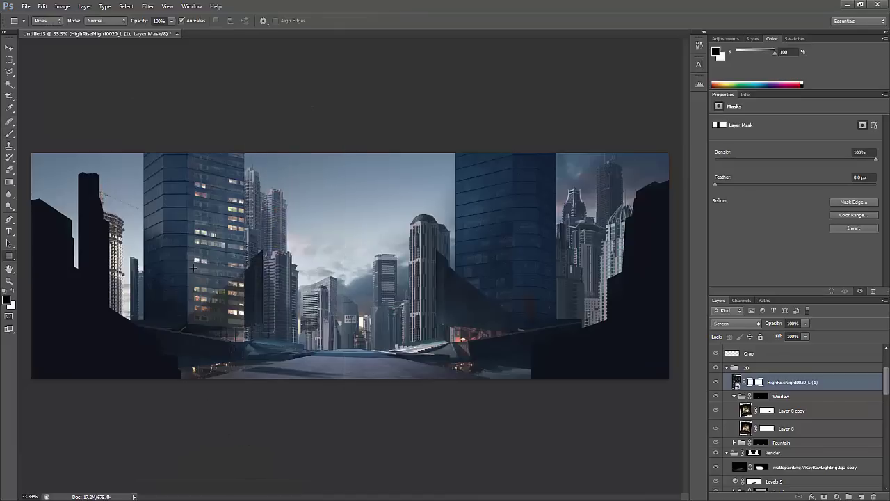
{"action": "key", "text": "b"}
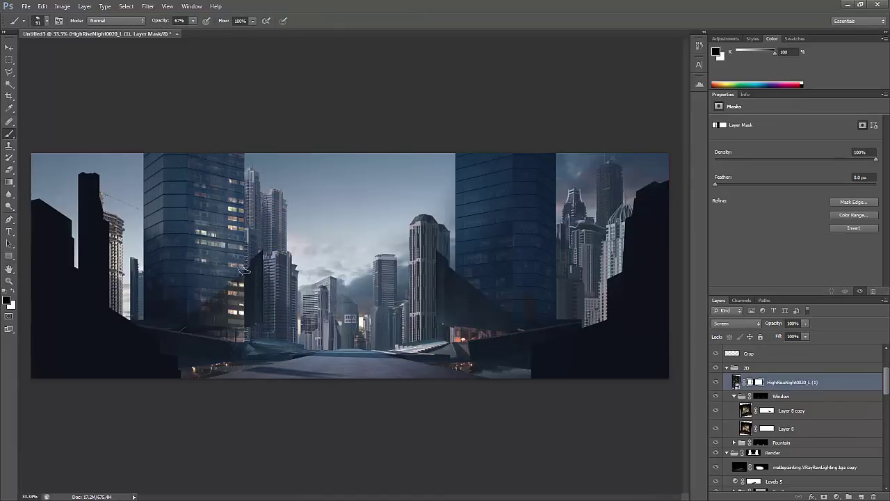
Duplicate the lit-window overlay and position the mirrored copy on the left face of the right glass tower
{"action": "key", "text": "v"}
{"action": "key", "text": "ctrl+j"}
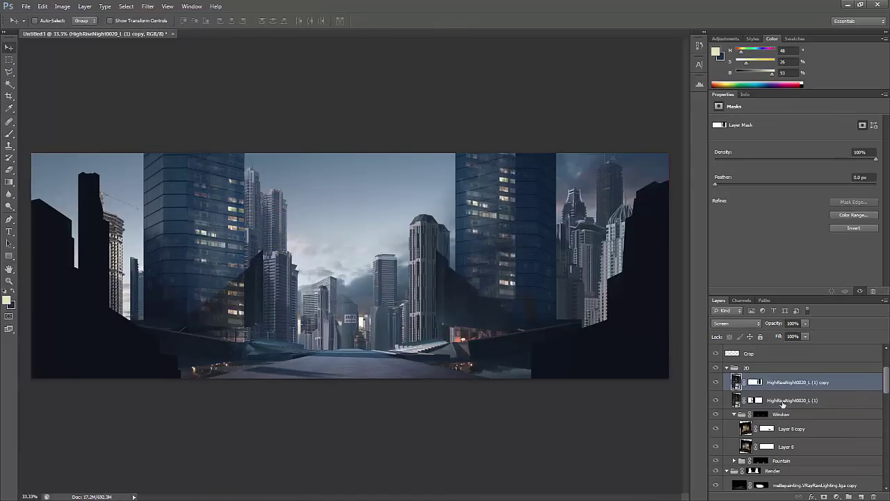
{"action": "right_click", "coordinate": [755, 382]}
{"action": "left_click", "coordinate": [788, 155]}
{"action": "left_click_drag", "start_coordinate": [424, 203], "coordinate": [497, 225]}
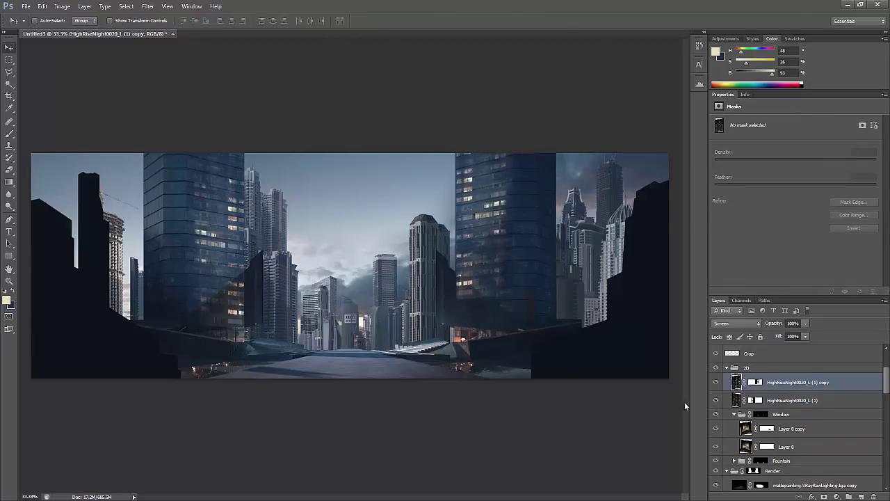
Paint black on the copied overlay's mask to fade some of the lit windows on the right glass tower
{"action": "left_click", "coordinate": [754, 382]}
{"action": "key", "text": "d"}
{"action": "key", "text": "b"}
{"action": "left_click_drag", "start_coordinate": [471, 288], "coordinate": [427, 250]}
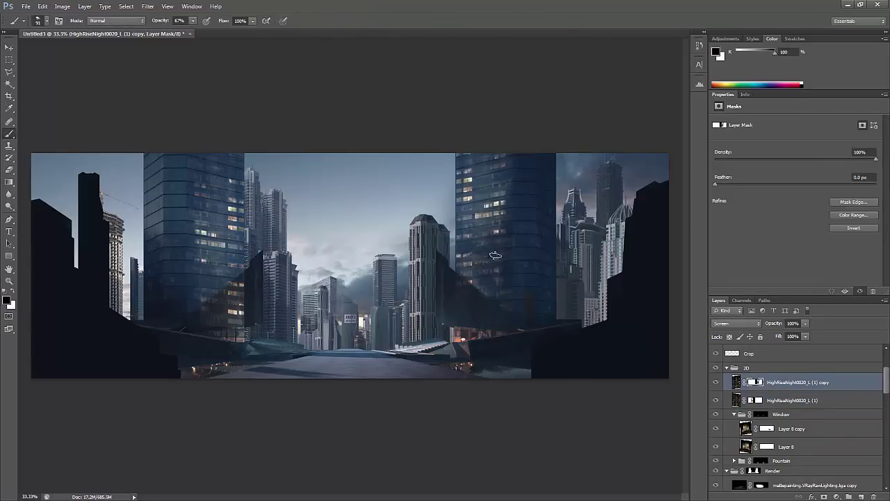
Mask the copied overlay's windows off the slanted wall in front of the right glass tower using a polygonal selection
{"action": "key", "text": "z"}
{"action": "left_click", "coordinate": [543, 228], "text": "alt"}
{"action": "scroll", "coordinate": [445, 279], "scroll_direction": "up", "scroll_amount": 3}
{"action": "key", "text": "l"}
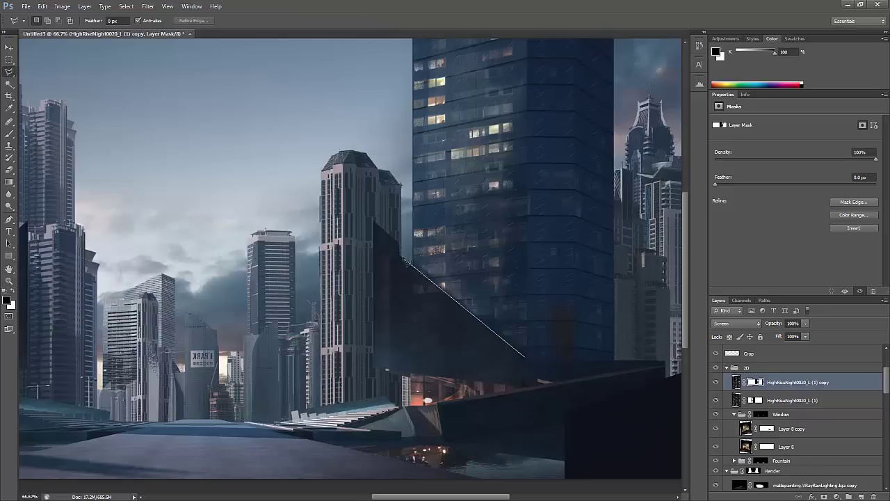
{"action": "key", "text": "ctrl+d"}
Mask the HighRiseNight0020_L (1) windows off the slanted wall in front of the left glass tower using a polygonal selection
{"action": "key", "text": "h"}
{"action": "left_click_drag", "start_coordinate": [458, 372], "coordinate": [289, 238]}
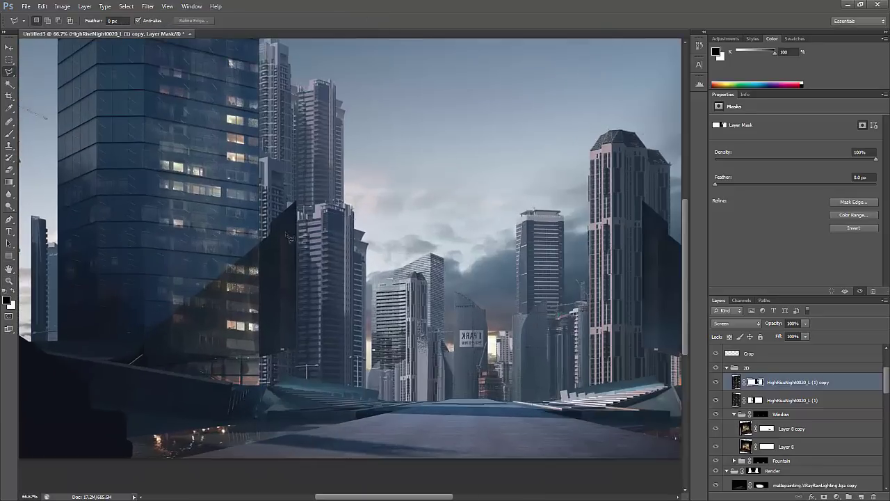
{"action": "key", "text": "Escape"}
{"action": "key", "text": "u"}
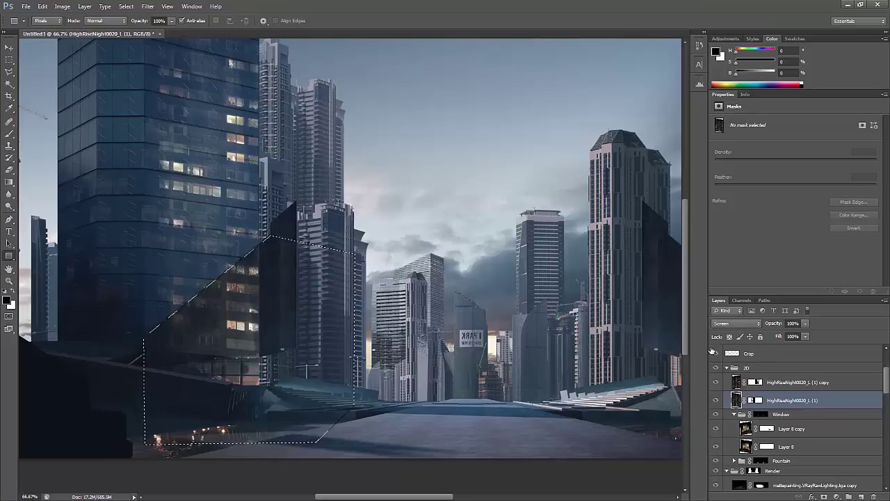
{"action": "key", "text": "l"}
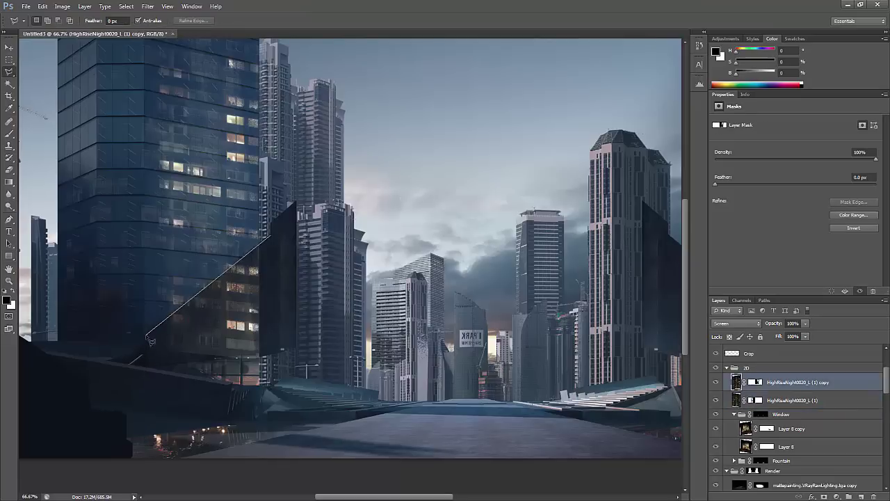
{"action": "key", "text": "Return"}
{"action": "left_click", "coordinate": [759, 400]}
{"action": "key", "text": "z"}
{"action": "left_click", "coordinate": [261, 271], "text": "alt"}
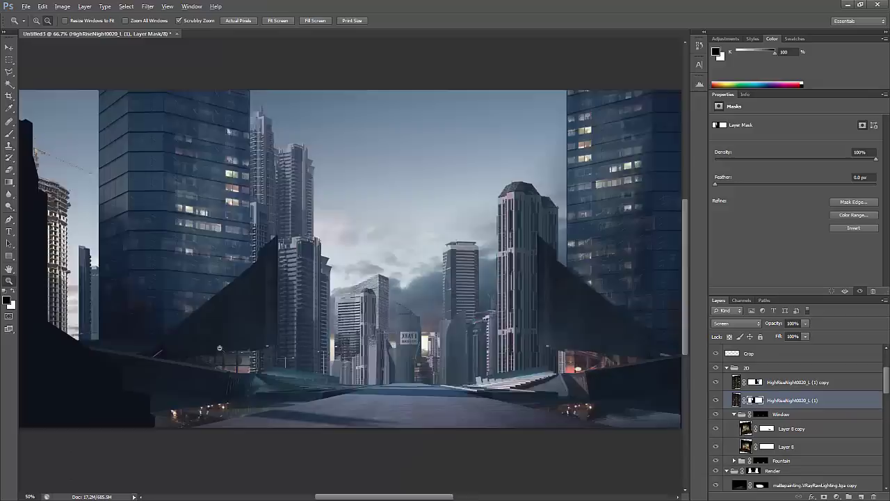
Group the two lit-window layers under the name Overlays
{"action": "left_click", "coordinate": [261, 272], "text": "alt"}
{"action": "left_click", "coordinate": [261, 272]}
{"action": "key", "text": "ctrl+g"}
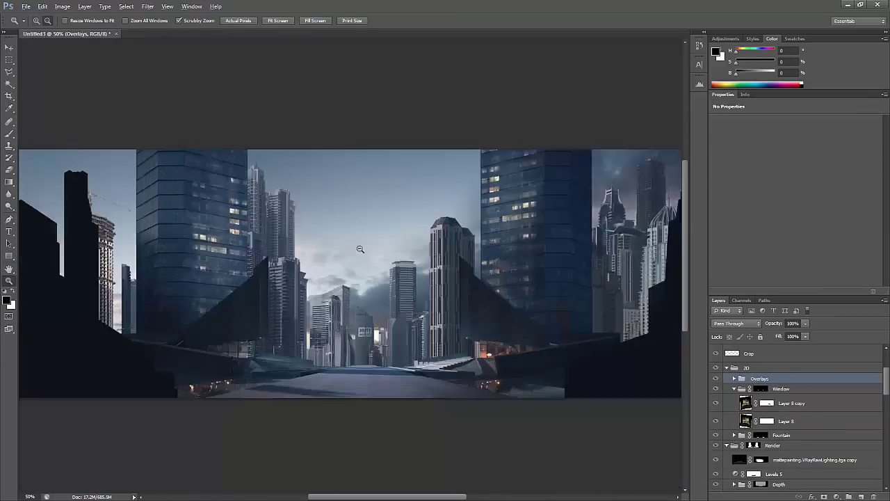
Select the leftmost facet of the left glass tower and brighten it with a Levels adjustment at midtone 1.90
{"action": "left_click", "coordinate": [360, 249], "text": "alt"}
{"action": "left_click", "coordinate": [360, 249], "text": "alt"}
{"action": "left_click", "coordinate": [293, 205]}
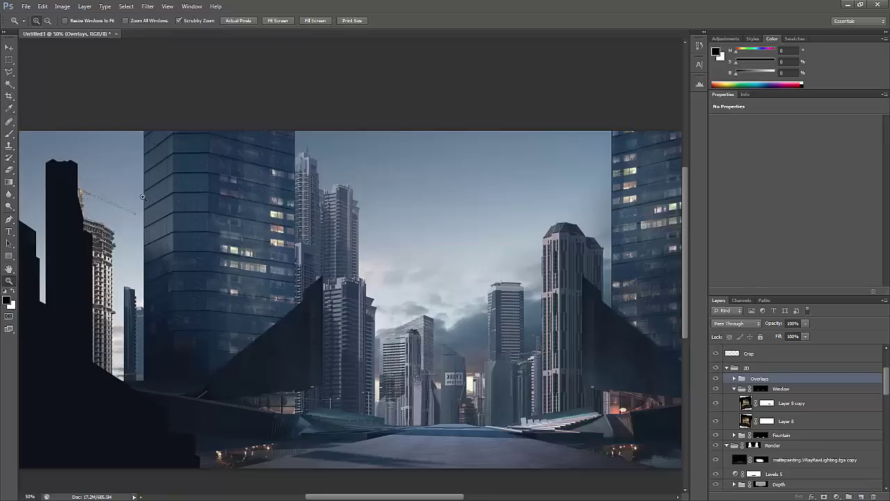
{"action": "key", "text": "l"}
{"action": "left_click", "coordinate": [174, 130]}
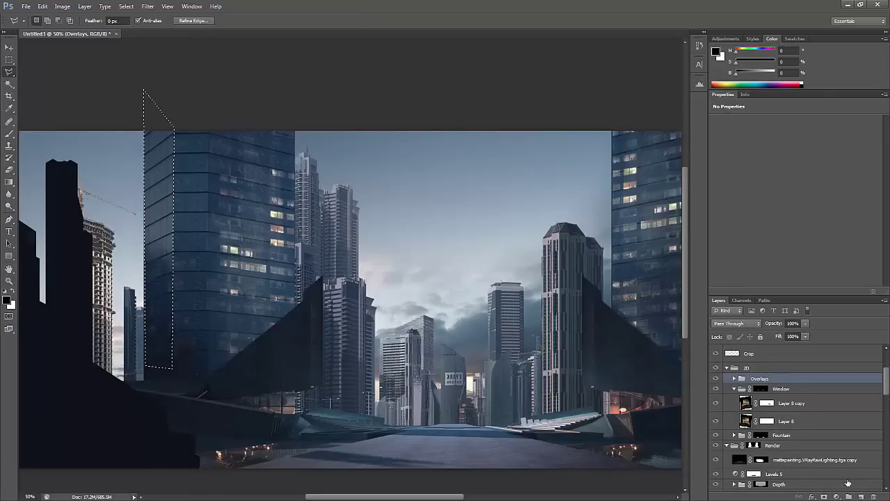
{"action": "left_click", "coordinate": [837, 497]}
{"action": "left_click", "coordinate": [772, 349]}
{"action": "key", "text": "ctrl+minus"}
{"action": "key", "text": "ctrl+minus"}
Fade the Levels 6 brightening near the base of the left glass tower with a large brush on its mask
{"action": "key", "text": "b"}
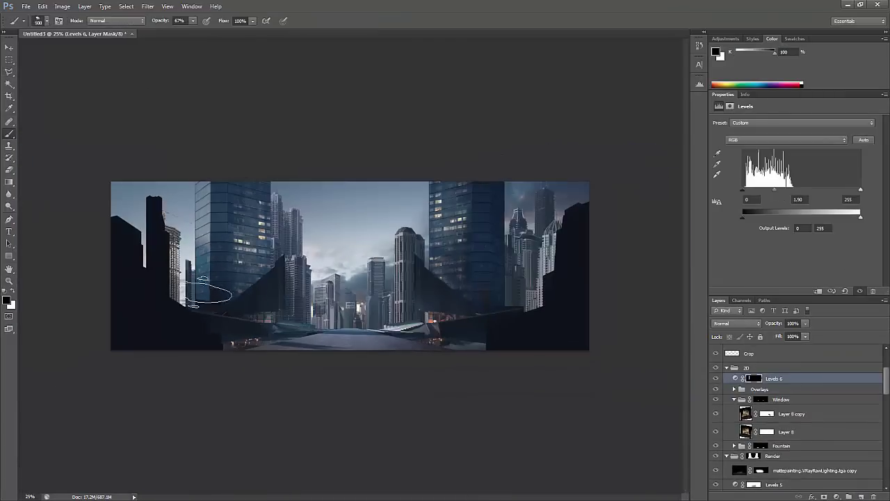
{"action": "right_click", "coordinate": [132, 104]}
{"action": "key", "text": "Escape"}
{"action": "key", "text": "z"}
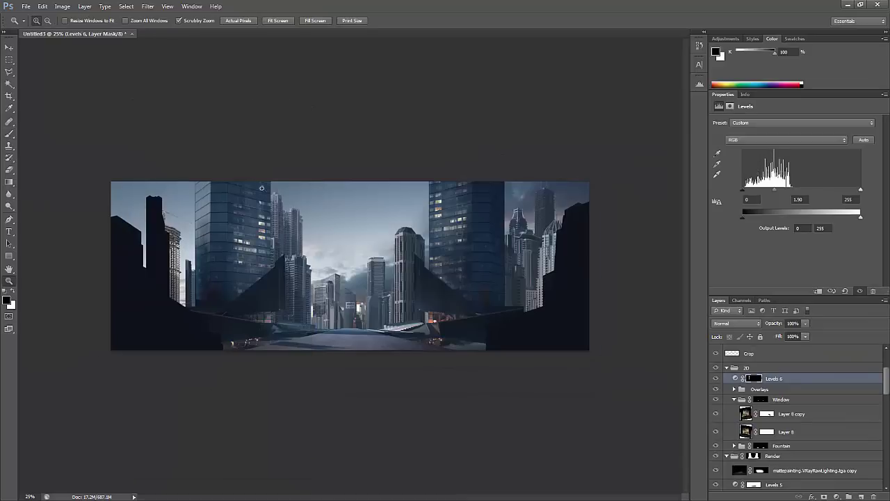
Select the right face of the left glass tower and paint white on the Levels 6 mask to brighten it
{"action": "left_click", "coordinate": [310, 229]}
{"action": "key", "text": "l"}
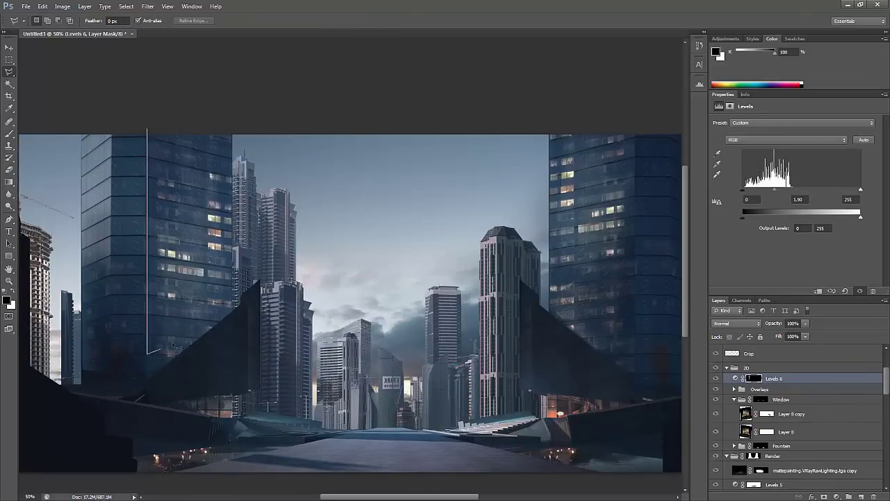
{"action": "key", "text": "b"}
{"action": "right_click", "coordinate": [132, 106]}
{"action": "key", "text": "Escape"}
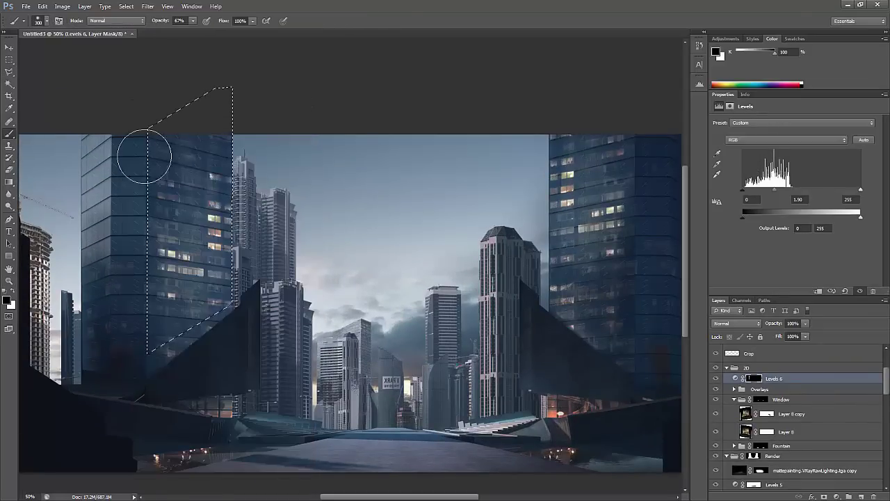
{"action": "key", "text": "x"}
{"action": "key", "text": "ctrl+d"}
{"action": "key", "text": "x"}
{"action": "key", "text": "z"}
{"action": "left_click", "coordinate": [292, 86], "text": "alt"}
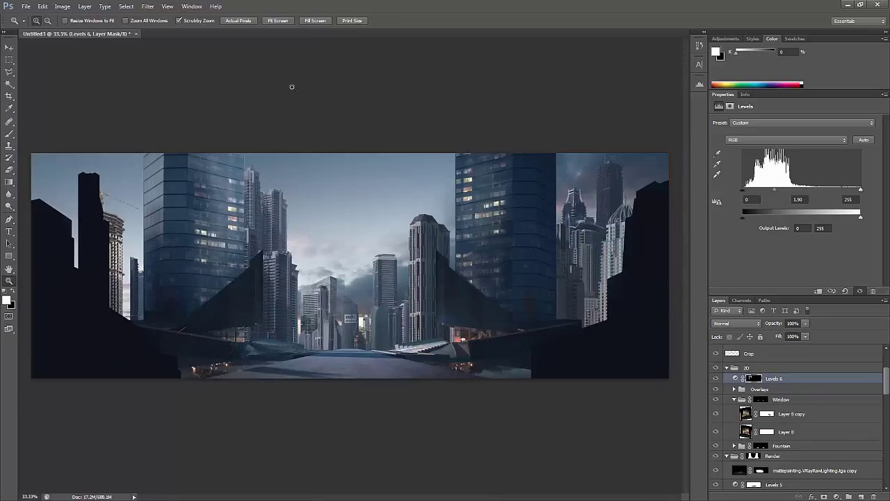
Blend the brightening on the left glass tower by painting the Levels 6 mask with a 400 px brush at 67% opacity
{"action": "key", "text": "b"}
{"action": "mouse_move", "coordinate": [251, 288]}
{"action": "left_mouse_down"}
{"action": "mouse_move", "coordinate": [236, 157]}
{"action": "mouse_move", "coordinate": [237, 268]}
{"action": "left_mouse_up"}
{"action": "key", "text": "x"}
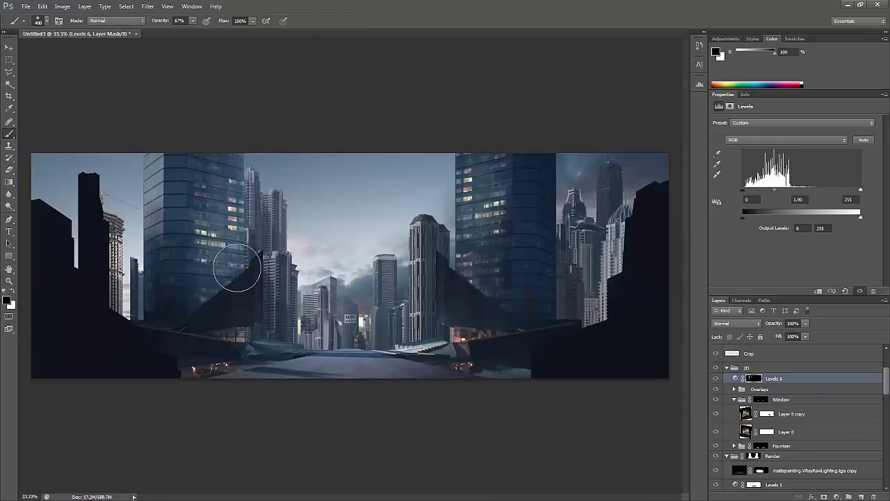
{"action": "key", "text": "x"}
{"action": "mouse_move", "coordinate": [190, 153]}
{"action": "left_mouse_down"}
{"action": "mouse_move", "coordinate": [174, 273]}
{"action": "mouse_move", "coordinate": [218, 141]}
{"action": "mouse_move", "coordinate": [196, 188]}
{"action": "mouse_move", "coordinate": [228, 134]}
{"action": "left_mouse_up"}
{"action": "left_click_drag", "start_coordinate": [231, 265], "coordinate": [229, 258]}
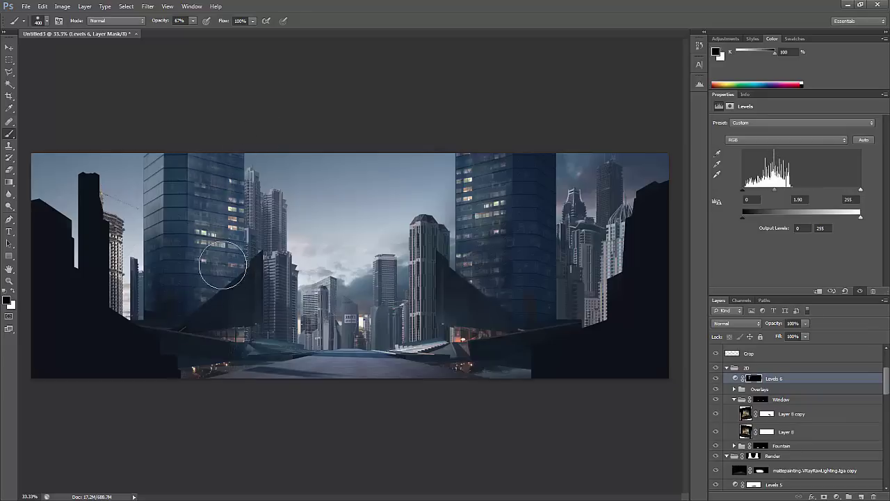
Select the right facet of the right glass tower and brighten it by painting white on the Levels 6 mask
{"action": "key", "text": "x"}
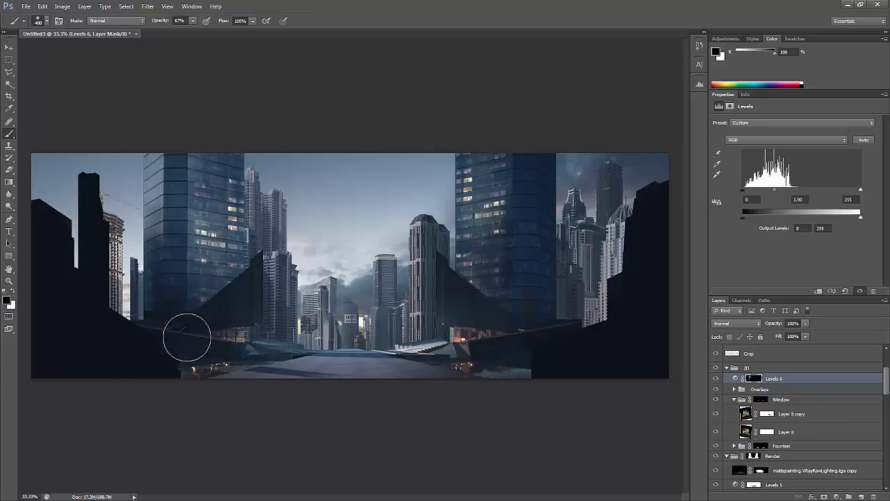
{"action": "key", "text": "z"}
{"action": "left_click", "coordinate": [207, 281], "text": "alt"}
{"action": "left_click", "coordinate": [518, 176]}
{"action": "key", "text": "l"}
{"action": "left_click", "coordinate": [466, 149]}
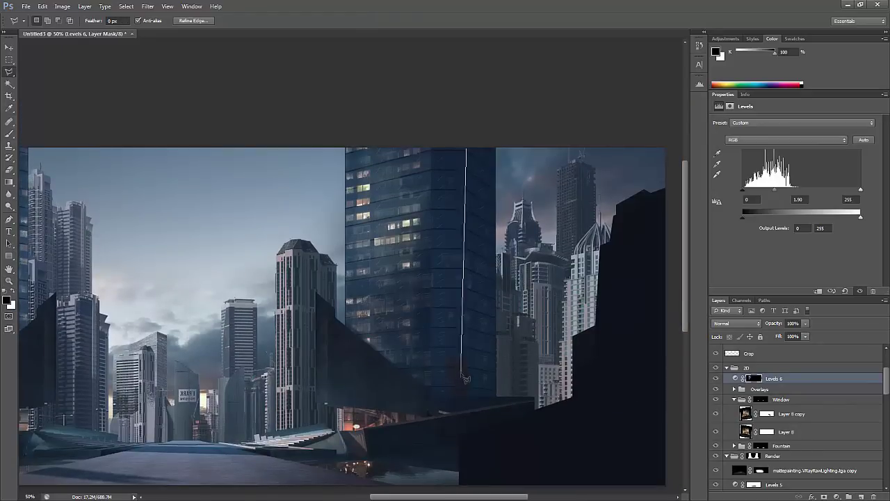
{"action": "key", "text": "b"}
{"action": "key", "text": "x"}
{"action": "left_click_drag", "start_coordinate": [480, 167], "coordinate": [507, 313]}
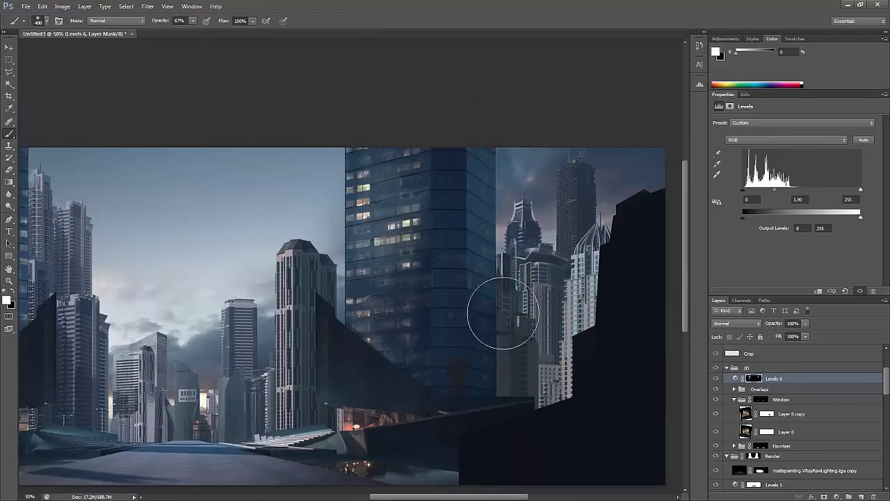
{"action": "key", "text": "ctrl+d"}
Apply a Levels correction to the Layer 8 copy photo in the Window group
{"action": "key", "text": "z"}
{"action": "left_click", "coordinate": [406, 279], "text": "alt"}
{"action": "left_click", "coordinate": [486, 210], "text": "alt"}
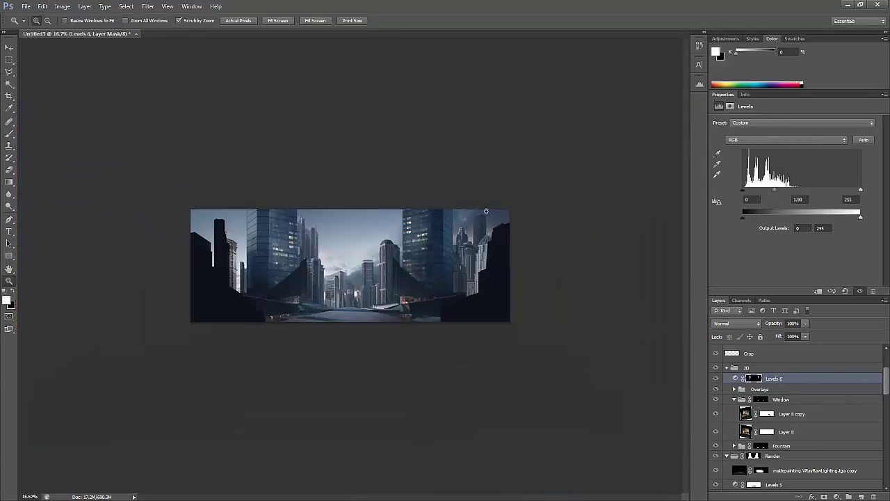
{"action": "left_click", "coordinate": [805, 337]}
{"action": "key", "text": "ctrl+plus"}
{"action": "key", "text": "ctrl+plus"}
{"action": "key", "text": "ctrl+plus"}
{"action": "left_click", "coordinate": [748, 413]}
{"action": "key", "text": "ctrl+l"}
{"action": "key", "text": "Return"}
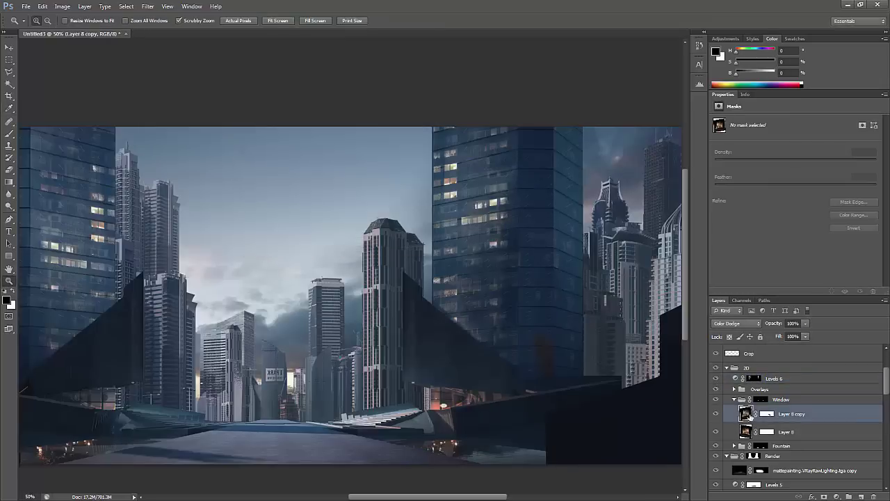
Darken the HighRiseNight0020_L (1) copy overlay by setting its Levels midtone to 0.60
{"action": "left_click", "coordinate": [734, 389]}
{"action": "left_click", "coordinate": [800, 403]}
{"action": "key", "text": "ctrl+l"}
{"action": "key", "text": "Return"}
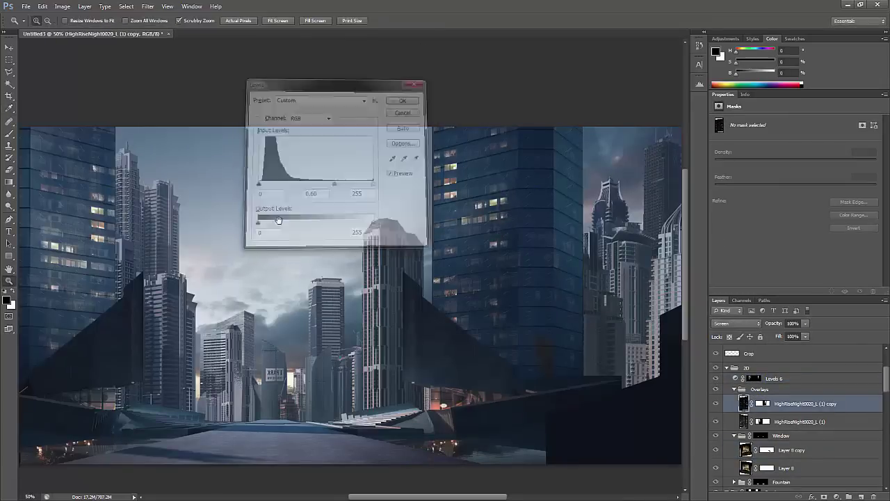
Apply a Levels correction to the HighRiseNight0020_L (1) overlay
{"action": "left_click", "coordinate": [744, 422]}
{"action": "key", "text": "ctrl+l"}
{"action": "key", "text": "Return"}
{"action": "key", "text": "ctrl+minus"}
{"action": "key", "text": "ctrl+minus"}
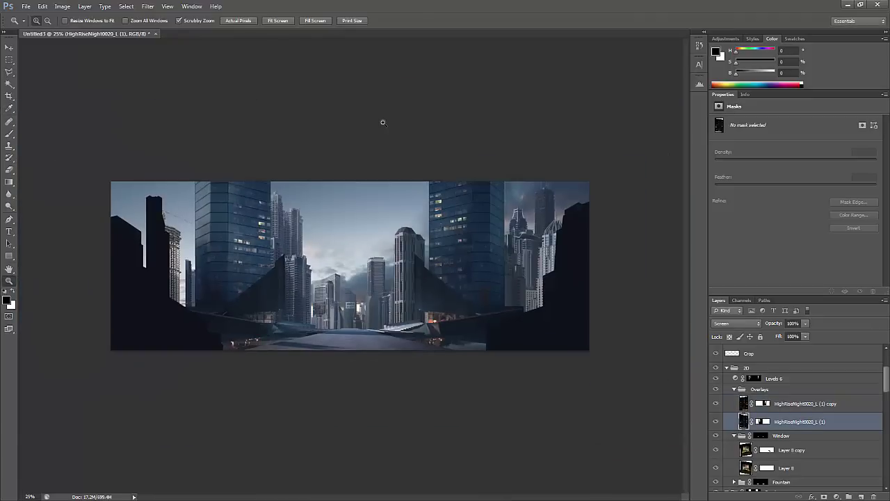
Add a layer in the Background group with a pale yellow brush colour (H 63, S 8, B 98) and move it directly below Hue/Saturation 3
{"action": "key", "text": "b"}
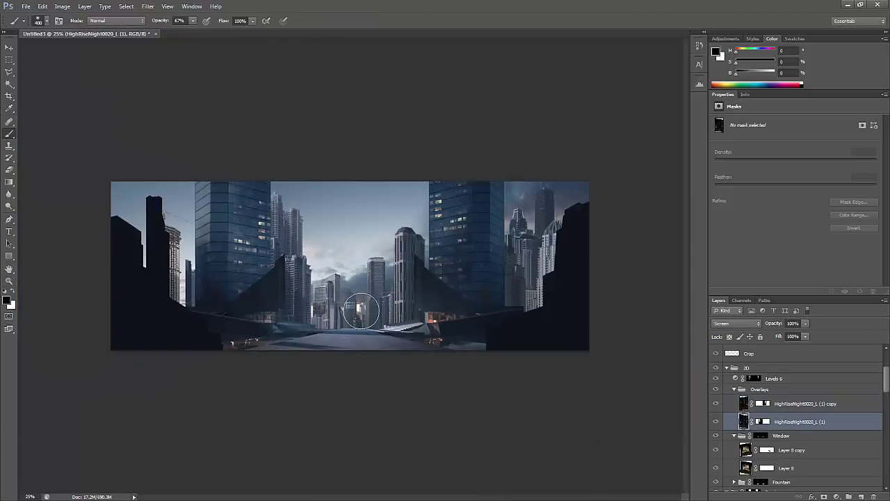
{"action": "scroll", "coordinate": [799, 417], "scroll_direction": "down", "scroll_amount": 5}
{"action": "left_click", "coordinate": [756, 443]}
{"action": "key", "text": "ctrl+plus"}
{"action": "key", "text": "ctrl+plus"}
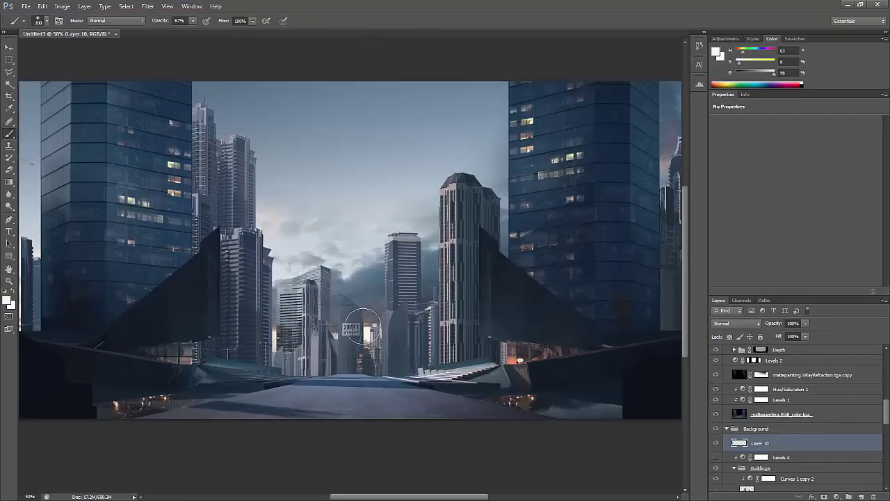
{"action": "mouse_move", "coordinate": [756, 443]}
{"action": "left_mouse_down"}
{"action": "mouse_move", "coordinate": [817, 496]}
{"action": "mouse_move", "coordinate": [800, 419]}
{"action": "left_mouse_up"}
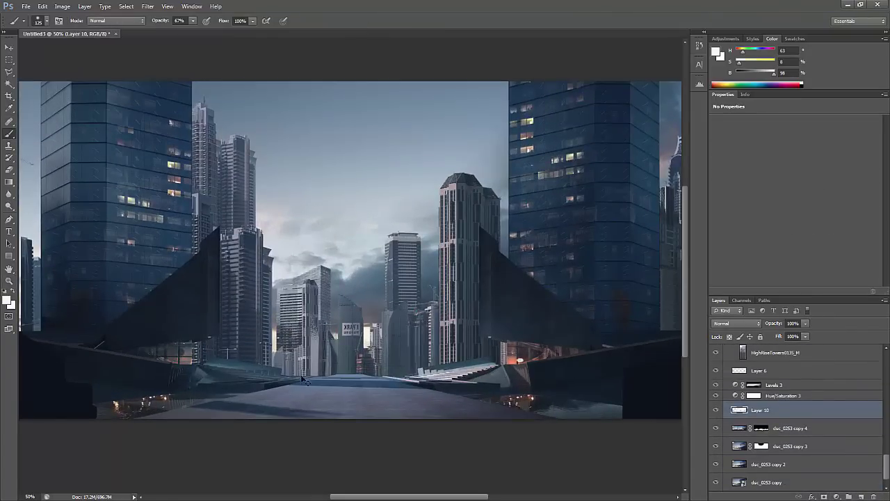
{"action": "key", "text": "z"}
{"action": "key", "text": "ctrl+minus"}
{"action": "key", "text": "ctrl+minus"}
{"action": "key", "text": "ctrl+minus"}
{"action": "key", "text": "ctrl+plus"}
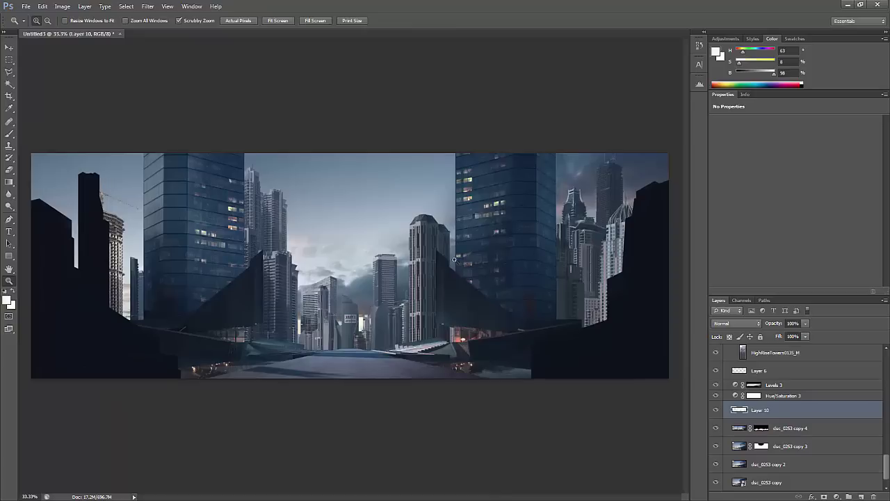
Locate the tall central tower's layer, then add a new layer at the top of the Background group and name it Normals
{"action": "key", "text": "v"}
{"action": "right_click", "coordinate": [428, 289]}
{"action": "left_click", "coordinate": [459, 370]}
{"action": "key", "text": "z"}
{"action": "scroll", "coordinate": [842, 394], "scroll_direction": "up", "scroll_amount": 2}
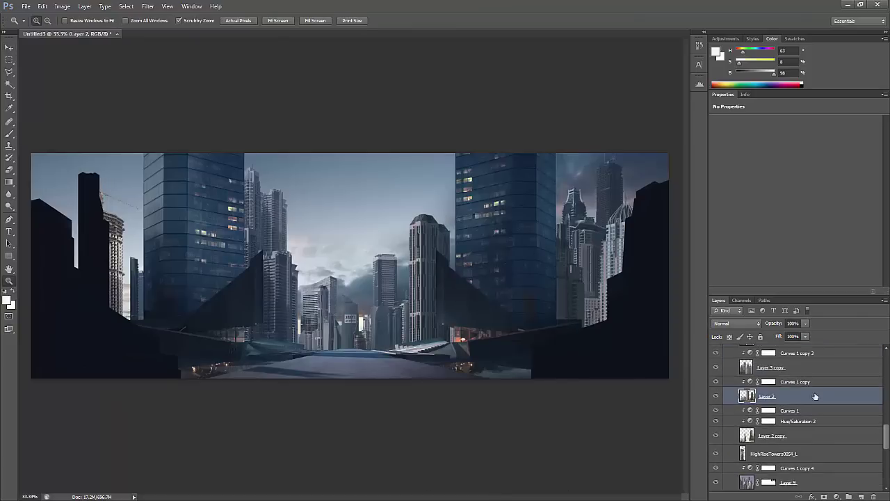
{"action": "key", "text": "ctrl+plus"}
{"action": "key", "text": "ctrl+plus"}
{"action": "key", "text": "b"}
{"action": "scroll", "coordinate": [826, 390], "scroll_direction": "up", "scroll_amount": 4}
{"action": "left_click", "coordinate": [826, 390]}
{"action": "key", "text": "ctrl+shift+alt+n"}
{"action": "double_click", "coordinate": [762, 388]}
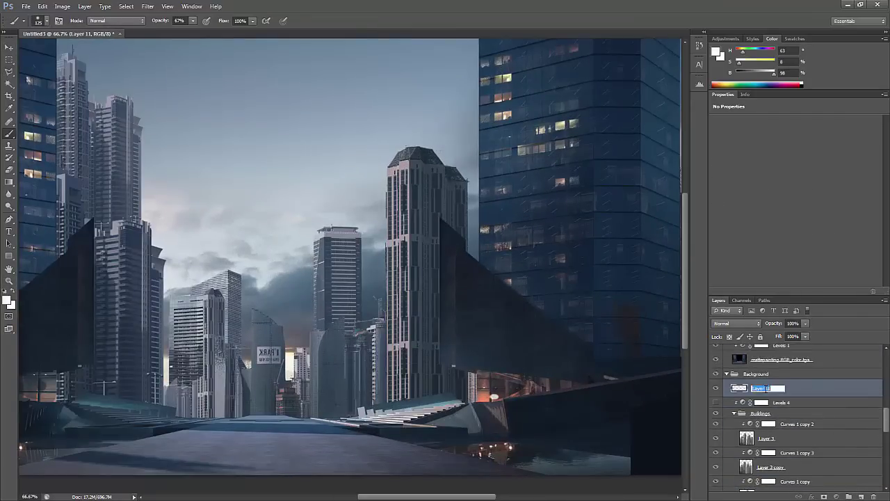
Choose a hard 25 px brush at 100% opacity and paint the tall central tower's left face dark red on the Normals layer
{"action": "right_click", "coordinate": [132, 104]}
{"action": "scroll", "coordinate": [216, 279], "scroll_direction": "down", "scroll_amount": 3}
{"action": "double_click", "coordinate": [209, 390]}
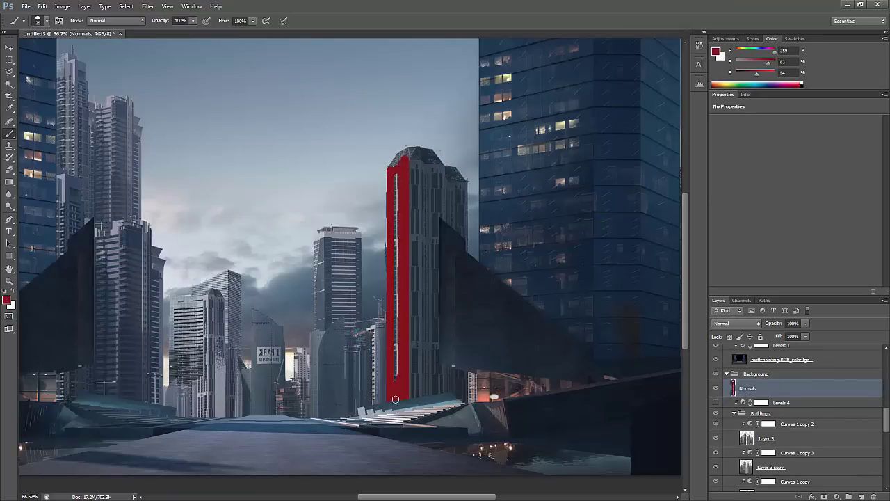
Outline the left face of the mid-distance flat-roofed tower in red on the Normals layer and fill it in
{"action": "scroll", "coordinate": [395, 185], "scroll_direction": "up", "scroll_amount": 2}
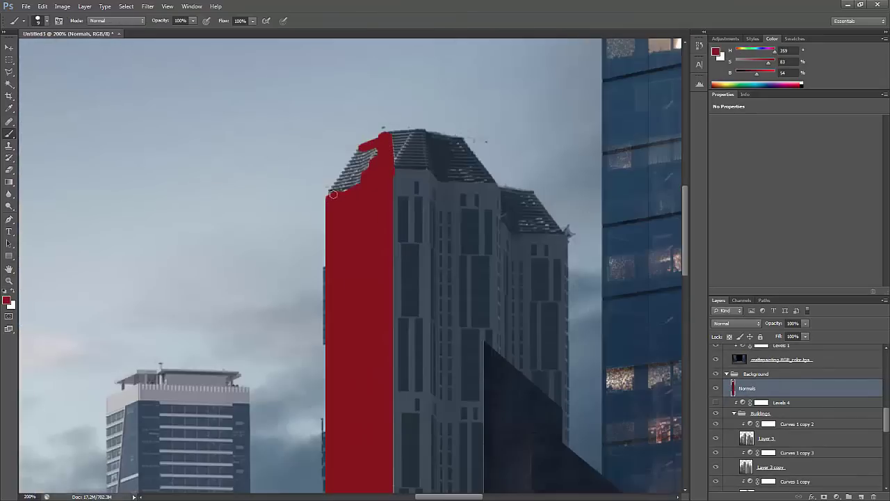
{"action": "scroll", "coordinate": [354, 175], "scroll_direction": "down", "scroll_amount": 5}
{"action": "scroll", "coordinate": [354, 175], "scroll_direction": "left", "scroll_amount": 3}
{"action": "left_click", "coordinate": [247, 131]}
{"action": "left_click", "coordinate": [239, 424], "text": "shift"}
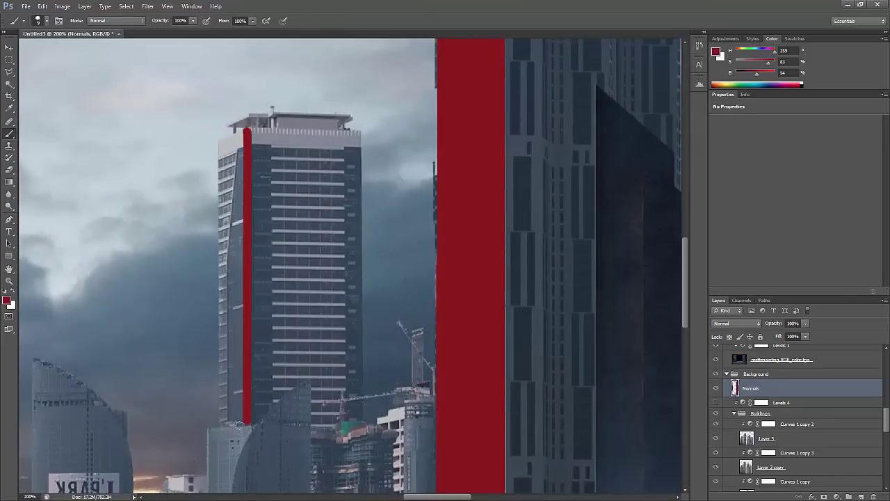
{"action": "left_click", "coordinate": [222, 142], "text": "shift"}
{"action": "left_click", "coordinate": [240, 135], "text": "shift"}
{"action": "key", "text": "ctrl+z"}
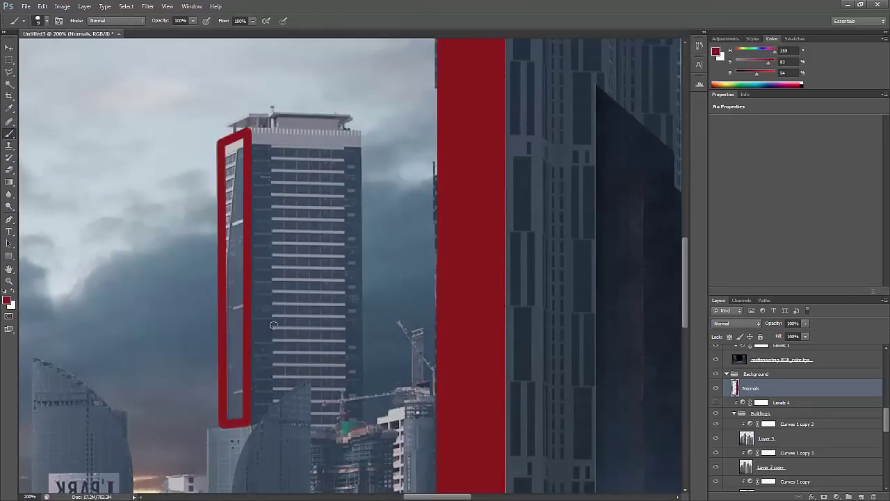
{"action": "left_click", "coordinate": [233, 414]}
{"action": "left_click", "coordinate": [234, 144], "text": "shift"}
Outline and fill in red the low building face between the flat-roofed tower's base and the curved glass tower
{"action": "key", "text": "h"}
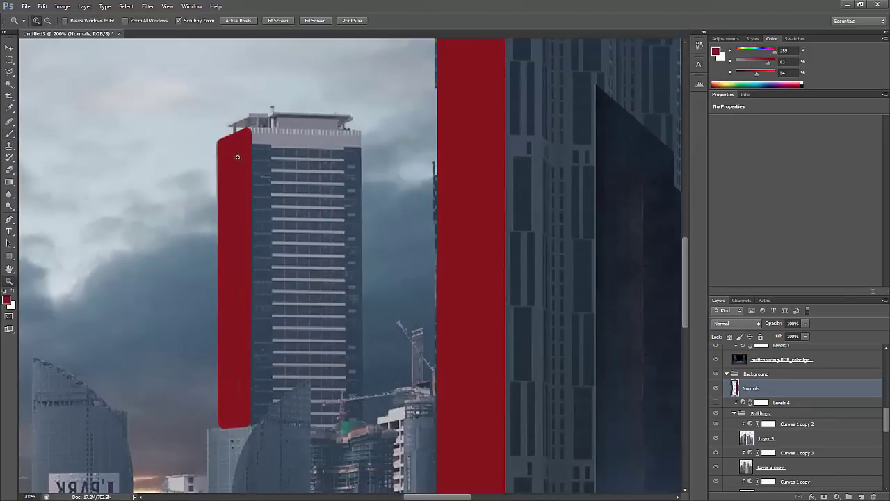
{"action": "left_click_drag", "start_coordinate": [235, 326], "coordinate": [233, 306]}
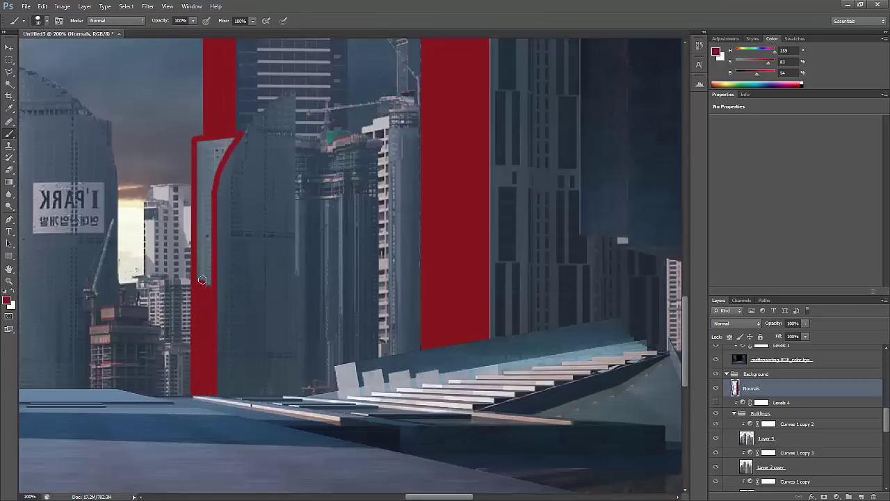
{"action": "mouse_move", "coordinate": [209, 169]}
{"action": "left_mouse_down"}
{"action": "mouse_move", "coordinate": [200, 148]}
{"action": "mouse_move", "coordinate": [218, 135]}
{"action": "left_mouse_up"}
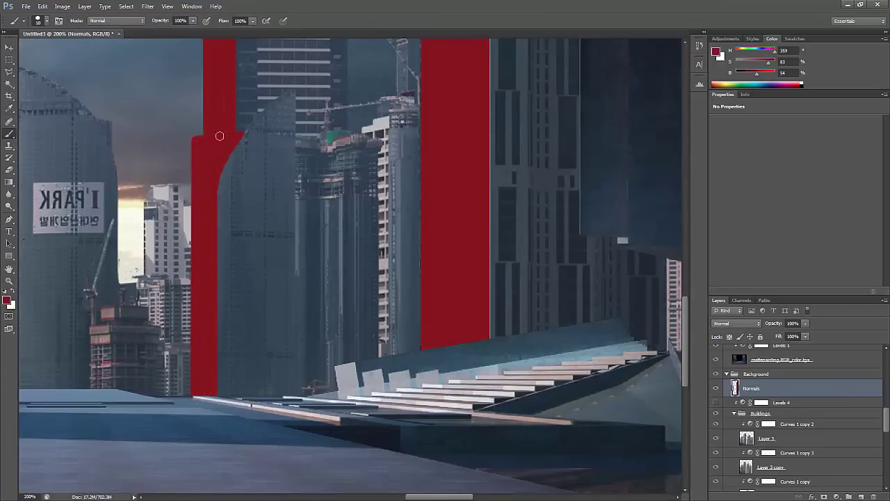
Paint narrow vertical red strips down the left-facing surfaces of the unfinished tower with the green rooftop netting
{"action": "scroll", "coordinate": [219, 135], "scroll_direction": "down", "scroll_amount": 3}
{"action": "scroll", "coordinate": [130, 135], "scroll_direction": "up", "scroll_amount": 4}
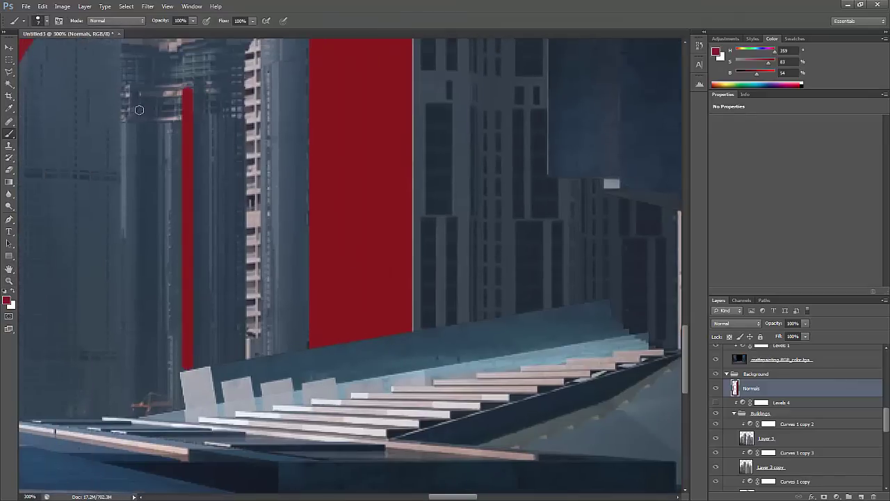
{"action": "left_click", "coordinate": [125, 90]}
{"action": "left_click", "coordinate": [126, 396], "text": "shift"}
{"action": "left_click", "coordinate": [167, 93]}
{"action": "left_click", "coordinate": [167, 402], "text": "shift"}
{"action": "left_click_drag", "start_coordinate": [177, 39], "coordinate": [212, 226]}
{"action": "left_click_drag", "start_coordinate": [213, 226], "coordinate": [216, 254]}
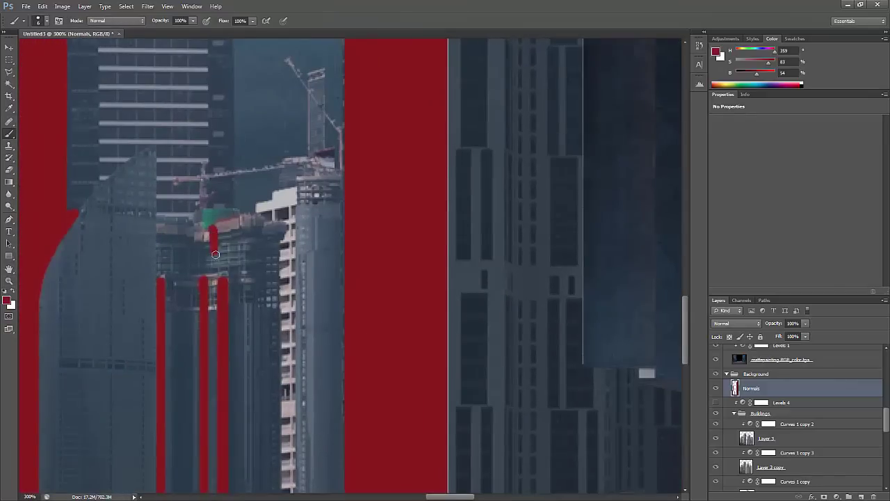
Cover the narrow left face of the dome-topped tower in red from its curved roof to the ground
{"action": "scroll", "coordinate": [224, 229], "scroll_direction": "down", "scroll_amount": 3}
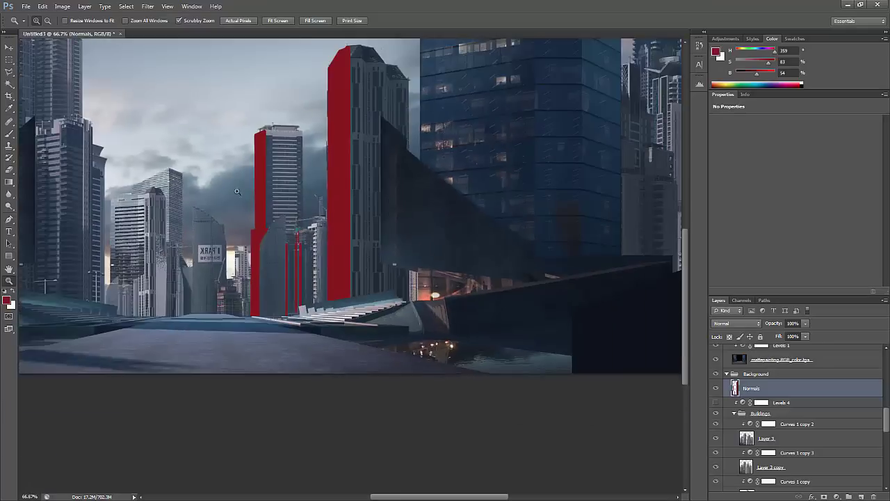
{"action": "left_click", "coordinate": [231, 150]}
{"action": "left_click", "coordinate": [231, 335], "text": "shift"}
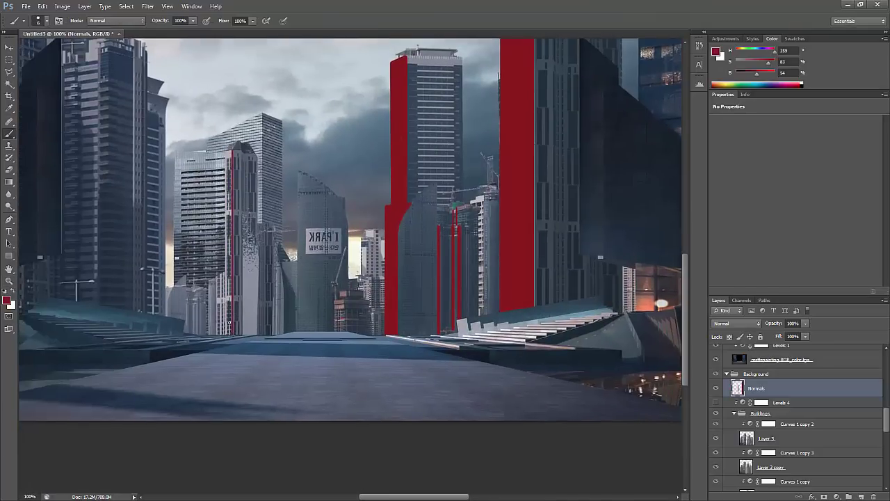
{"action": "left_click", "coordinate": [228, 151], "text": "shift"}
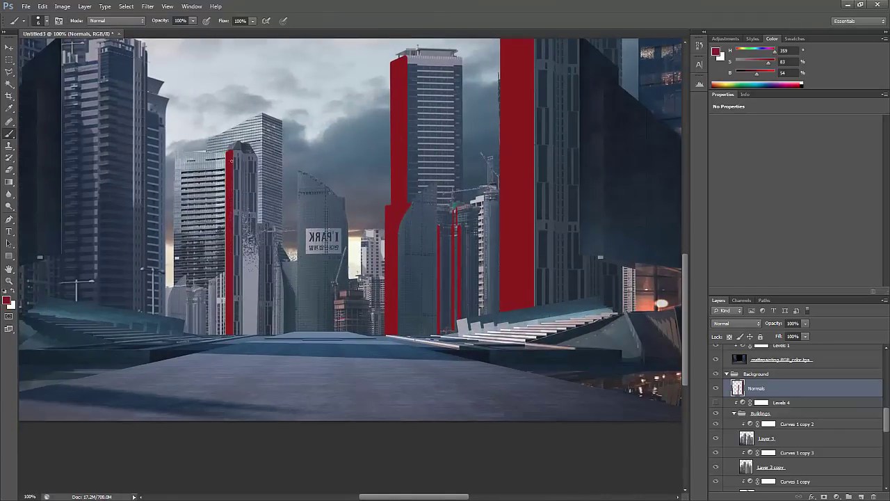
{"action": "scroll", "coordinate": [230, 152], "scroll_direction": "up", "scroll_amount": 2}
{"action": "scroll", "coordinate": [240, 147], "scroll_direction": "down", "scroll_amount": 3}
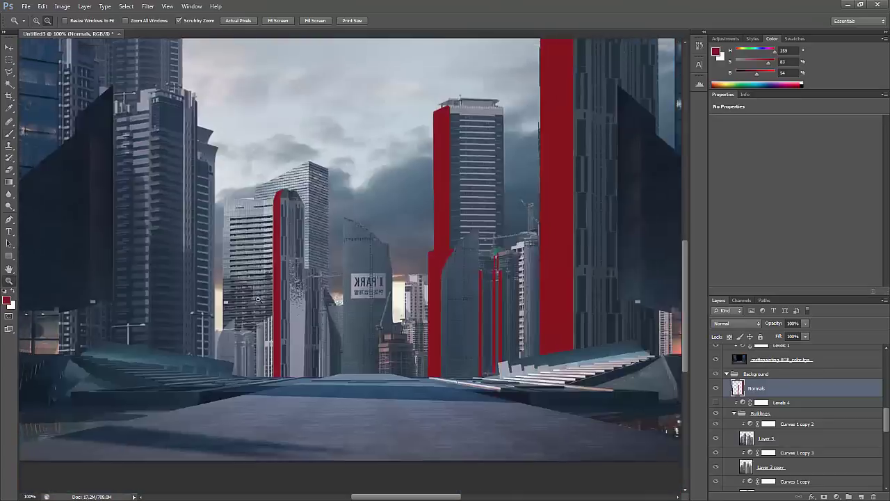
Paint a thin red strip down the left edge of the I'PARK tower
{"action": "scroll", "coordinate": [285, 215], "scroll_direction": "up", "scroll_amount": 1}
{"action": "left_click", "coordinate": [286, 214]}
{"action": "left_click", "coordinate": [285, 359], "text": "shift"}
Fill the left faces of the brick-coloured construction building and the stepped white high-rise behind it with red
{"action": "scroll", "coordinate": [285, 361], "scroll_direction": "up", "scroll_amount": 1}
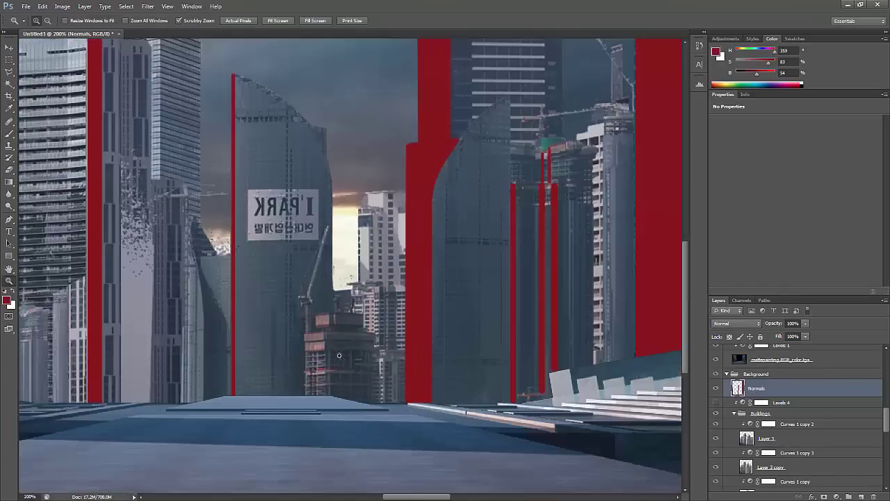
{"action": "left_click", "coordinate": [324, 334]}
{"action": "left_click", "coordinate": [322, 392], "text": "shift"}
{"action": "left_click_drag", "start_coordinate": [306, 337], "coordinate": [314, 372]}
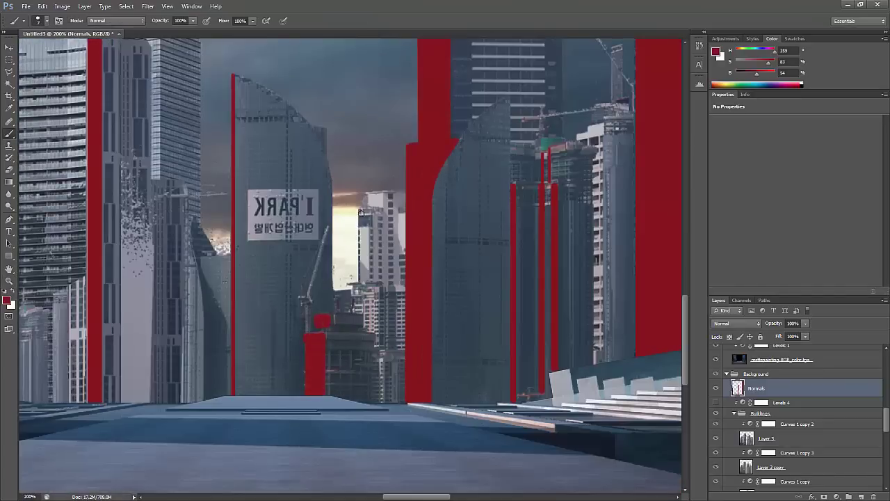
{"action": "mouse_move", "coordinate": [361, 212]}
{"action": "left_mouse_down"}
{"action": "mouse_move", "coordinate": [368, 281]}
{"action": "mouse_move", "coordinate": [382, 195]}
{"action": "mouse_move", "coordinate": [370, 205]}
{"action": "mouse_move", "coordinate": [391, 256]}
{"action": "mouse_move", "coordinate": [376, 291]}
{"action": "mouse_move", "coordinate": [375, 330]}
{"action": "mouse_move", "coordinate": [359, 287]}
{"action": "left_mouse_up"}
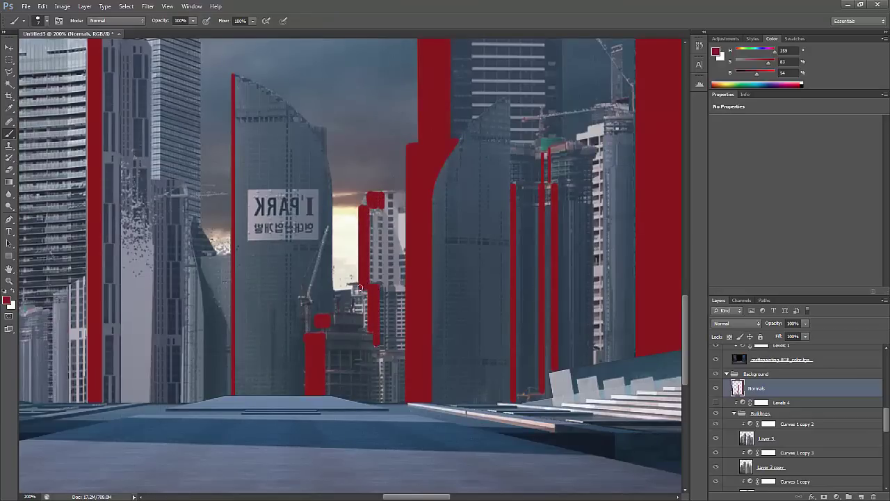
{"action": "mouse_move", "coordinate": [367, 328]}
{"action": "left_mouse_down"}
{"action": "mouse_move", "coordinate": [356, 251]}
{"action": "mouse_move", "coordinate": [371, 324]}
{"action": "mouse_move", "coordinate": [373, 278]}
{"action": "mouse_move", "coordinate": [209, 276]}
{"action": "left_mouse_up"}
Fill the left face of the large tower beside the dark slanted wall with red and add a strip near its right edge
{"action": "key", "text": "z"}
{"action": "left_click", "coordinate": [277, 290]}
{"action": "left_click", "coordinate": [276, 289]}
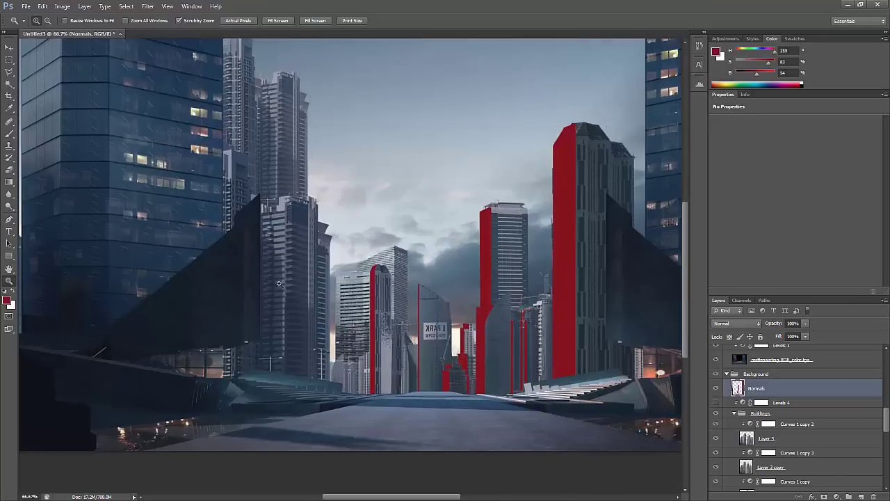
{"action": "key", "text": "b"}
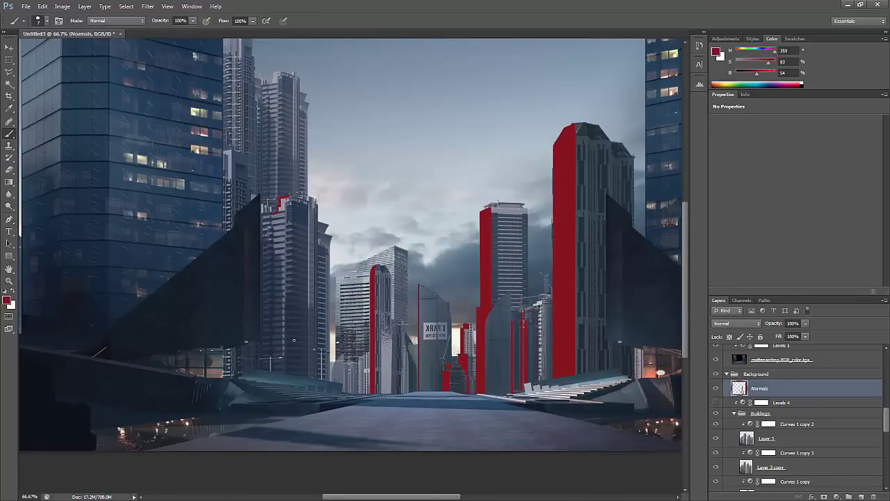
{"action": "left_click_drag", "start_coordinate": [284, 371], "coordinate": [288, 198]}
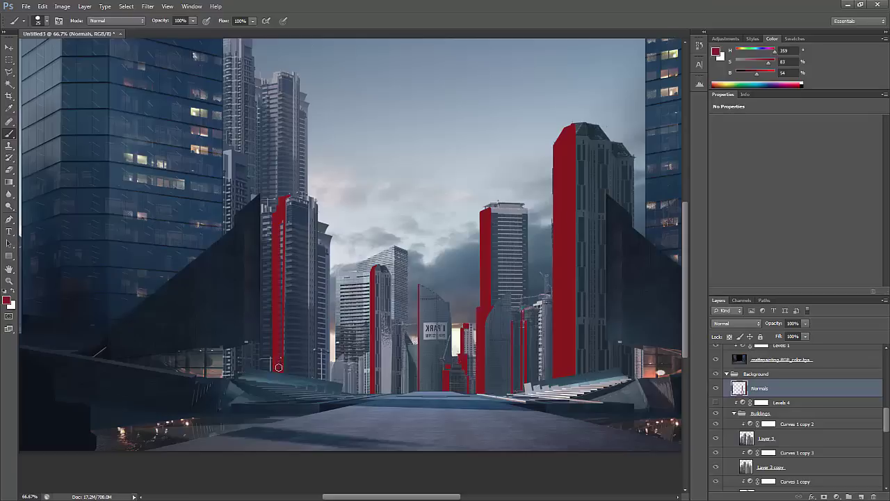
{"action": "left_click_drag", "start_coordinate": [292, 201], "coordinate": [297, 279]}
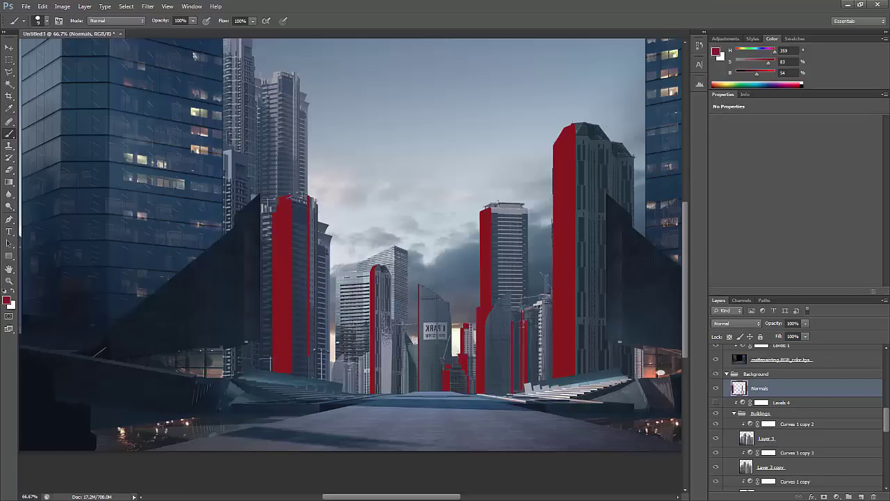
Paint thin red strips along the left edges of the wide balcony tower and the small buildings at its base
{"action": "key", "text": "z"}
{"action": "left_click", "coordinate": [311, 327], "text": "alt"}
{"action": "left_click", "coordinate": [268, 363]}
{"action": "key", "text": "b"}
{"action": "mouse_move", "coordinate": [232, 402]}
{"action": "left_mouse_down"}
{"action": "mouse_move", "coordinate": [232, 298]}
{"action": "mouse_move", "coordinate": [208, 314]}
{"action": "left_mouse_up"}
{"action": "mouse_move", "coordinate": [187, 402]}
{"action": "left_mouse_down"}
{"action": "mouse_move", "coordinate": [182, 316]}
{"action": "mouse_move", "coordinate": [298, 303]}
{"action": "mouse_move", "coordinate": [298, 377]}
{"action": "mouse_move", "coordinate": [282, 142]}
{"action": "left_mouse_up"}
Fill the pale stepped tower next to the far-right dark silhouette with red up to the base of its spire
{"action": "key", "text": "ctrl+0"}
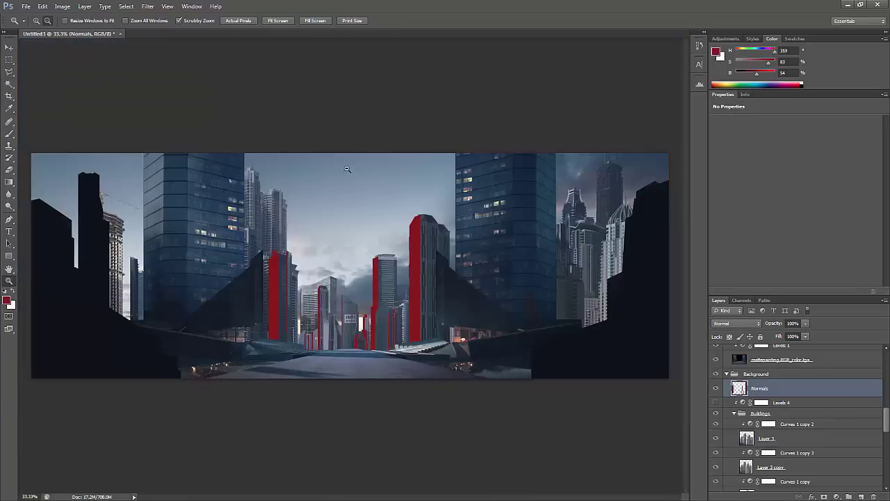
{"action": "scroll", "coordinate": [386, 352], "scroll_direction": "up", "scroll_amount": 4}
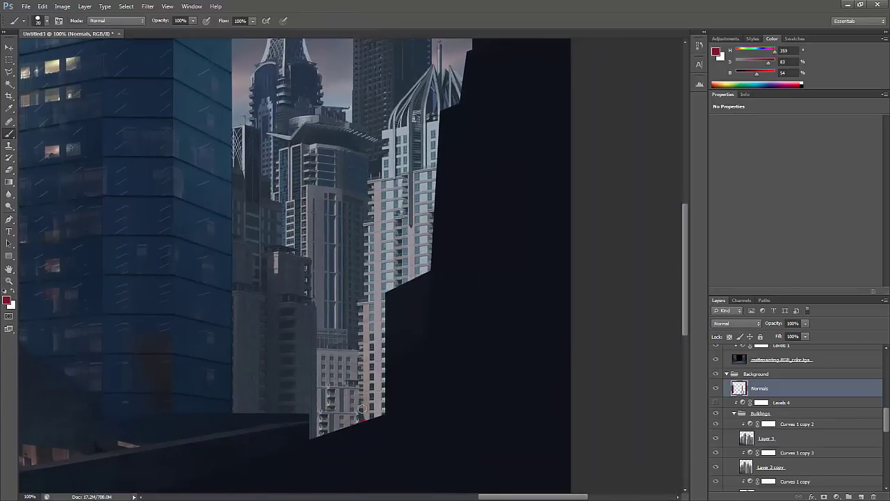
{"action": "mouse_move", "coordinate": [362, 417]}
{"action": "left_mouse_down"}
{"action": "mouse_move", "coordinate": [364, 307]}
{"action": "mouse_move", "coordinate": [371, 433]}
{"action": "mouse_move", "coordinate": [363, 422]}
{"action": "mouse_move", "coordinate": [363, 325]}
{"action": "mouse_move", "coordinate": [388, 398]}
{"action": "mouse_move", "coordinate": [371, 302]}
{"action": "mouse_move", "coordinate": [361, 305]}
{"action": "mouse_move", "coordinate": [369, 301]}
{"action": "mouse_move", "coordinate": [367, 224]}
{"action": "mouse_move", "coordinate": [372, 180]}
{"action": "mouse_move", "coordinate": [378, 220]}
{"action": "mouse_move", "coordinate": [392, 134]}
{"action": "mouse_move", "coordinate": [374, 277]}
{"action": "mouse_move", "coordinate": [389, 216]}
{"action": "mouse_move", "coordinate": [403, 248]}
{"action": "mouse_move", "coordinate": [430, 182]}
{"action": "mouse_move", "coordinate": [380, 209]}
{"action": "left_mouse_up"}
{"action": "key", "text": "z"}
{"action": "left_click", "coordinate": [393, 224], "text": "alt"}
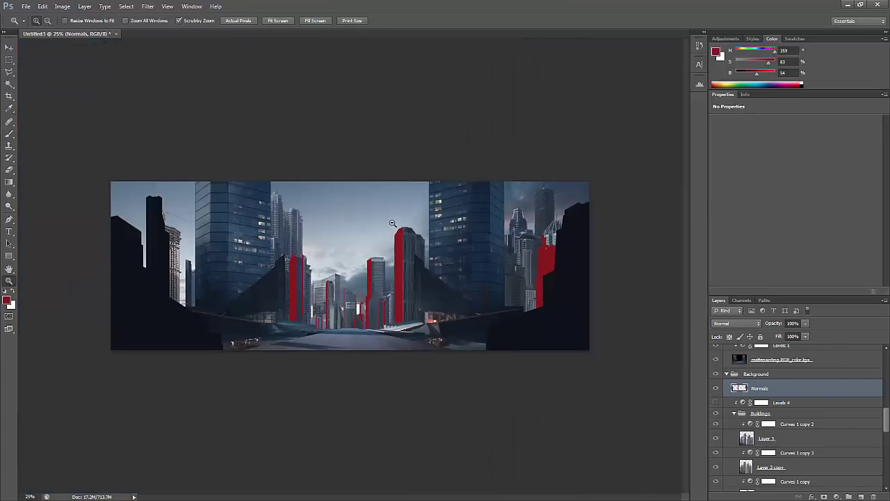
Add a red strip down the outer left edge of the large tower directly behind the dark slanted wall
{"action": "key", "text": "v"}
{"action": "key", "text": "z"}
{"action": "left_click", "coordinate": [439, 263]}
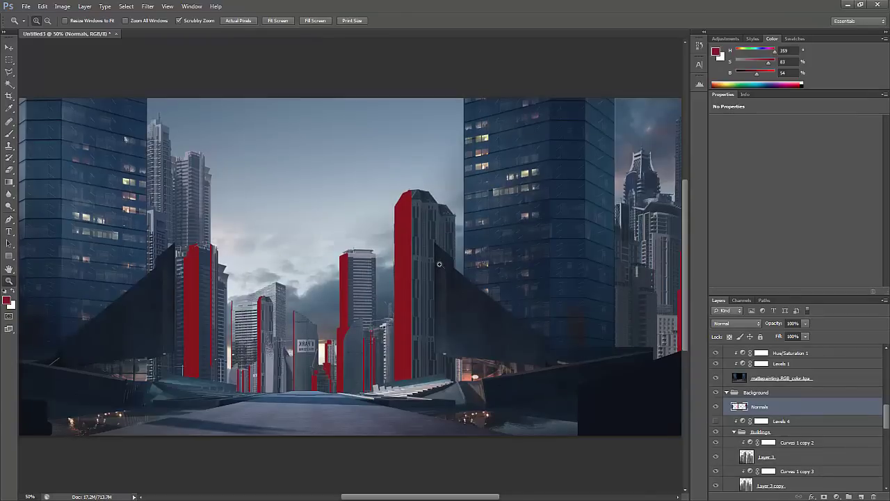
{"action": "left_click", "coordinate": [354, 321]}
{"action": "key", "text": "b"}
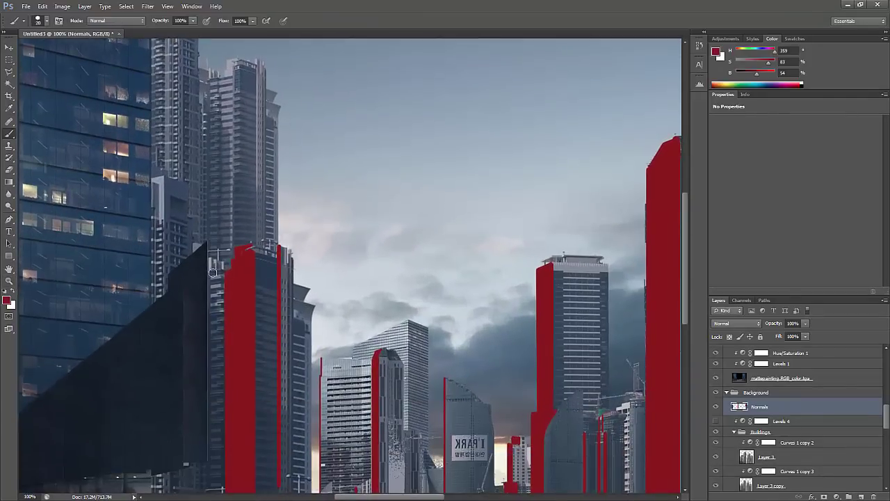
{"action": "left_click_drag", "start_coordinate": [265, 306], "coordinate": [281, 140]}
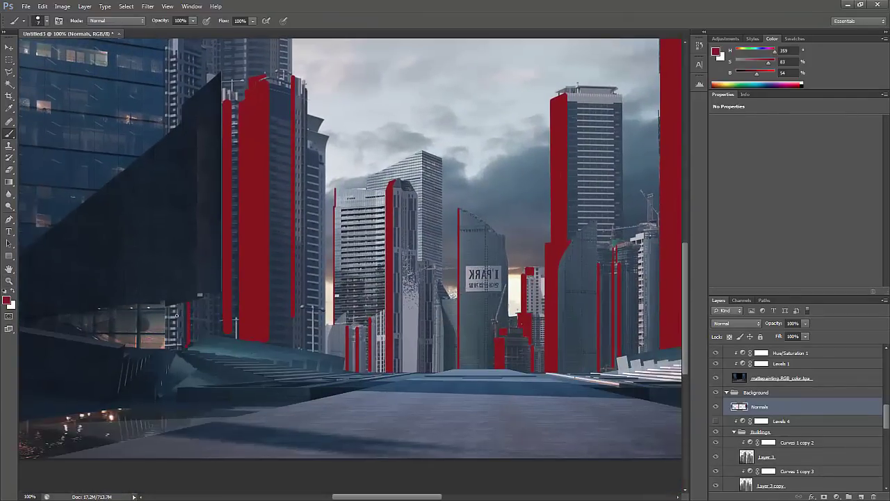
Paint a vertical red strip on the left edge of the shorter block between the blue glass building and the slanted wall
{"action": "scroll", "coordinate": [169, 325], "scroll_direction": "up", "scroll_amount": 5}
{"action": "key", "text": "h"}
{"action": "left_click_drag", "start_coordinate": [169, 325], "coordinate": [263, 263]}
{"action": "left_click", "coordinate": [238, 184], "text": "shift"}
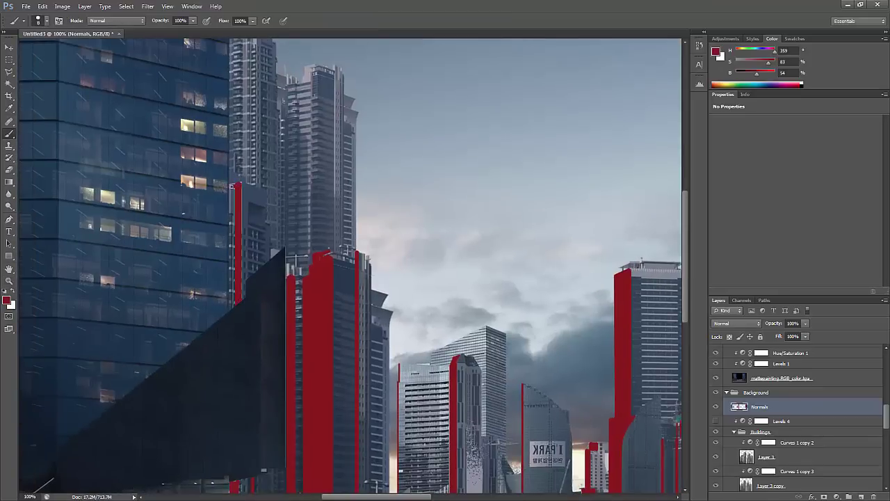
Paint the left-facing surfaces of the tall antenna-topped tower beside the blue glass building red
{"action": "mouse_move", "coordinate": [232, 185]}
{"action": "left_mouse_down"}
{"action": "mouse_move", "coordinate": [241, 320]}
{"action": "mouse_move", "coordinate": [243, 183]}
{"action": "mouse_move", "coordinate": [248, 357]}
{"action": "mouse_move", "coordinate": [244, 183]}
{"action": "mouse_move", "coordinate": [237, 352]}
{"action": "left_mouse_up"}
{"action": "key", "text": "ctrl+z"}
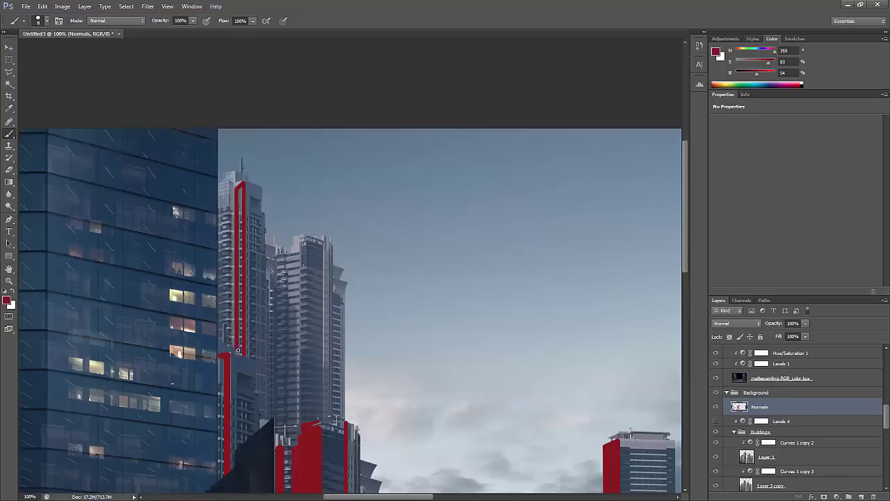
{"action": "left_click", "coordinate": [233, 184], "text": "shift"}
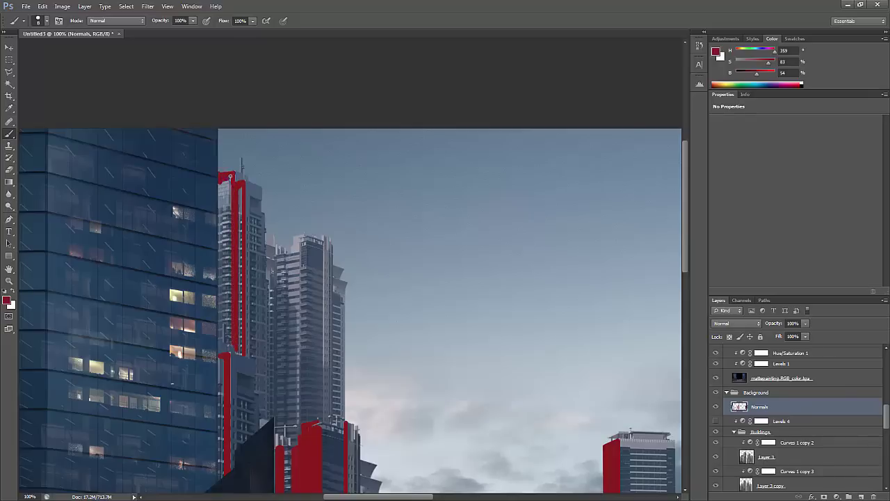
{"action": "left_click_drag", "start_coordinate": [230, 176], "coordinate": [231, 339]}
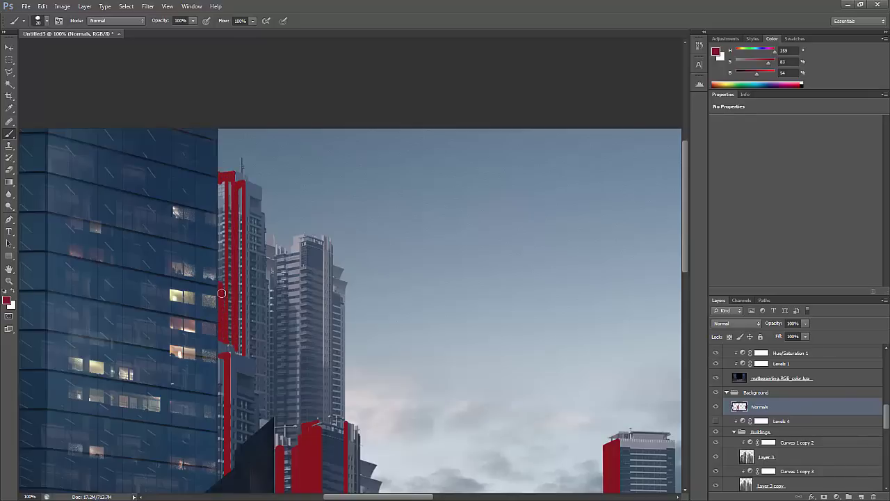
Paint vertical red strips down the left-facing surfaces of the second tall tower, from its roof to the building below
{"action": "mouse_move", "coordinate": [247, 203]}
{"action": "left_mouse_down"}
{"action": "mouse_move", "coordinate": [289, 257]}
{"action": "mouse_move", "coordinate": [298, 348]}
{"action": "left_mouse_up"}
{"action": "key", "text": "ctrl+z"}
{"action": "left_click_drag", "start_coordinate": [291, 253], "coordinate": [297, 428]}
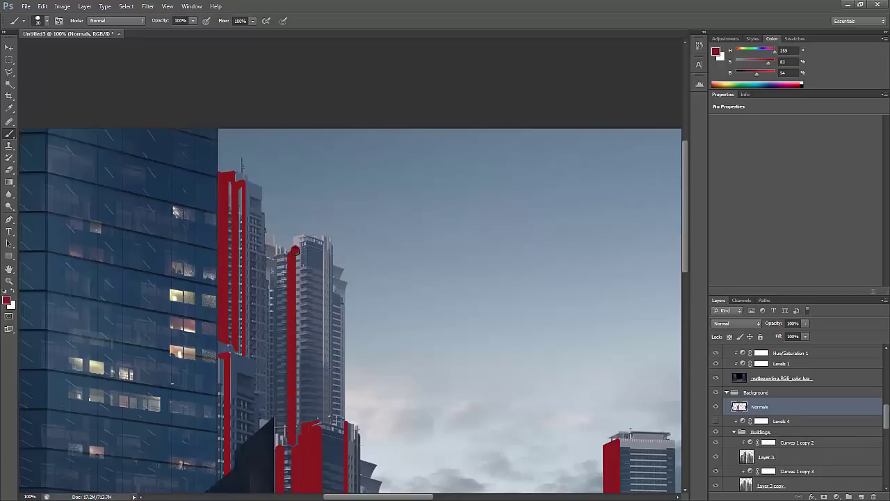
{"action": "left_click", "coordinate": [295, 247], "text": "shift"}
{"action": "left_click", "coordinate": [281, 263]}
{"action": "left_click", "coordinate": [288, 421], "text": "shift"}
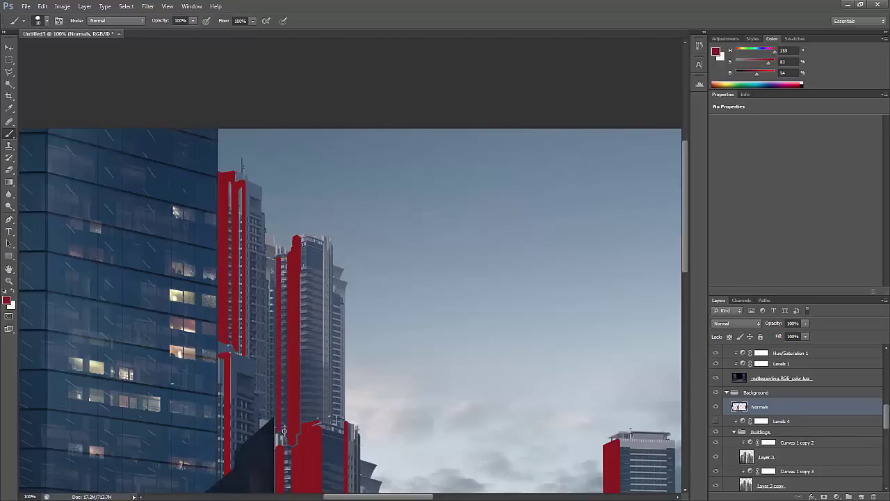
{"action": "left_click", "coordinate": [304, 241]}
{"action": "left_click", "coordinate": [304, 420], "text": "shift"}
Outline the left face of the slant-roofed tower behind the dome-topped one in red and start filling it
{"action": "scroll", "coordinate": [347, 284], "scroll_direction": "down", "scroll_amount": 5}
{"action": "key", "text": "ctrl+plus"}
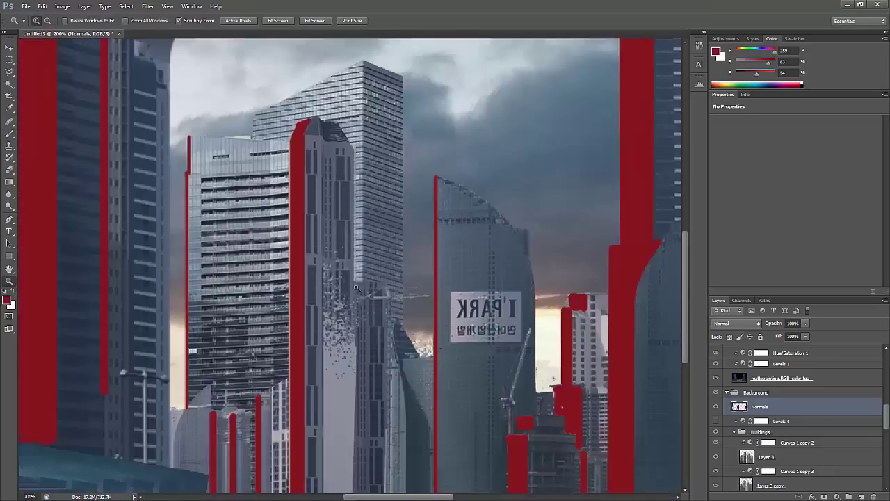
{"action": "scroll", "coordinate": [347, 285], "scroll_direction": "up", "scroll_amount": 2}
{"action": "left_click", "coordinate": [339, 359]}
{"action": "left_click", "coordinate": [340, 159], "text": "shift"}
{"action": "left_click", "coordinate": [237, 199], "text": "shift"}
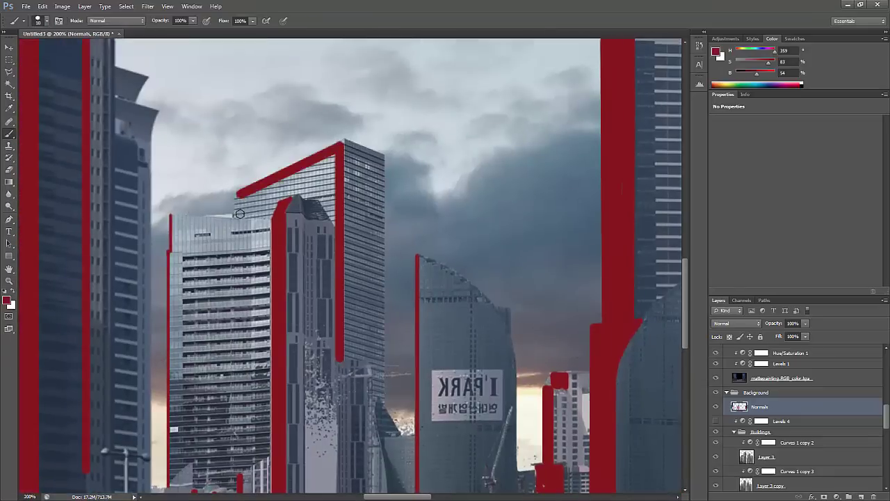
{"action": "mouse_move", "coordinate": [237, 201]}
{"action": "left_mouse_down"}
{"action": "mouse_move", "coordinate": [279, 198]}
{"action": "mouse_move", "coordinate": [301, 181]}
{"action": "mouse_move", "coordinate": [295, 177]}
{"action": "mouse_move", "coordinate": [330, 210]}
{"action": "mouse_move", "coordinate": [309, 174]}
{"action": "left_mouse_up"}
Paint the left face and protruding balcony edges of the low grey block beside the blue glass building red
{"action": "key", "text": "z"}
{"action": "key", "text": "ctrl+0"}
{"action": "left_click", "coordinate": [377, 375]}
{"action": "left_click", "coordinate": [378, 376]}
{"action": "key", "text": "b"}
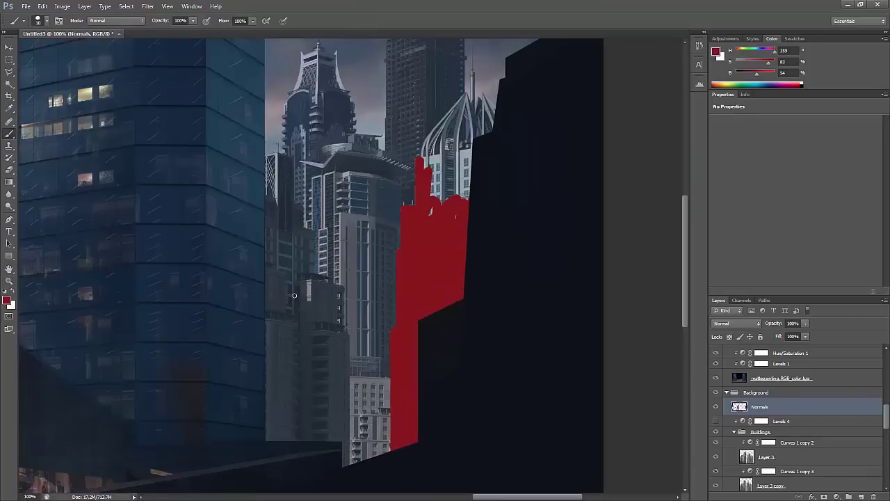
{"action": "left_click", "coordinate": [311, 281]}
{"action": "left_click", "coordinate": [312, 436], "text": "shift"}
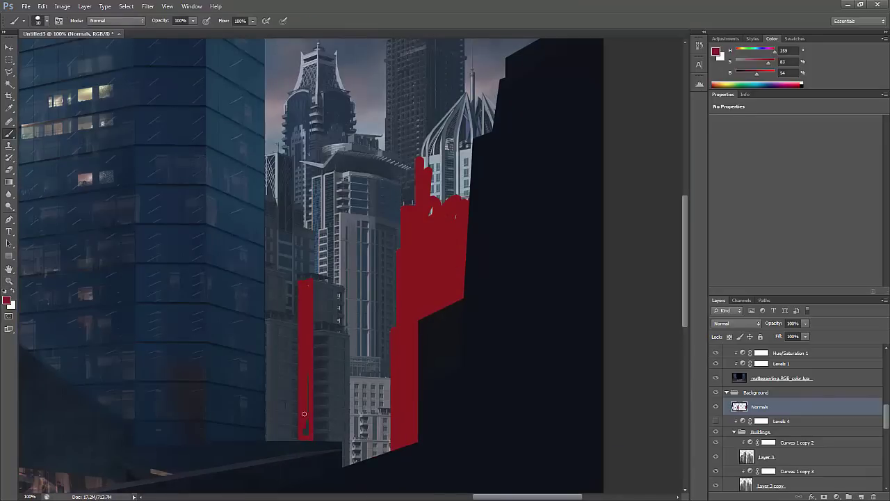
{"action": "left_click_drag", "start_coordinate": [311, 335], "coordinate": [306, 365]}
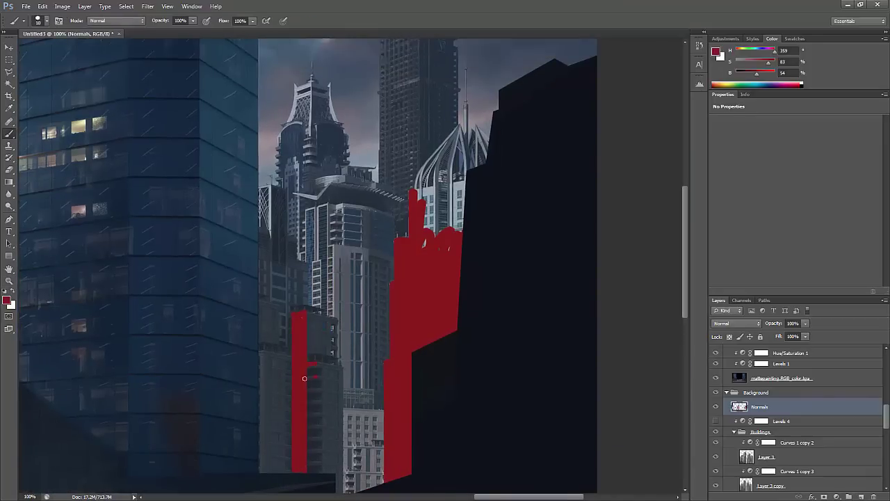
{"action": "left_click_drag", "start_coordinate": [313, 438], "coordinate": [318, 362]}
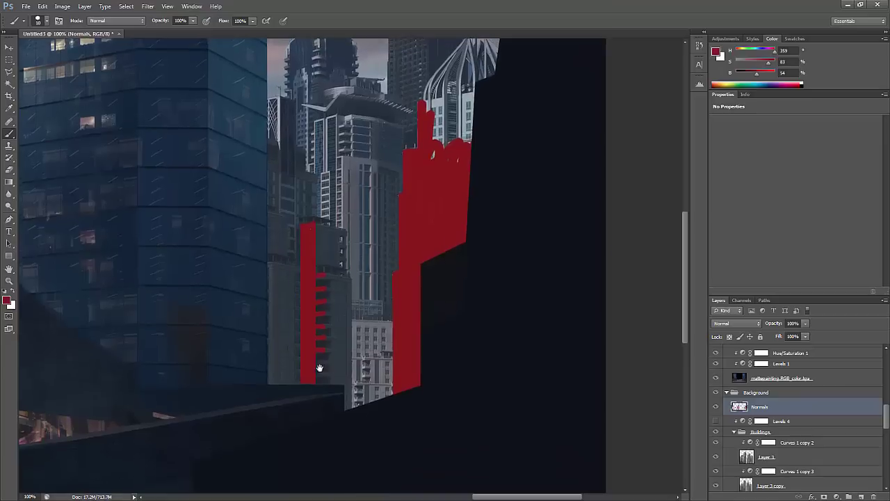
Outline the left face of the disc-roofed tower in red and paint its balcony ends and corner strip
{"action": "left_click_drag", "start_coordinate": [367, 288], "coordinate": [384, 389]}
{"action": "left_click", "coordinate": [349, 340]}
{"action": "left_click", "coordinate": [350, 266], "text": "shift"}
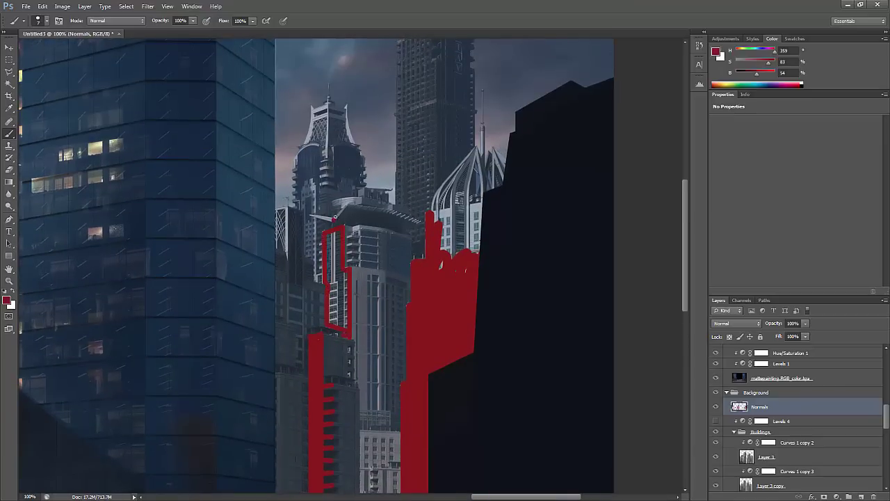
{"action": "left_click", "coordinate": [349, 238]}
{"action": "scroll", "coordinate": [351, 239], "scroll_direction": "up", "scroll_amount": 2}
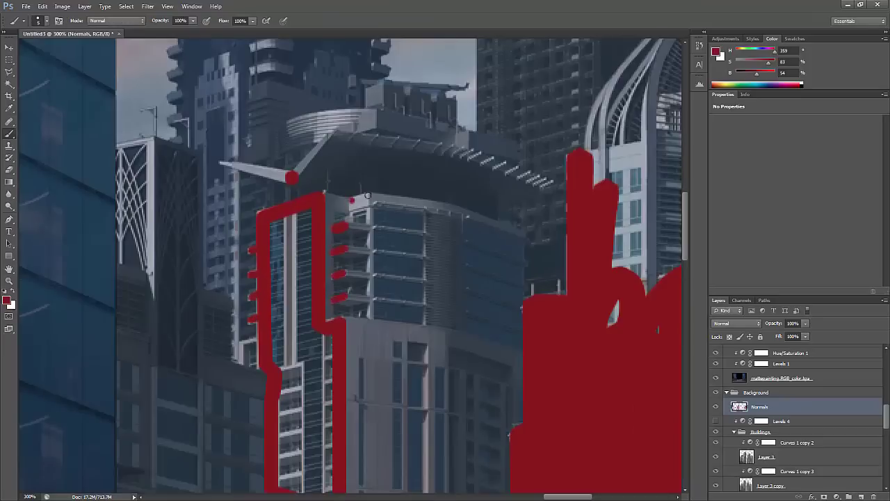
{"action": "left_click_drag", "start_coordinate": [368, 196], "coordinate": [368, 321]}
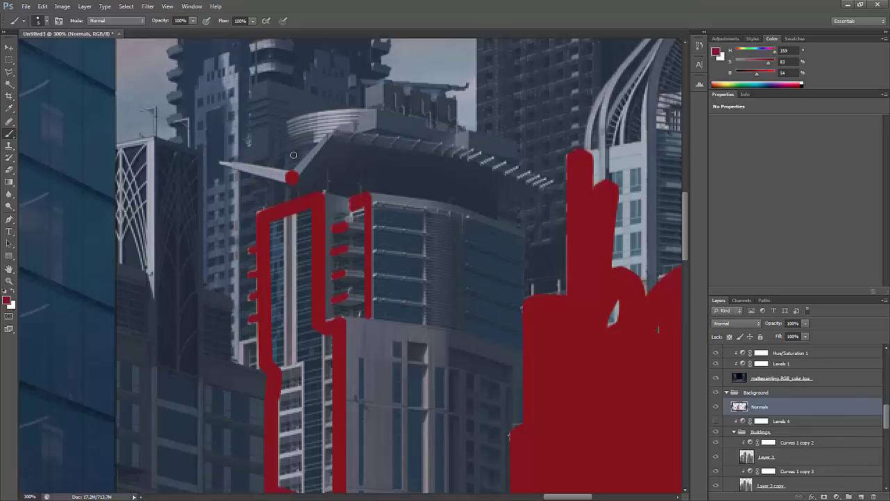
Select the pointed roof overhang of the disc-roofed tower with a polygonal outline and fill it red
{"action": "key", "text": "l"}
{"action": "left_click", "coordinate": [293, 178]}
{"action": "key", "text": "h"}
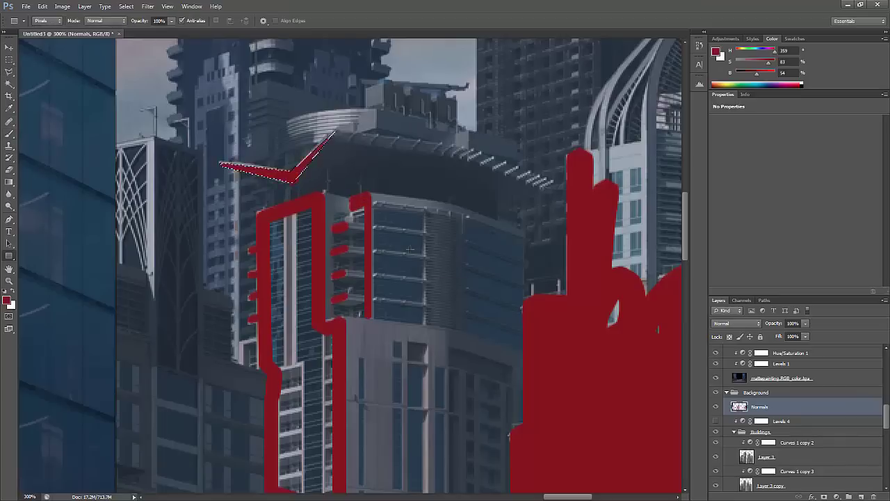
{"action": "left_click_drag", "start_coordinate": [292, 178], "coordinate": [425, 233]}
{"action": "scroll", "coordinate": [425, 233], "scroll_direction": "down", "scroll_amount": 3}
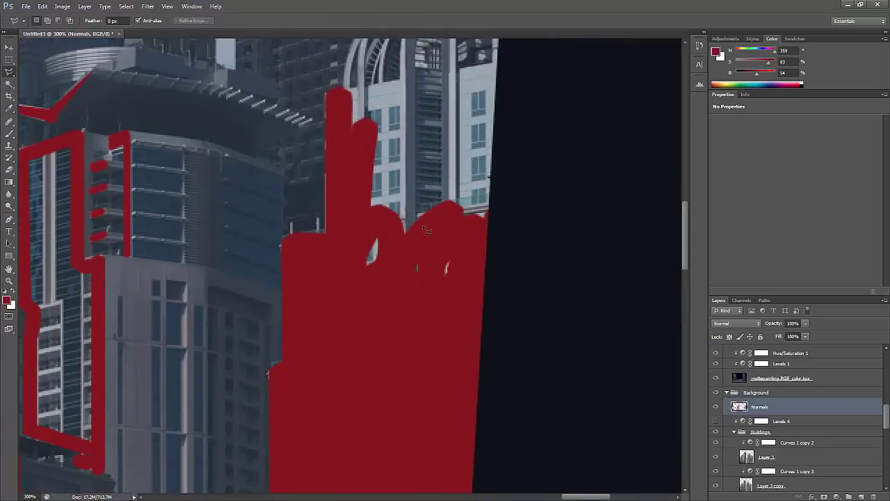
Paint the left-facing walls below the ribbed dome red, leaving the dark recess between them unpainted
{"action": "key", "text": "m"}
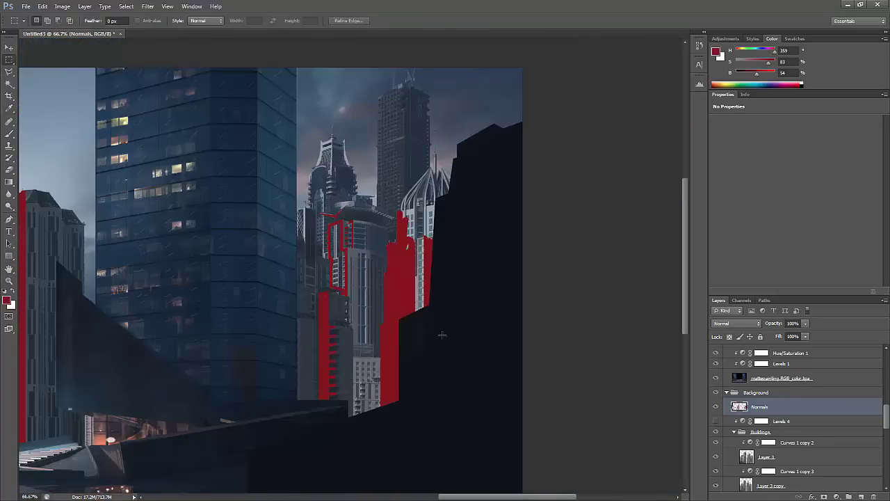
{"action": "key", "text": "b"}
{"action": "scroll", "coordinate": [430, 233], "scroll_direction": "up", "scroll_amount": 2}
{"action": "mouse_move", "coordinate": [374, 260]}
{"action": "left_mouse_down"}
{"action": "mouse_move", "coordinate": [370, 377]}
{"action": "mouse_move", "coordinate": [362, 306]}
{"action": "left_mouse_up"}
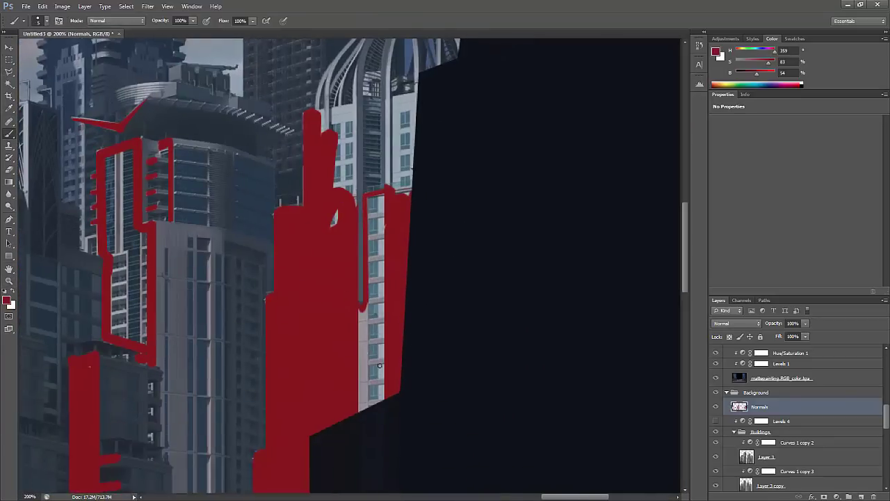
{"action": "mouse_move", "coordinate": [366, 407]}
{"action": "left_mouse_down"}
{"action": "mouse_move", "coordinate": [382, 218]}
{"action": "mouse_move", "coordinate": [348, 220]}
{"action": "left_mouse_up"}
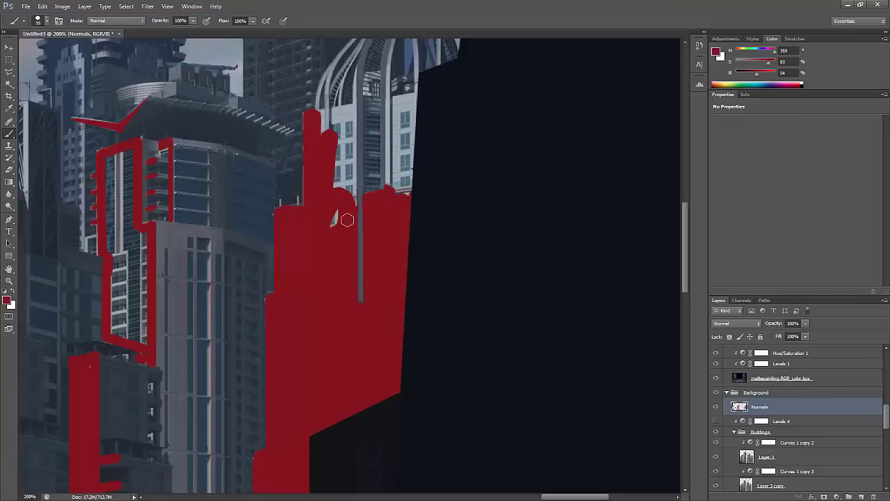
{"action": "mouse_move", "coordinate": [355, 114]}
{"action": "left_mouse_down"}
{"action": "mouse_move", "coordinate": [326, 117]}
{"action": "mouse_move", "coordinate": [343, 160]}
{"action": "left_mouse_up"}
{"action": "left_click_drag", "start_coordinate": [393, 105], "coordinate": [402, 188]}
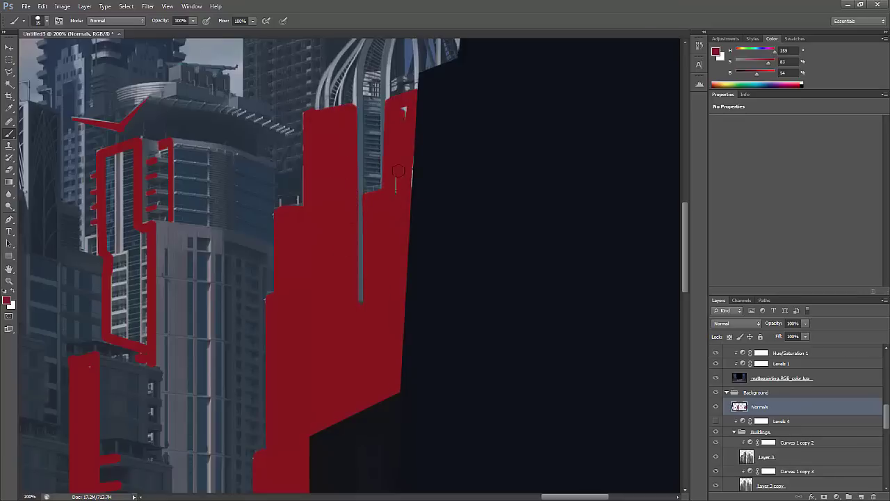
Invert the Normals layer's colours and sample the resulting cyan as the brush colour
{"action": "key", "text": "ctrl+i"}
{"action": "left_click", "coordinate": [716, 406], "text": "alt"}
{"action": "left_click", "coordinate": [329, 235], "text": "alt"}
{"action": "left_click", "coordinate": [717, 406], "text": "alt"}
{"action": "scroll", "coordinate": [357, 334], "scroll_direction": "up", "scroll_amount": 5}
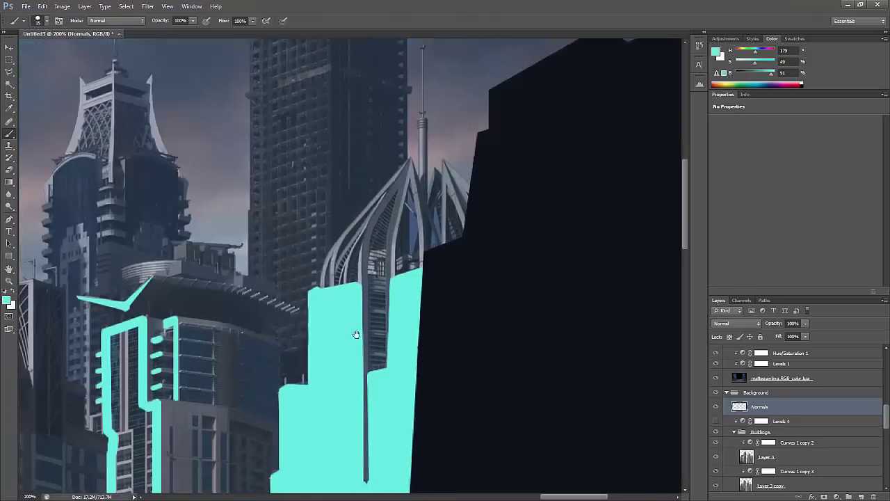
Paint the curved ribs of the domed tower's crown cyan
{"action": "key", "text": "b"}
{"action": "mouse_move", "coordinate": [393, 316]}
{"action": "left_mouse_down"}
{"action": "mouse_move", "coordinate": [393, 276]}
{"action": "mouse_move", "coordinate": [411, 197]}
{"action": "mouse_move", "coordinate": [423, 295]}
{"action": "left_mouse_up"}
{"action": "left_click_drag", "start_coordinate": [445, 278], "coordinate": [471, 266]}
{"action": "mouse_move", "coordinate": [363, 318]}
{"action": "left_mouse_down"}
{"action": "mouse_move", "coordinate": [361, 282]}
{"action": "mouse_move", "coordinate": [402, 205]}
{"action": "mouse_move", "coordinate": [334, 293]}
{"action": "left_mouse_up"}
{"action": "key", "text": "h"}
{"action": "left_click_drag", "start_coordinate": [369, 261], "coordinate": [358, 276]}
Fill the outlined left face of the disc-roofed tower cyan and paint a vertical strip down its lower facade
{"action": "mouse_move", "coordinate": [247, 426]}
{"action": "left_mouse_down"}
{"action": "mouse_move", "coordinate": [240, 369]}
{"action": "mouse_move", "coordinate": [237, 415]}
{"action": "mouse_move", "coordinate": [221, 344]}
{"action": "mouse_move", "coordinate": [251, 311]}
{"action": "mouse_move", "coordinate": [236, 293]}
{"action": "mouse_move", "coordinate": [234, 231]}
{"action": "mouse_move", "coordinate": [216, 237]}
{"action": "mouse_move", "coordinate": [222, 306]}
{"action": "left_mouse_up"}
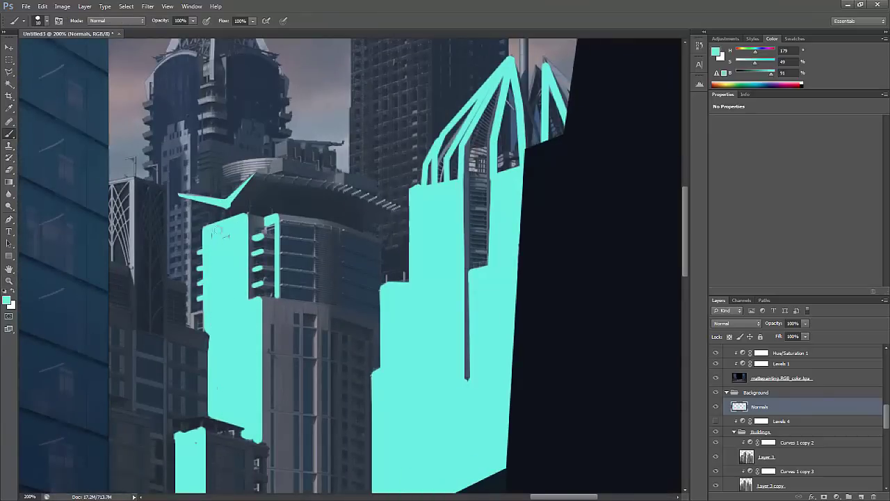
{"action": "mouse_move", "coordinate": [341, 347]}
{"action": "left_mouse_down"}
{"action": "mouse_move", "coordinate": [322, 239]}
{"action": "mouse_move", "coordinate": [270, 218]}
{"action": "left_mouse_up"}
{"action": "left_click", "coordinate": [299, 211]}
{"action": "left_click", "coordinate": [299, 451], "text": "shift"}
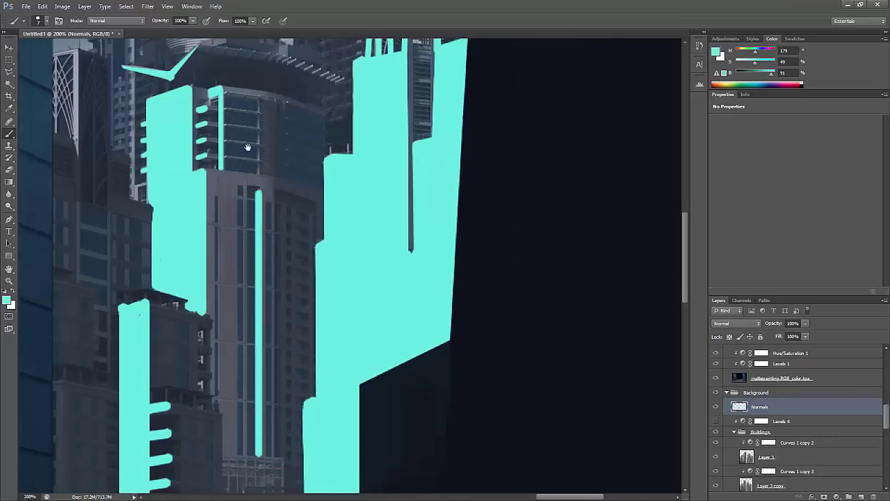
Dab cyan on the left-facing balcony edges of the pale low building below the disc-roofed tower
{"action": "mouse_move", "coordinate": [248, 148]}
{"action": "left_mouse_down"}
{"action": "mouse_move", "coordinate": [338, 320]}
{"action": "mouse_move", "coordinate": [349, 98]}
{"action": "left_mouse_up"}
{"action": "left_click", "coordinate": [328, 368]}
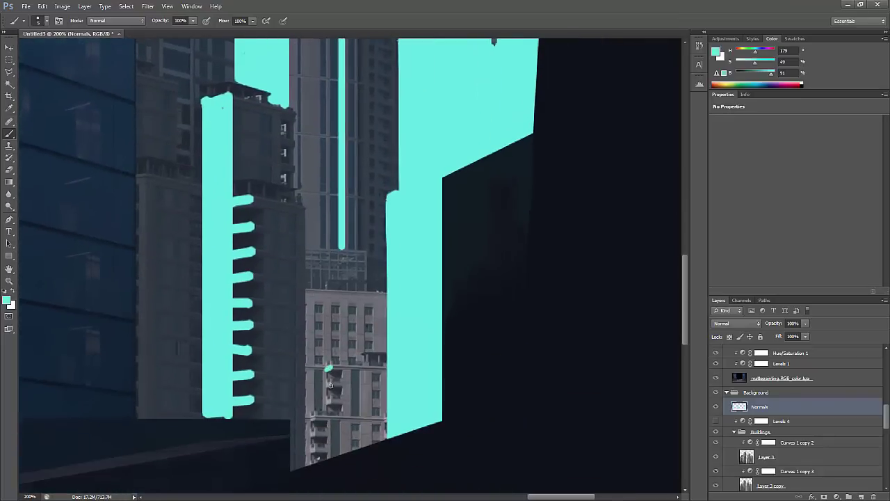
{"action": "mouse_move", "coordinate": [315, 430]}
{"action": "left_mouse_down"}
{"action": "mouse_move", "coordinate": [338, 249]}
{"action": "mouse_move", "coordinate": [327, 251]}
{"action": "left_mouse_up"}
Paint a narrow vertical cyan strip on the grey block directly against the blue glass building's edge
{"action": "left_click", "coordinate": [236, 175]}
{"action": "left_click", "coordinate": [237, 419], "text": "shift"}
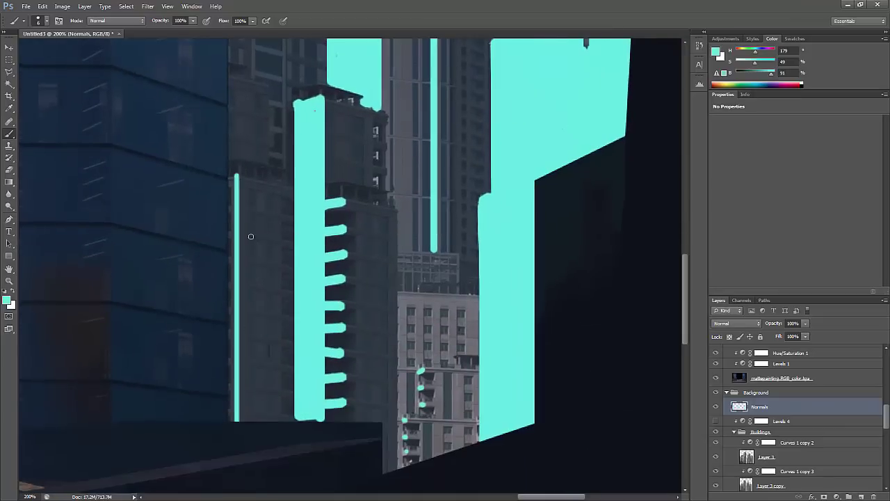
{"action": "left_click", "coordinate": [230, 178]}
{"action": "left_click", "coordinate": [230, 393], "text": "shift"}
{"action": "left_click", "coordinate": [233, 420]}
{"action": "left_click", "coordinate": [233, 179], "text": "shift"}
Paint the left face of the lattice-fronted tower beside the blue glass building cyan
{"action": "left_click_drag", "start_coordinate": [234, 165], "coordinate": [318, 132]}
{"action": "left_click", "coordinate": [342, 356]}
{"action": "left_click", "coordinate": [341, 128], "text": "shift"}
{"action": "mouse_move", "coordinate": [332, 212]}
{"action": "left_mouse_down"}
{"action": "mouse_move", "coordinate": [325, 156]}
{"action": "mouse_move", "coordinate": [354, 320]}
{"action": "left_mouse_up"}
Outline the left face of the tall dark skyscraper behind the domed tower in cyan, including its stepped roofline
{"action": "left_click_drag", "start_coordinate": [362, 174], "coordinate": [174, 292]}
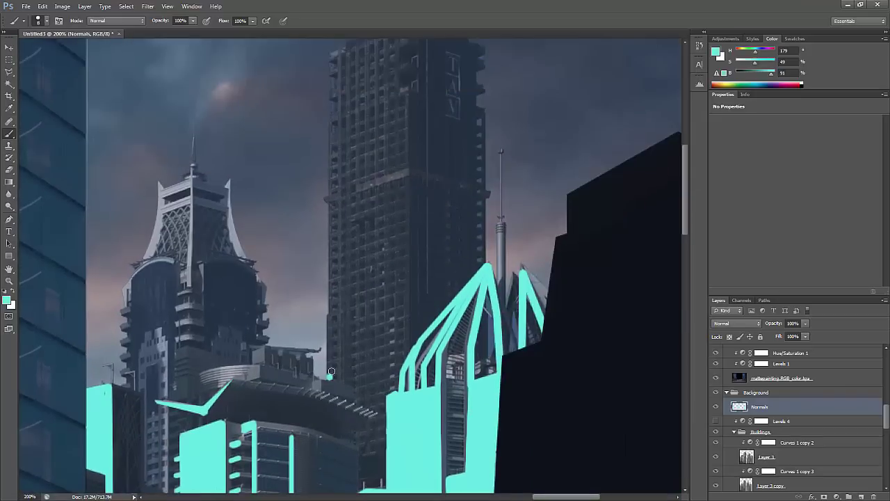
{"action": "left_click_drag", "start_coordinate": [348, 209], "coordinate": [313, 264]}
{"action": "left_click", "coordinate": [319, 434]}
{"action": "left_click", "coordinate": [319, 108], "text": "shift"}
{"action": "left_click_drag", "start_coordinate": [336, 106], "coordinate": [331, 112]}
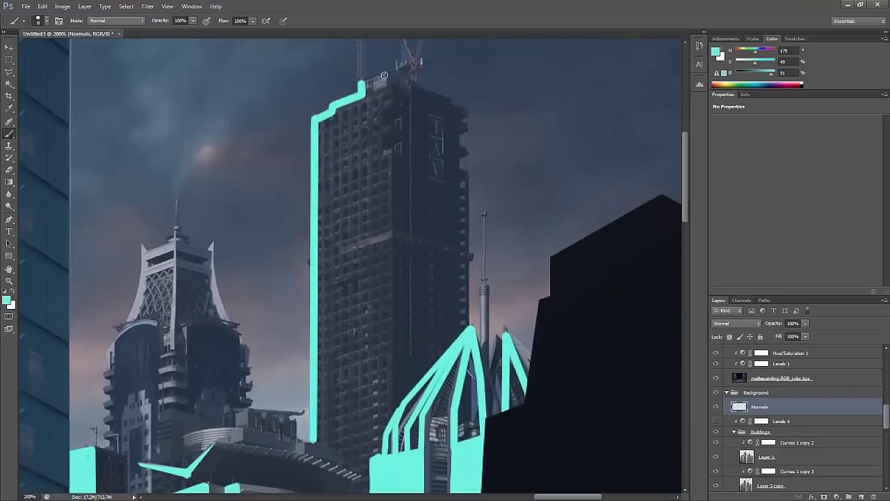
{"action": "left_click_drag", "start_coordinate": [398, 255], "coordinate": [391, 127]}
{"action": "left_click", "coordinate": [383, 292]}
{"action": "left_click", "coordinate": [384, 40], "text": "shift"}
{"action": "mouse_move", "coordinate": [310, 314]}
{"action": "left_mouse_down"}
{"action": "mouse_move", "coordinate": [337, 328]}
{"action": "mouse_move", "coordinate": [358, 359]}
{"action": "mouse_move", "coordinate": [345, 431]}
{"action": "mouse_move", "coordinate": [346, 400]}
{"action": "mouse_move", "coordinate": [360, 382]}
{"action": "mouse_move", "coordinate": [347, 370]}
{"action": "mouse_move", "coordinate": [370, 286]}
{"action": "mouse_move", "coordinate": [361, 322]}
{"action": "mouse_move", "coordinate": [340, 327]}
{"action": "mouse_move", "coordinate": [322, 310]}
{"action": "mouse_move", "coordinate": [339, 322]}
{"action": "mouse_move", "coordinate": [355, 306]}
{"action": "mouse_move", "coordinate": [312, 299]}
{"action": "left_mouse_up"}
Fill the outlined left face of the tall dark skyscraper solid cyan down to the buildings below it
{"action": "key", "text": "z"}
{"action": "left_click_drag", "start_coordinate": [431, 317], "coordinate": [341, 316]}
{"action": "left_click_drag", "start_coordinate": [313, 348], "coordinate": [354, 355]}
{"action": "key", "text": "b"}
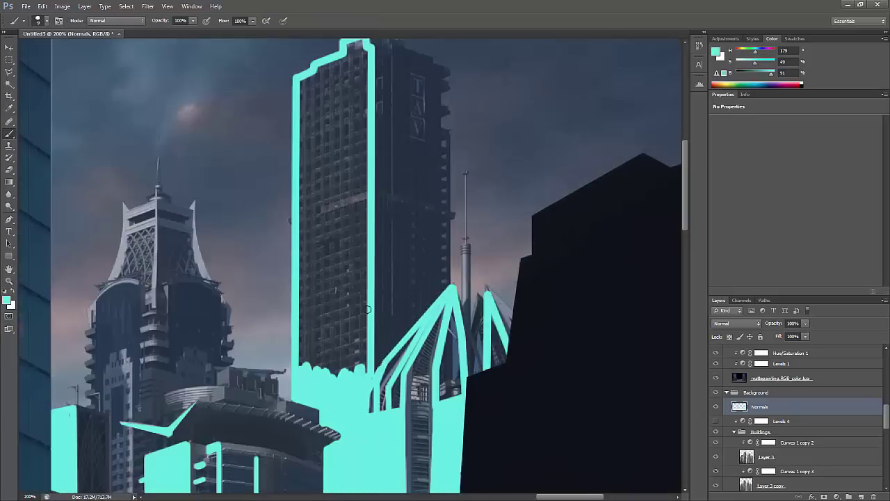
{"action": "mouse_move", "coordinate": [363, 62]}
{"action": "left_mouse_down"}
{"action": "mouse_move", "coordinate": [310, 87]}
{"action": "mouse_move", "coordinate": [309, 364]}
{"action": "mouse_move", "coordinate": [328, 361]}
{"action": "left_mouse_up"}
{"action": "left_click_drag", "start_coordinate": [330, 83], "coordinate": [341, 81]}
Paint the left side of the horn-topped tower cyan, from its crown down to the buildings in front of it
{"action": "left_click_drag", "start_coordinate": [206, 328], "coordinate": [228, 188]}
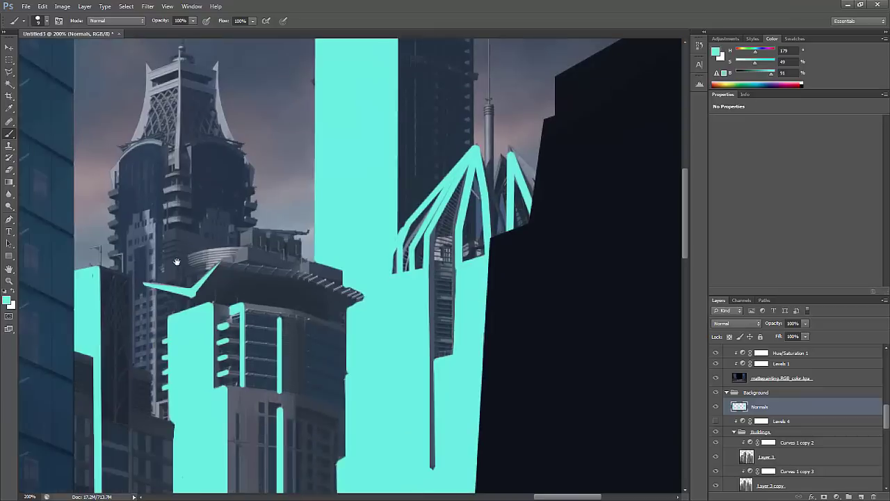
{"action": "mouse_move", "coordinate": [174, 226]}
{"action": "left_mouse_down"}
{"action": "mouse_move", "coordinate": [174, 66]}
{"action": "mouse_move", "coordinate": [148, 76]}
{"action": "mouse_move", "coordinate": [132, 148]}
{"action": "mouse_move", "coordinate": [160, 150]}
{"action": "mouse_move", "coordinate": [118, 169]}
{"action": "left_mouse_up"}
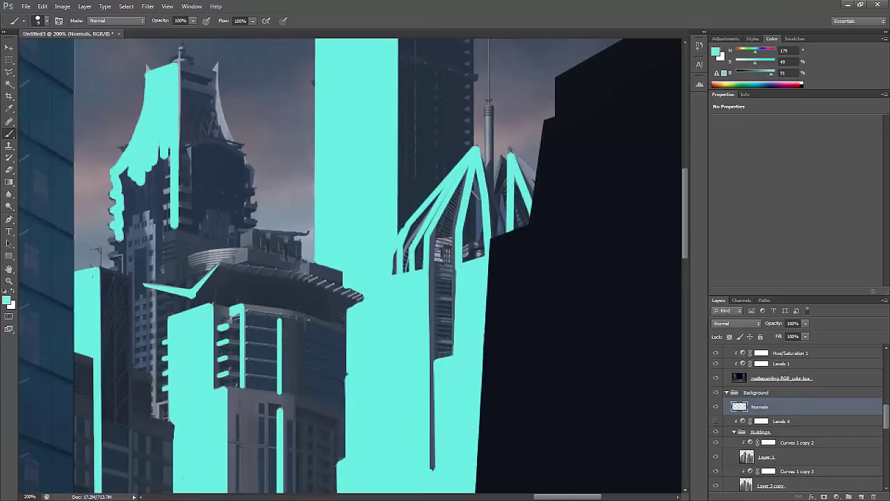
{"action": "mouse_move", "coordinate": [132, 273]}
{"action": "left_mouse_down"}
{"action": "mouse_move", "coordinate": [154, 415]}
{"action": "mouse_move", "coordinate": [145, 294]}
{"action": "mouse_move", "coordinate": [172, 225]}
{"action": "mouse_move", "coordinate": [157, 160]}
{"action": "mouse_move", "coordinate": [124, 176]}
{"action": "mouse_move", "coordinate": [140, 254]}
{"action": "mouse_move", "coordinate": [160, 224]}
{"action": "mouse_move", "coordinate": [131, 236]}
{"action": "left_mouse_up"}
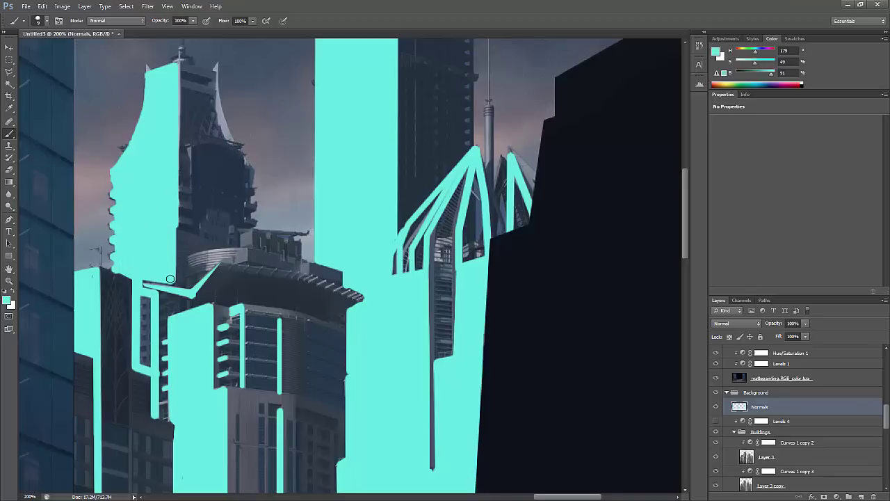
{"action": "left_click_drag", "start_coordinate": [142, 277], "coordinate": [148, 366]}
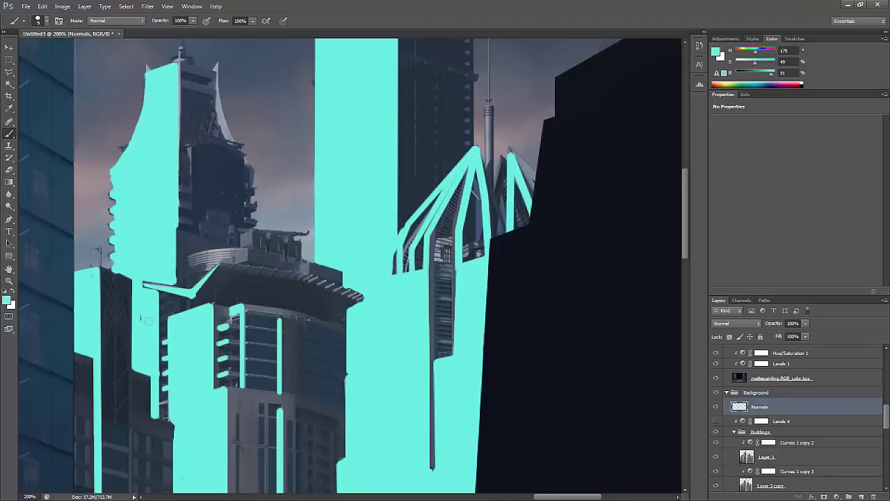
Paint a vertical cyan strip along the left side of the crane-topped tower near the centre of the skyline
{"action": "key", "text": "z"}
{"action": "left_click", "coordinate": [202, 340], "text": "alt"}
{"action": "left_click", "coordinate": [405, 313]}
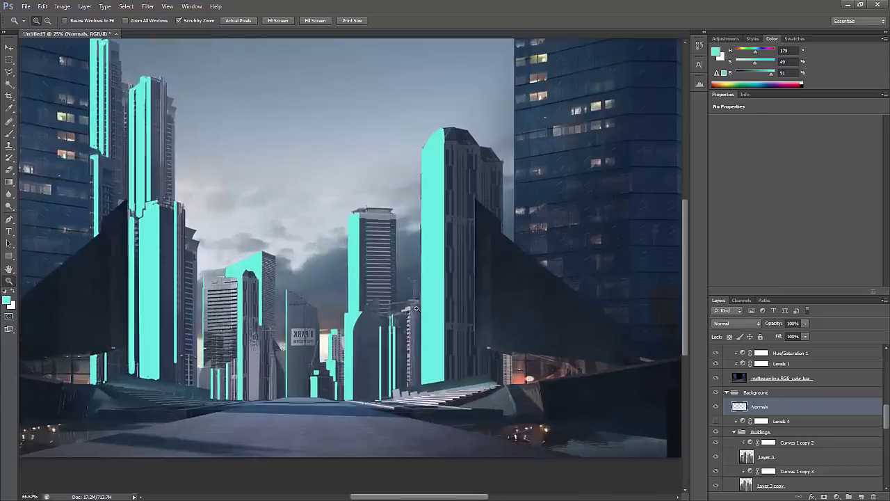
{"action": "key", "text": "b"}
{"action": "mouse_move", "coordinate": [375, 445]}
{"action": "left_mouse_down"}
{"action": "mouse_move", "coordinate": [373, 220]}
{"action": "mouse_move", "coordinate": [364, 394]}
{"action": "left_mouse_up"}
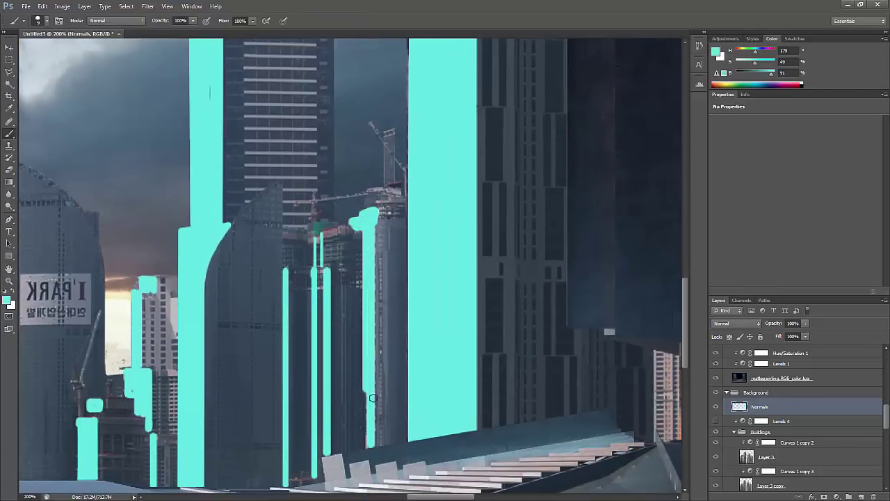
Load the Normals layer's painted area as a selection, hide that layer and add a Levels adjustment with midtones at 2.05
{"action": "key", "text": "z"}
{"action": "key", "text": "ctrl+0"}
{"action": "key", "text": "ctrl+minus"}
{"action": "left_click", "coordinate": [739, 406], "text": "ctrl"}
{"action": "left_click", "coordinate": [715, 406]}
{"action": "left_click", "coordinate": [837, 497]}
{"action": "left_click", "coordinate": [782, 346]}
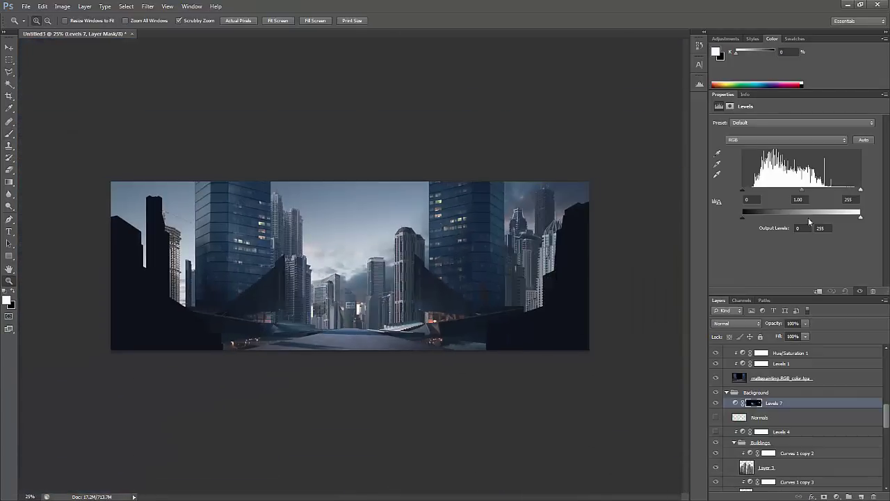
{"action": "left_click_drag", "start_coordinate": [801, 190], "coordinate": [772, 193]}
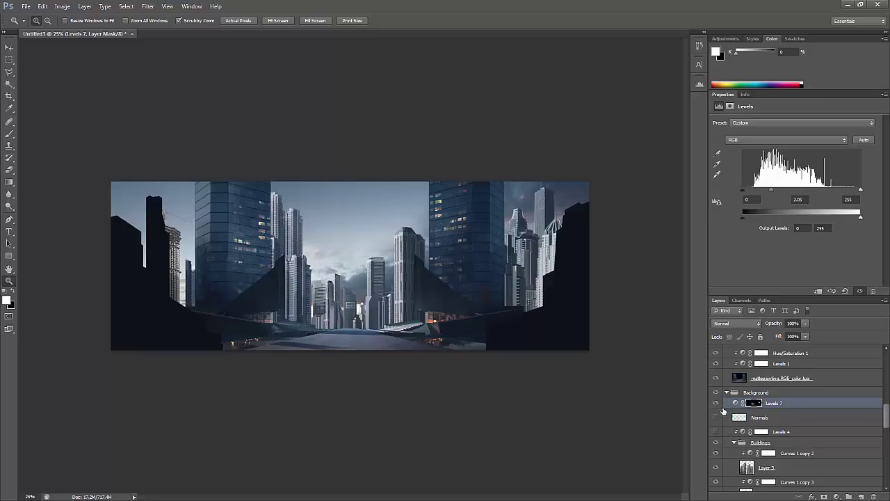
Add a new layer above the Levels adjustment and fill it black, limited to the painted building sides
{"action": "key", "text": "ctrl+shift+alt+n"}
{"action": "key", "text": "d"}
{"action": "key", "text": "u"}
{"action": "left_click_drag", "start_coordinate": [68, 140], "coordinate": [640, 413]}
Pick a pale peach brush colour (H 25, S 26, B 99) and set the black layer's blend mode to Color Dodge
{"action": "key", "text": "b"}
{"action": "left_click", "coordinate": [716, 81]}
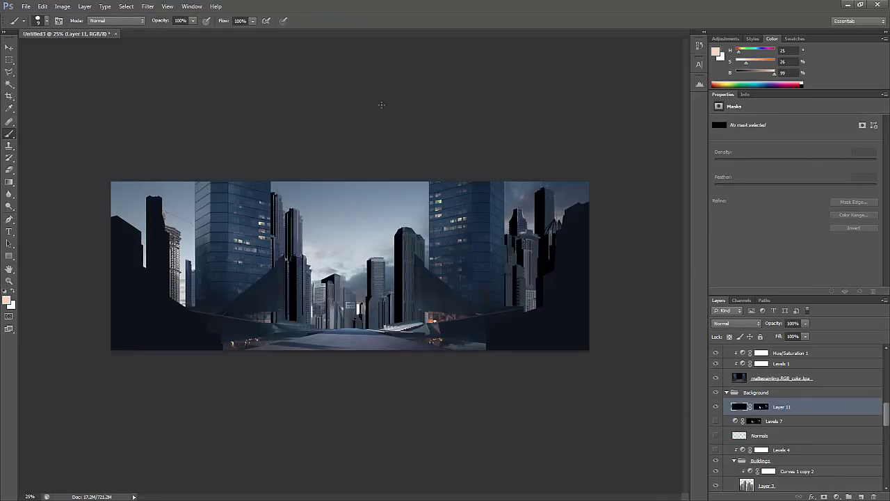
{"action": "key", "text": "F5"}
{"action": "key", "text": "F5"}
{"action": "key", "text": "shift+alt+d"}
Add a new layer clipped to the black layer and set the brush opacity to 10%
{"action": "key", "text": "ctrl+shift+alt+n"}
{"action": "key", "text": "ctrl+alt+g"}
{"action": "key", "text": "1"}
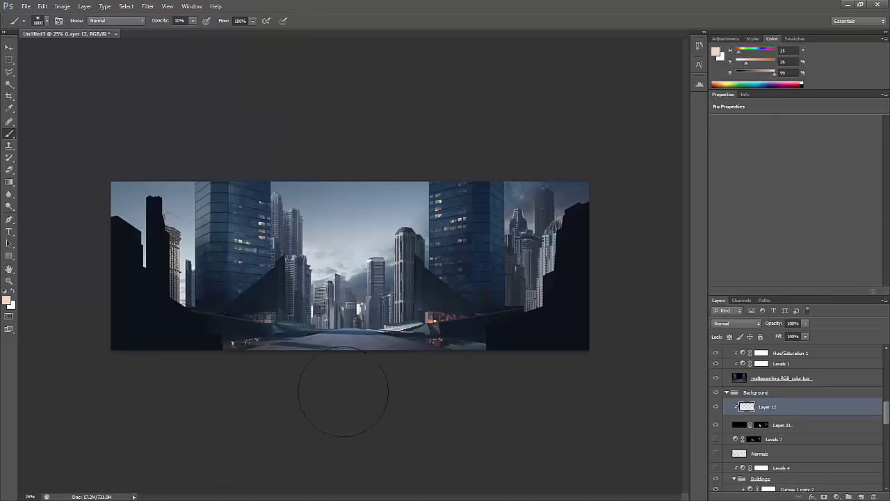
Brush soft light over the background buildings in pale peach, then in a stronger orange (H 25, S 71, B 99)
{"action": "left_click_drag", "start_coordinate": [503, 182], "coordinate": [559, 212]}
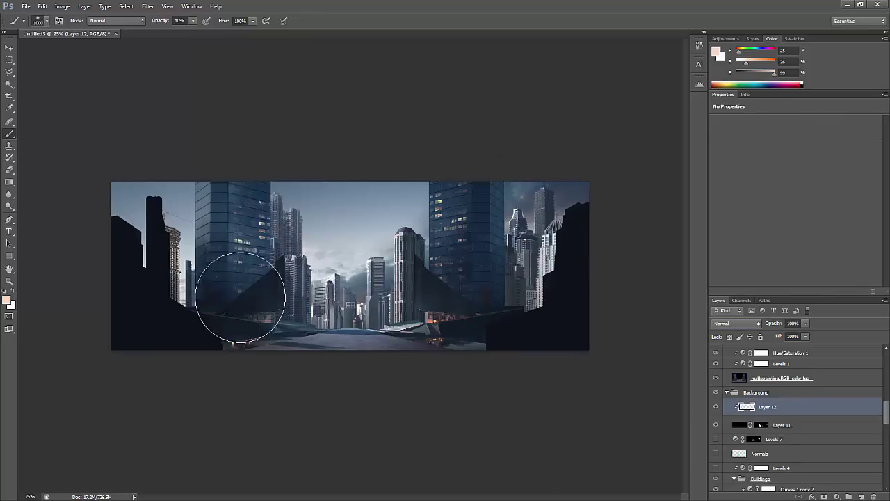
{"action": "right_click", "coordinate": [526, 198], "text": "alt+shift"}
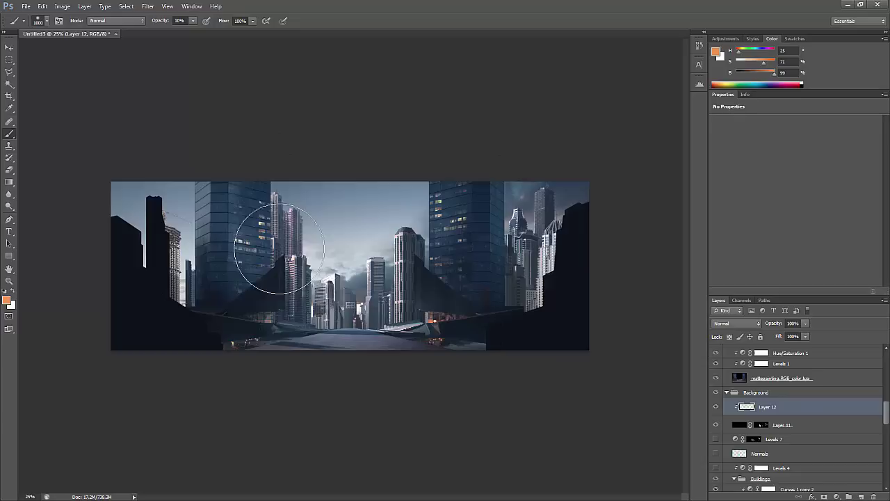
{"action": "left_click_drag", "start_coordinate": [552, 284], "coordinate": [559, 155]}
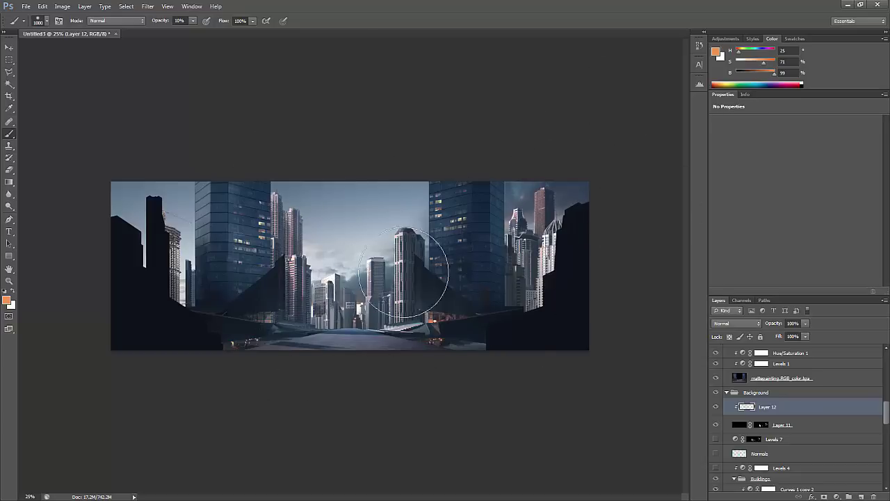
Flip the whole canvas horizontally and return to the Brush tool
{"action": "key", "text": "z"}
{"action": "left_click", "coordinate": [62, 7]}
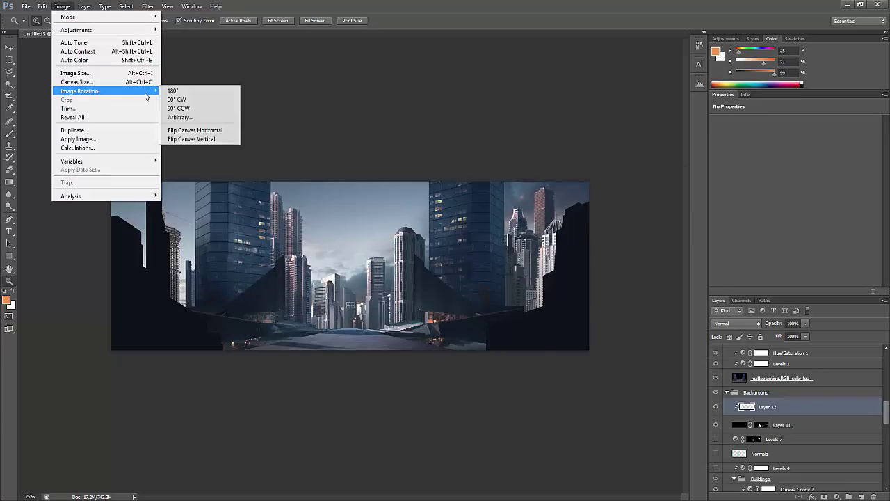
{"action": "left_click", "coordinate": [185, 130]}
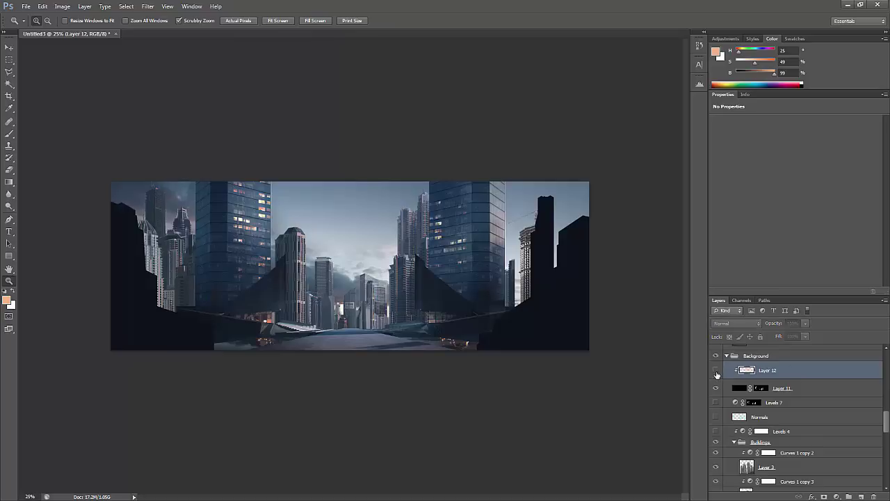
{"action": "key", "text": "b"}
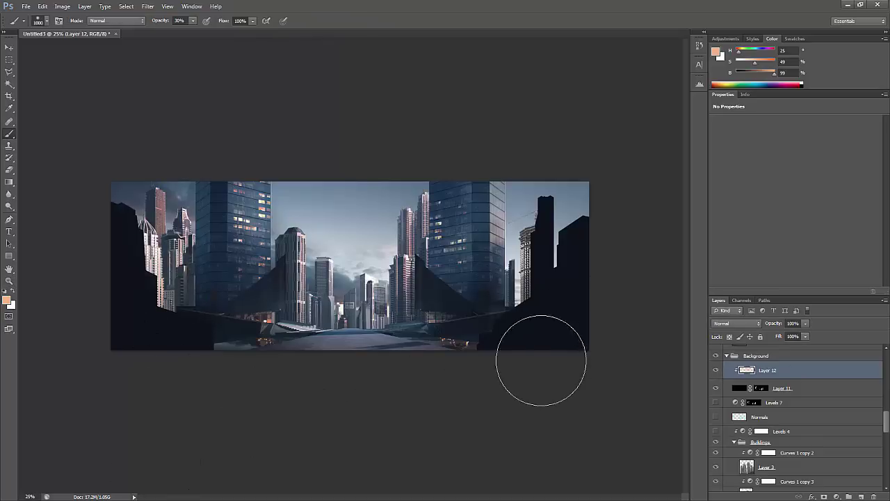
Select the Levels 3 adjustment's mask below the building layers and prepare a black 400 px brush at 30% opacity
{"action": "key", "text": "v"}
{"action": "scroll", "coordinate": [793, 417], "scroll_direction": "down", "scroll_amount": 5}
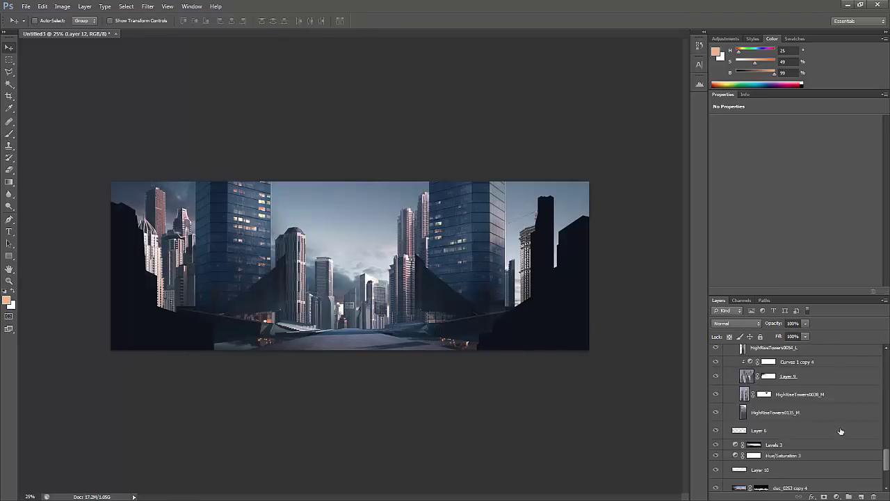
{"action": "left_click", "coordinate": [723, 415]}
{"action": "left_click", "coordinate": [773, 392]}
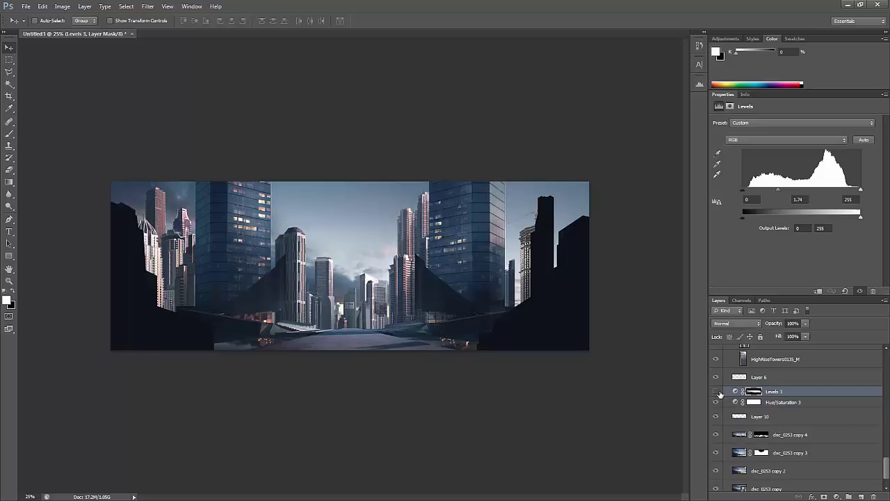
{"action": "key", "text": "p"}
{"action": "key", "text": "b"}
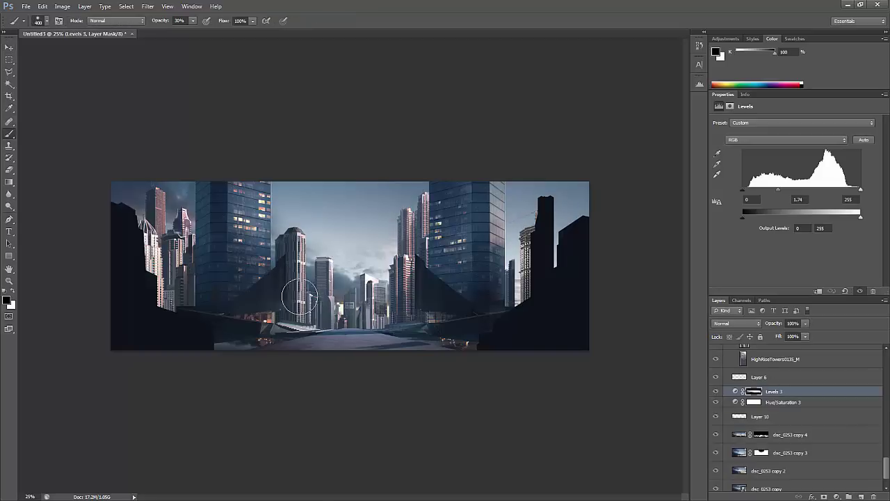
Delete the Depth group from the Render group
{"action": "scroll", "coordinate": [773, 404], "scroll_direction": "down", "scroll_amount": 5}
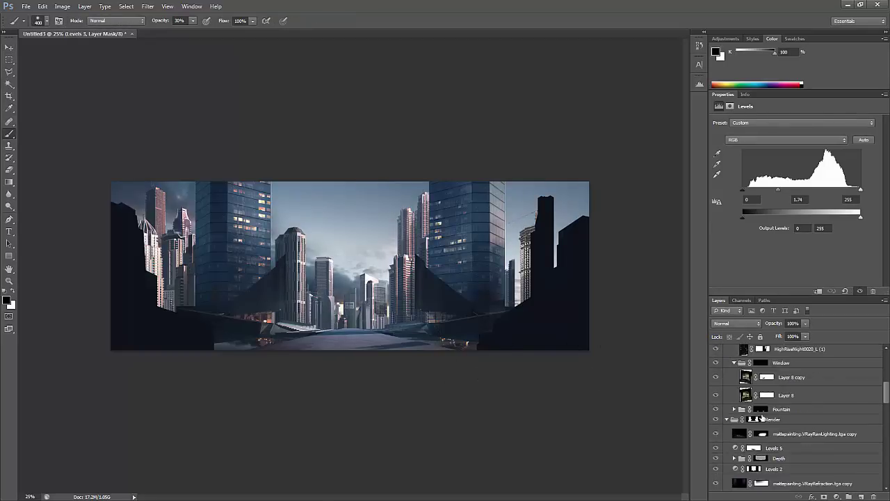
{"action": "left_click", "coordinate": [758, 395]}
{"action": "key", "text": "Delete"}
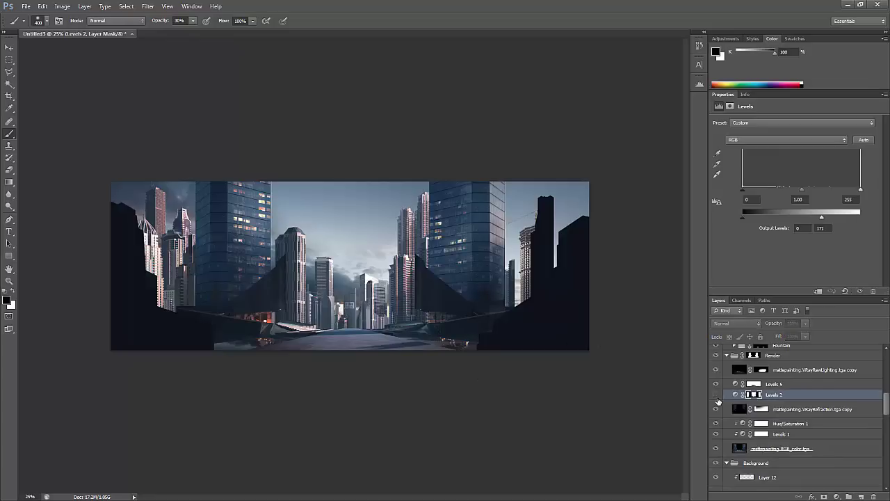
Duplicate Layer 2 together with its clipped Curves adjustment and place the copied towers in the middle of the skyline
{"action": "key", "text": "v"}
{"action": "right_click", "coordinate": [376, 321]}
{"action": "left_click", "coordinate": [326, 319]}
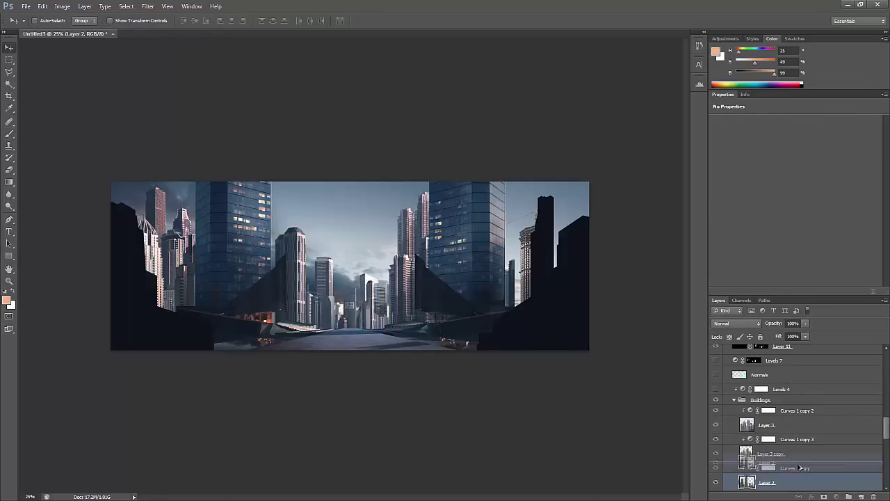
{"action": "mouse_move", "coordinate": [376, 322]}
{"action": "left_mouse_down"}
{"action": "mouse_move", "coordinate": [376, 292]}
{"action": "mouse_move", "coordinate": [393, 320]}
{"action": "mouse_move", "coordinate": [407, 321]}
{"action": "mouse_move", "coordinate": [387, 325]}
{"action": "left_mouse_up"}
{"action": "left_click", "coordinate": [789, 457]}
{"action": "key", "text": "z"}
{"action": "left_click", "coordinate": [387, 325]}
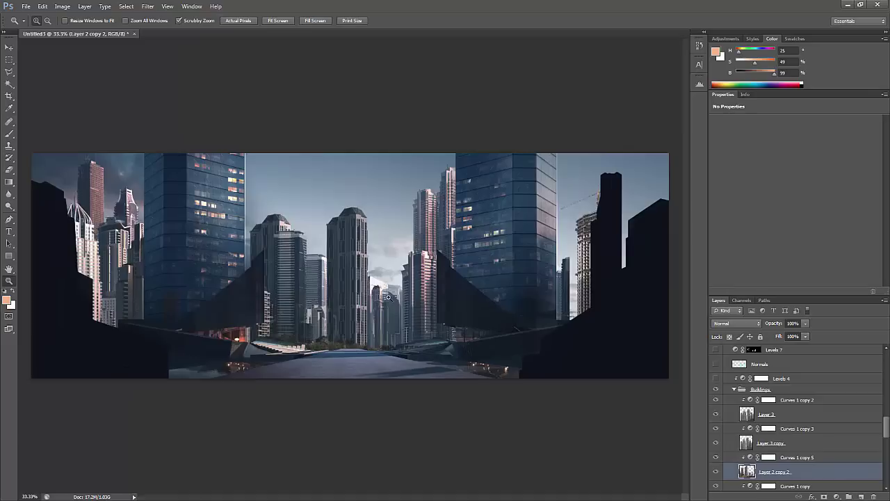
Add a layer mask to Layer 2 copy 2 and hide its central towers with a black rectangle
{"action": "left_click", "coordinate": [295, 304], "text": "alt"}
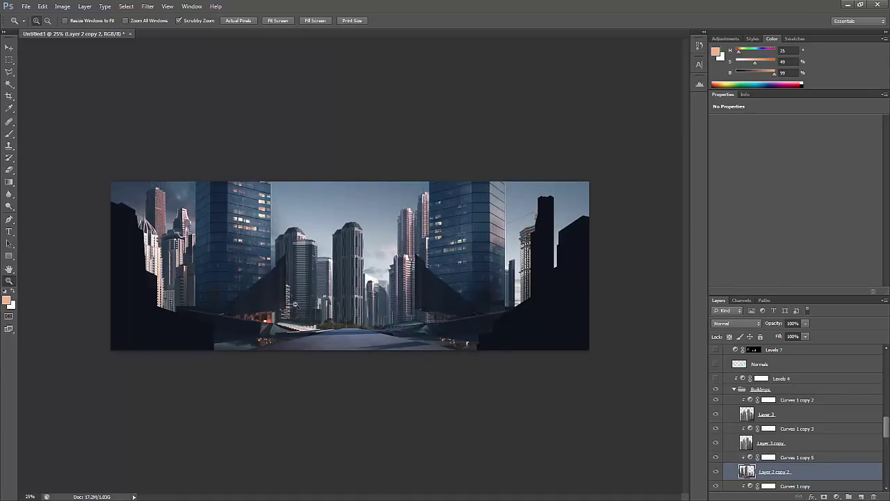
{"action": "left_click_drag", "start_coordinate": [295, 304], "coordinate": [361, 304]}
{"action": "key", "text": "u"}
{"action": "key", "text": "ctrl+minus"}
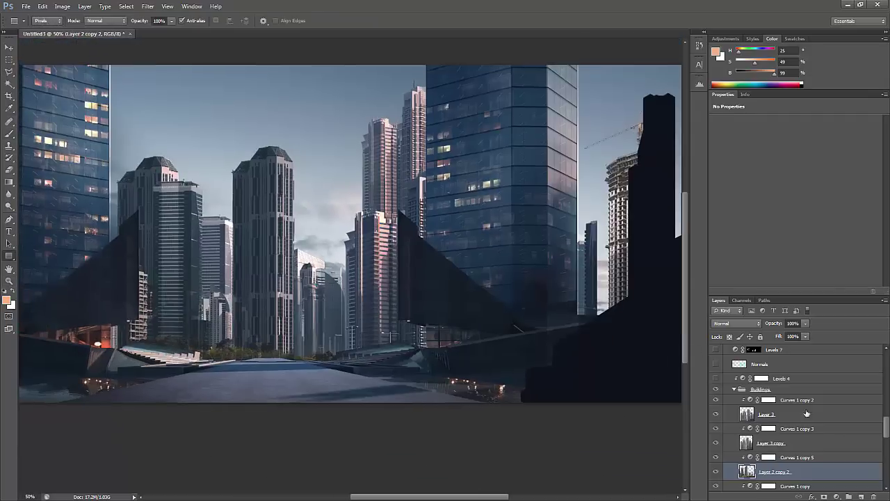
{"action": "left_click", "coordinate": [824, 497], "text": "alt"}
{"action": "key", "text": "b"}
Pick a textured brush preset and paint the mask in white at 100% opacity to bring back trees at the towers' base
{"action": "key", "text": "F5"}
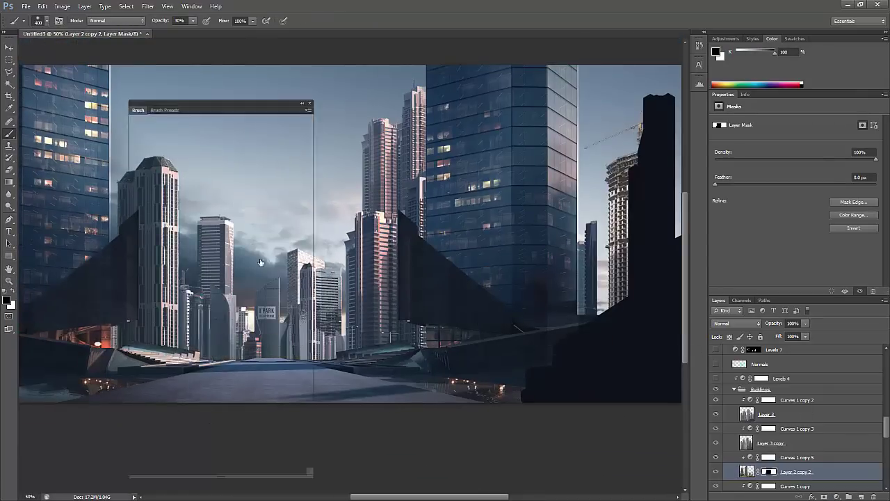
{"action": "scroll", "coordinate": [206, 383], "scroll_direction": "down", "scroll_amount": 5}
{"action": "left_click", "coordinate": [206, 383]}
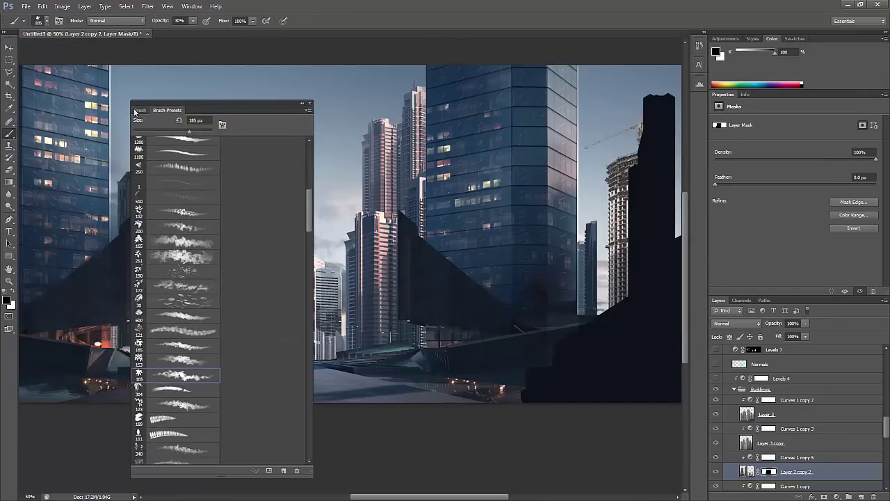
{"action": "key", "text": "F5"}
{"action": "key", "text": "F5"}
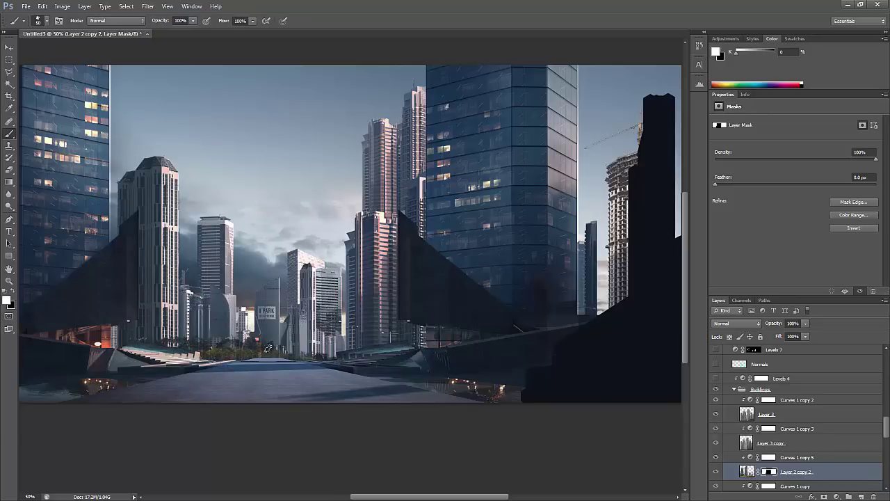
{"action": "left_click", "coordinate": [177, 327], "text": "ctrl"}
{"action": "key", "text": "x"}
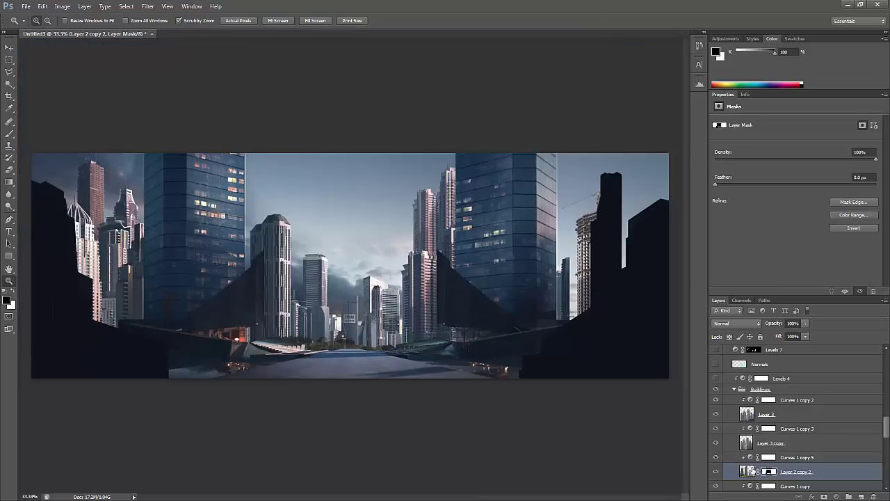
Adjust the hue and saturation of Layer 2 copy 2 and select the Curves 1 copy adjustment below it
{"action": "key", "text": "ctrl+u"}
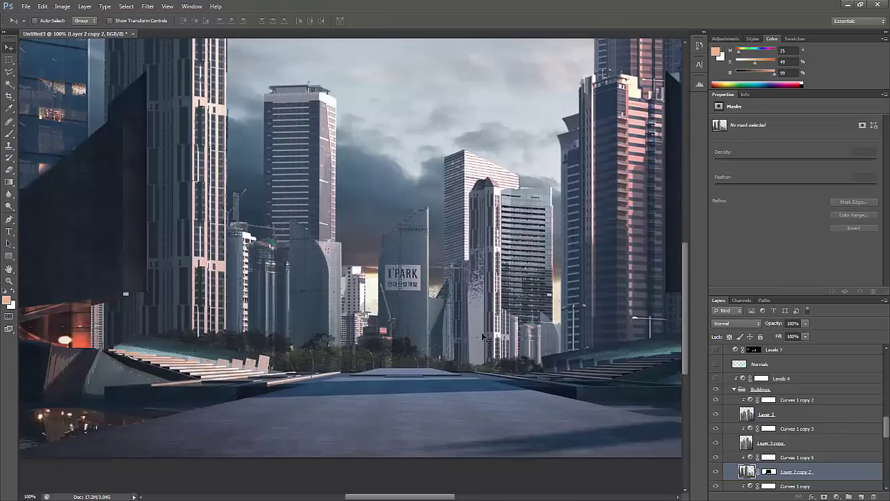
{"action": "right_click", "coordinate": [475, 317]}
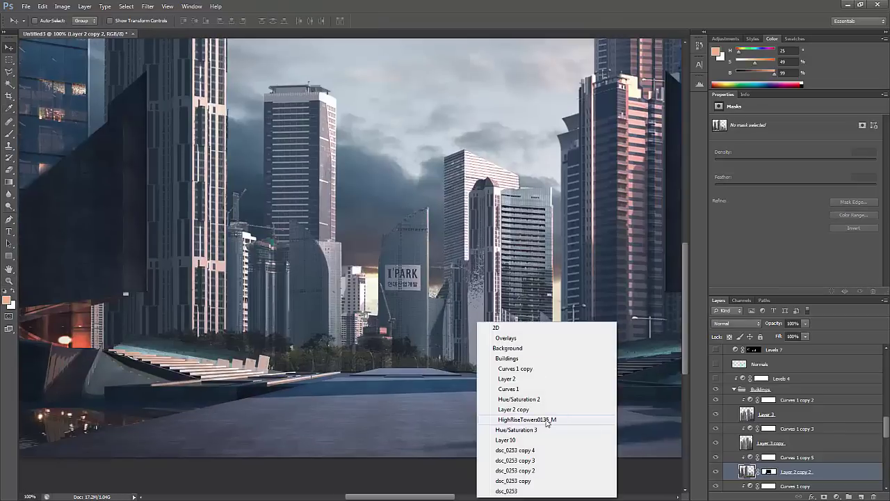
{"action": "left_click", "coordinate": [527, 363]}
{"action": "right_click", "coordinate": [473, 317]}
{"action": "left_click", "coordinate": [548, 388]}
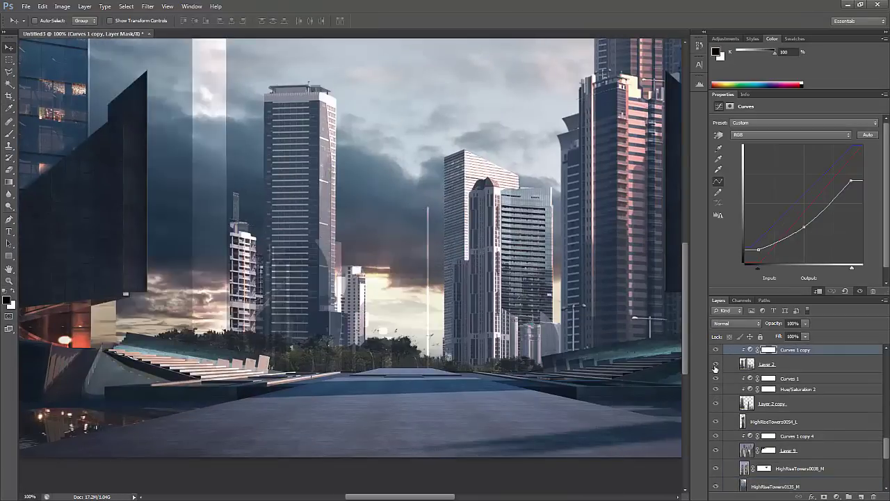
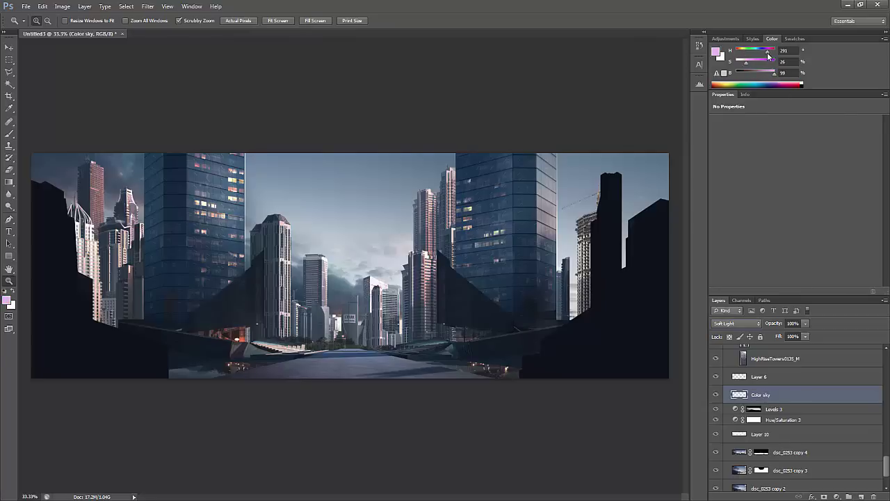
Tint the sky on the Color sky layer with a soft round brush in pale lilac (H 291, S 17, B 99)
{"action": "left_click", "coordinate": [545, 277]}
{"action": "key", "text": "b"}
{"action": "key", "text": "F5"}
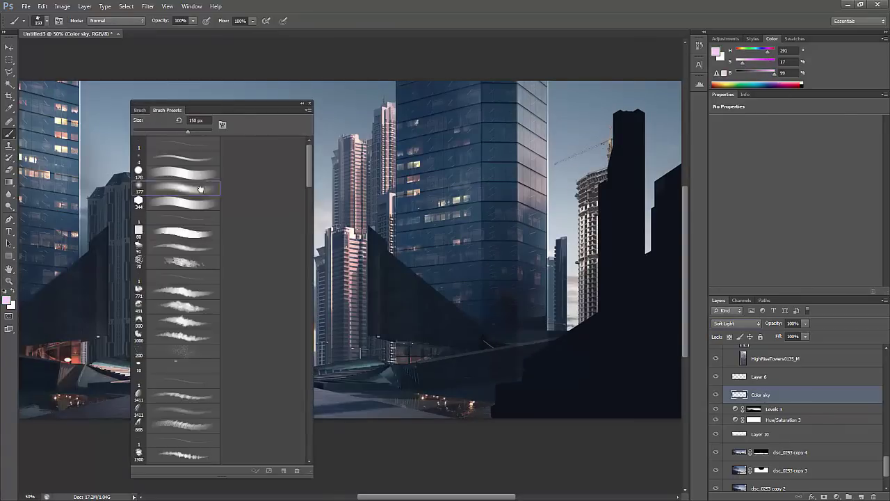
{"action": "key", "text": "F5"}
{"action": "key", "text": "z"}
{"action": "left_click", "coordinate": [503, 252], "text": "alt"}
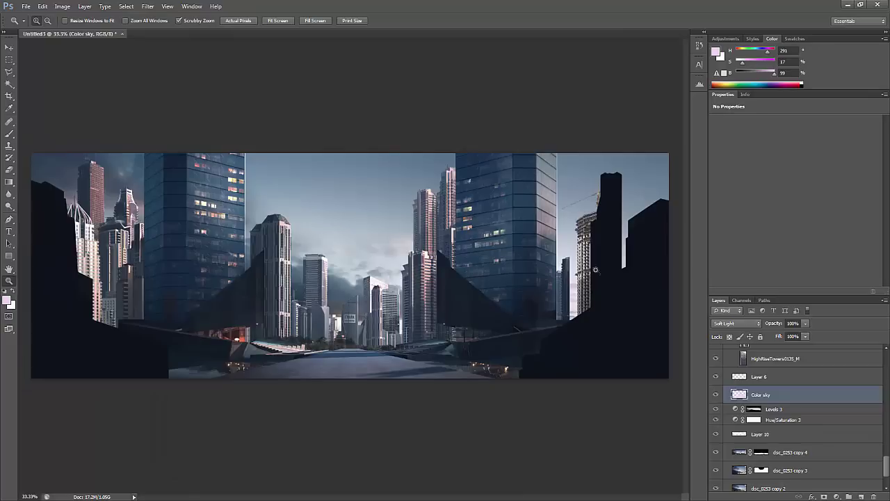
Transform the small Layer 3 towers into the gap beside the unfinished high-rise
{"action": "key", "text": "v"}
{"action": "right_click", "coordinate": [570, 300]}
{"action": "left_click", "coordinate": [592, 349]}
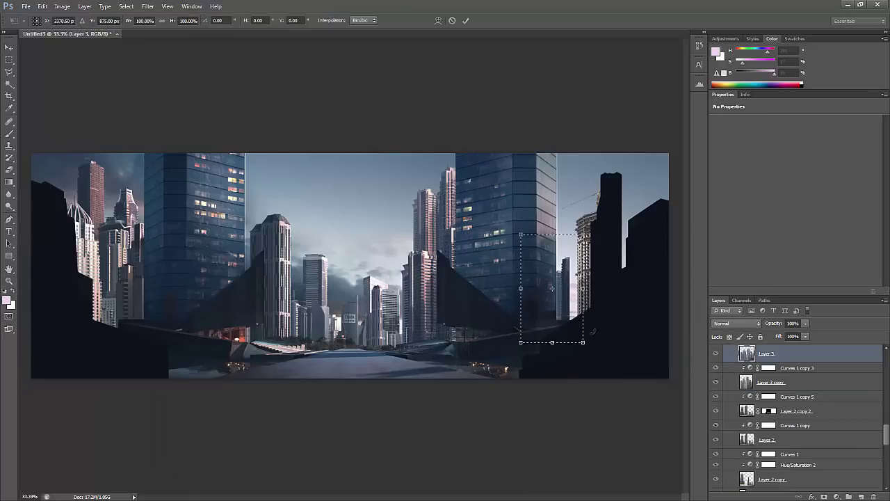
{"action": "key", "text": "m"}
{"action": "key", "text": "v"}
Bring the HighRiseTowers0054_L layer to the top of the Buildings group and shift its tower slightly toward the dark foreground building
{"action": "right_click", "coordinate": [617, 299]}
{"action": "left_click", "coordinate": [612, 249]}
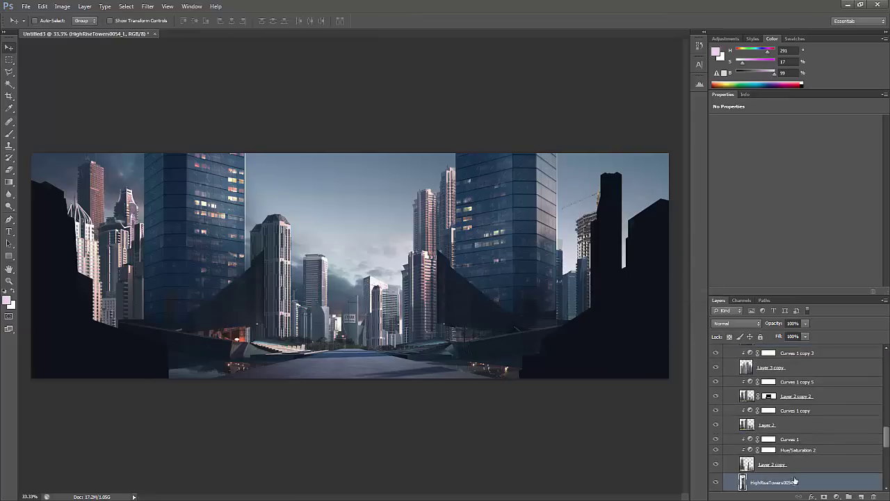
{"action": "left_click_drag", "start_coordinate": [795, 480], "coordinate": [792, 396]}
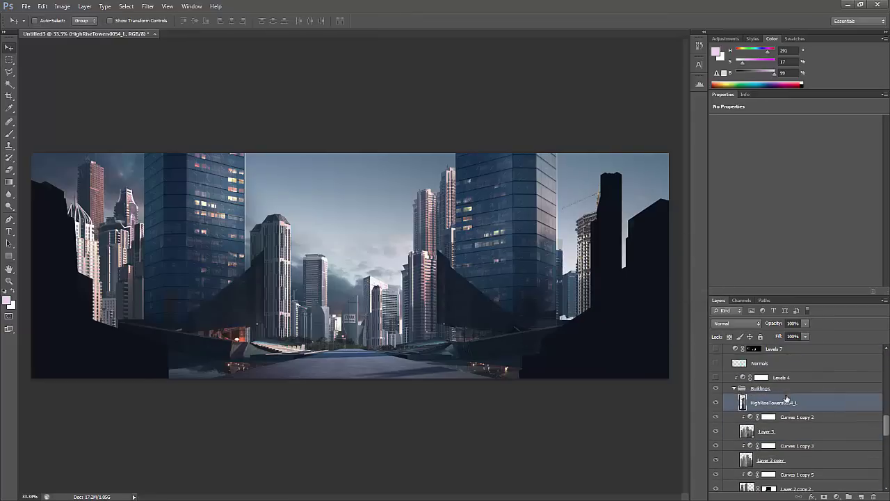
{"action": "left_click_drag", "start_coordinate": [580, 312], "coordinate": [591, 319]}
Adjust the unfinished tower's saturation and set its midtone color balance to -35, 0, +19
{"action": "key", "text": "ctrl+u"}
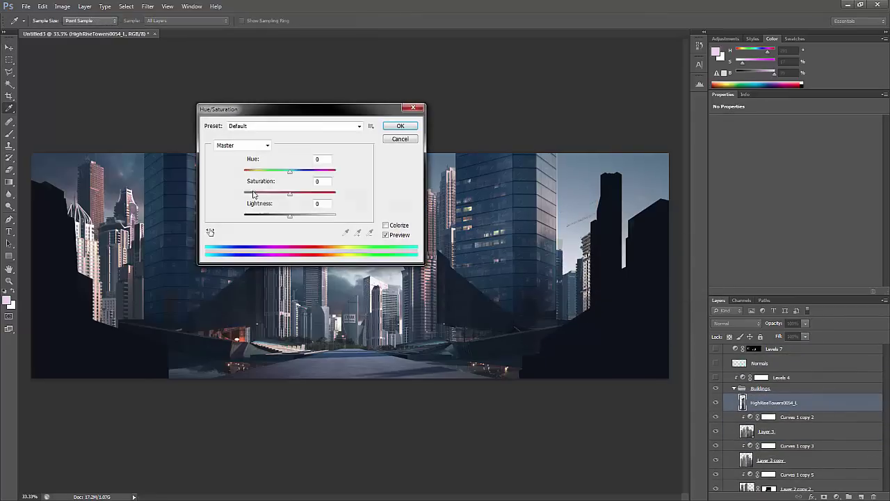
{"action": "key", "text": "Tab"}
{"action": "key", "text": "Return"}
{"action": "key", "text": "ctrl+b"}
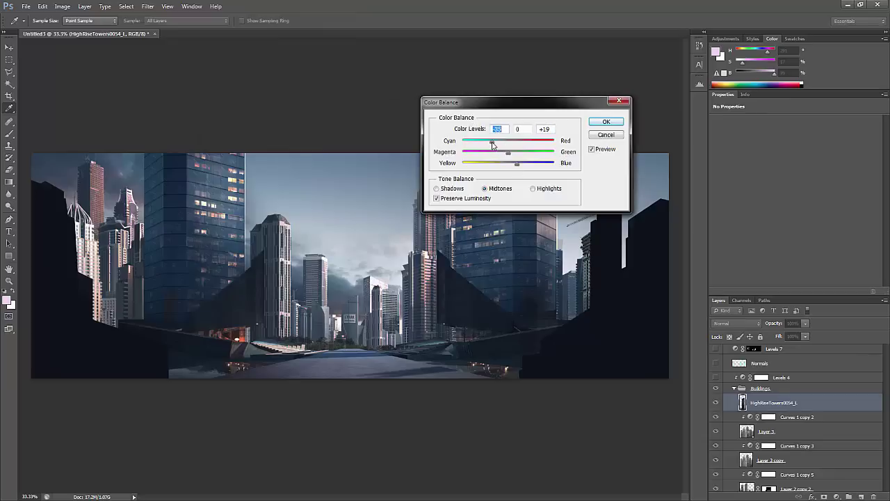
{"action": "key", "text": "Return"}
{"action": "key", "text": "z"}
{"action": "left_click", "coordinate": [583, 287], "text": "alt"}
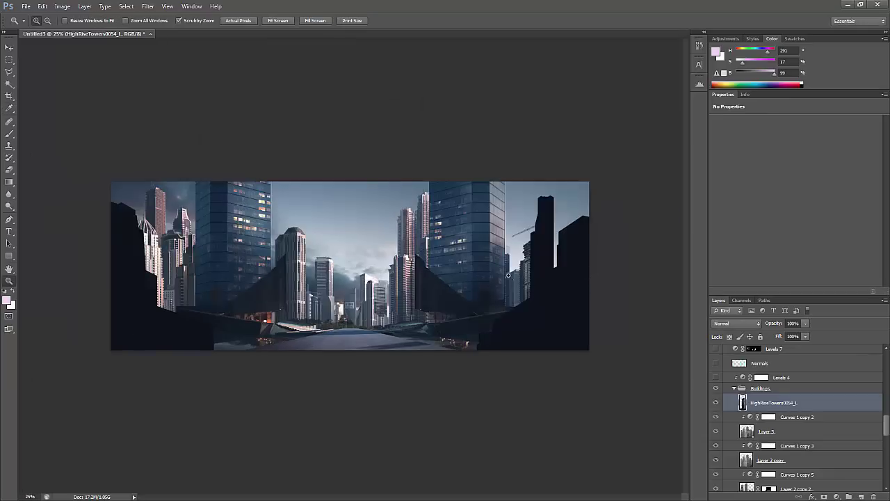
Add a layer mask to Layer 3 and hide the small towers crowding the gap beside the unfinished tower
{"action": "right_click", "coordinate": [509, 276], "text": "ctrl"}
{"action": "left_click", "coordinate": [578, 344]}
{"action": "left_click", "coordinate": [825, 496]}
{"action": "key", "text": "d"}
{"action": "key", "text": "u"}
{"action": "left_click_drag", "start_coordinate": [567, 242], "coordinate": [522, 282]}
{"action": "key", "text": "z"}
{"action": "left_click", "coordinate": [439, 277]}
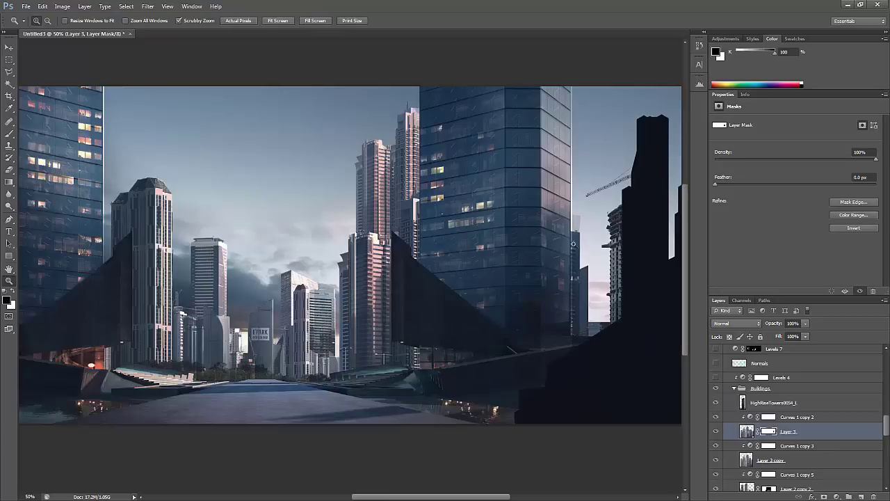
{"action": "key", "text": "l"}
{"action": "key", "text": "z"}
{"action": "left_click", "coordinate": [536, 278], "text": "alt"}
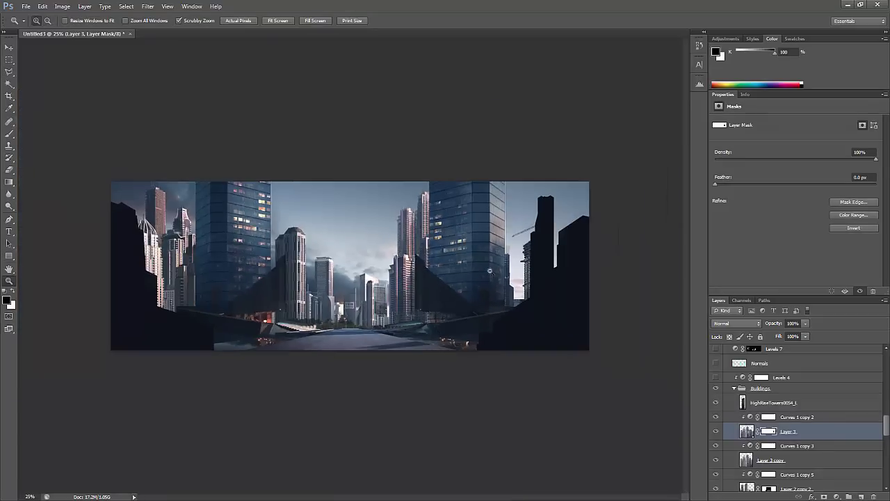
{"action": "key", "text": "v"}
{"action": "right_click", "coordinate": [320, 339]}
{"action": "left_click", "coordinate": [369, 197]}
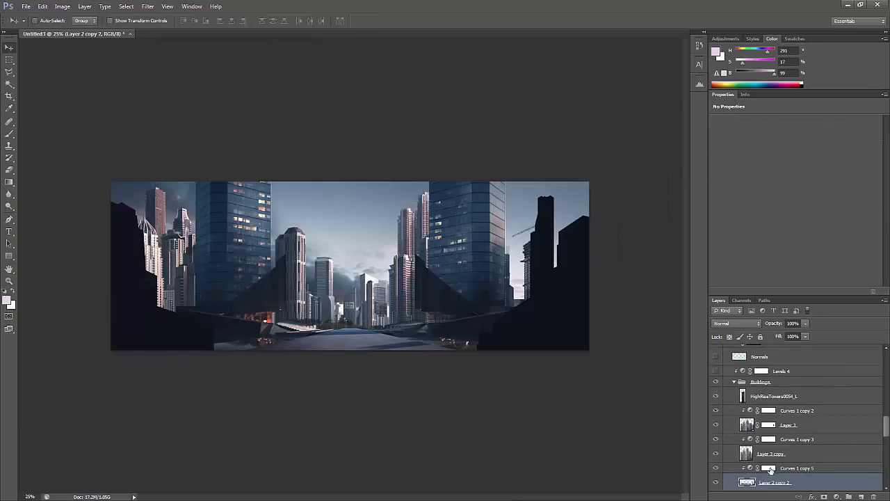
{"action": "key", "text": "ctrl+b"}
{"action": "left_click", "coordinate": [597, 134]}
Add a Levels adjustment above dsc_0253 copy 4 with midtones at 3.46 and mask it off the left part of the sky in black
{"action": "key", "text": "z"}
{"action": "scroll", "coordinate": [793, 417], "scroll_direction": "down", "scroll_amount": 5}
{"action": "left_click", "coordinate": [786, 408]}
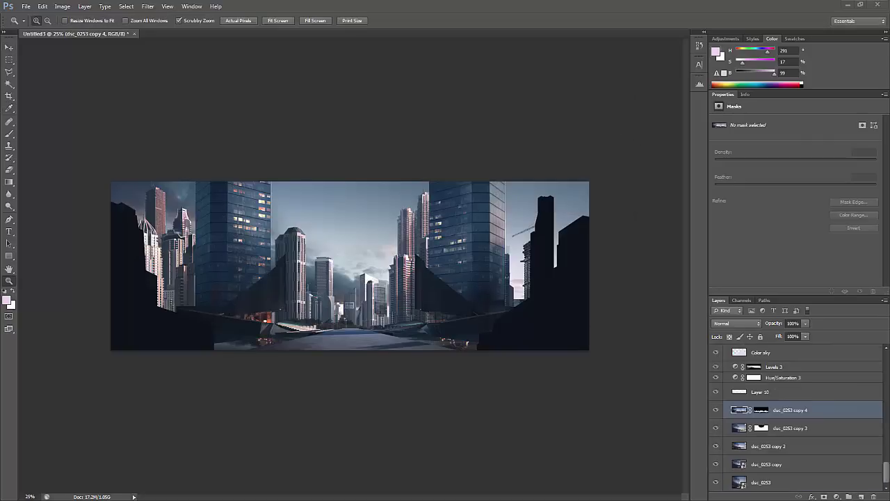
{"action": "left_click", "coordinate": [836, 496]}
{"action": "left_click", "coordinate": [775, 336]}
{"action": "left_click_drag", "start_coordinate": [782, 190], "coordinate": [753, 189]}
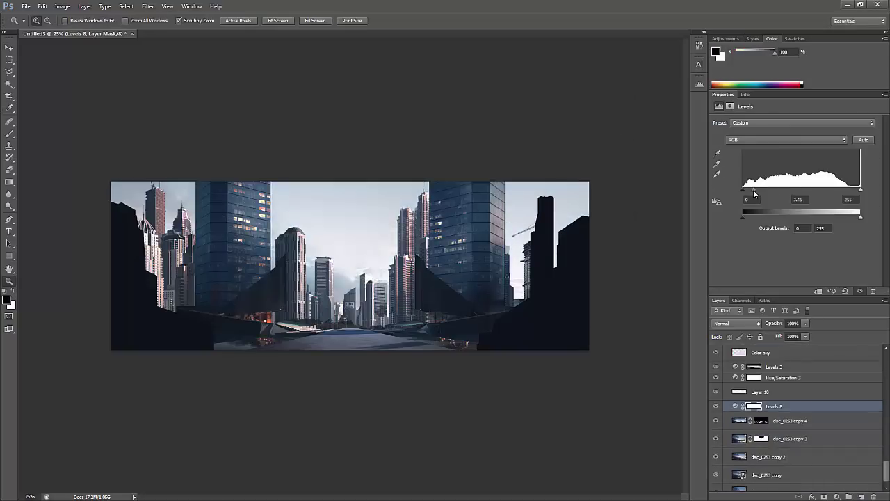
{"action": "key", "text": "b"}
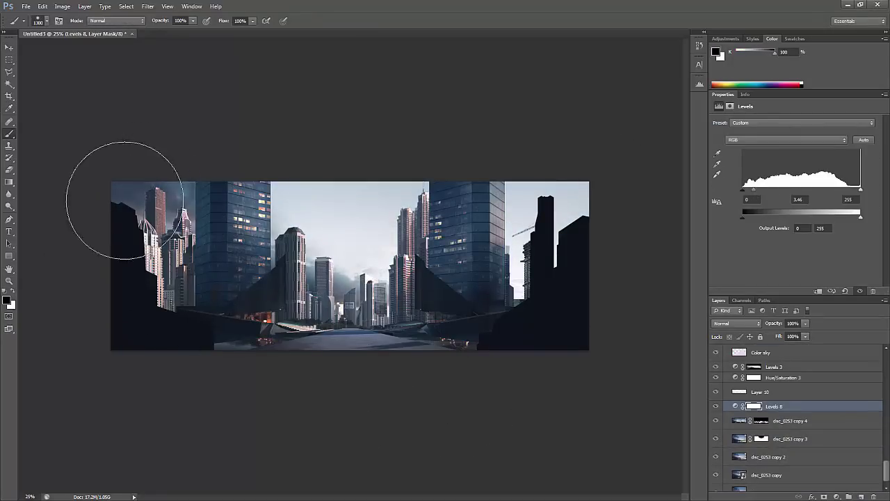
{"action": "left_click_drag", "start_coordinate": [288, 222], "coordinate": [323, 306]}
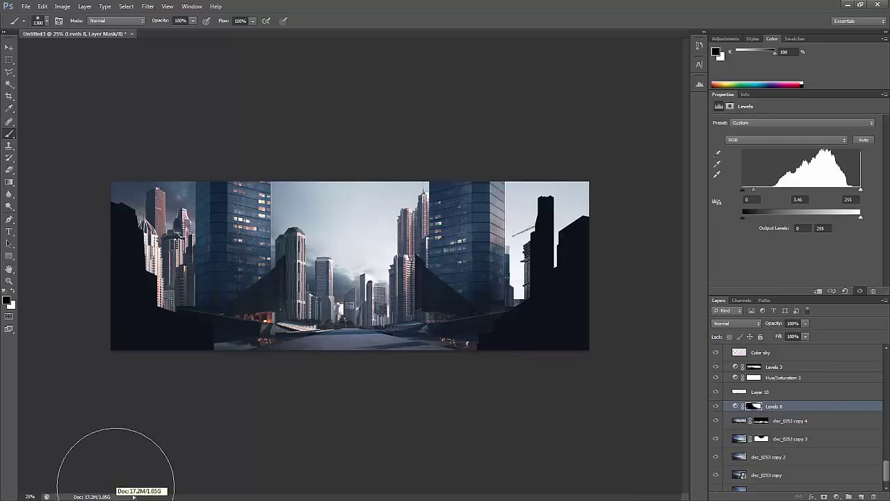
Select Layer 12 in the Background group and ready a soft brush at 20% opacity, 700 px in size, with white as the painting color
{"action": "key", "text": "v"}
{"action": "left_click", "coordinate": [793, 433]}
{"action": "scroll", "coordinate": [886, 446], "scroll_direction": "up", "scroll_amount": 5}
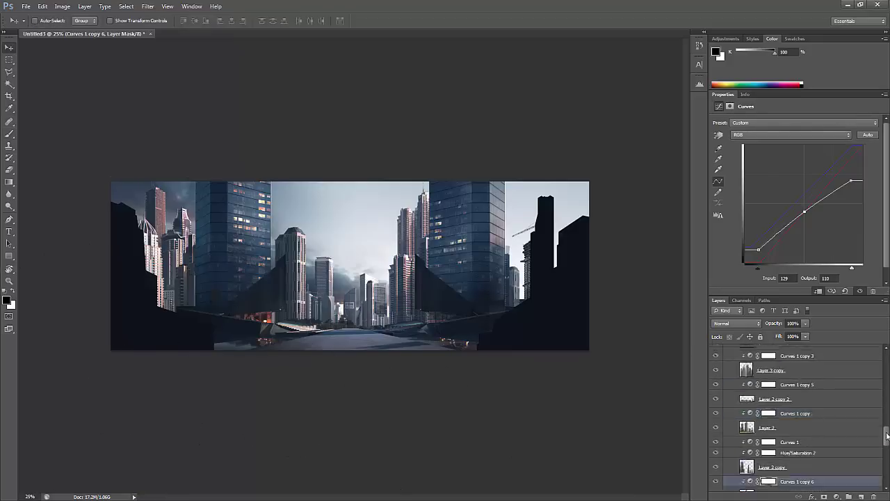
{"action": "scroll", "coordinate": [885, 446], "scroll_direction": "up", "scroll_amount": 4}
{"action": "left_click", "coordinate": [767, 362]}
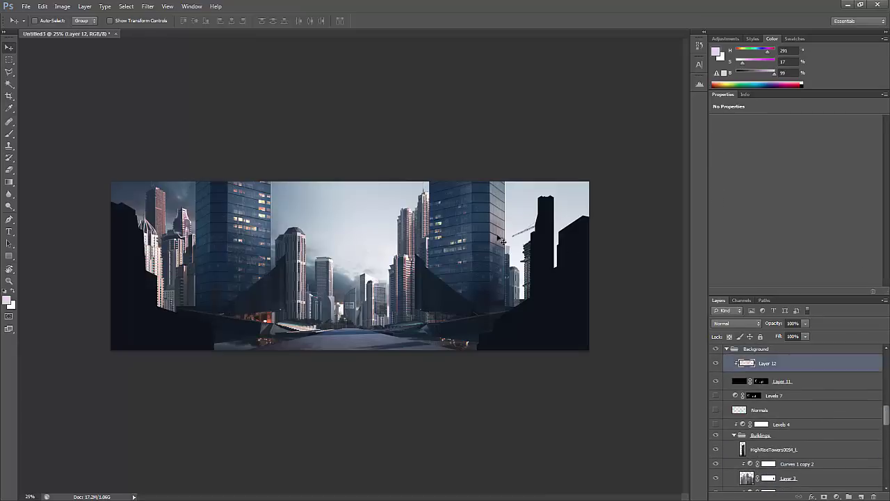
{"action": "key", "text": "b"}
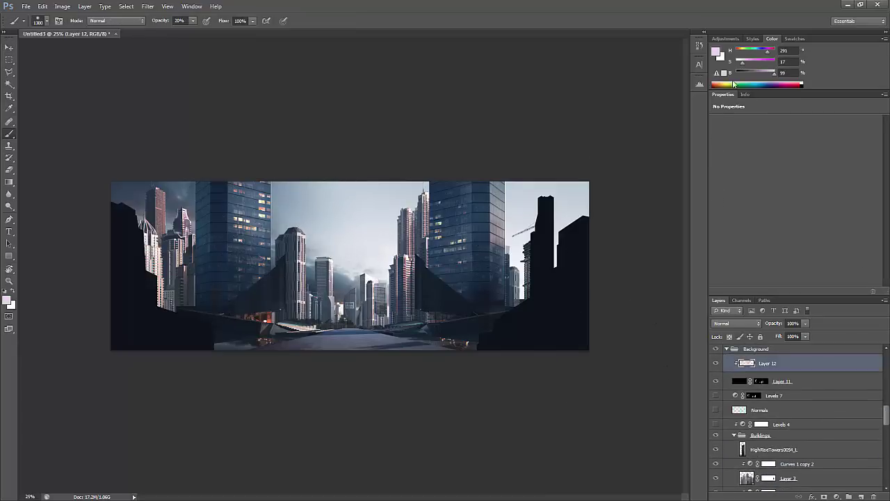
{"action": "key", "text": "bracketleft"}
{"action": "key", "text": "bracketleft"}
{"action": "key", "text": "bracketleft"}
{"action": "key", "text": "bracketleft"}
{"action": "key", "text": "bracketleft"}
{"action": "key", "text": "bracketleft"}
{"action": "key", "text": "bracketleft"}
{"action": "key", "text": "bracketleft"}
{"action": "key", "text": "x"}
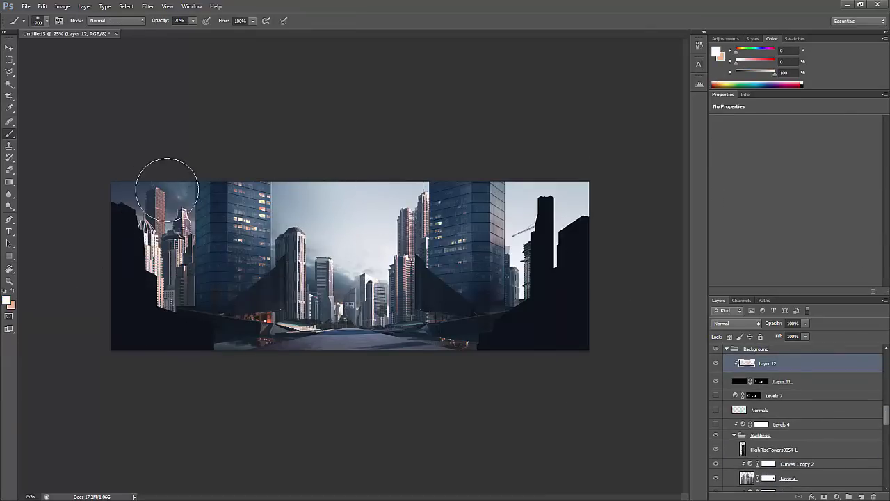
{"action": "key", "text": "z"}
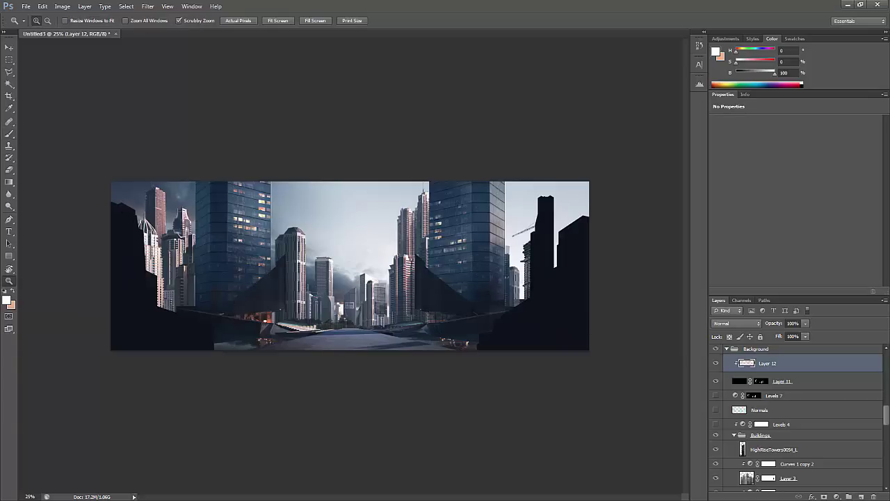
Add a new layer in the Window group, set it to Overlay and brush an orange glow around the lit ground-floor windows
{"action": "key", "text": "v"}
{"action": "right_click", "coordinate": [261, 91]}
{"action": "left_click", "coordinate": [287, 105]}
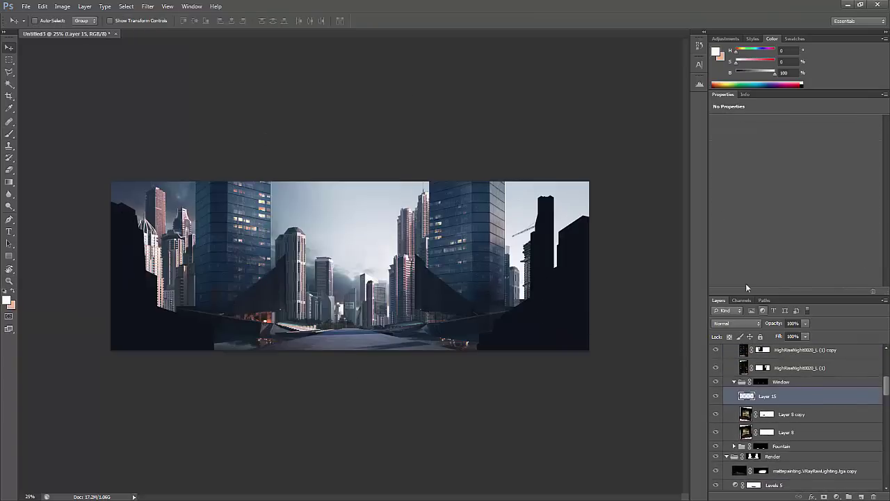
{"action": "left_click", "coordinate": [738, 323]}
{"action": "left_click", "coordinate": [742, 197]}
{"action": "key", "text": "b"}
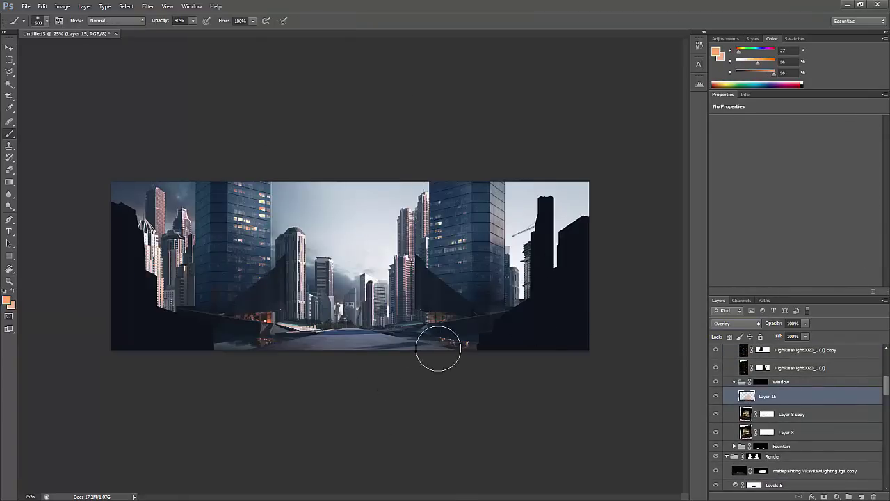
{"action": "key", "text": "z"}
{"action": "left_click", "coordinate": [266, 141]}
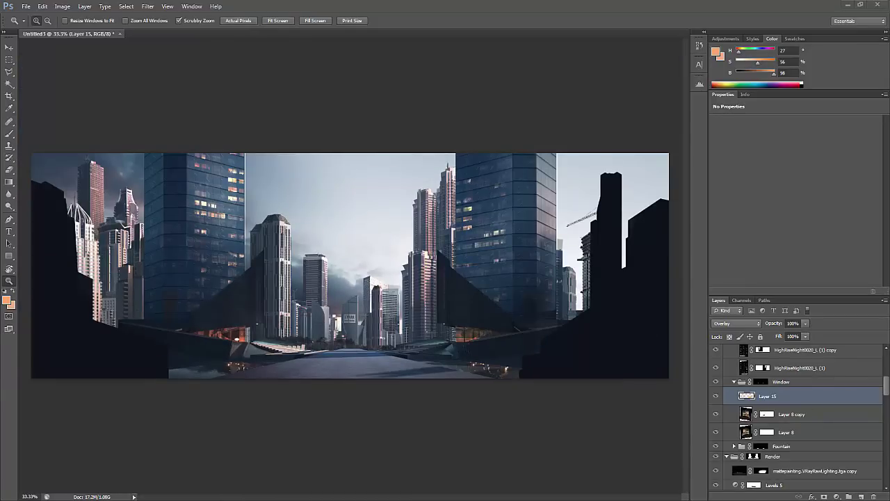
{"action": "left_click", "coordinate": [574, 410], "text": "alt"}
Create a new layer named Steam above Layer 12 in the Background group
{"action": "key", "text": "v"}
{"action": "scroll", "coordinate": [800, 418], "scroll_direction": "down", "scroll_amount": 5}
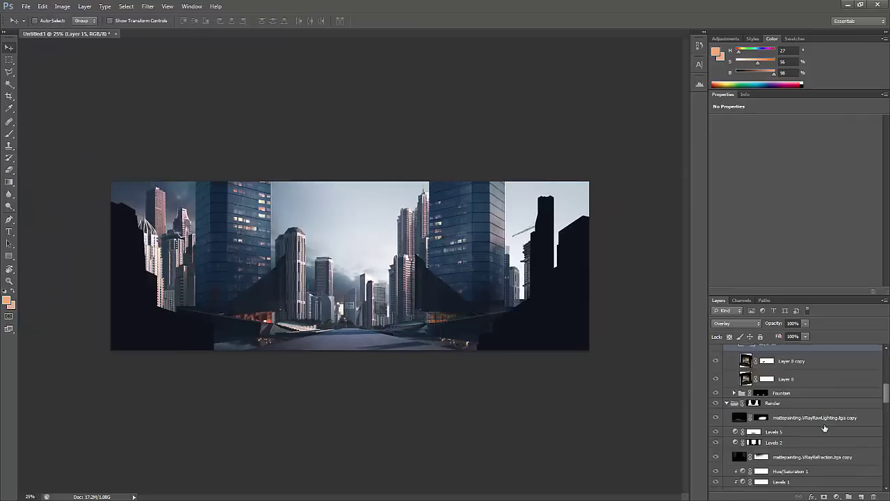
{"action": "left_click", "coordinate": [746, 384]}
{"action": "left_click", "coordinate": [716, 374]}
{"action": "left_click", "coordinate": [716, 373]}
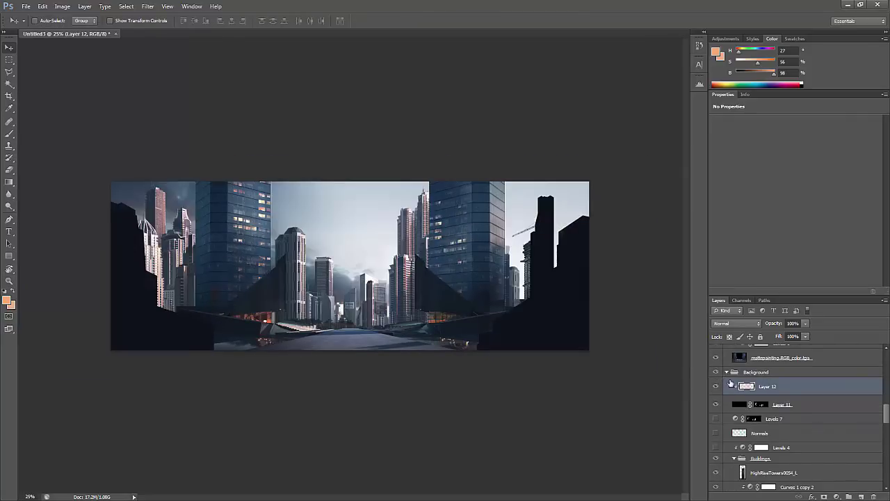
{"action": "left_click", "coordinate": [861, 497]}
{"action": "key", "text": "Return"}
{"action": "key", "text": "ctrl+plus"}
Paint wisps of steam at the base of the background buildings using an irregular smoke brush and pale grey sampled from the sky
{"action": "key", "text": "b"}
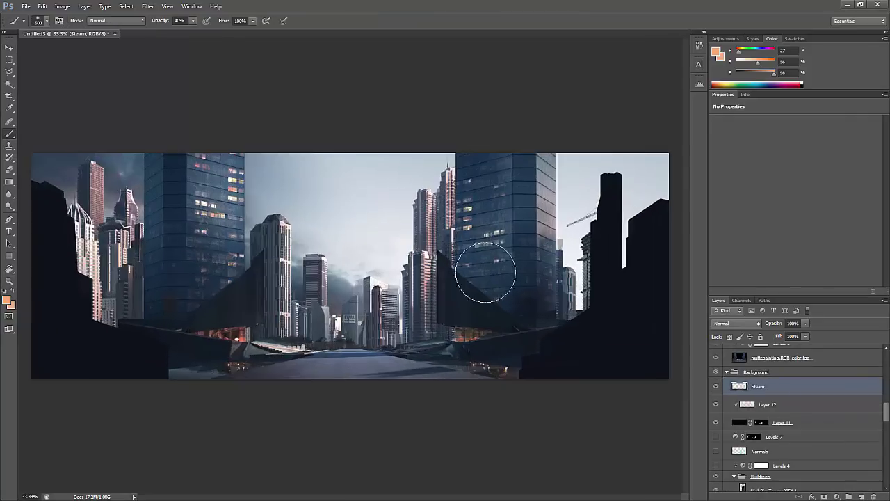
{"action": "key", "text": "F5"}
{"action": "left_click", "coordinate": [198, 343]}
{"action": "key", "text": "F5"}
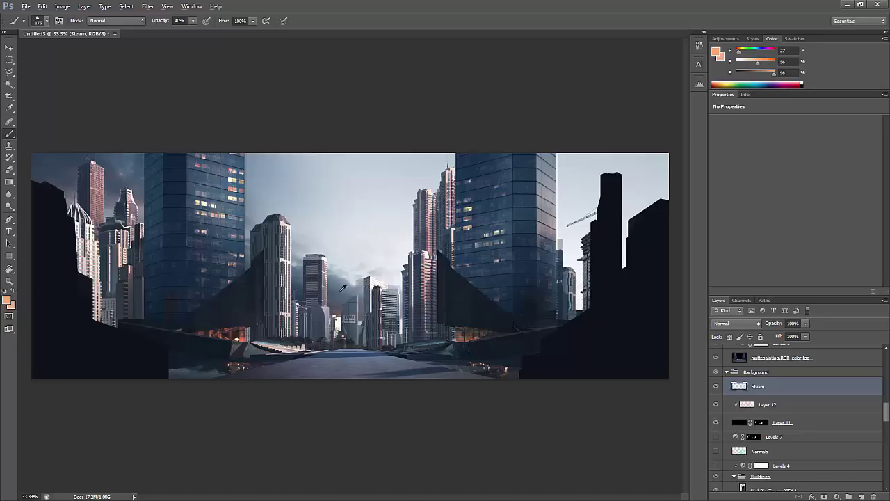
{"action": "left_click", "coordinate": [360, 264], "text": "alt"}
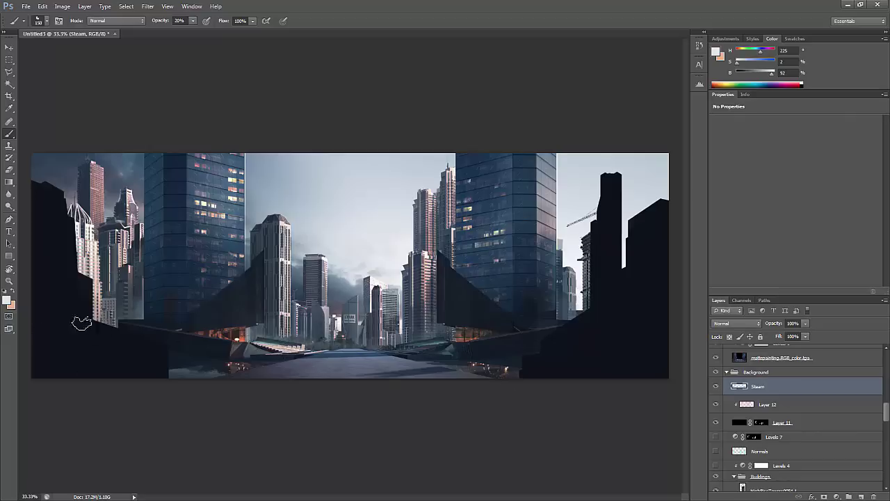
Touch up the tint on Layer 12 and return to the Steam layer with a sampled blue-grey for more steam
{"action": "left_click", "coordinate": [835, 404]}
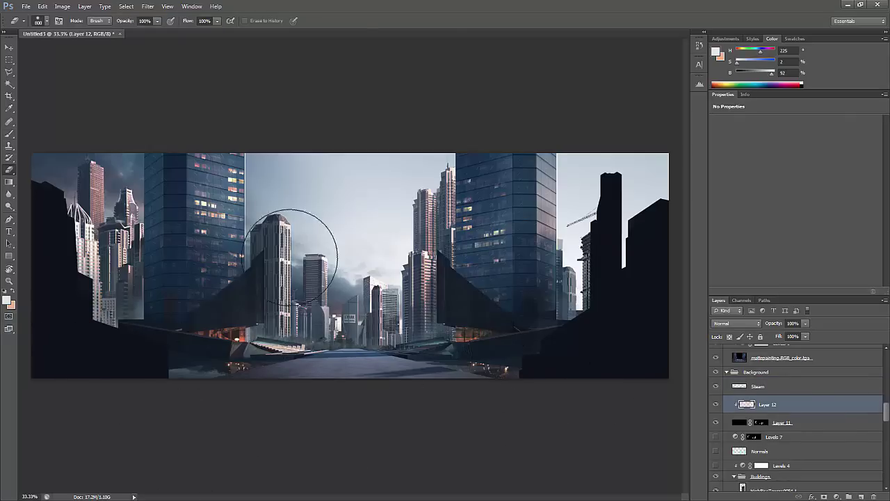
{"action": "left_click", "coordinate": [149, 325], "text": "alt"}
{"action": "key", "text": "alt+bracketright"}
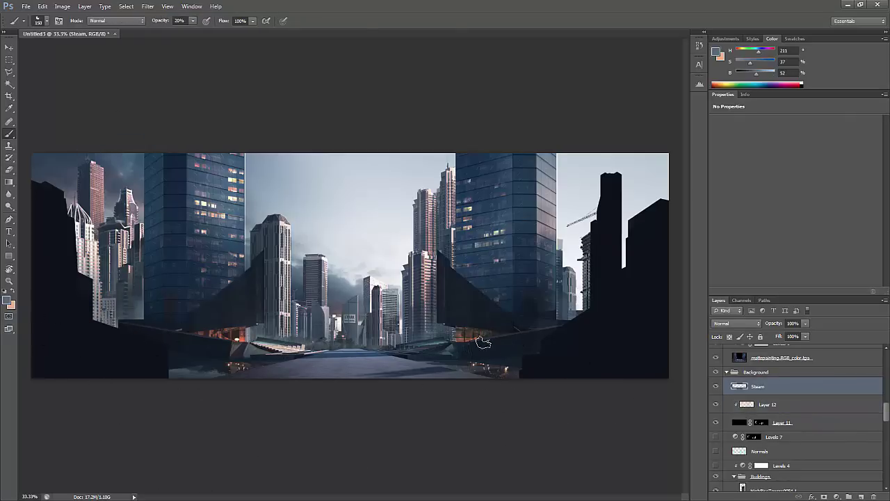
Create a layer named Light at the top of the 2D group and pick a soft round brush with near-white sampled from the sky
{"action": "scroll", "coordinate": [878, 440], "scroll_direction": "up", "scroll_amount": 5}
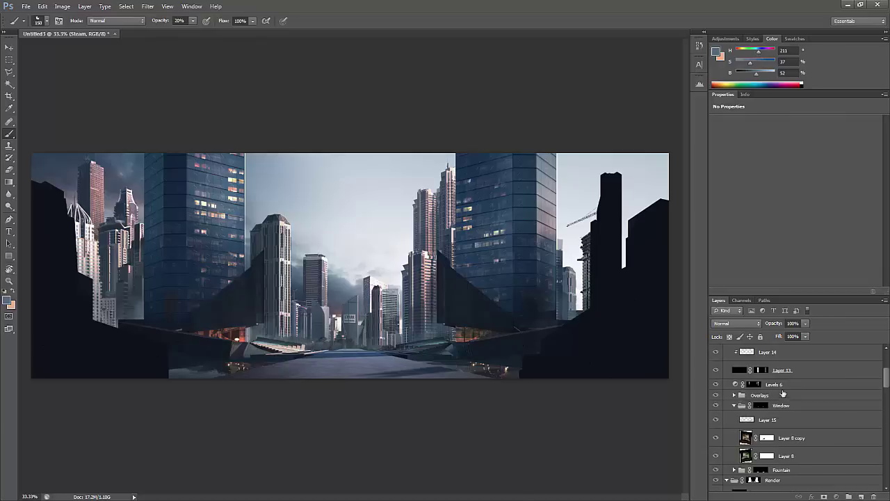
{"action": "left_click", "coordinate": [772, 399]}
{"action": "left_click_drag", "start_coordinate": [772, 332], "coordinate": [759, 404]}
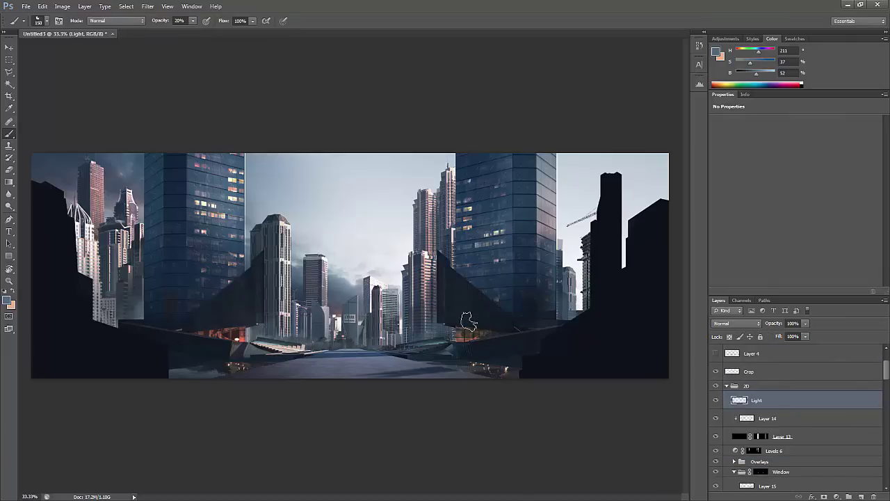
{"action": "left_click", "coordinate": [580, 272], "text": "alt"}
{"action": "key", "text": "F5"}
{"action": "left_click", "coordinate": [204, 126]}
{"action": "key", "text": "F5"}
Undo the haze stroke on the Light layer and switch to the Steam layer with a soft brush enlarged to 800 px
{"action": "mouse_move", "coordinate": [570, 278]}
{"action": "left_mouse_down"}
{"action": "mouse_move", "coordinate": [562, 313]}
{"action": "mouse_move", "coordinate": [589, 306]}
{"action": "mouse_move", "coordinate": [451, 378]}
{"action": "left_mouse_up"}
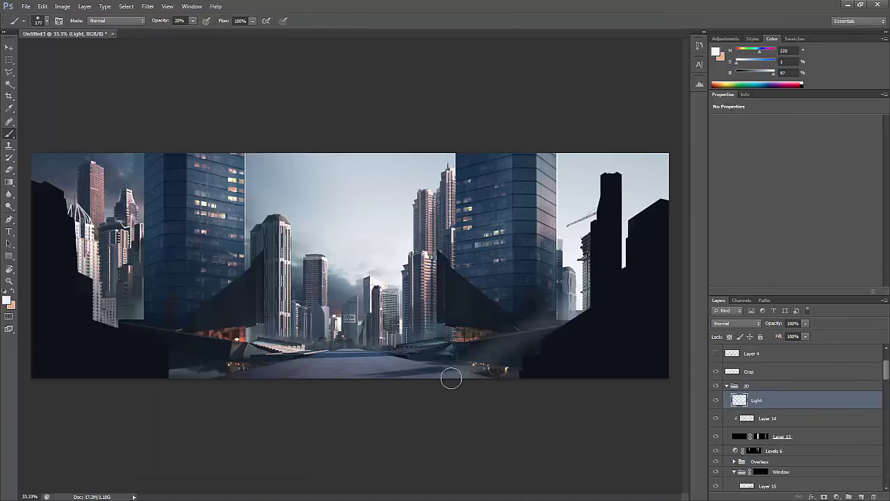
{"action": "key", "text": "ctrl+z"}
{"action": "left_click", "coordinate": [557, 320], "text": "ctrl"}
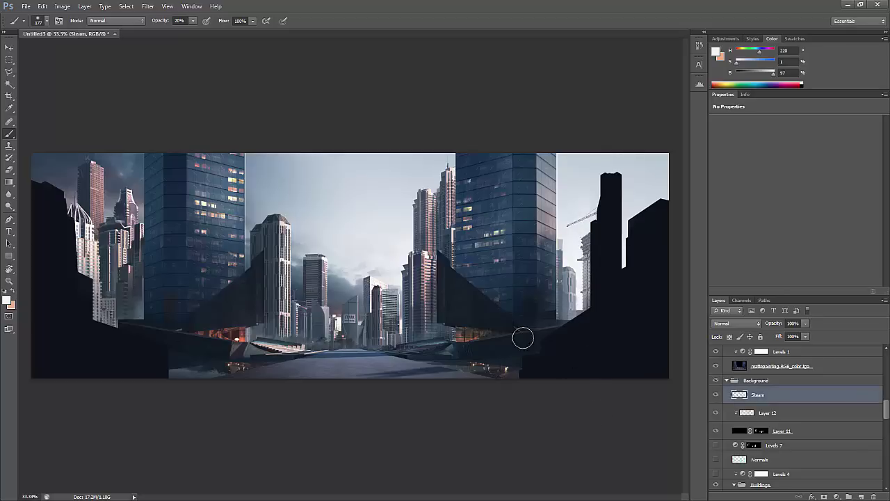
{"action": "key", "text": "bracketright"}
{"action": "key", "text": "bracketright"}
{"action": "key", "text": "bracketright"}
{"action": "key", "text": "bracketright"}
{"action": "key", "text": "bracketright"}
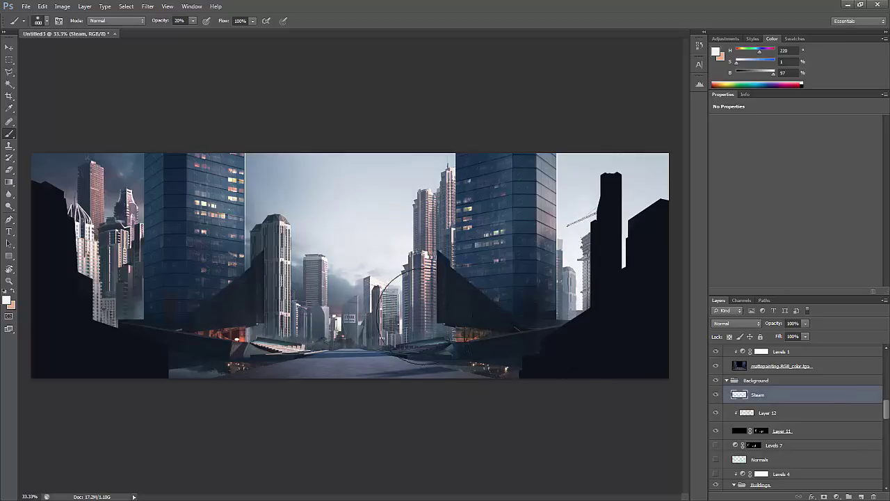
Select the rectangular gap between the central towers down to the road's horizon, brush haze inside it on Steam and deselect
{"action": "key", "text": "m"}
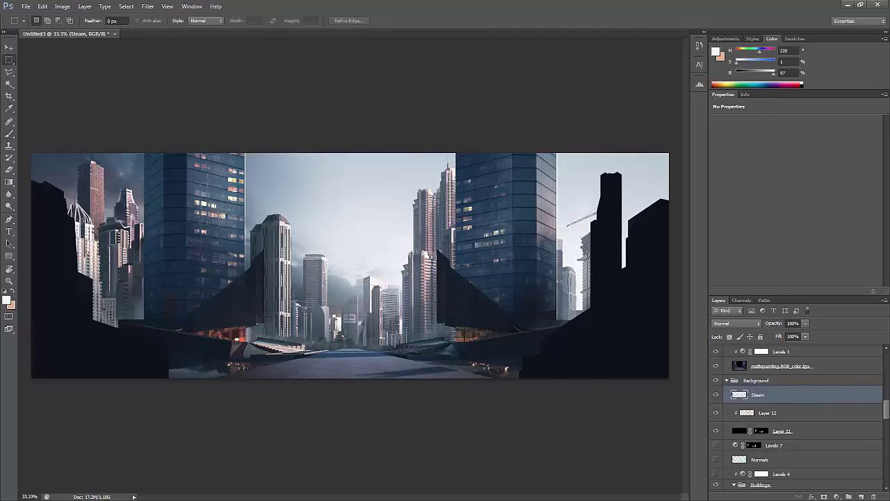
{"action": "scroll", "coordinate": [403, 334], "scroll_direction": "up", "scroll_amount": 1}
{"action": "left_click_drag", "start_coordinate": [212, 137], "coordinate": [208, 136]}
{"action": "key", "text": "b"}
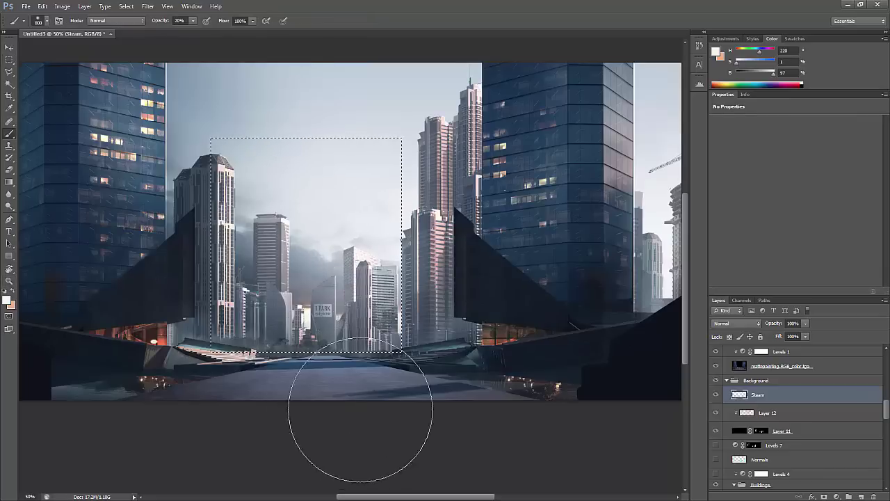
{"action": "left_click", "coordinate": [369, 240], "text": "alt"}
{"action": "key", "text": "ctrl+d"}
Build up pale haze at 20% opacity around the distant central towers and erase the spill along the road's horizon
{"action": "key", "text": "e"}
{"action": "scroll", "coordinate": [345, 388], "scroll_direction": "up", "scroll_amount": 1}
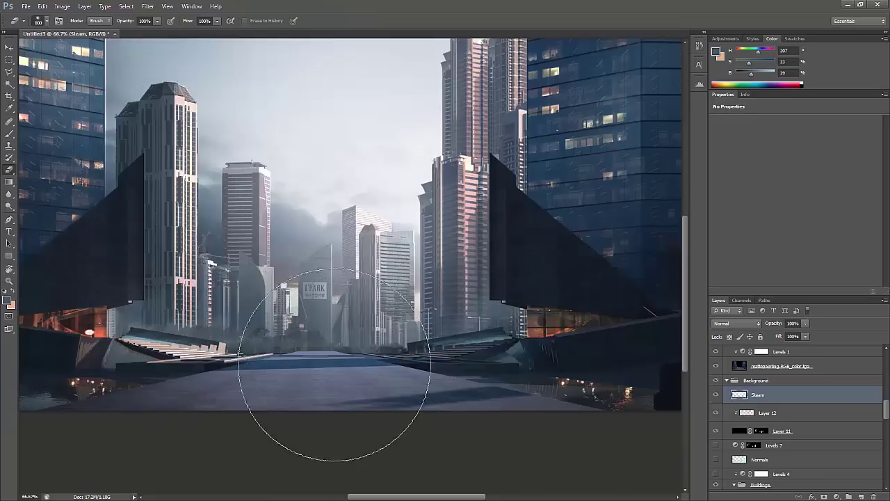
{"action": "key", "text": "bracketleft"}
{"action": "key", "text": "bracketleft"}
{"action": "key", "text": "bracketleft"}
{"action": "key", "text": "bracketleft"}
{"action": "key", "text": "b"}
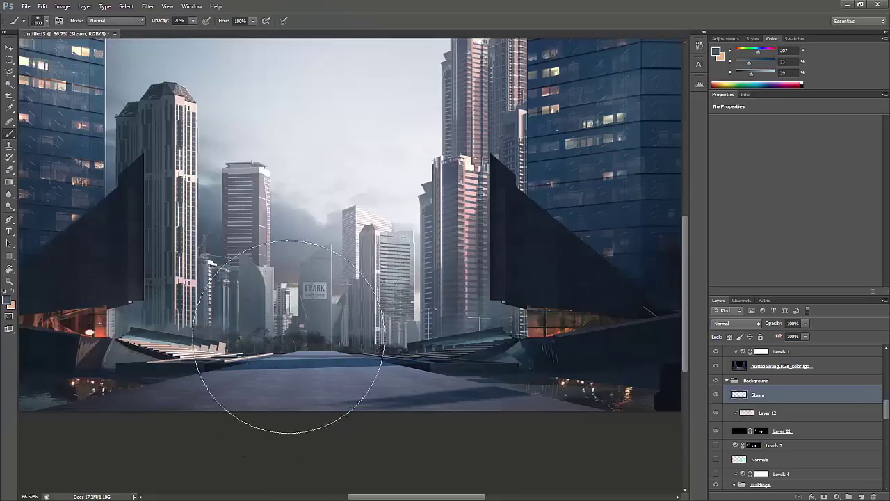
{"action": "left_click", "coordinate": [307, 180], "text": "alt"}
{"action": "key", "text": "2"}
{"action": "key", "text": "e"}
{"action": "left_click_drag", "start_coordinate": [209, 344], "coordinate": [393, 349]}
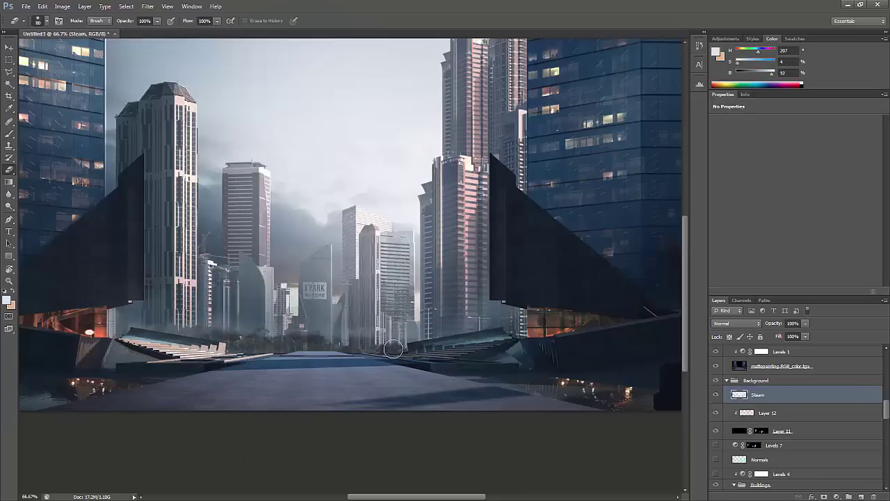
Brush soft pale haze across the distant central skyline on the Steam layer
{"action": "key", "text": "b"}
{"action": "scroll", "coordinate": [310, 342], "scroll_direction": "down", "scroll_amount": 2}
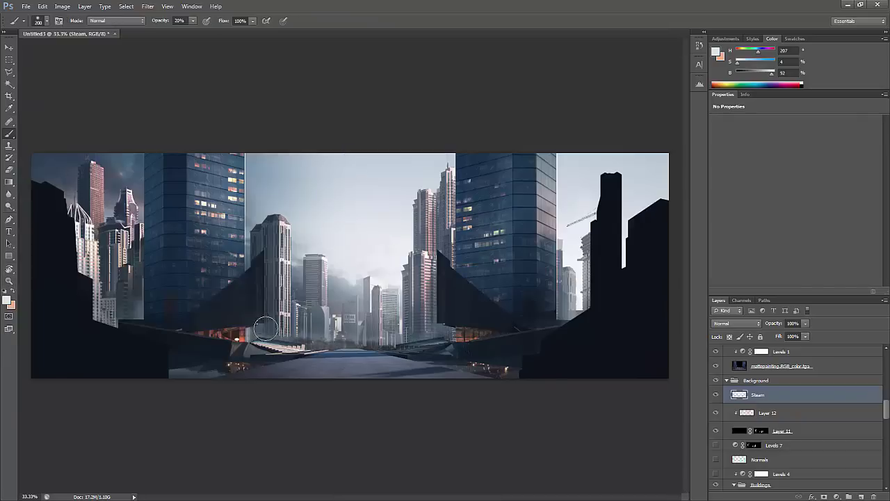
{"action": "mouse_move", "coordinate": [341, 306]}
{"action": "left_mouse_down"}
{"action": "mouse_move", "coordinate": [365, 340]}
{"action": "mouse_move", "coordinate": [351, 245]}
{"action": "mouse_move", "coordinate": [363, 204]}
{"action": "mouse_move", "coordinate": [320, 219]}
{"action": "left_mouse_up"}
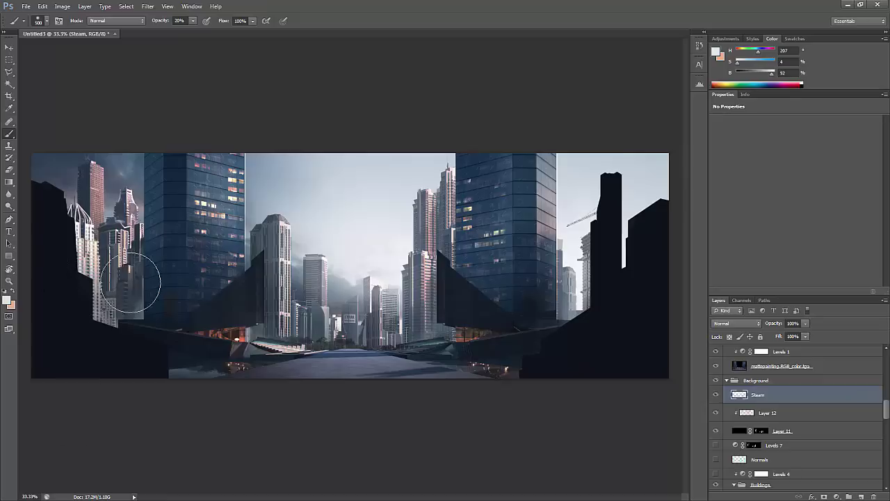
Paint a soft pale glow around the bases of the blue glass towers on the Light layer
{"action": "key", "text": "bracketright"}
{"action": "key", "text": "bracketright"}
{"action": "key", "text": "bracketright"}
{"action": "key", "text": "bracketright"}
{"action": "key", "text": "bracketright"}
{"action": "left_click", "coordinate": [238, 159], "text": "ctrl"}
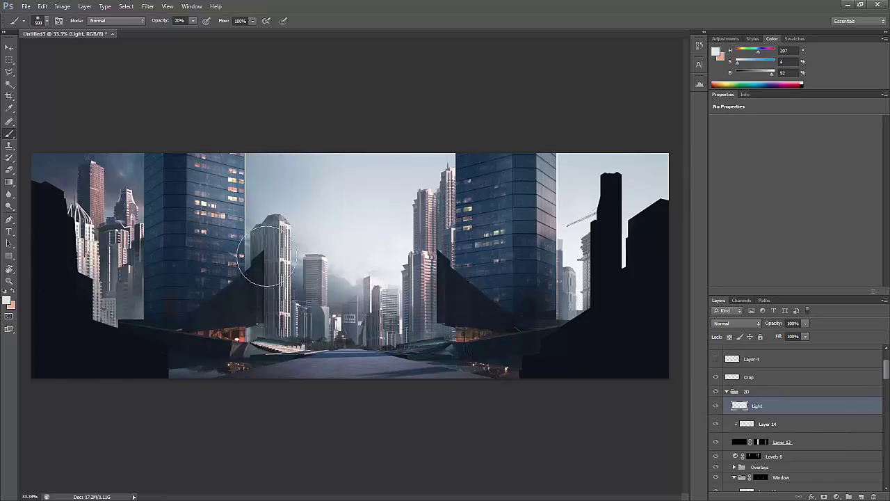
{"action": "key", "text": "z"}
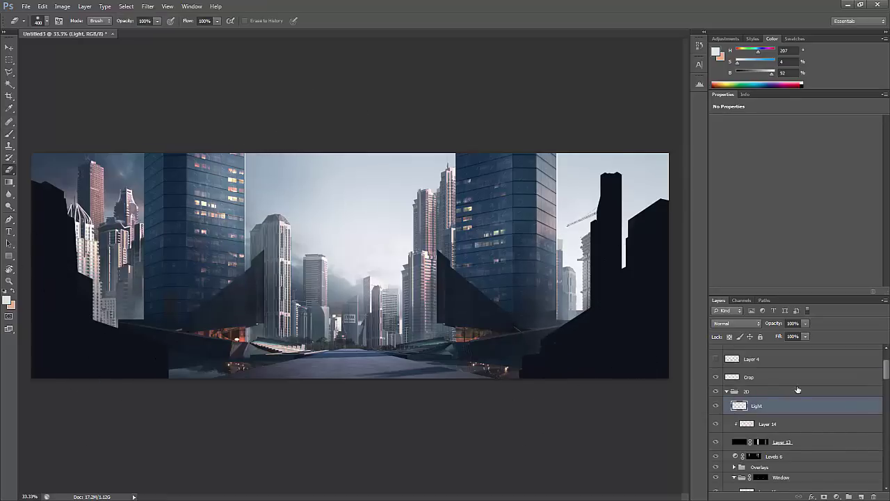
Add a Black & White adjustment layer above the Light layer for judging the painting's values
{"action": "scroll", "coordinate": [797, 389], "scroll_direction": "down", "scroll_amount": 2}
{"action": "left_click", "coordinate": [388, 283], "text": "alt"}
{"action": "key", "text": "r"}
{"action": "left_click_drag", "start_coordinate": [294, 239], "coordinate": [405, 292]}
{"action": "left_click", "coordinate": [836, 496]}
{"action": "left_click", "coordinate": [799, 403]}
{"action": "left_click_drag", "start_coordinate": [302, 193], "coordinate": [535, 295]}
{"action": "key", "text": "ctrl+plus"}
{"action": "key", "text": "z"}
{"action": "left_click", "coordinate": [536, 295]}
{"action": "left_click", "coordinate": [536, 295]}
{"action": "key", "text": "alt+bracketleft"}
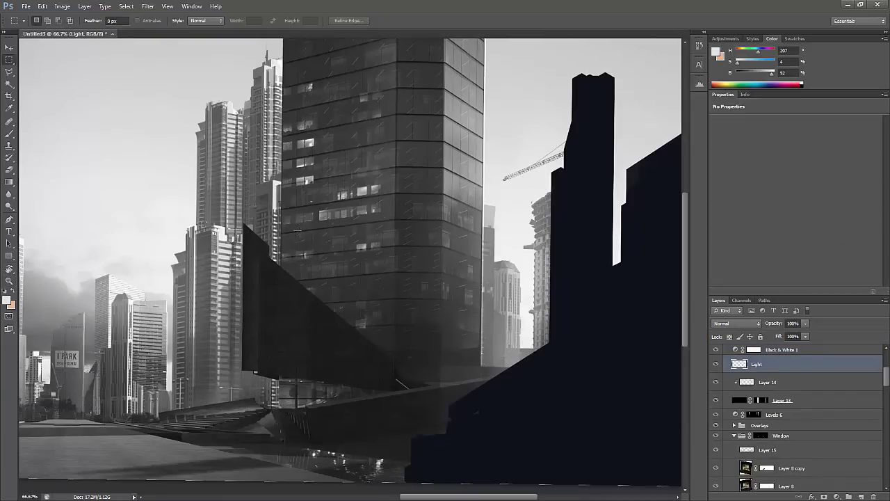
Add a new layer beneath Layer 3 and paint pale haze behind its high-rise towers
{"action": "left_click_drag", "start_coordinate": [179, 350], "coordinate": [225, 383]}
{"action": "key", "text": "v"}
{"action": "right_click", "coordinate": [224, 382]}
{"action": "left_click", "coordinate": [292, 283]}
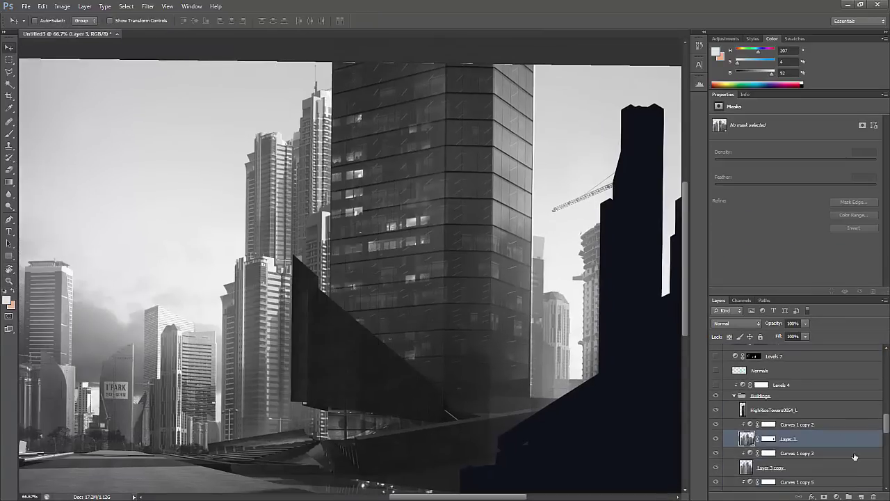
{"action": "left_click", "coordinate": [754, 457]}
{"action": "key", "text": "b"}
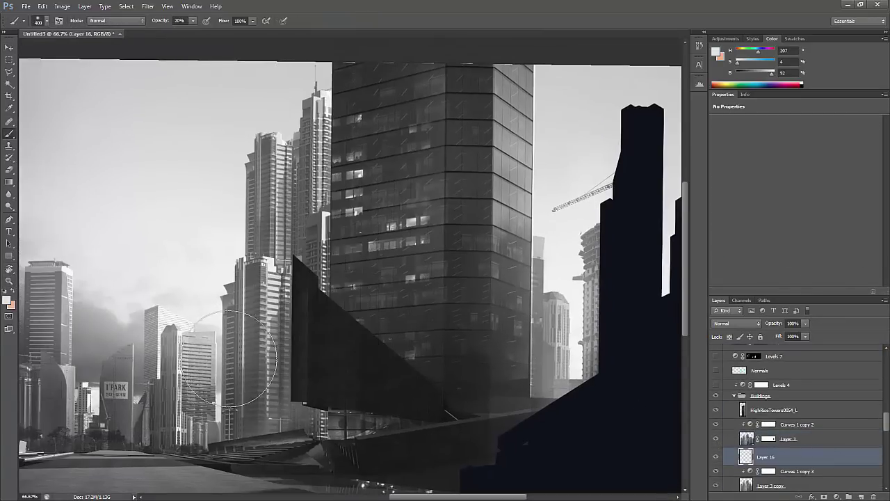
{"action": "left_click_drag", "start_coordinate": [179, 433], "coordinate": [337, 372]}
Add a new layer beneath Layer 2 copy 2 and brush pale haze along the base of the distant central buildings
{"action": "key", "text": "v"}
{"action": "right_click", "coordinate": [225, 382]}
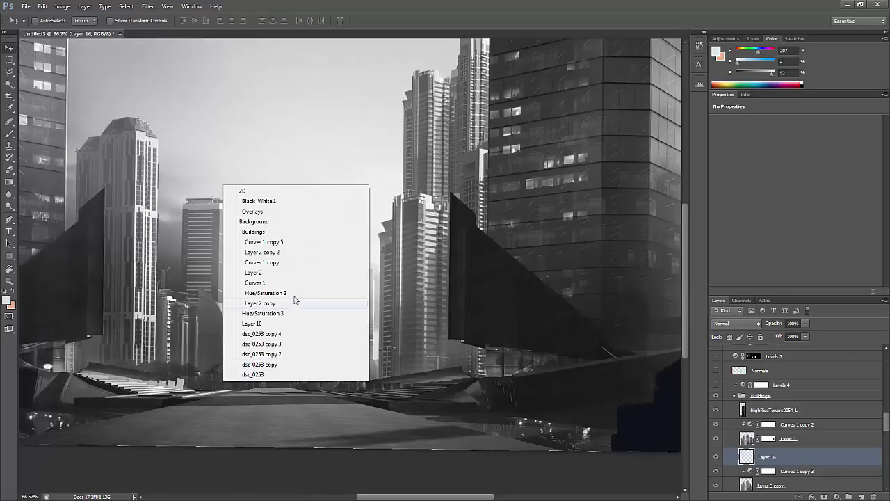
{"action": "left_click", "coordinate": [295, 299]}
{"action": "scroll", "coordinate": [859, 470], "scroll_direction": "down", "scroll_amount": 2}
{"action": "left_click", "coordinate": [861, 496]}
{"action": "key", "text": "b"}
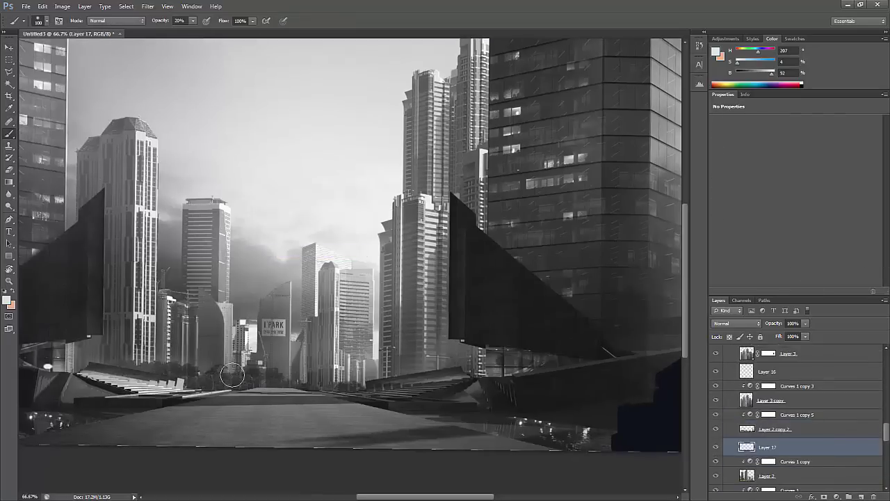
{"action": "left_click_drag", "start_coordinate": [332, 387], "coordinate": [384, 375]}
{"action": "left_click_drag", "start_coordinate": [213, 327], "coordinate": [332, 327]}
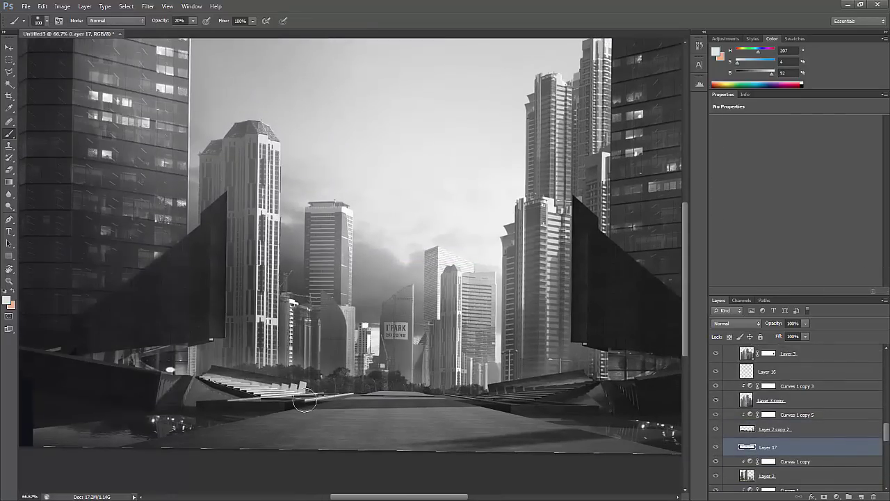
Select the Light layer and enlarge the brush while judging the building depths in black and white
{"action": "key", "text": "z"}
{"action": "key", "text": "ctrl+minus"}
{"action": "key", "text": "ctrl+minus"}
{"action": "key", "text": "ctrl+minus"}
{"action": "key", "text": "ctrl+plus"}
{"action": "key", "text": "ctrl+plus"}
{"action": "key", "text": "ctrl+plus"}
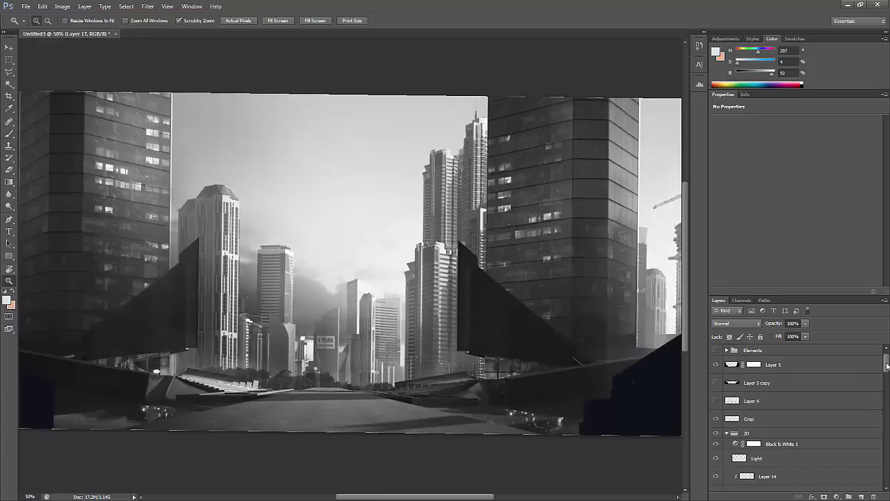
{"action": "key", "text": "alt+bracketright"}
{"action": "key", "text": "alt+bracketright"}
{"action": "key", "text": "alt+bracketright"}
{"action": "key", "text": "alt+bracketright"}
{"action": "key", "text": "b"}
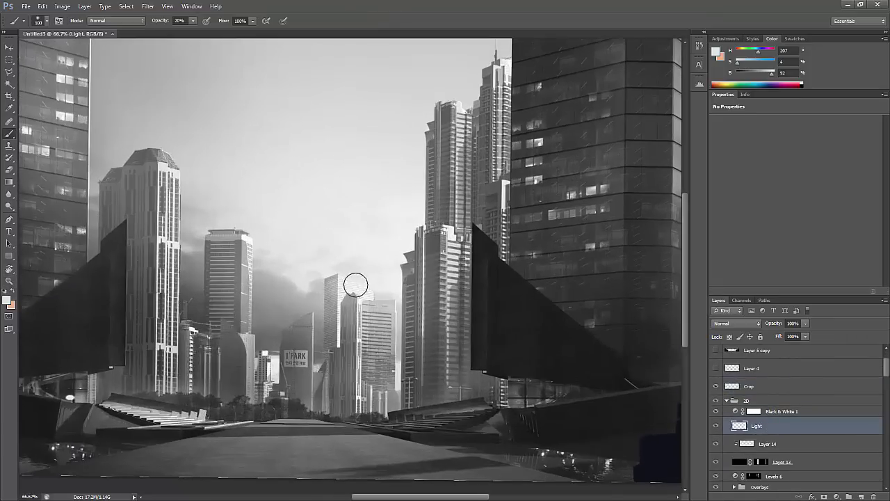
{"action": "key", "text": "bracketright"}
Hide the Black & White adjustment layer to review the whole painting in colour
{"action": "key", "text": "h"}
{"action": "left_click_drag", "start_coordinate": [185, 339], "coordinate": [312, 254]}
{"action": "key", "text": "z"}
{"action": "left_click", "coordinate": [309, 253], "text": "alt"}
{"action": "scroll", "coordinate": [742, 408], "scroll_direction": "up", "scroll_amount": 1}
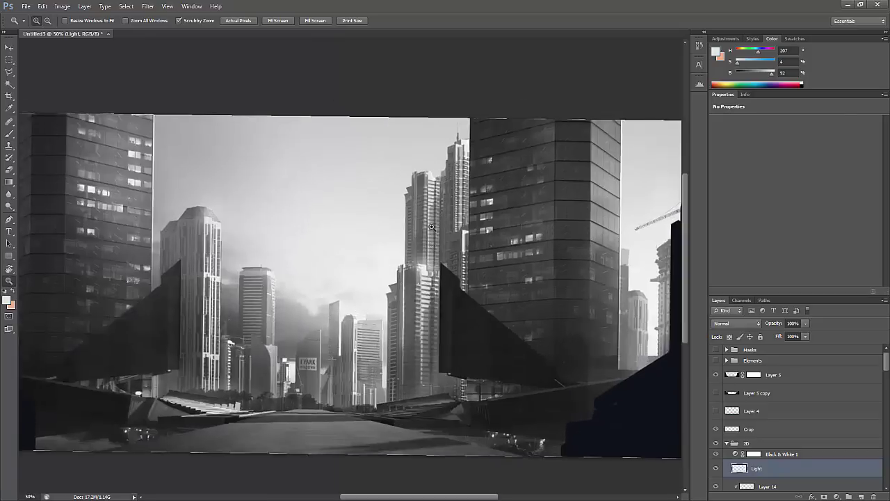
{"action": "left_click", "coordinate": [716, 468]}
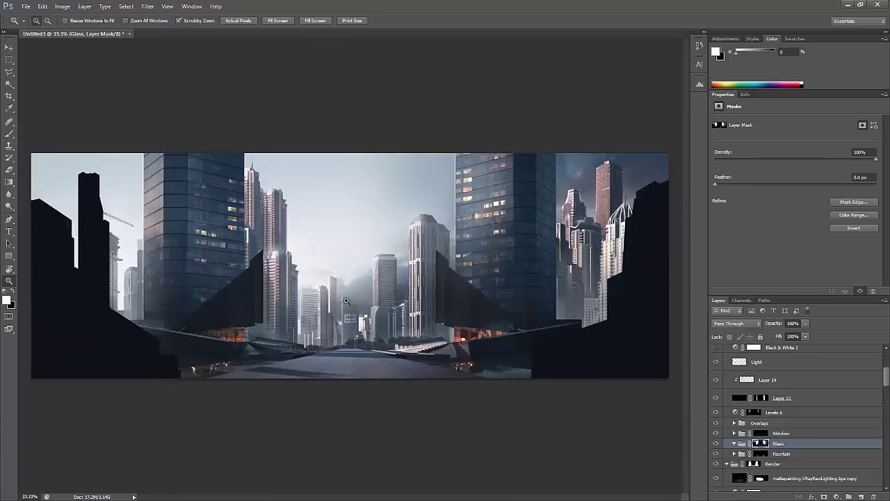
{"action": "left_click", "coordinate": [346, 300], "text": "alt"}
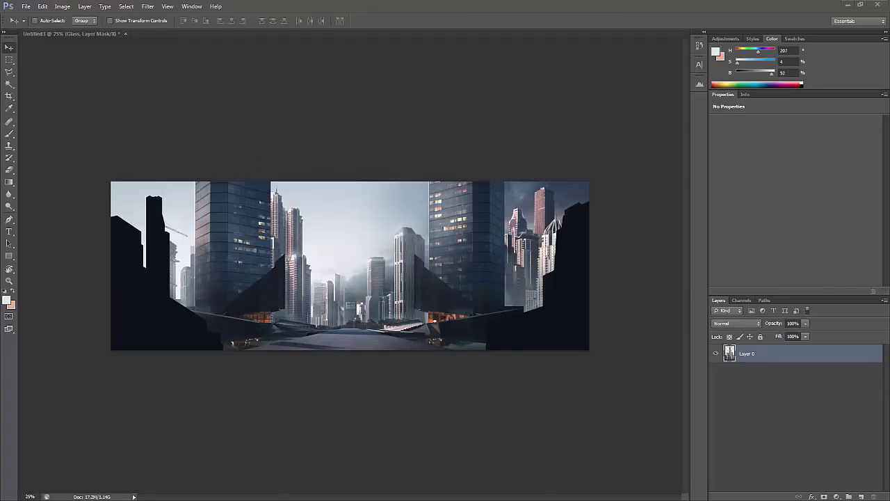
Paste the crowded plaza photo above the 2D group and scale it to about 70% over the central walkway
{"action": "left_click_drag", "start_coordinate": [599, 313], "coordinate": [495, 261]}
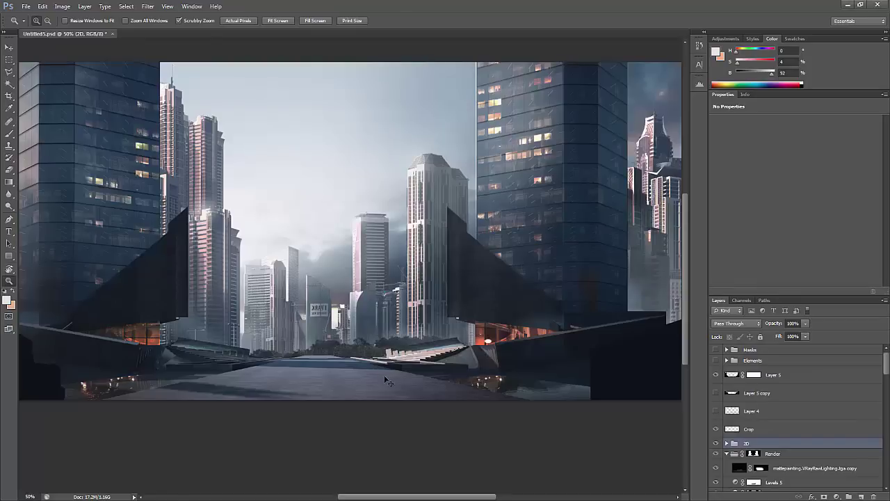
{"action": "key", "text": "ctrl+v"}
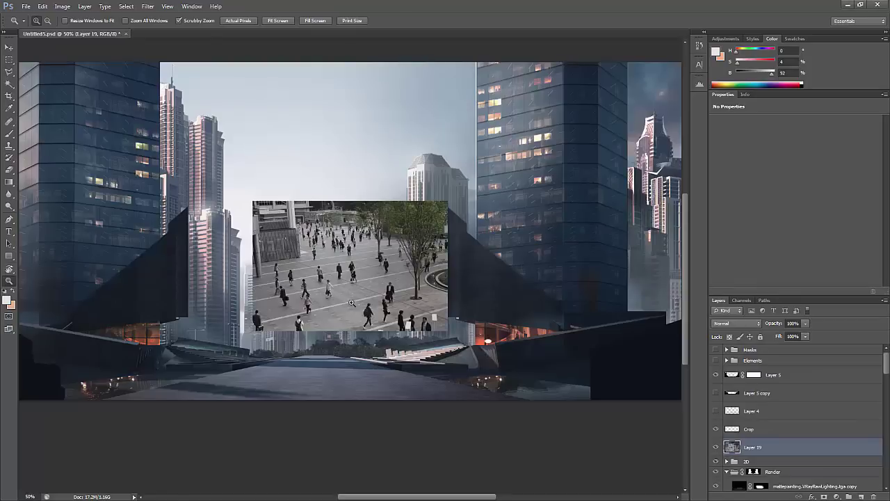
{"action": "key", "text": "v"}
{"action": "left_click_drag", "start_coordinate": [347, 265], "coordinate": [339, 343]}
{"action": "key", "text": "b"}
{"action": "key", "text": "ctrl+t"}
{"action": "left_click_drag", "start_coordinate": [441, 285], "coordinate": [378, 328]}
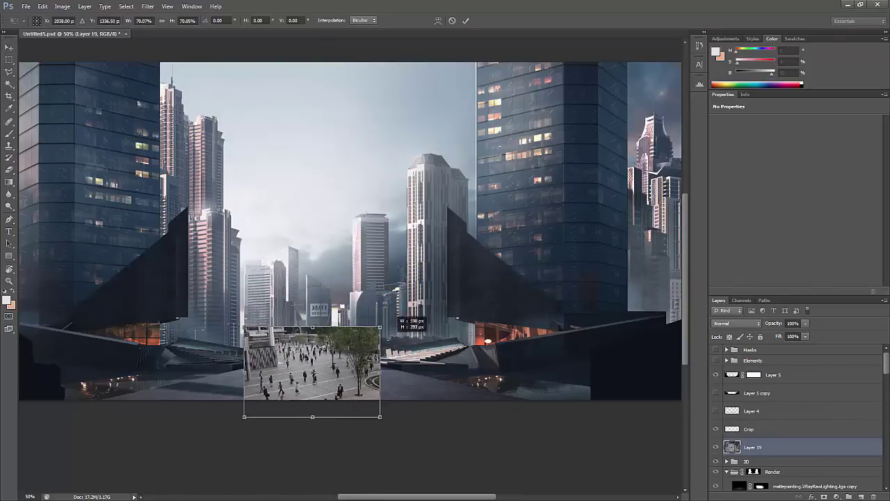
{"action": "left_click_drag", "start_coordinate": [313, 369], "coordinate": [299, 375]}
{"action": "key", "text": "Return"}
Blend the crowd photo in Overlay mode and mask out its tree and upper edge so only the people remain
{"action": "left_click", "coordinate": [737, 324]}
{"action": "left_click", "coordinate": [738, 195]}
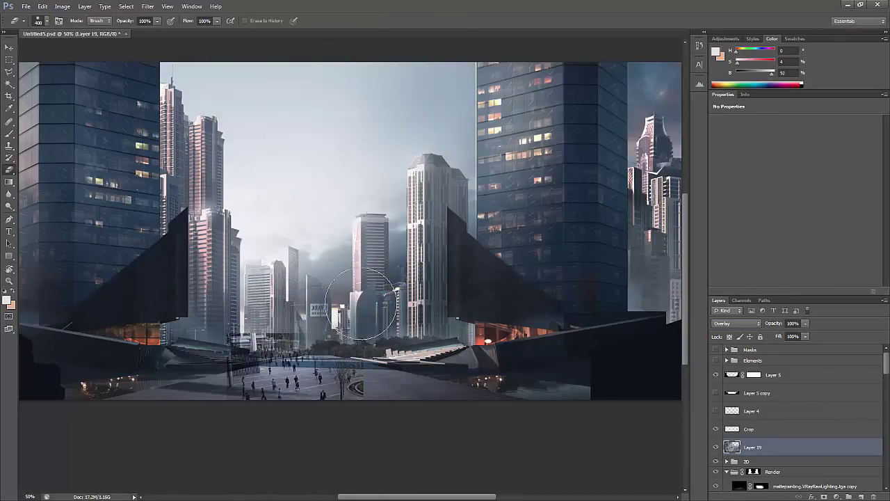
{"action": "left_click", "coordinate": [824, 497]}
{"action": "key", "text": "b"}
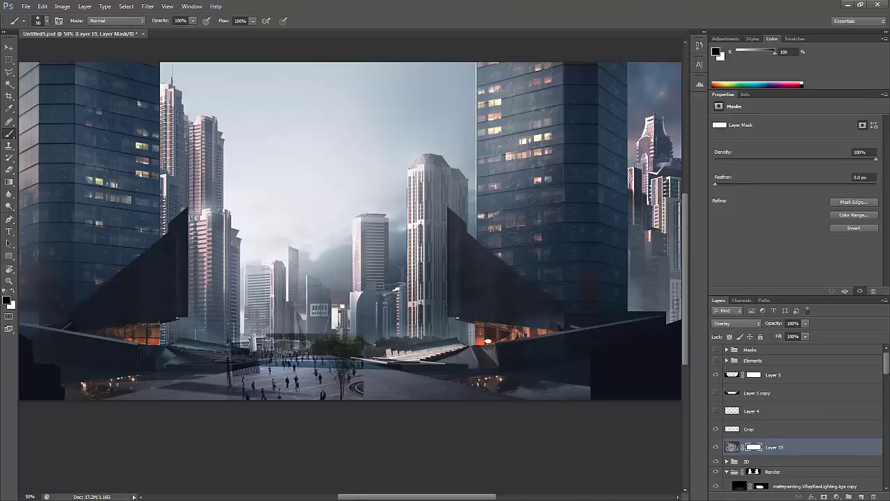
{"action": "left_click_drag", "start_coordinate": [362, 345], "coordinate": [255, 364]}
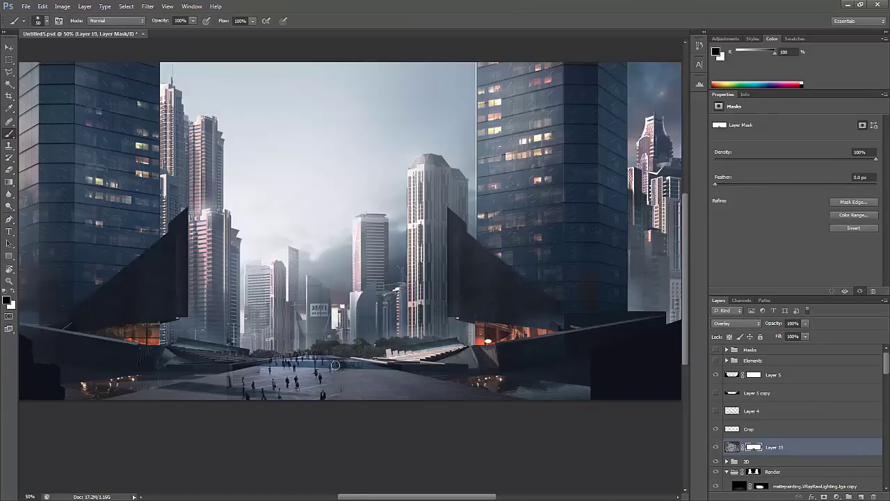
{"action": "key", "text": "e"}
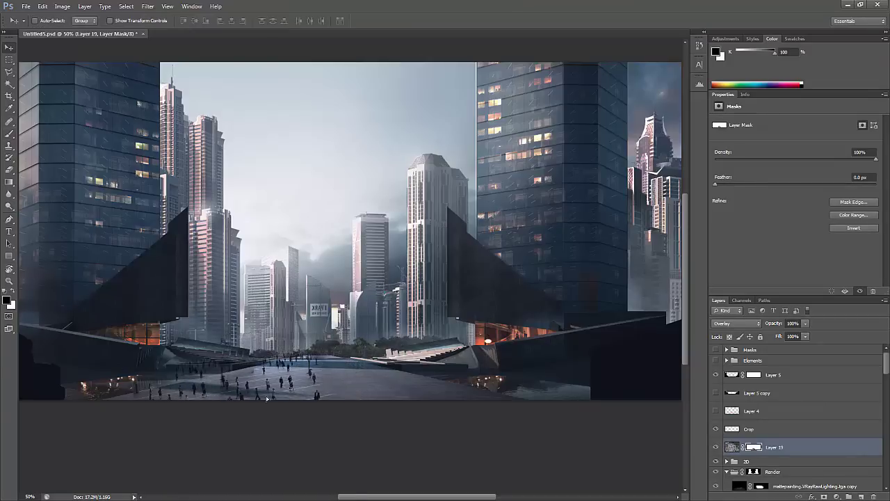
Duplicate the masked crowd layer and spread the copies across the plaza towards both foreground buildings
{"action": "key", "text": "ctrl+j"}
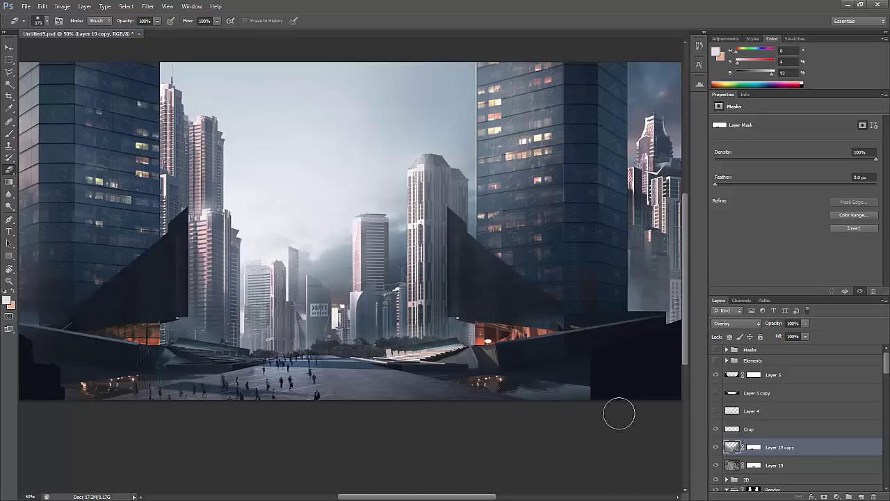
{"action": "left_click", "coordinate": [752, 463]}
{"action": "key", "text": "b"}
{"action": "key", "text": "alt+bracketright"}
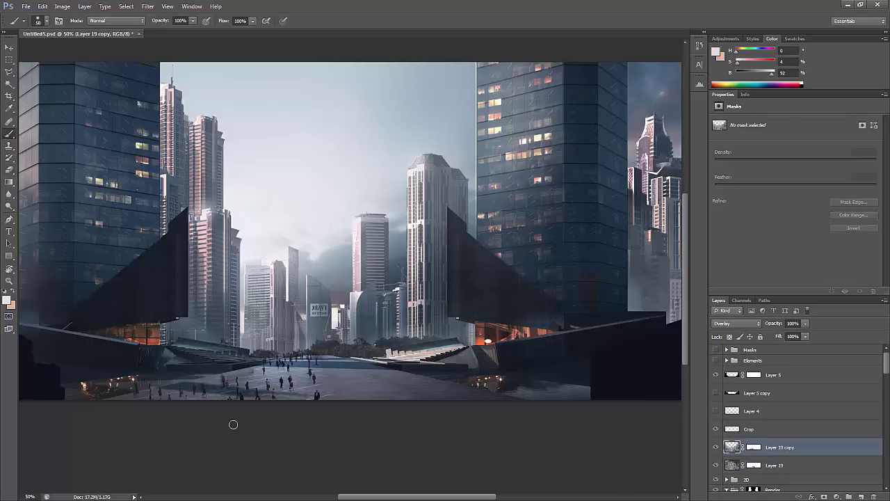
{"action": "key", "text": "v"}
{"action": "left_click_drag", "start_coordinate": [513, 363], "coordinate": [420, 385]}
Refine the masks of both crowd copies with a black brush so their edges blend into the plaza
{"action": "key", "text": "ctrl+backslash"}
{"action": "key", "text": "d"}
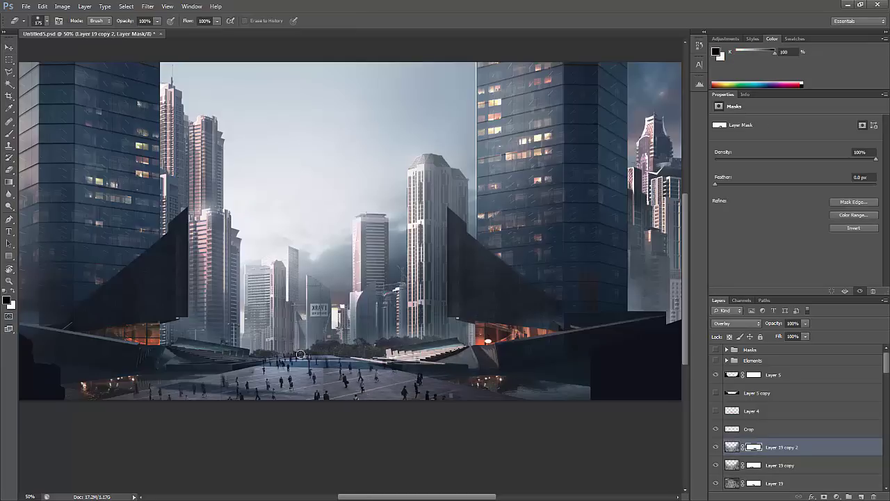
{"action": "key", "text": "b"}
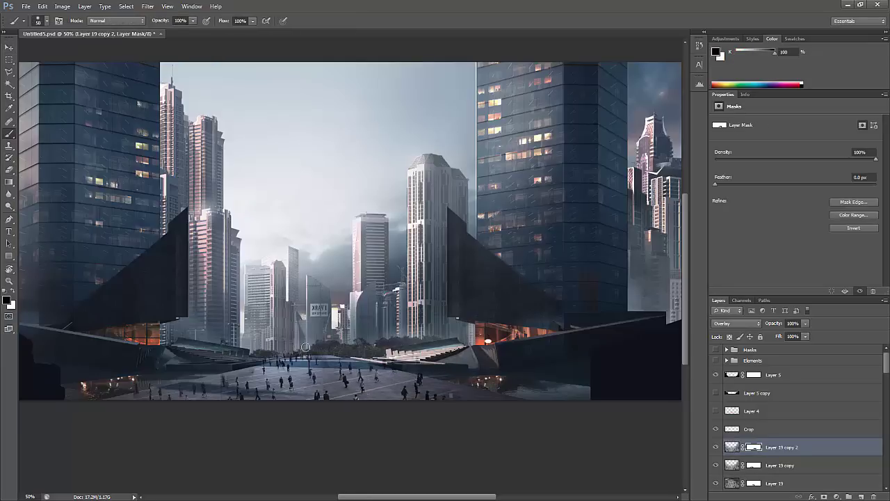
{"action": "left_click", "coordinate": [757, 466]}
{"action": "key", "text": "z"}
{"action": "left_click", "coordinate": [530, 315], "text": "alt"}
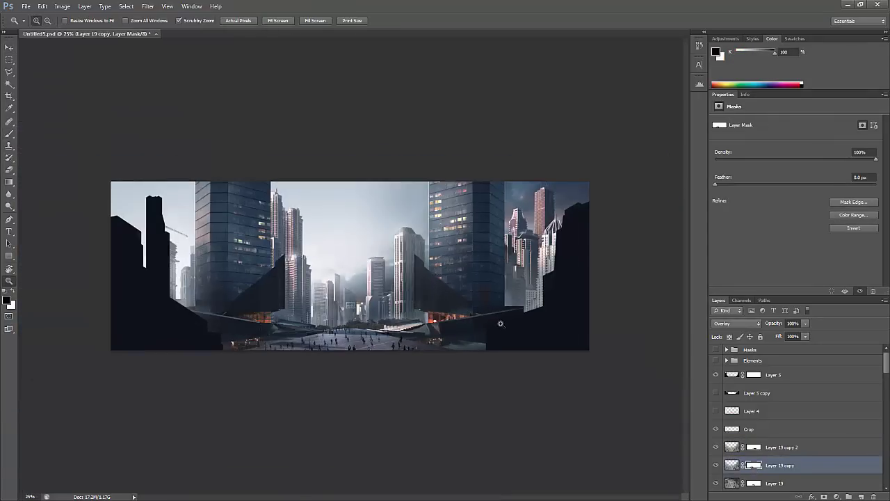
{"action": "mouse_move", "coordinate": [500, 323]}
{"action": "left_mouse_down"}
{"action": "mouse_move", "coordinate": [549, 324]}
{"action": "mouse_move", "coordinate": [507, 324]}
{"action": "left_mouse_up"}
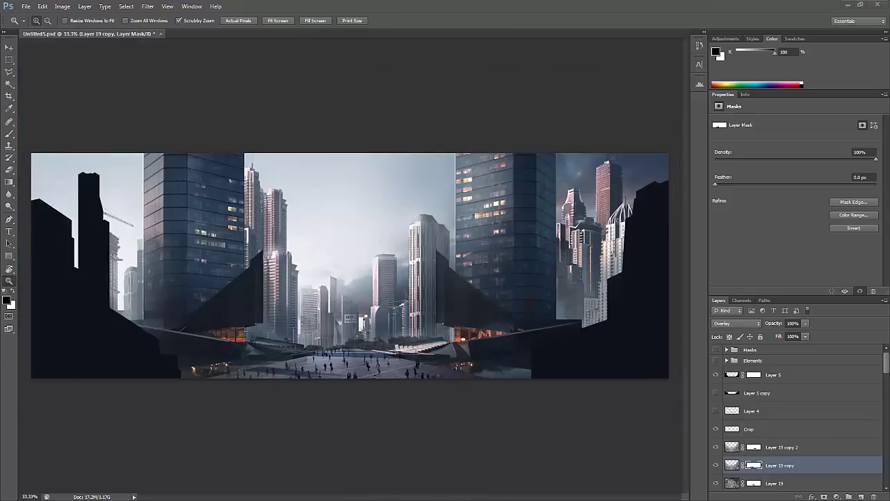
Duplicate the distant tree line layer with its Curves adjustment and adjust the copy's levels
{"action": "key", "text": "v"}
{"action": "left_click", "coordinate": [348, 334], "text": "ctrl"}
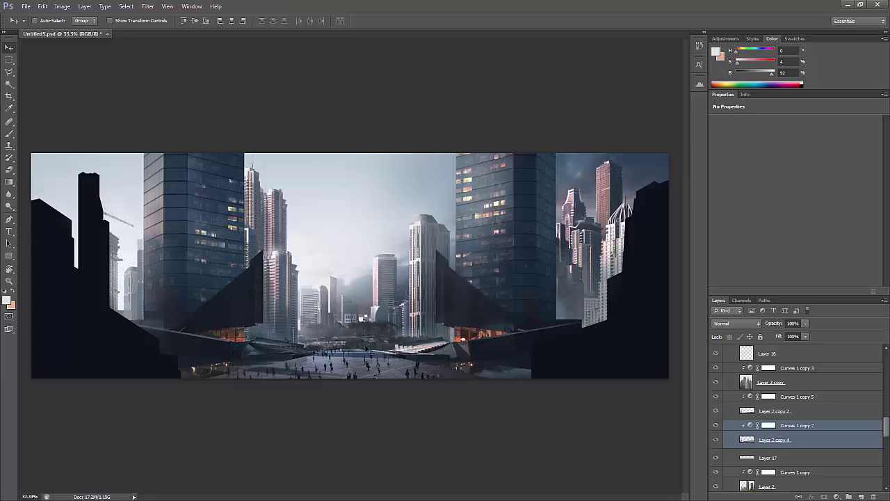
{"action": "left_click", "coordinate": [773, 440]}
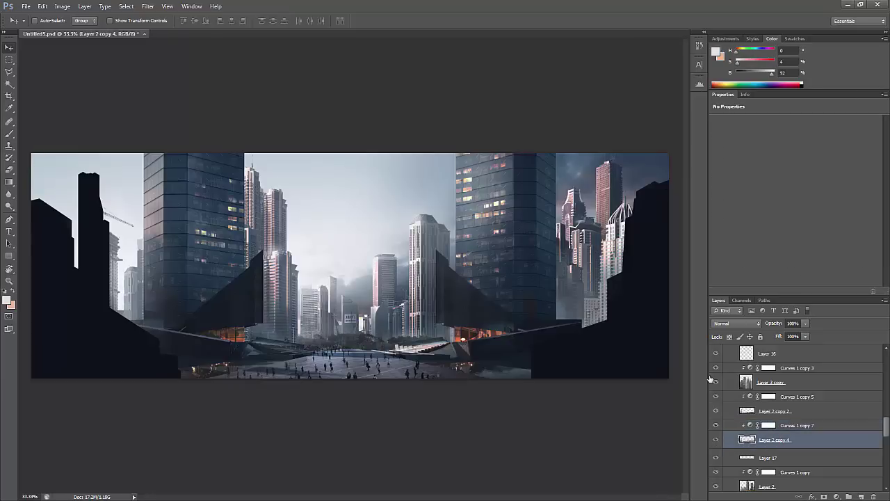
{"action": "key", "text": "ctrl+l"}
{"action": "left_click_drag", "start_coordinate": [257, 224], "coordinate": [279, 229]}
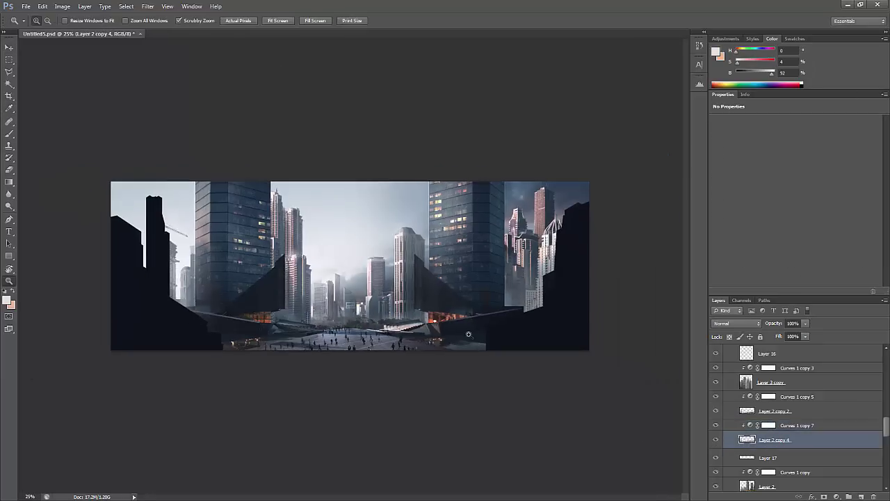
Create a group named Light and add a black-filled layer inside it with a brightening blend mode
{"action": "left_click", "coordinate": [850, 496]}
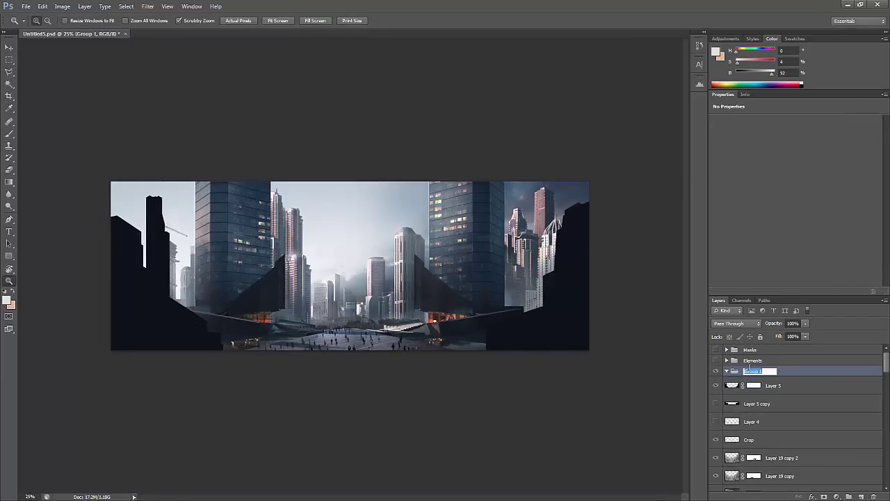
{"action": "key", "text": "v"}
{"action": "key", "text": "d"}
{"action": "key", "text": "alt+BackSpace"}
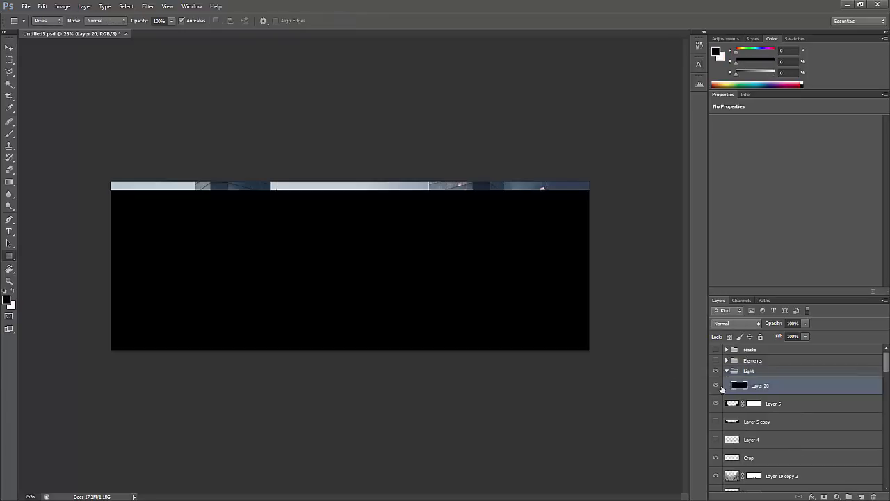
{"action": "left_click", "coordinate": [756, 323]}
{"action": "left_click", "coordinate": [737, 175]}
Clip a new layer to the black layer and sample an off-white (H 70, S 5, B 96) for a textured brush
{"action": "key", "text": "ctrl+alt+shift+n"}
{"action": "key", "text": "ctrl+alt+g"}
{"action": "key", "text": "z"}
{"action": "left_click", "coordinate": [400, 312]}
{"action": "key", "text": "b"}
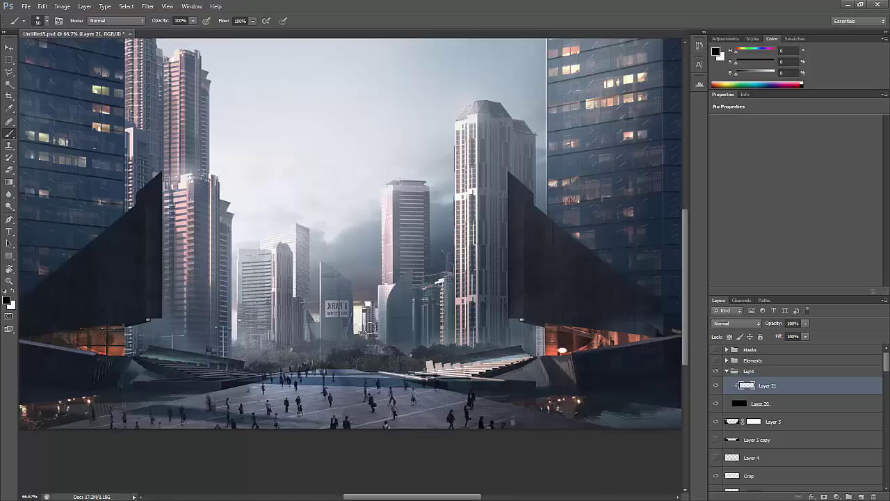
{"action": "right_click", "coordinate": [232, 185]}
{"action": "key", "text": "Return"}
{"action": "left_click", "coordinate": [352, 382], "text": "alt"}
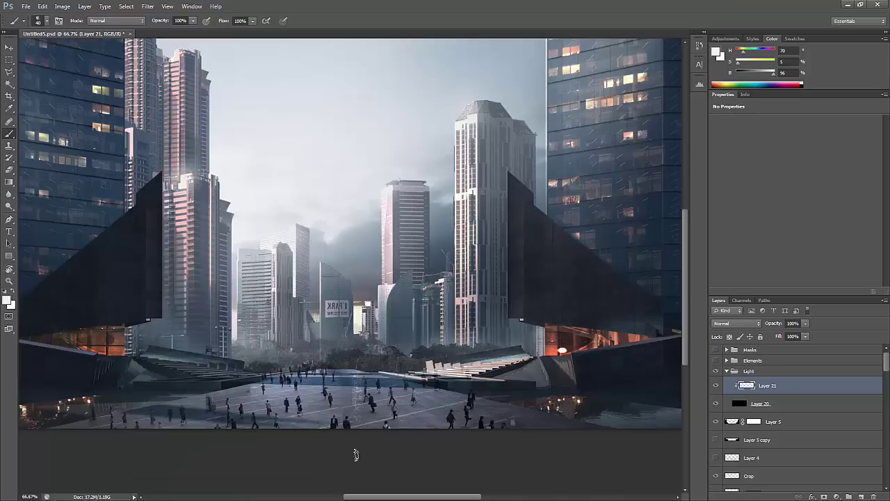
Review the brush tip settings, switch to a soft round brush and set its opacity to 10%
{"action": "key", "text": "F5"}
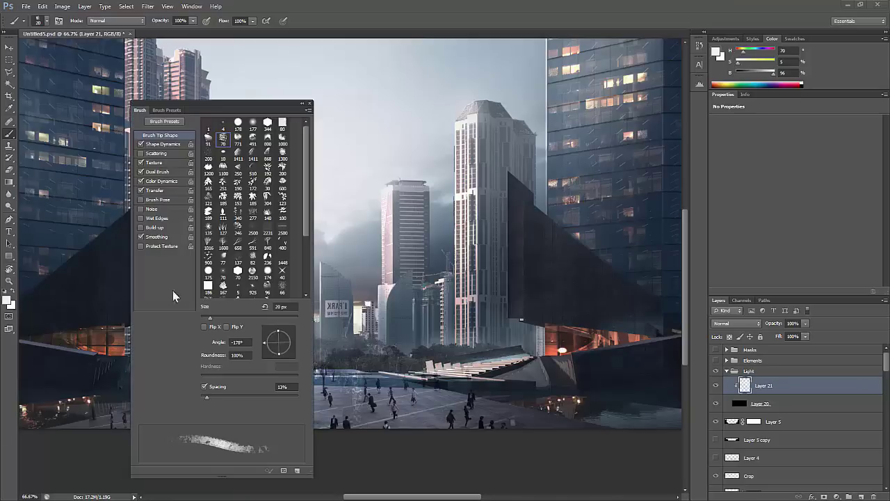
{"action": "left_click", "coordinate": [175, 108]}
{"action": "left_click", "coordinate": [145, 108]}
{"action": "key", "text": "F5"}
{"action": "key", "text": "1"}
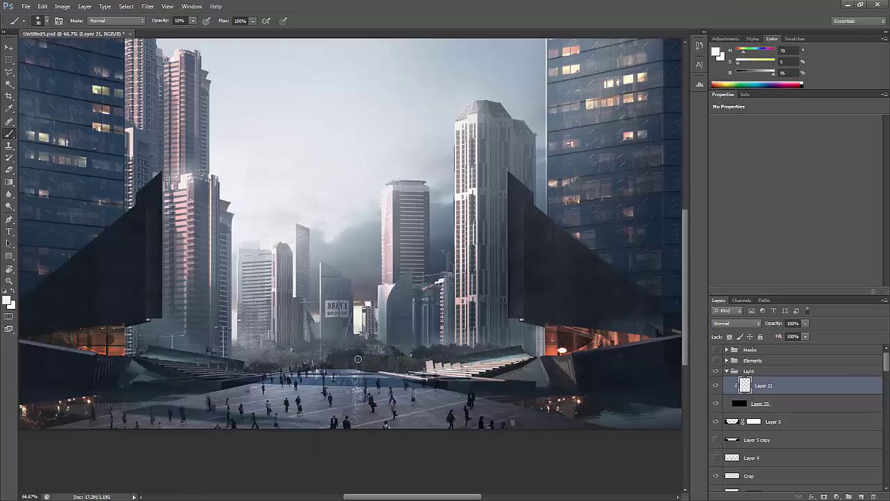
{"action": "key", "text": "z"}
{"action": "left_click", "coordinate": [476, 175], "text": "alt"}
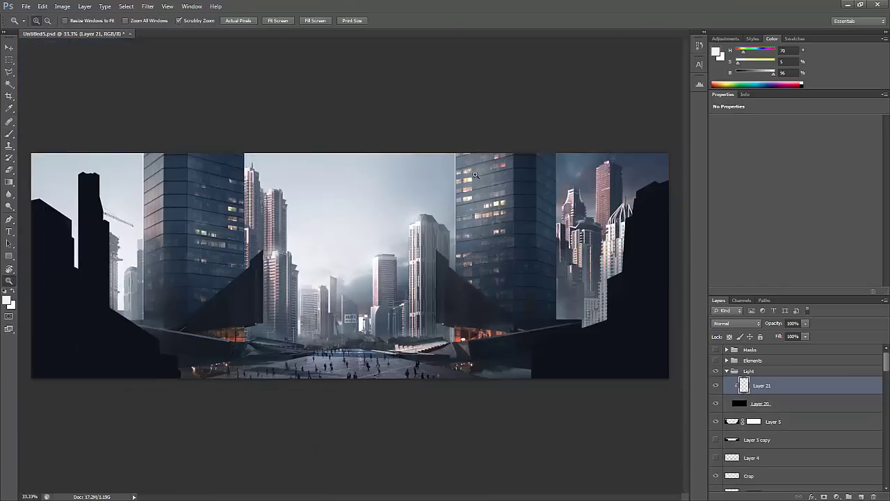
Brush soft off-white light at 10% opacity around the lit entrances, the water and the plaza on the clipped layer
{"action": "key", "text": "e"}
{"action": "scroll", "coordinate": [368, 350], "scroll_direction": "up", "scroll_amount": 1}
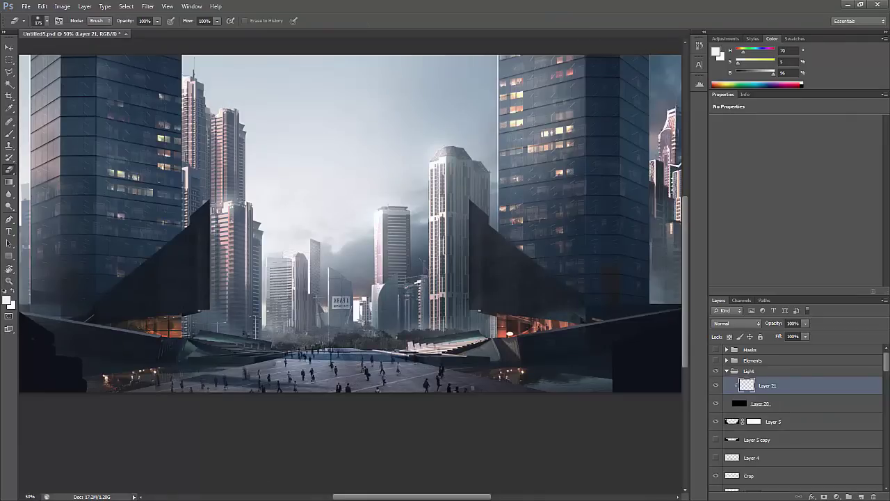
{"action": "key", "text": "b"}
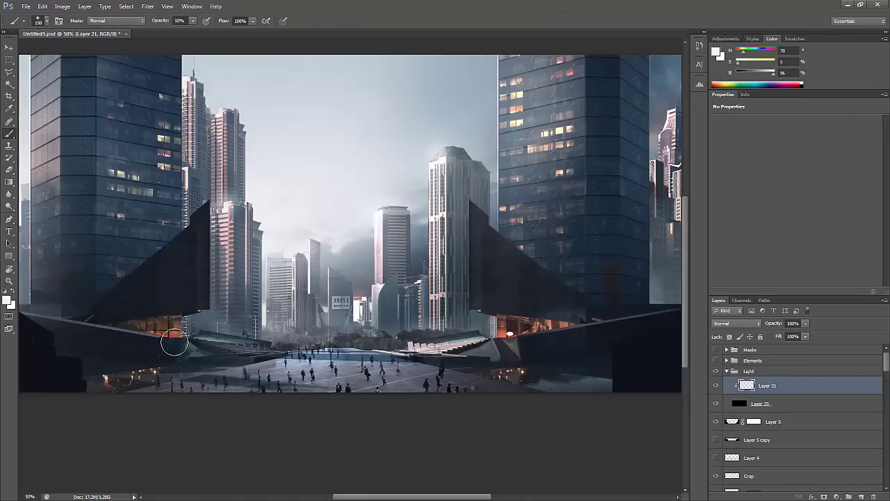
{"action": "key", "text": "bracketright"}
{"action": "key", "text": "bracketright"}
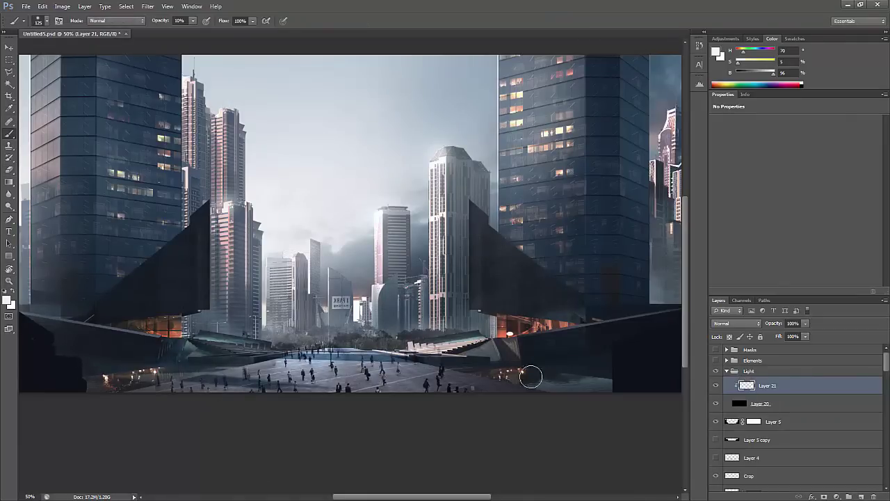
{"action": "key", "text": "z"}
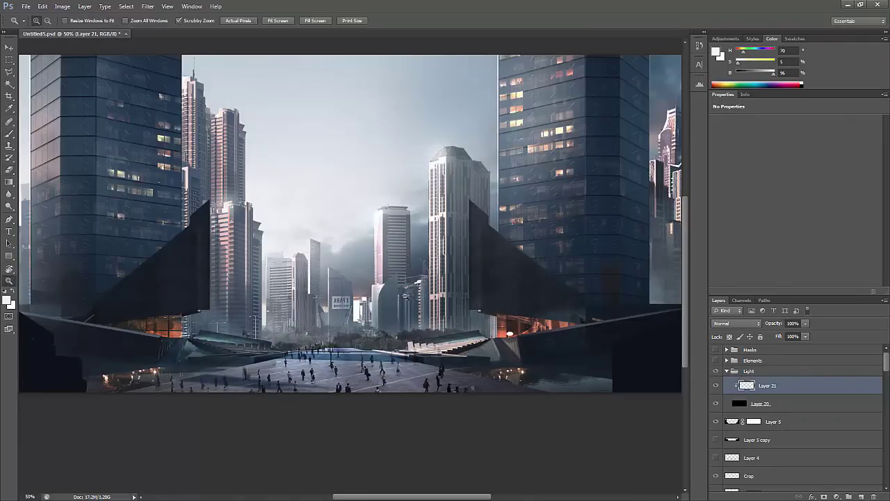
{"action": "left_click", "coordinate": [406, 305], "text": "alt"}
{"action": "left_click", "coordinate": [373, 349]}
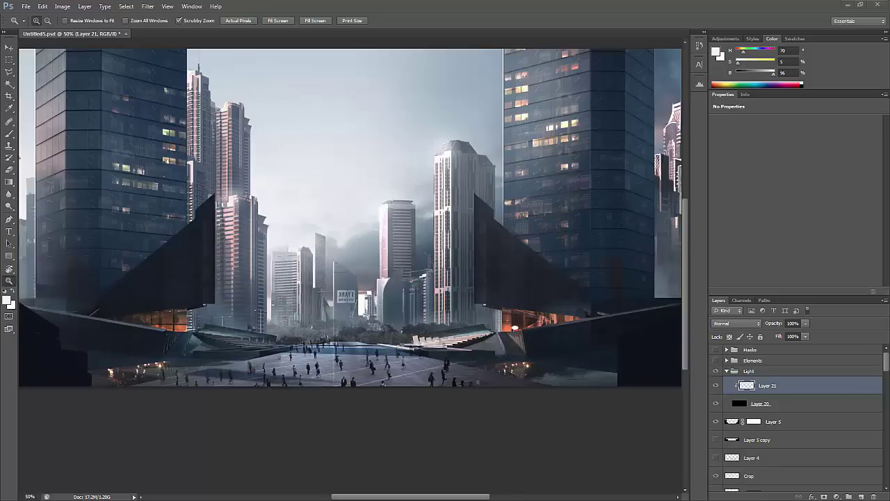
Shift the crowd copy at the plaza's left side and select the neighbouring crowd layer, Layer 19
{"action": "key", "text": "v"}
{"action": "key", "text": "d"}
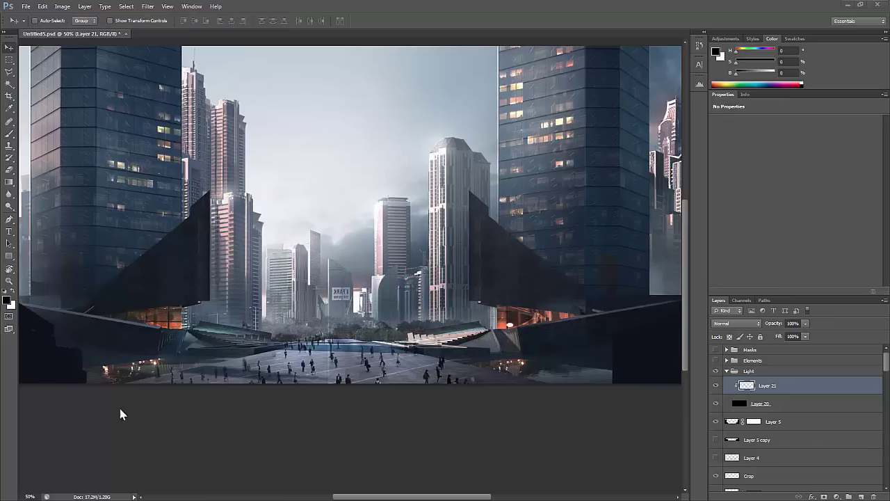
{"action": "right_click", "coordinate": [201, 372]}
{"action": "left_click", "coordinate": [233, 201]}
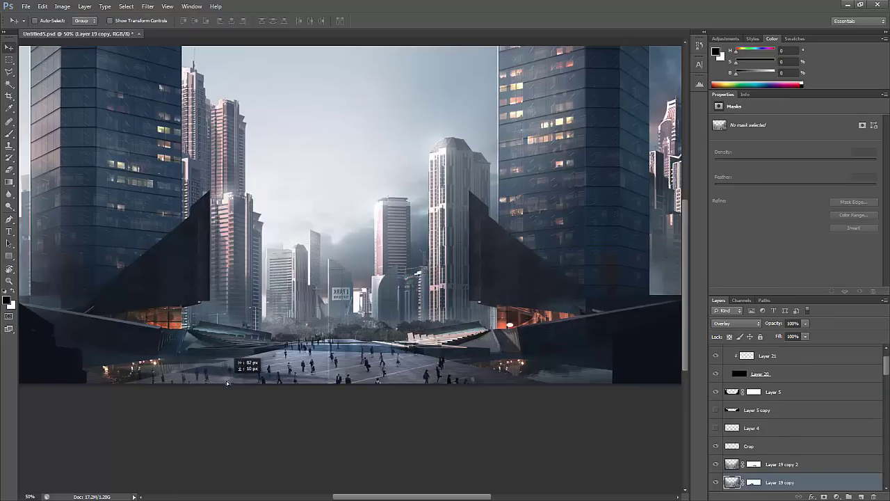
{"action": "right_click", "coordinate": [243, 362]}
{"action": "left_click", "coordinate": [281, 192]}
{"action": "key", "text": "z"}
{"action": "left_click", "coordinate": [278, 362]}
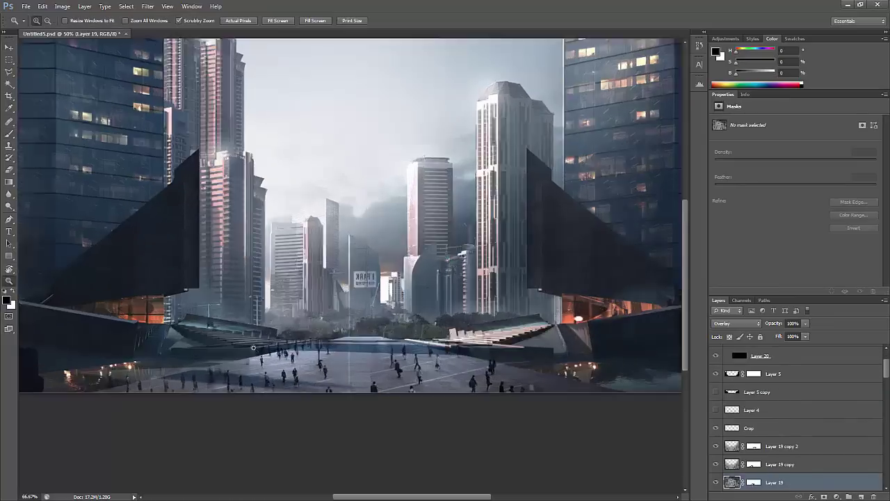
Select the central crowd layer, Layer 19 copy 2, and clean up its edge beside the stairs with the Eraser
{"action": "key", "text": "b"}
{"action": "key", "text": "z"}
{"action": "left_click", "coordinate": [348, 340], "text": "alt"}
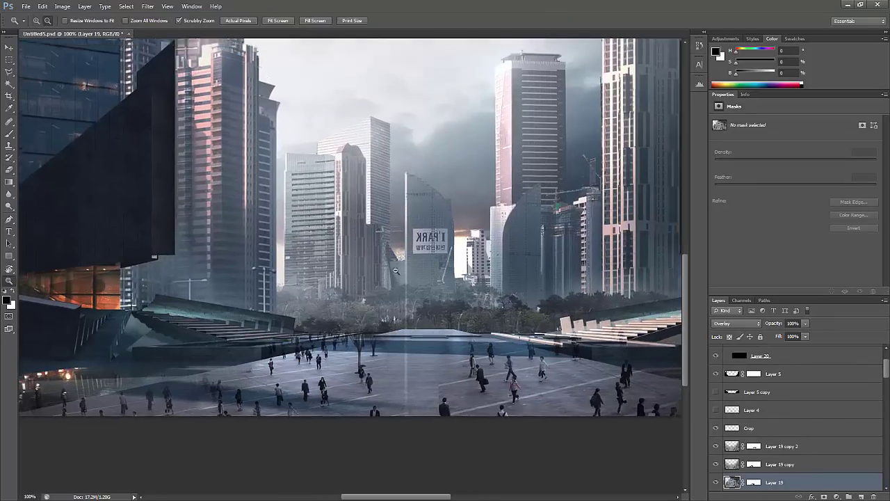
{"action": "right_click", "coordinate": [348, 341], "text": "ctrl"}
{"action": "left_click", "coordinate": [431, 341]}
{"action": "key", "text": "b"}
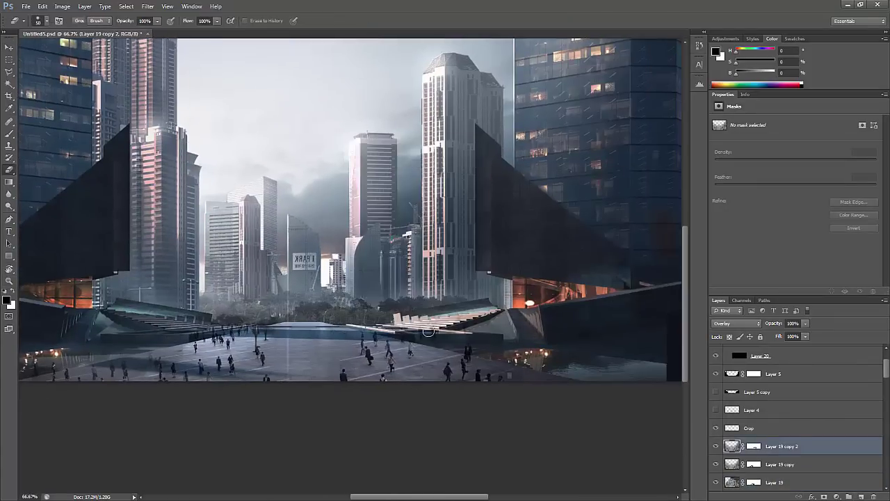
{"action": "key", "text": "z"}
{"action": "left_click", "coordinate": [379, 332], "text": "alt"}
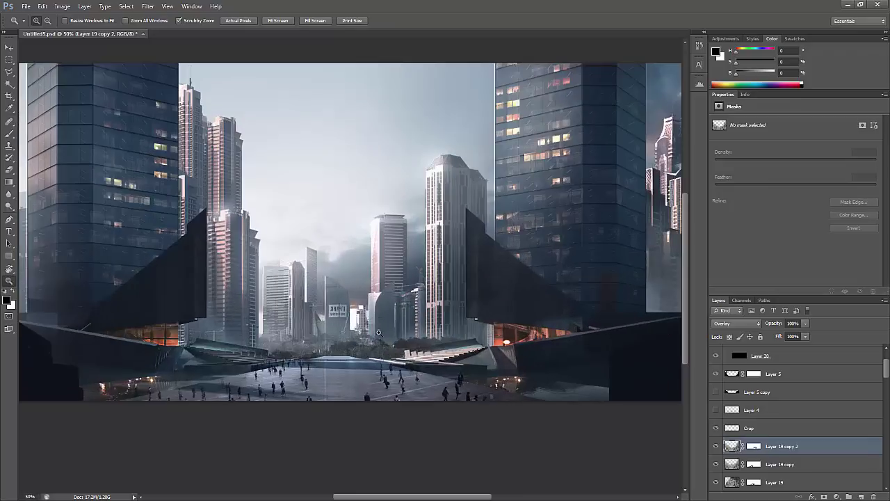
Clone extra walking figures into the empty middle of the plaza on Layer 19 copy 2
{"action": "key", "text": "s"}
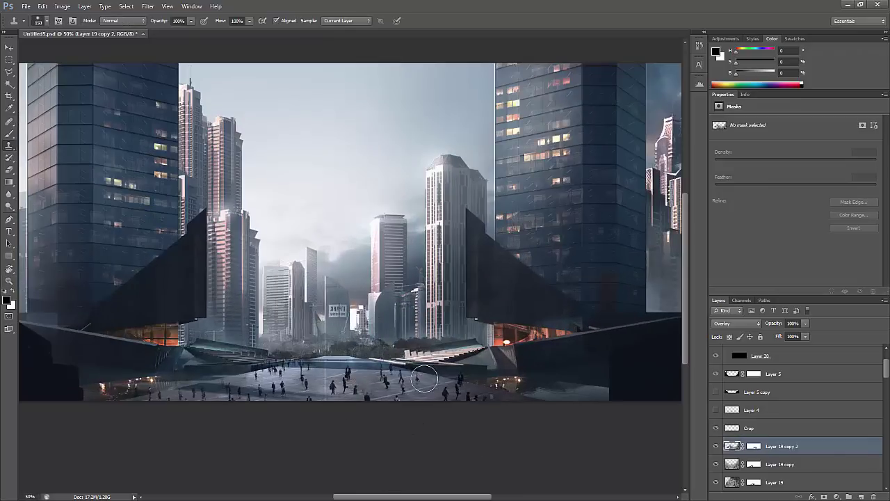
{"action": "key", "text": "z"}
{"action": "left_click", "coordinate": [334, 375]}
Merge the plaza crowd layers into one and set its blend mode to Overlay
{"action": "key", "text": "shift+plus"}
{"action": "key", "text": "shift+plus"}
{"action": "key", "text": "shift+plus"}
{"action": "key", "text": "shift+plus"}
{"action": "key", "text": "shift+plus"}
{"action": "key", "text": "shift+plus"}
{"action": "key", "text": "shift+plus"}
{"action": "key", "text": "shift+plus"}
{"action": "key", "text": "shift+plus"}
{"action": "key", "text": "shift+plus"}
{"action": "key", "text": "shift+plus"}
{"action": "key", "text": "shift+plus"}
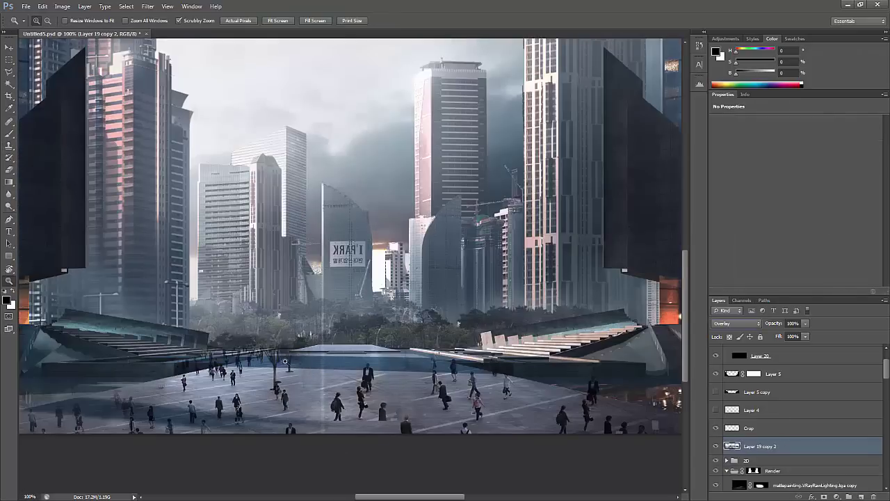
Add a layer mask to the merged crowd layer and paint out the cloned central figures and the lamp posts in black
{"action": "left_click", "coordinate": [824, 496]}
{"action": "key", "text": "b"}
{"action": "right_click", "coordinate": [132, 101]}
{"action": "key", "text": "Escape"}
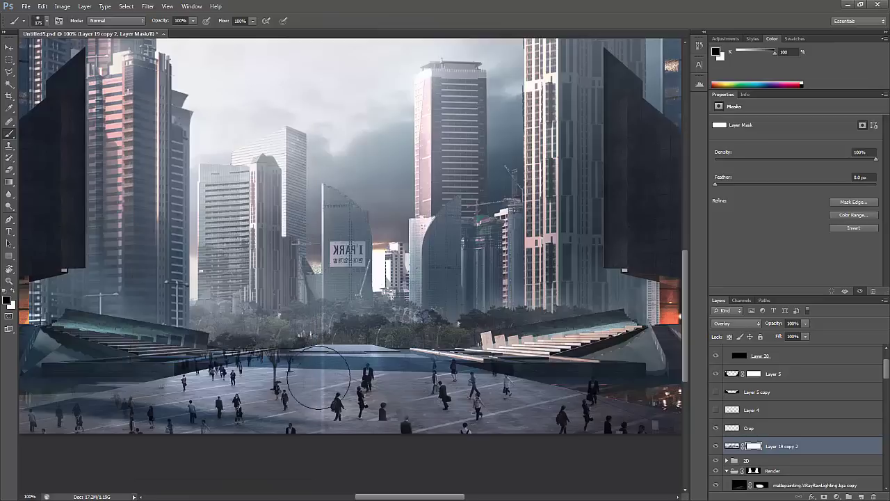
{"action": "mouse_move", "coordinate": [382, 413]}
{"action": "left_mouse_down"}
{"action": "mouse_move", "coordinate": [370, 367]}
{"action": "mouse_move", "coordinate": [368, 402]}
{"action": "left_mouse_up"}
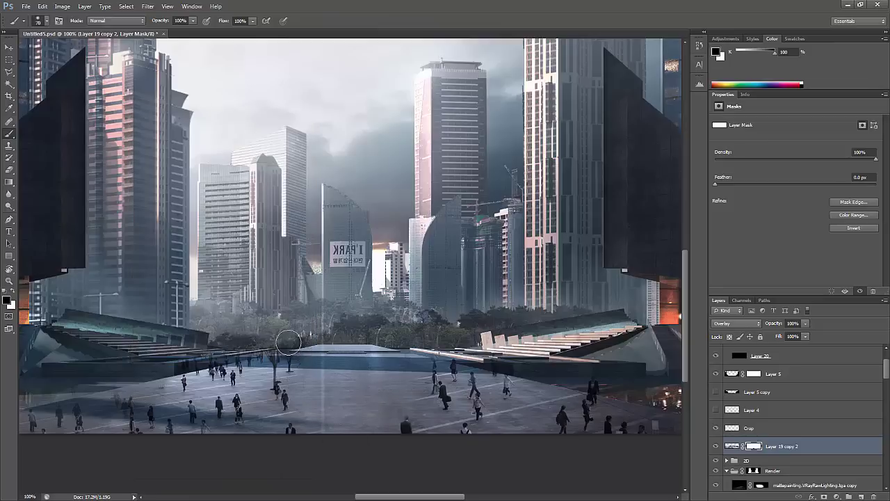
{"action": "left_click_drag", "start_coordinate": [275, 368], "coordinate": [304, 356]}
{"action": "key", "text": "m"}
{"action": "key", "text": "ctrl+minus"}
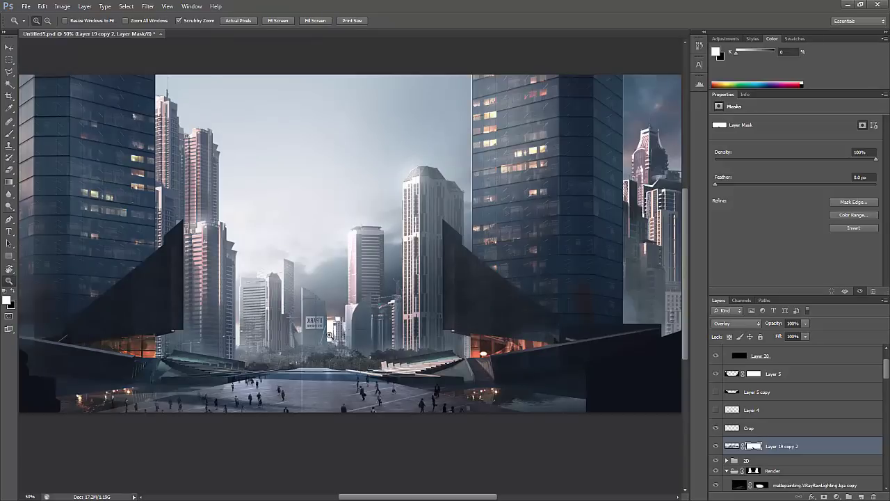
Select the left part of the merged crowd layer's image and scale it slightly to about 101%
{"action": "left_click", "coordinate": [740, 446], "text": "ctrl"}
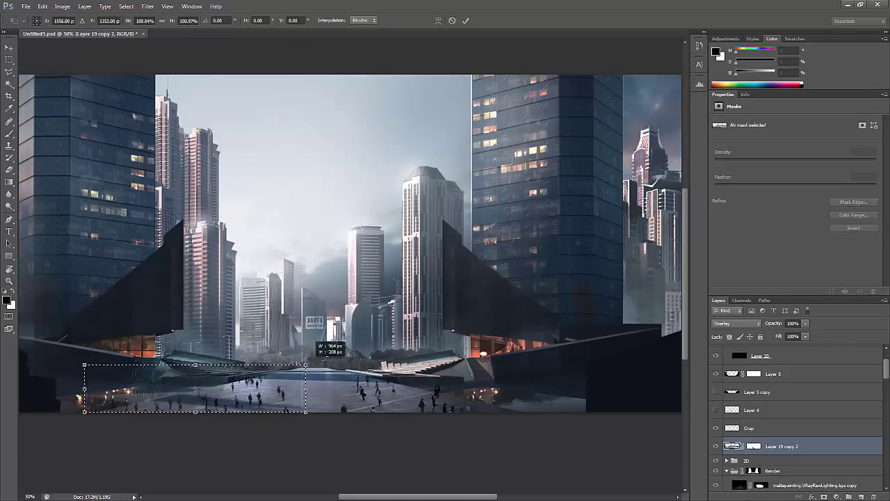
{"action": "left_click_drag", "start_coordinate": [376, 335], "coordinate": [315, 345]}
{"action": "key", "text": "ctrl+d"}
{"action": "key", "text": "z"}
{"action": "left_click", "coordinate": [336, 357], "text": "alt"}
{"action": "left_click", "coordinate": [344, 321]}
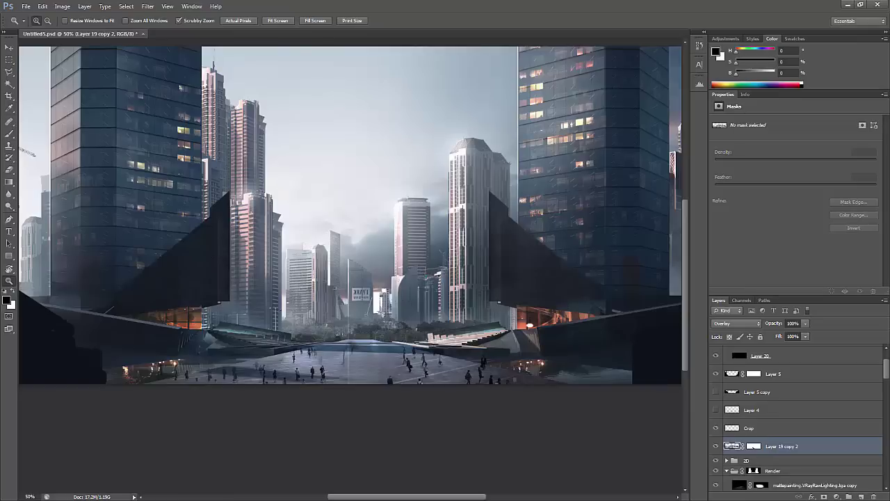
{"action": "left_click", "coordinate": [332, 377], "text": "alt"}
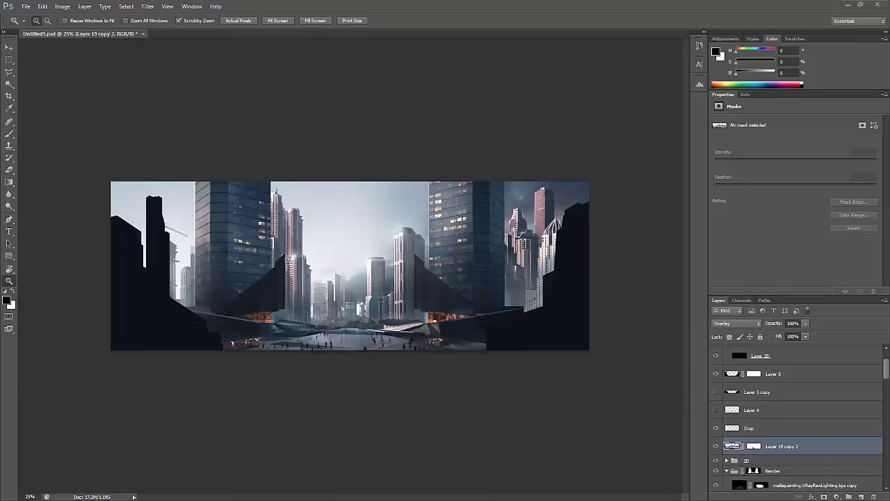
Flip the entire canvas horizontally
{"action": "left_click", "coordinate": [61, 6]}
{"action": "mouse_move", "coordinate": [105, 84]}
{"action": "left_click", "coordinate": [198, 130]}
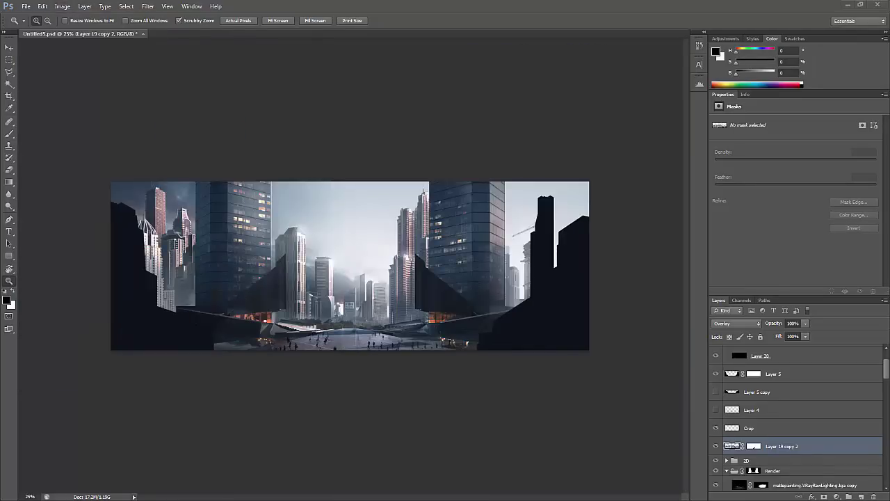
{"action": "left_click", "coordinate": [284, 301]}
{"action": "key", "text": "v"}
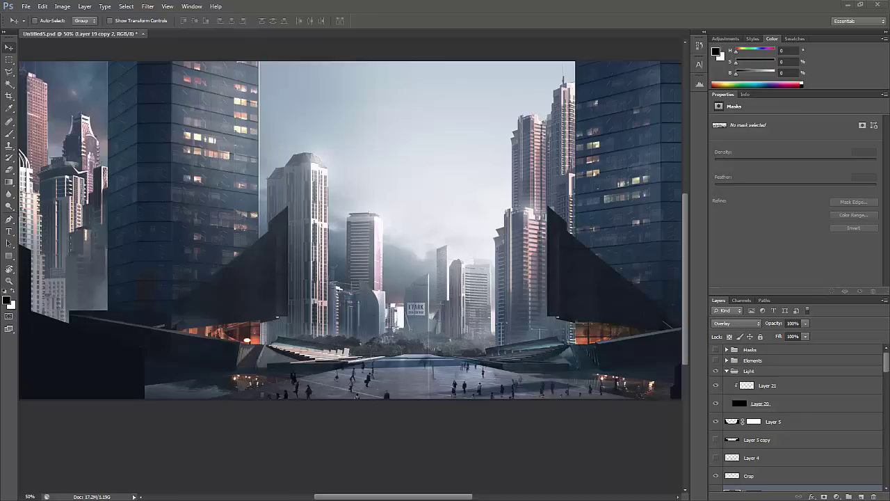
Select the clipped Layer 14 in the 2D group and touch it up below the left tower with the Eraser
{"action": "right_click", "coordinate": [192, 62]}
{"action": "left_click", "coordinate": [216, 115]}
{"action": "right_click", "coordinate": [192, 62]}
{"action": "left_click", "coordinate": [215, 104]}
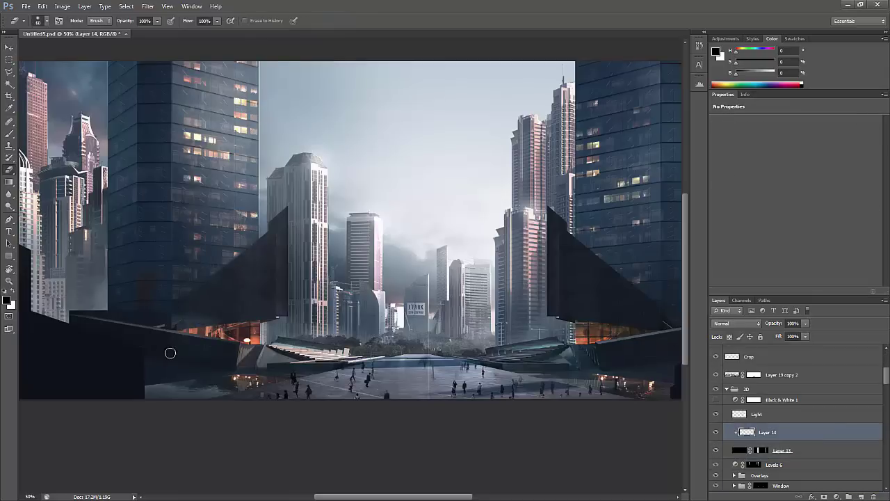
{"action": "key", "text": "z"}
{"action": "left_click", "coordinate": [634, 340], "text": "alt"}
{"action": "left_click", "coordinate": [276, 292]}
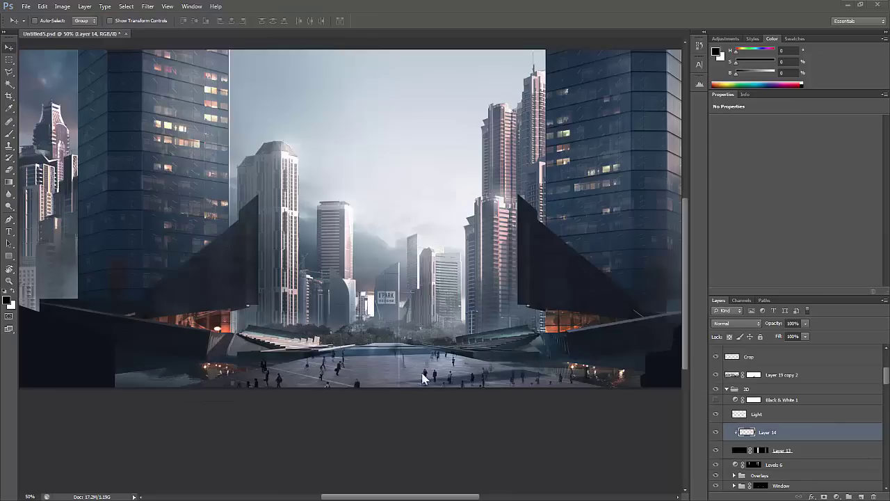
Select Layer 21 in the Light group and soften its light over the plaza's centre with a 300 px Eraser
{"action": "key", "text": "v"}
{"action": "right_click", "coordinate": [437, 172]}
{"action": "left_click", "coordinate": [505, 210]}
{"action": "left_click", "coordinate": [782, 444]}
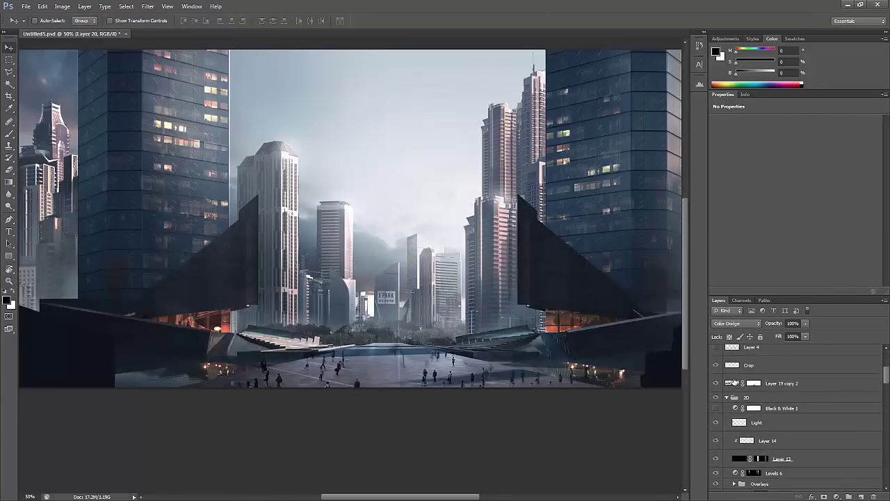
{"action": "key", "text": "b"}
{"action": "scroll", "coordinate": [762, 354], "scroll_direction": "down", "scroll_amount": 1}
{"action": "left_click", "coordinate": [762, 355]}
{"action": "key", "text": "ctrl+shift+alt+n"}
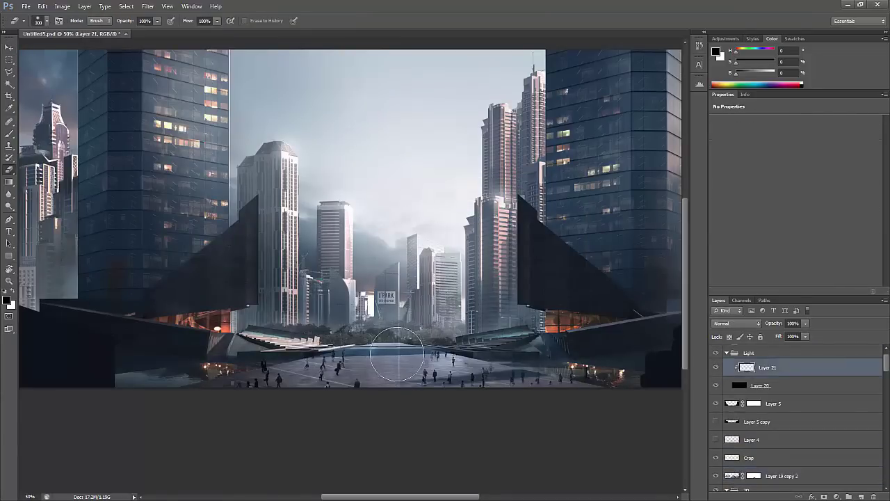
{"action": "key", "text": "z"}
{"action": "left_click", "coordinate": [376, 369]}
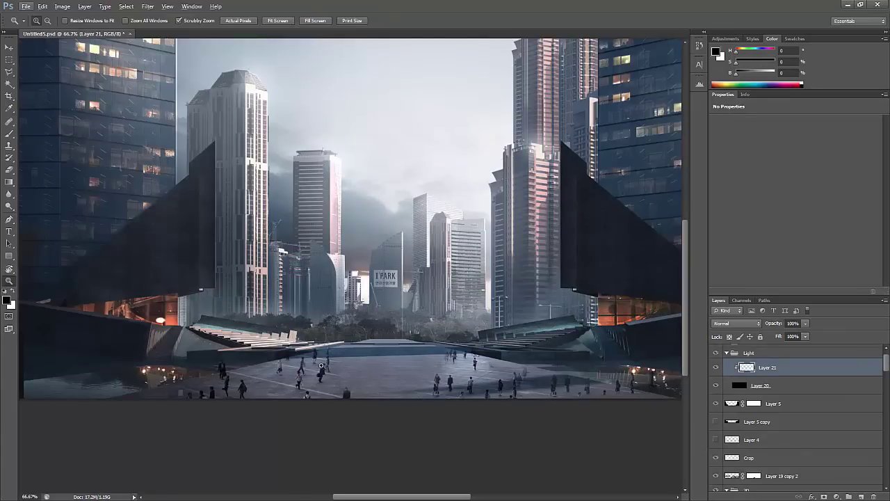
Add a new layer directly above the crowd layer and name it paint
{"action": "key", "text": "v"}
{"action": "right_click", "coordinate": [324, 369]}
{"action": "left_click", "coordinate": [417, 231]}
{"action": "double_click", "coordinate": [759, 479]}
{"action": "type", "text": "paint"}
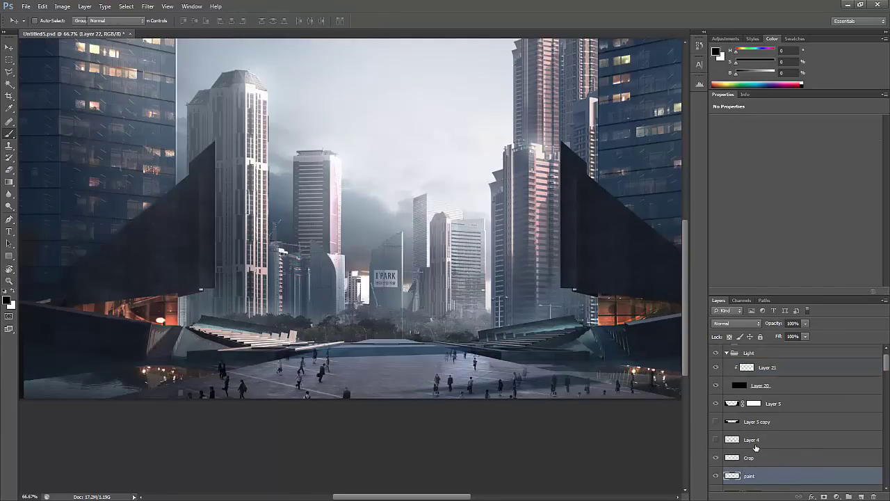
{"action": "key", "text": "Return"}
Paint black shadows around the plaza figures on the paint layer with a 20 px brush
{"action": "key", "text": "b"}
{"action": "right_click", "coordinate": [132, 97]}
{"action": "key", "text": "Escape"}
{"action": "left_click_drag", "start_coordinate": [298, 387], "coordinate": [413, 311]}
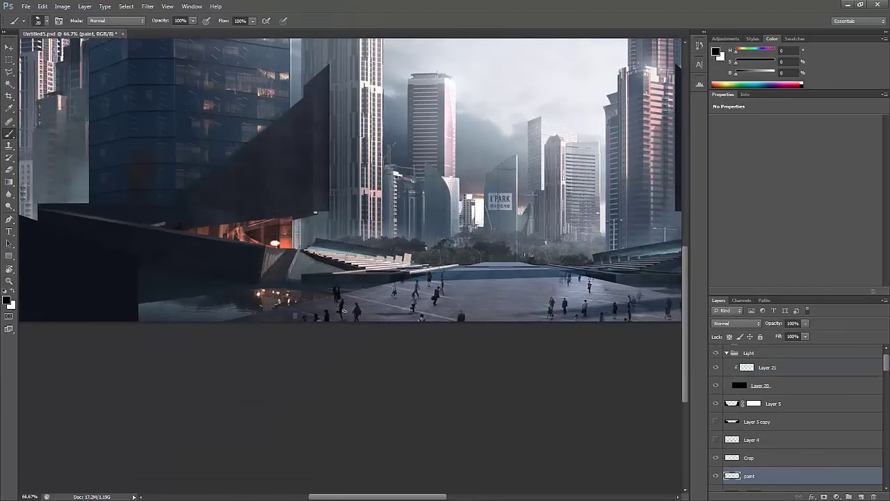
{"action": "left_click_drag", "start_coordinate": [539, 321], "coordinate": [491, 281]}
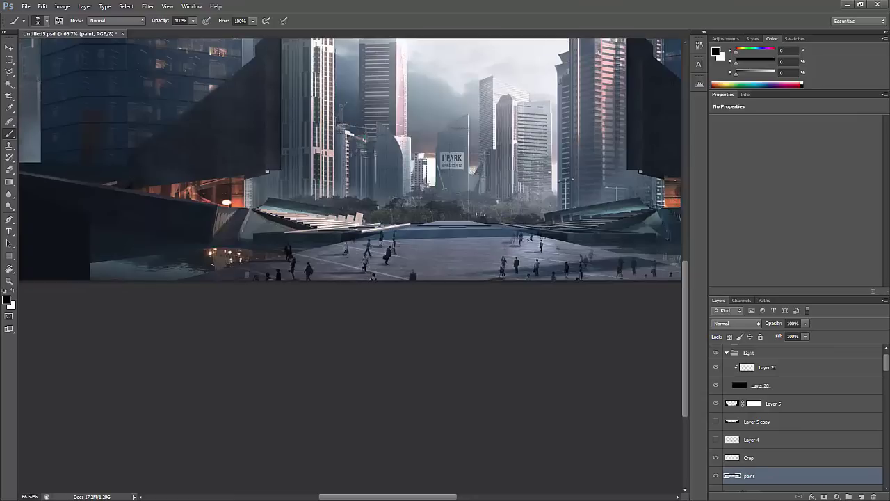
Paint fine white highlights on the figures along the plaza with a 3 px brush
{"action": "key", "text": "x"}
{"action": "key", "text": "ctrl+plus"}
{"action": "key", "text": "ctrl+plus"}
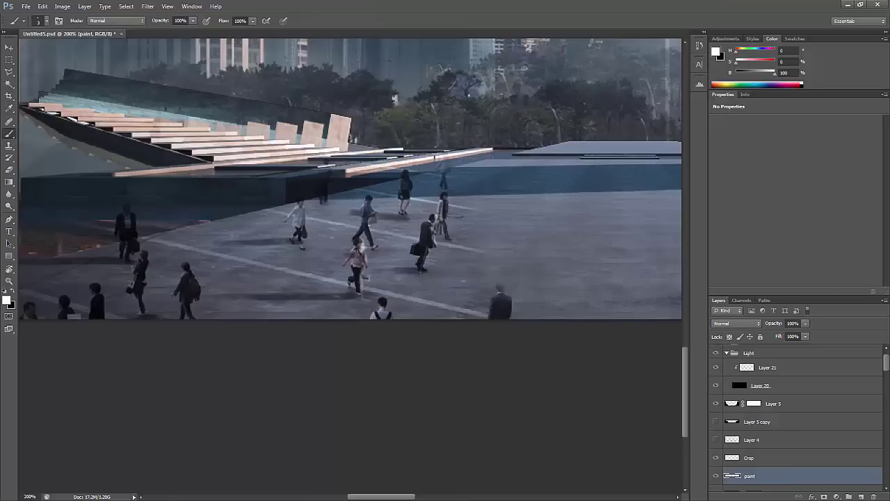
{"action": "left_click_drag", "start_coordinate": [193, 283], "coordinate": [388, 267]}
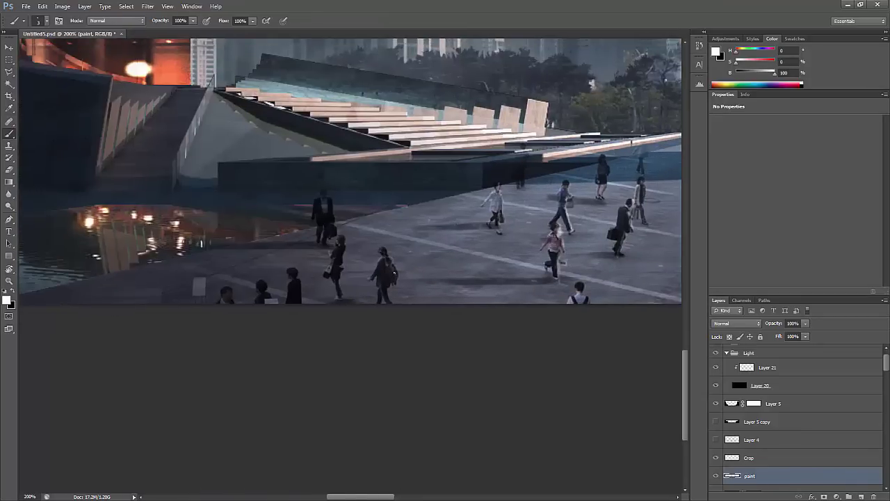
{"action": "key", "text": "h"}
{"action": "left_click_drag", "start_coordinate": [338, 282], "coordinate": [466, 232]}
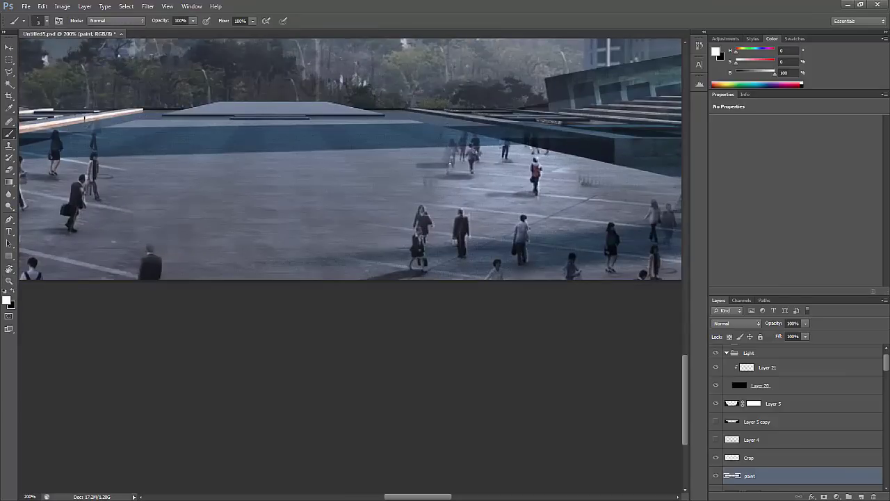
Touch up the distant figures on the plaza's right side with a 6 px black brush, and return to a smaller white brush
{"action": "key", "text": "x"}
{"action": "key", "text": "bracketright"}
{"action": "key", "text": "bracketright"}
{"action": "key", "text": "bracketright"}
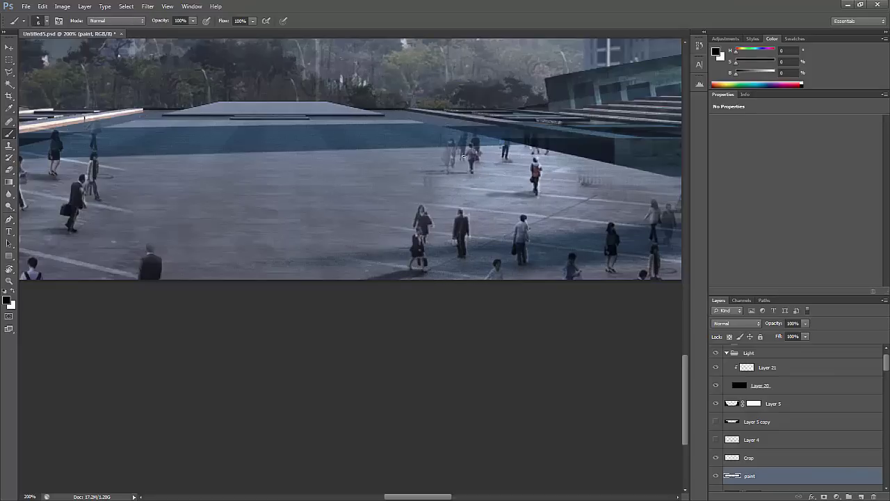
{"action": "key", "text": "bracketleft"}
{"action": "key", "text": "bracketleft"}
{"action": "key", "text": "x"}
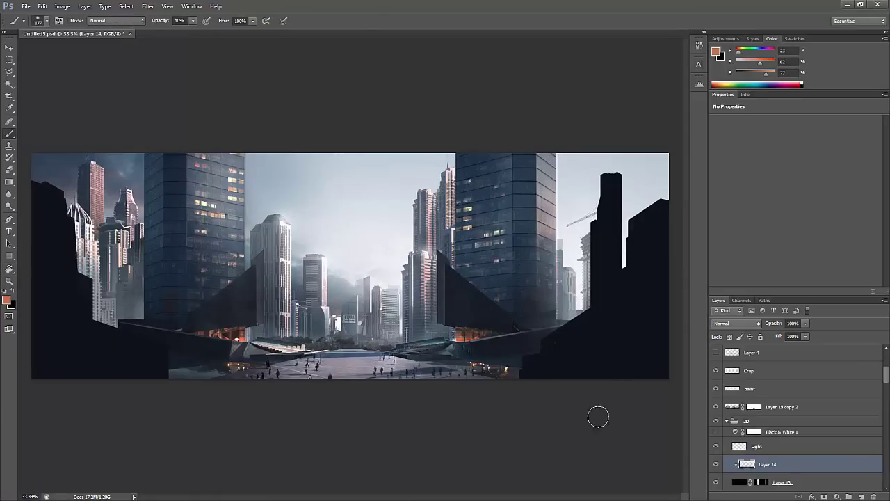
Set the foreground colour to white and examine the lit entrance and the whole composition
{"action": "key", "text": "d"}
{"action": "key", "text": "x"}
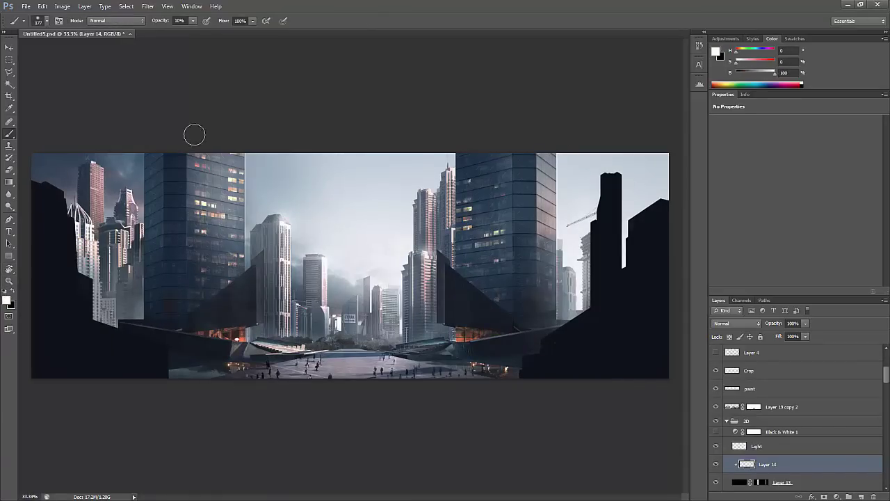
{"action": "key", "text": "z"}
{"action": "left_click", "coordinate": [237, 336]}
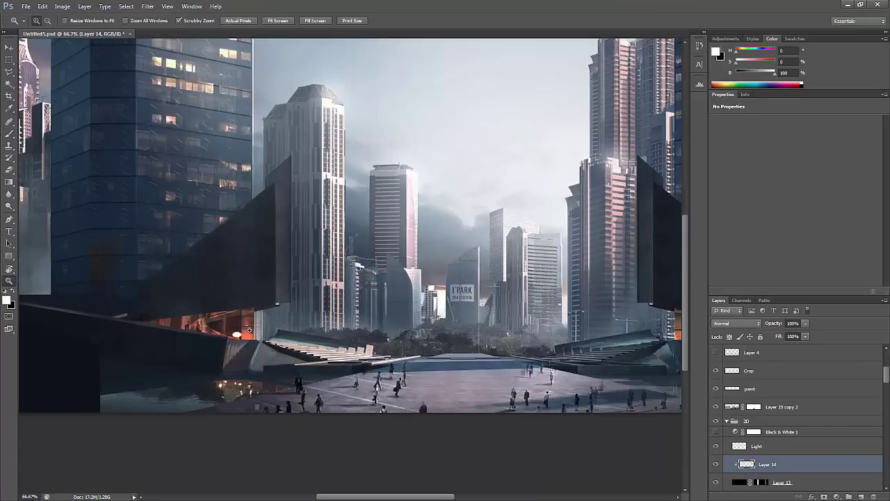
{"action": "key", "text": "ctrl+minus"}
{"action": "key", "text": "ctrl+minus"}
{"action": "key", "text": "ctrl+minus"}
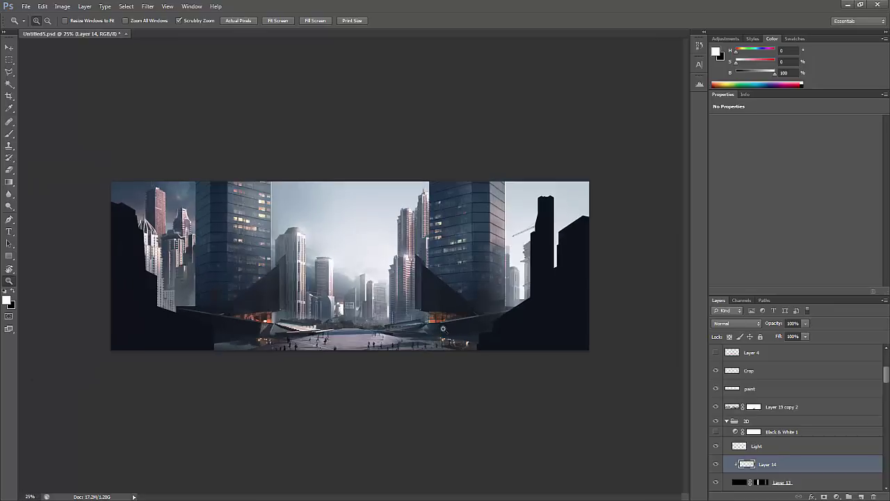
{"action": "key", "text": "ctrl+plus"}
{"action": "scroll", "coordinate": [797, 418], "scroll_direction": "down", "scroll_amount": 1}
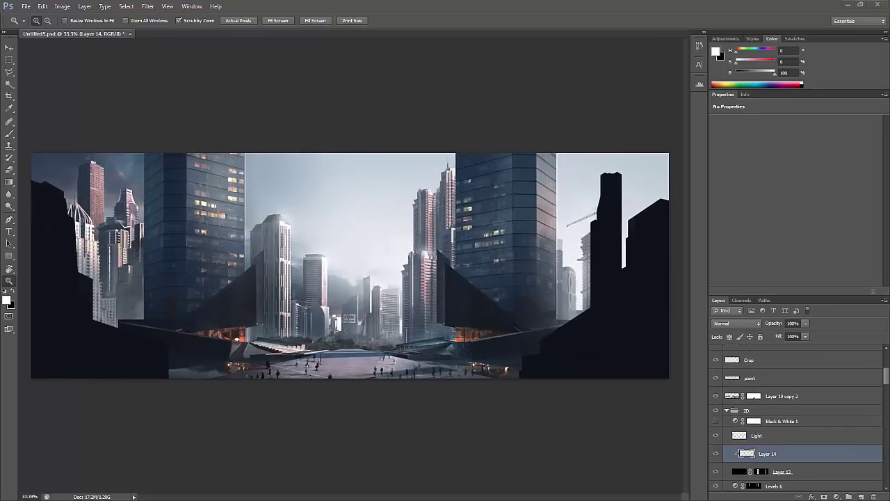
Switch to the browser and open the full-size photo of the Washington Monument with its reflecting pool from the image results
{"action": "key", "text": "alt+Tab"}
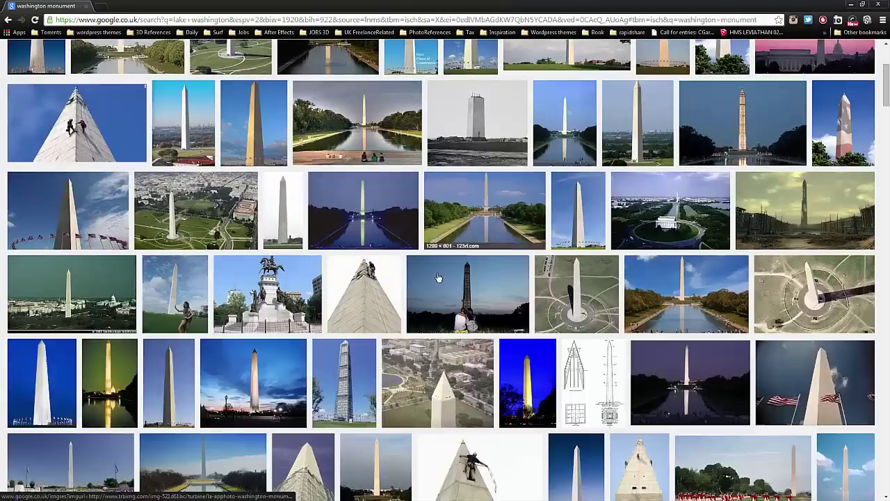
{"action": "scroll", "coordinate": [501, 357], "scroll_direction": "up", "scroll_amount": 3}
{"action": "scroll", "coordinate": [501, 357], "scroll_direction": "down", "scroll_amount": 1}
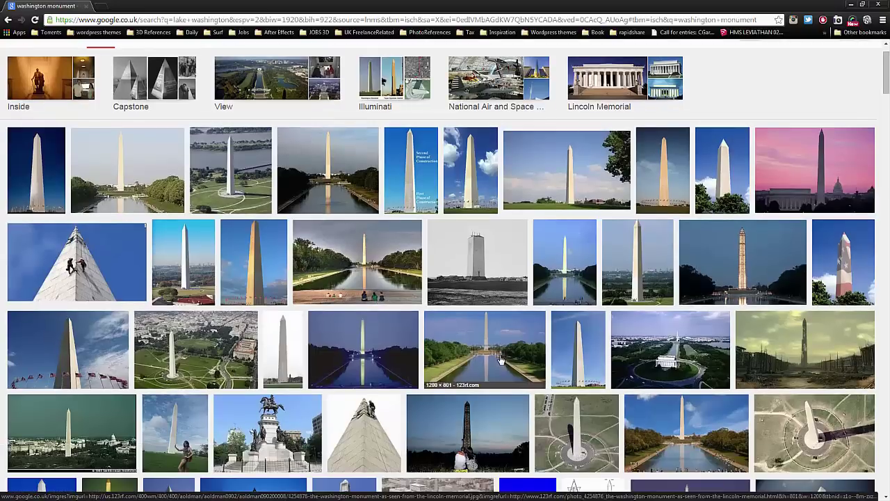
{"action": "left_click", "coordinate": [501, 357]}
{"action": "left_click", "coordinate": [338, 193]}
{"action": "right_click", "coordinate": [177, 119]}
{"action": "left_click", "coordinate": [205, 146]}
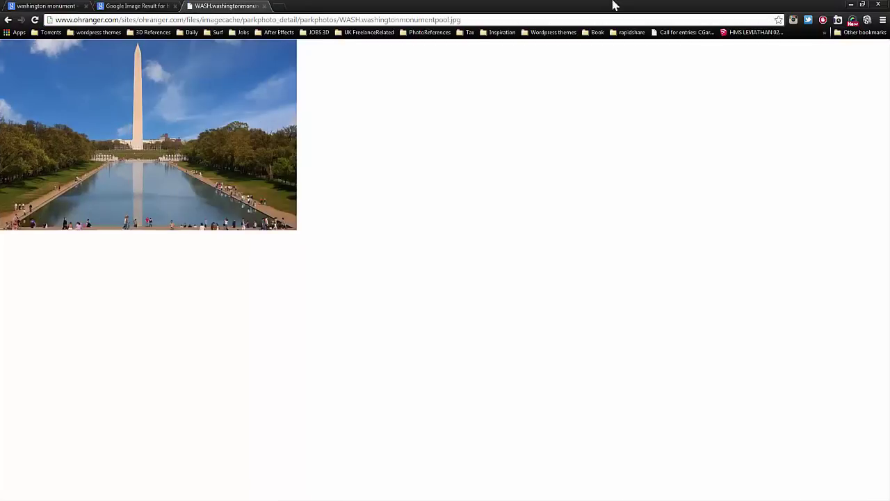
Bring the monument pool photo into the matte painting, position it at the plaza's centre and set its blend mode to Overlay
{"action": "key", "text": "alt+Tab"}
{"action": "left_click", "coordinate": [440, 333]}
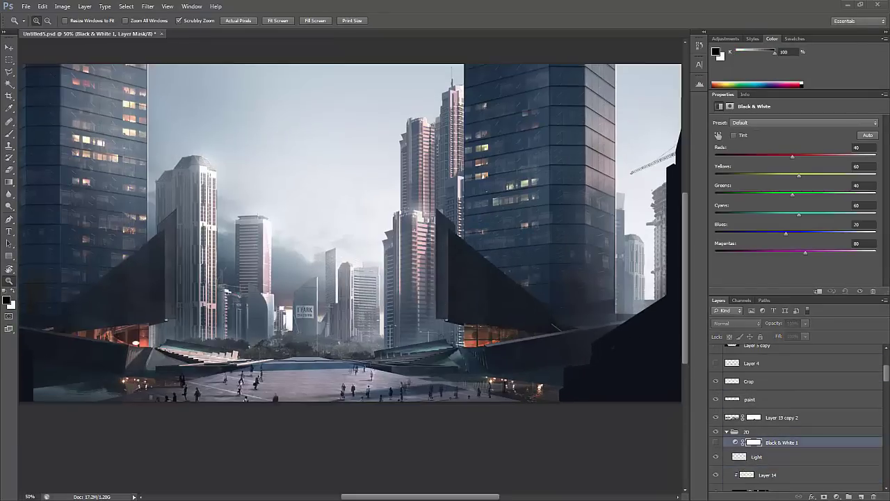
{"action": "key", "text": "ctrl+v"}
{"action": "key", "text": "v"}
{"action": "left_click_drag", "start_coordinate": [372, 283], "coordinate": [407, 345]}
{"action": "left_click", "coordinate": [737, 323]}
{"action": "left_click", "coordinate": [737, 206]}
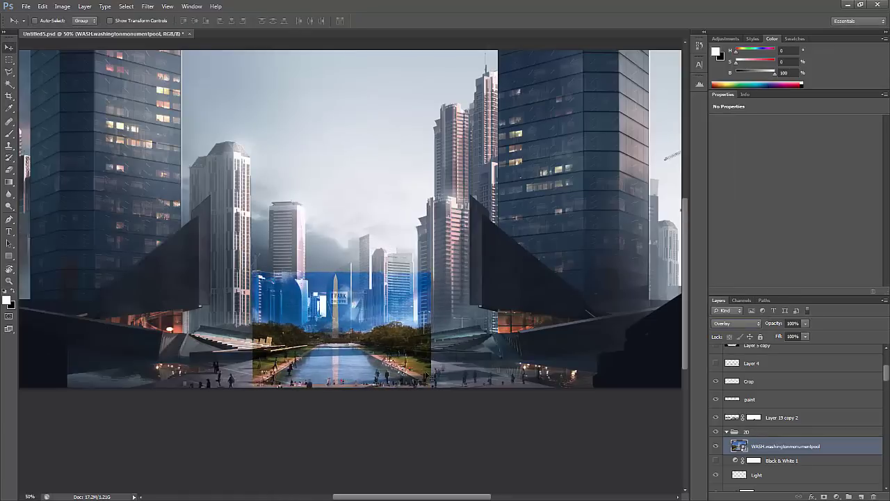
Select the photo's blue sky with the Magic Wand, mask it out and set the layer's blend mode to Normal
{"action": "key", "text": "l"}
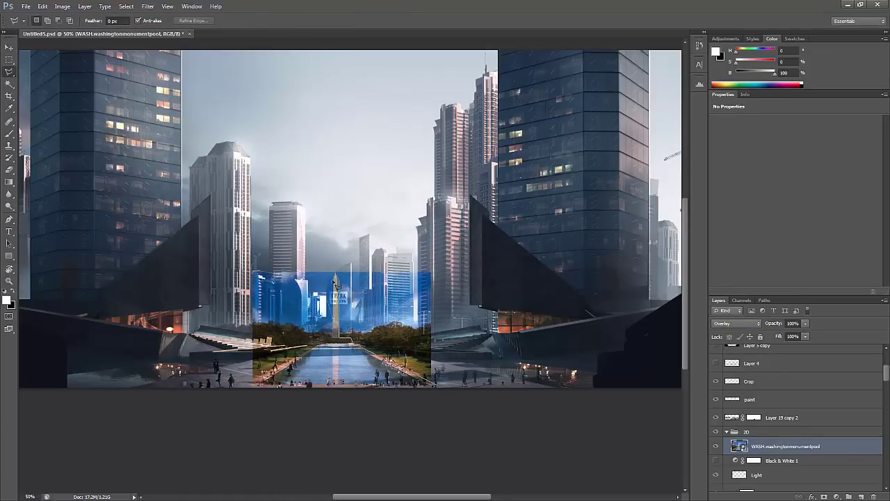
{"action": "key", "text": "w"}
{"action": "left_click", "coordinate": [410, 292]}
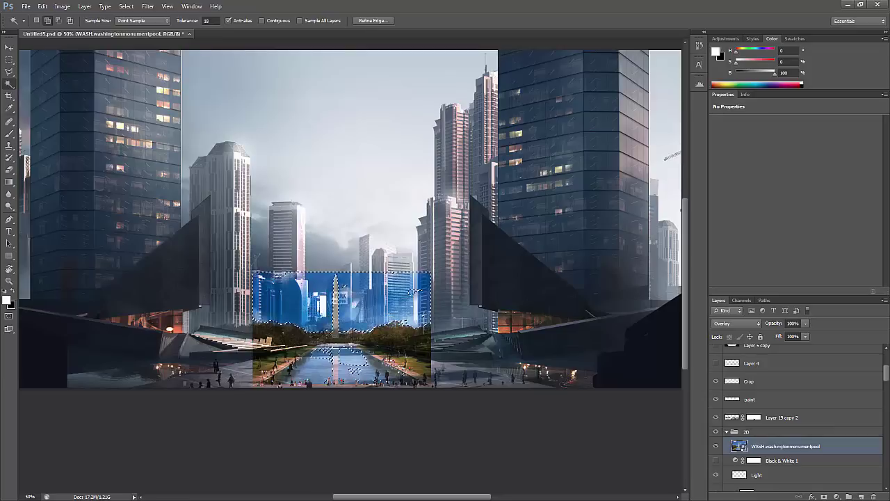
{"action": "key", "text": "ctrl+alt+m"}
{"action": "key", "text": "shift+alt+n"}
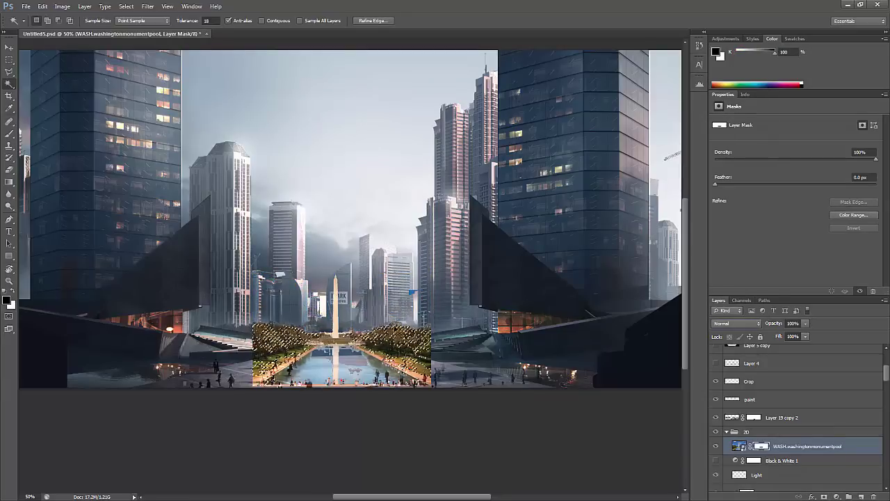
Choose a hard 70 px brush preset and set its opacity to 100% for painting on the monument layer's mask
{"action": "key", "text": "z"}
{"action": "left_click_drag", "start_coordinate": [417, 360], "coordinate": [445, 360]}
{"action": "key", "text": "b"}
{"action": "key", "text": "F5"}
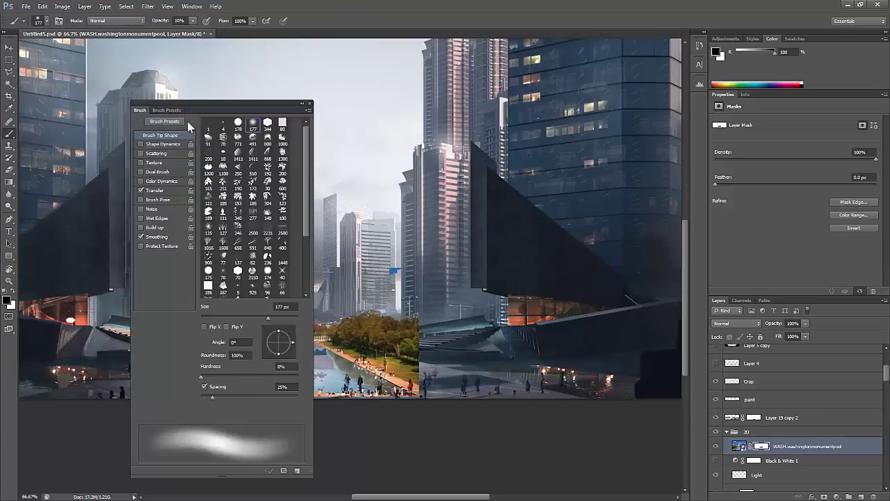
{"action": "left_click", "coordinate": [167, 109]}
{"action": "left_click", "coordinate": [308, 110]}
{"action": "left_click", "coordinate": [348, 177]}
{"action": "scroll", "coordinate": [302, 458], "scroll_direction": "down", "scroll_amount": 10}
{"action": "scroll", "coordinate": [302, 418], "scroll_direction": "up", "scroll_amount": 3}
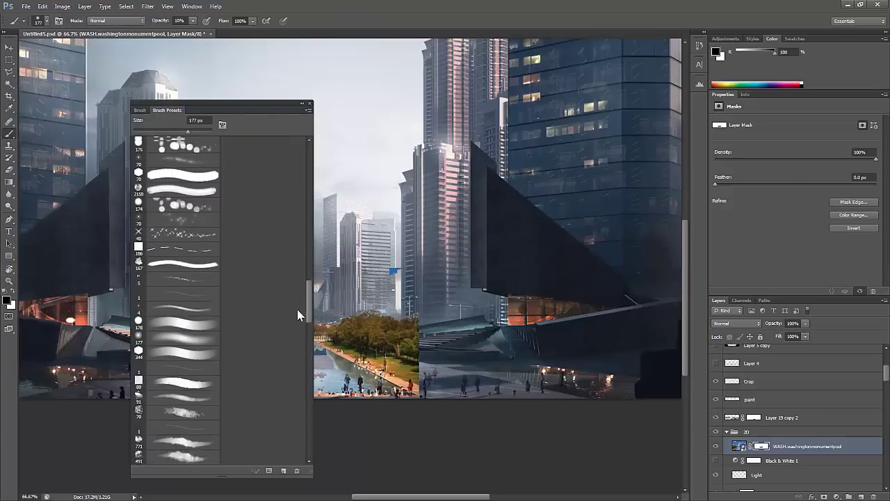
{"action": "key", "text": "F5"}
{"action": "key", "text": "0"}
Mask out the trees on both sides of the monument with the 70 px black brush
{"action": "left_click_drag", "start_coordinate": [436, 352], "coordinate": [304, 314]}
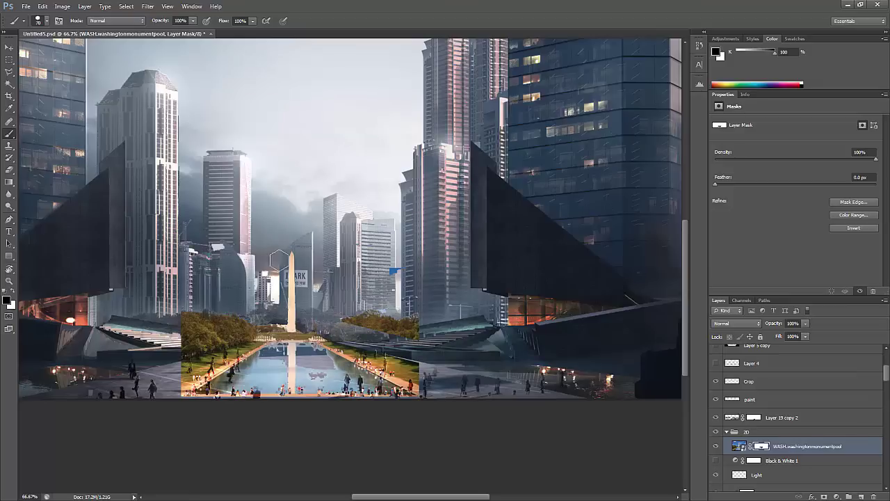
{"action": "mouse_move", "coordinate": [243, 321]}
{"action": "left_mouse_down"}
{"action": "mouse_move", "coordinate": [185, 299]}
{"action": "mouse_move", "coordinate": [179, 329]}
{"action": "mouse_move", "coordinate": [346, 307]}
{"action": "mouse_move", "coordinate": [393, 323]}
{"action": "left_mouse_up"}
{"action": "key", "text": "x"}
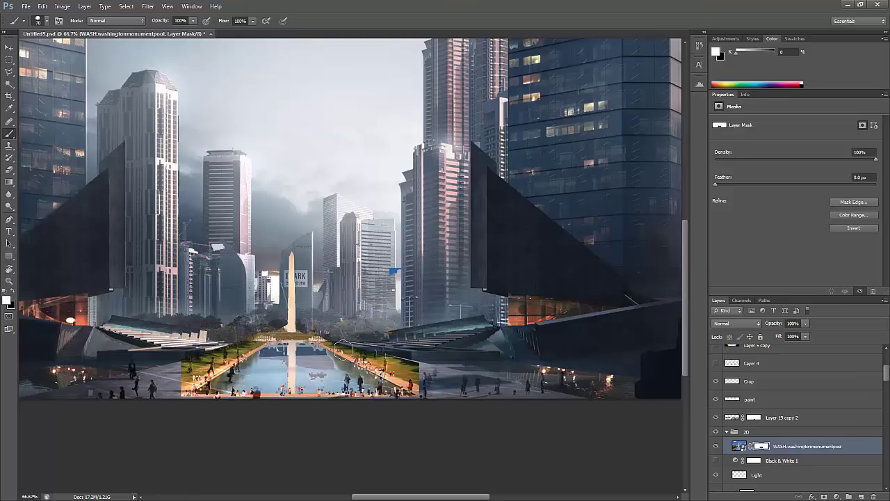
Mask out the pool's foreground and the surrounding grass with black, reducing the brush to 45 px near the monument
{"action": "key", "text": "z"}
{"action": "left_click", "coordinate": [393, 324], "text": "alt"}
{"action": "key", "text": "b"}
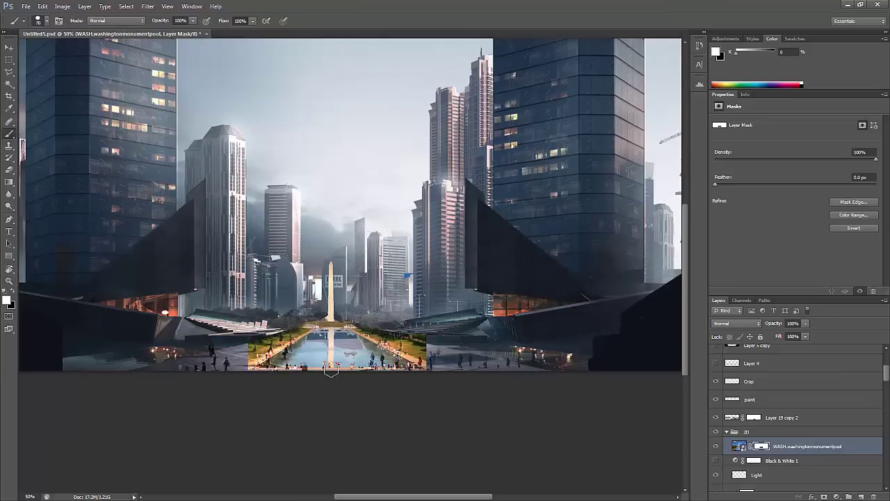
{"action": "key", "text": "x"}
{"action": "left_click_drag", "start_coordinate": [271, 358], "coordinate": [379, 376]}
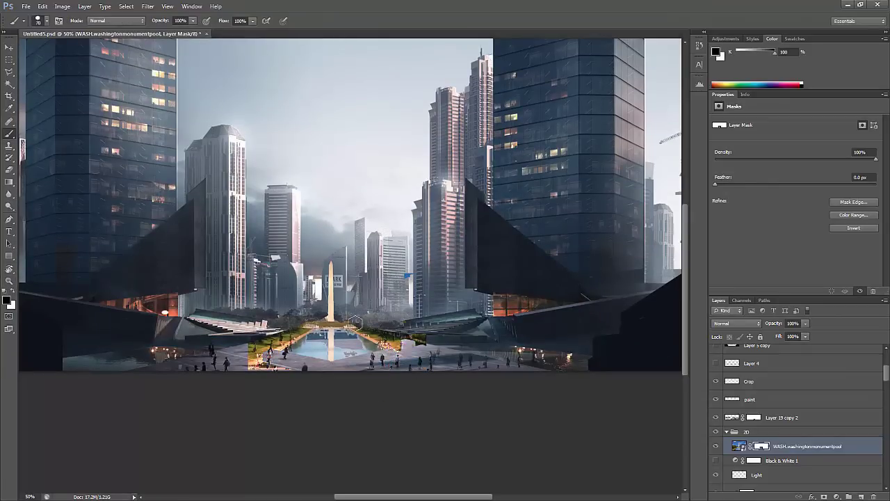
{"action": "left_click_drag", "start_coordinate": [355, 321], "coordinate": [343, 319]}
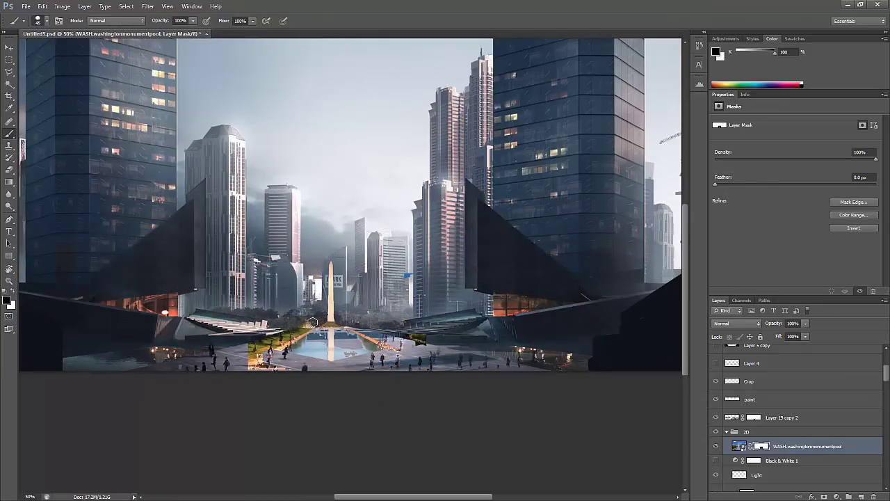
{"action": "left_click_drag", "start_coordinate": [316, 280], "coordinate": [323, 277]}
{"action": "scroll", "coordinate": [329, 310], "scroll_direction": "up", "scroll_amount": 3}
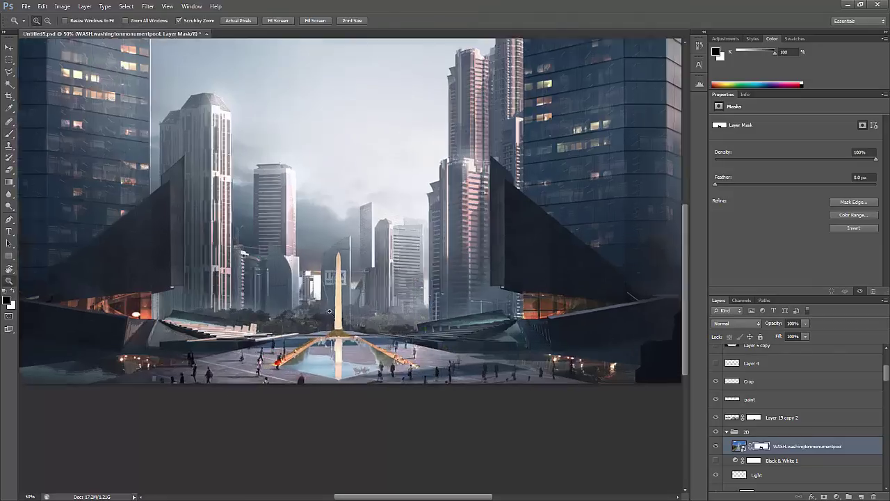
Restore the monument's base and shaft edges by painting white on its mask with a 20 px brush
{"action": "key", "text": "x"}
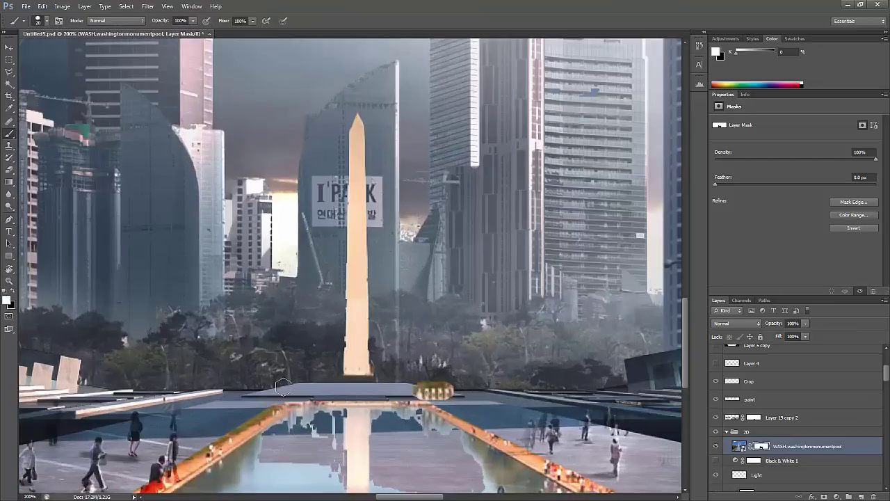
{"action": "left_click_drag", "start_coordinate": [236, 389], "coordinate": [459, 389]}
{"action": "mouse_move", "coordinate": [276, 379]}
{"action": "left_mouse_down"}
{"action": "mouse_move", "coordinate": [450, 382]}
{"action": "mouse_move", "coordinate": [335, 347]}
{"action": "mouse_move", "coordinate": [336, 364]}
{"action": "mouse_move", "coordinate": [342, 129]}
{"action": "left_mouse_up"}
{"action": "key", "text": "x"}
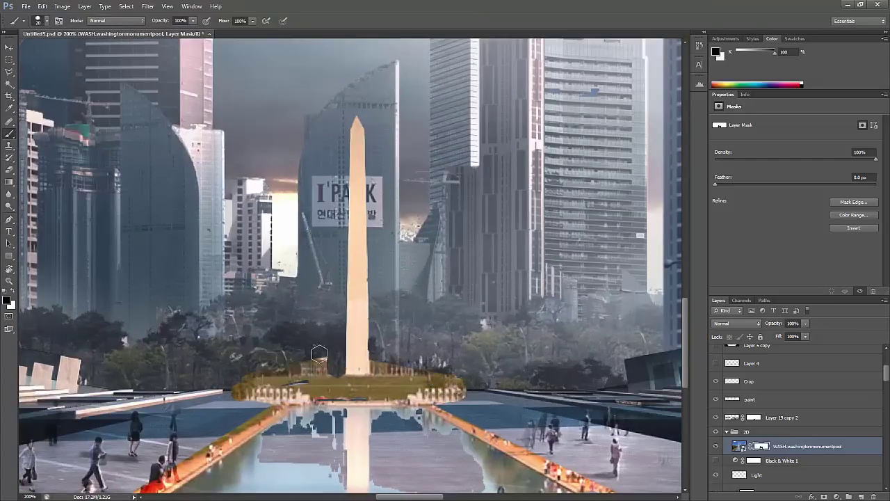
Add a Hue/Saturation adjustment layer and clip it to the monument photo
{"action": "key", "text": "z"}
{"action": "key", "text": "ctrl+minus"}
{"action": "key", "text": "ctrl+minus"}
{"action": "key", "text": "ctrl+minus"}
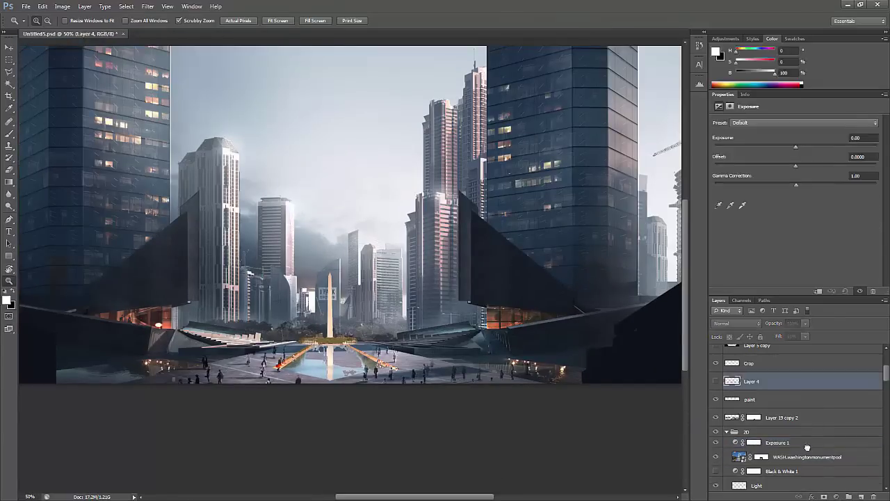
{"action": "left_click", "coordinate": [836, 497]}
{"action": "left_click", "coordinate": [781, 383]}
{"action": "key", "text": "ctrl+alt+g"}
Clip a Levels adjustment to the monument photo with midtones at 0.73 and output white at 179
{"action": "left_click", "coordinate": [837, 497]}
{"action": "left_click", "coordinate": [769, 339]}
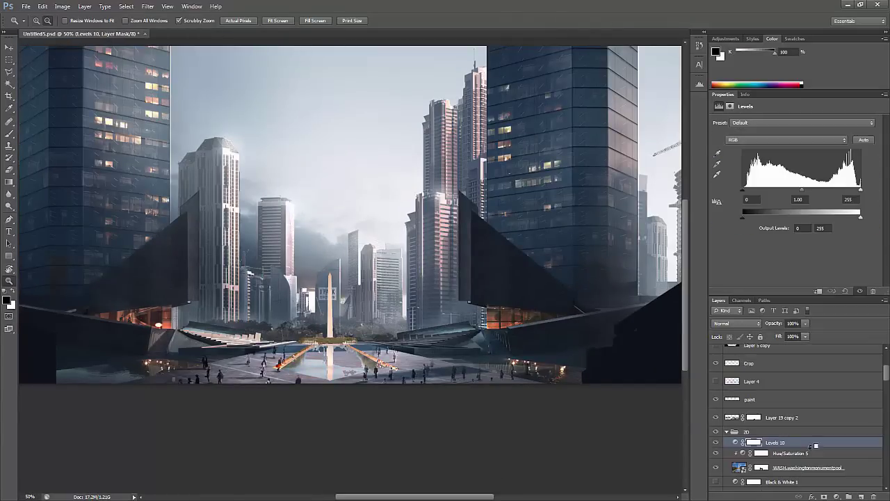
{"action": "key", "text": "ctrl+alt+g"}
{"action": "left_click_drag", "start_coordinate": [860, 212], "coordinate": [832, 222]}
{"action": "left_click_drag", "start_coordinate": [802, 189], "coordinate": [813, 189]}
{"action": "left_click_drag", "start_coordinate": [827, 220], "coordinate": [826, 221]}
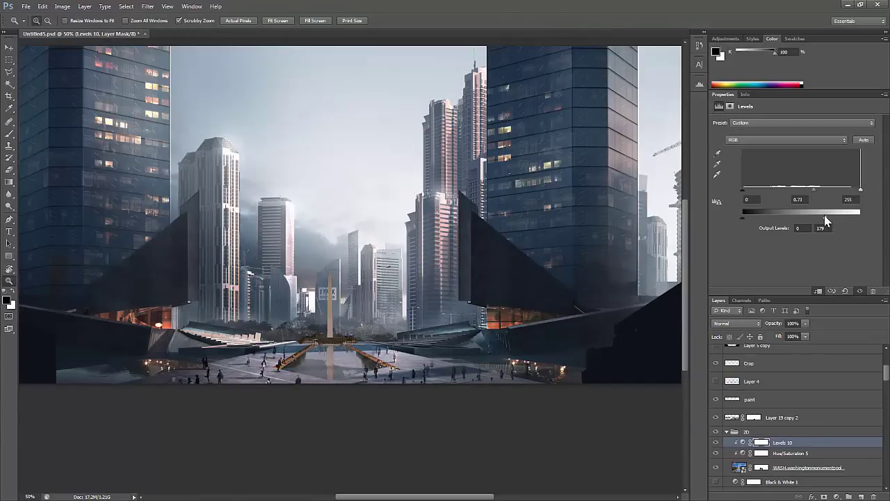
Clip a Curves adjustment to the monument, lifting the blue channel's shadows and setting its upper point to input 202, output 215
{"action": "left_click", "coordinate": [837, 496]}
{"action": "left_click", "coordinate": [817, 362]}
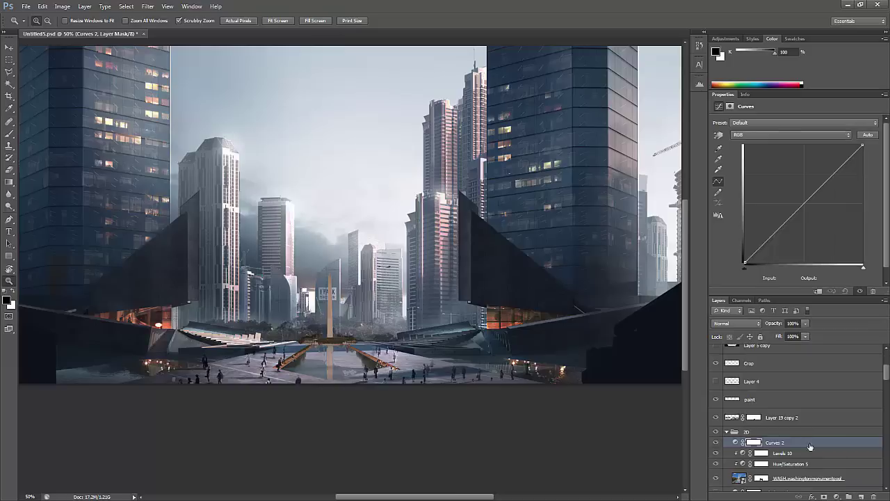
{"action": "key", "text": "ctrl+alt+g"}
{"action": "left_click", "coordinate": [791, 134]}
{"action": "left_click", "coordinate": [765, 167]}
{"action": "left_click_drag", "start_coordinate": [756, 252], "coordinate": [763, 239]}
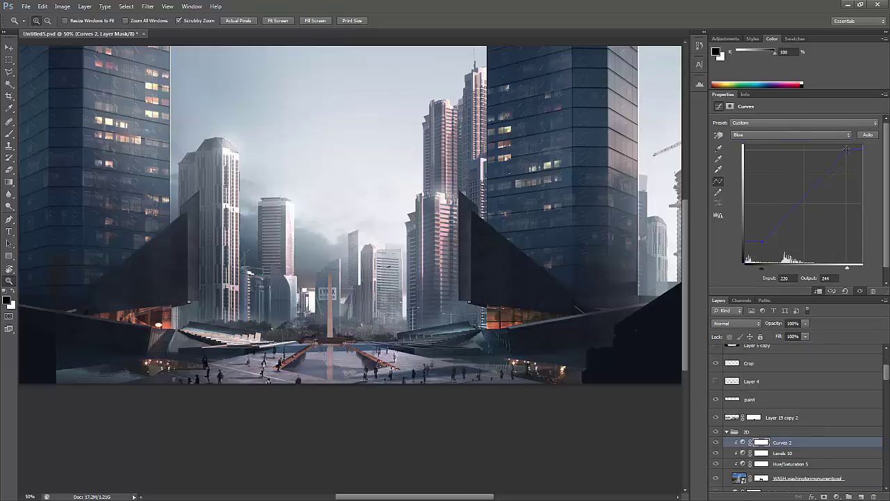
{"action": "left_click_drag", "start_coordinate": [847, 149], "coordinate": [838, 163]}
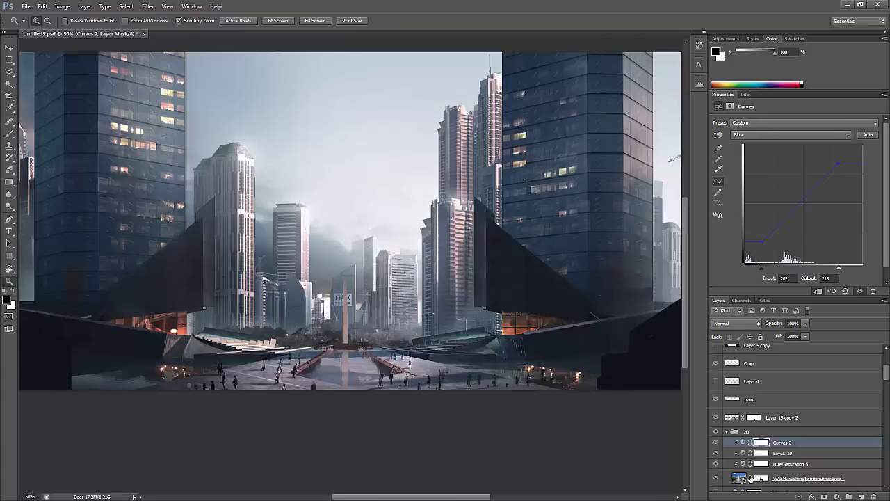
Scale the monument photo up to about 129% with Free Transform
{"action": "left_click", "coordinate": [746, 480]}
{"action": "key", "text": "ctrl+minus"}
{"action": "key", "text": "ctrl+t"}
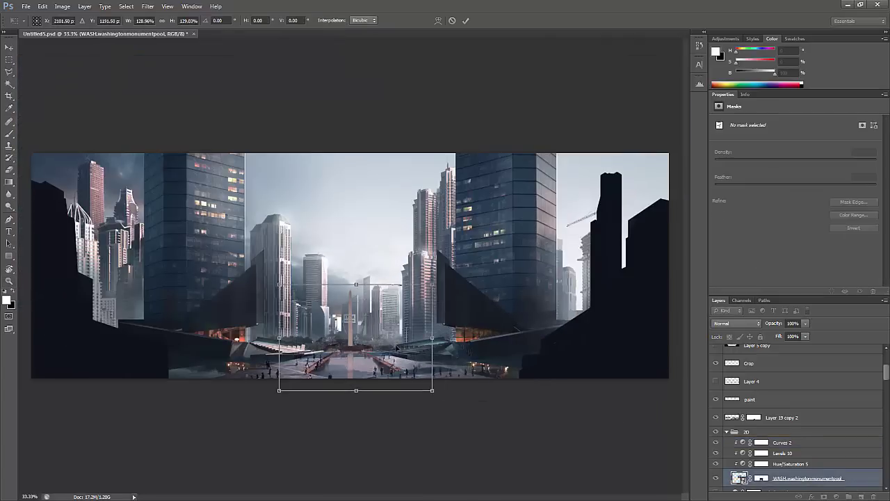
{"action": "key", "text": "Return"}
Mask out the orange walkway along the pool's right edge with a 20 px black brush
{"action": "key", "text": "b"}
{"action": "key", "text": "ctrl+plus"}
{"action": "key", "text": "ctrl+plus"}
{"action": "key", "text": "ctrl+backslash"}
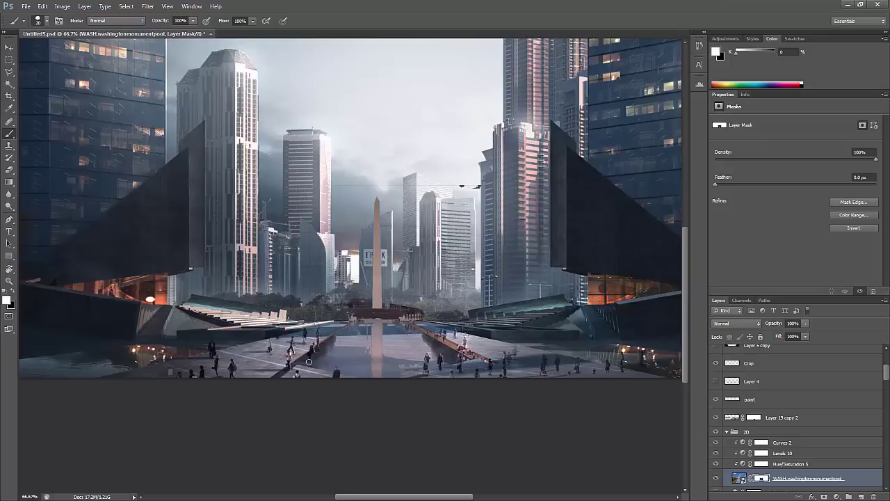
{"action": "key", "text": "x"}
{"action": "left_click_drag", "start_coordinate": [422, 312], "coordinate": [489, 362]}
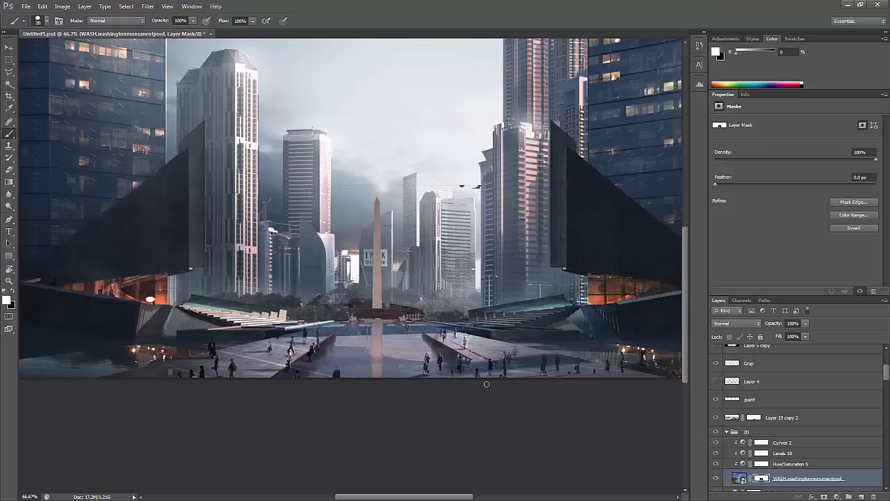
Review the whole composition and hide the monument photo layer
{"action": "key", "text": "z"}
{"action": "left_click", "coordinate": [372, 392], "text": "alt"}
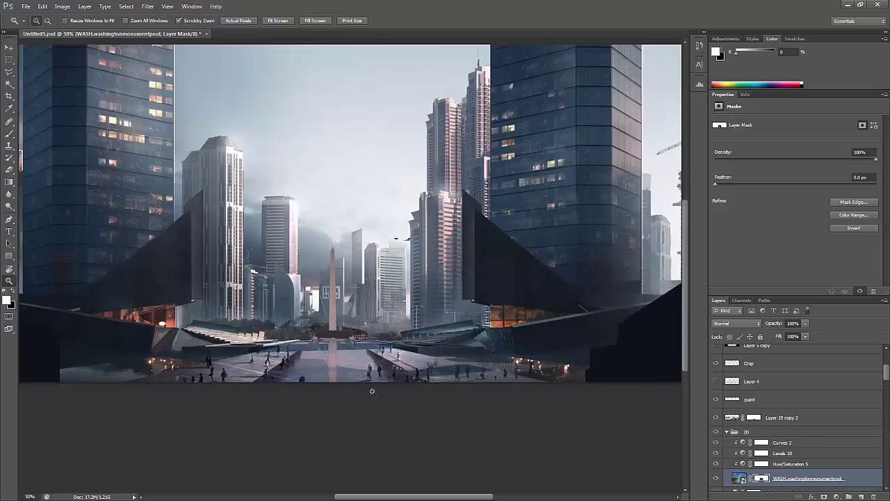
{"action": "left_click", "coordinate": [345, 254], "text": "alt"}
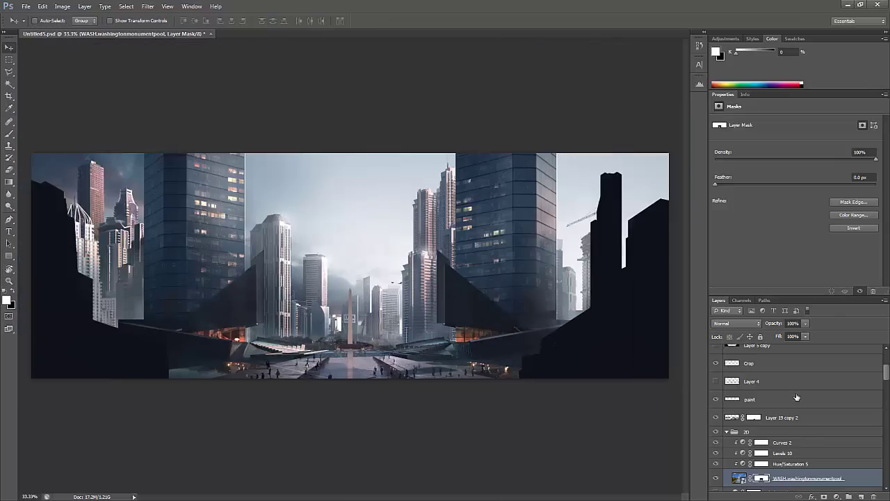
{"action": "key", "text": "b"}
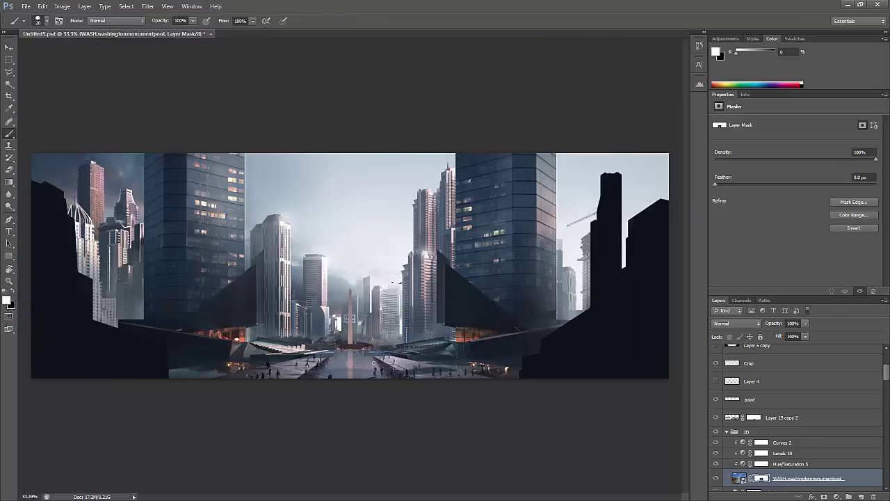
{"action": "left_click", "coordinate": [716, 479]}
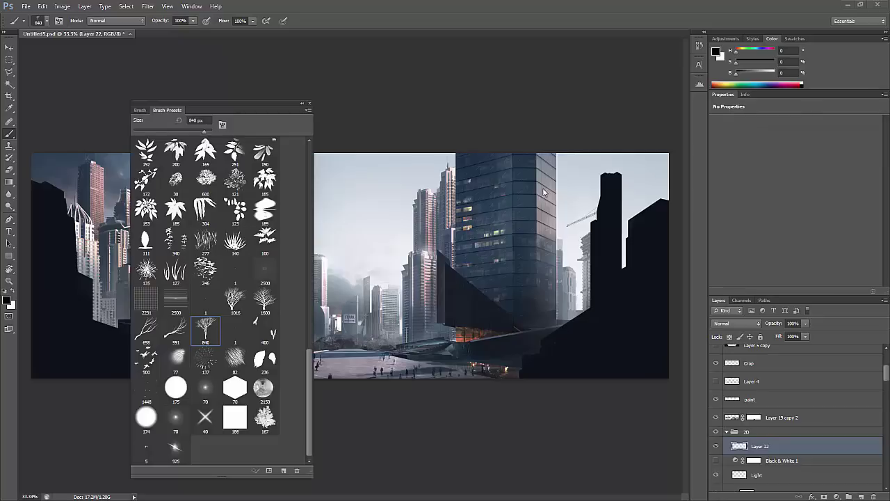
Choose the 1 px brush preset for painting white on Layer 22
{"action": "scroll", "coordinate": [293, 178], "scroll_direction": "up", "scroll_amount": 5}
{"action": "double_click", "coordinate": [156, 249]}
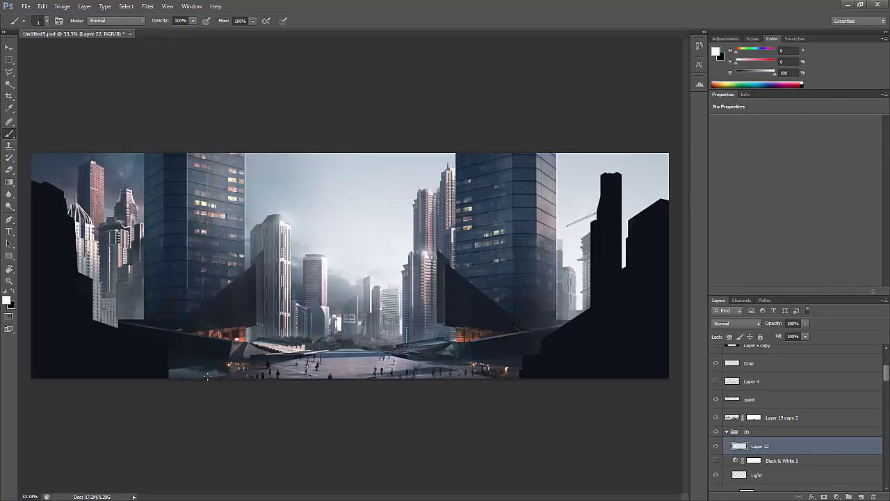
{"action": "scroll", "coordinate": [207, 376], "scroll_direction": "up", "scroll_amount": 1}
{"action": "key", "text": "z"}
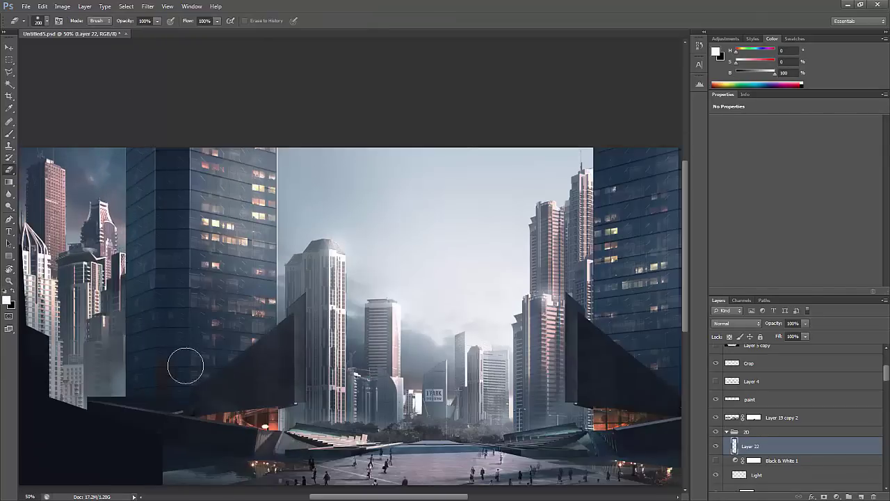
Clean up the white edge highlights on the left angular wall with the 200 px eraser
{"action": "left_click", "coordinate": [182, 359]}
{"action": "key", "text": "z"}
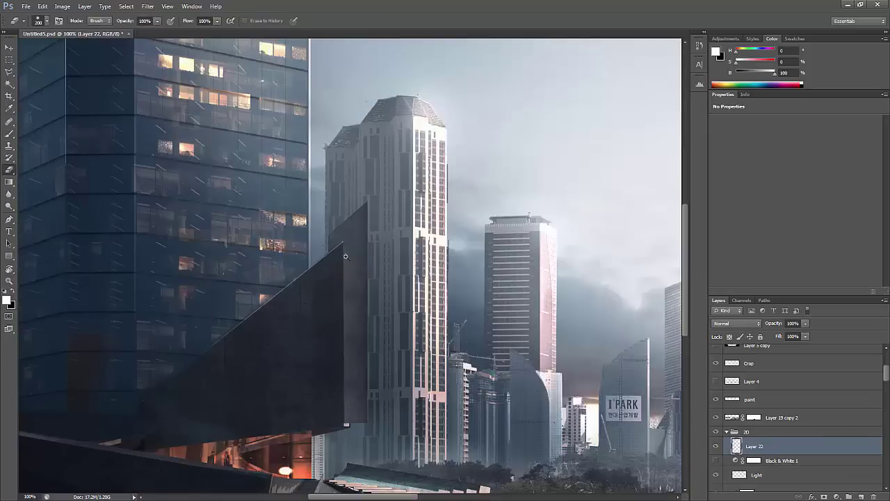
{"action": "scroll", "coordinate": [348, 294], "scroll_direction": "down", "scroll_amount": 2}
{"action": "scroll", "coordinate": [200, 246], "scroll_direction": "up", "scroll_amount": 2}
{"action": "left_click", "coordinate": [200, 246]}
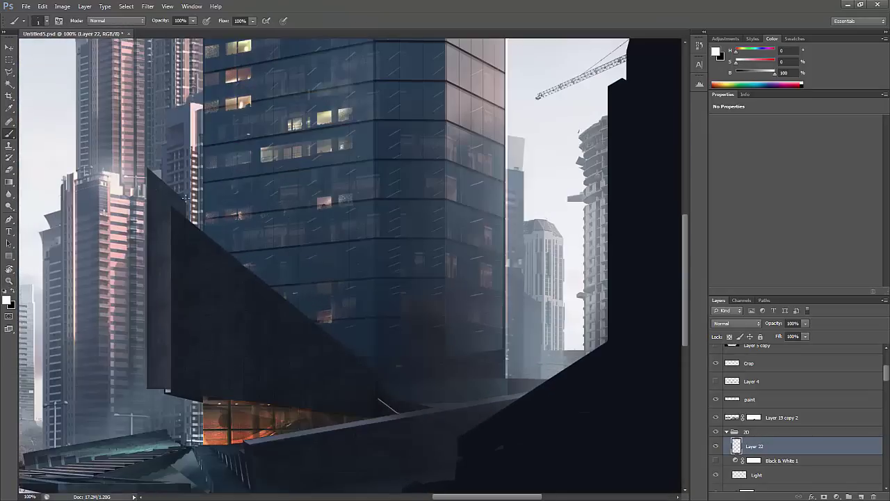
Paint a fine white highlight along the sloping top edge of the right angular wall with the 1 px brush
{"action": "key", "text": "z"}
{"action": "scroll", "coordinate": [374, 360], "scroll_direction": "down", "scroll_amount": 1}
{"action": "scroll", "coordinate": [366, 370], "scroll_direction": "up", "scroll_amount": 3}
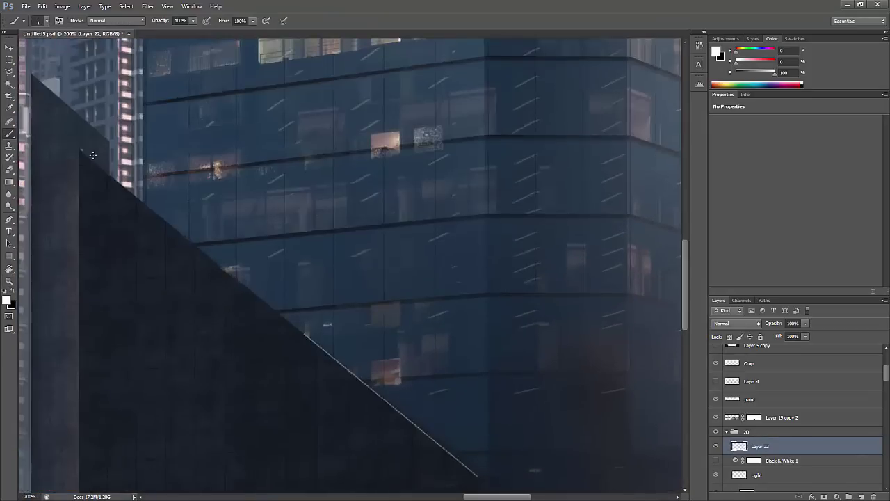
{"action": "scroll", "coordinate": [353, 378], "scroll_direction": "down", "scroll_amount": 2}
{"action": "key", "text": "e"}
{"action": "key", "text": "z"}
{"action": "scroll", "coordinate": [353, 378], "scroll_direction": "down", "scroll_amount": 2}
{"action": "scroll", "coordinate": [507, 102], "scroll_direction": "up", "scroll_amount": 1}
{"action": "key", "text": "b"}
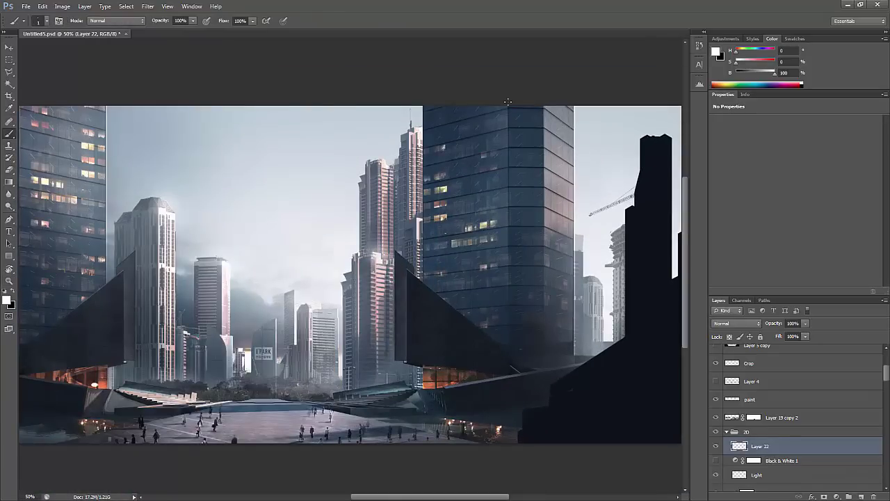
{"action": "key", "text": "z"}
{"action": "scroll", "coordinate": [500, 277], "scroll_direction": "down", "scroll_amount": 1}
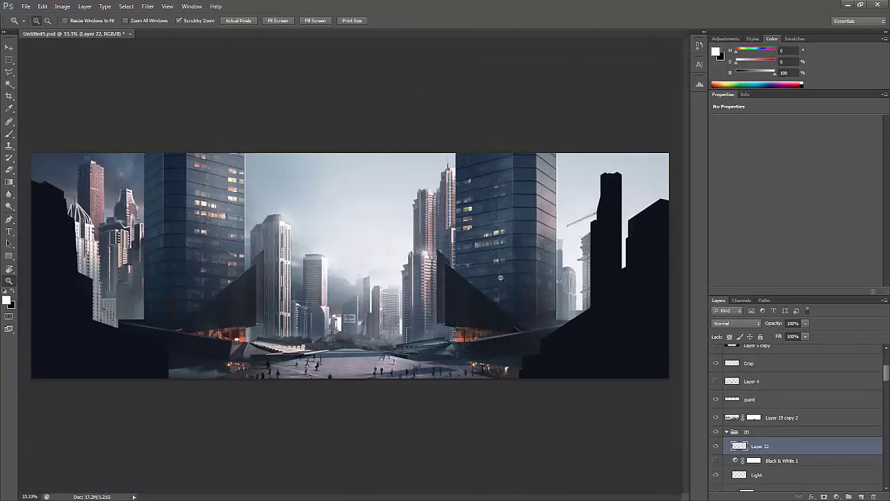
{"action": "scroll", "coordinate": [149, 308], "scroll_direction": "up", "scroll_amount": 4}
{"action": "key", "text": "b"}
{"action": "scroll", "coordinate": [377, 309], "scroll_direction": "down", "scroll_amount": 1}
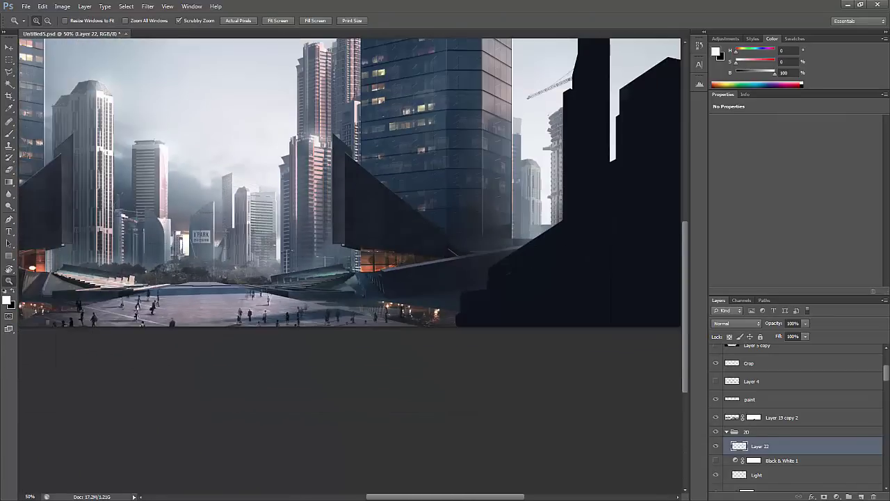
Add the photo of glowing orange lights as a new layer and move it down the stack into the Window group
{"action": "key", "text": "ctrl+minus"}
{"action": "key", "text": "ctrl+bracketleft"}
{"action": "key", "text": "ctrl+bracketleft"}
{"action": "key", "text": "ctrl+bracketleft"}
{"action": "key", "text": "ctrl+bracketleft"}
{"action": "key", "text": "ctrl+bracketleft"}
{"action": "key", "text": "ctrl+bracketleft"}
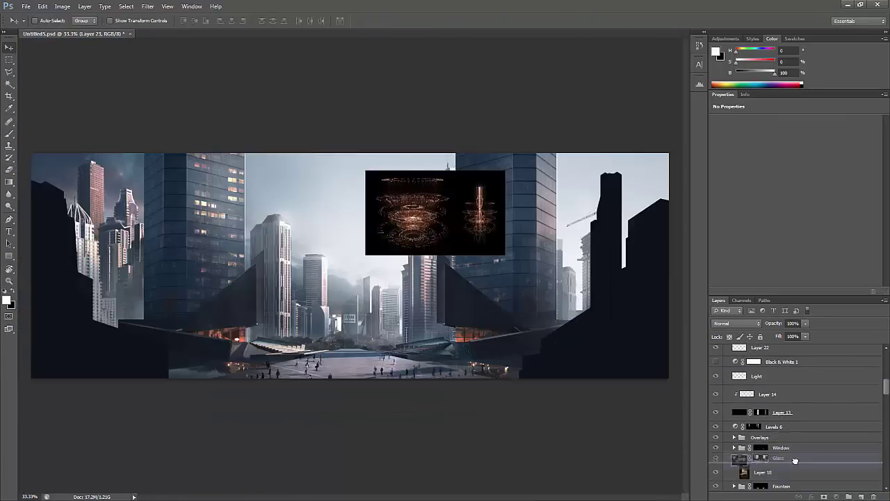
{"action": "left_click_drag", "start_coordinate": [478, 222], "coordinate": [535, 334]}
{"action": "key", "text": "ctrl+bracketleft"}
{"action": "key", "text": "ctrl+bracketright"}
{"action": "key", "text": "ctrl+bracketright"}
{"action": "key", "text": "ctrl+bracketright"}
{"action": "key", "text": "ctrl+bracketright"}
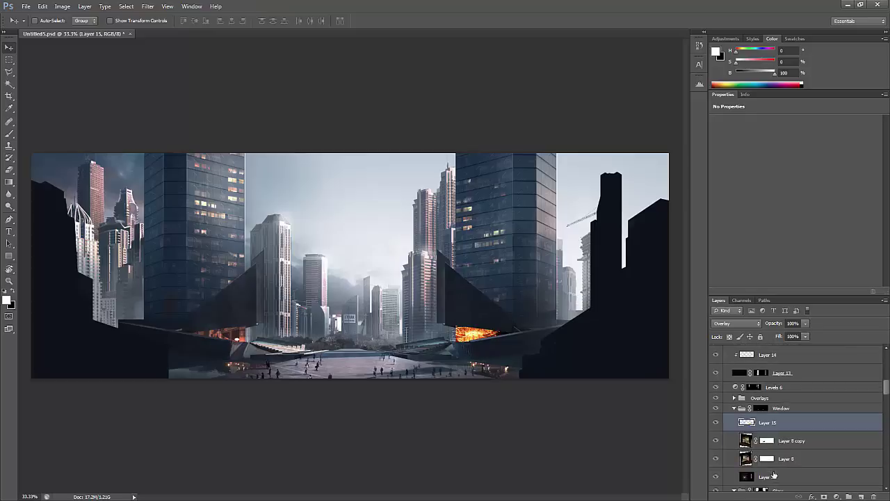
Set the orange lights layer to Screen blending and position it over the lit opening of the right building
{"action": "left_click_drag", "start_coordinate": [486, 318], "coordinate": [498, 381]}
{"action": "left_click", "coordinate": [738, 323]}
{"action": "left_click", "coordinate": [737, 161]}
{"action": "left_click_drag", "start_coordinate": [557, 300], "coordinate": [488, 293]}
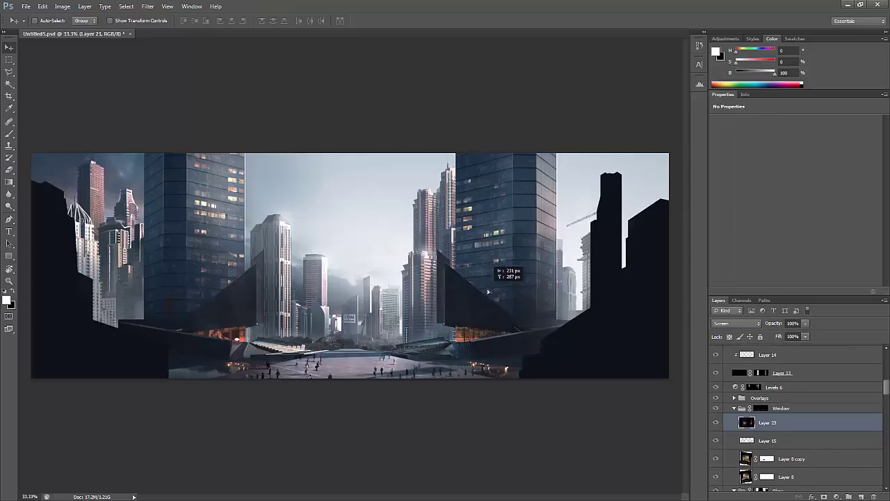
{"action": "left_click_drag", "start_coordinate": [497, 336], "coordinate": [487, 334]}
Duplicate the orange lights layer and place the copy over the lit opening of the left building
{"action": "key", "text": "ctrl+j"}
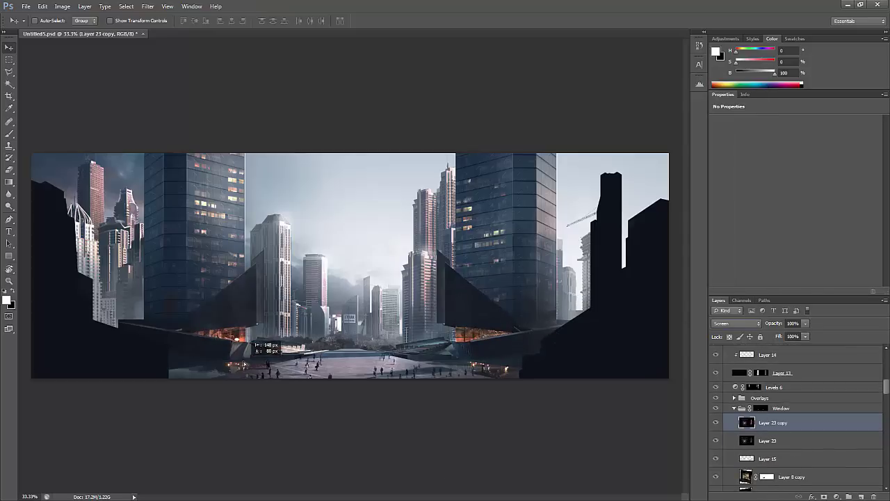
{"action": "key", "text": "z"}
{"action": "left_click", "coordinate": [432, 328], "text": "ctrl"}
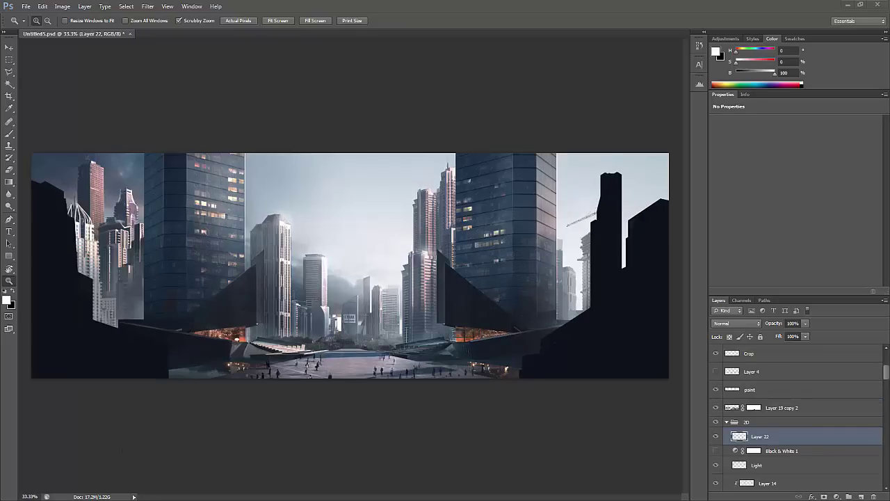
Place the infinity-tower-gds photo above Layer 22 over the central skyline
{"action": "key", "text": "ctrl+v"}
{"action": "key", "text": "w"}
{"action": "key", "text": "ctrl+1"}
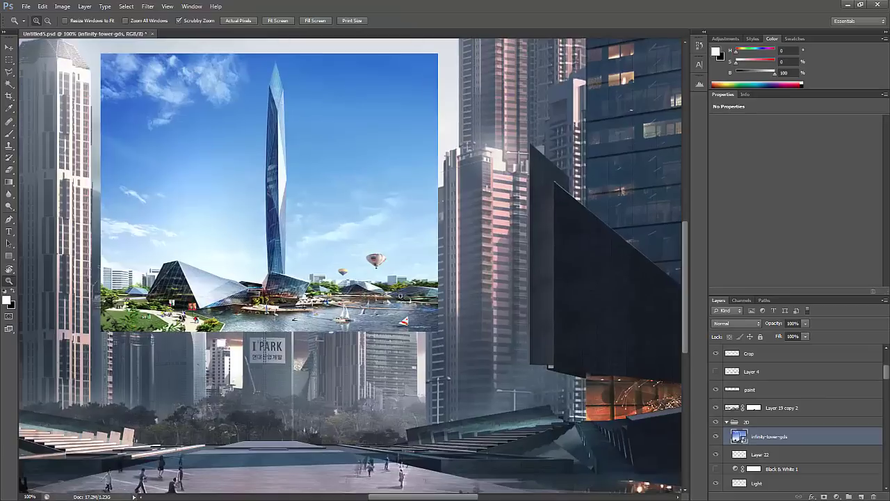
Outline the sky around the glass tower with the Polygonal Lasso and hide it with a layer mask
{"action": "key", "text": "l"}
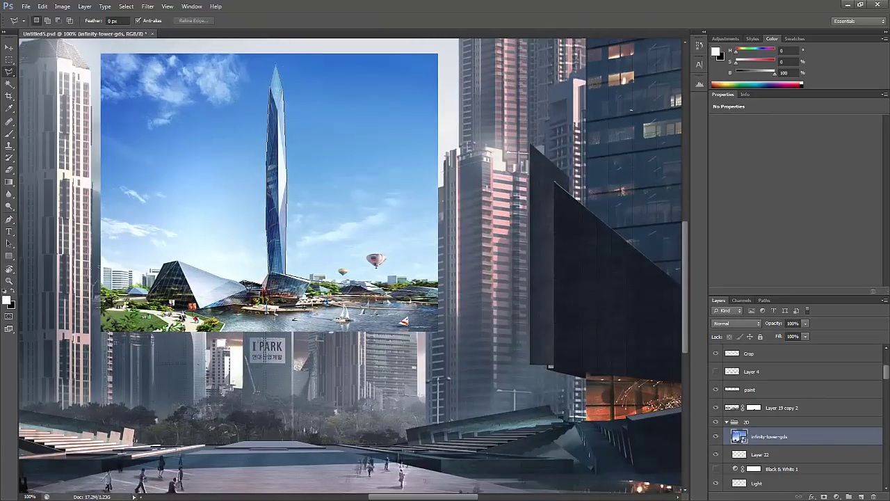
{"action": "mouse_move", "coordinate": [153, 282]}
{"action": "left_mouse_down"}
{"action": "mouse_move", "coordinate": [417, 42]}
{"action": "mouse_move", "coordinate": [97, 285]}
{"action": "left_mouse_up"}
{"action": "key", "text": "z"}
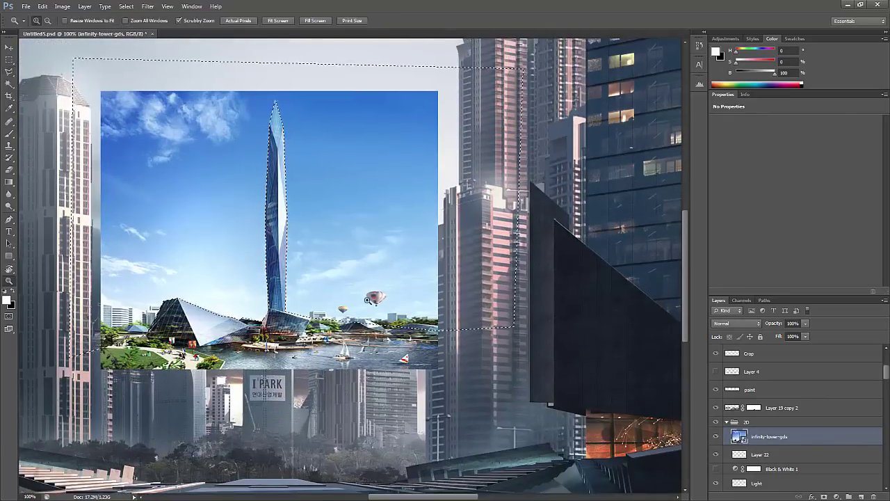
{"action": "left_click", "coordinate": [350, 255], "text": "alt"}
{"action": "left_click", "coordinate": [824, 497]}
{"action": "left_click", "coordinate": [350, 255], "text": "alt"}
{"action": "left_click", "coordinate": [350, 255], "text": "alt"}
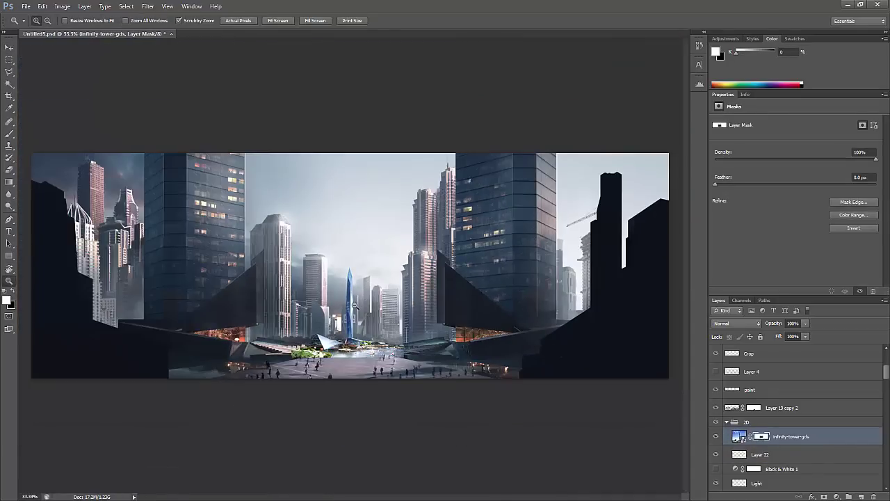
Nudge the masked tower photo slightly down at the far end of the plaza
{"action": "left_click", "coordinate": [342, 309]}
{"action": "key", "text": "v"}
{"action": "left_click_drag", "start_coordinate": [366, 354], "coordinate": [369, 358]}
{"action": "key", "text": "z"}
{"action": "left_click", "coordinate": [524, 348], "text": "alt"}
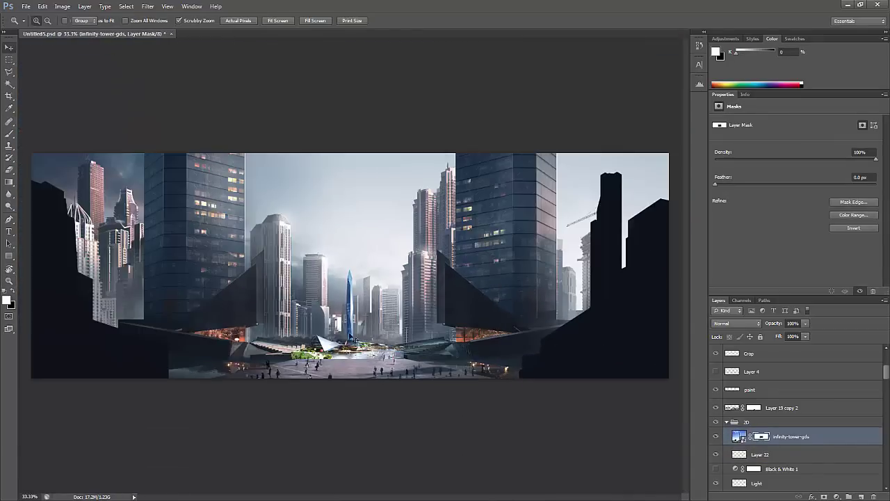
{"action": "key", "text": "ctrl+t"}
{"action": "left_click_drag", "start_coordinate": [347, 266], "coordinate": [417, 202]}
{"action": "key", "text": "Escape"}
Scale the tower photo down slightly and shift it right with Free Transform
{"action": "key", "text": "ctrl+t"}
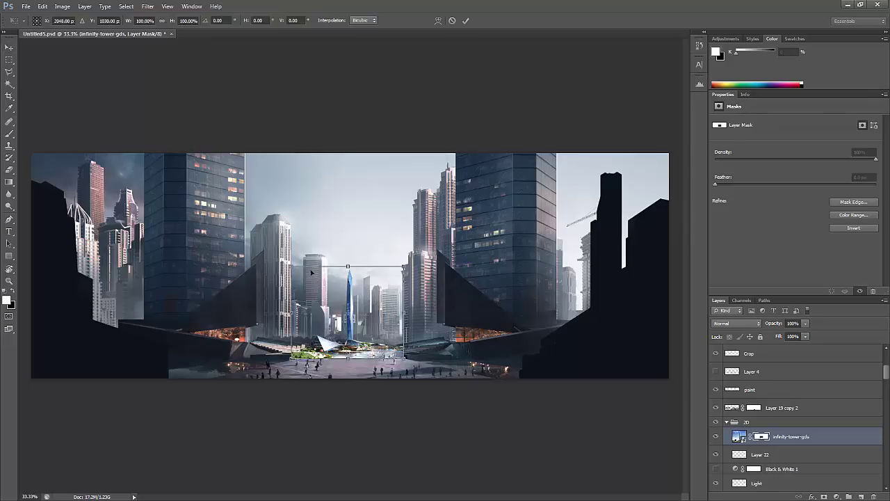
{"action": "left_click_drag", "start_coordinate": [311, 272], "coordinate": [321, 274]}
{"action": "key", "text": "Return"}
Apply the tower photo's layer mask and desaturate the image
{"action": "right_click", "coordinate": [752, 440]}
{"action": "right_click", "coordinate": [762, 436]}
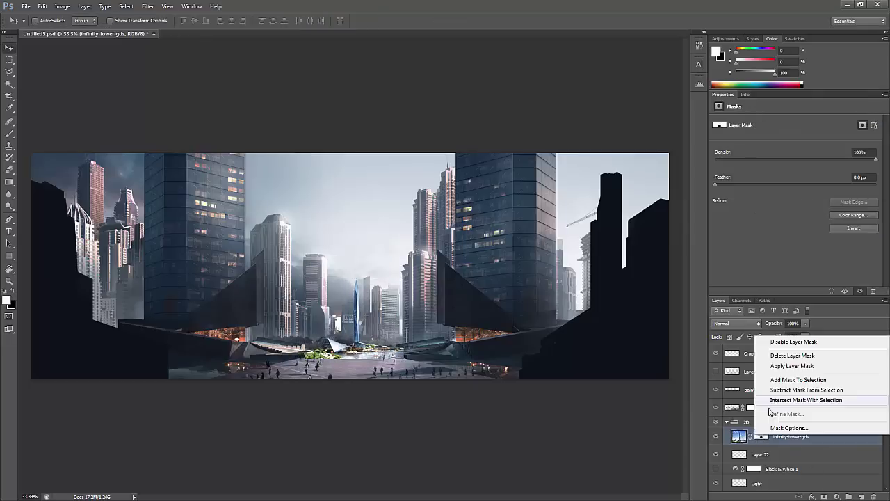
{"action": "left_click", "coordinate": [739, 436]}
{"action": "key", "text": "ctrl+u"}
{"action": "key", "text": "Escape"}
Erase the park and water around the tower's base with a 200 px eraser and shift the tower slightly left
{"action": "key", "text": "e"}
{"action": "key", "text": "ctrl+plus"}
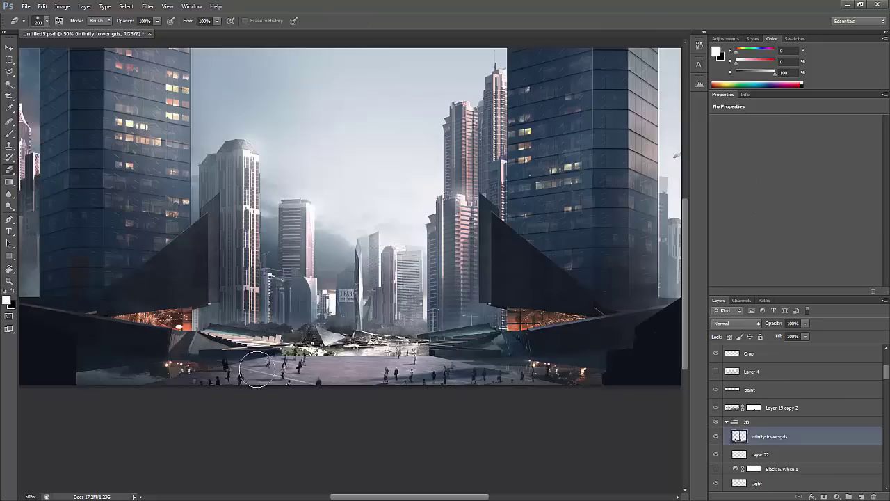
{"action": "mouse_move", "coordinate": [256, 369]}
{"action": "left_mouse_down"}
{"action": "mouse_move", "coordinate": [336, 377]}
{"action": "mouse_move", "coordinate": [427, 367]}
{"action": "mouse_move", "coordinate": [314, 382]}
{"action": "left_mouse_up"}
{"action": "key", "text": "v"}
{"action": "left_click_drag", "start_coordinate": [387, 347], "coordinate": [381, 346]}
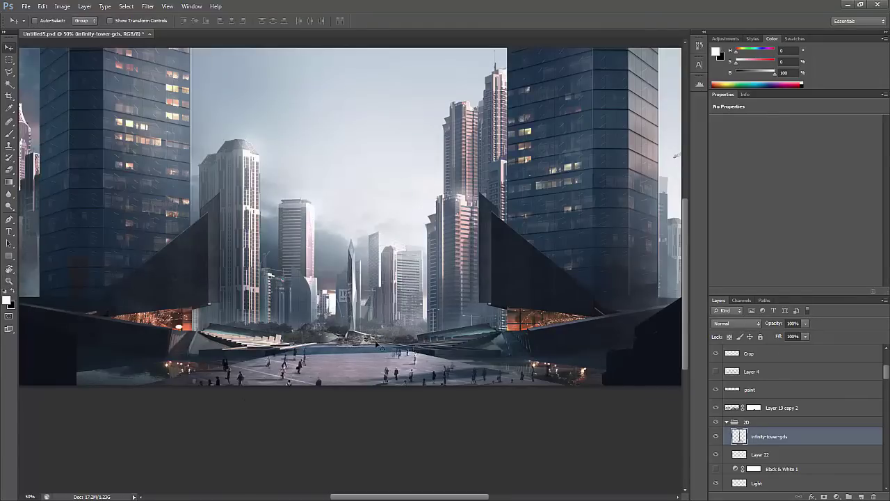
{"action": "key", "text": "ctrl+minus"}
{"action": "key", "text": "ctrl+plus"}
Pick a textured brush preset at 20% opacity for painting on Layer 22 behind the tower
{"action": "key", "text": "alt+bracketleft"}
{"action": "key", "text": "b"}
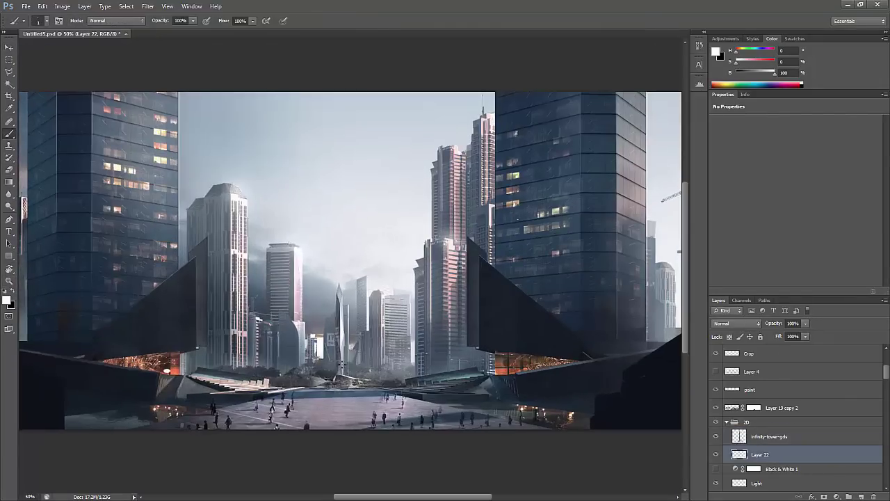
{"action": "right_click", "coordinate": [340, 365]}
{"action": "double_click", "coordinate": [209, 292]}
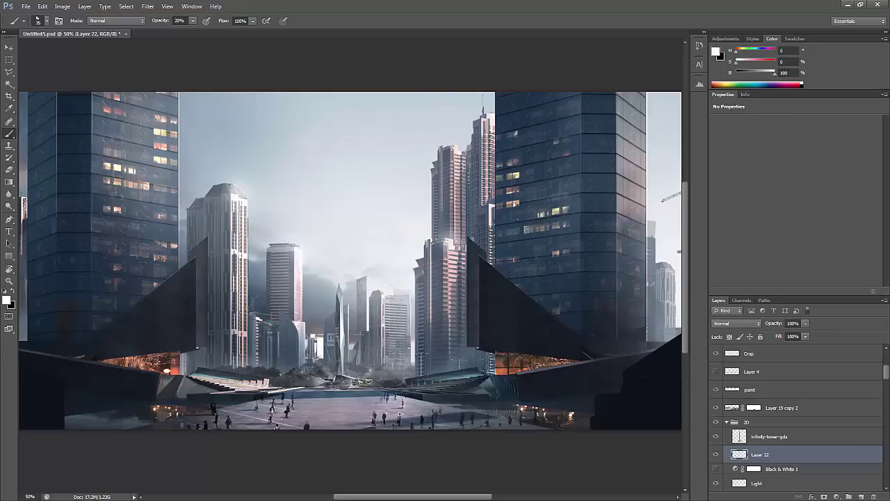
{"action": "key", "text": "z"}
{"action": "left_click", "coordinate": [391, 299]}
{"action": "left_click", "coordinate": [391, 299], "text": "alt"}
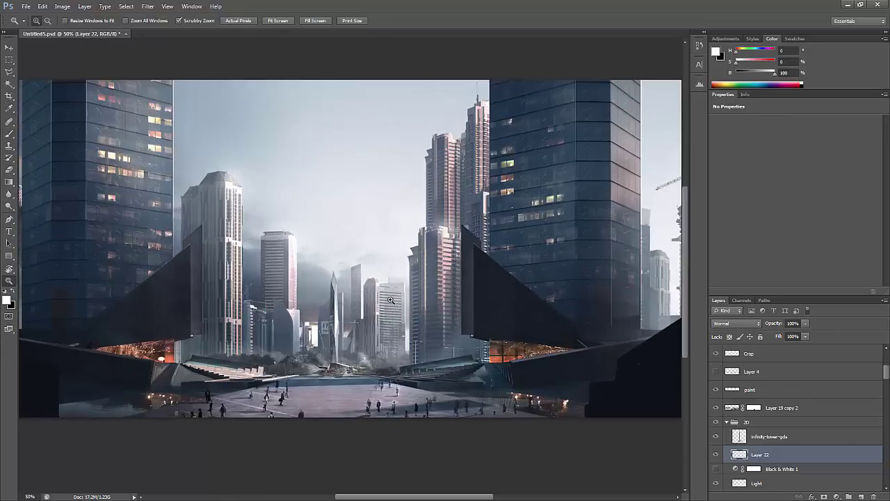
Paint pale haze sampled from the sky behind the tower with a 177 px brush at 20% opacity
{"action": "key", "text": "b"}
{"action": "right_click", "coordinate": [337, 327]}
{"action": "double_click", "coordinate": [209, 293]}
{"action": "left_click", "coordinate": [342, 243], "text": "alt"}
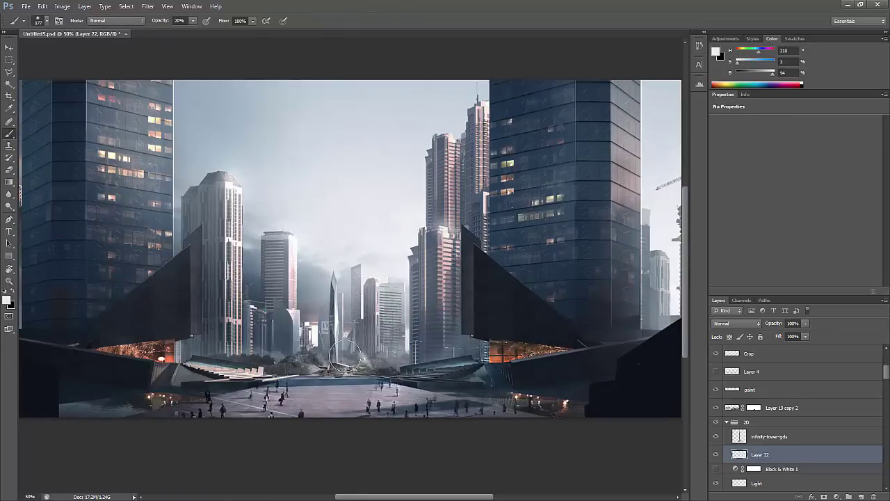
{"action": "key", "text": "ctrl+minus"}
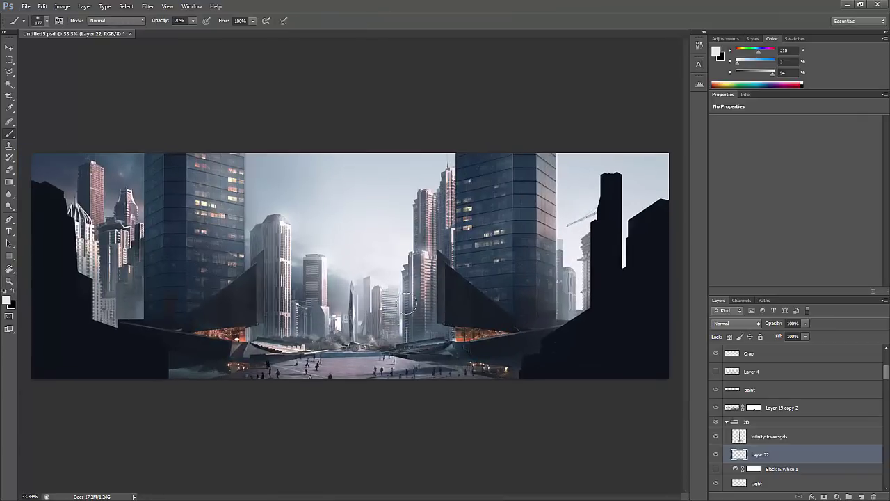
Clean up the haze beside the tall right-hand residential towers on Layer 22 with the 200 px eraser
{"action": "key", "text": "m"}
{"action": "key", "text": "ctrl+plus"}
{"action": "left_click_drag", "start_coordinate": [453, 210], "coordinate": [451, 211]}
{"action": "key", "text": "ctrl+d"}
{"action": "key", "text": "b"}
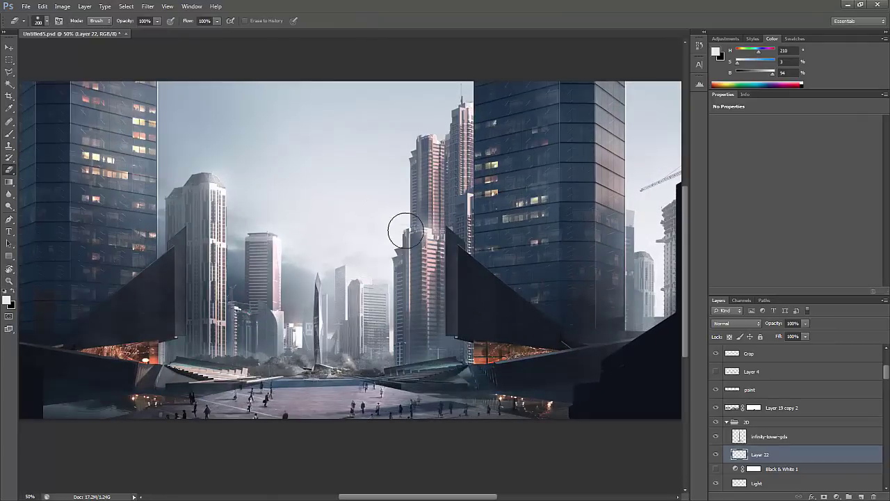
Paint faint smoke around the tower on Layer 21 with a 600 px cloud-shaped brush at 20% opacity
{"action": "key", "text": "b"}
{"action": "right_click", "coordinate": [130, 101]}
{"action": "scroll", "coordinate": [223, 292], "scroll_direction": "down", "scroll_amount": 5}
{"action": "double_click", "coordinate": [174, 388]}
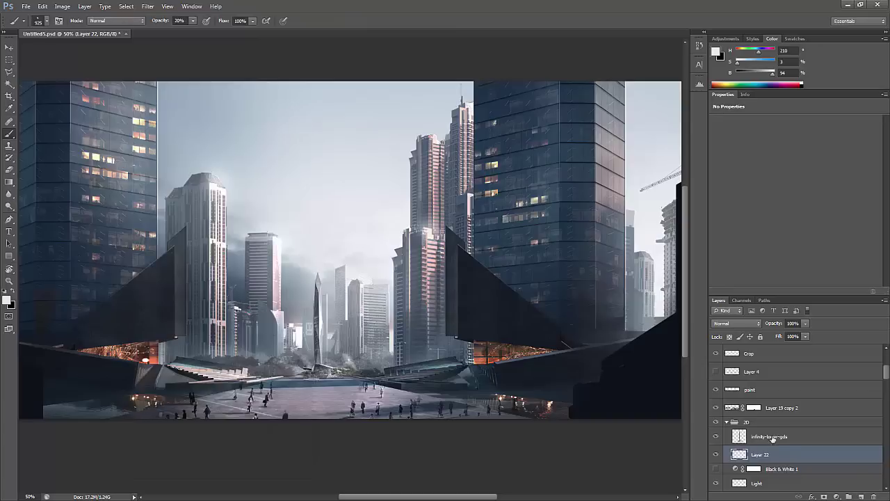
{"action": "left_click", "coordinate": [758, 390]}
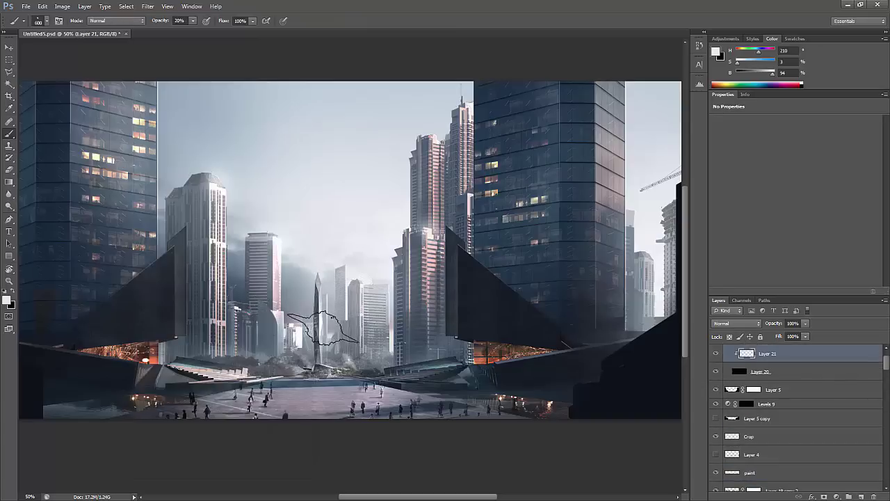
{"action": "key", "text": "z"}
{"action": "key", "text": "ctrl+minus"}
{"action": "key", "text": "ctrl+minus"}
{"action": "key", "text": "ctrl+1"}
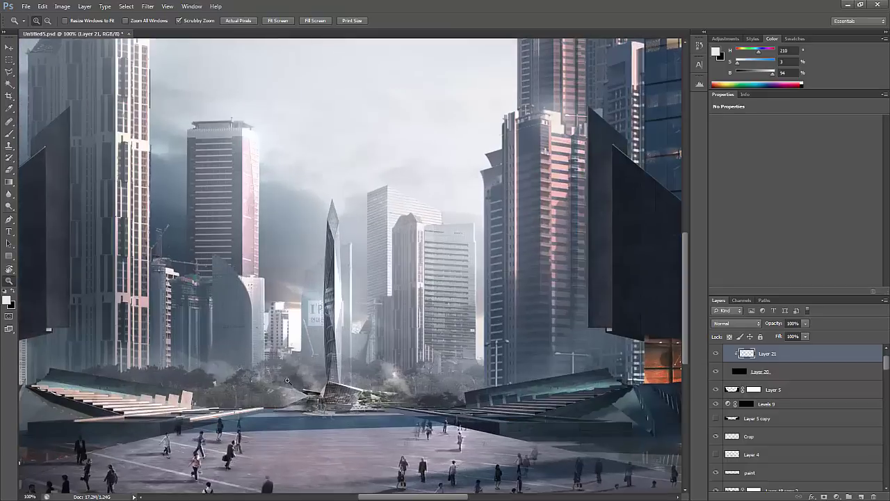
Select the leftover ground pieces beside the tower's base with the Polygonal Lasso and delete them from the infinity-tower-gds layer
{"action": "key", "text": "b"}
{"action": "key", "text": "l"}
{"action": "right_click", "coordinate": [331, 132], "text": "ctrl"}
{"action": "left_click", "coordinate": [367, 183]}
{"action": "key", "text": "ctrl+d"}
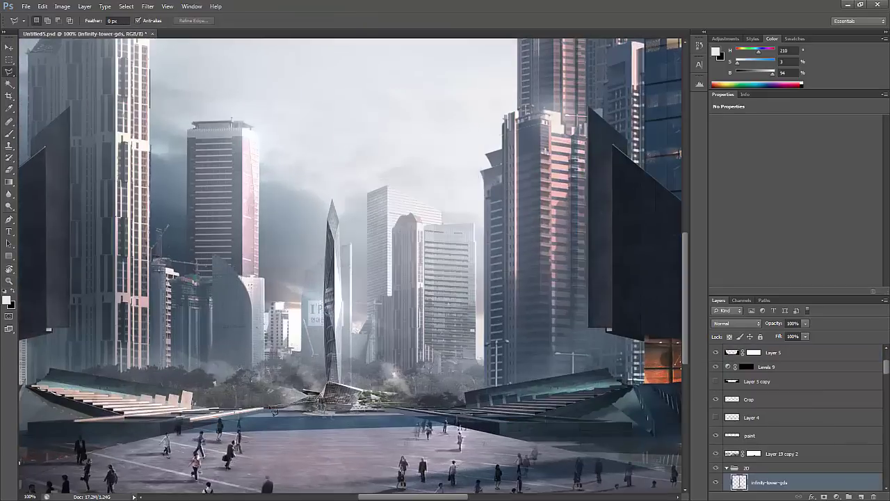
{"action": "left_click", "coordinate": [292, 339]}
{"action": "key", "text": "Delete"}
{"action": "key", "text": "ctrl+d"}
{"action": "key", "text": "z"}
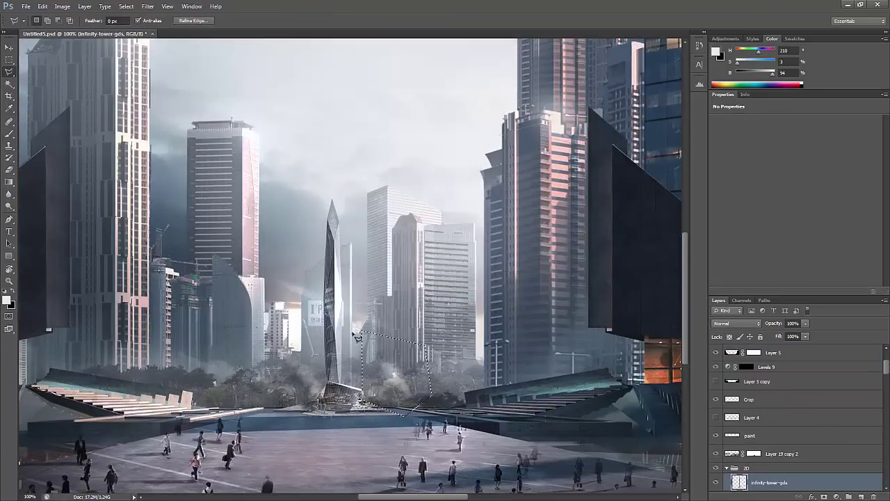
{"action": "key", "text": "ctrl+minus"}
{"action": "key", "text": "ctrl+minus"}
{"action": "key", "text": "ctrl+minus"}
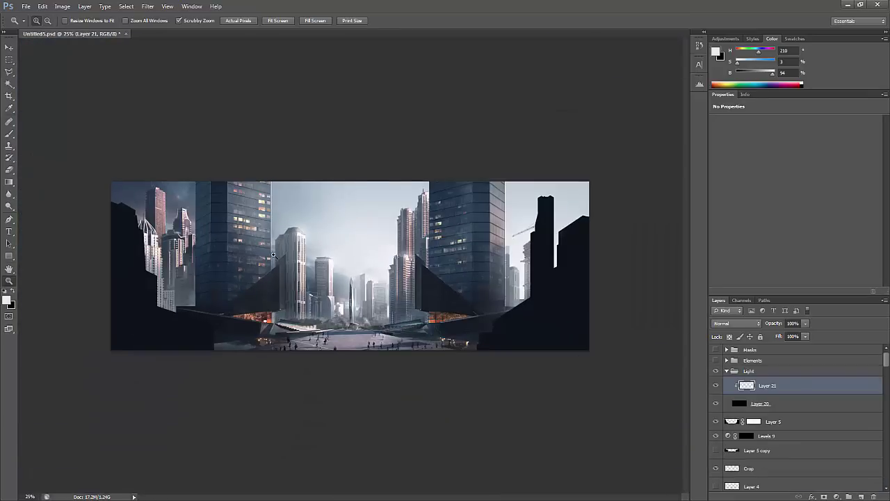
Copy the merged plaza and central skyline area onto a new layer in the Light group using Apply Image
{"action": "key", "text": "ctrl+shift+alt+e"}
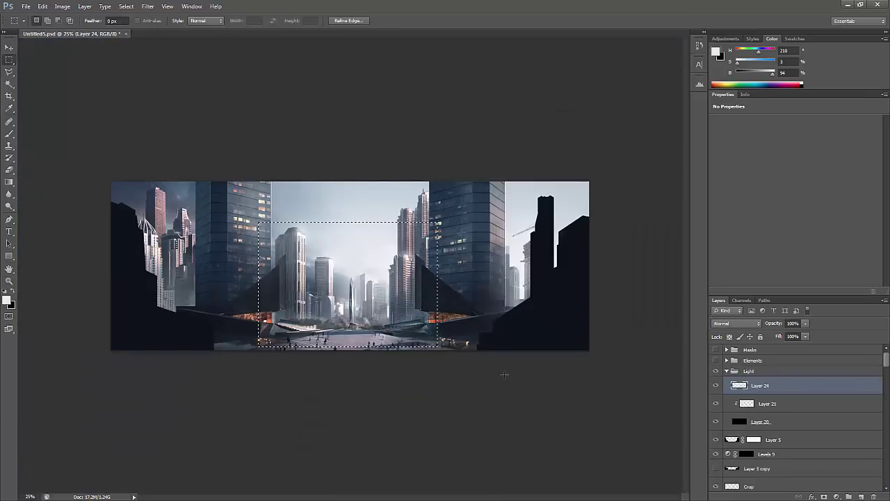
{"action": "left_click", "coordinate": [62, 6]}
{"action": "left_click", "coordinate": [90, 145]}
{"action": "left_click", "coordinate": [531, 144]}
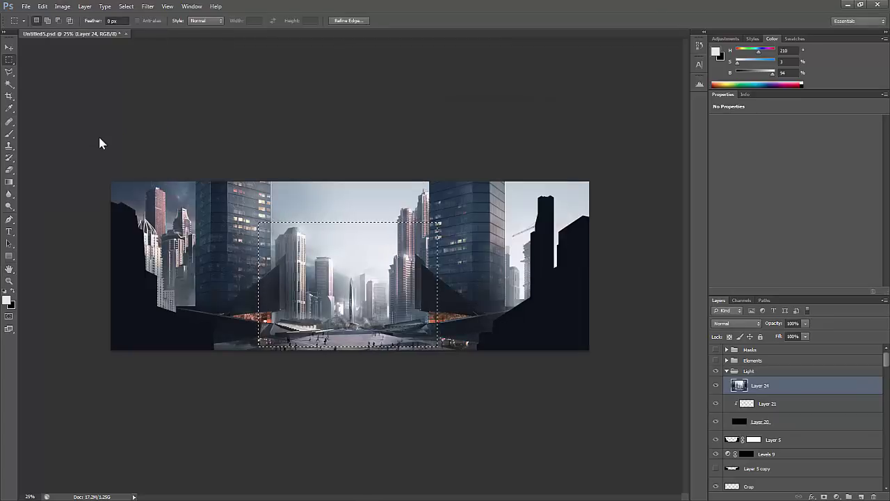
Place the flipped skyline copy on Layer 24 below the tower's base as a plaza reflection and set its fill to 44%
{"action": "key", "text": "z"}
{"action": "left_click", "coordinate": [322, 337]}
{"action": "left_click_drag", "start_coordinate": [393, 359], "coordinate": [398, 364]}
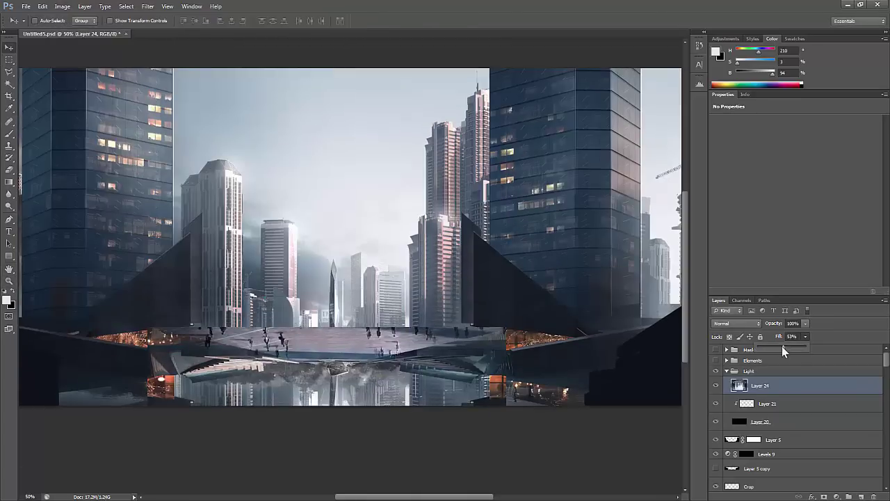
{"action": "key", "text": "shift+4"}
{"action": "key", "text": "shift+4"}
{"action": "left_click", "coordinate": [400, 372], "text": "alt"}
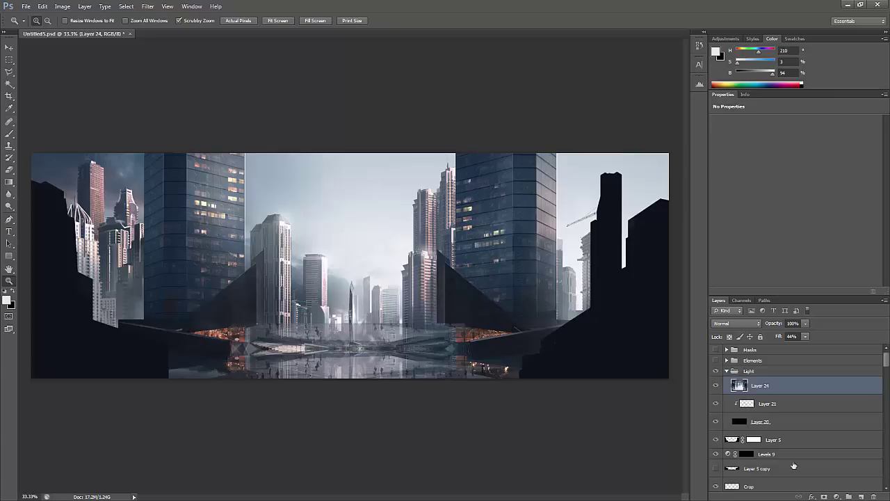
Add a hide-all mask to Layer 24 and brush the reflection in faintly beneath the tower
{"action": "left_click", "coordinate": [824, 497], "text": "alt"}
{"action": "left_click", "coordinate": [326, 342]}
{"action": "key", "text": "b"}
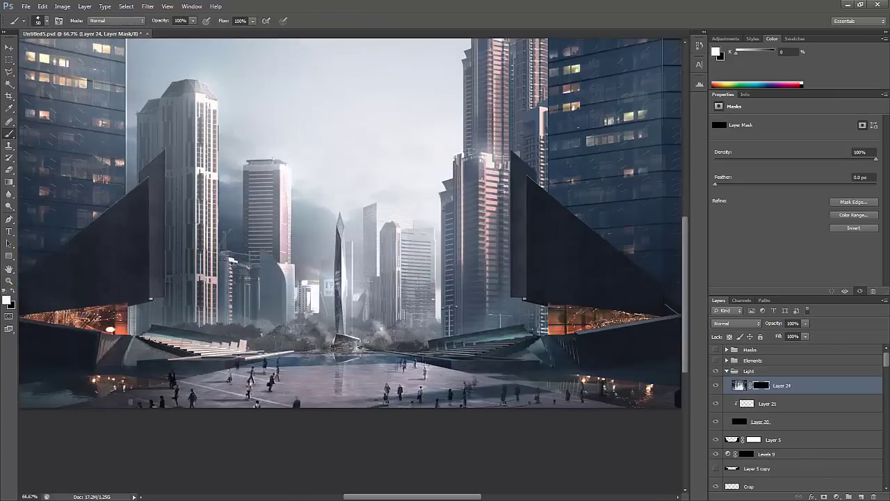
Outline the plaza surface with the Polygonal Lasso to confine the mask painting to the ground
{"action": "key", "text": "l"}
{"action": "scroll", "coordinate": [303, 353], "scroll_direction": "up", "scroll_amount": 1}
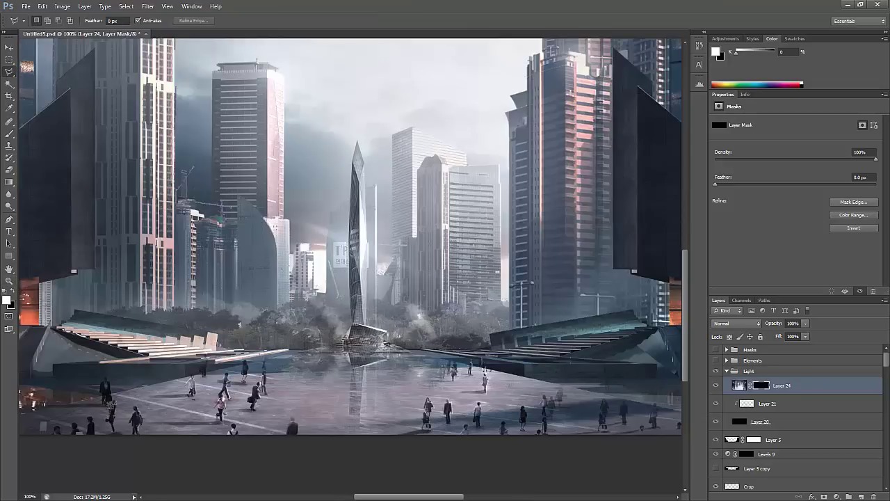
{"action": "scroll", "coordinate": [407, 363], "scroll_direction": "right", "scroll_amount": 2}
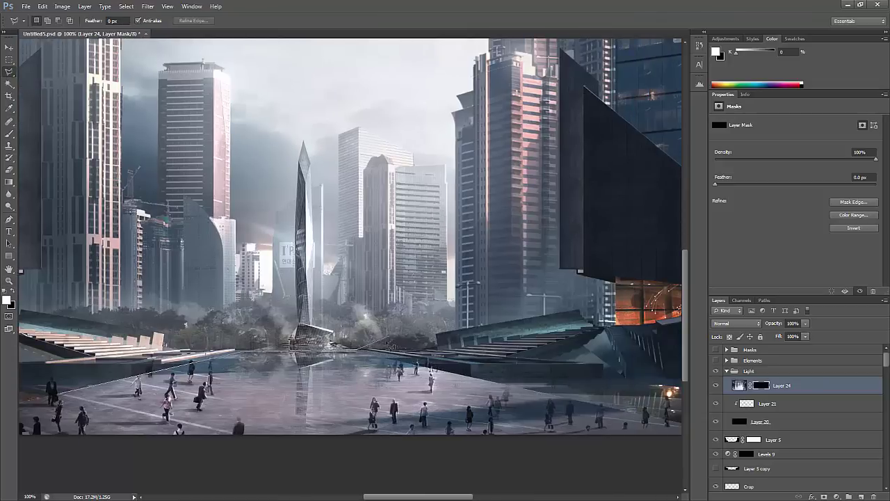
{"action": "double_click", "coordinate": [113, 423]}
{"action": "key", "text": "b"}
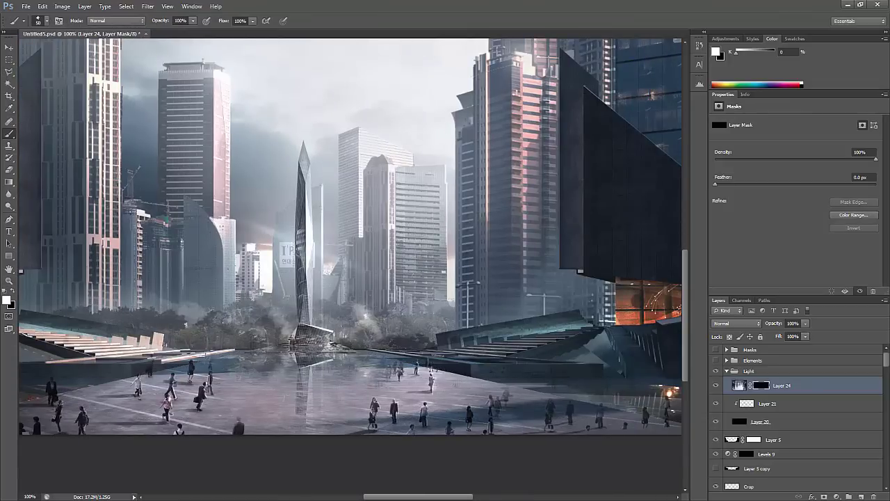
Paint the tower and skyline reflection across the plaza on Layer 24's mask with a 40 to 50 px textured brush
{"action": "key", "text": "z"}
{"action": "mouse_move", "coordinate": [390, 210]}
{"action": "left_mouse_down"}
{"action": "mouse_move", "coordinate": [327, 210]}
{"action": "mouse_move", "coordinate": [403, 210]}
{"action": "mouse_move", "coordinate": [382, 210]}
{"action": "left_mouse_up"}
{"action": "left_click", "coordinate": [383, 210]}
{"action": "key", "text": "b"}
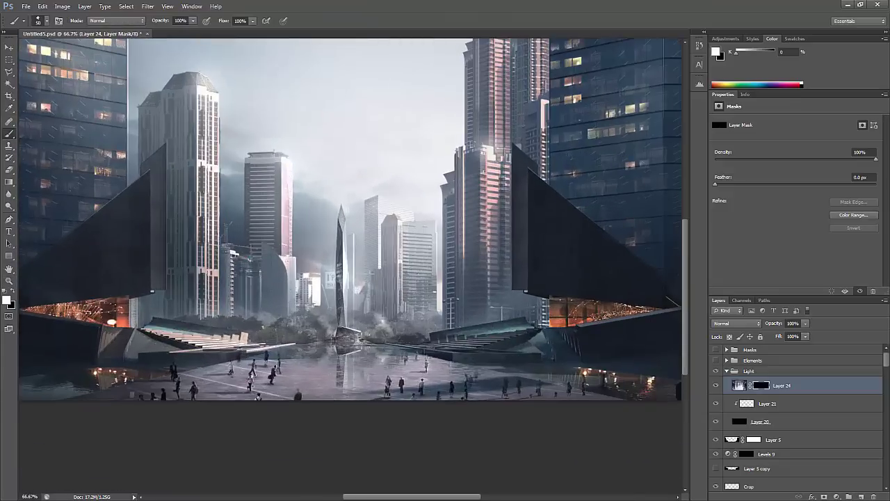
{"action": "left_click_drag", "start_coordinate": [348, 370], "coordinate": [334, 365]}
{"action": "key", "text": "x"}
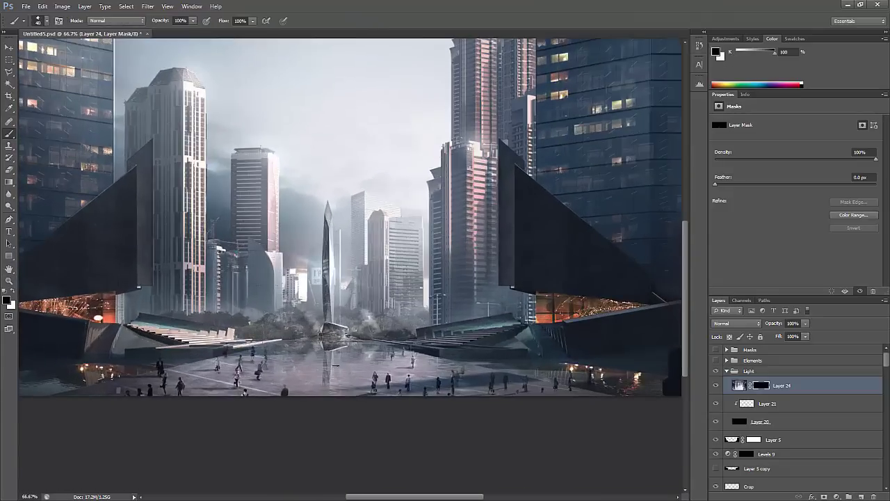
Add a Levels adjustment below Layer 24 with midtones at 0.48 and paint its black mask to darken the plaza reflection
{"action": "left_click", "coordinate": [849, 496]}
{"action": "left_click", "coordinate": [795, 338]}
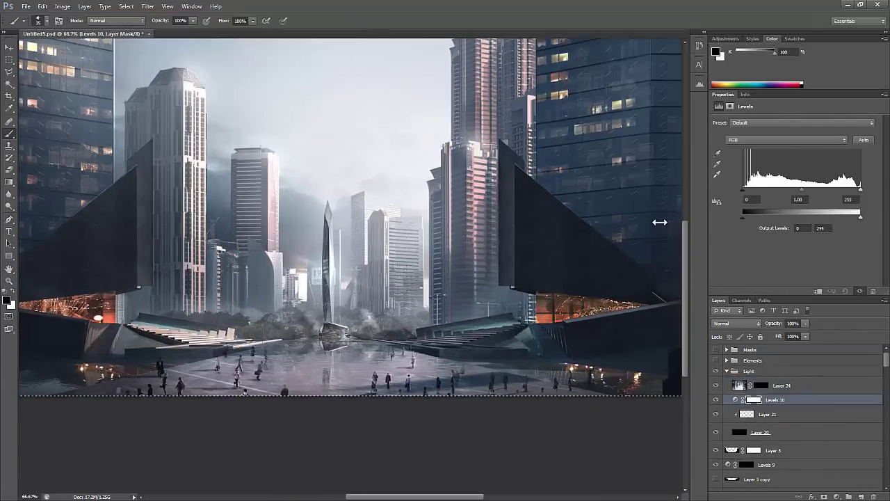
{"action": "right_click", "coordinate": [260, 341]}
{"action": "double_click", "coordinate": [183, 356]}
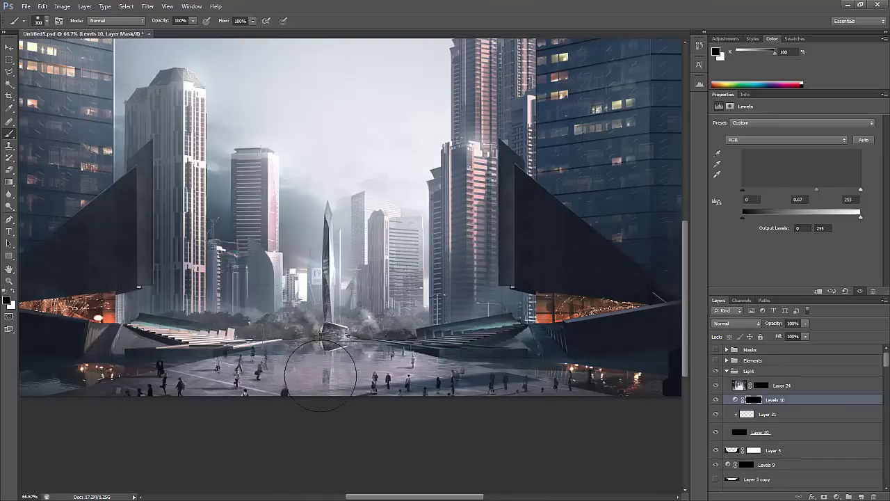
{"action": "key", "text": "x"}
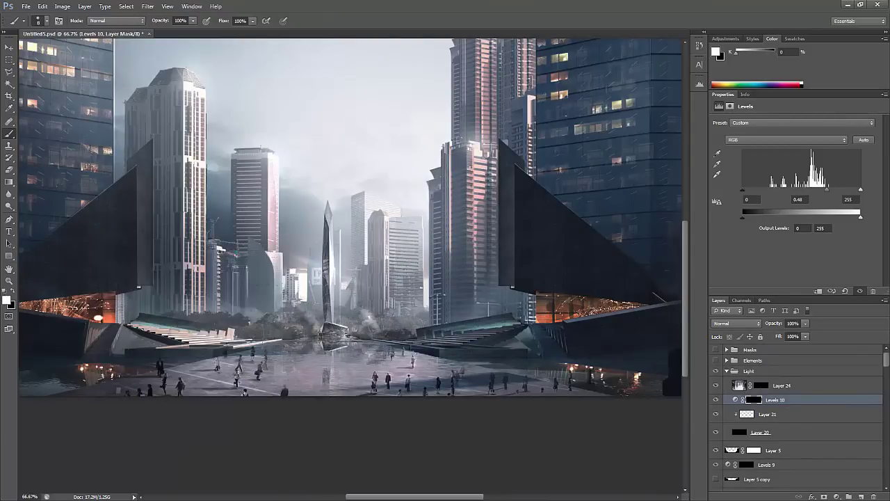
Load the Levels 10 mask as a selection and fill the adjustment's mask with white
{"action": "key", "text": "z"}
{"action": "left_click", "coordinate": [350, 368]}
{"action": "left_click", "coordinate": [753, 400], "text": "ctrl"}
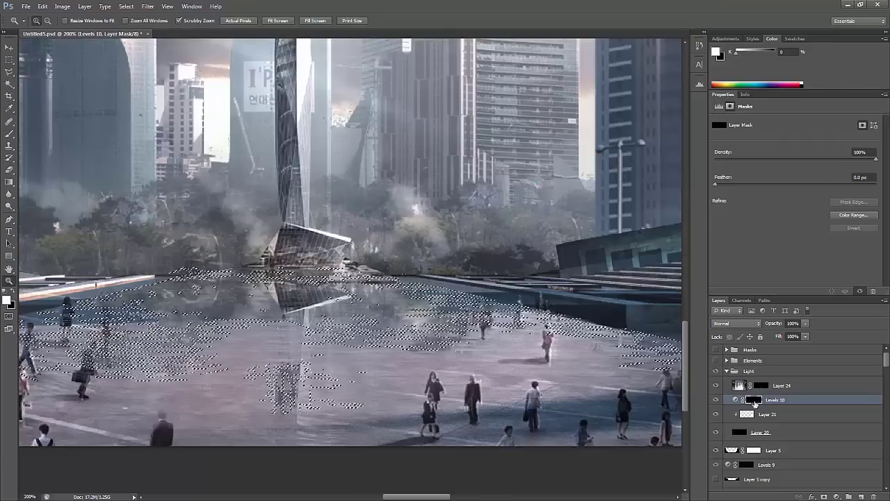
{"action": "key", "text": "ctrl+minus"}
{"action": "key", "text": "ctrl+minus"}
{"action": "key", "text": "ctrl+d"}
{"action": "key", "text": "alt+BackSpace"}
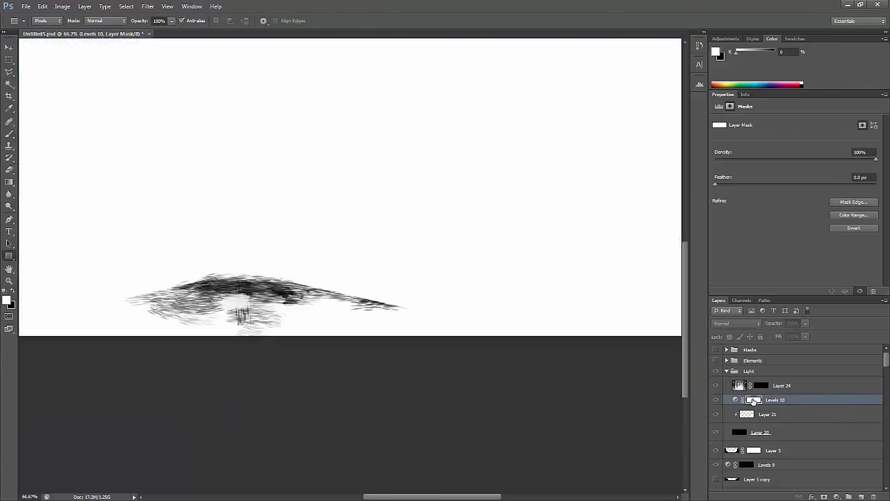
Put the Levels 10 adjustment into a new group named Reflection
{"action": "key", "text": "z"}
{"action": "left_click_drag", "start_coordinate": [819, 403], "coordinate": [848, 496]}
{"action": "double_click", "coordinate": [759, 385]}
{"action": "type", "text": "Reflection"}
{"action": "key", "text": "Return"}
Mask the Reflection group with the painted reflection shape so the darkening shows only in the plaza
{"action": "left_click", "coordinate": [824, 496], "text": "alt"}
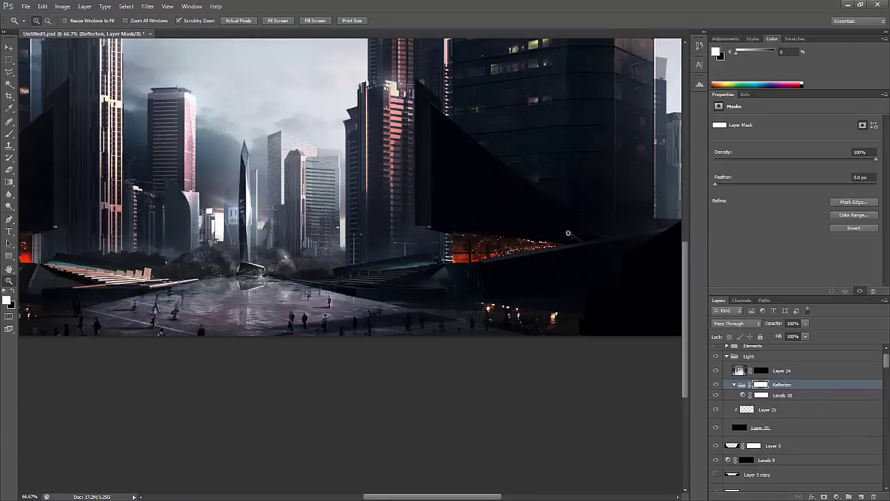
{"action": "left_click", "coordinate": [240, 304]}
{"action": "left_click", "coordinate": [240, 304]}
{"action": "key", "text": "b"}
{"action": "key", "text": "x"}
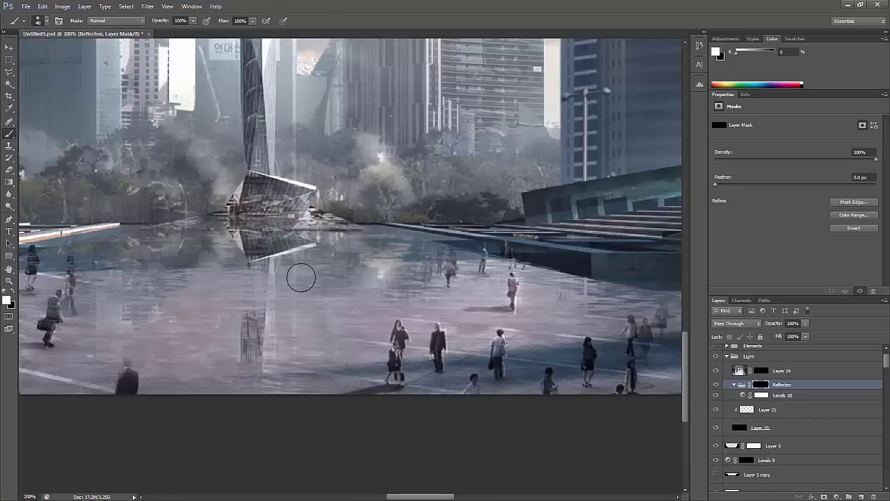
Load the Reflection group's mask as a selection and delete the mask from the group
{"action": "key", "text": "z"}
{"action": "key", "text": "ctrl+0"}
{"action": "right_click", "coordinate": [763, 383]}
{"action": "left_click", "coordinate": [757, 403]}
{"action": "left_click", "coordinate": [126, 6]}
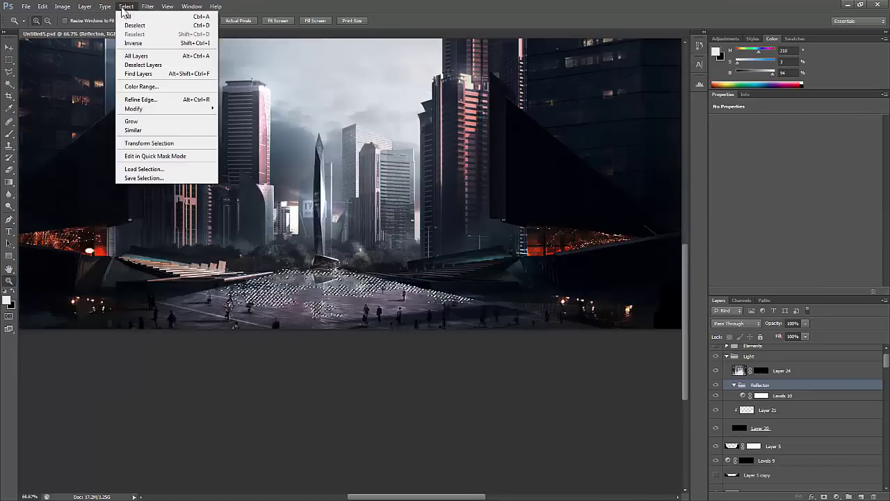
{"action": "left_click", "coordinate": [243, 126]}
{"action": "left_click", "coordinate": [125, 6]}
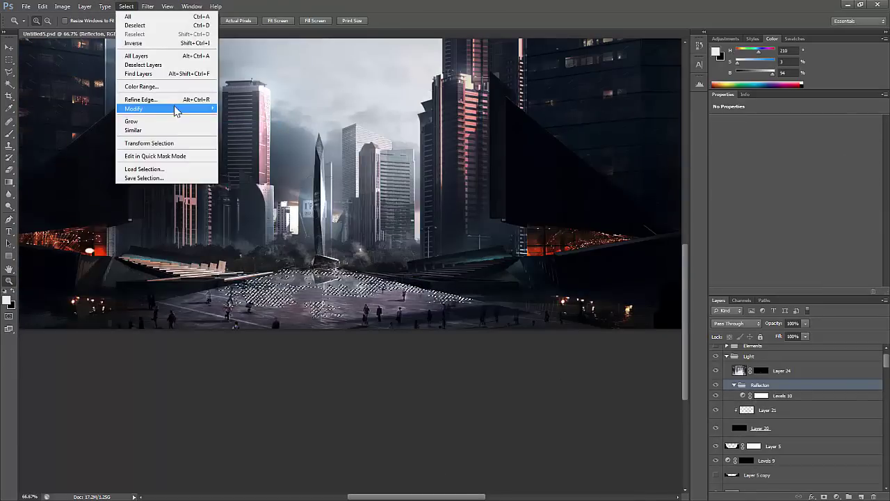
{"action": "key", "text": "Escape"}
Turn the selection into a mask, transfer it to the Levels 10 adjustment and give the Reflection group a white mask
{"action": "left_click", "coordinate": [824, 496]}
{"action": "key", "text": "ctrl+1"}
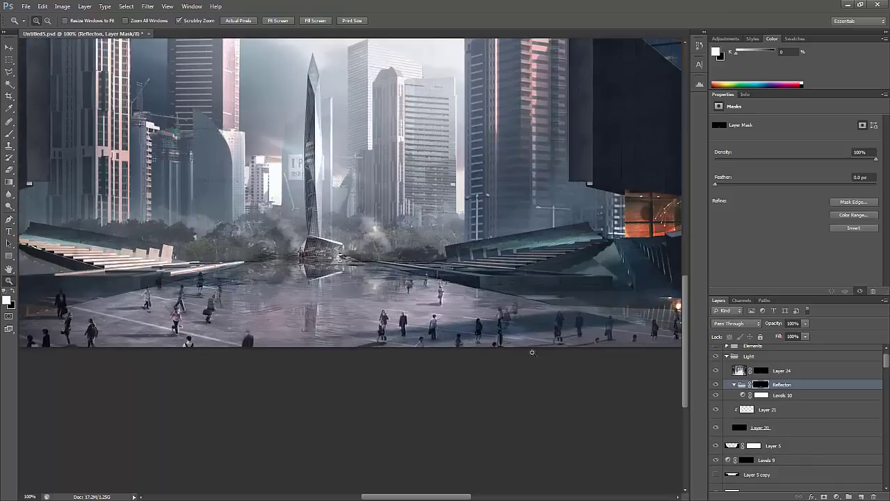
{"action": "left_click_drag", "start_coordinate": [739, 394], "coordinate": [761, 384]}
{"action": "key", "text": "Return"}
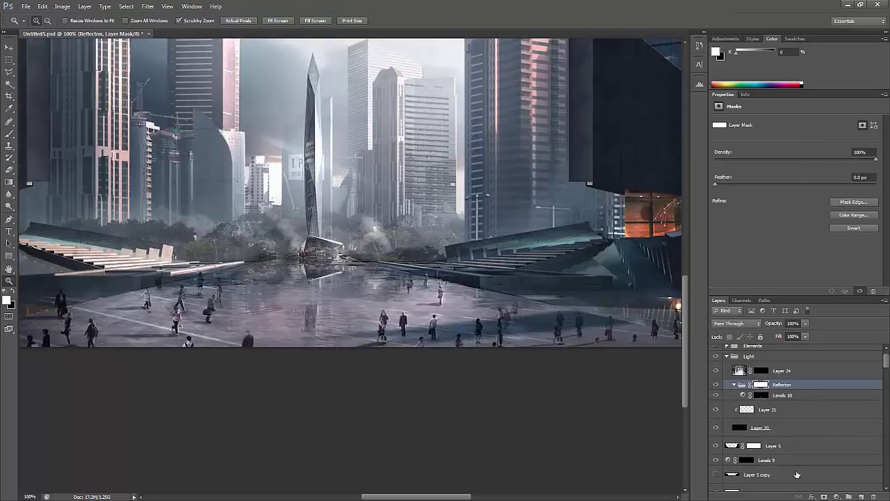
Paint black on the Reflection group's mask below the tower with the 40 px brush to soften the darkening
{"action": "key", "text": "b"}
{"action": "key", "text": "x"}
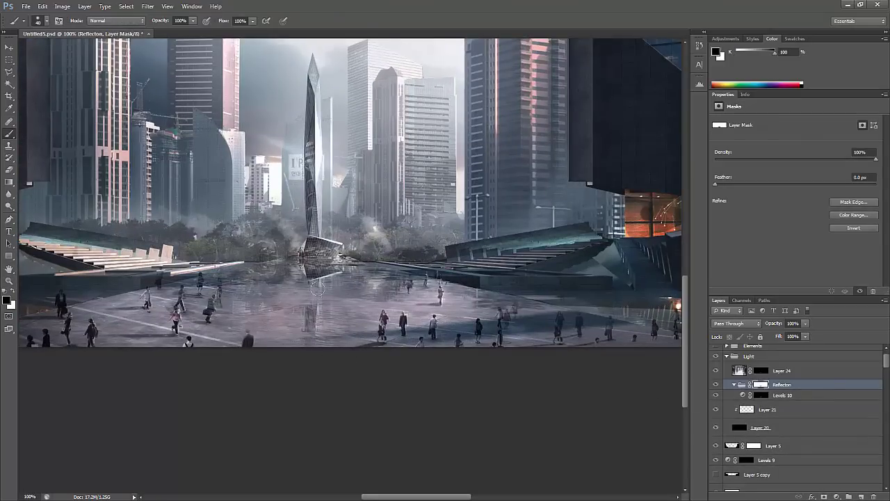
Smudge the tower's reflection on Layer 24 with a 2 px Smudge tool at 90% strength
{"action": "key", "text": "z"}
{"action": "left_click", "coordinate": [425, 276]}
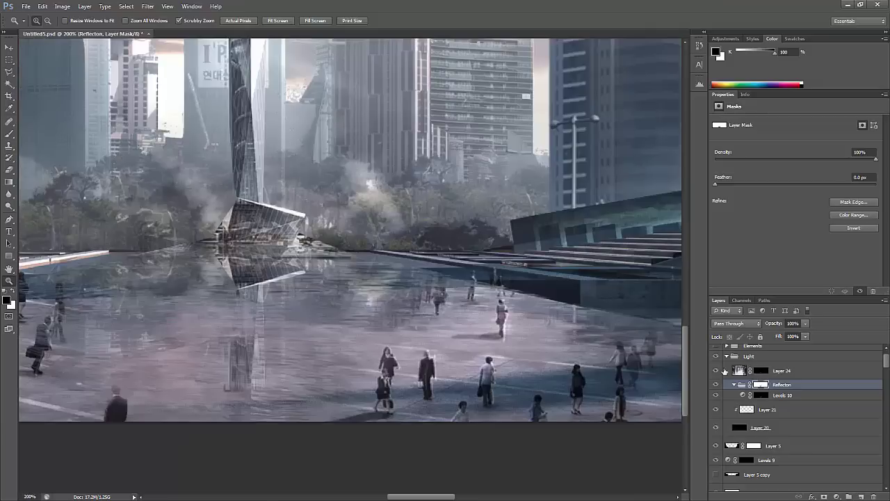
{"action": "key", "text": "alt+bracketright"}
{"action": "mouse_move", "coordinate": [9, 194]}
{"action": "left_mouse_down"}
{"action": "mouse_move", "coordinate": [38, 204]}
{"action": "mouse_move", "coordinate": [38, 214]}
{"action": "left_mouse_up"}
{"action": "left_click", "coordinate": [187, 20]}
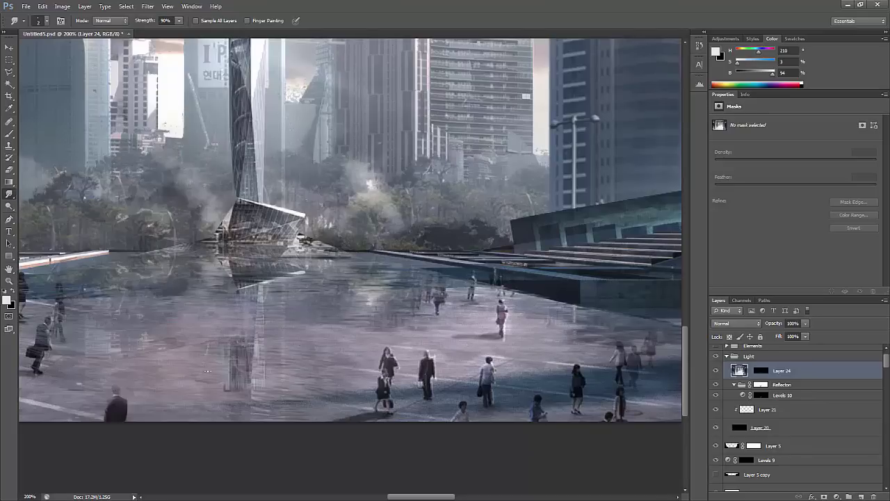
Hide the Reflection layer group and review the plaza without its effect
{"action": "key", "text": "z"}
{"action": "left_click", "coordinate": [208, 371], "text": "alt"}
{"action": "left_click", "coordinate": [207, 370], "text": "alt"}
{"action": "left_click", "coordinate": [681, 368], "text": "alt"}
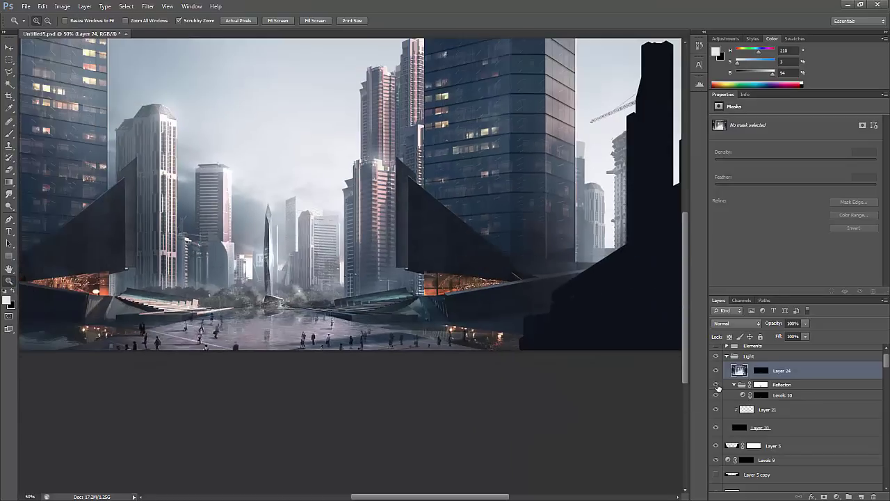
{"action": "left_click", "coordinate": [716, 384]}
{"action": "left_click", "coordinate": [556, 425], "text": "alt"}
{"action": "left_click", "coordinate": [377, 365]}
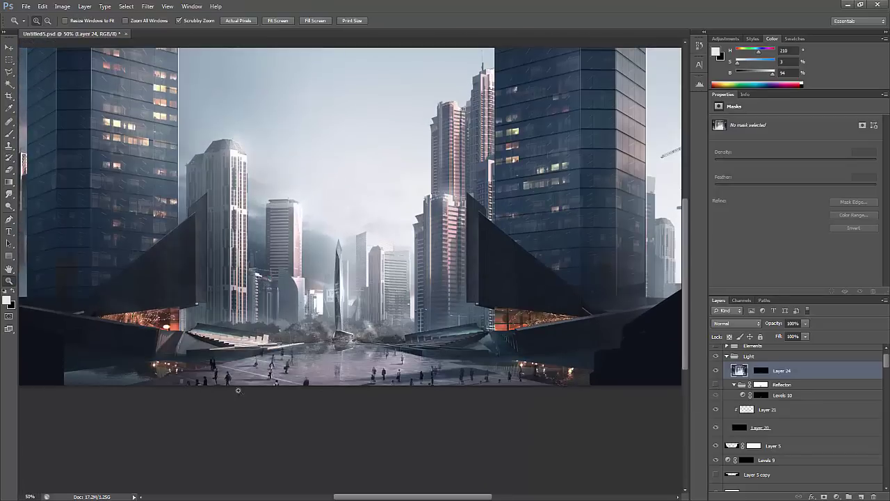
{"action": "left_click", "coordinate": [301, 287], "text": "alt"}
Reorder the layers so Layer 24 sits below Layer 20, with the Reflection group directly under it
{"action": "scroll", "coordinate": [799, 404], "scroll_direction": "down", "scroll_amount": 1}
{"action": "left_click_drag", "start_coordinate": [781, 363], "coordinate": [779, 429]}
{"action": "key", "text": "ctrl+1"}
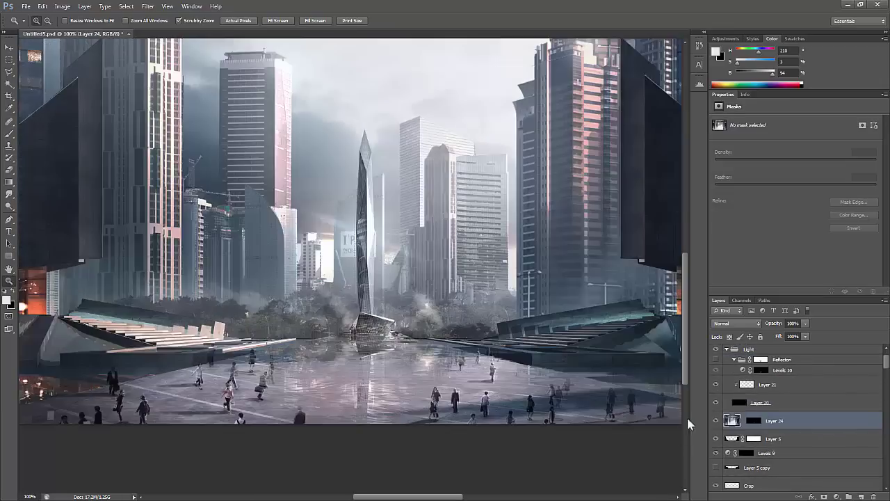
{"action": "left_click_drag", "start_coordinate": [766, 359], "coordinate": [772, 429]}
{"action": "left_click", "coordinate": [470, 343], "text": "alt"}
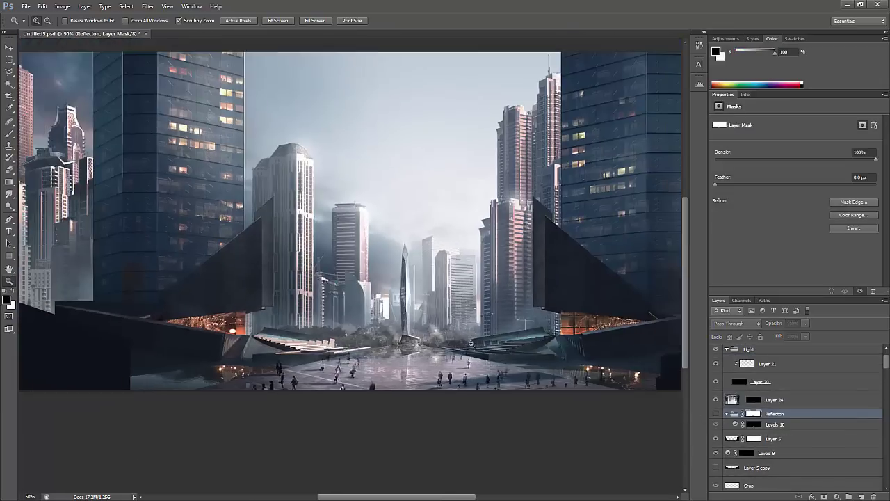
Select Layer 21 and choose a different brush tip from the brush presets
{"action": "left_click", "coordinate": [768, 363]}
{"action": "left_click", "coordinate": [407, 299]}
{"action": "key", "text": "b"}
{"action": "key", "text": "F5"}
{"action": "left_click", "coordinate": [167, 109]}
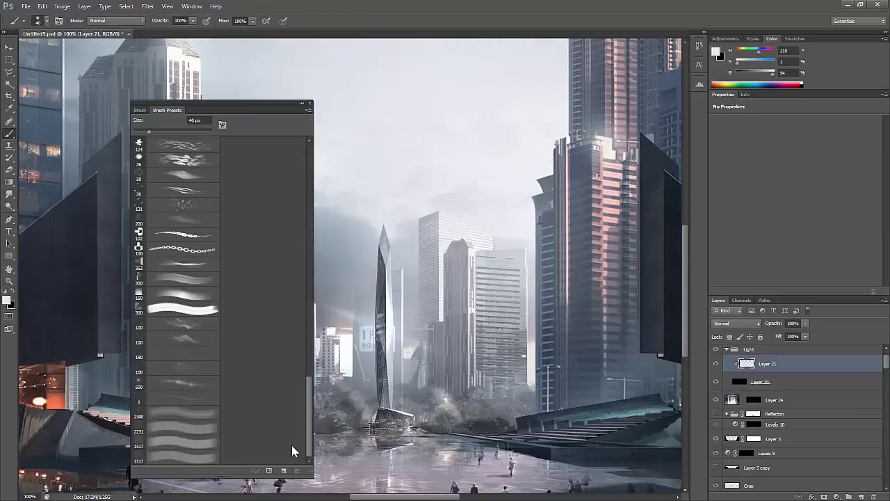
{"action": "key", "text": "F5"}
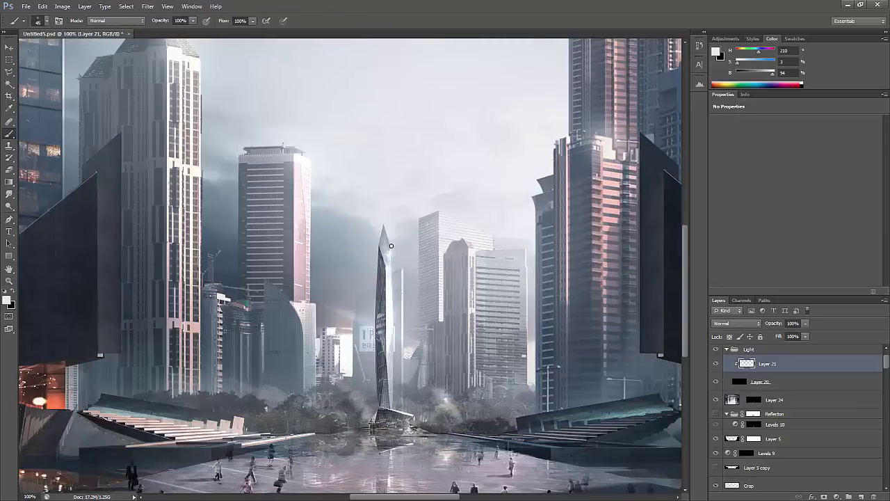
Select the infinity-tower-gds layer of the central tower and apply a Levels adjustment to it
{"action": "scroll", "coordinate": [387, 278], "scroll_direction": "down", "scroll_amount": 3}
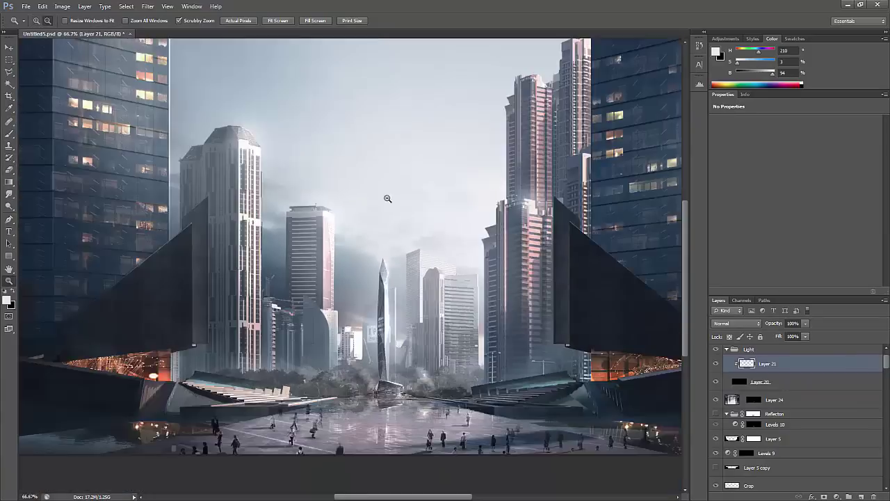
{"action": "scroll", "coordinate": [322, 306], "scroll_direction": "up", "scroll_amount": 4}
{"action": "key", "text": "z"}
{"action": "left_click", "coordinate": [341, 162], "text": "alt"}
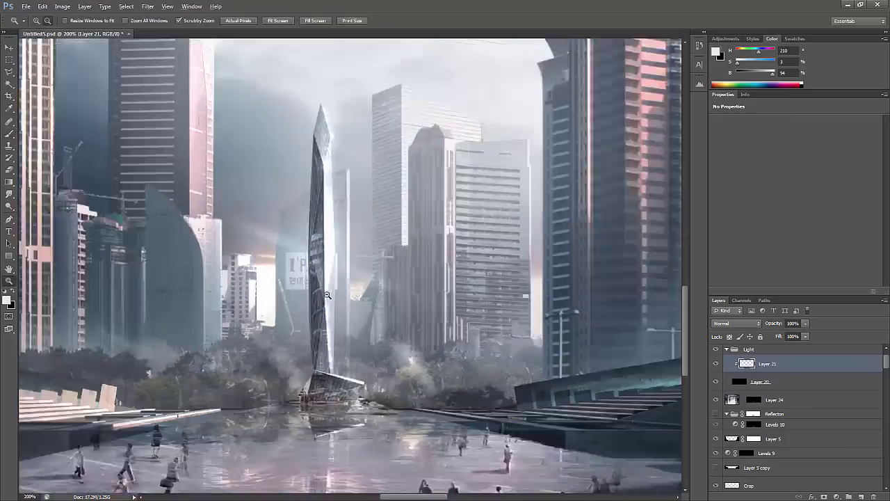
{"action": "key", "text": "ctrl+plus"}
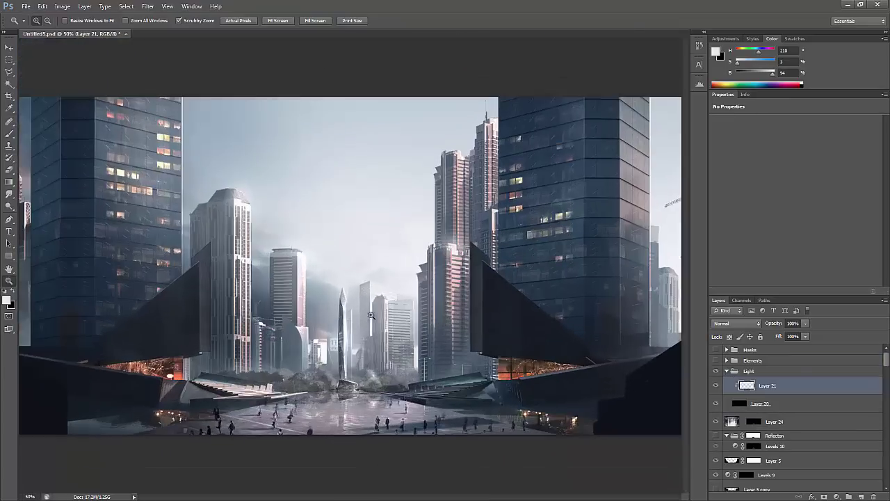
{"action": "scroll", "coordinate": [352, 293], "scroll_direction": "down", "scroll_amount": 1}
{"action": "right_click", "coordinate": [351, 317]}
{"action": "left_click", "coordinate": [392, 232]}
{"action": "key", "text": "i"}
{"action": "key", "text": "ctrl+l"}
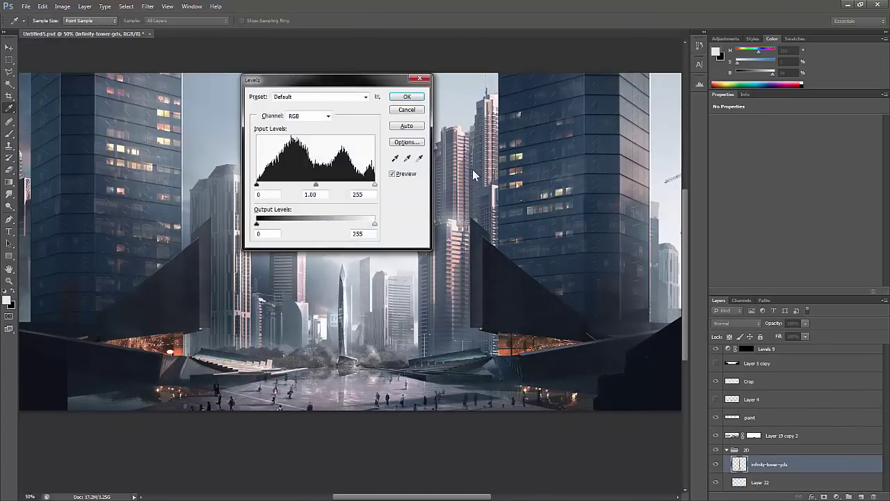
{"action": "key", "text": "Return"}
{"action": "key", "text": "z"}
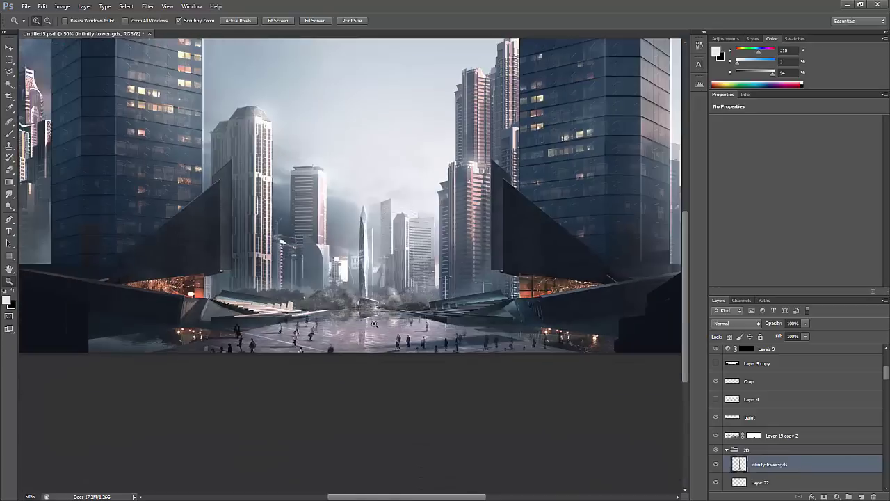
Set the light flare on Layer 25 to Screen blending and position it over the central tower
{"action": "left_click", "coordinate": [411, 282], "text": "alt"}
{"action": "left_click_drag", "start_coordinate": [377, 336], "coordinate": [411, 332]}
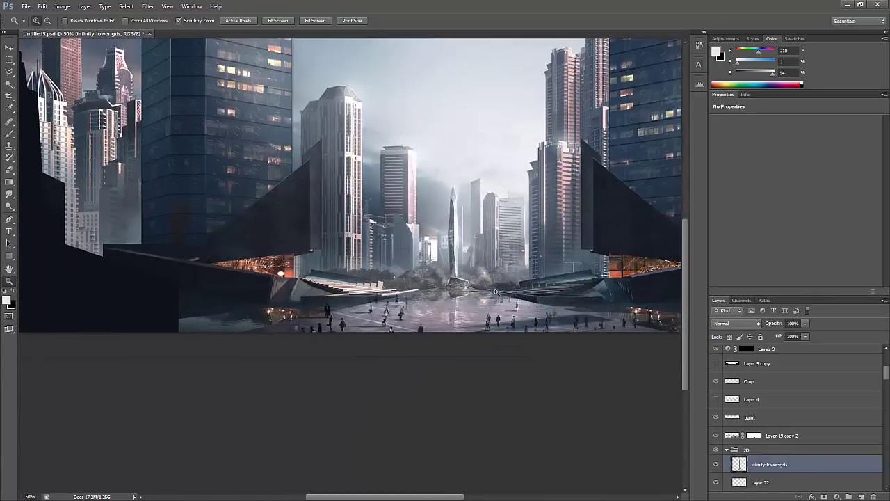
{"action": "left_click", "coordinate": [494, 217], "text": "alt"}
{"action": "key", "text": "b"}
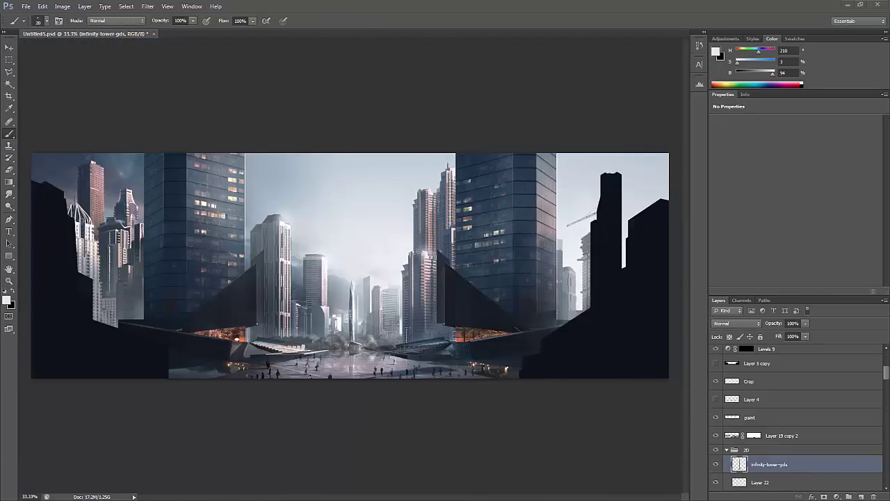
{"action": "scroll", "coordinate": [793, 417], "scroll_direction": "up", "scroll_amount": 5}
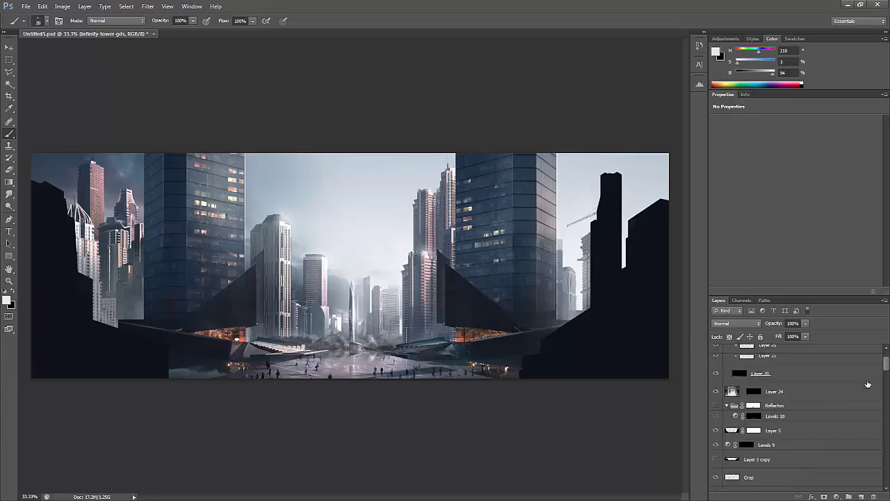
{"action": "left_click", "coordinate": [760, 385]}
{"action": "left_click", "coordinate": [715, 385]}
{"action": "left_click", "coordinate": [737, 323]}
{"action": "left_click", "coordinate": [737, 275]}
{"action": "key", "text": "v"}
{"action": "mouse_move", "coordinate": [330, 250]}
{"action": "left_mouse_down"}
{"action": "mouse_move", "coordinate": [544, 270]}
{"action": "mouse_move", "coordinate": [562, 215]}
{"action": "mouse_move", "coordinate": [365, 349]}
{"action": "mouse_move", "coordinate": [349, 309]}
{"action": "left_mouse_up"}
Desaturate the blue light flare on Layer 25 with Hue/Saturation
{"action": "key", "text": "ctrl+u"}
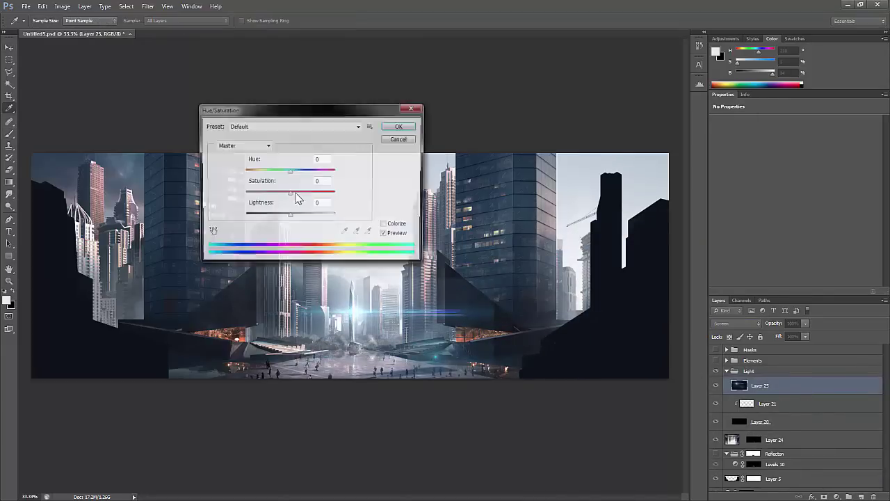
{"action": "left_click_drag", "start_coordinate": [286, 195], "coordinate": [240, 194]}
{"action": "key", "text": "Return"}
{"action": "key", "text": "b"}
{"action": "mouse_move", "coordinate": [438, 316]}
{"action": "left_mouse_down"}
{"action": "mouse_move", "coordinate": [389, 362]}
{"action": "mouse_move", "coordinate": [417, 306]}
{"action": "left_mouse_up"}
Adjust the lightness of the flare on Layer 25 with a second Hue/Saturation correction
{"action": "key", "text": "ctrl+u"}
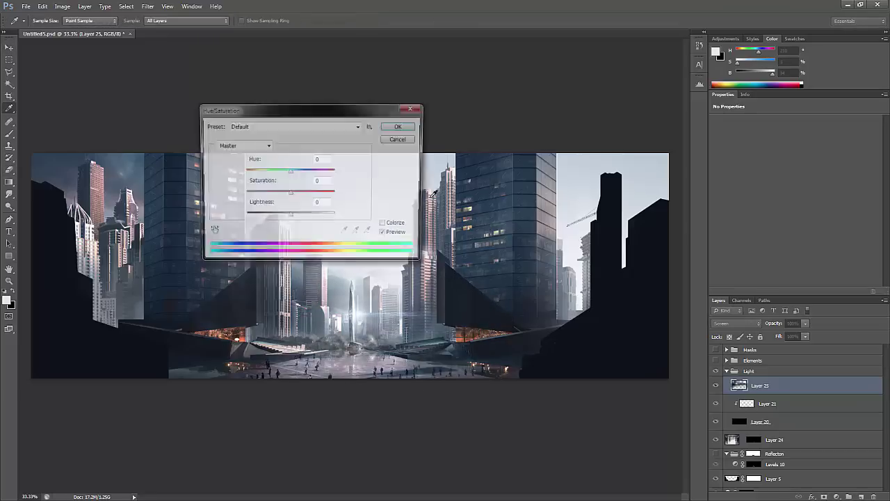
{"action": "left_click_drag", "start_coordinate": [308, 202], "coordinate": [322, 202]}
{"action": "left_click", "coordinate": [398, 128]}
{"action": "key", "text": "b"}
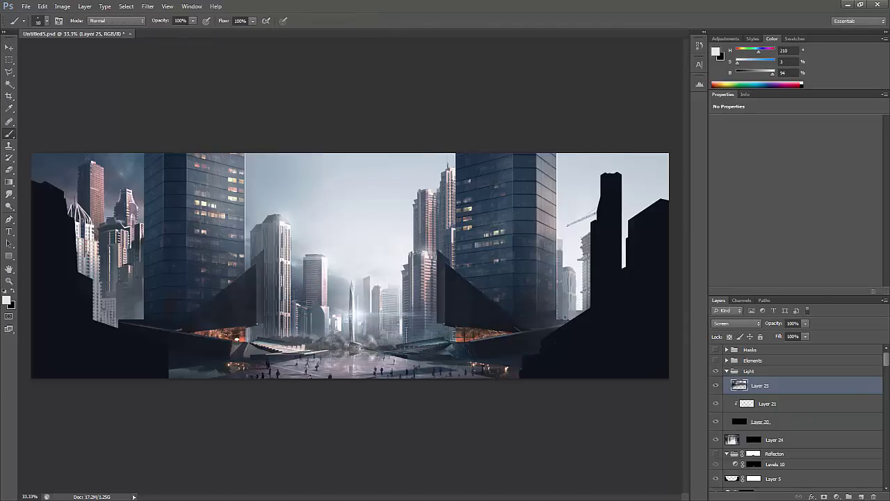
{"action": "key", "text": "z"}
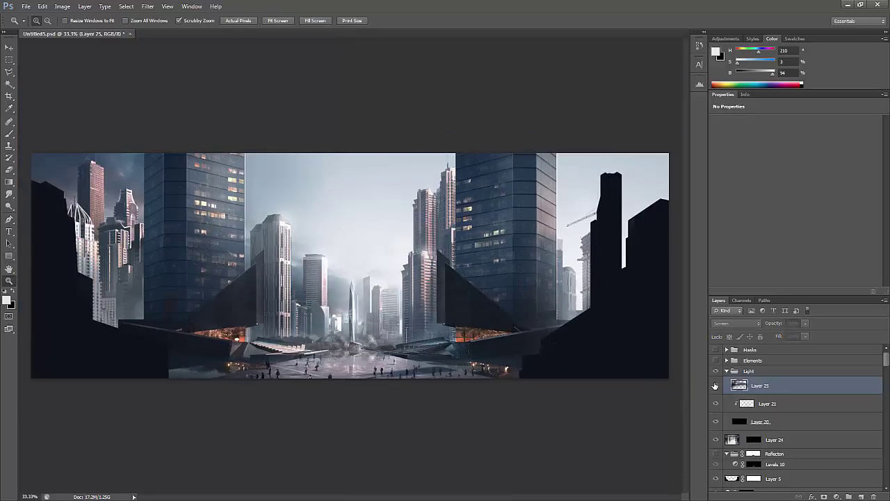
{"action": "key", "text": "e"}
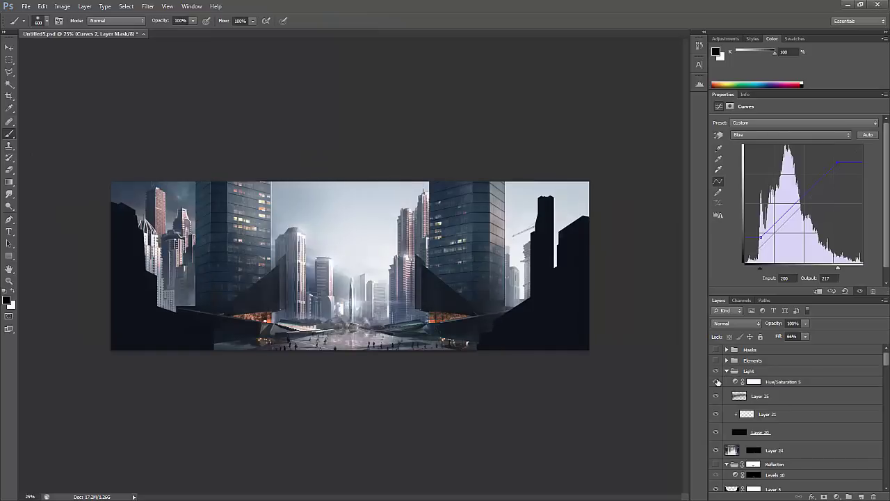
Try a Curves adjustment layer above Hue/Saturation 5, reshaping its Blue channel
{"action": "left_click", "coordinate": [754, 382]}
{"action": "left_click", "coordinate": [836, 497]}
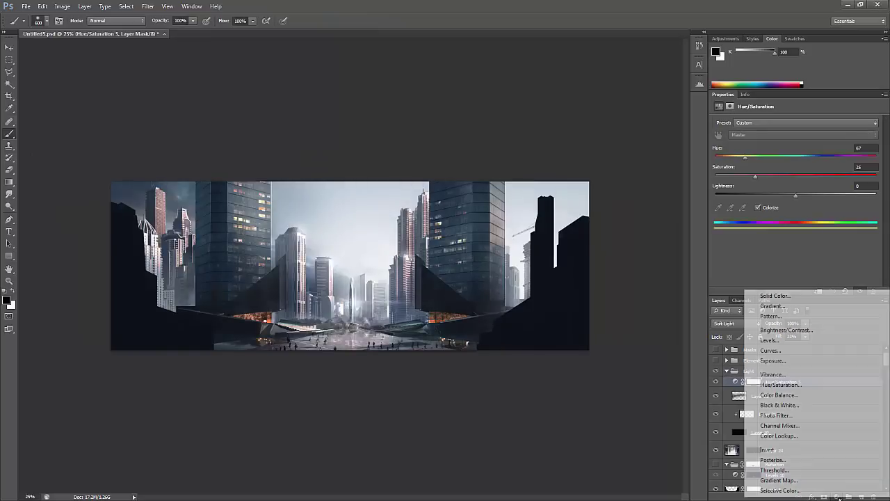
{"action": "left_click", "coordinate": [772, 347]}
{"action": "scroll", "coordinate": [753, 134], "scroll_direction": "down", "scroll_amount": 3}
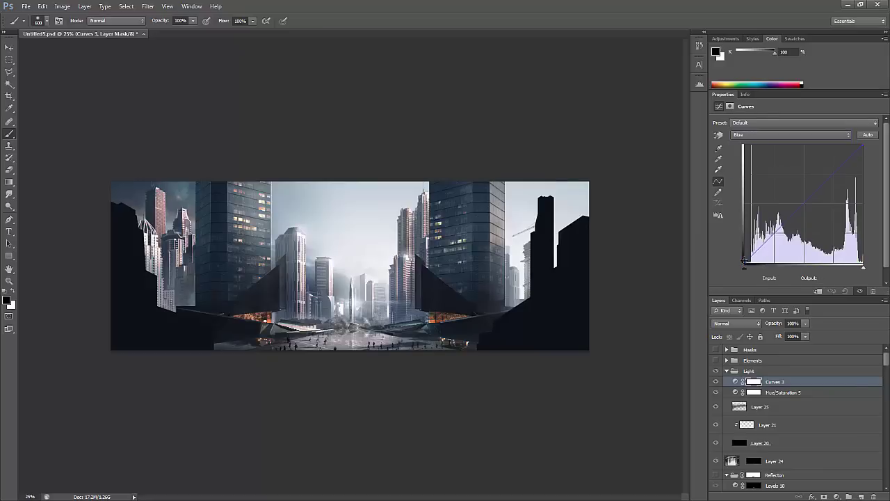
{"action": "left_click", "coordinate": [754, 251]}
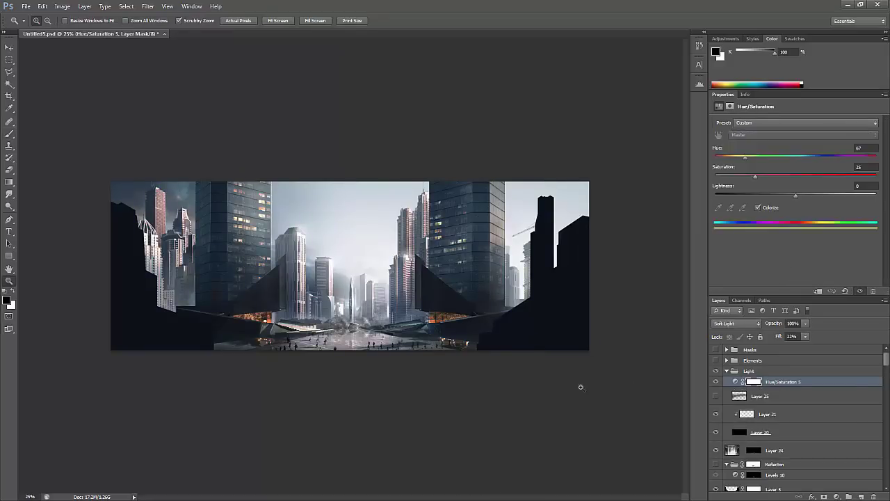
Select Levels 9 in the layer stack and add a new empty layer directly above it
{"action": "key", "text": "ctrl+plus"}
{"action": "right_click", "coordinate": [610, 366]}
{"action": "left_click", "coordinate": [657, 400]}
{"action": "scroll", "coordinate": [871, 389], "scroll_direction": "down", "scroll_amount": 5}
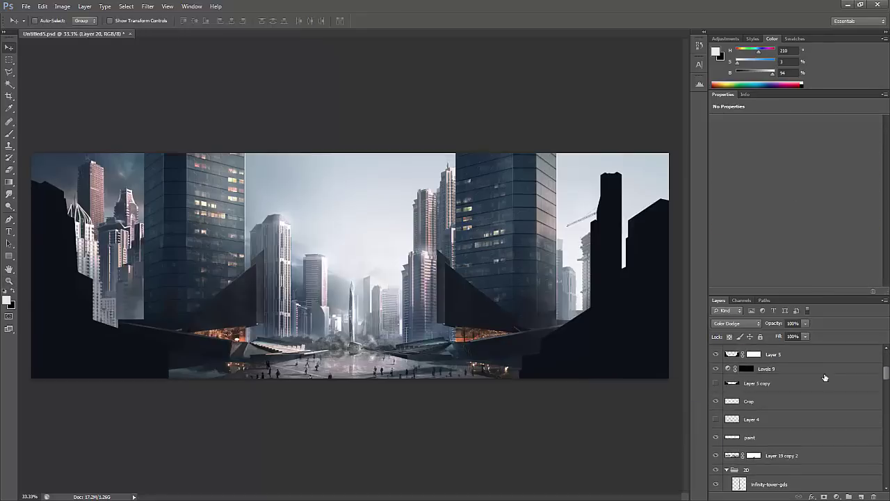
{"action": "left_click", "coordinate": [800, 370]}
{"action": "left_click", "coordinate": [848, 496]}
Paint soft strokes near the left tower's base on Layer 26, using a sampled dark blue and a 250 px brush at 20% opacity
{"action": "key", "text": "b"}
{"action": "left_click", "coordinate": [106, 308], "text": "alt"}
{"action": "key", "text": "["}
{"action": "key", "text": "["}
{"action": "key", "text": "3"}
{"action": "left_click_drag", "start_coordinate": [106, 308], "coordinate": [167, 344]}
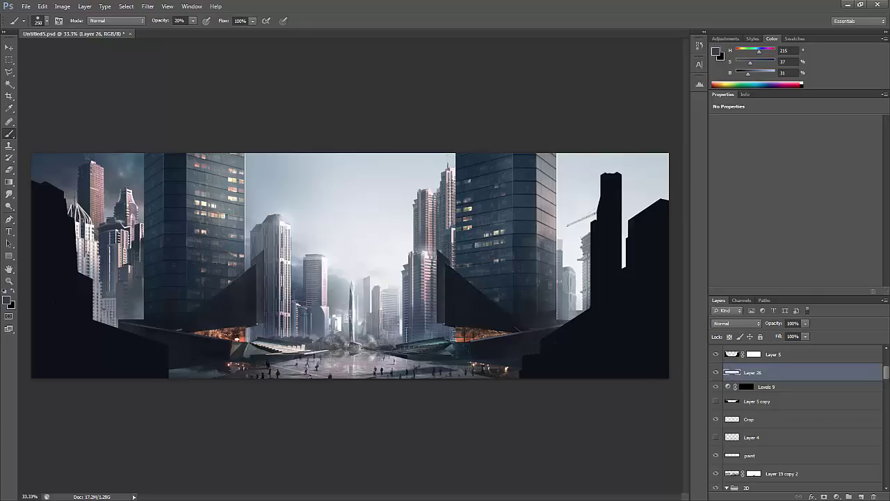
{"action": "key", "text": "z"}
{"action": "key", "text": "ctrl+minus"}
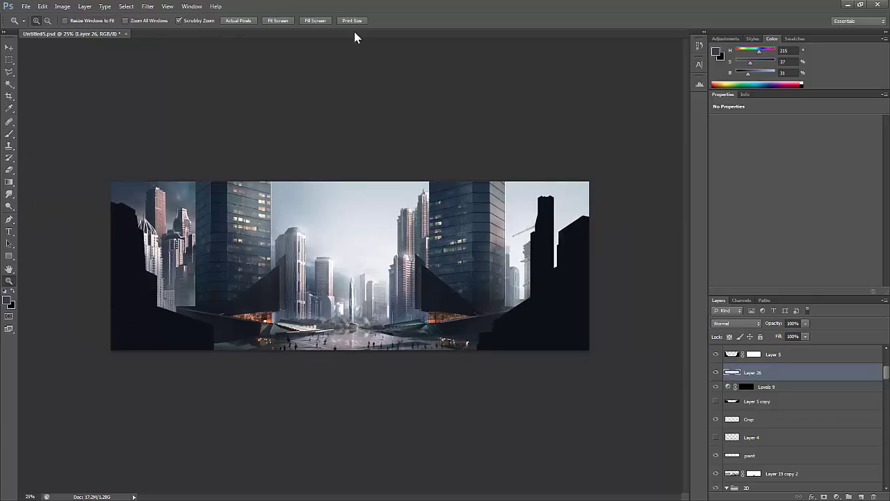
Make Layer 24's mask black and paint the plaza reflection back faintly in white with the brush
{"action": "key", "text": "ctrl+plus"}
{"action": "key", "text": "ctrl+plus"}
{"action": "key", "text": "ctrl+plus"}
{"action": "scroll", "coordinate": [348, 278], "scroll_direction": "left", "scroll_amount": 3}
{"action": "key", "text": "v"}
{"action": "right_click", "coordinate": [364, 334]}
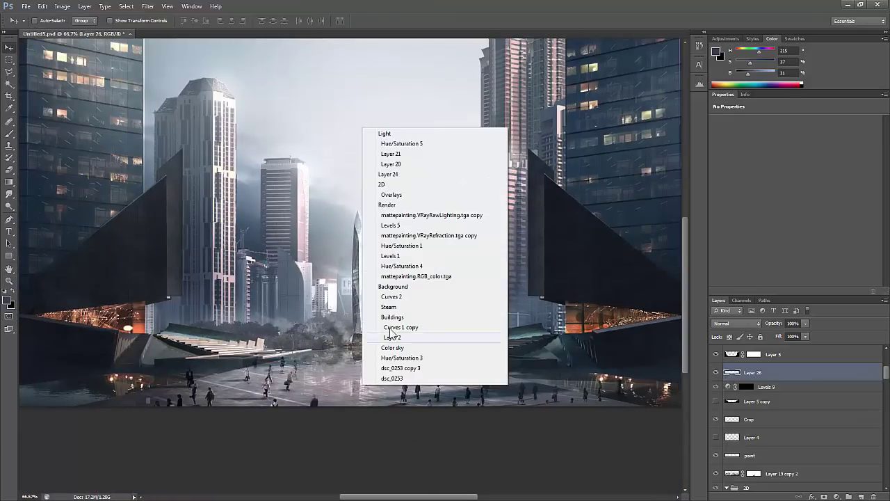
{"action": "left_click", "coordinate": [388, 174]}
{"action": "left_click", "coordinate": [754, 353]}
{"action": "key", "text": "ctrl+i"}
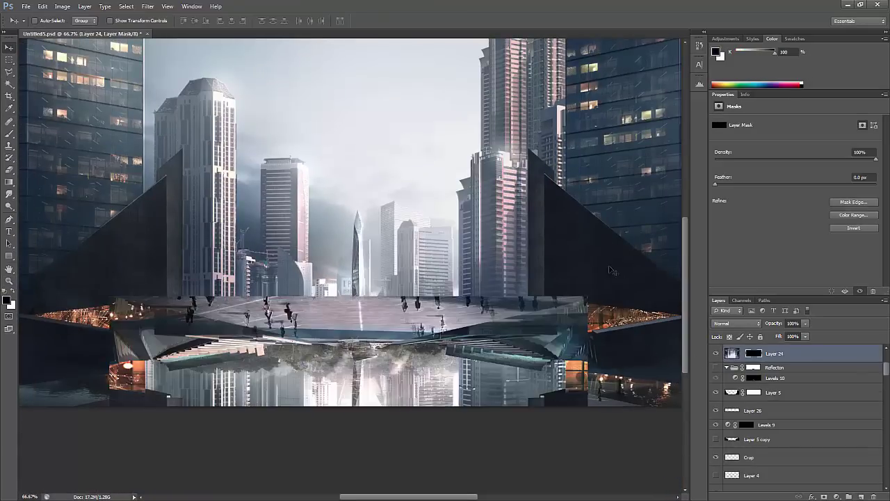
{"action": "key", "text": "b"}
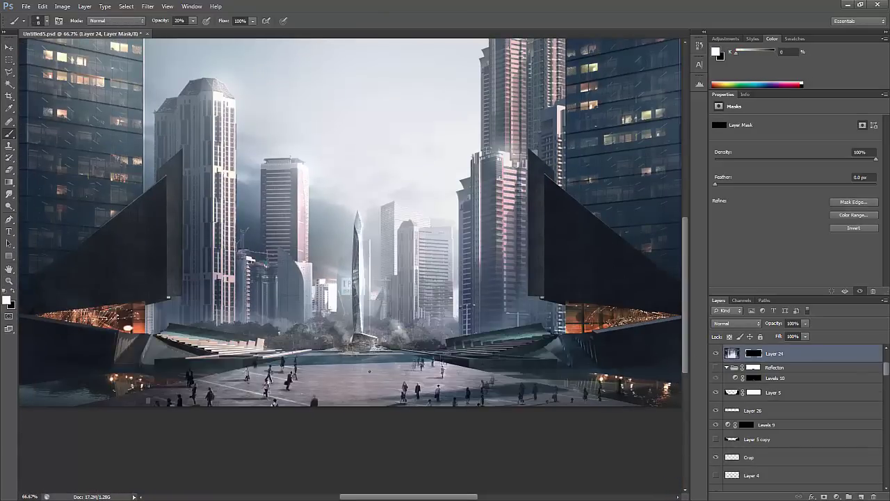
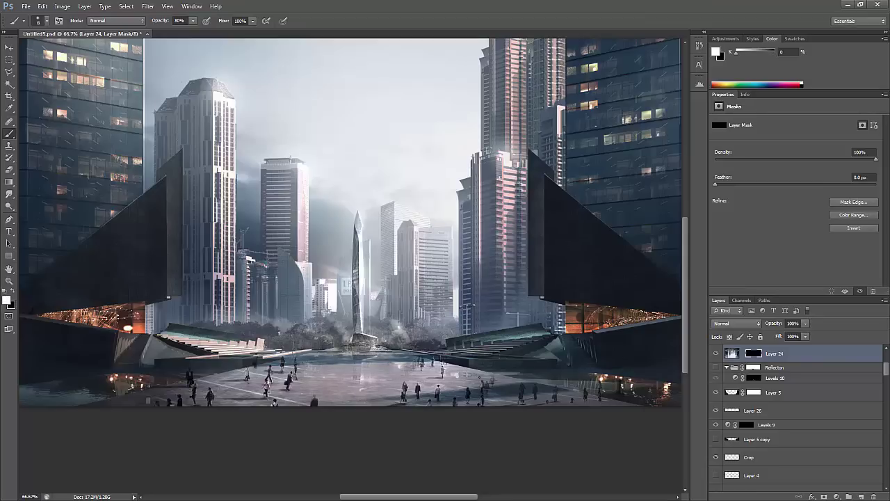
Select the Levels 9 adjustment layer and ready the Polygonal Lasso at the left building's dark triangular wall
{"action": "key", "text": "z"}
{"action": "left_click", "coordinate": [465, 263], "text": "alt"}
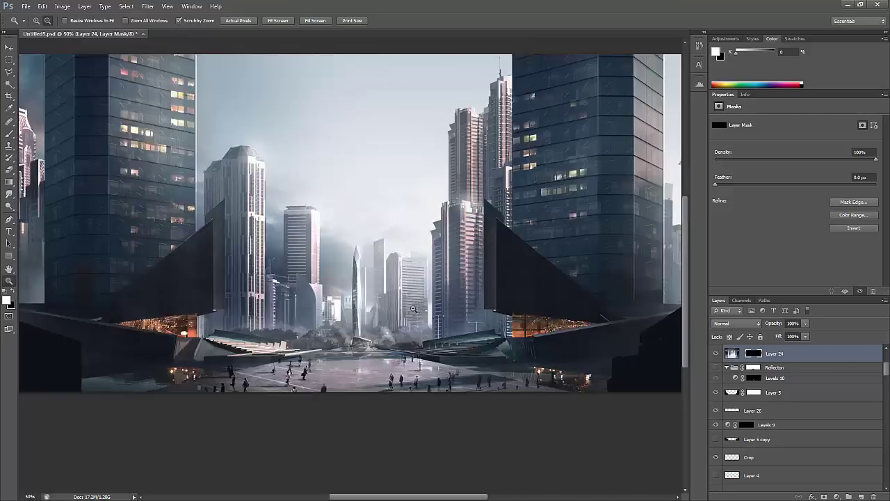
{"action": "left_click", "coordinate": [465, 263], "text": "alt"}
{"action": "left_click", "coordinate": [465, 263], "text": "alt"}
{"action": "left_click", "coordinate": [487, 304]}
{"action": "key", "text": "l"}
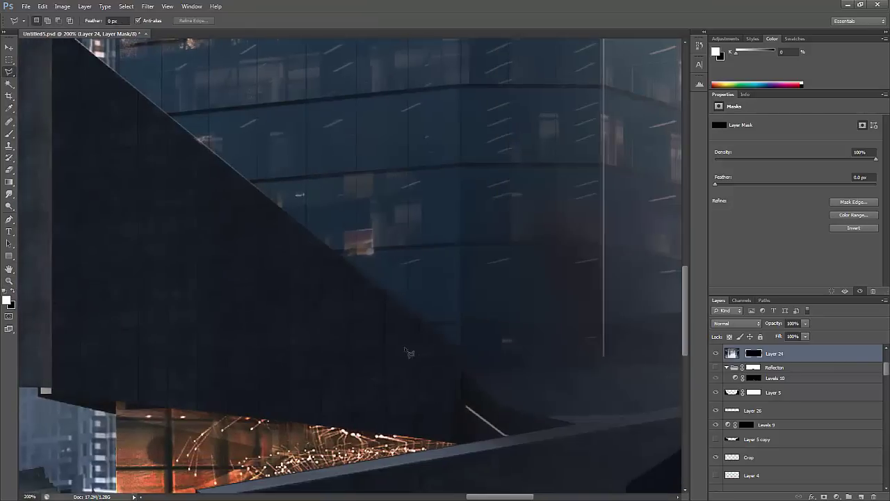
{"action": "key", "text": "ctrl+0"}
{"action": "key", "text": "v"}
{"action": "right_click", "coordinate": [441, 202]}
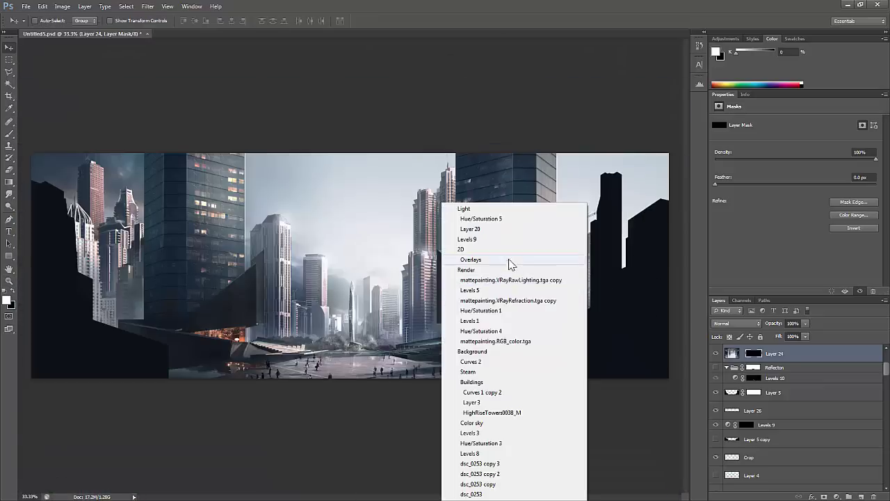
{"action": "left_click", "coordinate": [510, 260]}
{"action": "key", "text": "l"}
{"action": "scroll", "coordinate": [212, 331], "scroll_direction": "up", "scroll_amount": 4}
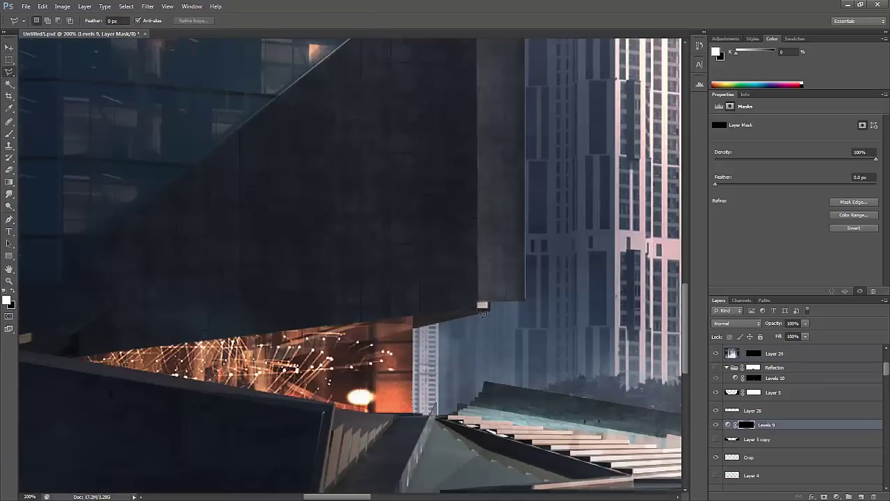
Outline the dark triangular wall of the left building with the Polygonal Lasso and check the Levels 9 mask overlay
{"action": "left_click", "coordinate": [482, 304]}
{"action": "left_click", "coordinate": [477, 70]}
{"action": "left_click", "coordinate": [482, 378]}
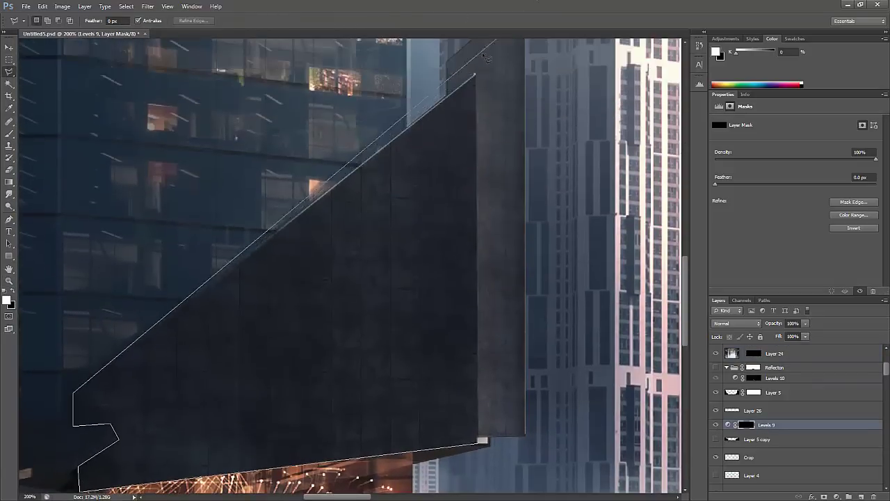
{"action": "key", "text": "z"}
{"action": "left_click", "coordinate": [501, 342], "text": "alt"}
{"action": "left_click", "coordinate": [501, 342], "text": "alt"}
{"action": "key", "text": "backslash"}
{"action": "key", "text": "backslash"}
{"action": "left_click", "coordinate": [502, 343]}
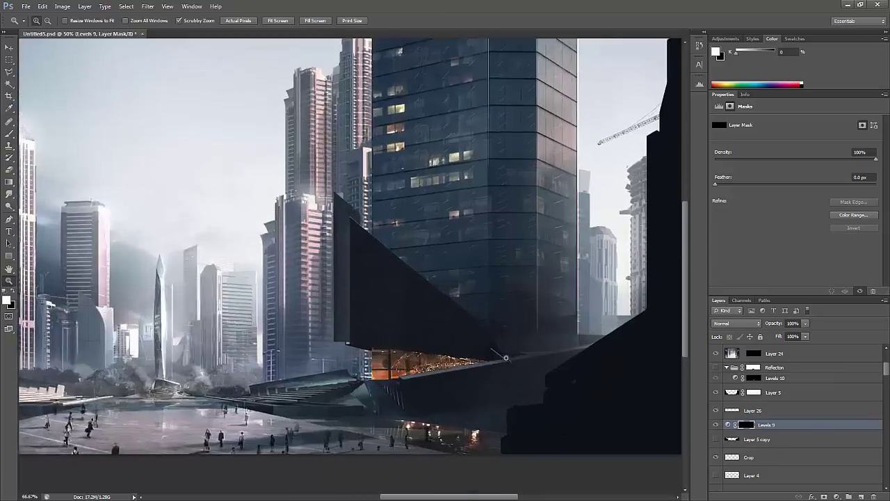
Add the right building's dark triangular wall to the selection by outlining its edges with the Polygonal Lasso
{"action": "left_click", "coordinate": [501, 342]}
{"action": "key", "text": "l"}
{"action": "left_click", "coordinate": [446, 272]}
{"action": "scroll", "coordinate": [441, 417], "scroll_direction": "up", "scroll_amount": 2}
{"action": "left_click", "coordinate": [41, 87]}
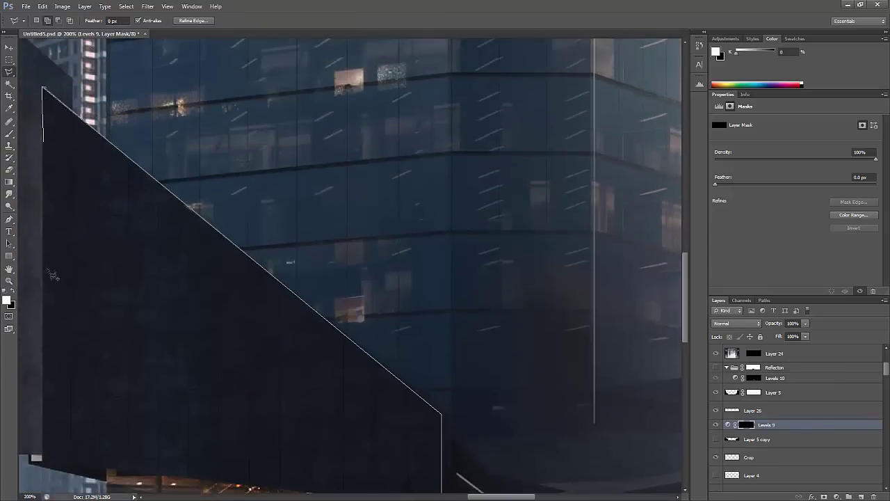
{"action": "left_click", "coordinate": [42, 455]}
{"action": "scroll", "coordinate": [208, 469], "scroll_direction": "up", "scroll_amount": 3}
{"action": "scroll", "coordinate": [209, 469], "scroll_direction": "down", "scroll_amount": 2}
{"action": "scroll", "coordinate": [220, 487], "scroll_direction": "down", "scroll_amount": 2}
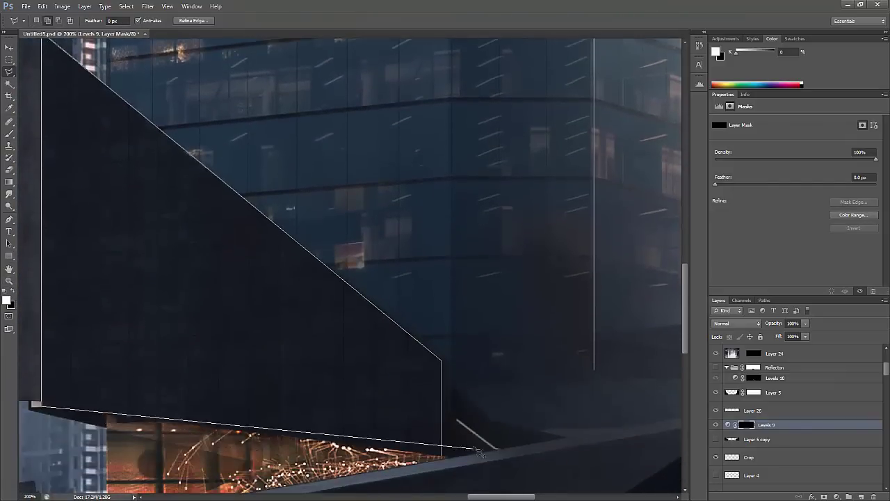
{"action": "left_click", "coordinate": [441, 387]}
{"action": "key", "text": "z"}
{"action": "left_click", "coordinate": [276, 373], "text": "alt"}
{"action": "left_click", "coordinate": [276, 373], "text": "alt"}
{"action": "left_click", "coordinate": [277, 374], "text": "alt"}
{"action": "left_click", "coordinate": [277, 374], "text": "alt"}
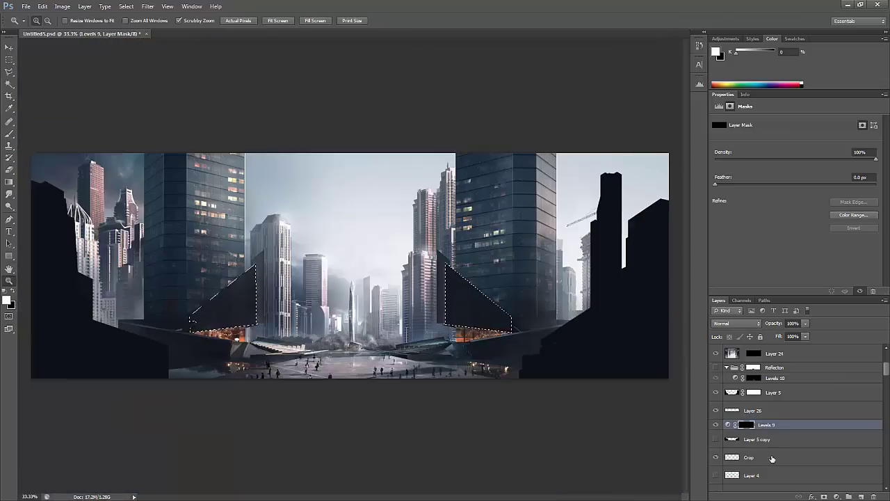
Lighten both selected triangular walls with a masked Levels adjustment layer and add a new layer above it
{"action": "left_click", "coordinate": [837, 497]}
{"action": "left_click", "coordinate": [772, 331]}
{"action": "key", "text": "ctrl+shift+alt+e"}
{"action": "key", "text": "l"}
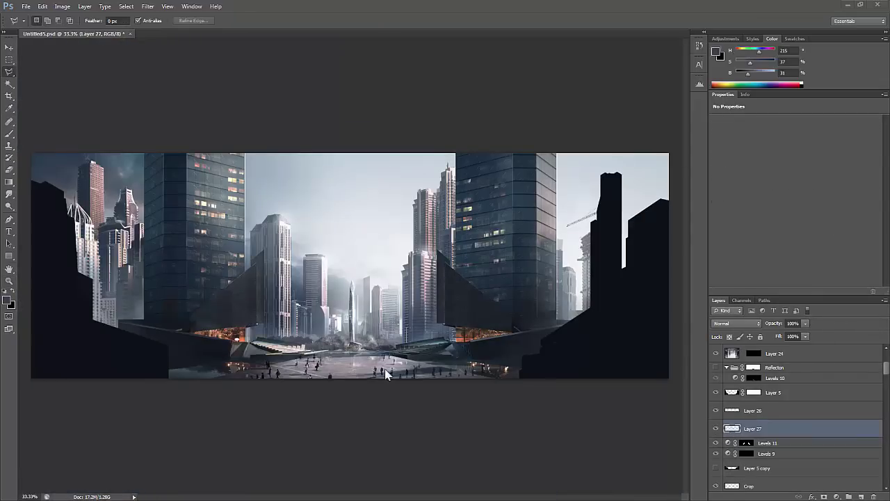
{"action": "key", "text": "z"}
{"action": "left_click", "coordinate": [436, 346]}
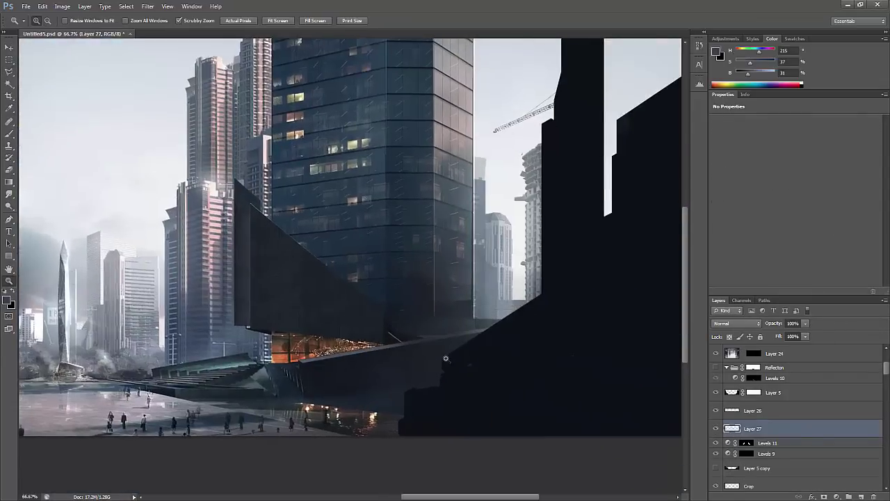
{"action": "left_click", "coordinate": [436, 346], "text": "alt"}
Select Layer 5, the dark foreground silhouette, by picking it directly on the canvas at the lower-left foreground building
{"action": "key", "text": "v"}
{"action": "right_click", "coordinate": [69, 356]}
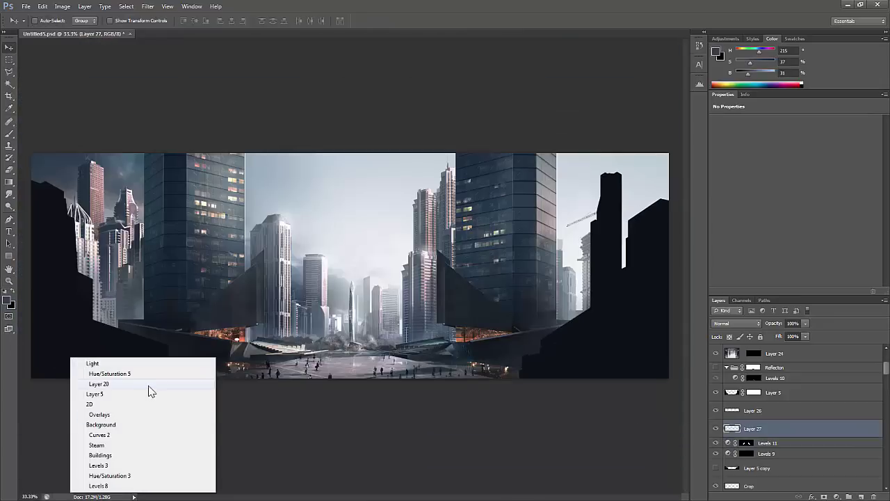
{"action": "left_click", "coordinate": [717, 428]}
{"action": "right_click", "coordinate": [96, 360]}
{"action": "left_click", "coordinate": [129, 384]}
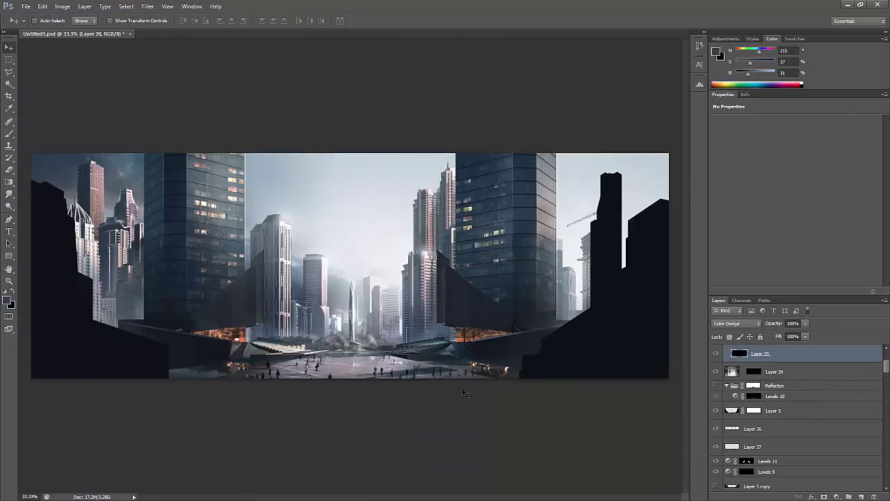
{"action": "right_click", "coordinate": [104, 358]}
{"action": "left_click", "coordinate": [190, 395]}
Choose the hard-edged hexagonal 344 px brush preset for painting on the foreground silhouette
{"action": "key", "text": "b"}
{"action": "key", "text": "F5"}
{"action": "left_click", "coordinate": [167, 110]}
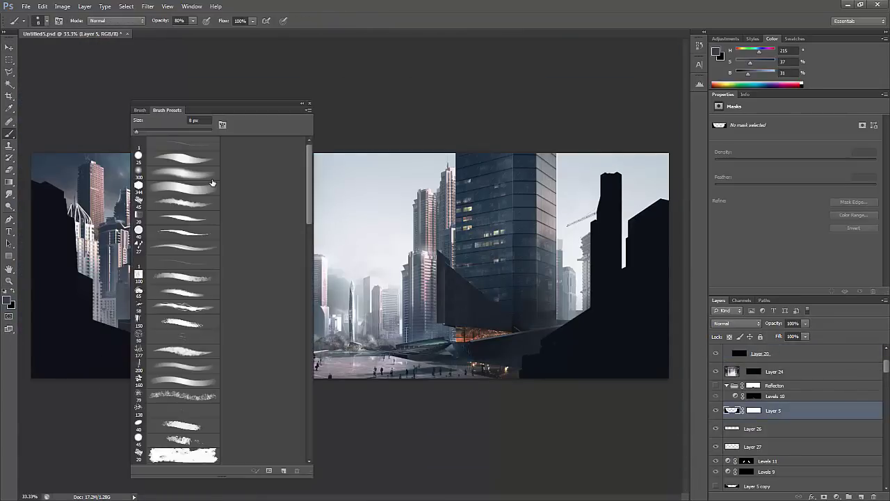
{"action": "scroll", "coordinate": [302, 195], "scroll_direction": "down", "scroll_amount": 10}
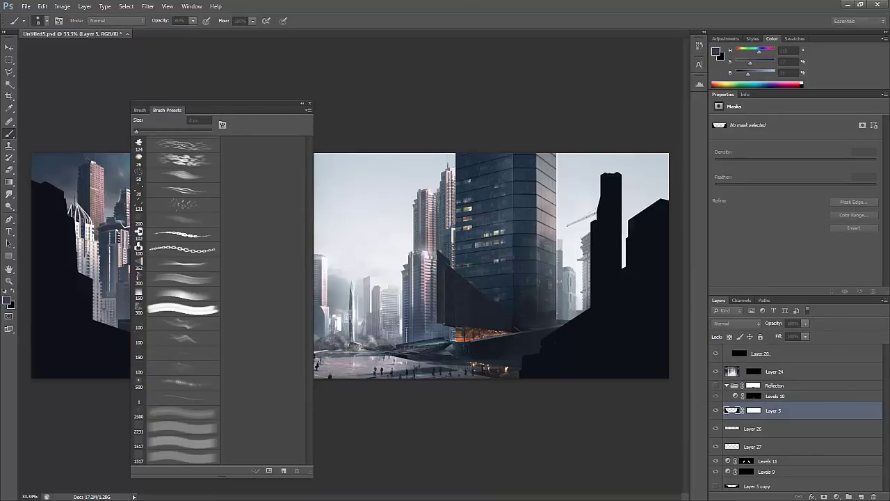
{"action": "left_click_drag", "start_coordinate": [311, 402], "coordinate": [309, 188]}
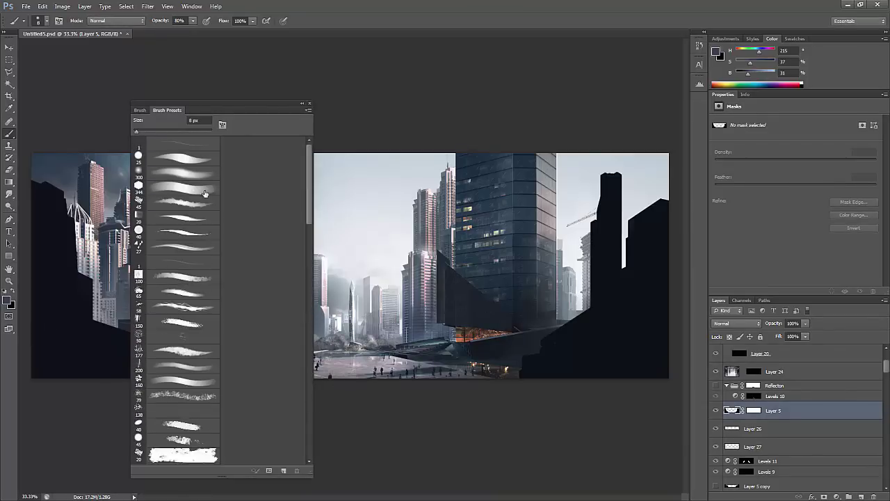
{"action": "left_click", "coordinate": [183, 187]}
{"action": "left_click", "coordinate": [140, 110]}
{"action": "key", "text": "F5"}
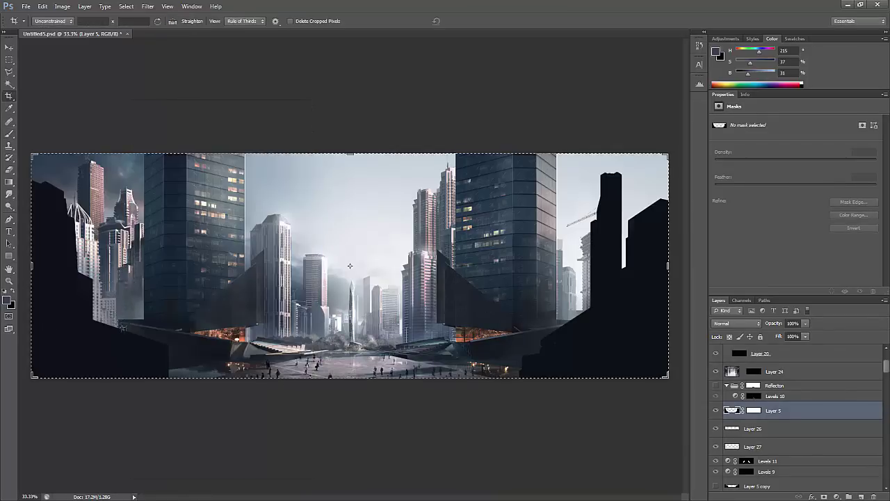
Isolate Layer 5 briefly to check it, and extend the left foreground silhouette's edge with a near-black sampled from it
{"action": "left_click", "coordinate": [118, 334], "text": "alt"}
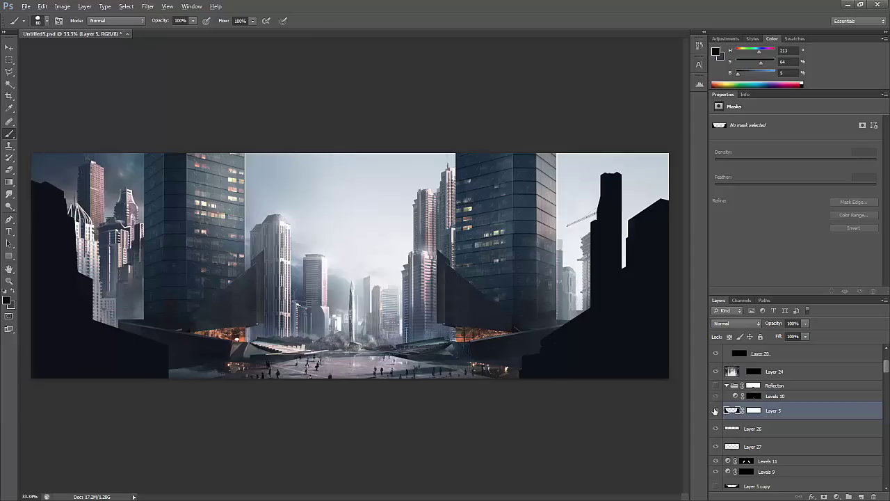
{"action": "left_click", "coordinate": [715, 411], "text": "alt"}
{"action": "left_click", "coordinate": [715, 411], "text": "alt"}
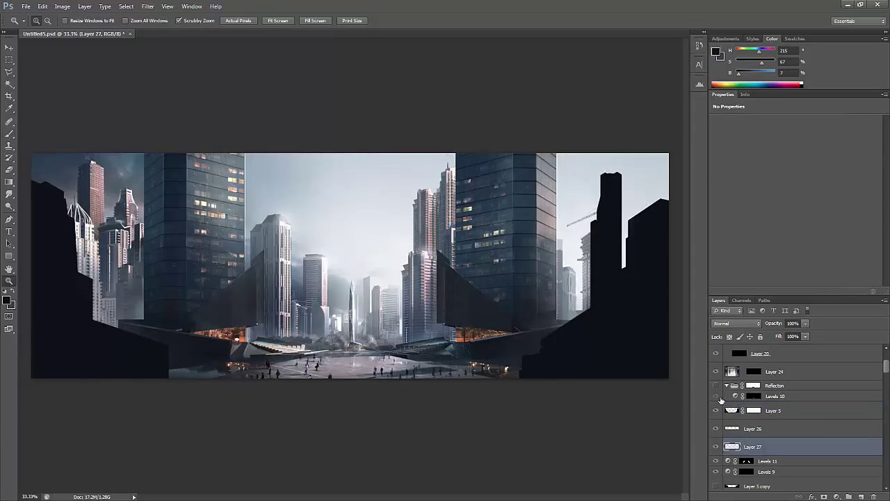
{"action": "left_click", "coordinate": [90, 318], "text": "ctrl"}
{"action": "left_click_drag", "start_coordinate": [97, 308], "coordinate": [207, 355]}
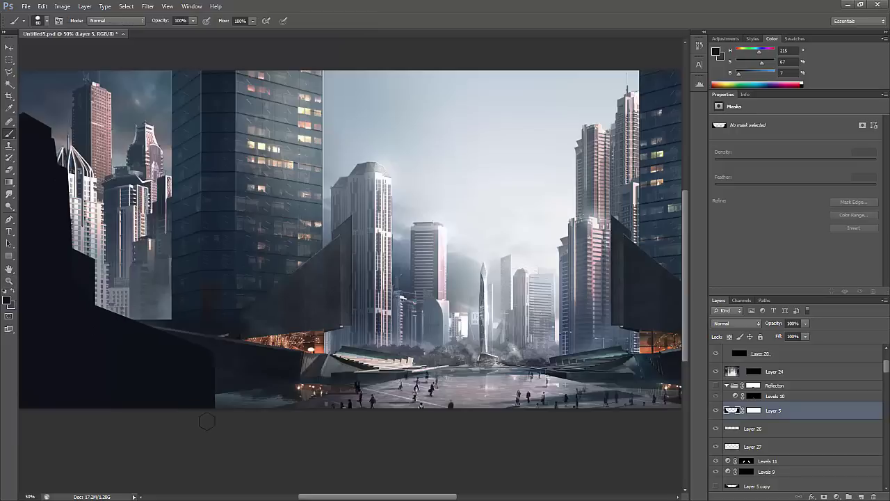
{"action": "left_click", "coordinate": [229, 167], "text": "ctrl+alt"}
{"action": "left_click", "coordinate": [229, 168], "text": "ctrl+alt"}
{"action": "left_click", "coordinate": [204, 340], "text": "ctrl"}
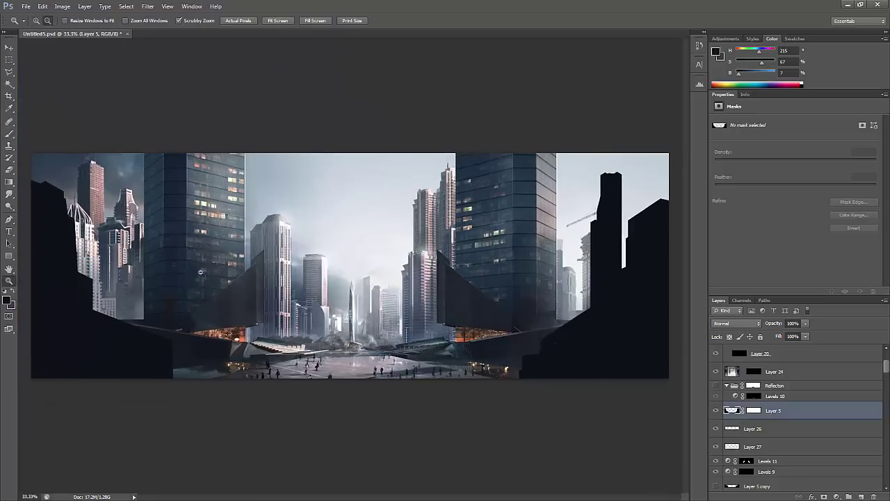
Rotate the canvas view by 180° to examine the overall composition upside down
{"action": "left_click", "coordinate": [226, 233], "text": "ctrl+alt"}
{"action": "left_click", "coordinate": [226, 233], "text": "ctrl+alt"}
{"action": "key", "text": "r"}
{"action": "left_click_drag", "start_coordinate": [226, 233], "coordinate": [434, 286]}
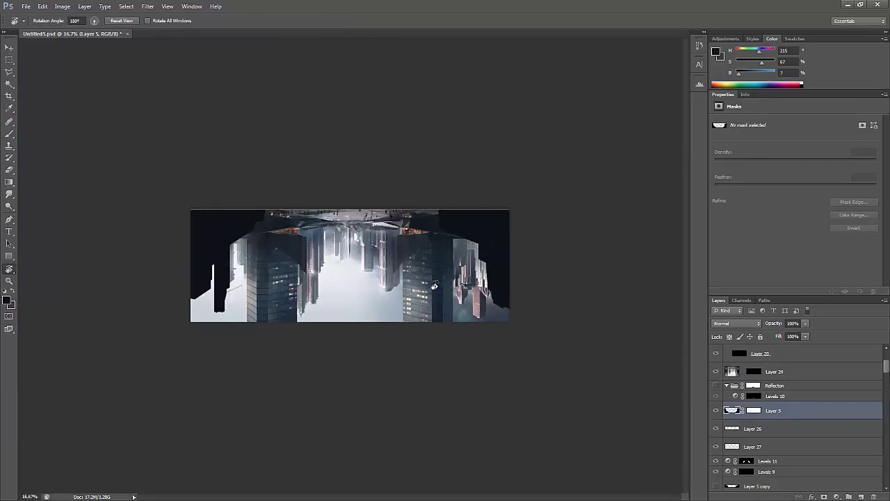
{"action": "key", "text": "z"}
{"action": "left_click", "coordinate": [512, 268]}
{"action": "left_click", "coordinate": [509, 263], "text": "alt"}
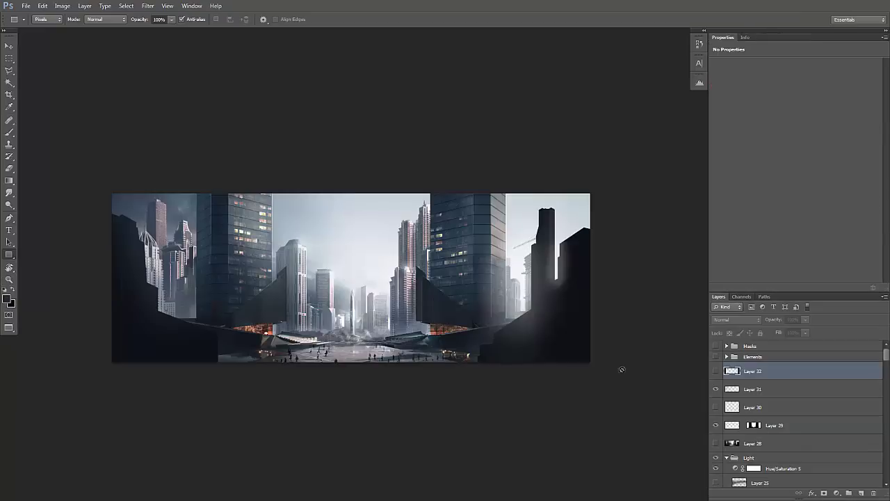
Select Layer 9, the distant skyscrapers behind the left tower, and move them lower in the skyline
{"action": "key", "text": "v"}
{"action": "right_click", "coordinate": [162, 221]}
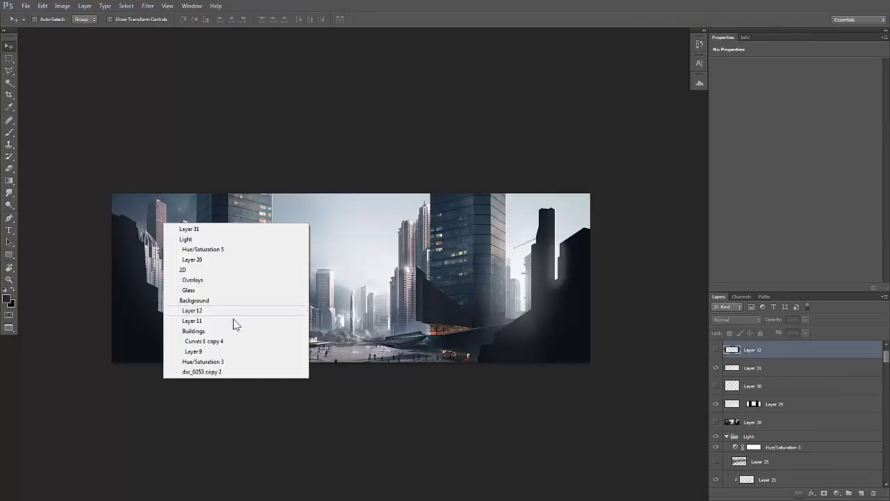
{"action": "left_click", "coordinate": [242, 358]}
{"action": "left_click_drag", "start_coordinate": [130, 257], "coordinate": [167, 285]}
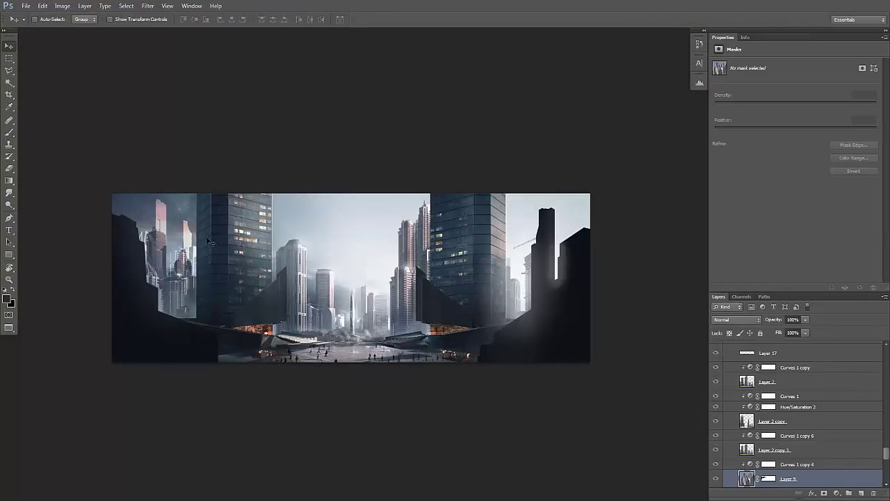
Find the glow layers over the distant left skyscrapers and select Layer 11's mask for editing
{"action": "right_click", "coordinate": [159, 221]}
{"action": "left_click", "coordinate": [209, 249]}
{"action": "scroll", "coordinate": [743, 379], "scroll_direction": "down", "scroll_amount": 3}
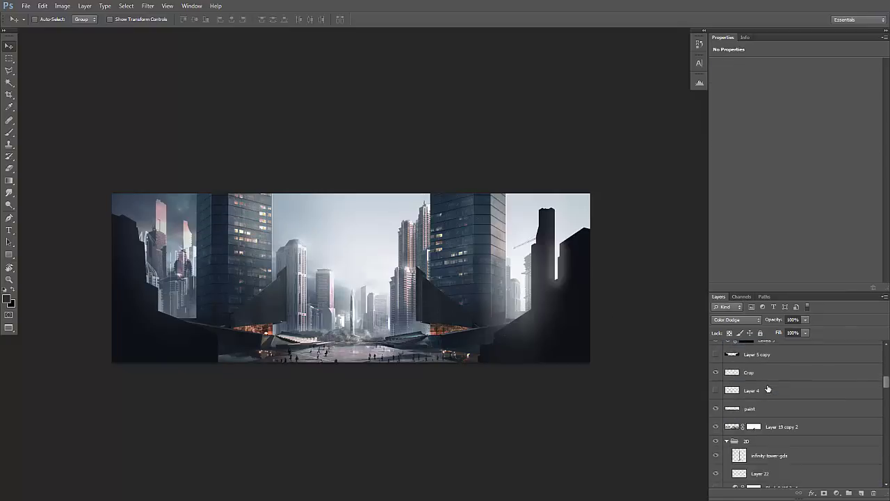
{"action": "scroll", "coordinate": [768, 390], "scroll_direction": "down", "scroll_amount": 2}
{"action": "right_click", "coordinate": [158, 257]}
{"action": "left_click", "coordinate": [266, 364]}
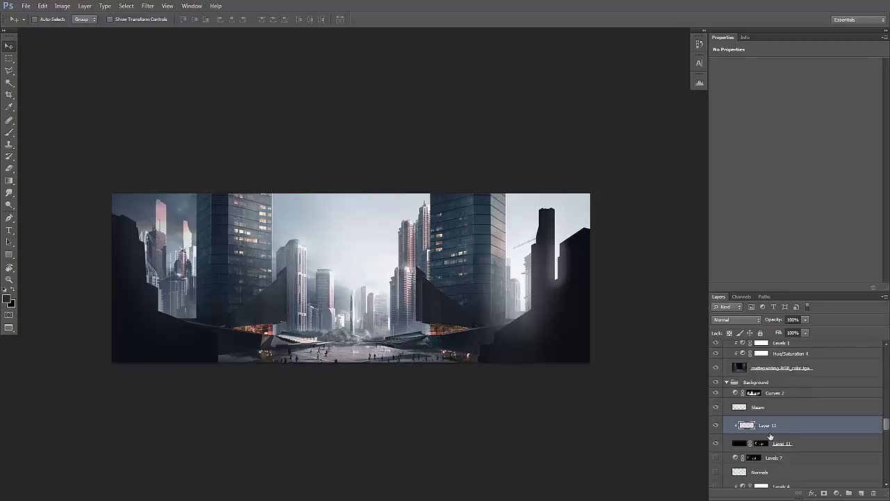
{"action": "left_click", "coordinate": [770, 436]}
Select the left part of Layer 11's mask with a marquee and move it down to match the lowered skyscrapers
{"action": "key", "text": "m"}
{"action": "left_click_drag", "start_coordinate": [218, 193], "coordinate": [110, 362]}
{"action": "key", "text": "v"}
{"action": "left_click_drag", "start_coordinate": [186, 246], "coordinate": [186, 276]}
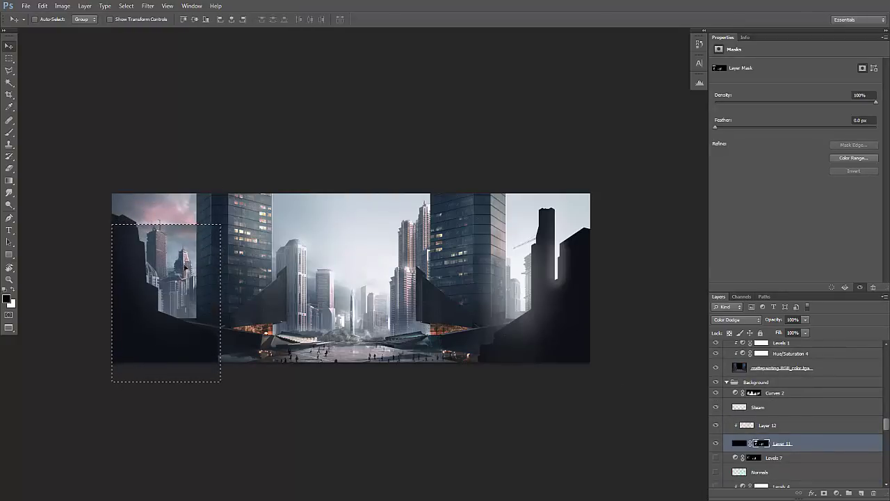
{"action": "key", "text": "z"}
{"action": "left_click", "coordinate": [184, 250]}
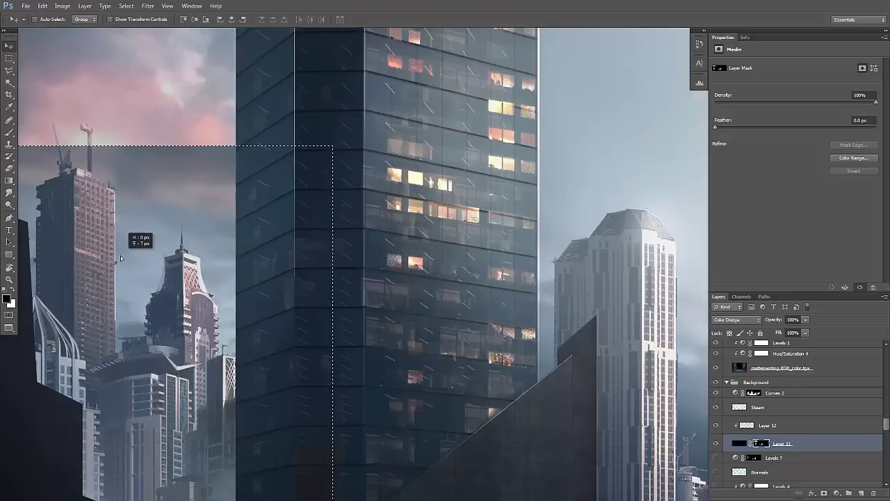
Fill the exposed sky area of Layer 11's mask with black to remove the pink glow above the left skyscrapers
{"action": "key", "text": "z"}
{"action": "left_click", "coordinate": [120, 224], "text": "alt"}
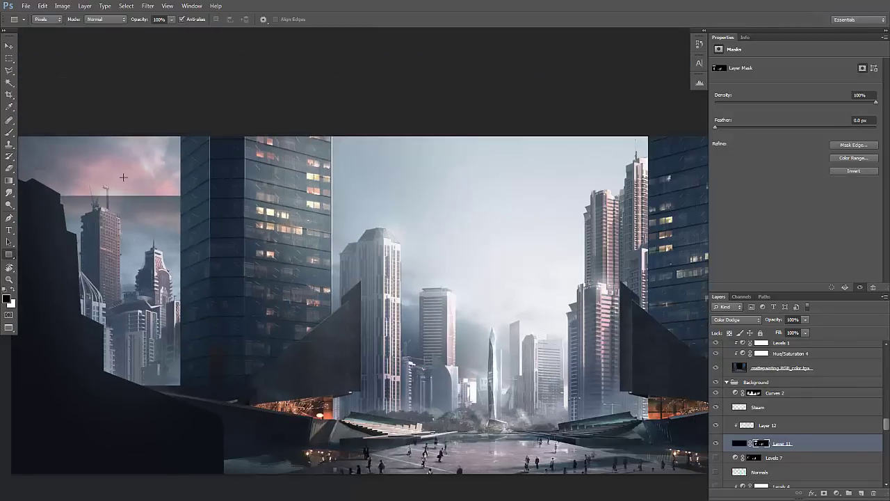
{"action": "left_click", "coordinate": [120, 224], "text": "alt"}
{"action": "left_click", "coordinate": [439, 238], "text": "alt"}
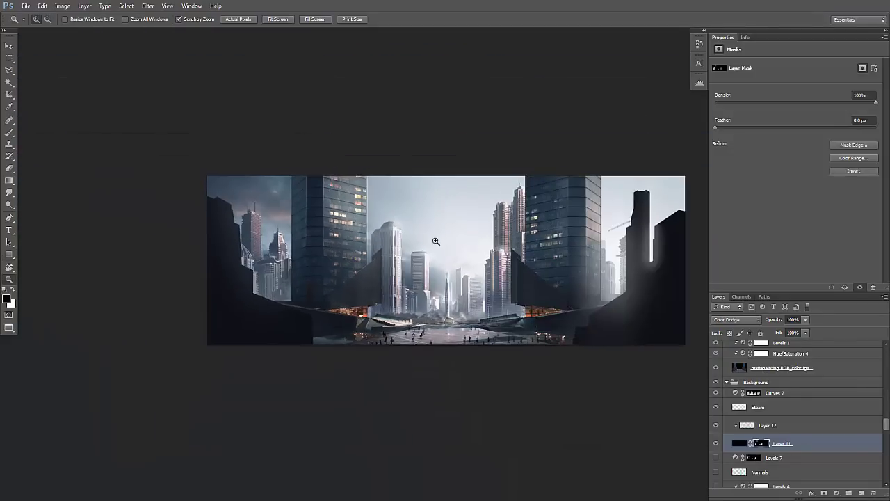
Compare the image with and without Layer 32's side framing bars and leave them visible
{"action": "scroll", "coordinate": [715, 375], "scroll_direction": "up", "scroll_amount": 5}
{"action": "left_click", "coordinate": [715, 372]}
{"action": "left_click", "coordinate": [715, 372]}
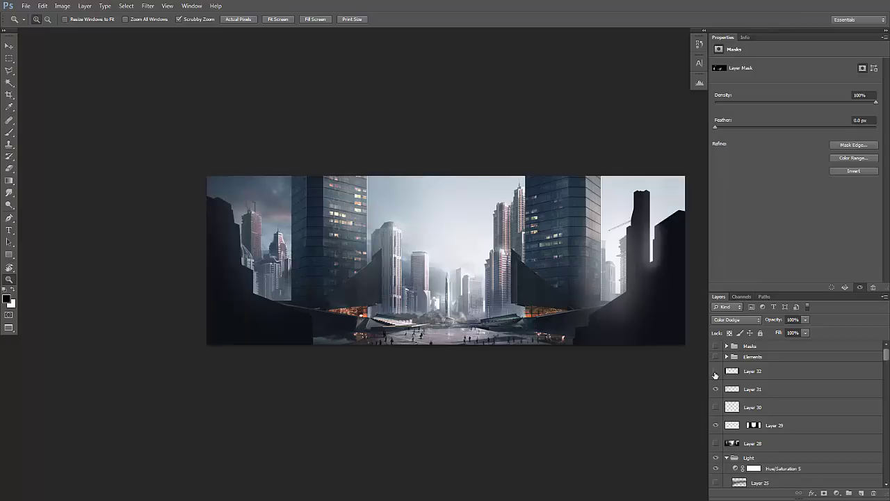
{"action": "left_click", "coordinate": [715, 374]}
Marquee the left foreground silhouette on Layer 5 and reshape it with Free Transform to reveal more of the distant skyline
{"action": "key", "text": "v"}
{"action": "right_click", "coordinate": [272, 322]}
{"action": "left_click", "coordinate": [299, 447]}
{"action": "key", "text": "m"}
{"action": "left_click_drag", "start_coordinate": [131, 178], "coordinate": [324, 347]}
{"action": "key", "text": "ctrl+t"}
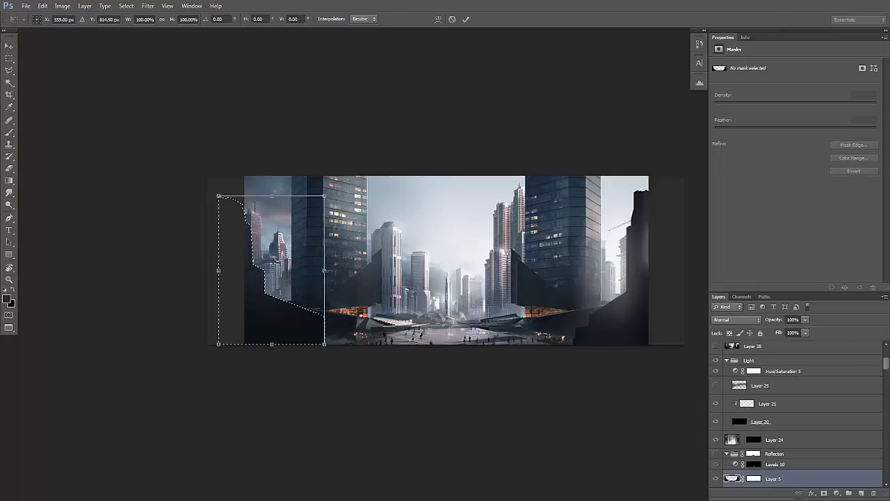
{"action": "key", "text": "Return"}
{"action": "key", "text": "ctrl+d"}
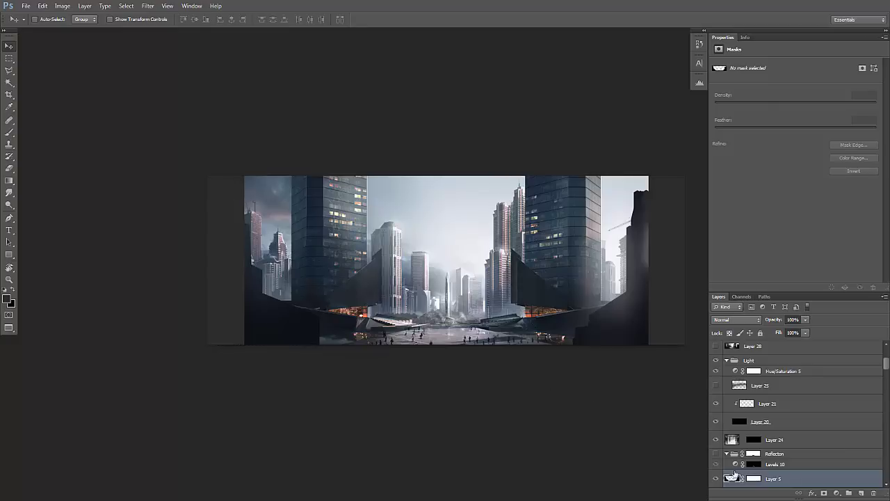
Erase Layer 31's haze over the right foreground silhouette with a 700 px eraser at 30% and 100% opacity
{"action": "scroll", "coordinate": [782, 483], "scroll_direction": "up", "scroll_amount": 5}
{"action": "left_click", "coordinate": [757, 389]}
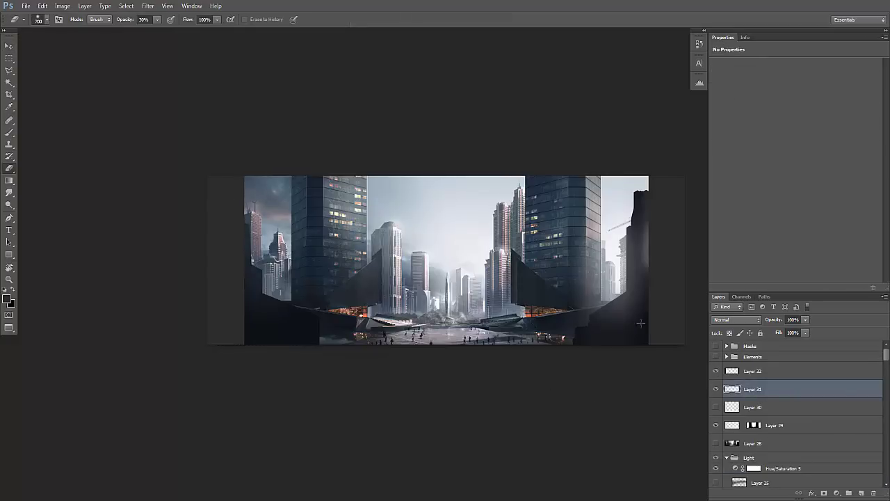
{"action": "key", "text": "z"}
{"action": "left_click", "coordinate": [653, 323]}
{"action": "key", "text": "e"}
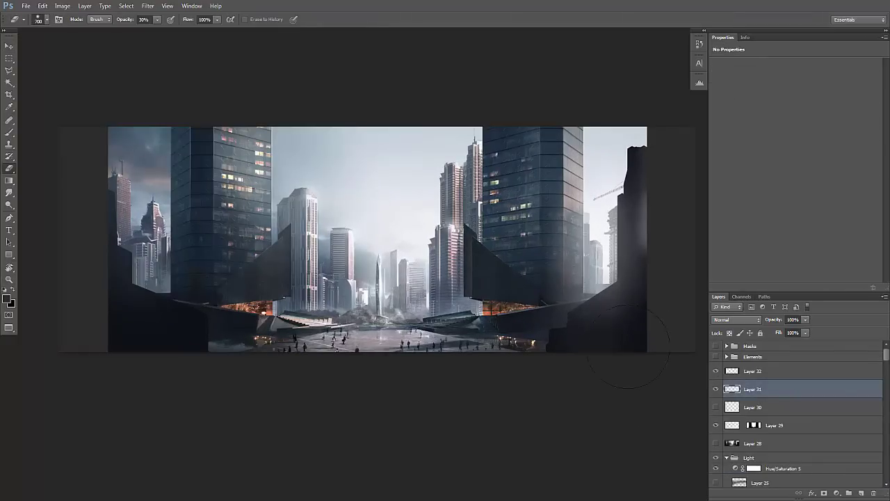
{"action": "left_click_drag", "start_coordinate": [628, 347], "coordinate": [633, 209]}
{"action": "key", "text": "0"}
{"action": "left_click_drag", "start_coordinate": [629, 243], "coordinate": [673, 240]}
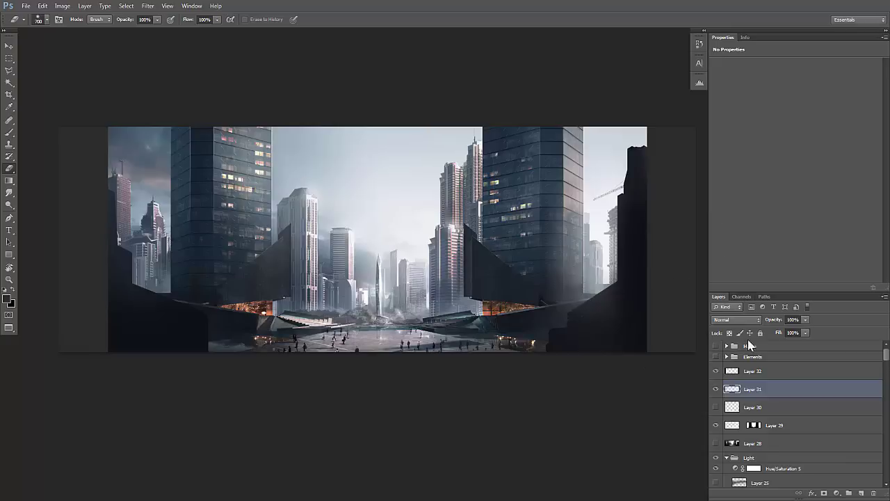
{"action": "left_click", "coordinate": [634, 235], "text": "alt"}
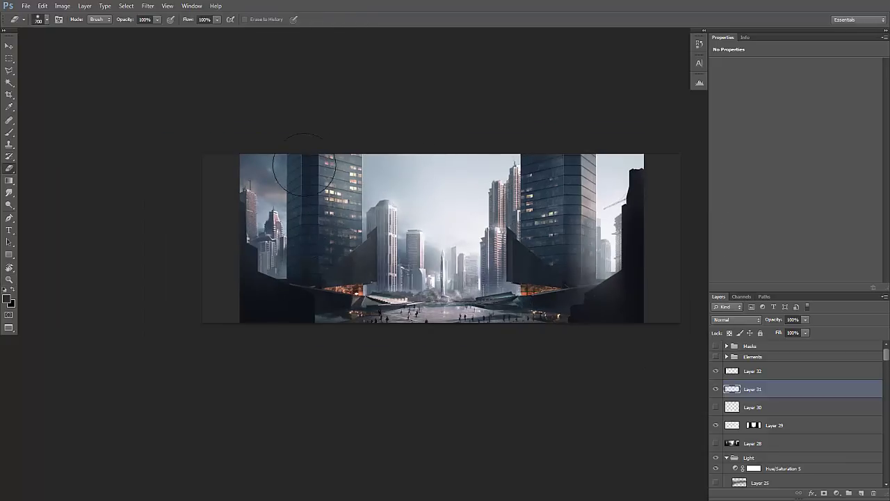
Check the whole composition with the canvas recentred and add a new layer directly above Layer 31
{"action": "key", "text": "r"}
{"action": "left_click_drag", "start_coordinate": [304, 165], "coordinate": [178, 267]}
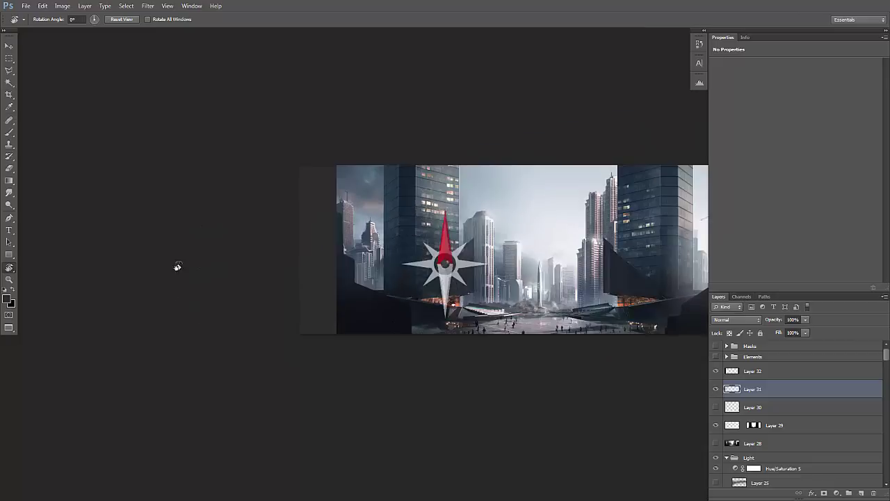
{"action": "left_click_drag", "start_coordinate": [397, 115], "coordinate": [225, 119]}
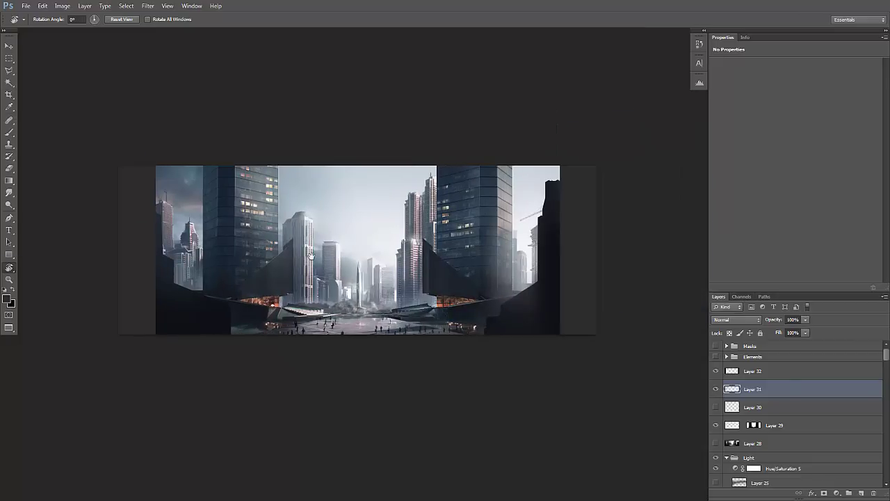
{"action": "left_click", "coordinate": [861, 492]}
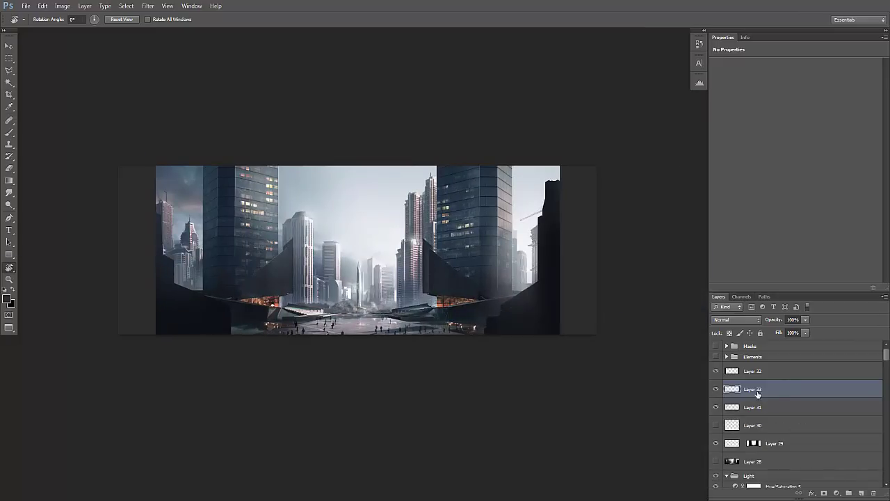
Name the new layer Birds and choose the 775 px flying-birds brush from the presets, displayed as large thumbnails
{"action": "type", "text": "irds"}
{"action": "key", "text": "Return"}
{"action": "key", "text": "b"}
{"action": "key", "text": "F5"}
{"action": "left_click", "coordinate": [167, 110]}
{"action": "scroll", "coordinate": [296, 358], "scroll_direction": "down", "scroll_amount": 10}
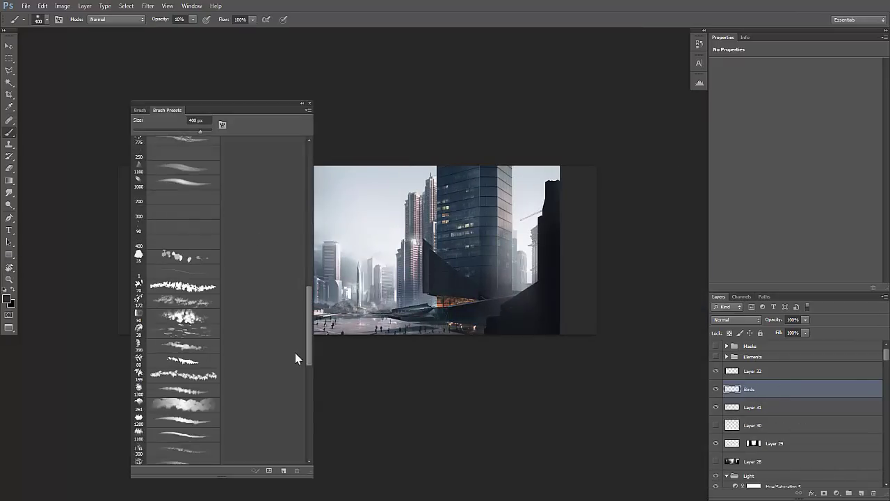
{"action": "left_click", "coordinate": [309, 110]}
{"action": "left_click", "coordinate": [368, 165]}
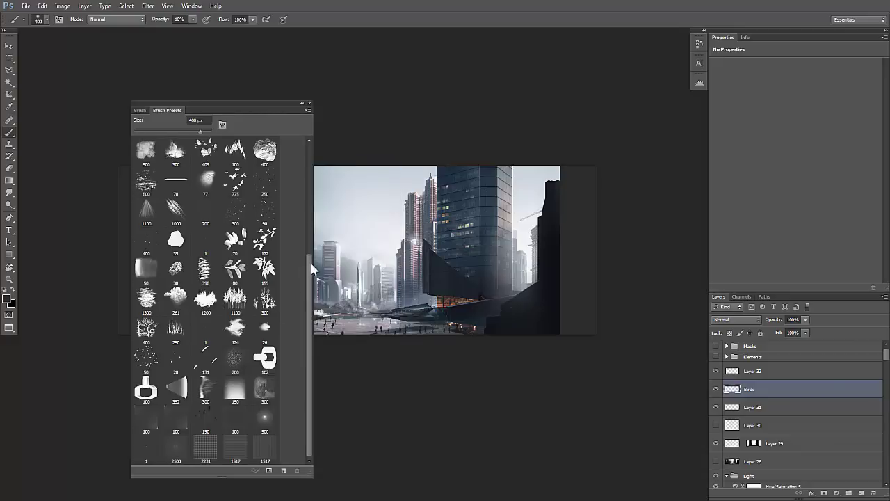
{"action": "scroll", "coordinate": [311, 263], "scroll_direction": "up", "scroll_amount": 1}
{"action": "left_click", "coordinate": [235, 207]}
{"action": "key", "text": "F5"}
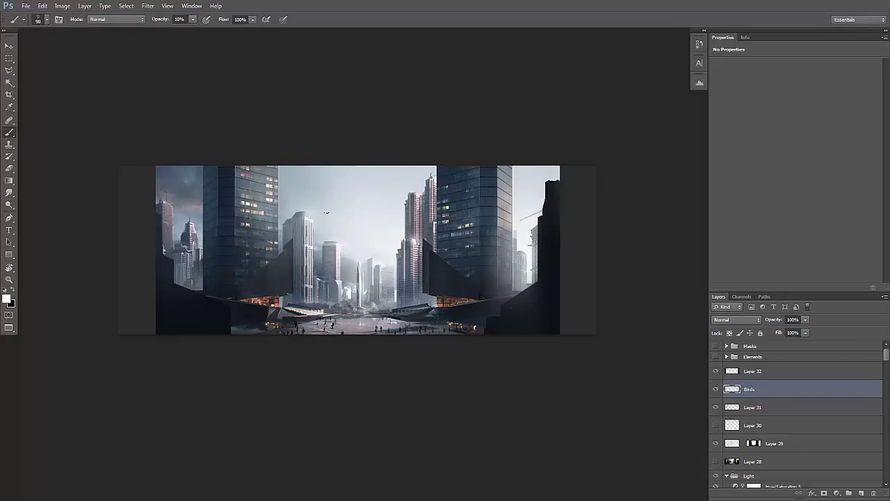
Paint small white birds around the central spire on the Birds layer with a 50 px brush at 100% opacity
{"action": "key", "text": "0"}
{"action": "left_click", "coordinate": [369, 331], "text": "ctrl"}
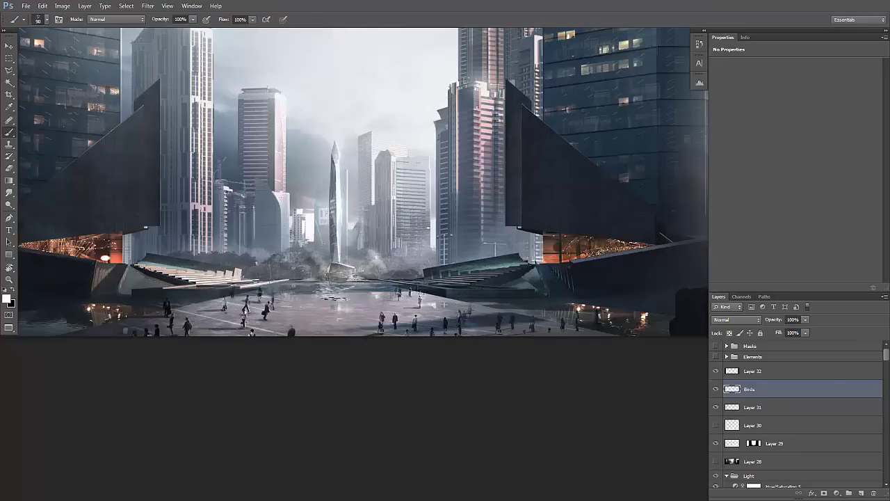
{"action": "left_click", "coordinate": [335, 298]}
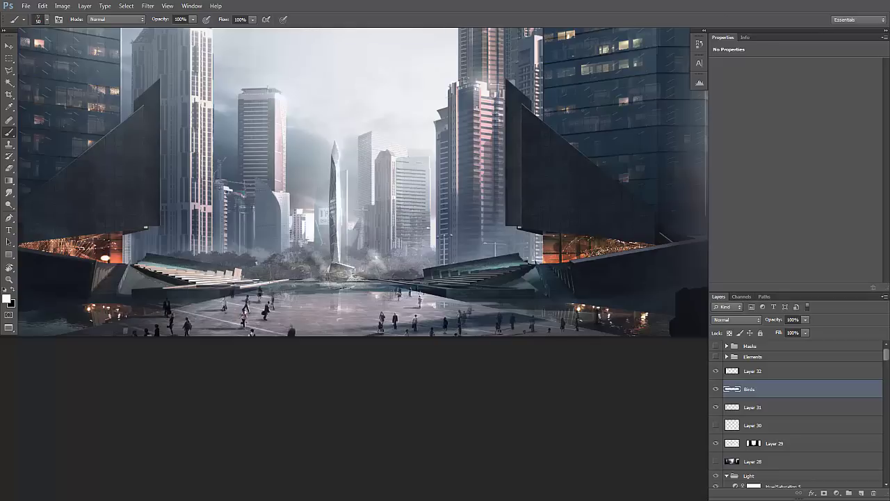
{"action": "left_click", "coordinate": [336, 255], "text": "alt"}
Look through the brush presets for other bird shapes, with the brush size set to 100 px
{"action": "key", "text": "F5"}
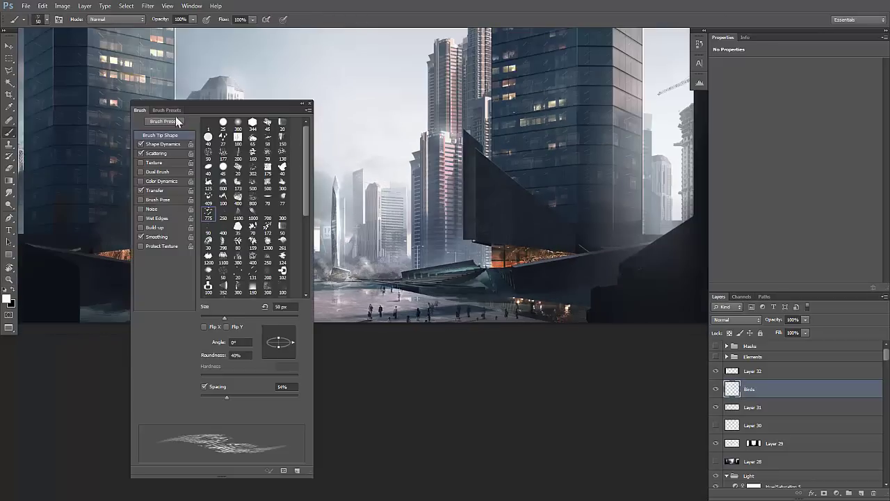
{"action": "left_click", "coordinate": [167, 110]}
{"action": "scroll", "coordinate": [311, 373], "scroll_direction": "down", "scroll_amount": 1}
{"action": "key", "text": "bracketright"}
{"action": "key", "text": "bracketright"}
{"action": "key", "text": "bracketright"}
{"action": "key", "text": "bracketright"}
{"action": "key", "text": "bracketright"}
{"action": "key", "text": "bracketright"}
{"action": "key", "text": "bracketright"}
{"action": "key", "text": "bracketright"}
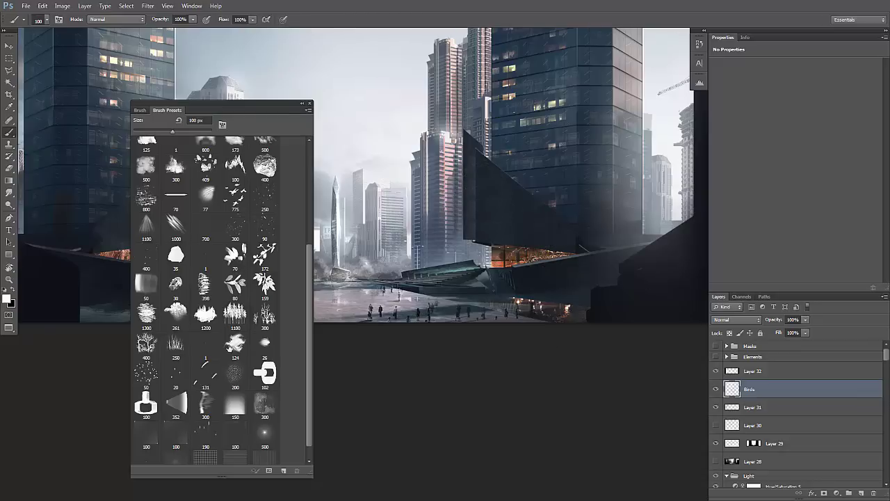
{"action": "scroll", "coordinate": [309, 421], "scroll_direction": "down", "scroll_amount": 2}
{"action": "scroll", "coordinate": [308, 354], "scroll_direction": "up", "scroll_amount": 10}
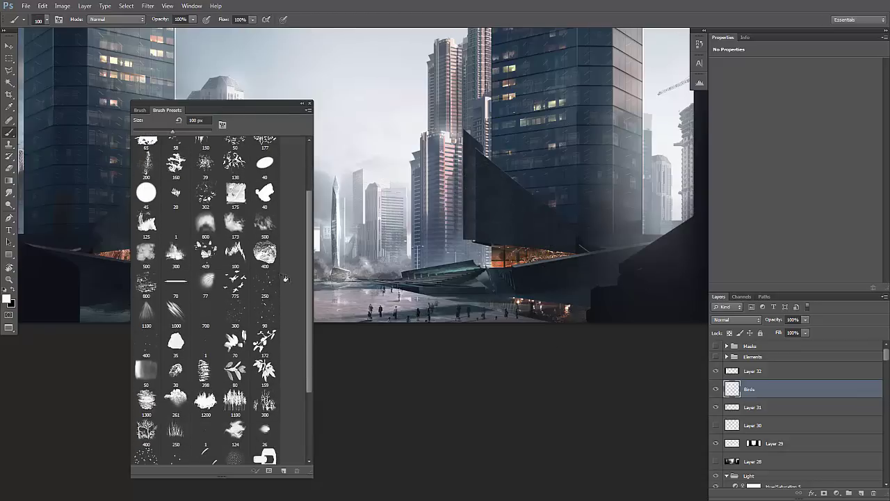
{"action": "key", "text": "F5"}
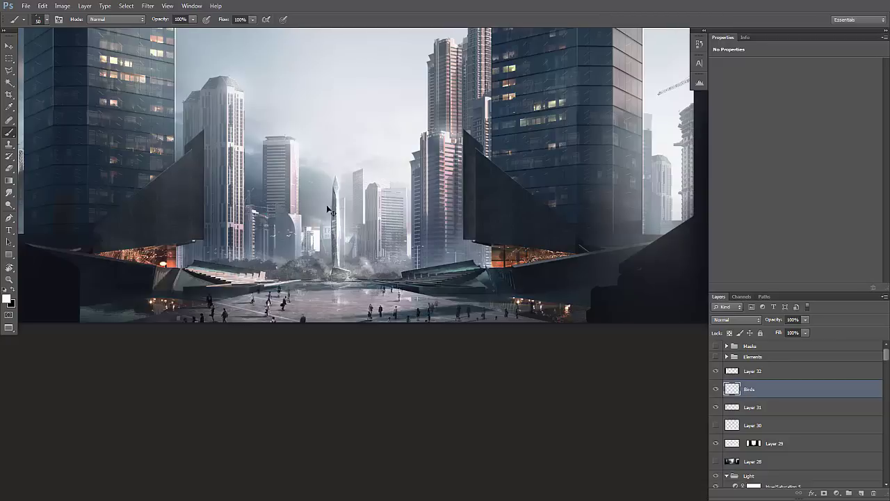
Check the painted birds against the whole composition at a reduced view size
{"action": "key", "text": "z"}
{"action": "left_click", "coordinate": [427, 205], "text": "alt"}
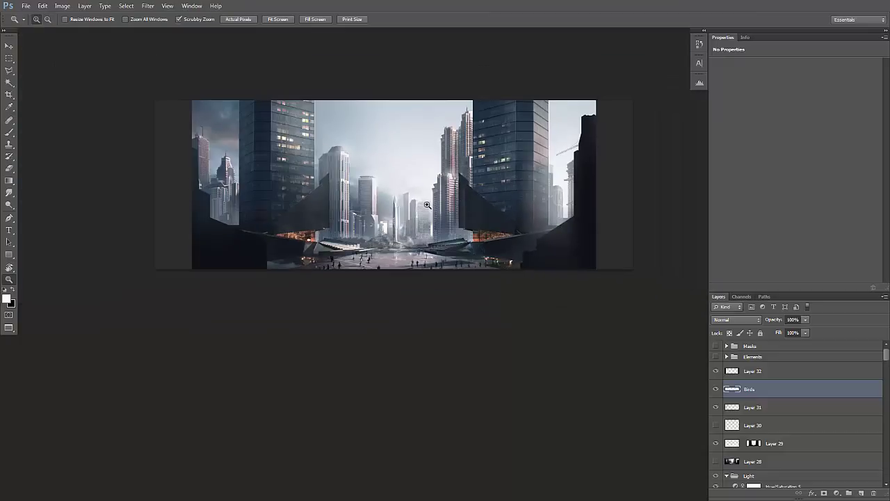
{"action": "left_click", "coordinate": [262, 260]}
{"action": "key", "text": "v"}
{"action": "right_click", "coordinate": [240, 245]}
{"action": "key", "text": "Escape"}
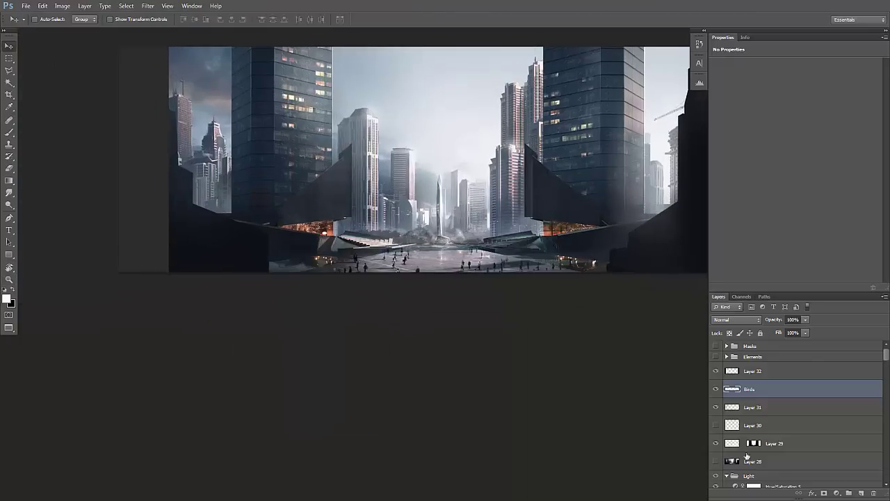
{"action": "key", "text": "z"}
{"action": "key", "text": "ctrl+minus"}
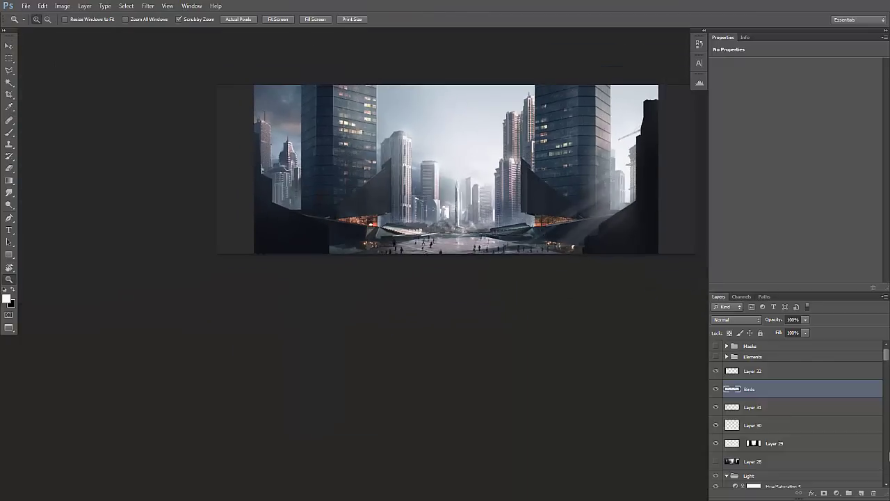
Delete Layer 30 from the layer stack
{"action": "left_click", "coordinate": [730, 425]}
{"action": "key", "text": "Delete"}
{"action": "left_click", "coordinate": [557, 257]}
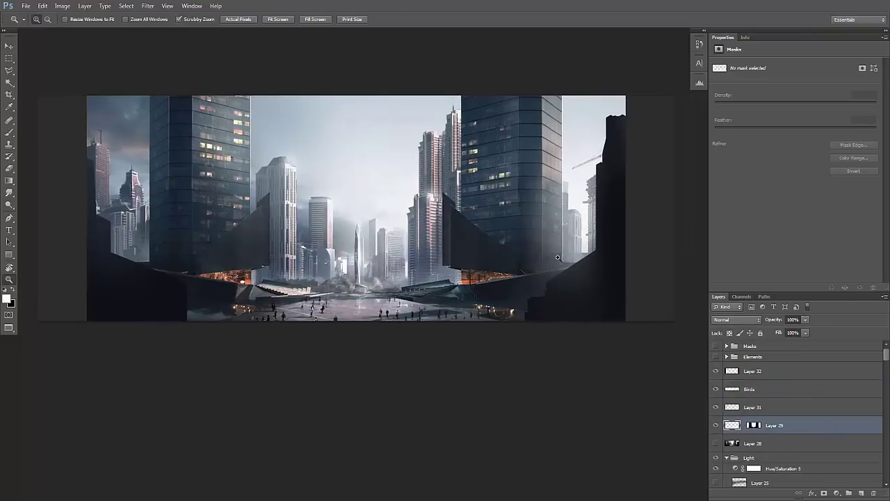
Add a Levels adjustment above Levels 3 with midtones 0.51 and output white 219 to darken the sky
{"action": "scroll", "coordinate": [886, 354], "scroll_direction": "down", "scroll_amount": 10}
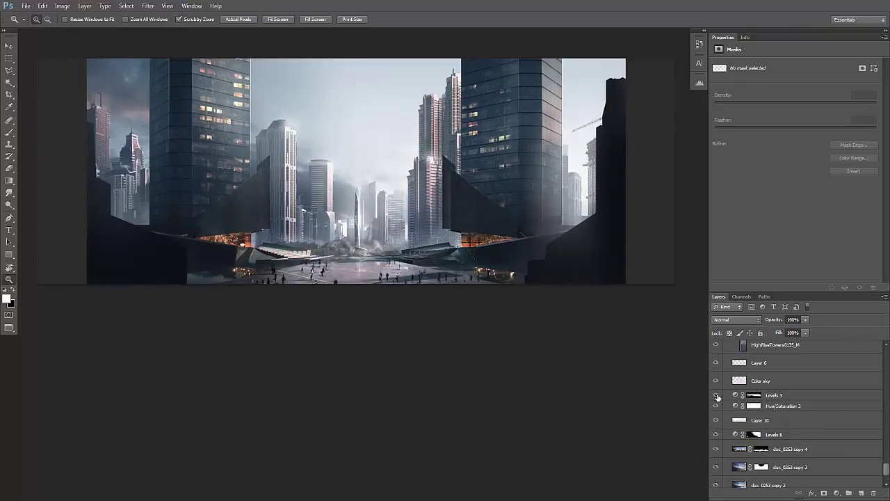
{"action": "left_click", "coordinate": [775, 396]}
{"action": "left_click", "coordinate": [837, 492]}
{"action": "left_click", "coordinate": [769, 336]}
{"action": "left_click_drag", "start_coordinate": [801, 132], "coordinate": [825, 132]}
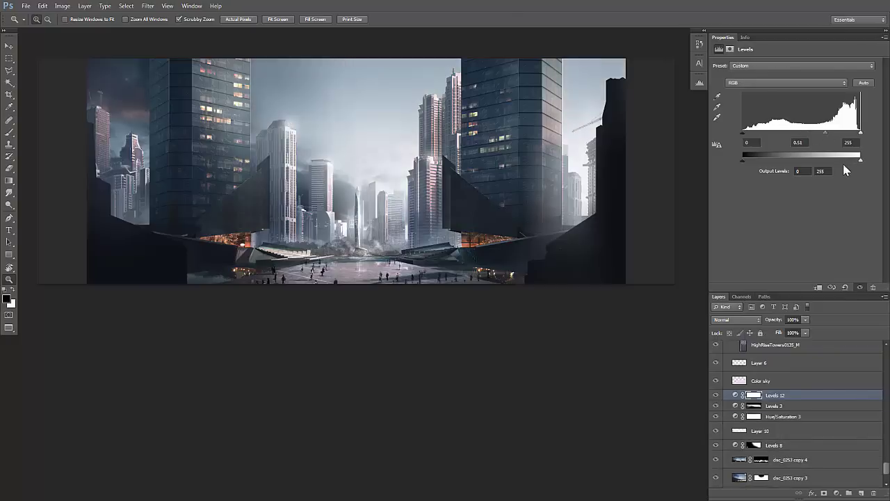
{"action": "left_click_drag", "start_coordinate": [861, 160], "coordinate": [844, 160]}
Invert the new Levels mask and paint white over the far left sky with a soft 250 px brush
{"action": "key", "text": "ctrl+i"}
{"action": "key", "text": "b"}
{"action": "right_click", "coordinate": [129, 98]}
{"action": "scroll", "coordinate": [249, 169], "scroll_direction": "up", "scroll_amount": 5}
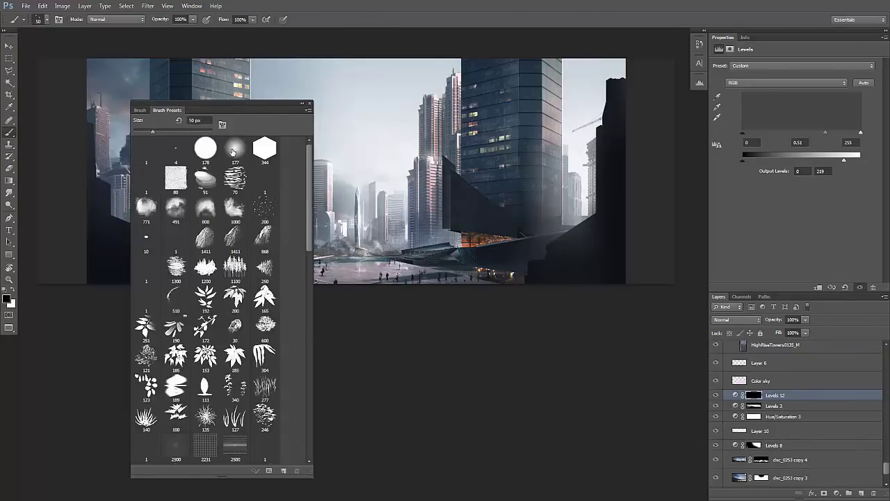
{"action": "double_click", "coordinate": [238, 145]}
{"action": "key", "text": "x"}
{"action": "mouse_move", "coordinate": [86, 82]}
{"action": "left_mouse_down"}
{"action": "mouse_move", "coordinate": [146, 174]}
{"action": "mouse_move", "coordinate": [139, 198]}
{"action": "mouse_move", "coordinate": [119, 191]}
{"action": "left_mouse_up"}
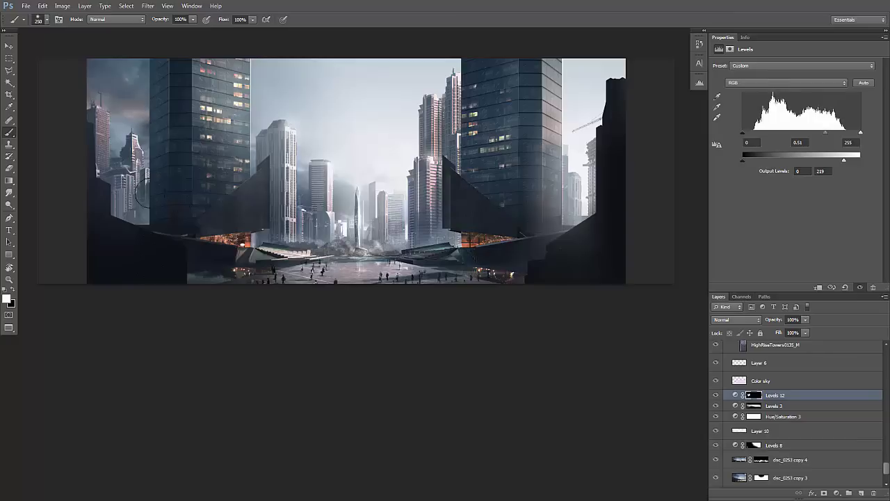
Examine the whole composition upside down with the canvas view rotated, and bring it back upright
{"action": "key", "text": "z"}
{"action": "key", "text": "ctrl+minus"}
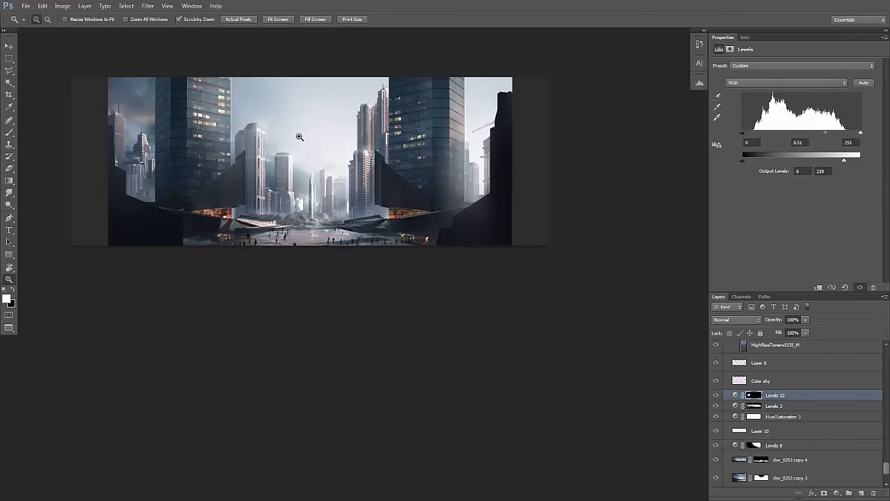
{"action": "key", "text": "r"}
{"action": "left_click_drag", "start_coordinate": [309, 116], "coordinate": [389, 223]}
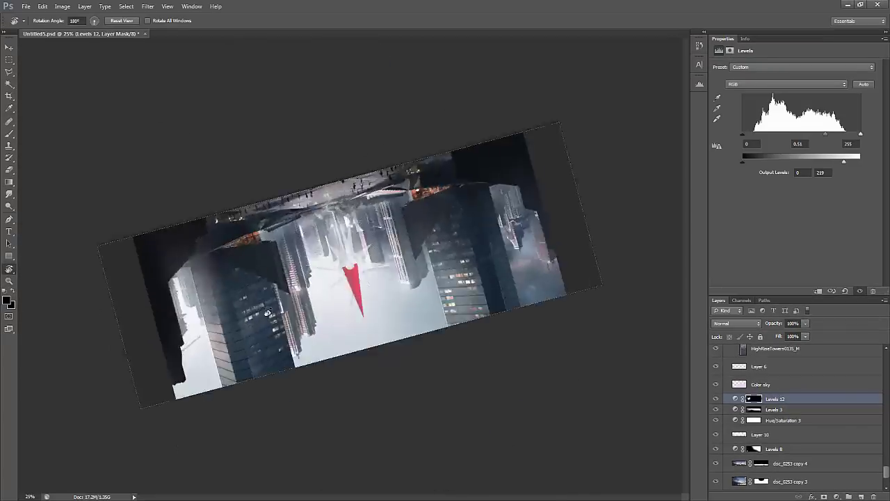
{"action": "key", "text": "z"}
{"action": "left_click", "coordinate": [353, 242], "text": "alt"}
{"action": "key", "text": "r"}
{"action": "key", "text": "z"}
{"action": "left_click", "coordinate": [385, 295]}
{"action": "left_click", "coordinate": [386, 295]}
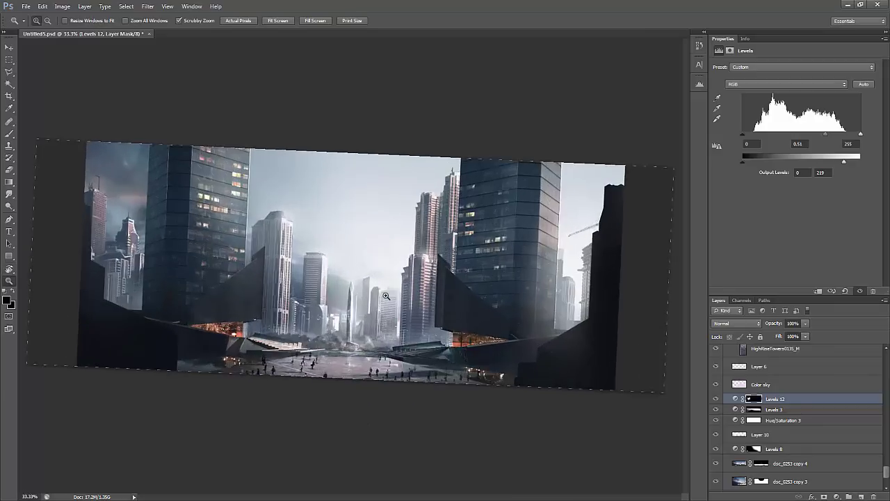
{"action": "key", "text": "r"}
{"action": "left_click_drag", "start_coordinate": [386, 296], "coordinate": [430, 259]}
On Layer 21, paint light glints down the tall left-centre tower with the 70 px glow brush preset
{"action": "key", "text": "b"}
{"action": "key", "text": "F5"}
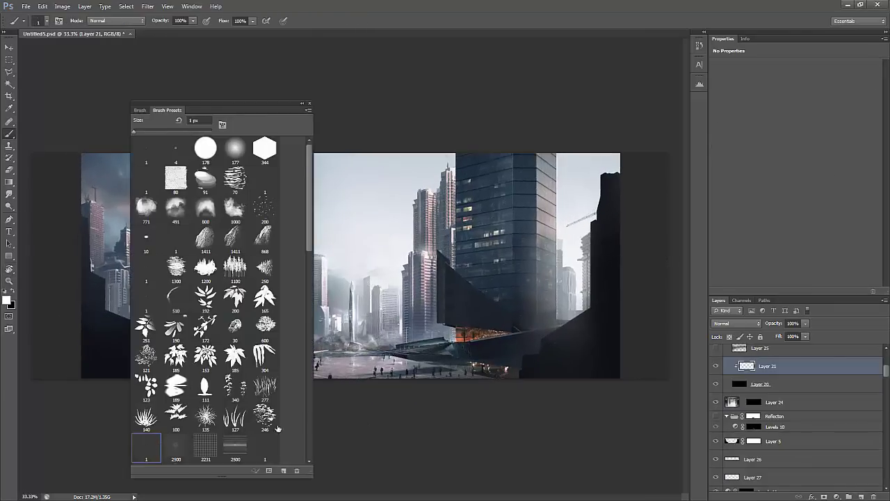
{"action": "left_click_drag", "start_coordinate": [310, 195], "coordinate": [318, 437]}
{"action": "left_click", "coordinate": [202, 387]}
{"action": "key", "text": "F5"}
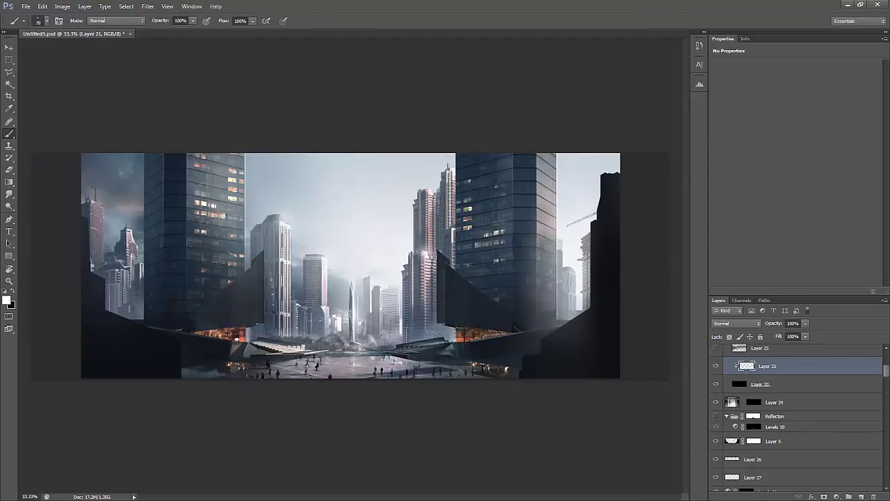
{"action": "key", "text": "z"}
{"action": "left_click", "coordinate": [279, 278]}
{"action": "left_click_drag", "start_coordinate": [270, 193], "coordinate": [268, 306]}
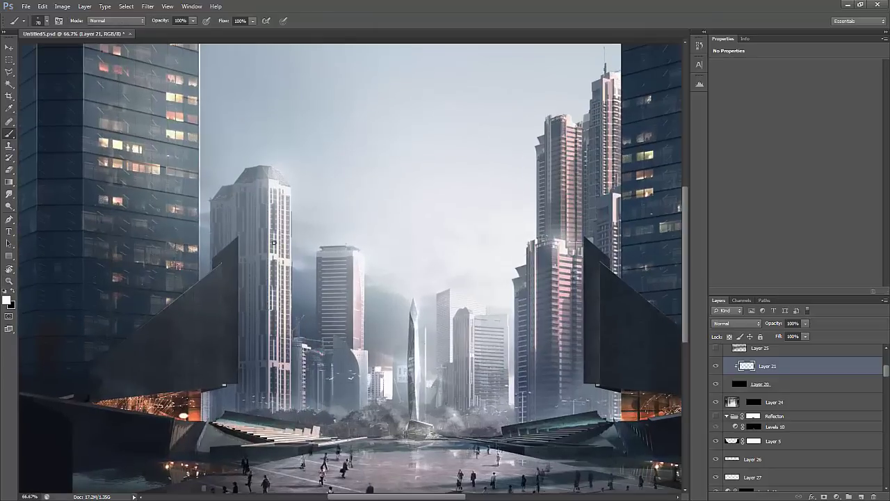
Reduce the glow brush to 45 px and paint glints on the edges of the central and right-hand skyline towers
{"action": "key", "text": "bracketleft"}
{"action": "key", "text": "bracketleft"}
{"action": "key", "text": "bracketleft"}
{"action": "mouse_move", "coordinate": [352, 320]}
{"action": "left_mouse_down"}
{"action": "mouse_move", "coordinate": [356, 261]}
{"action": "mouse_move", "coordinate": [349, 345]}
{"action": "left_mouse_up"}
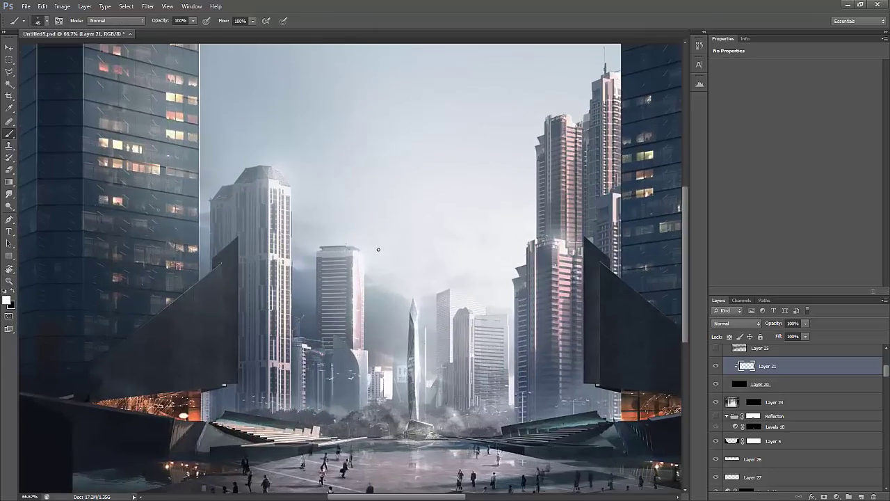
{"action": "left_click_drag", "start_coordinate": [449, 289], "coordinate": [303, 291]}
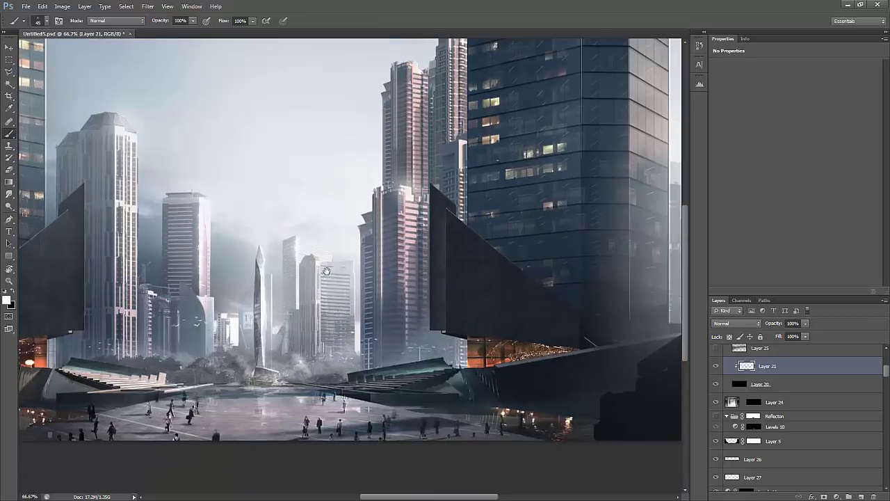
{"action": "key", "text": "z"}
{"action": "left_click", "coordinate": [315, 349], "text": "alt"}
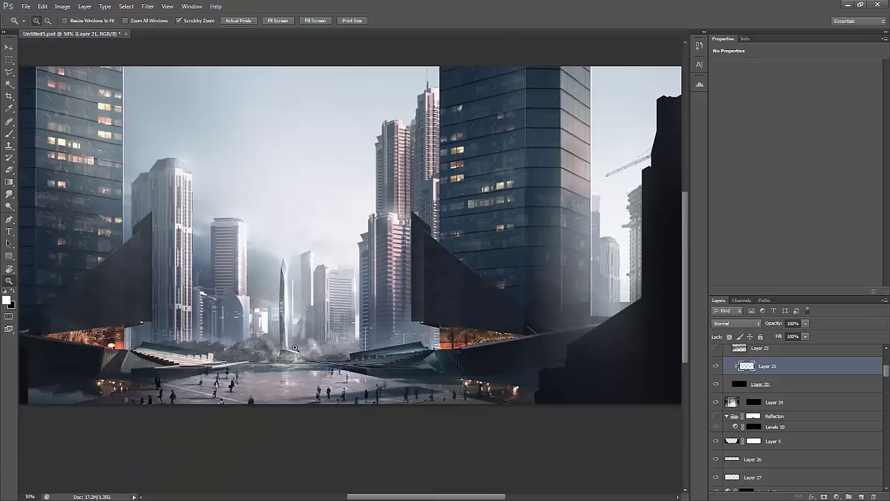
{"action": "left_click", "coordinate": [393, 228]}
{"action": "key", "text": "b"}
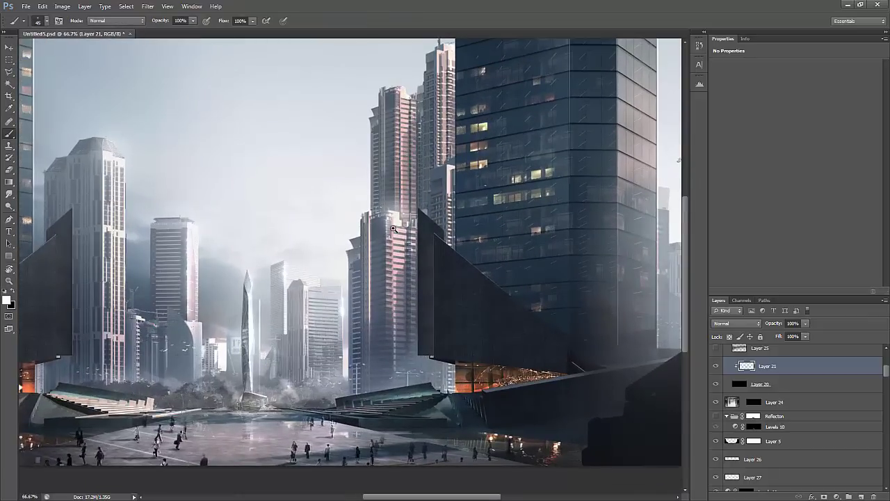
{"action": "scroll", "coordinate": [393, 228], "scroll_direction": "down", "scroll_amount": 1}
Change the brush preset display and choose a different, smaller brush for Layer 21
{"action": "key", "text": "F5"}
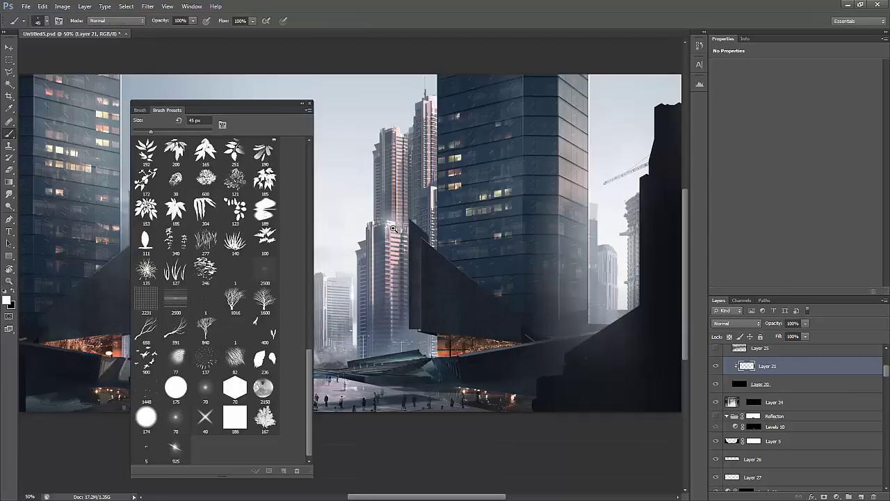
{"action": "left_click", "coordinate": [309, 110]}
{"action": "left_click", "coordinate": [348, 192]}
{"action": "left_click", "coordinate": [176, 248]}
{"action": "key", "text": "F5"}
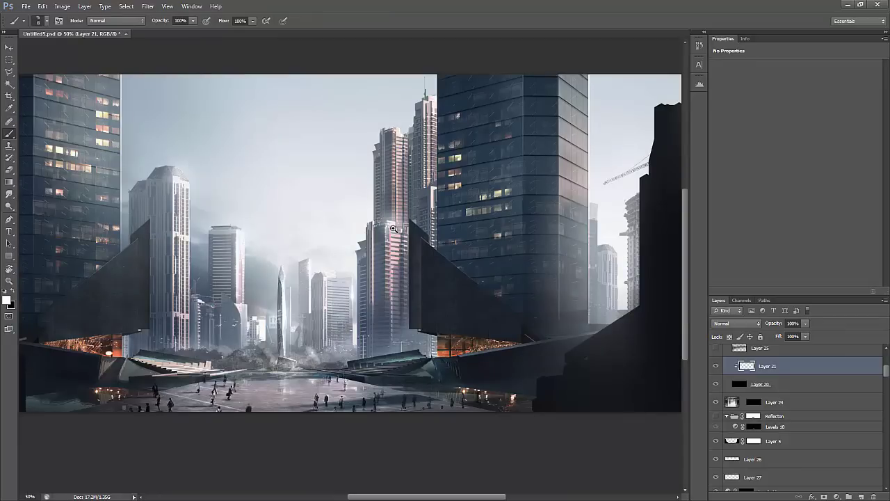
Examine the plaza, towers and foreground structures up close from the left-hand side to the right-hand side of the painting
{"action": "scroll", "coordinate": [393, 229], "scroll_direction": "up", "scroll_amount": 2}
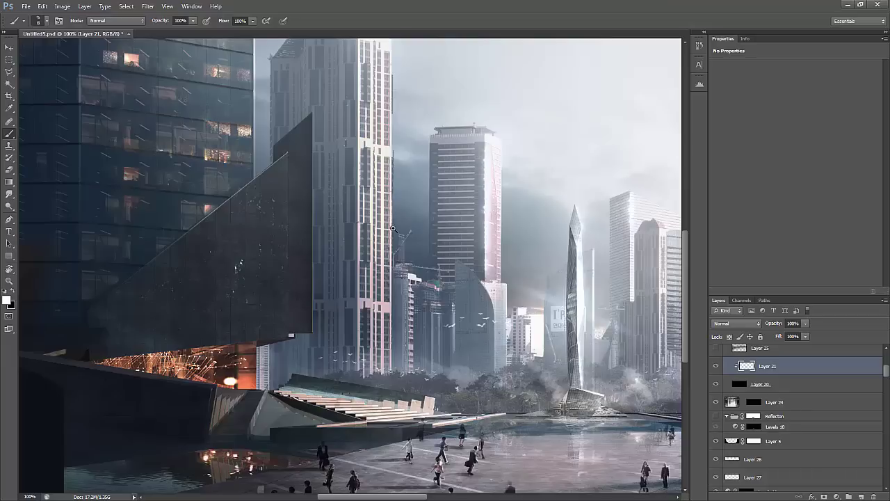
{"action": "scroll", "coordinate": [393, 228], "scroll_direction": "right", "scroll_amount": 5}
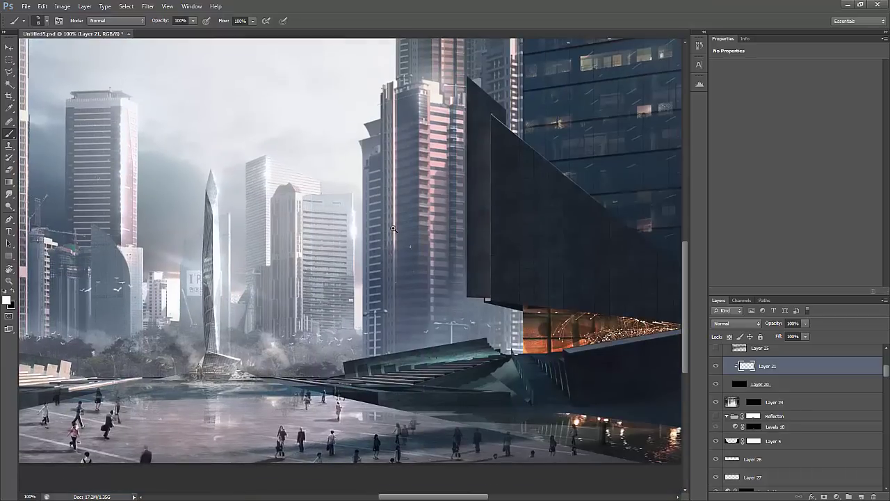
{"action": "scroll", "coordinate": [393, 228], "scroll_direction": "right", "scroll_amount": 3}
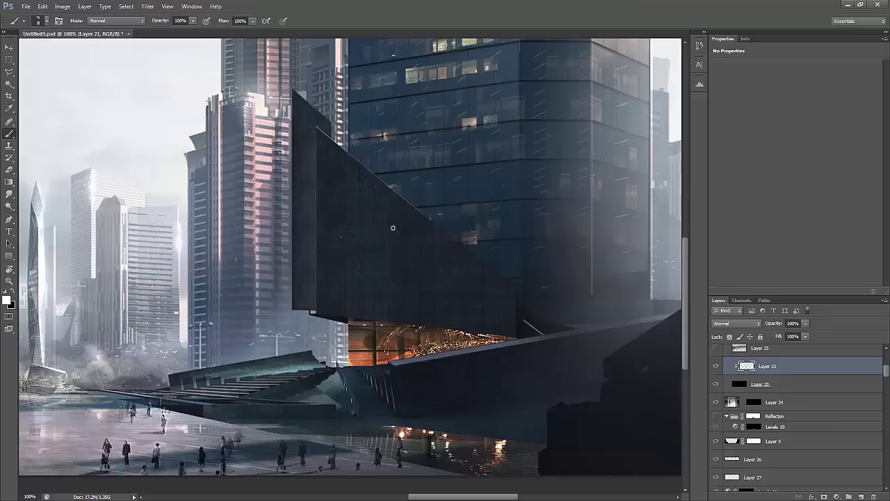
{"action": "key", "text": "e"}
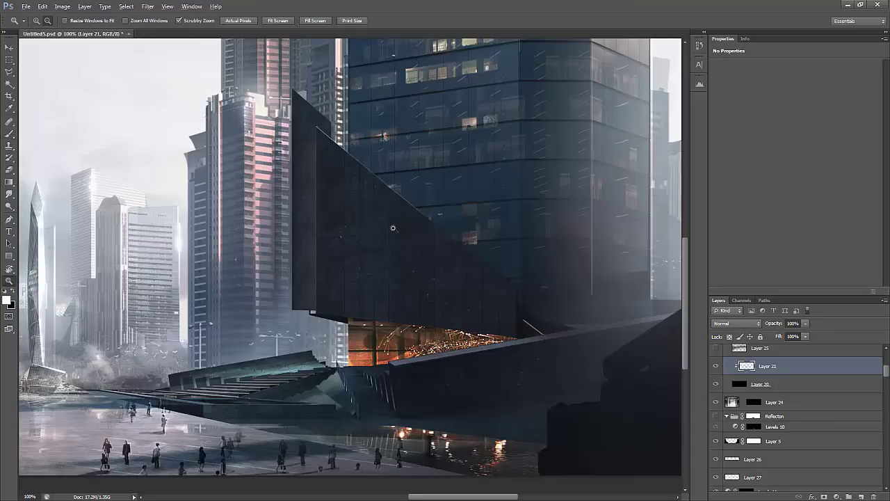
{"action": "scroll", "coordinate": [393, 228], "scroll_direction": "down", "scroll_amount": 2}
{"action": "key", "text": "z"}
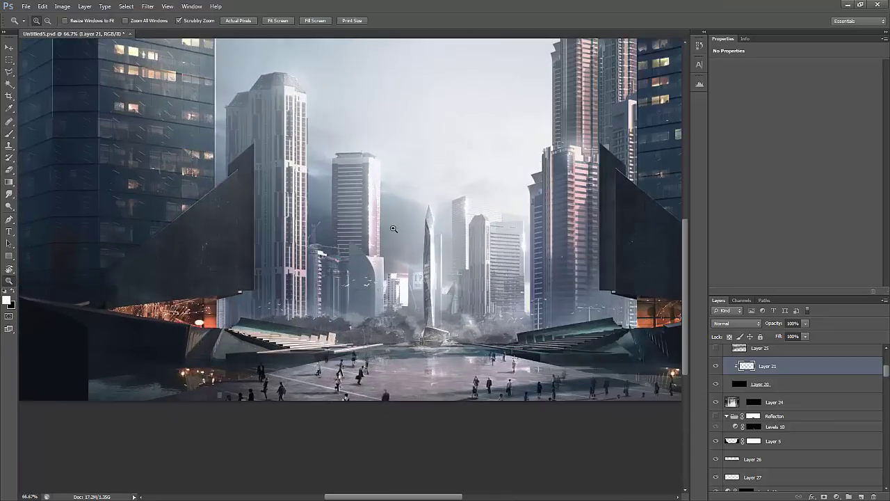
{"action": "scroll", "coordinate": [393, 228], "scroll_direction": "down", "scroll_amount": 1}
Find the dark foreground silhouette's layer, Layer 5, and make its layer mask active
{"action": "right_click", "coordinate": [134, 127]}
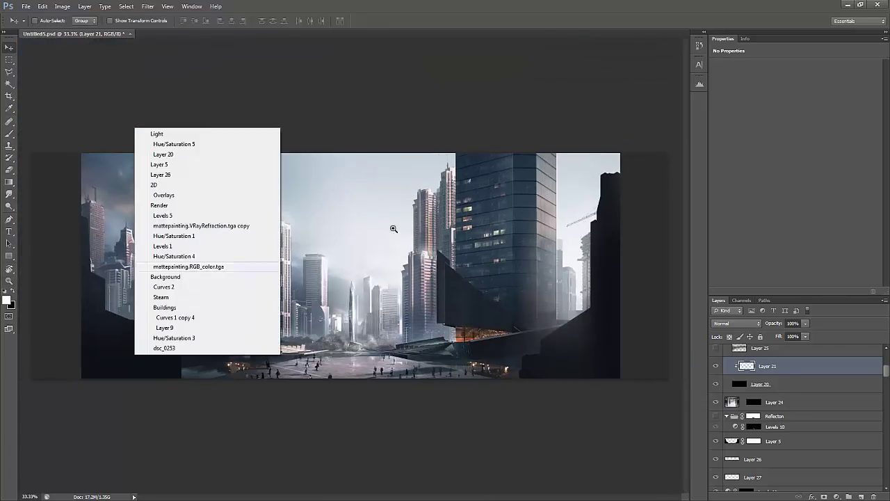
{"action": "left_click", "coordinate": [167, 220]}
{"action": "right_click", "coordinate": [107, 178]}
{"action": "left_click", "coordinate": [160, 208]}
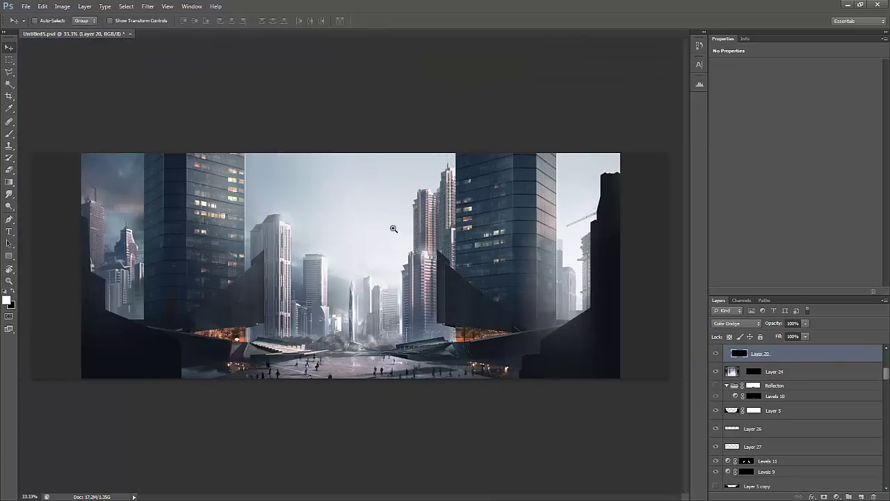
{"action": "right_click", "coordinate": [131, 81]}
{"action": "left_click", "coordinate": [163, 190]}
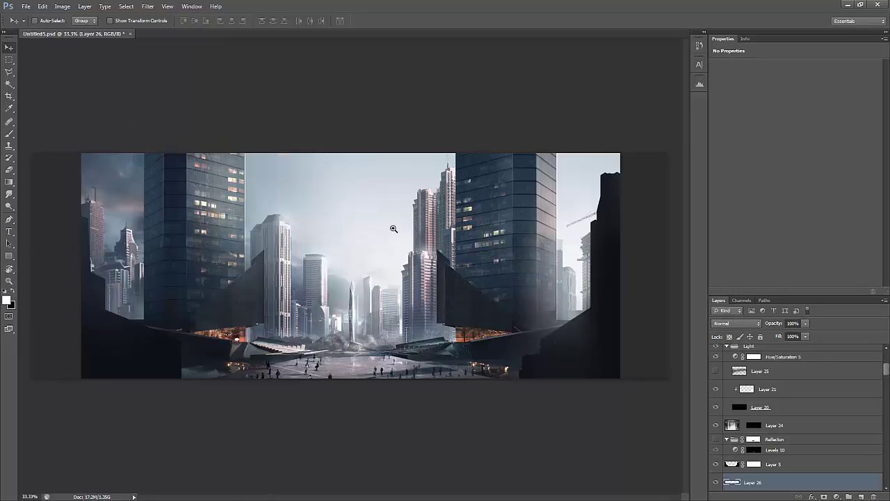
{"action": "key", "text": "alt+]"}
{"action": "key", "text": "ctrl+backslash"}
Try to trim the stepped edge of the left foreground silhouette on Layer 5's mask with a polygonal selection
{"action": "key", "text": "l"}
{"action": "key", "text": "ctrl+plus"}
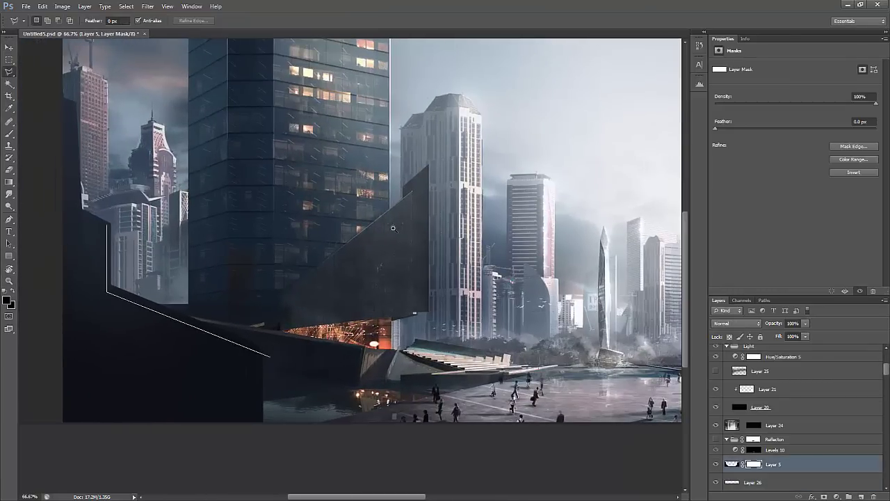
{"action": "left_click", "coordinate": [107, 292]}
{"action": "left_click", "coordinate": [107, 224]}
{"action": "left_click", "coordinate": [75, 208]}
{"action": "left_click", "coordinate": [75, 84]}
{"action": "left_click", "coordinate": [311, 105]}
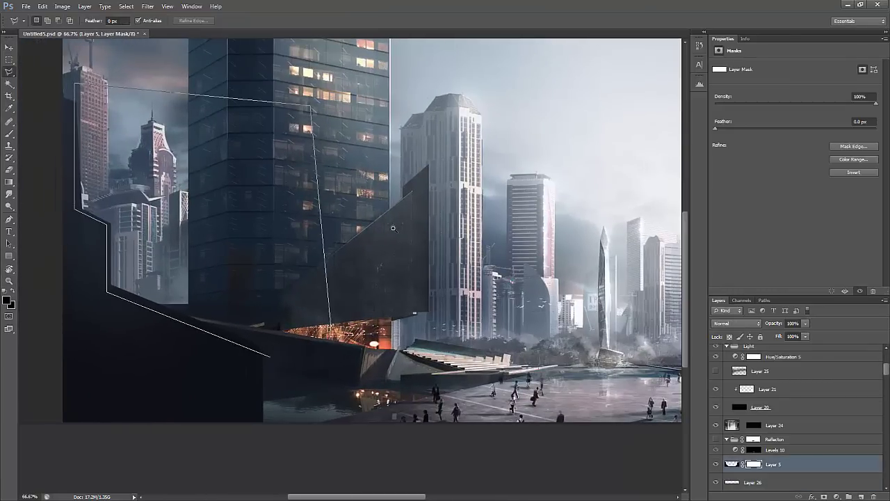
{"action": "key", "text": "ctrl+minus"}
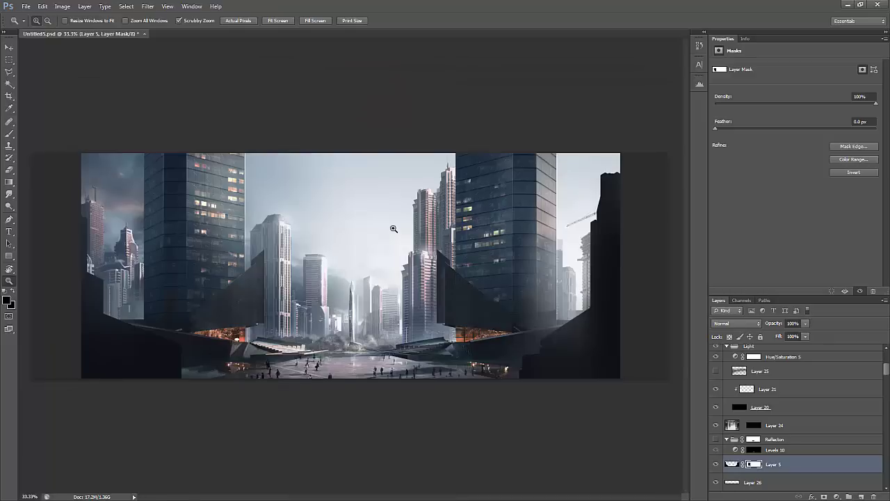
{"action": "key", "text": "ctrl+plus"}
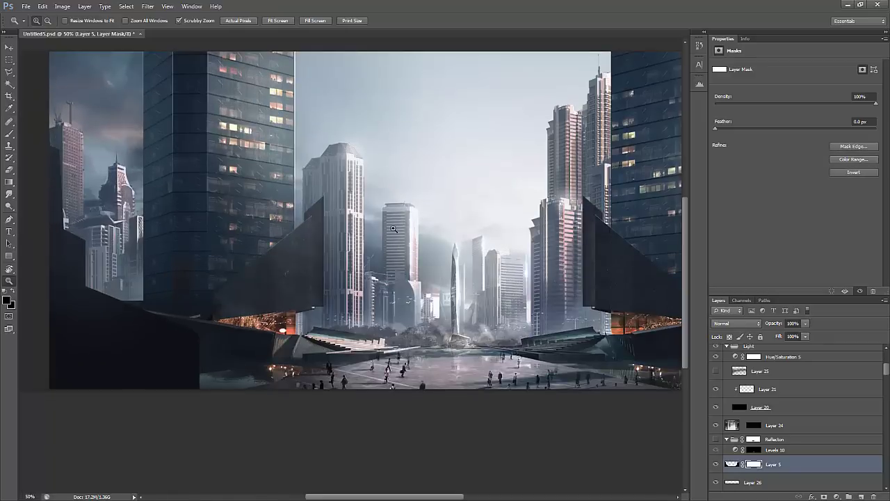
Add two stacked layers above Layer 5, clip the upper one to the lower, and mask it to the lower-left foreground block
{"action": "key", "text": "ctrl+j"}
{"action": "key", "text": "ctrl+j"}
{"action": "key", "text": "l"}
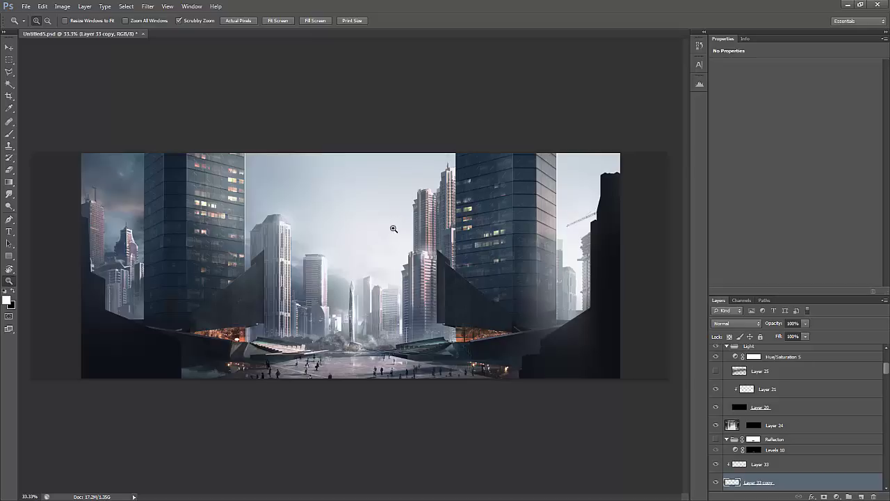
{"action": "scroll", "coordinate": [393, 228], "scroll_direction": "left", "scroll_amount": 3}
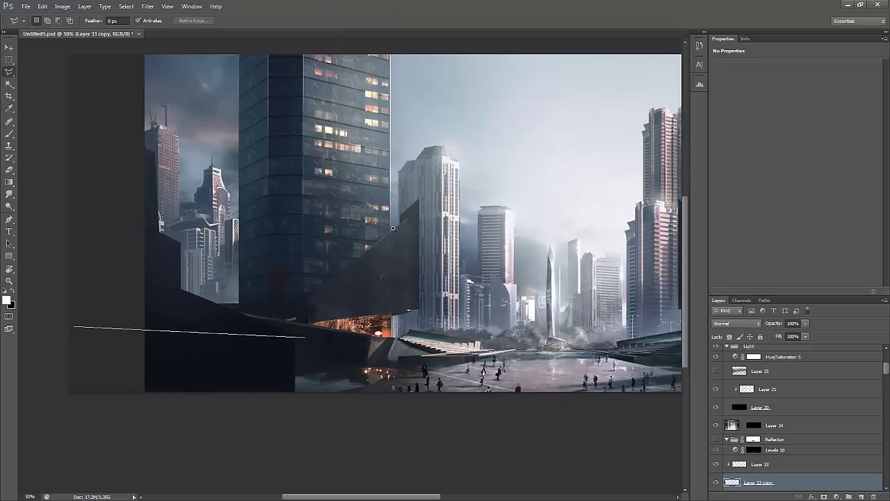
{"action": "left_click_drag", "start_coordinate": [77, 334], "coordinate": [368, 427]}
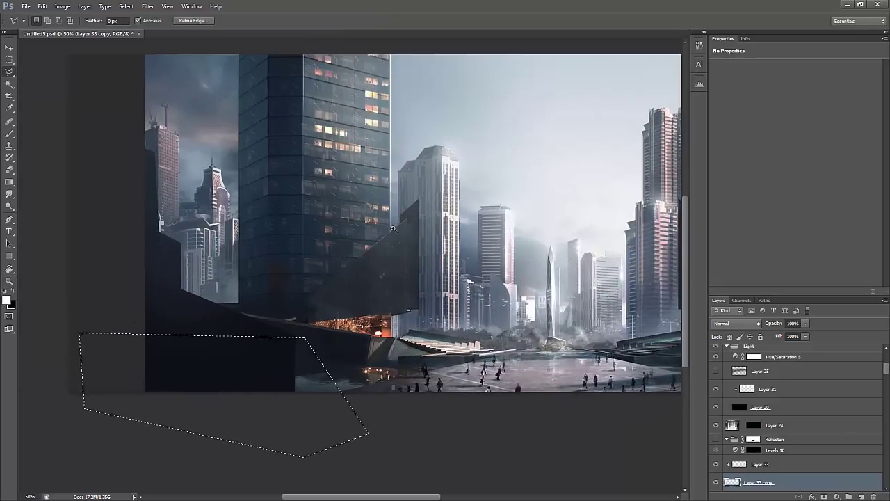
{"action": "left_click", "coordinate": [765, 464]}
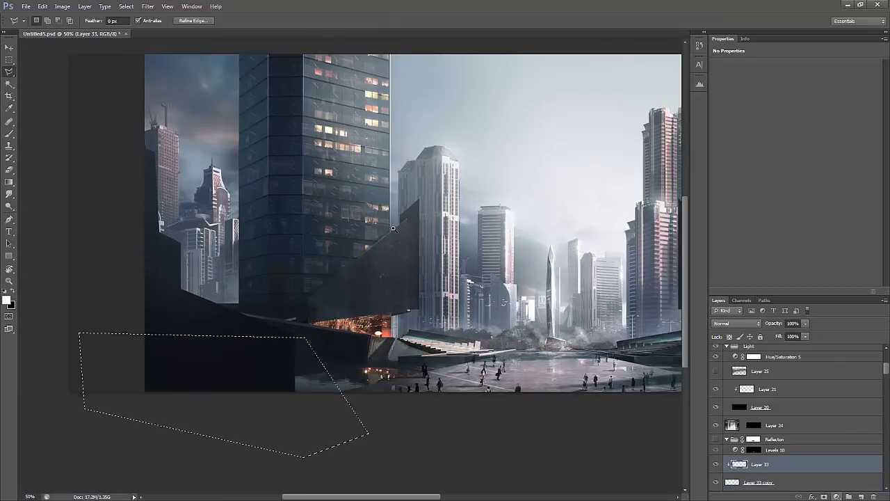
{"action": "left_click", "coordinate": [825, 497]}
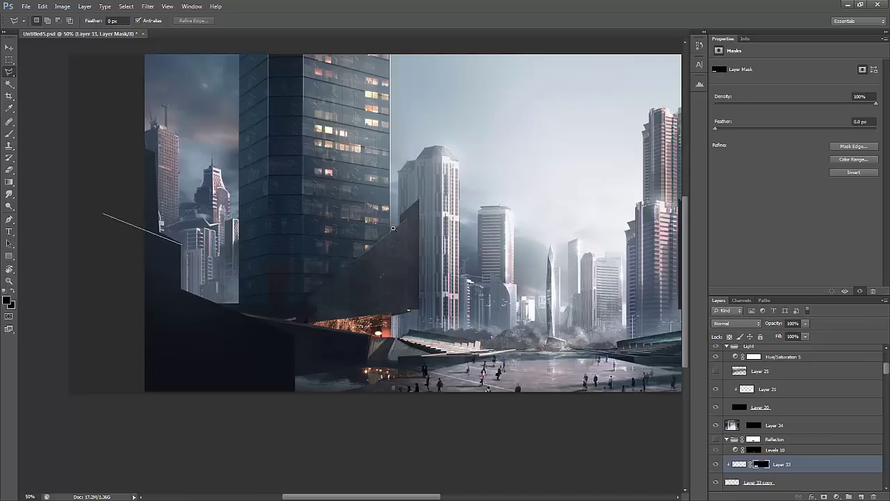
Outline the middle block of the left foreground structure and fill it with white on Layer 33's mask
{"action": "left_click", "coordinate": [102, 214]}
{"action": "left_click", "coordinate": [99, 291]}
{"action": "left_click", "coordinate": [143, 285]}
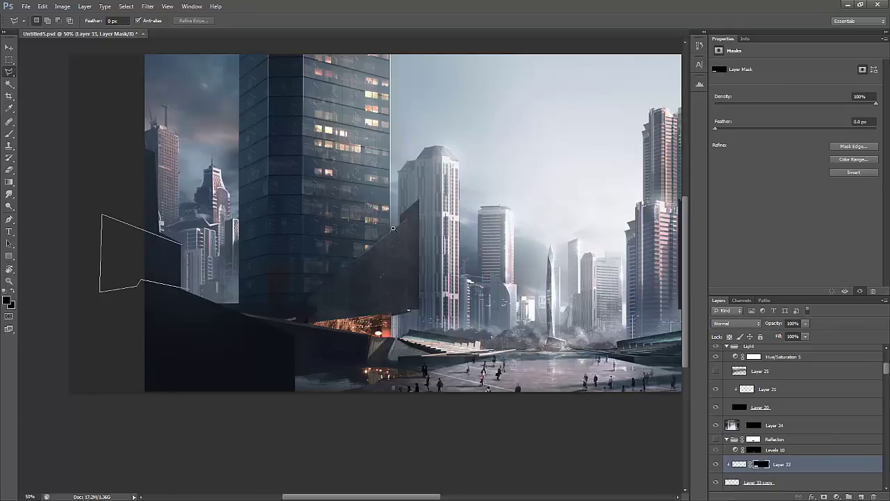
{"action": "double_click", "coordinate": [184, 289]}
{"action": "key", "text": "u"}
{"action": "key", "text": "x"}
{"action": "left_click_drag", "start_coordinate": [92, 182], "coordinate": [277, 371]}
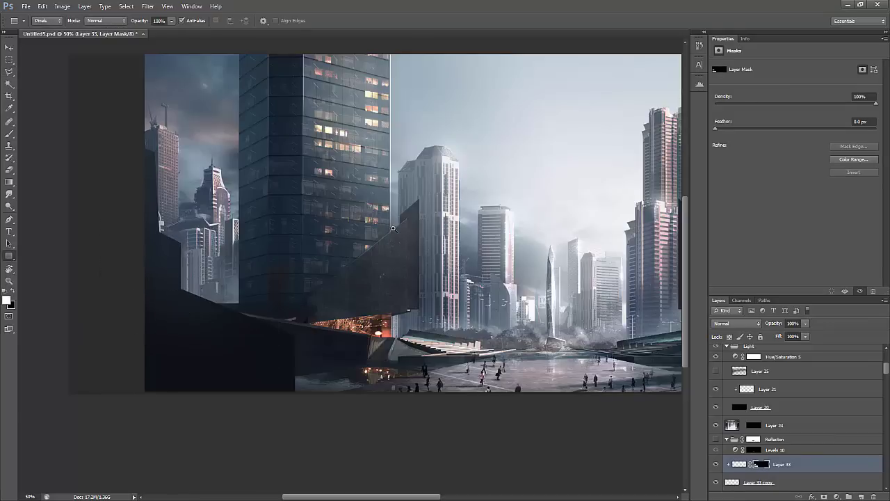
Outline the tall narrow section at the painting's left edge and add it to Layer 33's mask in white
{"action": "key", "text": "l"}
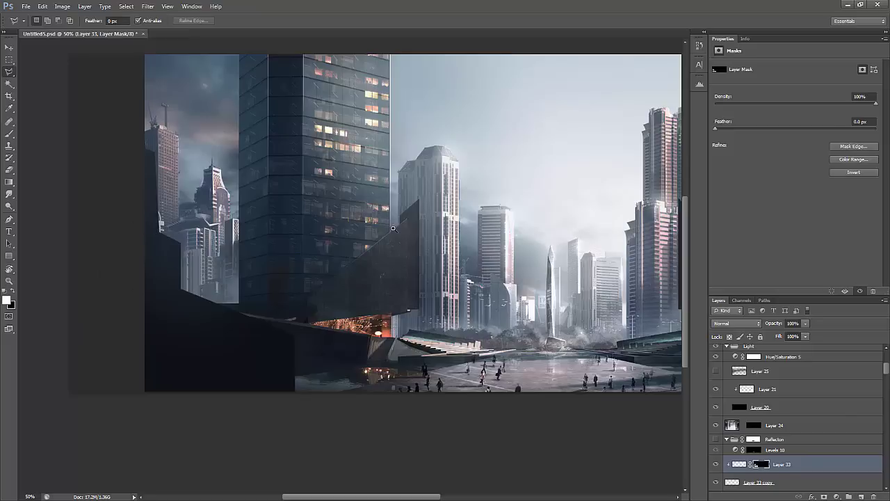
{"action": "key", "text": "u"}
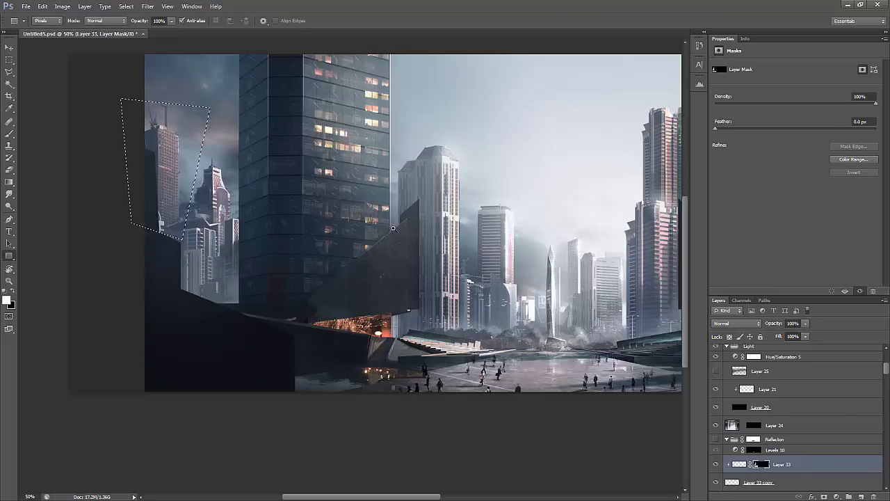
{"action": "key", "text": "alt+BackSpace"}
{"action": "key", "text": "ctrl+d"}
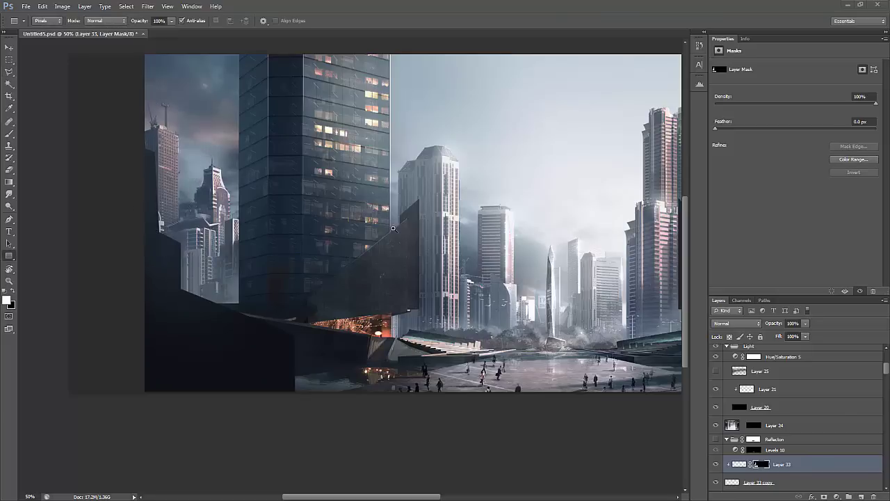
Place the HighRiseTowers0143_1_L texture, give it Layer 33's mask, and move it directly above Layer 5 as a clipped layer
{"action": "key", "text": "Return"}
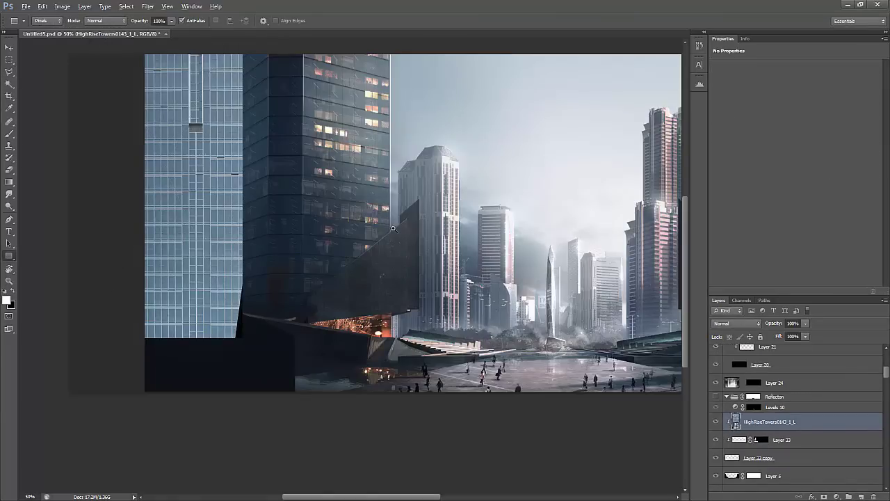
{"action": "key", "text": "z"}
{"action": "left_click", "coordinate": [393, 229], "text": "alt"}
{"action": "key", "text": "alt+BackSpace"}
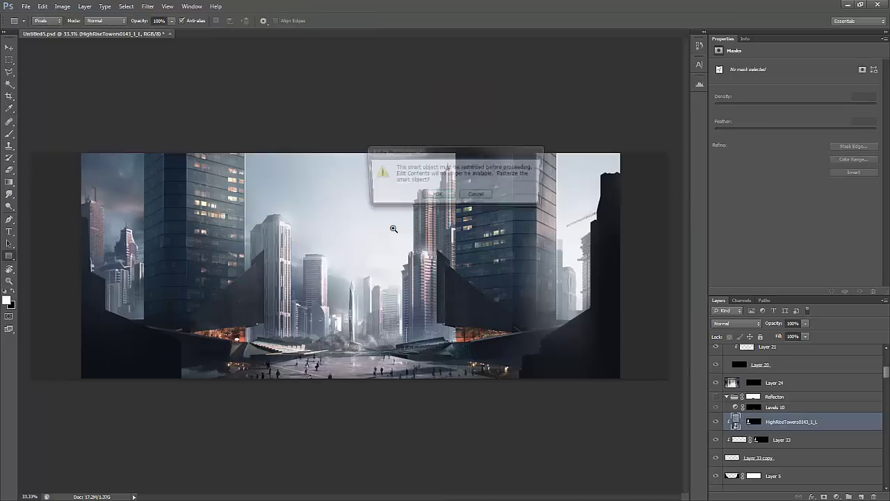
{"action": "key", "text": "Escape"}
{"action": "key", "text": "Return"}
{"action": "key", "text": "ctrl+bracketleft"}
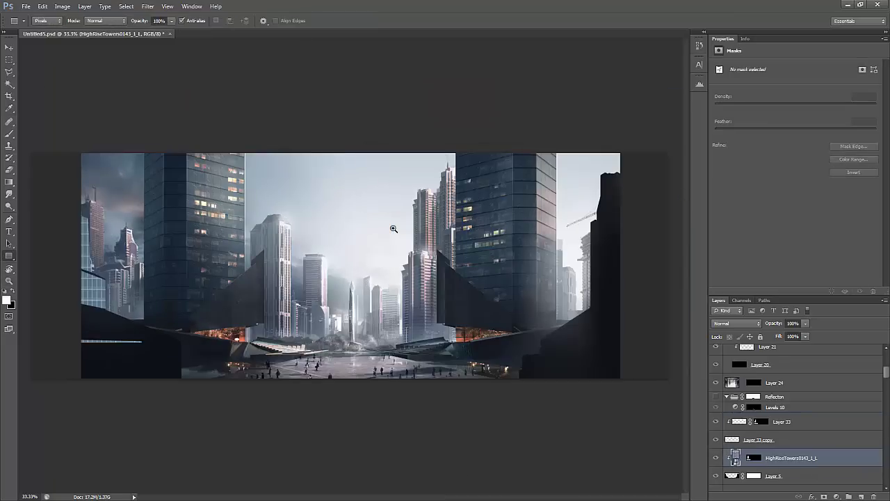
Distort the high-rise glass texture in perspective so that it covers the lower-left foreground block
{"action": "key", "text": "ctrl+t"}
{"action": "right_click", "coordinate": [111, 278]}
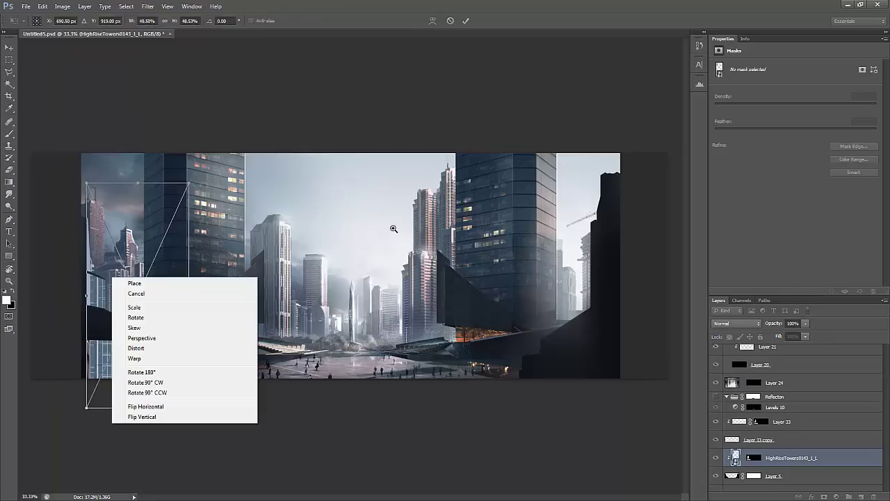
{"action": "left_click", "coordinate": [119, 334]}
{"action": "left_click_drag", "start_coordinate": [85, 149], "coordinate": [67, 142]}
{"action": "left_click_drag", "start_coordinate": [87, 408], "coordinate": [54, 410]}
{"action": "left_click_drag", "start_coordinate": [66, 142], "coordinate": [62, 142]}
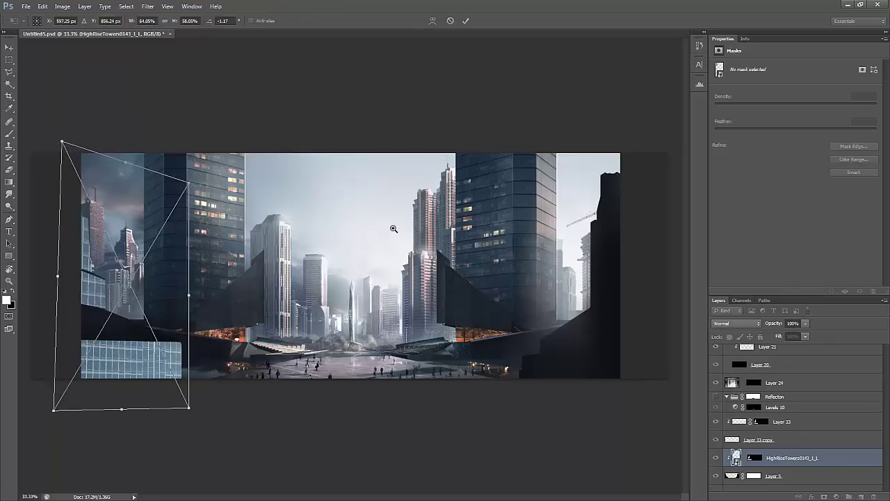
{"action": "left_click_drag", "start_coordinate": [189, 183], "coordinate": [181, 220]}
{"action": "left_click_drag", "start_coordinate": [190, 407], "coordinate": [193, 388]}
{"action": "left_click_drag", "start_coordinate": [181, 221], "coordinate": [187, 237]}
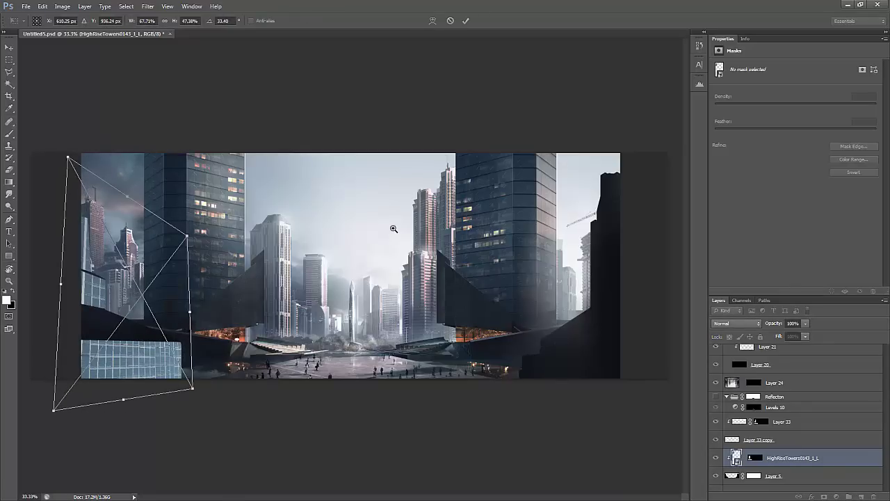
{"action": "left_click_drag", "start_coordinate": [62, 142], "coordinate": [53, 162]}
{"action": "key", "text": "Return"}
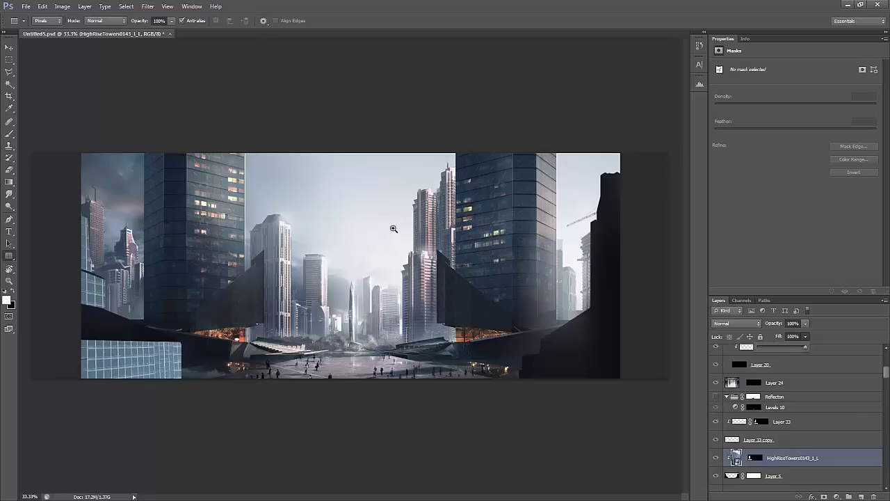
Blend the high-rise texture into the dark left structure using Hard Light mode and 30% fill
{"action": "key", "text": "shift+3"}
{"action": "left_click", "coordinate": [738, 323]}
{"action": "left_click", "coordinate": [722, 210]}
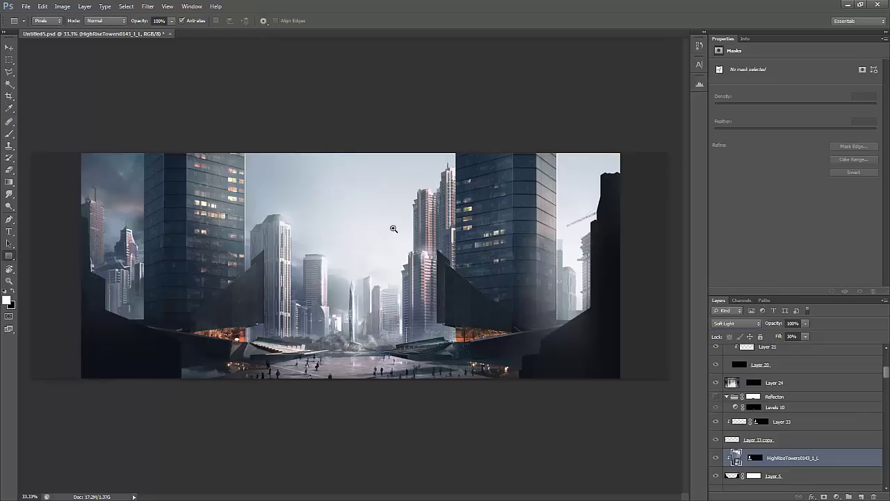
{"action": "key", "text": "ctrl+backslash"}
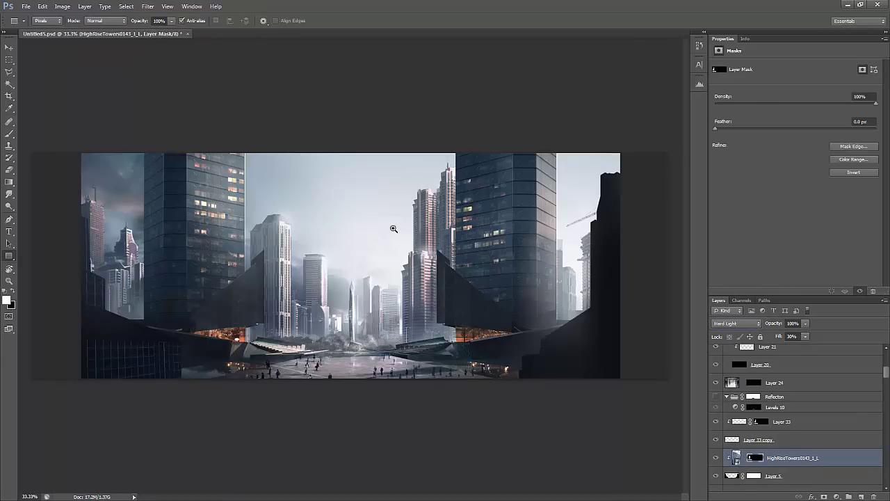
{"action": "key", "text": "ctrl+2"}
{"action": "key", "text": "Return"}
{"action": "key", "text": "z"}
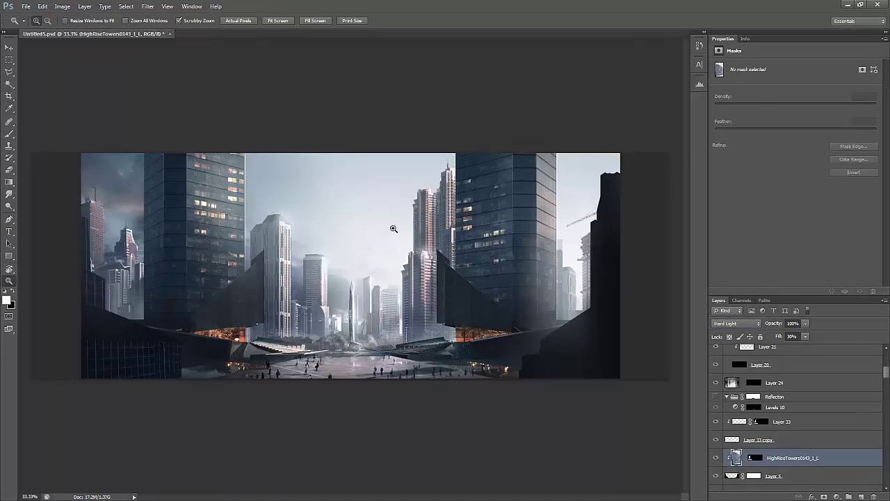
{"action": "left_click", "coordinate": [393, 228]}
{"action": "left_click", "coordinate": [393, 228], "text": "alt"}
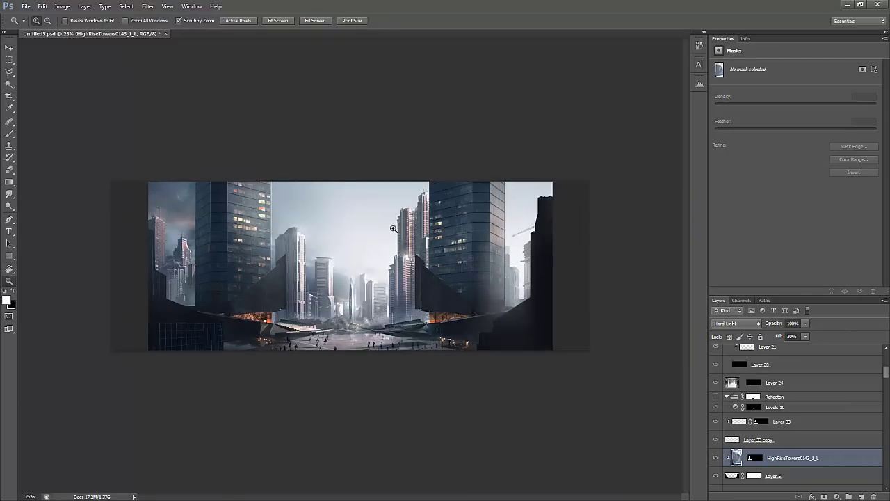
Remove the HighRiseTowers0143_1_L texture from the left foreground structure and make Layer 5 active
{"action": "key", "text": "alt+bracketleft"}
{"action": "key", "text": "alt+bracketleft"}
{"action": "key", "text": "b"}
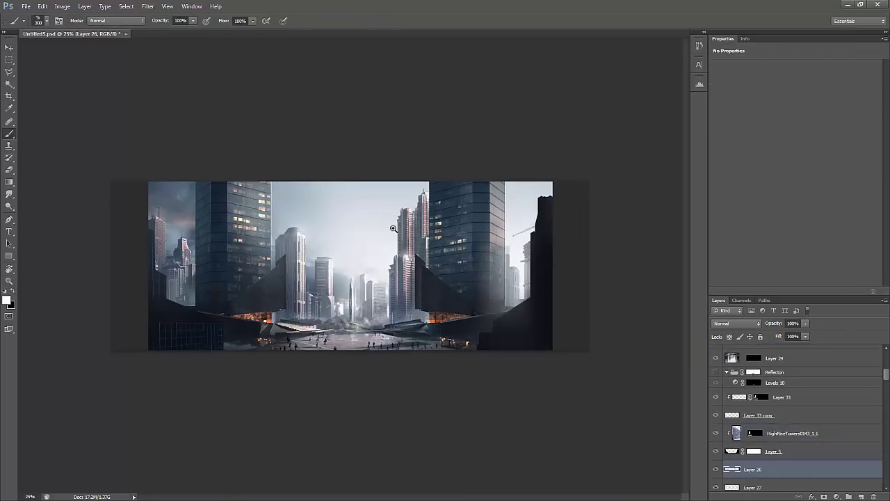
{"action": "key", "text": "F5"}
{"action": "key", "text": "F5"}
{"action": "key", "text": "z"}
{"action": "left_click", "coordinate": [393, 228], "text": "alt"}
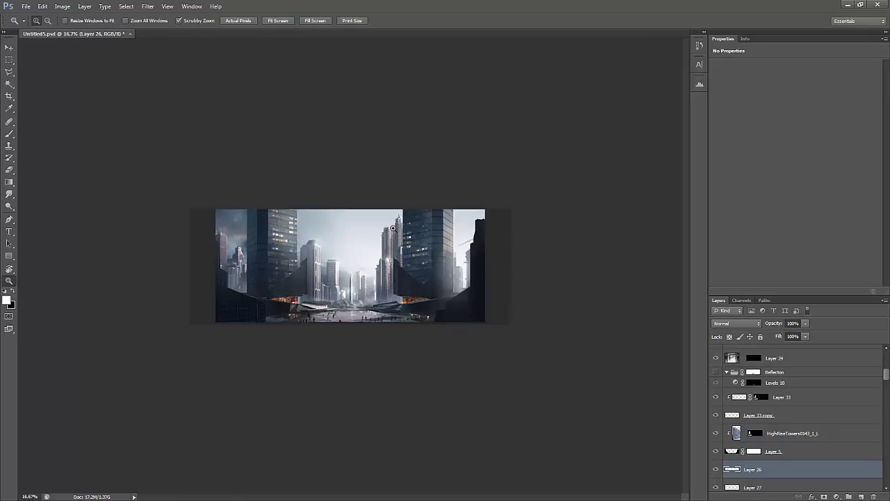
{"action": "key", "text": "alt+bracketright"}
{"action": "left_click", "coordinate": [393, 229]}
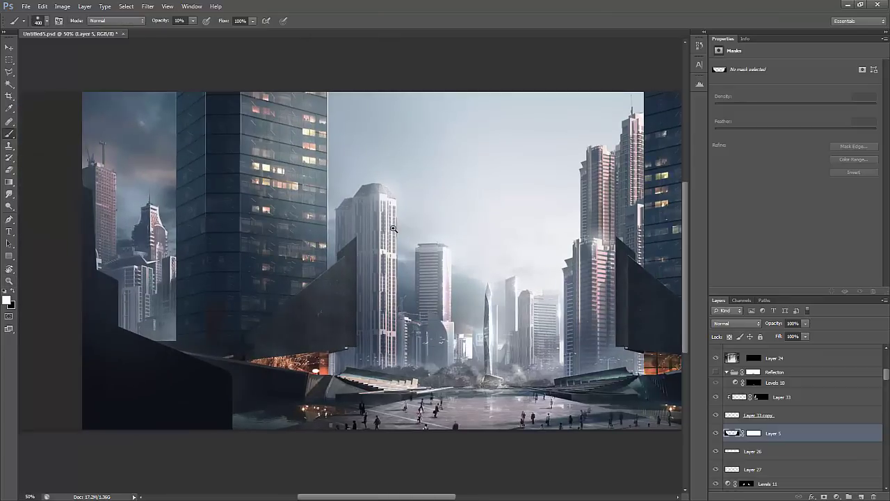
Paint small black spires along the left foreground silhouette on Layer 5 with a 10 px hard brush at 100% opacity
{"action": "key", "text": "b"}
{"action": "key", "text": "F5"}
{"action": "key", "text": "Down"}
{"action": "key", "text": "period"}
{"action": "key", "text": "period"}
{"action": "key", "text": "period"}
{"action": "key", "text": "period"}
{"action": "key", "text": "period"}
{"action": "key", "text": "period"}
{"action": "key", "text": "period"}
{"action": "key", "text": "period"}
{"action": "key", "text": "period"}
{"action": "key", "text": "period"}
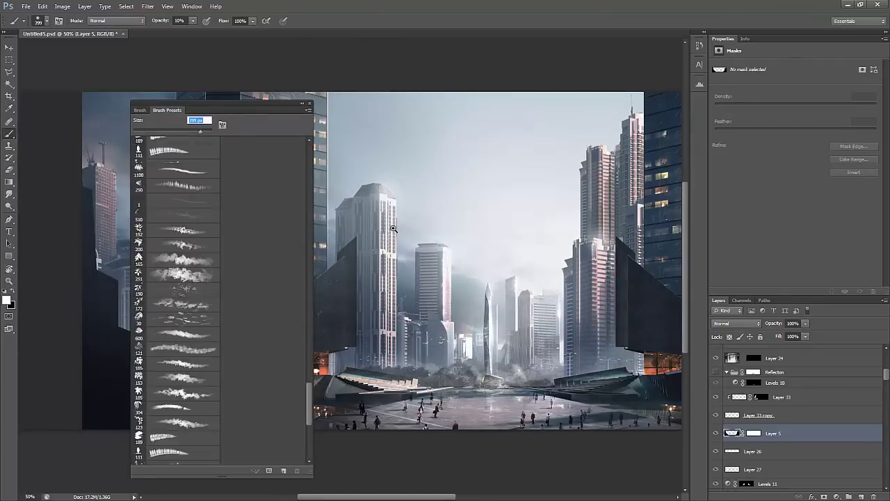
{"action": "key", "text": "F5"}
{"action": "key", "text": "F5"}
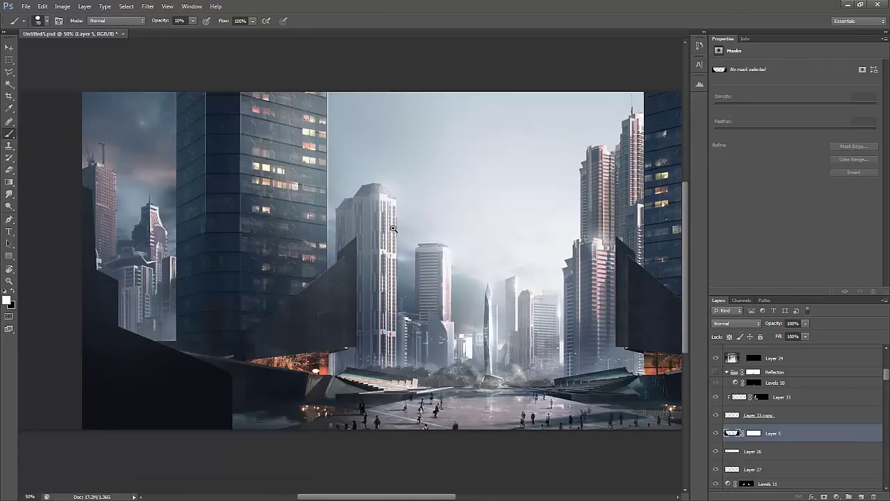
{"action": "key", "text": "x"}
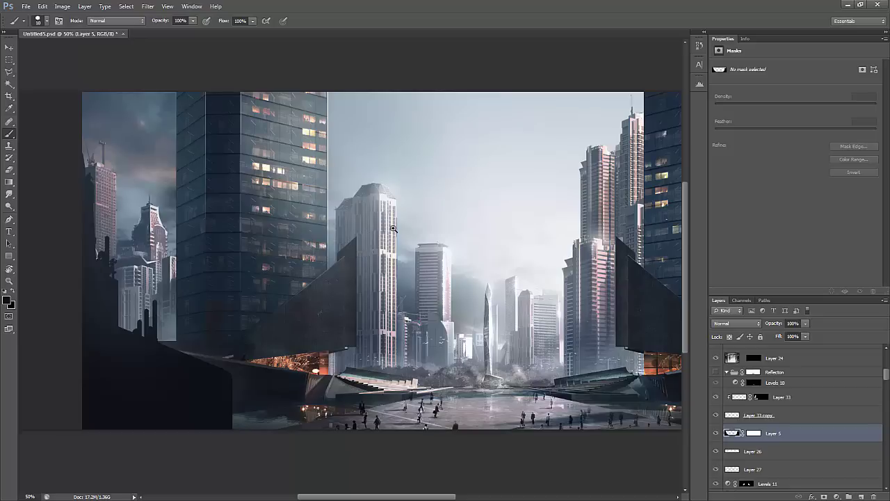
{"action": "left_click", "coordinate": [393, 228], "text": "alt"}
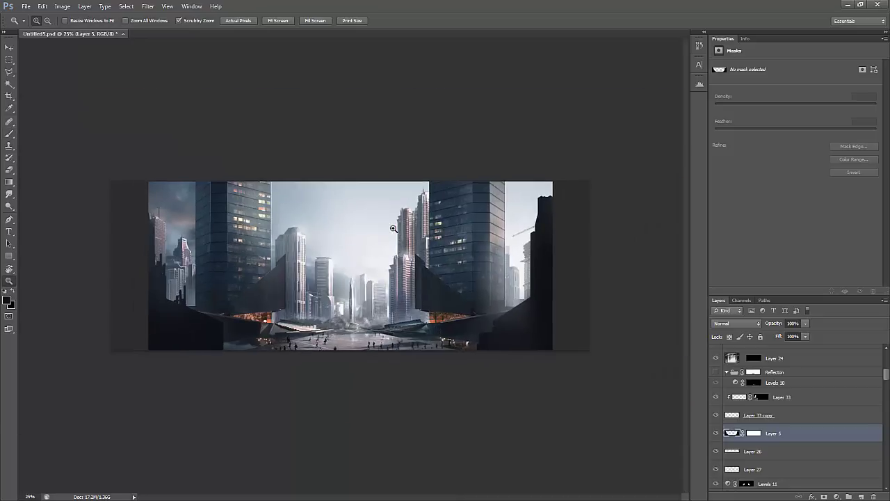
{"action": "left_click", "coordinate": [393, 229]}
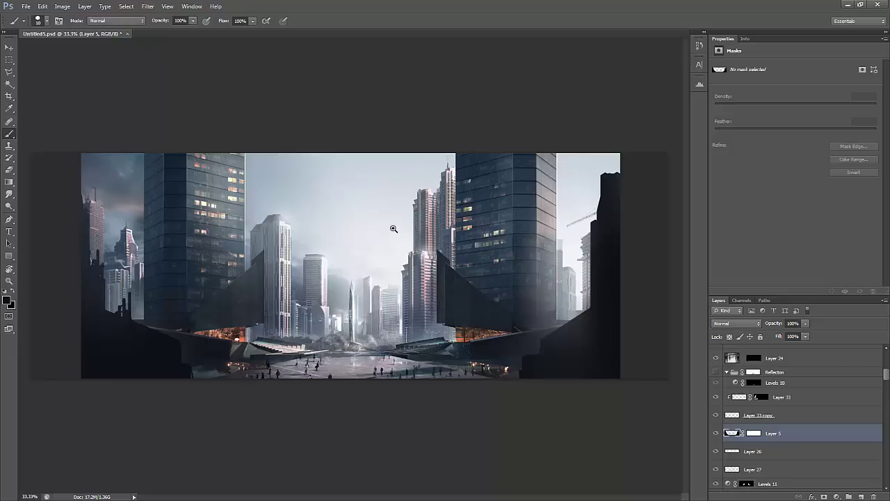
Try a 15 px Tilt-Shift blur on Layer 5, spreading its blur transitions beyond the painting's upper and lower edges
{"action": "key", "text": "alt+t"}
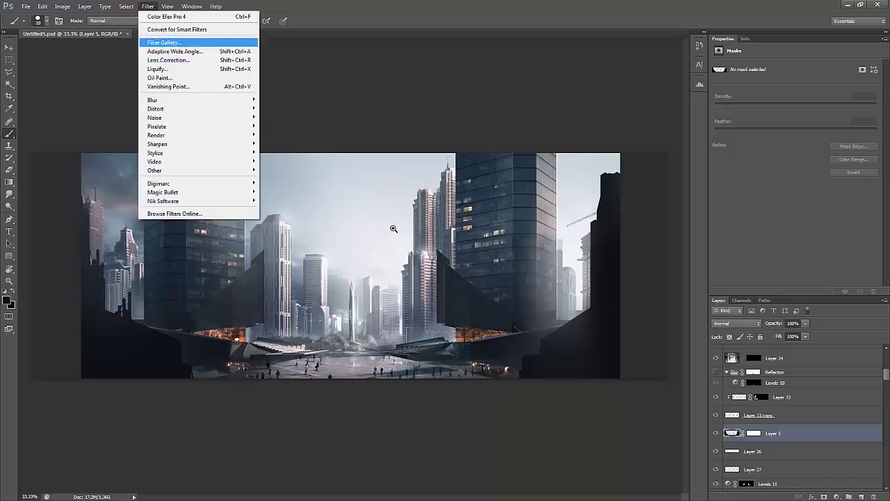
{"action": "key", "text": "b"}
{"action": "key", "text": "g"}
{"action": "key", "text": "Up"}
{"action": "key", "text": "Up"}
{"action": "key", "text": "Up"}
{"action": "key", "text": "Up"}
{"action": "key", "text": "Up"}
{"action": "key", "text": "Return"}
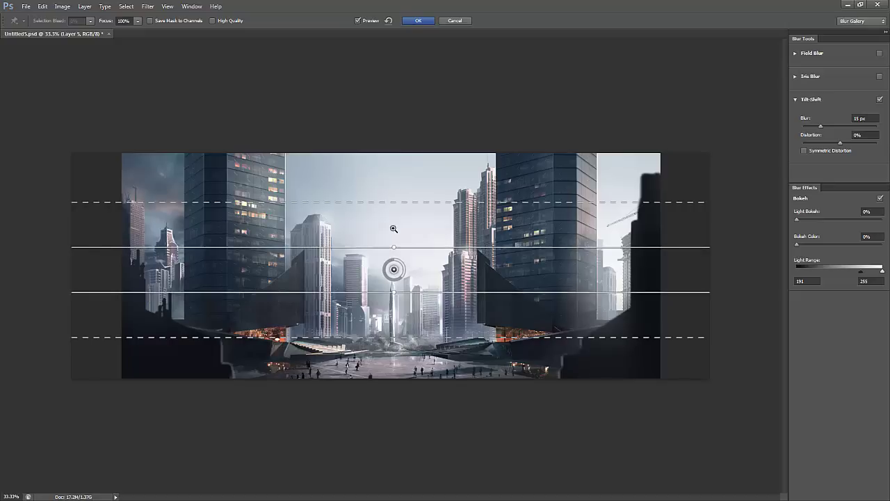
{"action": "left_click_drag", "start_coordinate": [394, 247], "coordinate": [394, 160]}
{"action": "left_click_drag", "start_coordinate": [393, 292], "coordinate": [394, 269]}
{"action": "left_click_drag", "start_coordinate": [393, 315], "coordinate": [394, 391]}
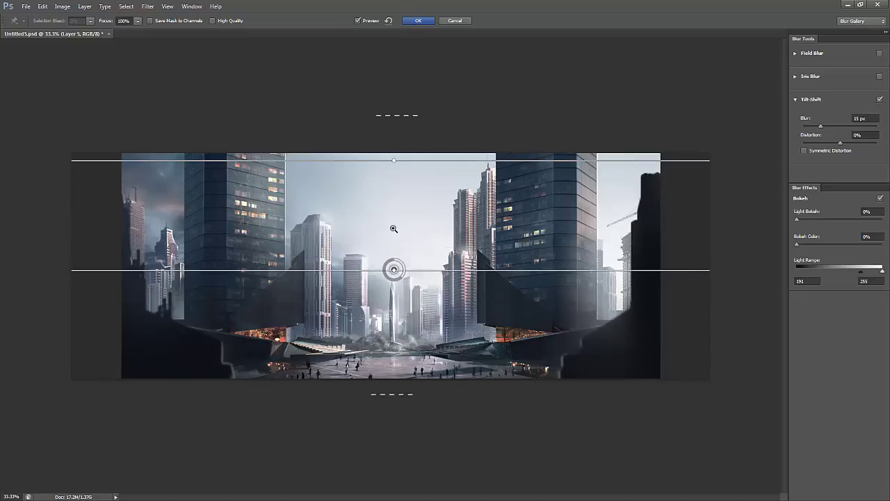
{"action": "left_click_drag", "start_coordinate": [404, 269], "coordinate": [393, 259]}
{"action": "key", "text": "Return"}
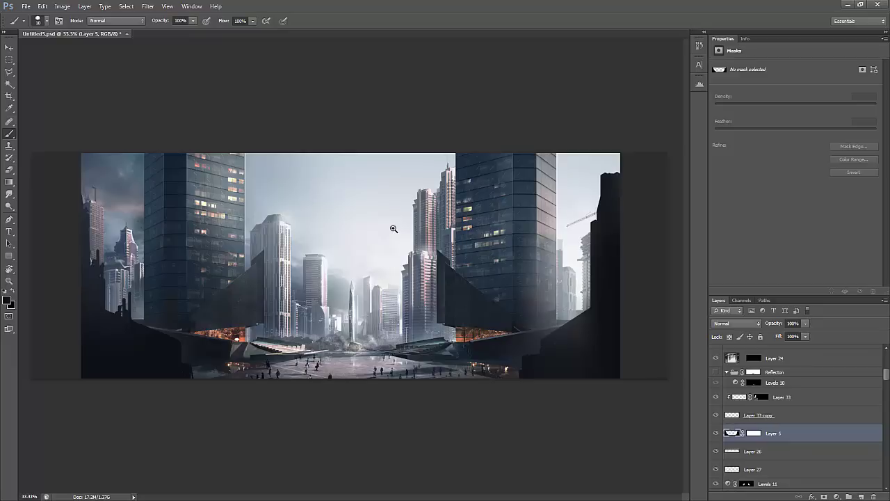
Select the outline of Layer 5's foreground structures and fill it with white on a new layer
{"action": "key", "text": "ctrl+shift+d"}
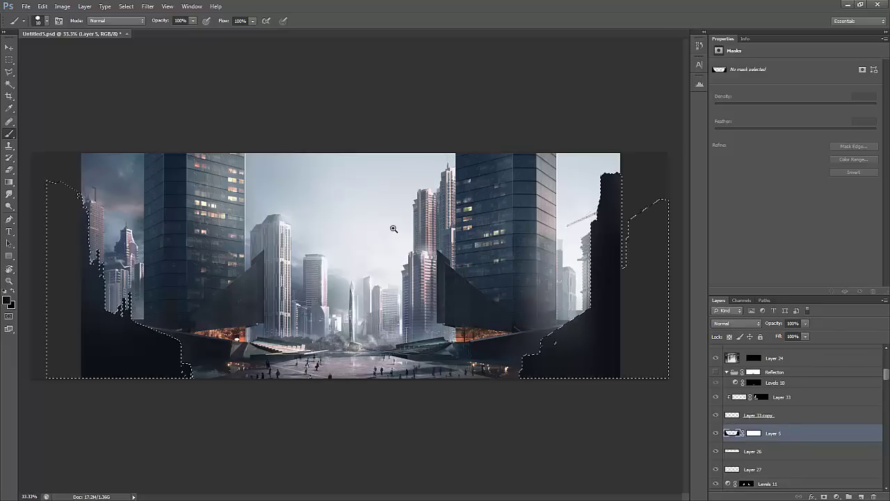
{"action": "key", "text": "ctrl+shift+alt+n"}
{"action": "key", "text": "m"}
{"action": "key", "text": "alt+BackSpace"}
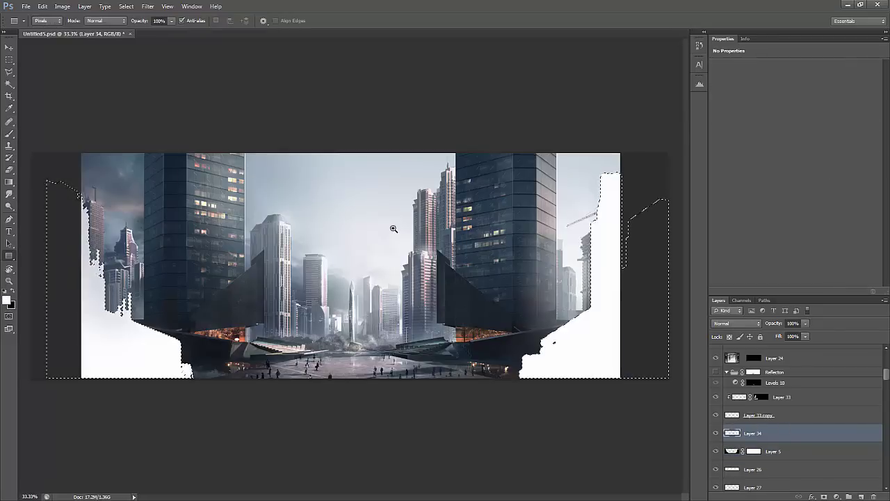
Deselect, move the white Layer 34 beneath Layer 5 and nudge it sideways to leave a thin bright rim
{"action": "key", "text": "ctrl+d"}
{"action": "key", "text": "ctrl+bracketleft"}
{"action": "key", "text": "v"}
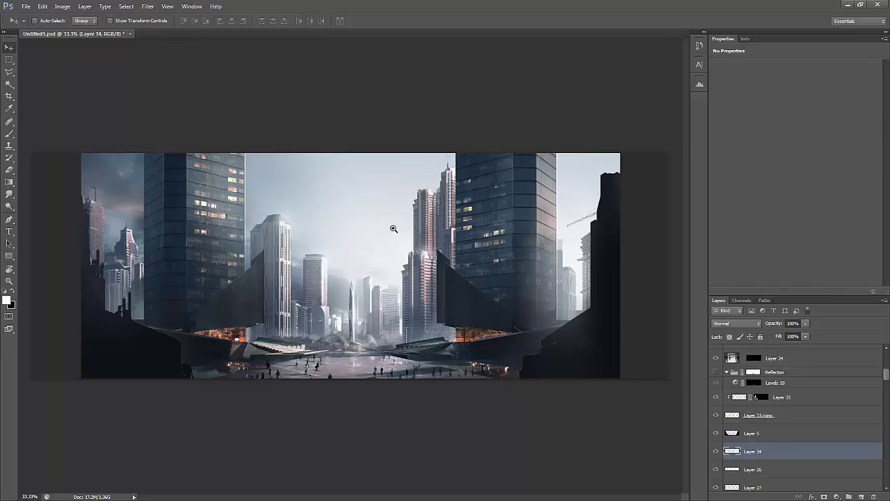
{"action": "key", "text": "Left"}
{"action": "key", "text": "Left"}
{"action": "key", "text": "e"}
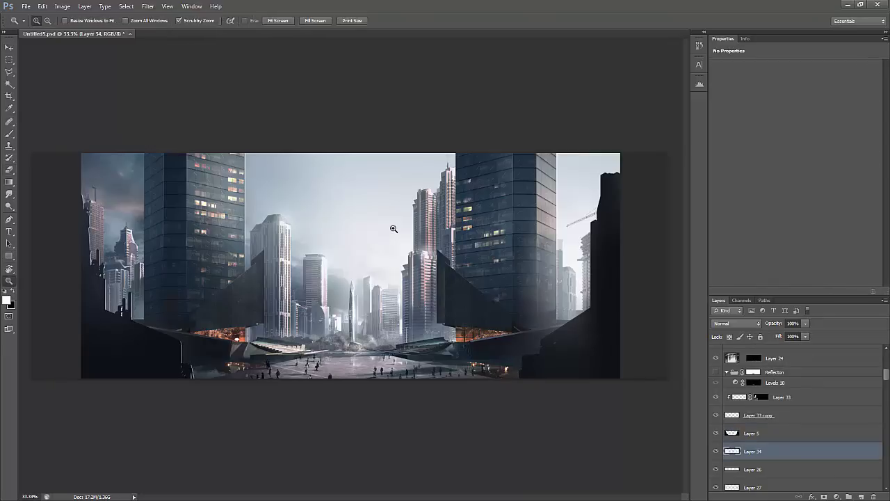
Outline the lower-left foreground block with the Polygonal Lasso and adjust its tones on Layer 5 with Levels
{"action": "left_click", "coordinate": [393, 228], "text": "ctrl"}
{"action": "key", "text": "l"}
{"action": "left_click", "coordinate": [324, 318]}
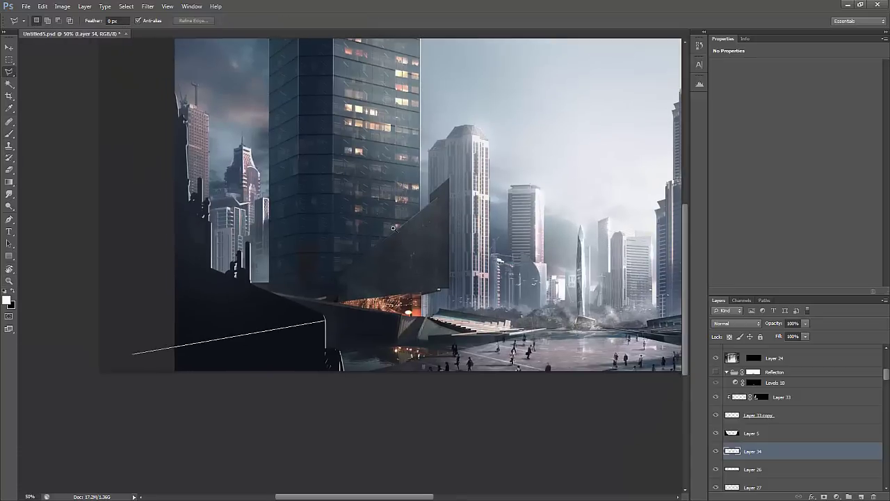
{"action": "left_click", "coordinate": [76, 276]}
{"action": "left_click", "coordinate": [61, 340]}
{"action": "left_click", "coordinate": [238, 427]}
{"action": "left_click", "coordinate": [394, 393]}
{"action": "left_click", "coordinate": [391, 352]}
{"action": "left_click", "coordinate": [324, 319]}
{"action": "key", "text": "alt+bracketright"}
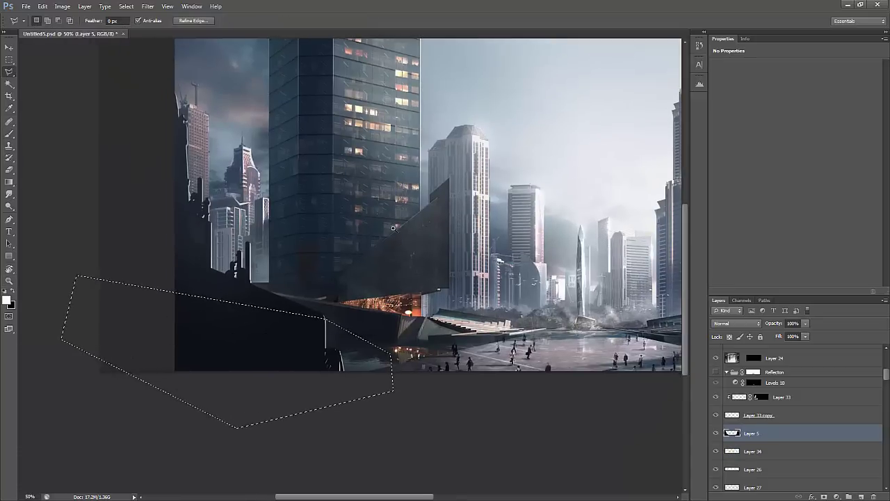
{"action": "key", "text": "ctrl+l"}
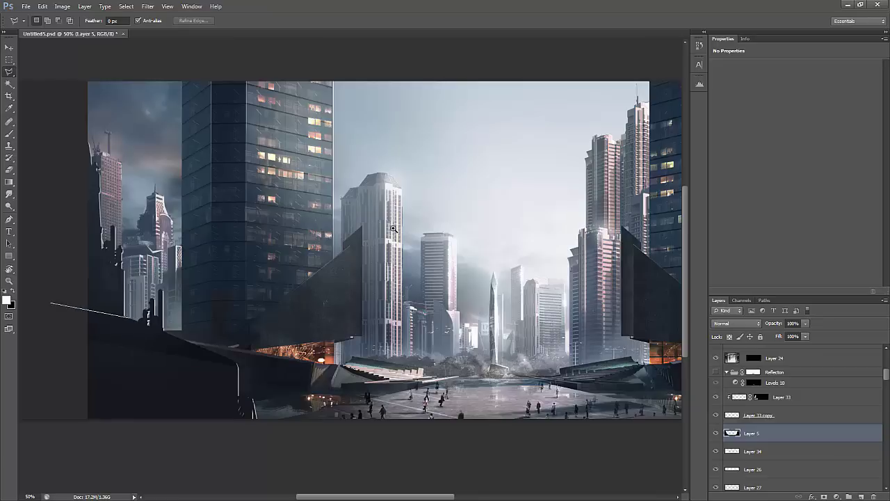
Outline the two upper sections of the left foreground structure and adjust their tones on Layer 5 with Levels
{"action": "left_click", "coordinate": [63, 303]}
{"action": "left_click", "coordinate": [68, 244]}
{"action": "left_click", "coordinate": [135, 275]}
{"action": "left_click", "coordinate": [125, 316]}
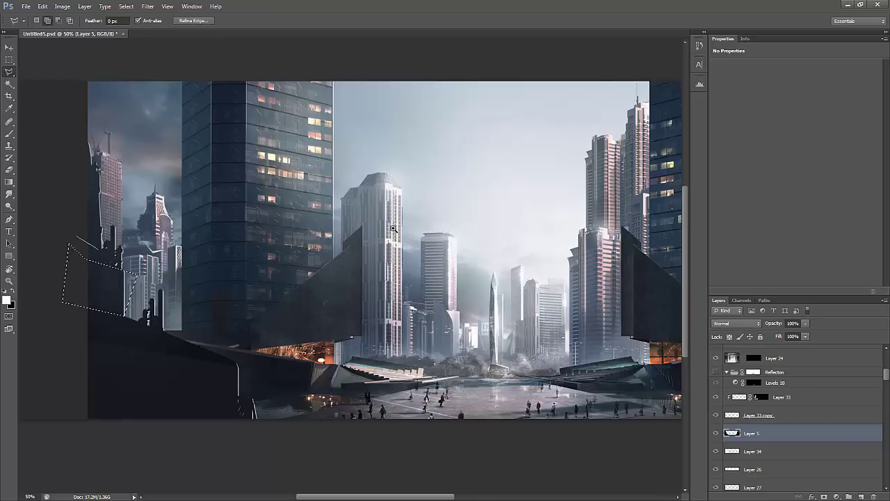
{"action": "left_click", "coordinate": [99, 247], "text": "shift"}
{"action": "left_click", "coordinate": [72, 229]}
{"action": "left_click", "coordinate": [68, 148]}
{"action": "left_click", "coordinate": [111, 98]}
{"action": "left_click", "coordinate": [128, 148]}
{"action": "left_click", "coordinate": [104, 244]}
{"action": "left_click", "coordinate": [99, 247]}
{"action": "key", "text": "ctrl+l"}
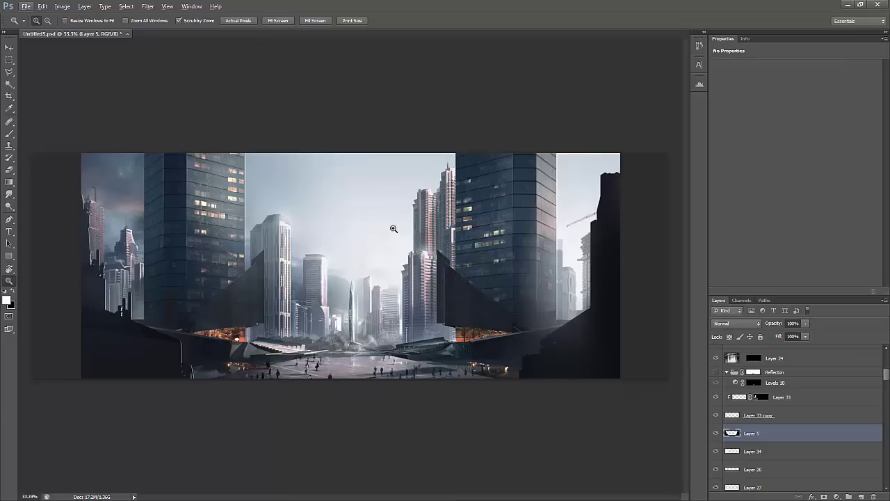
Outline sections of the right foreground structure on Layer 5, lighten them with a Levels black output of 18, and deselect
{"action": "key", "text": "b"}
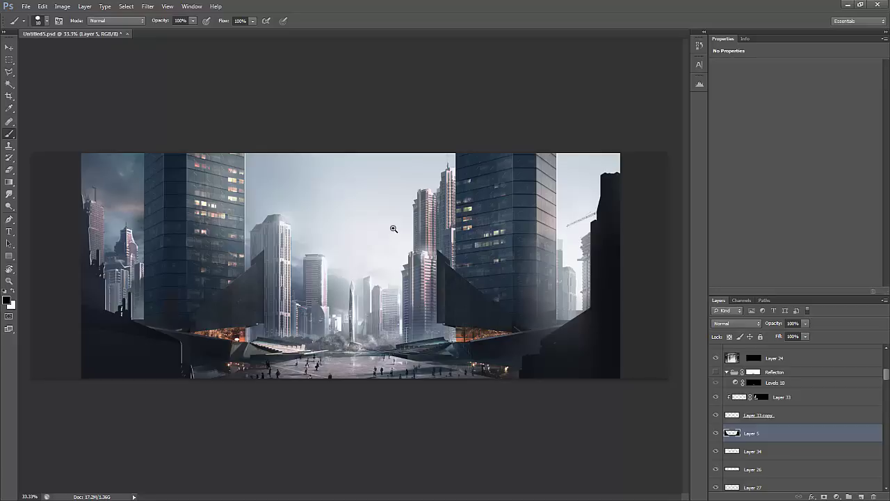
{"action": "key", "text": "l"}
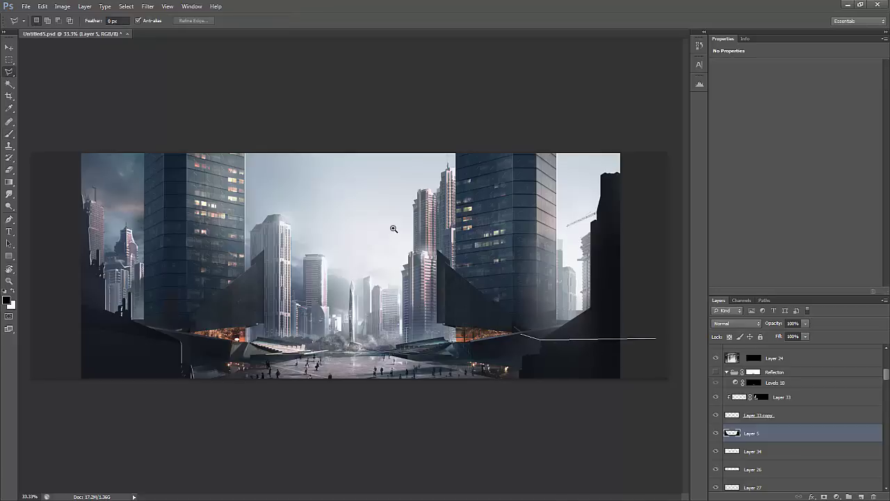
{"action": "left_click", "coordinate": [655, 339]}
{"action": "left_click", "coordinate": [653, 303]}
{"action": "left_click", "coordinate": [590, 221]}
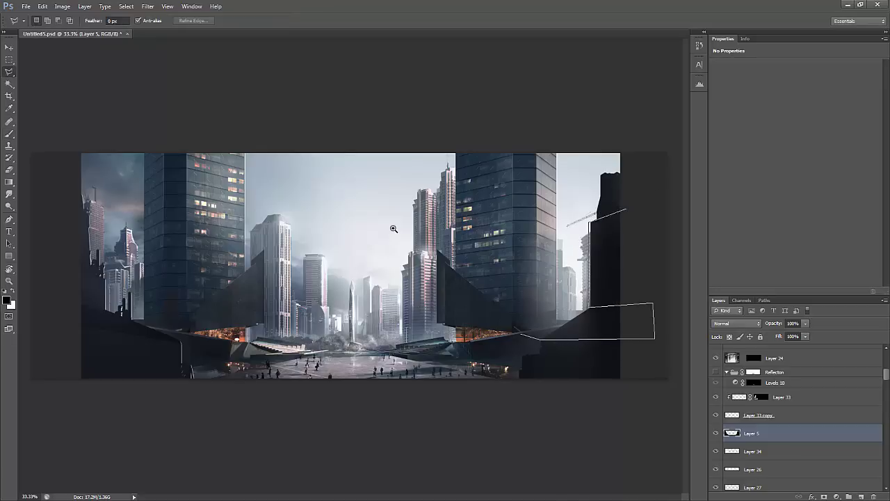
{"action": "left_click", "coordinate": [648, 165]}
{"action": "left_click", "coordinate": [678, 344]}
{"action": "left_click", "coordinate": [654, 416]}
{"action": "left_click", "coordinate": [633, 357]}
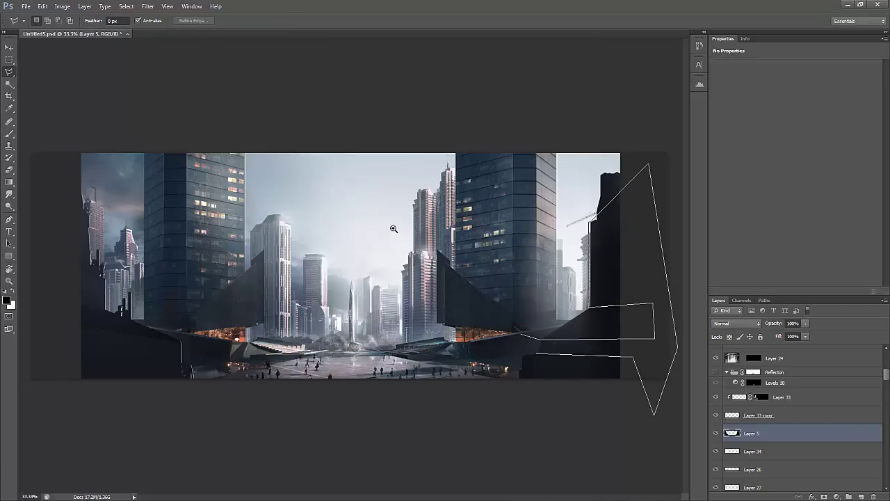
{"action": "left_click", "coordinate": [520, 336]}
{"action": "key", "text": "ctrl+l"}
{"action": "type", "text": "18"}
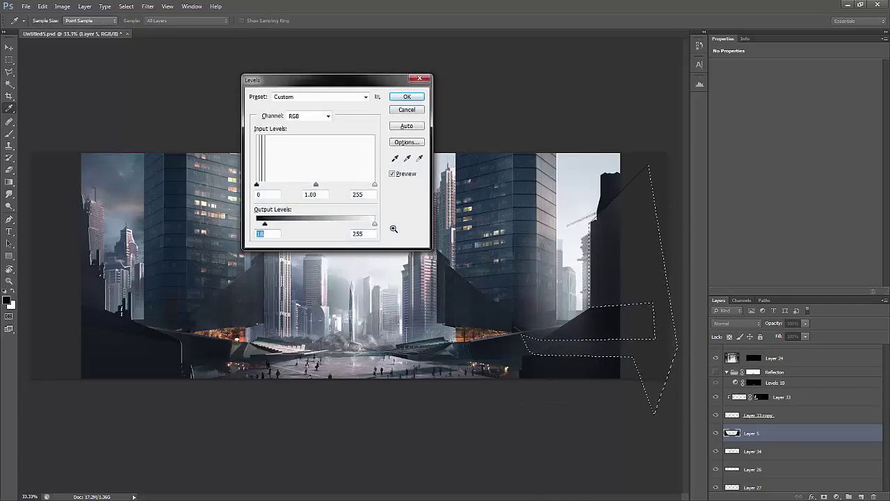
{"action": "key", "text": "Return"}
{"action": "key", "text": "ctrl+d"}
Prepare a soft white brush at 10% opacity and create a Soft Light layer clipped to Layer 5
{"action": "key", "text": "alt+bracketleft"}
{"action": "key", "text": "b"}
{"action": "key", "text": "F5"}
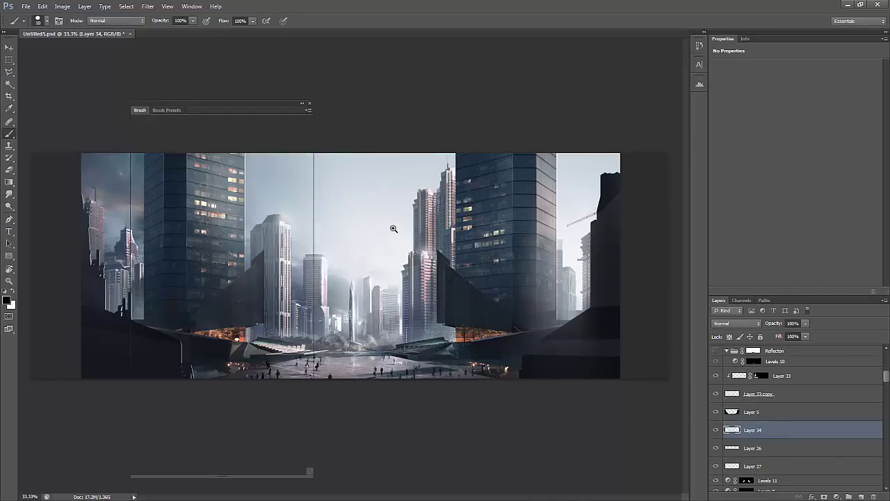
{"action": "type", "text": "177"}
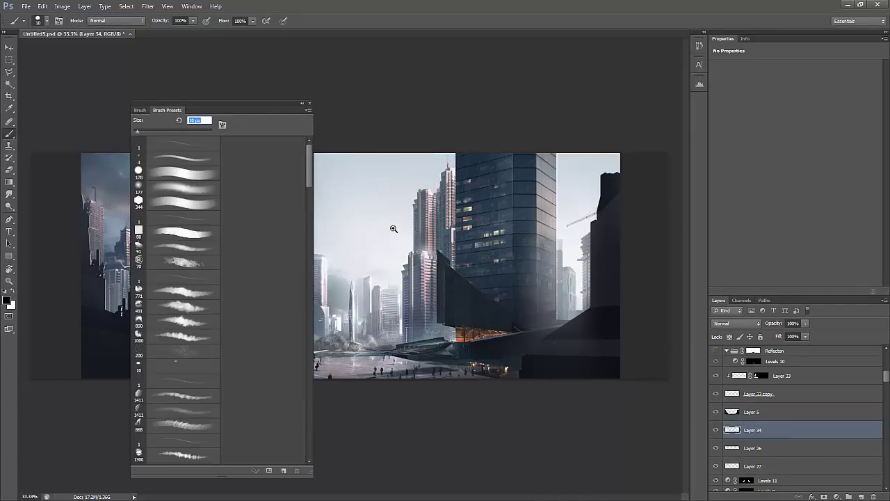
{"action": "key", "text": "F5"}
{"action": "key", "text": "F5"}
{"action": "key", "text": "x"}
{"action": "key", "text": "1"}
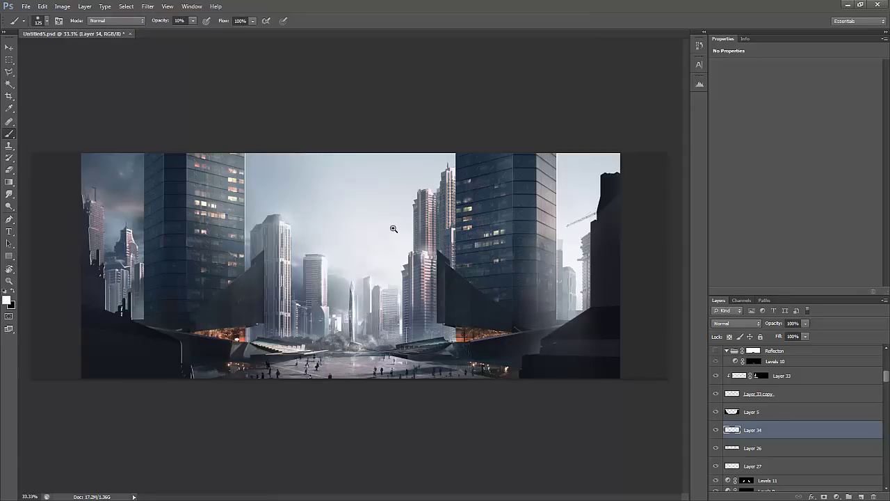
{"action": "key", "text": "alt+bracketright"}
{"action": "key", "text": "ctrl+shift+alt+n"}
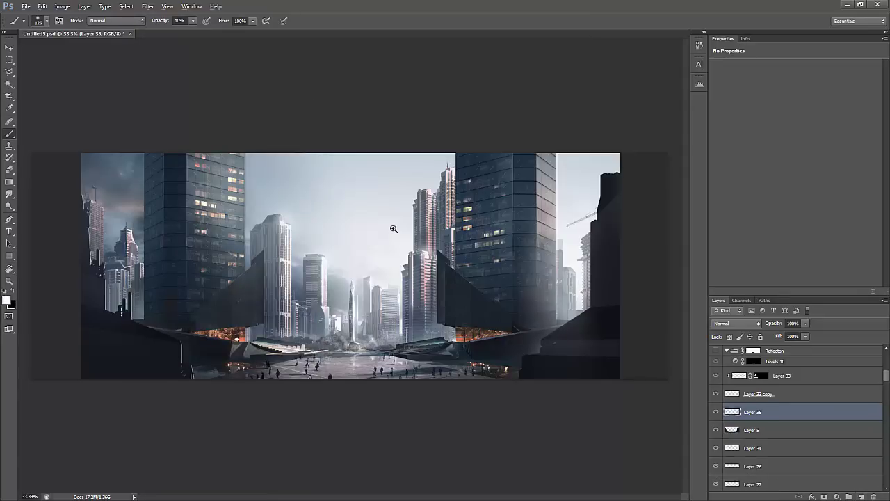
{"action": "key", "text": "ctrl+alt+g"}
{"action": "key", "text": "shift+alt+f"}
Paint soft black shading onto the foreground structures on Layer 35 at 40% brush opacity
{"action": "key", "text": "z"}
{"action": "left_click", "coordinate": [393, 228], "text": "alt"}
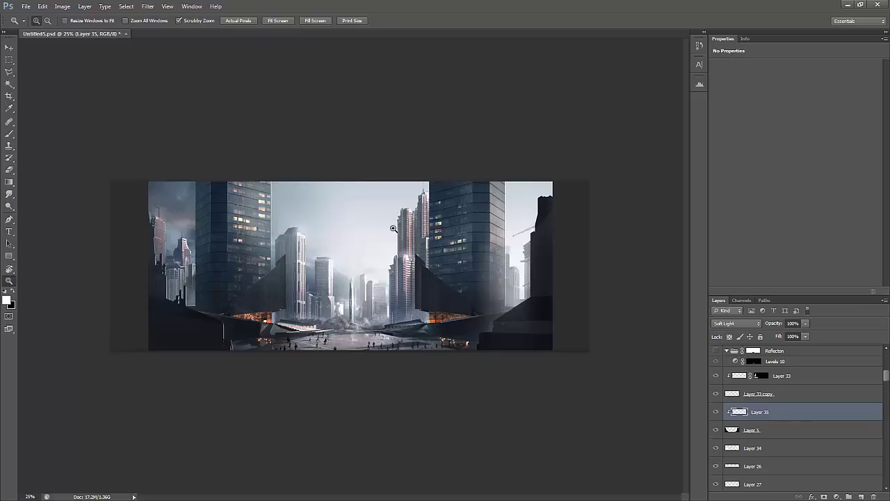
{"action": "key", "text": "b"}
{"action": "key", "text": "x"}
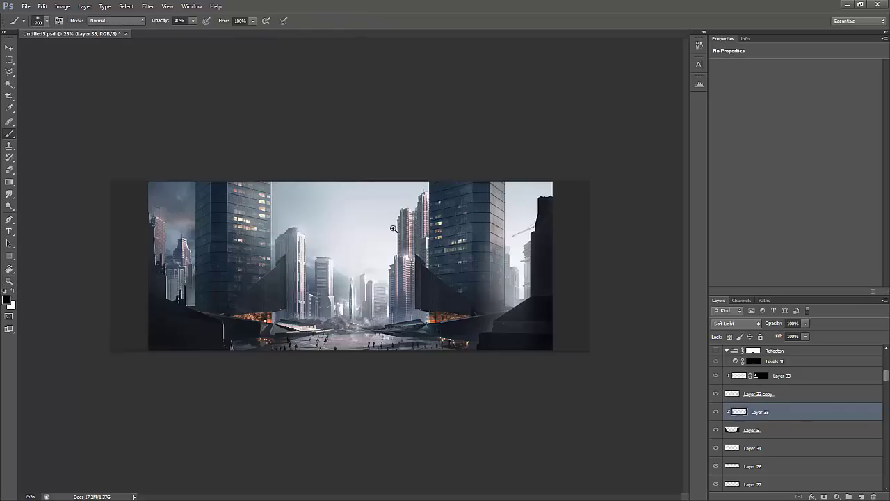
{"action": "key", "text": "z"}
{"action": "key", "text": "alt+t"}
{"action": "key", "text": "b"}
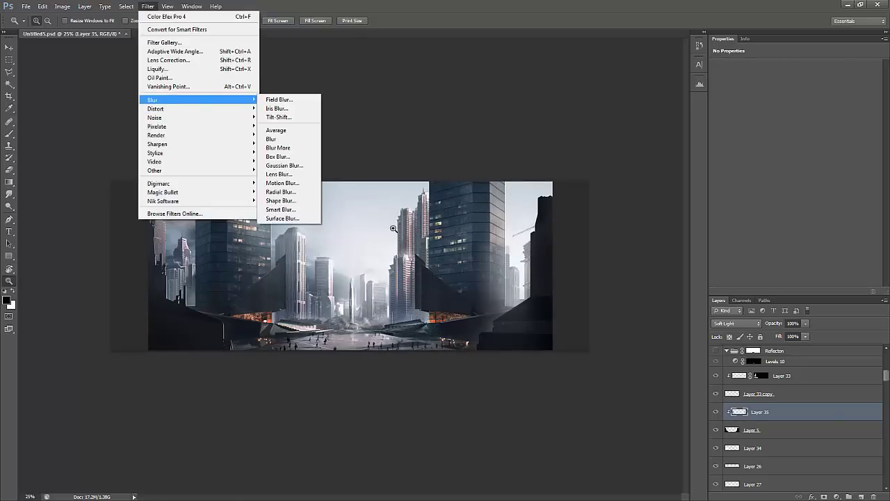
{"action": "key", "text": "Escape"}
Try a 15 px Tilt-Shift blur on the foreground structures, and merge Layer 35 and Layer 5 into Layer 34
{"action": "key", "text": "alt+bracketleft"}
{"action": "key", "text": "alt+t"}
{"action": "key", "text": "b"}
{"action": "key", "text": "t"}
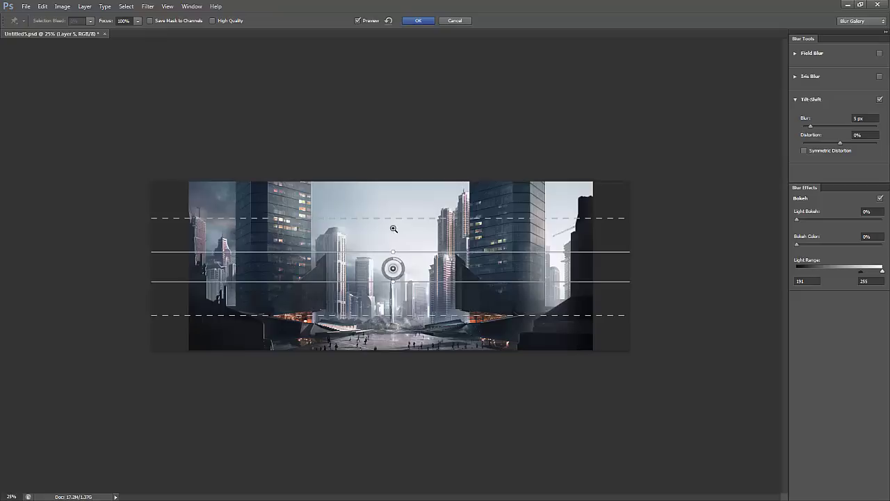
{"action": "left_click", "coordinate": [393, 228]}
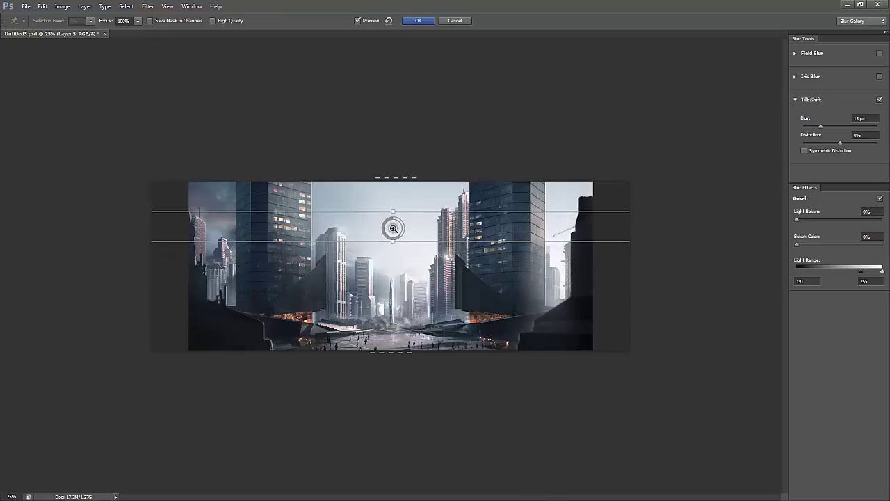
{"action": "key", "text": "Escape"}
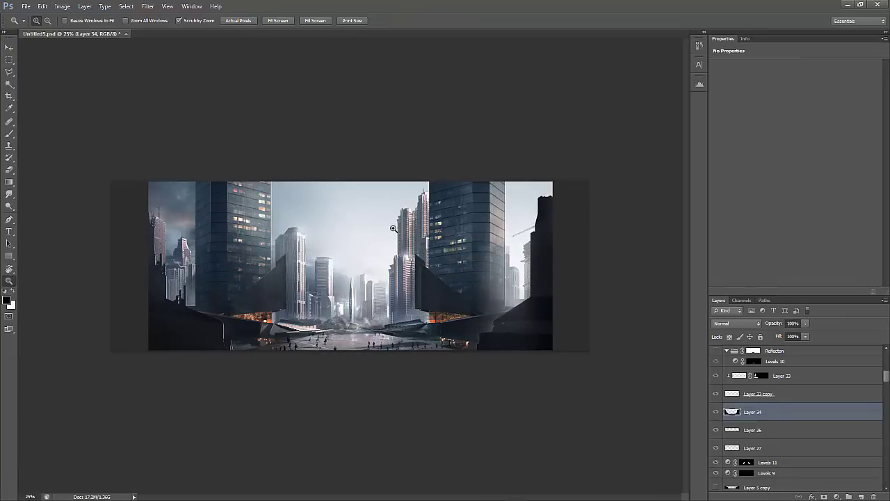
Try a 15 px Tilt-Shift blur on Layer 34 with 21% light bokeh and 27% bokeh color
{"action": "key", "text": "alt+t"}
{"action": "key", "text": "b"}
{"action": "key", "text": "Right"}
{"action": "key", "text": "Down"}
{"action": "key", "text": "Down"}
{"action": "key", "text": "Return"}
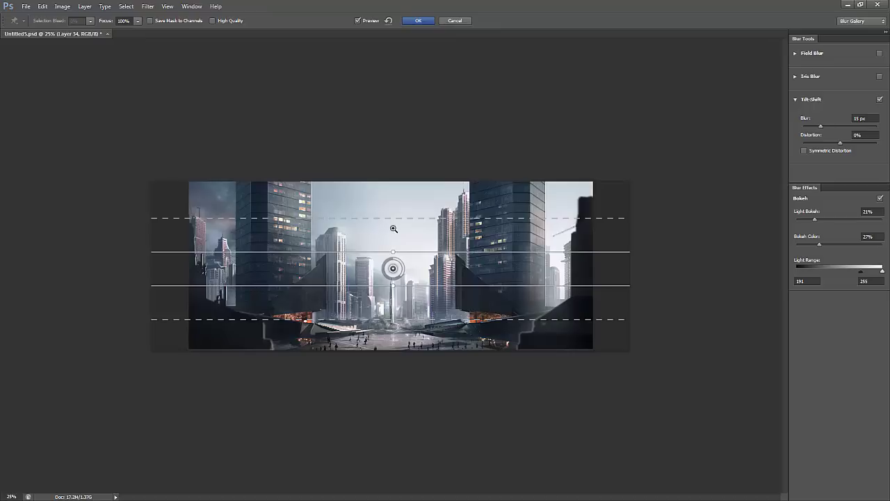
{"action": "key", "text": "Escape"}
{"action": "key", "text": "ctrl+plus"}
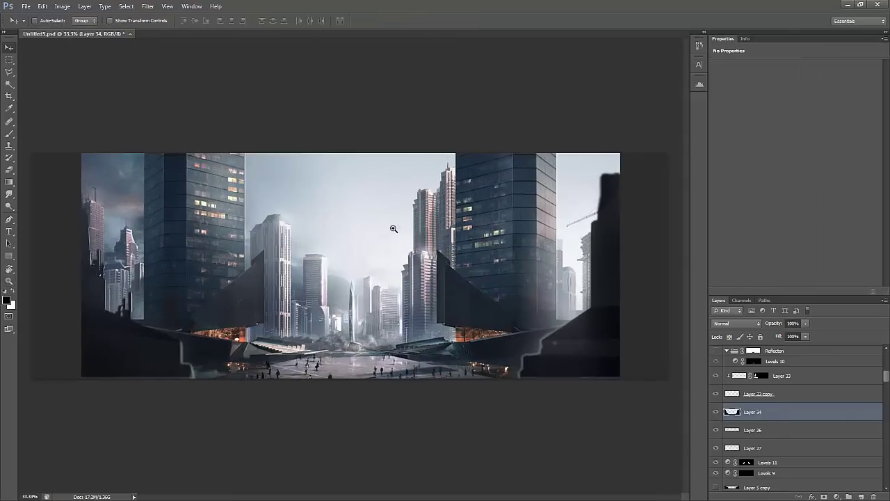
Shift the foreground structures on Layer 34 down about 90 px and nudge them slightly back up
{"action": "key", "text": "shift+Down"}
{"action": "key", "text": "shift+Down"}
{"action": "key", "text": "shift+Down"}
{"action": "key", "text": "shift+Down"}
{"action": "key", "text": "shift+Down"}
{"action": "key", "text": "shift+Down"}
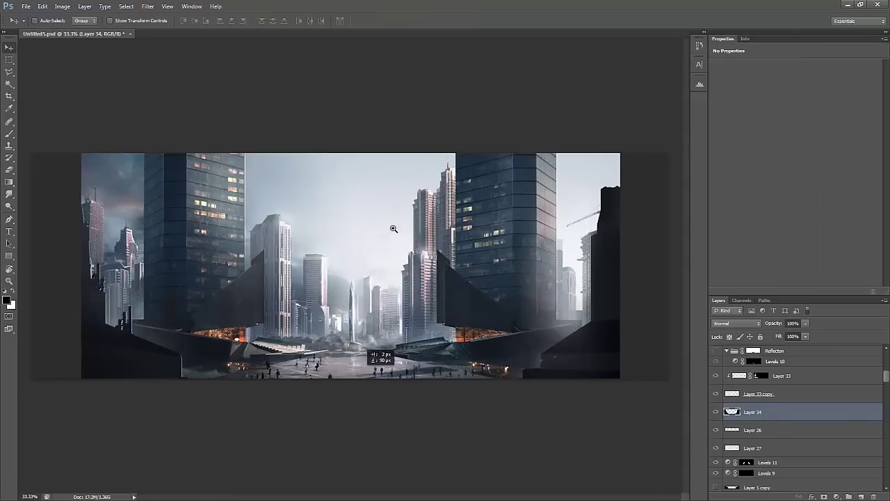
{"action": "key", "text": "shift+Up"}
{"action": "key", "text": "shift+Up"}
{"action": "key", "text": "shift+Up"}
{"action": "key", "text": "shift+Up"}
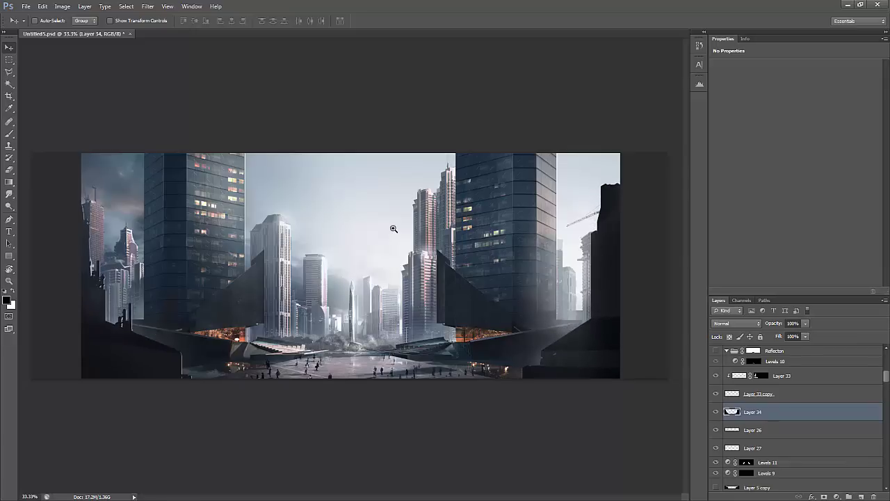
Try a heavy blur on the foreground structures of Layer 34 and undo it
{"action": "key", "text": "alt+t"}
{"action": "key", "text": "Down"}
{"action": "key", "text": "Right"}
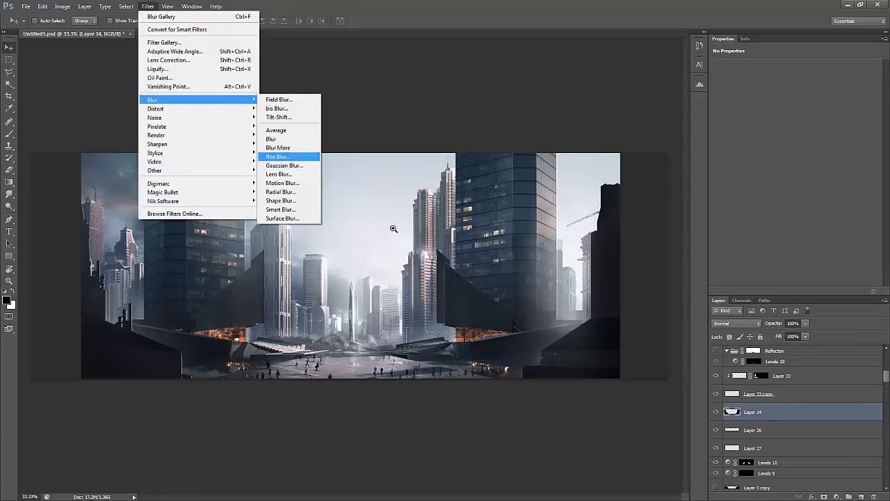
{"action": "key", "text": "Escape"}
{"action": "key", "text": "Escape"}
{"action": "key", "text": "h"}
{"action": "key", "text": "v"}
{"action": "key", "text": "alt+t"}
{"action": "key", "text": "Down"}
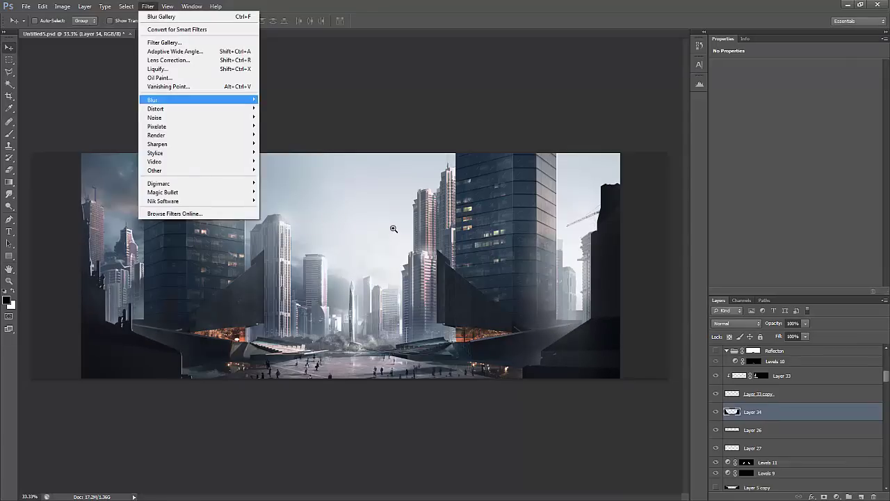
{"action": "key", "text": "Right"}
{"action": "key", "text": "Up"}
{"action": "key", "text": "Escape"}
{"action": "key", "text": "Escape"}
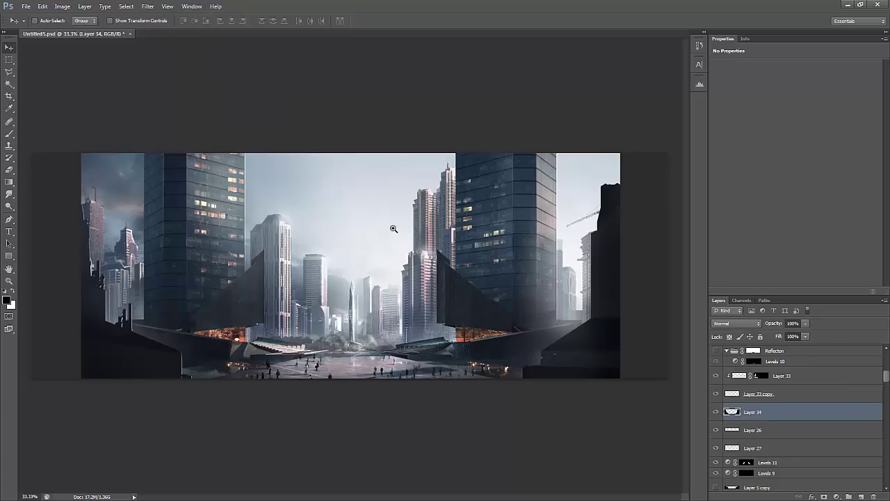
{"action": "key", "text": "ctrl+f"}
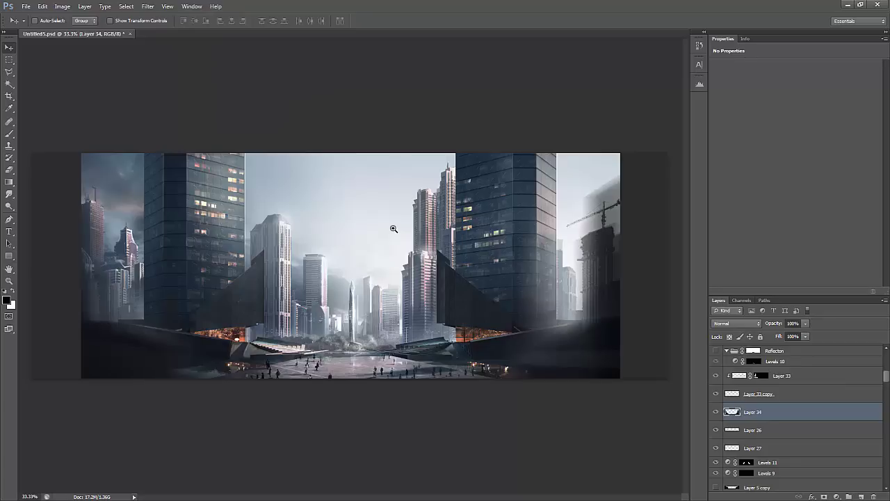
{"action": "key", "text": "ctrl+z"}
Try another blur variant on the Layer 34 foreground structures and undo it
{"action": "key", "text": "alt+t"}
{"action": "key", "text": "Down"}
{"action": "key", "text": "Right"}
{"action": "key", "text": "Up"}
{"action": "key", "text": "Up"}
{"action": "key", "text": "Up"}
{"action": "key", "text": "Up"}
{"action": "key", "text": "Up"}
{"action": "key", "text": "Escape"}
{"action": "key", "text": "Escape"}
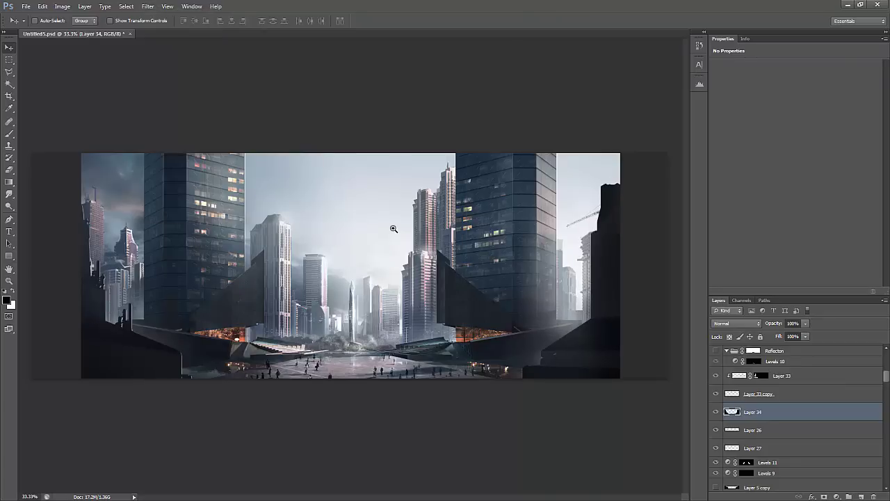
{"action": "key", "text": "ctrl+f"}
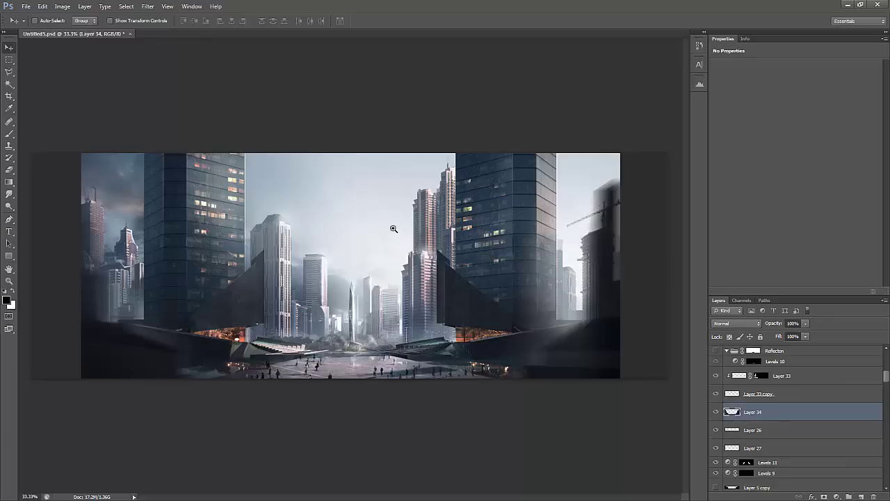
{"action": "key", "text": "ctrl+z"}
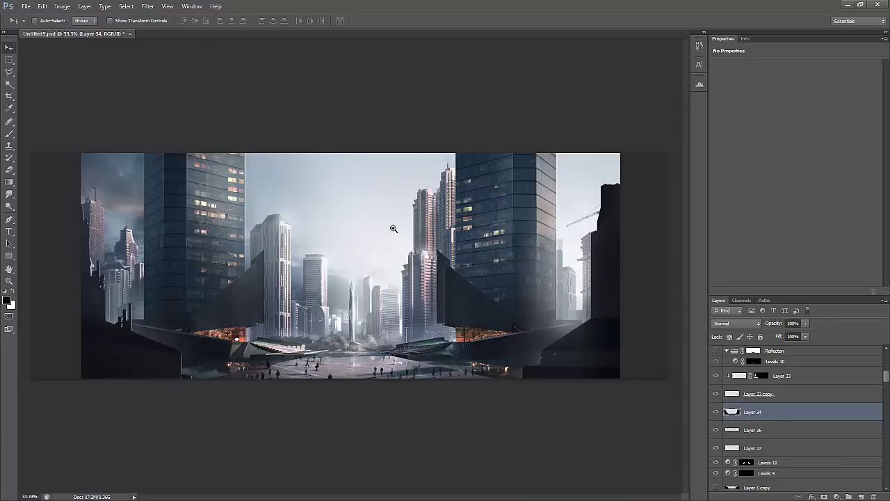
Apply a subtle blur that softens the edges of the foreground structures on Layer 34
{"action": "key", "text": "alt+t"}
{"action": "key", "text": "Escape"}
{"action": "key", "text": "Escape"}
{"action": "key", "text": "ctrl+f"}
{"action": "key", "text": "z"}
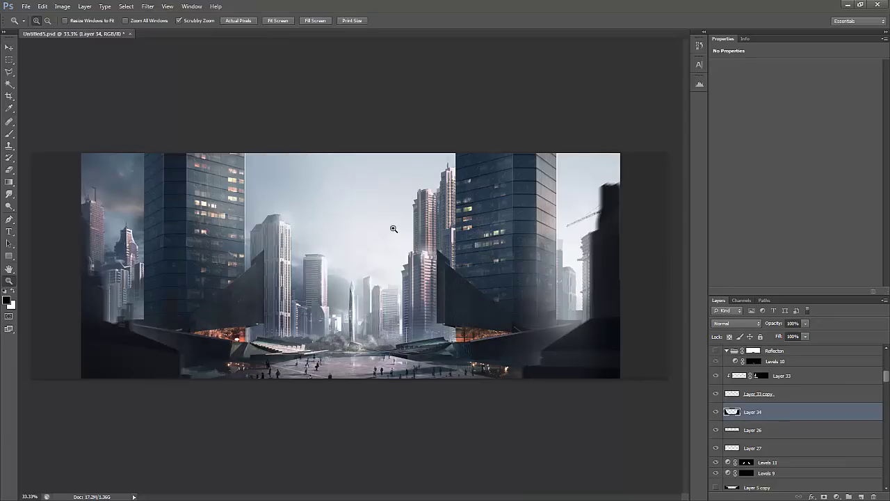
Darken Layer 34 by reapplying the last Levels settings with a midtone value of 0.56
{"action": "left_click", "coordinate": [393, 228], "text": "alt"}
{"action": "key", "text": "ctrl+alt+l"}
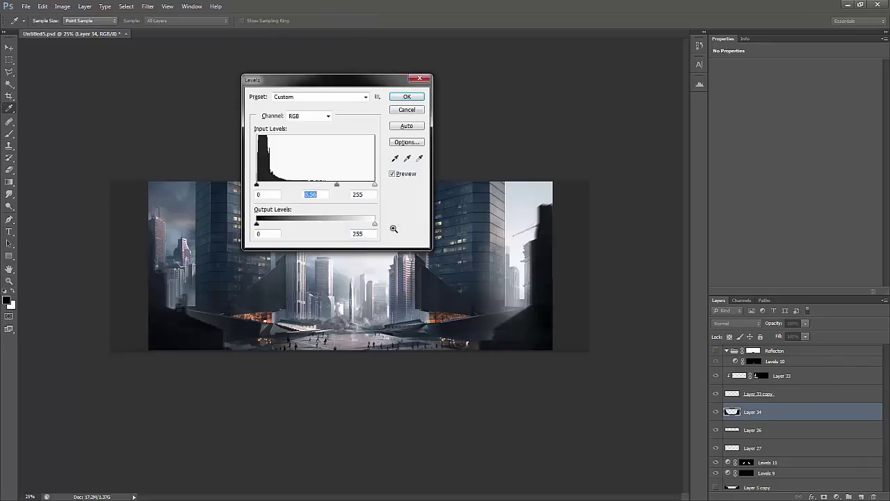
{"action": "key", "text": "Return"}
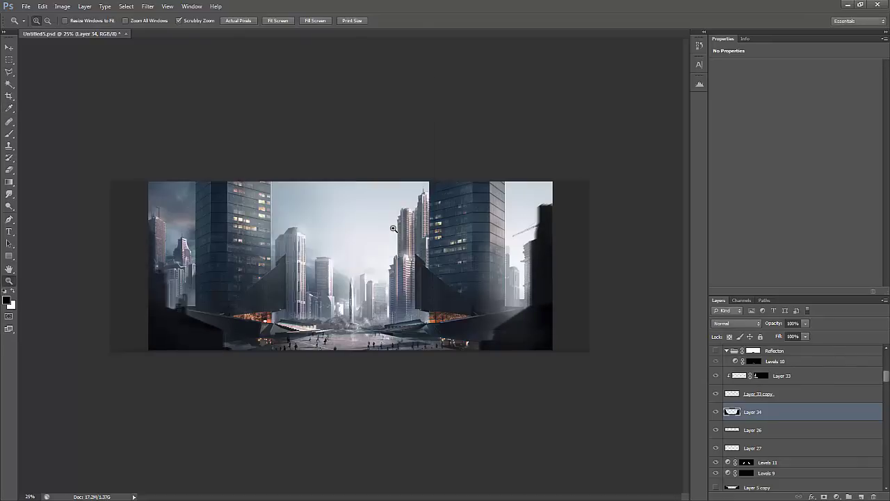
Paint thin white light lines on the right tower's facade on Layer 21 at 100% brush opacity, using a 30% eraser for softening
{"action": "key", "text": "ctrl+plus"}
{"action": "key", "text": "ctrl+plus"}
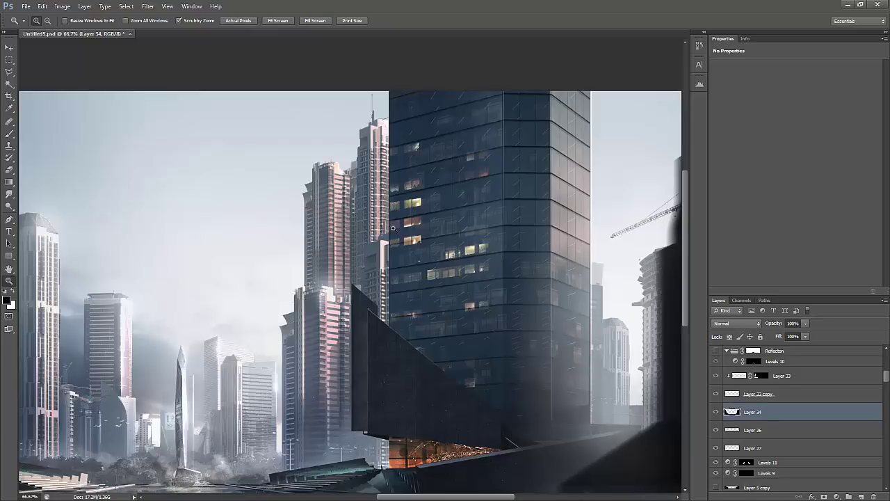
{"action": "key", "text": "alt+bracketright"}
{"action": "key", "text": "alt+bracketright"}
{"action": "key", "text": "alt+bracketright"}
{"action": "key", "text": "alt+bracketright"}
{"action": "key", "text": "alt+bracketright"}
{"action": "key", "text": "alt+bracketright"}
{"action": "key", "text": "b"}
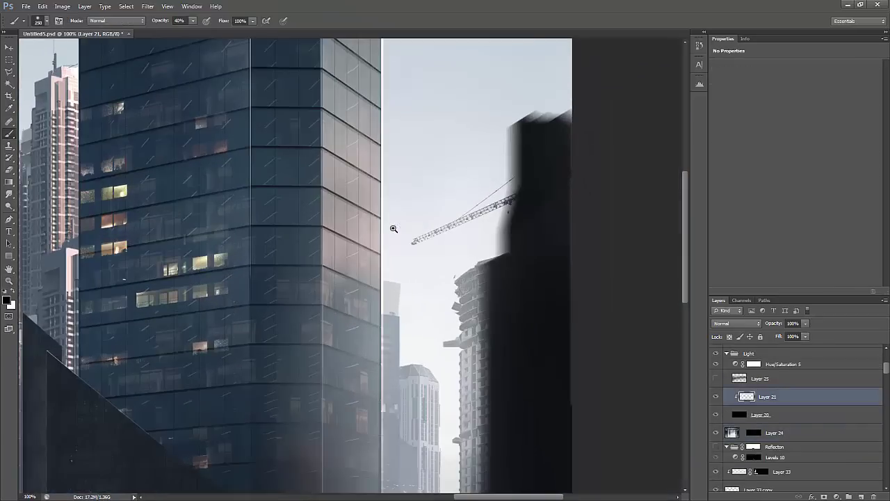
{"action": "key", "text": "x"}
{"action": "scroll", "coordinate": [393, 229], "scroll_direction": "up", "scroll_amount": 2}
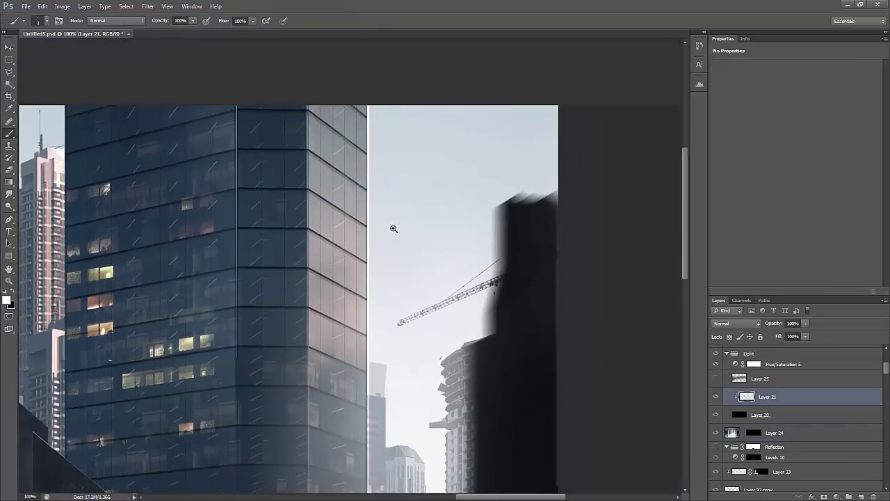
{"action": "scroll", "coordinate": [393, 228], "scroll_direction": "right", "scroll_amount": 3}
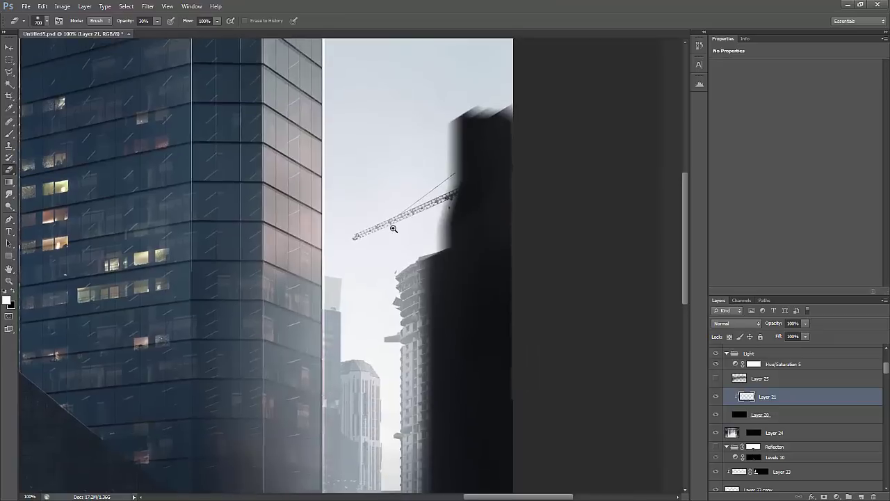
{"action": "key", "text": "b"}
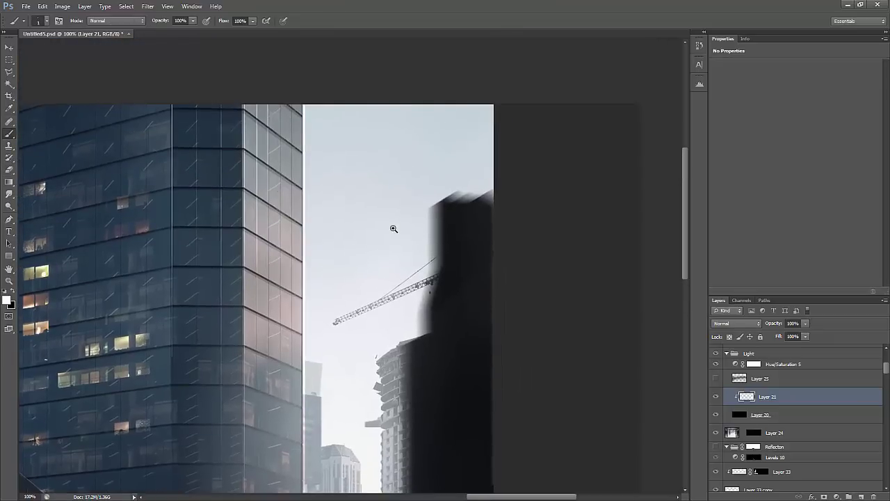
Examine the whole composition and the edges of the right tower at several magnifications
{"action": "key", "text": "z"}
{"action": "left_click", "coordinate": [393, 228], "text": "alt"}
{"action": "left_click", "coordinate": [393, 228], "text": "alt"}
{"action": "left_click", "coordinate": [393, 229], "text": "alt"}
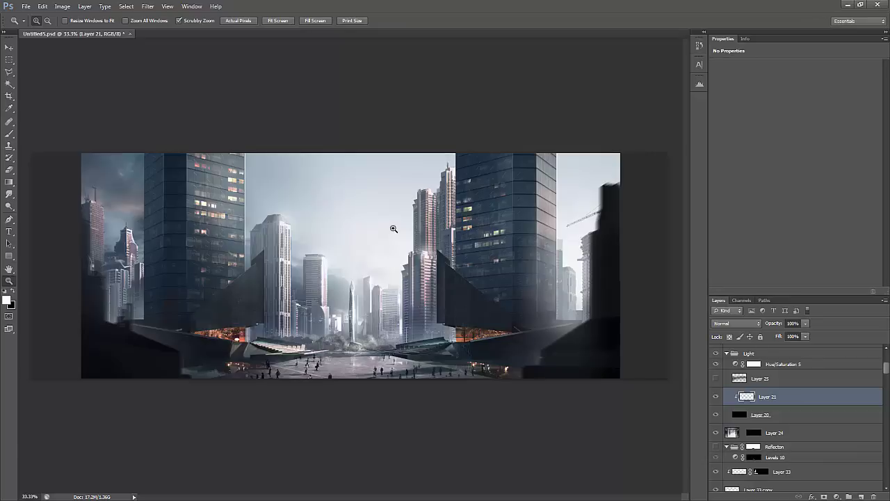
{"action": "left_click", "coordinate": [393, 228]}
{"action": "left_click", "coordinate": [393, 228]}
{"action": "left_click", "coordinate": [393, 228]}
{"action": "left_click", "coordinate": [393, 228], "text": "alt"}
{"action": "left_click", "coordinate": [392, 228], "text": "alt"}
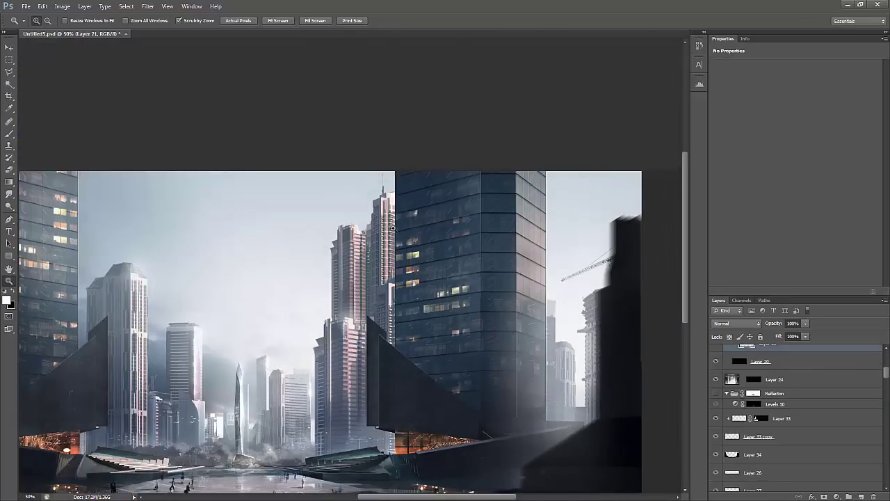
Trace the bright vertical strip beside the right tower by toggling the Render group and Layer 20, and select Layer 13's mask
{"action": "scroll", "coordinate": [797, 418], "scroll_direction": "down", "scroll_amount": 10}
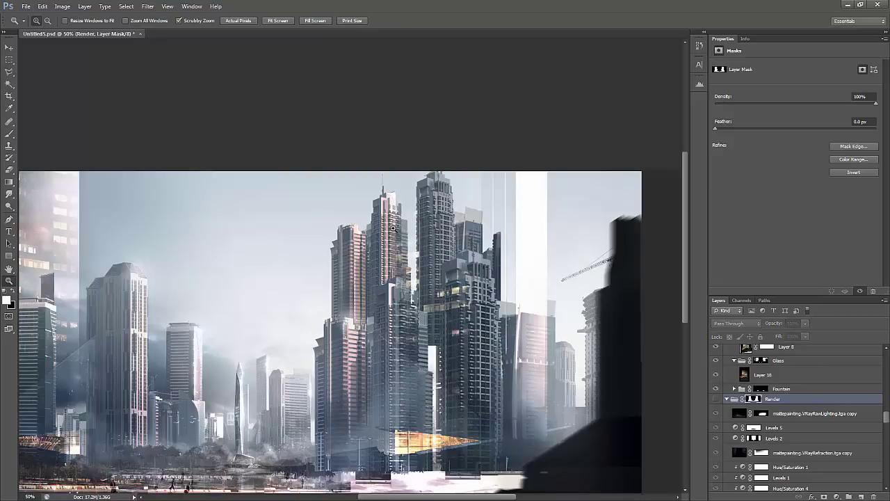
{"action": "key", "text": "v"}
{"action": "right_click", "coordinate": [544, 236]}
{"action": "left_click", "coordinate": [571, 265]}
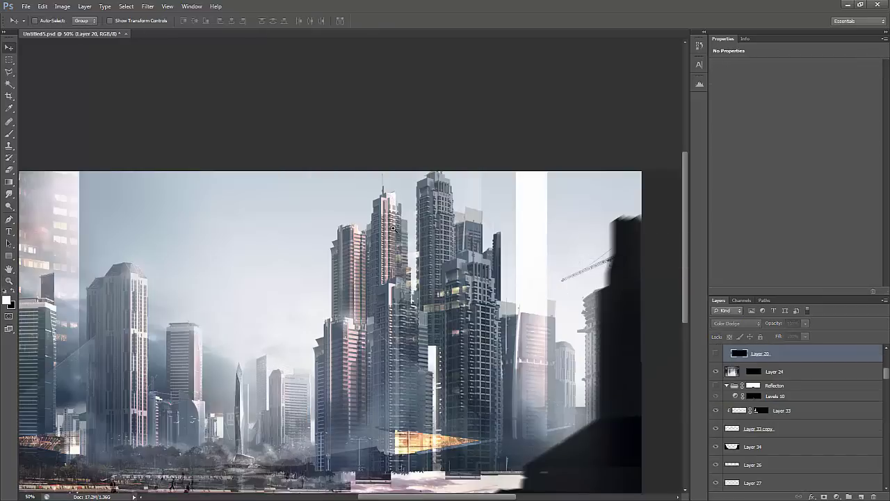
{"action": "right_click", "coordinate": [541, 263]}
{"action": "left_click", "coordinate": [571, 321]}
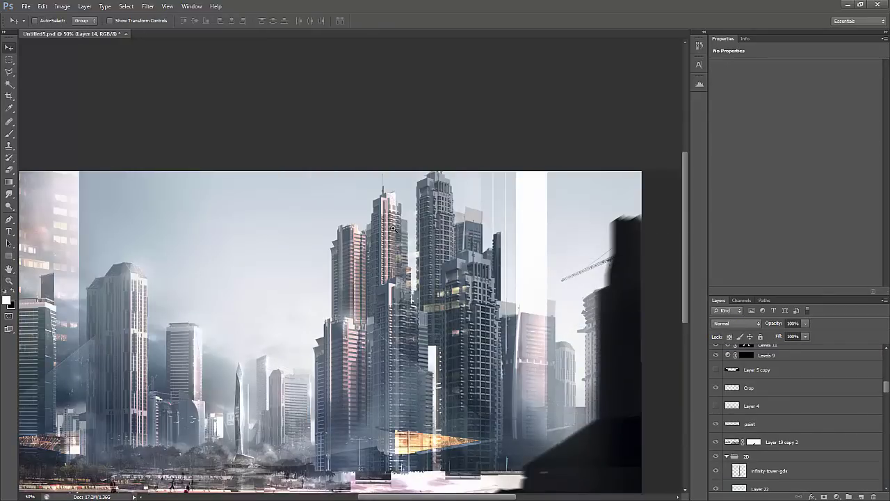
{"action": "key", "text": "alt+bracketleft"}
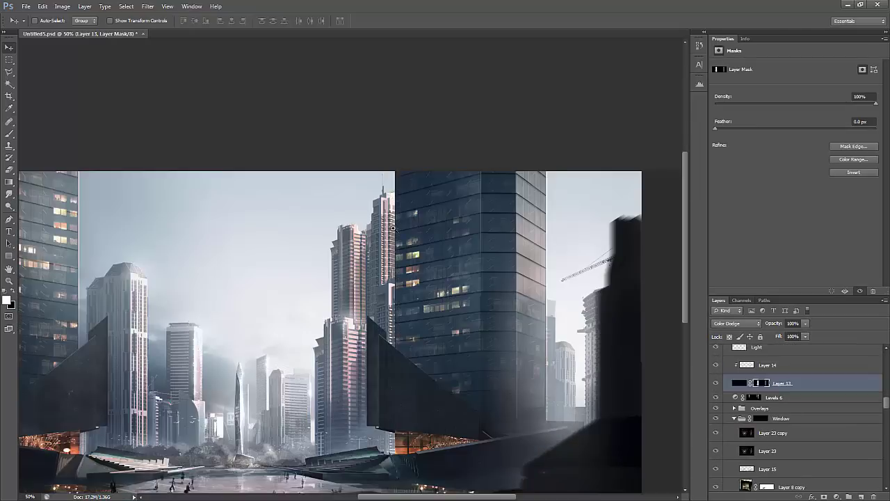
Mask out the bright strip along the right tower's outer edge on Layer 13's layer mask
{"action": "key", "text": "u"}
{"action": "left_click_drag", "start_coordinate": [545, 160], "coordinate": [568, 424]}
{"action": "key", "text": "z"}
{"action": "left_click", "coordinate": [393, 228], "text": "alt"}
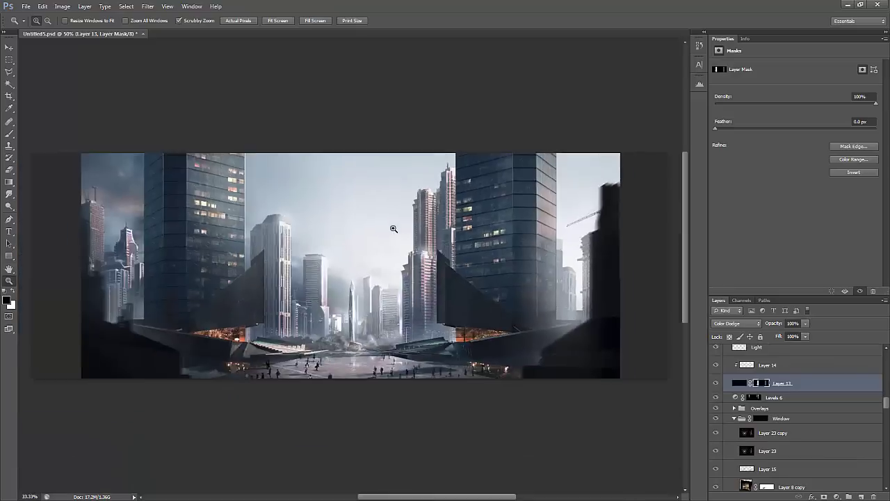
{"action": "left_click", "coordinate": [393, 228], "text": "alt"}
Paint a thin white vertical line on the right tower's lit side on Layer 21 and soften it with a 30% eraser
{"action": "left_click", "coordinate": [393, 228]}
{"action": "left_click", "coordinate": [393, 228]}
{"action": "left_click", "coordinate": [393, 228]}
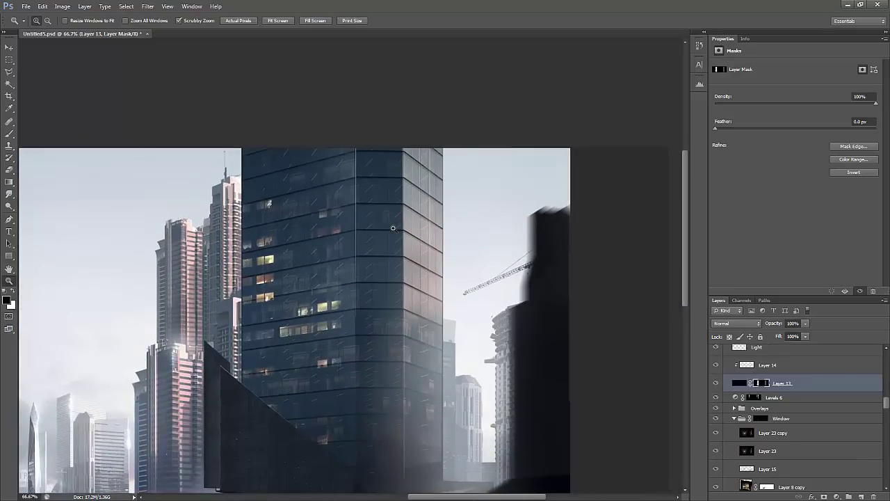
{"action": "key", "text": "b"}
{"action": "left_click_drag", "start_coordinate": [428, 243], "coordinate": [429, 360]}
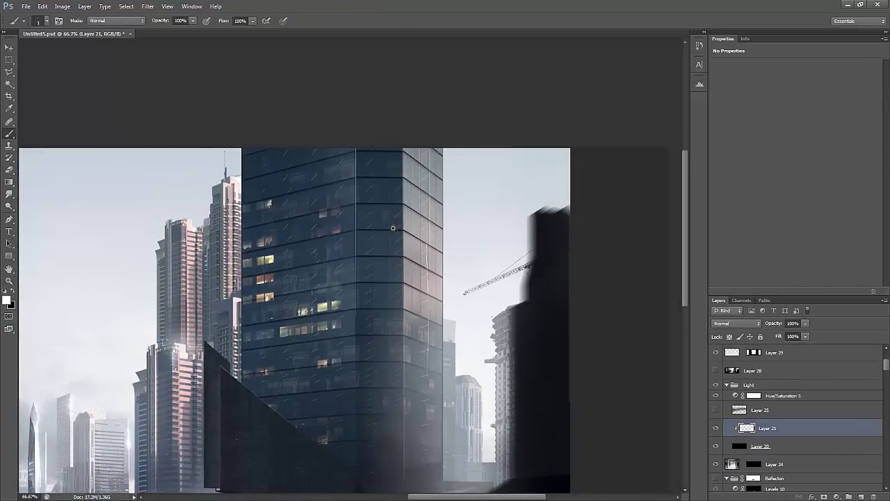
{"action": "key", "text": "e"}
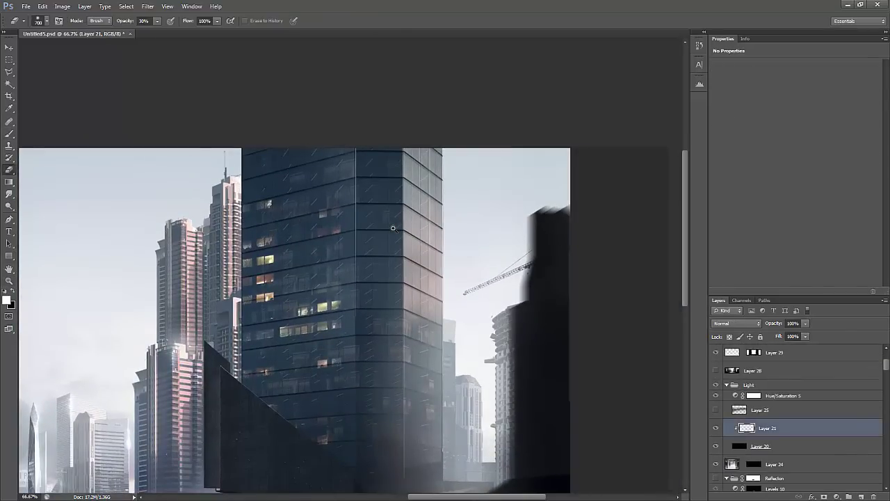
Add thin white highlight lines along the right tower's lower corner on Layer 21 at 100% brush opacity
{"action": "key", "text": "b"}
{"action": "key", "text": "ctrl+plus"}
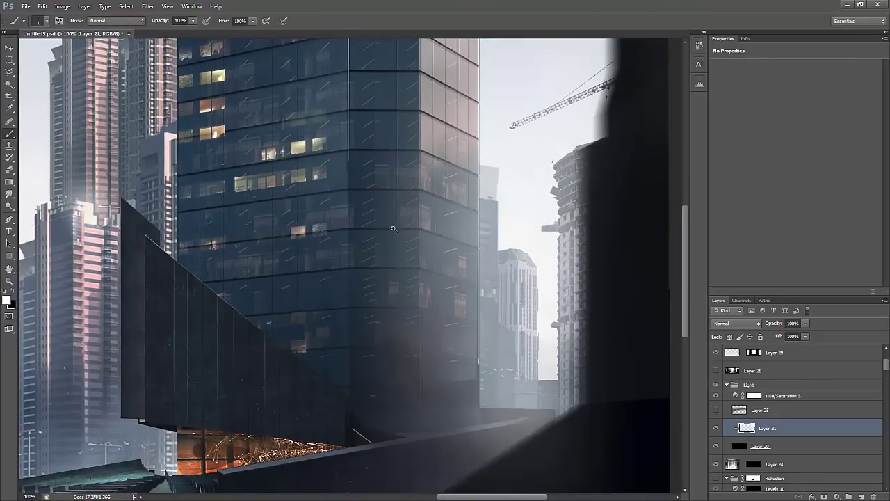
{"action": "key", "text": "h"}
{"action": "left_click_drag", "start_coordinate": [393, 228], "coordinate": [393, 229]}
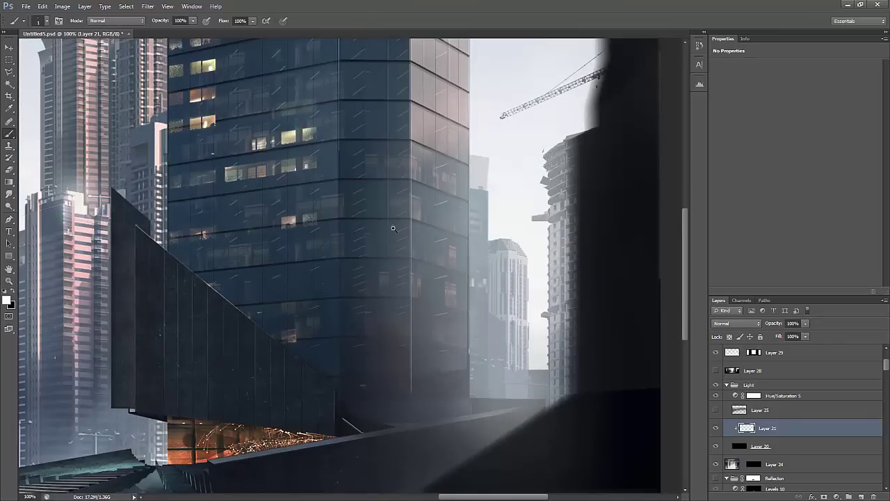
{"action": "key", "text": "z"}
{"action": "left_click", "coordinate": [393, 228], "text": "alt"}
{"action": "left_click", "coordinate": [393, 228], "text": "alt"}
{"action": "left_click", "coordinate": [393, 228]}
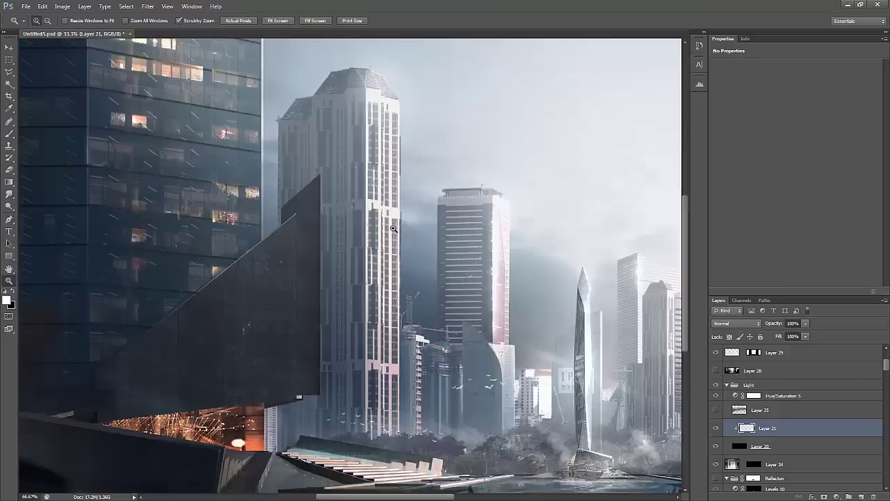
Paint thin white vertical highlight lines along the left dark wedge's panel seams on Layer 21 and soften them with the eraser
{"action": "left_click", "coordinate": [393, 228]}
{"action": "left_click", "coordinate": [393, 228]}
{"action": "scroll", "coordinate": [393, 229], "scroll_direction": "down", "scroll_amount": 3}
{"action": "key", "text": "b"}
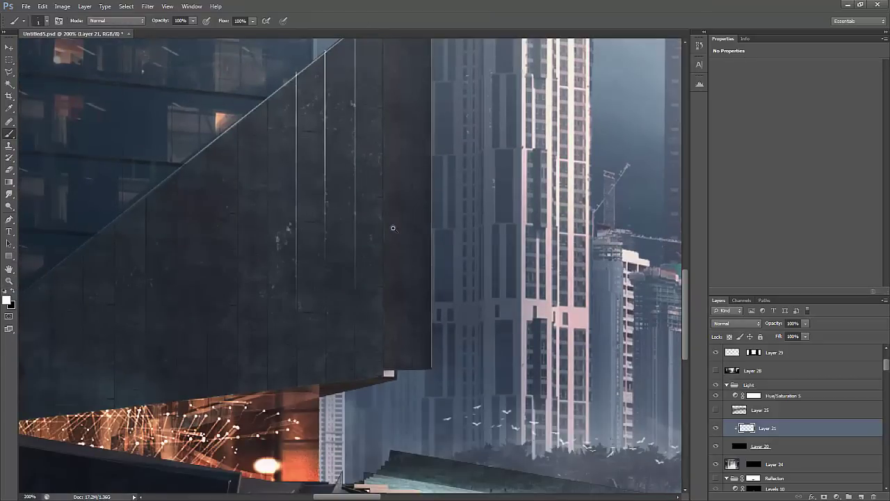
{"action": "key", "text": "e"}
{"action": "scroll", "coordinate": [393, 228], "scroll_direction": "down", "scroll_amount": 1}
{"action": "scroll", "coordinate": [393, 228], "scroll_direction": "left", "scroll_amount": 2}
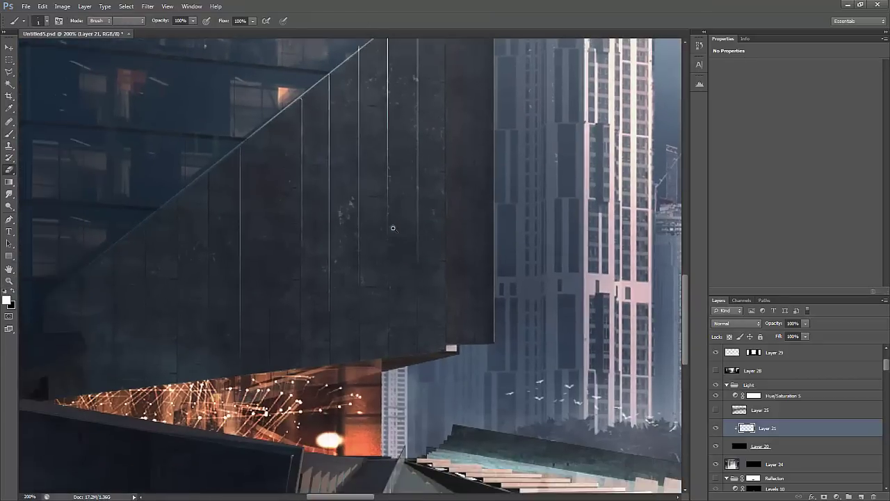
{"action": "scroll", "coordinate": [393, 229], "scroll_direction": "down", "scroll_amount": 3}
{"action": "scroll", "coordinate": [393, 228], "scroll_direction": "up", "scroll_amount": 1}
{"action": "scroll", "coordinate": [393, 228], "scroll_direction": "down", "scroll_amount": 2}
Pick the Window group from the layers stacked under the canvas image and create a new empty layer at the top inside it
{"action": "key", "text": "v"}
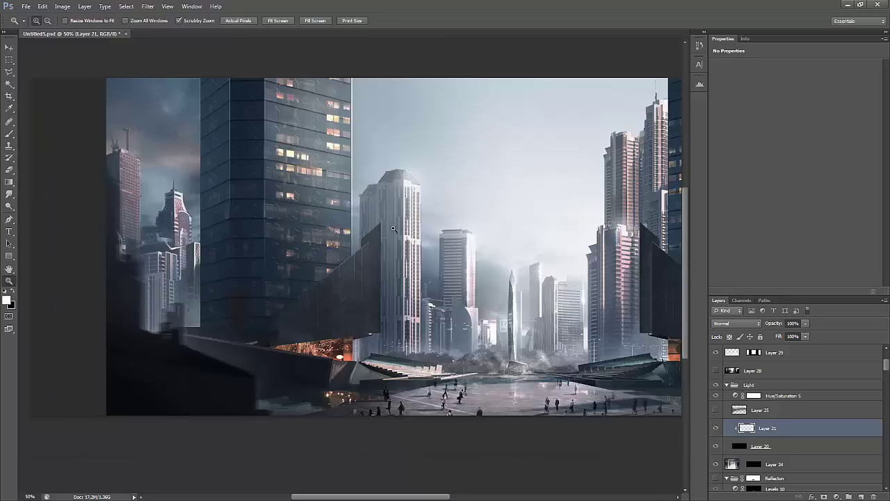
{"action": "right_click", "coordinate": [393, 228]}
{"action": "key", "text": "Up"}
{"action": "key", "text": "Up"}
{"action": "key", "text": "Up"}
{"action": "key", "text": "Up"}
{"action": "key", "text": "Up"}
{"action": "key", "text": "Up"}
{"action": "key", "text": "Up"}
{"action": "key", "text": "Up"}
{"action": "key", "text": "Up"}
{"action": "key", "text": "Up"}
{"action": "key", "text": "Up"}
{"action": "key", "text": "Up"}
{"action": "key", "text": "Return"}
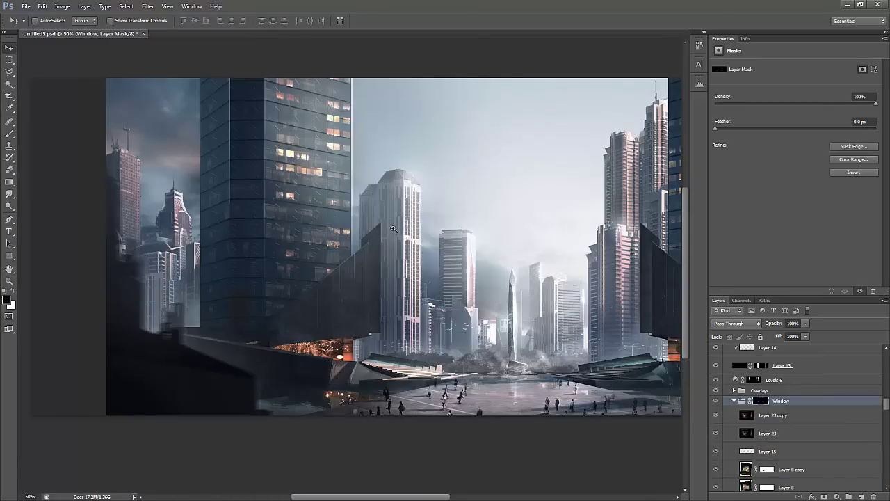
{"action": "scroll", "coordinate": [393, 228], "scroll_direction": "right", "scroll_amount": 4}
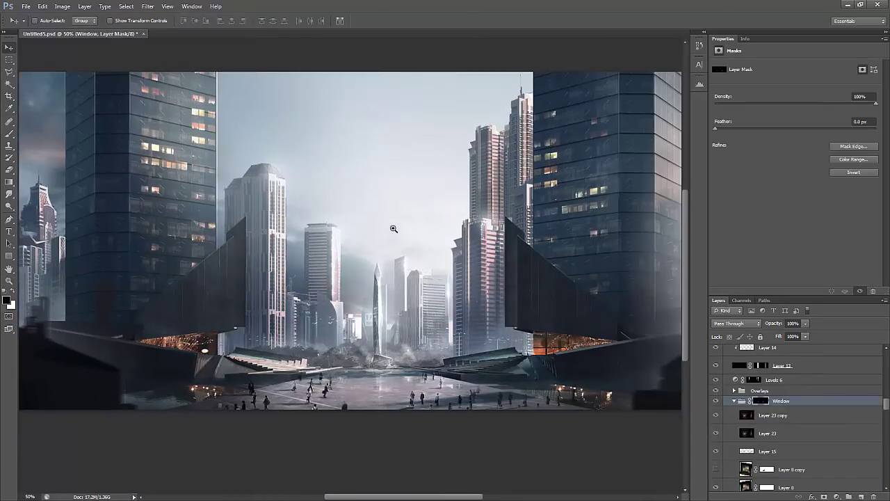
{"action": "scroll", "coordinate": [393, 228], "scroll_direction": "up", "scroll_amount": 1}
{"action": "key", "text": "alt+bracketleft"}
{"action": "key", "text": "ctrl+shift+alt+n"}
{"action": "key", "text": "b"}
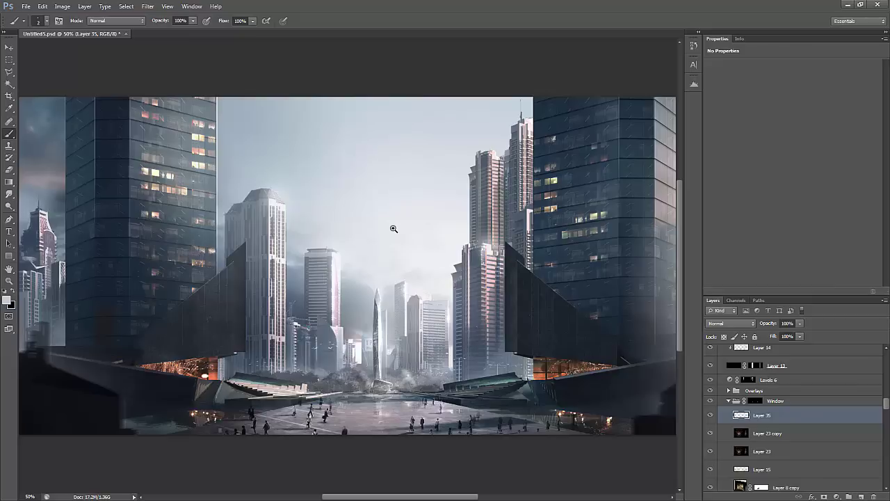
Tone down the lit orange interiors below the wedges on Layer 35 with a 150 px brush at 20% opacity
{"action": "key", "text": "bracketright"}
{"action": "key", "text": "bracketright"}
{"action": "key", "text": "bracketright"}
{"action": "key", "text": "bracketright"}
{"action": "key", "text": "bracketright"}
{"action": "key", "text": "bracketright"}
{"action": "key", "text": "bracketright"}
{"action": "key", "text": "bracketright"}
{"action": "key", "text": "bracketright"}
{"action": "key", "text": "bracketright"}
{"action": "key", "text": "bracketright"}
{"action": "key", "text": "bracketright"}
{"action": "key", "text": "bracketright"}
{"action": "key", "text": "bracketright"}
{"action": "key", "text": "bracketright"}
{"action": "key", "text": "bracketright"}
{"action": "key", "text": "bracketright"}
{"action": "key", "text": "bracketright"}
{"action": "key", "text": "bracketright"}
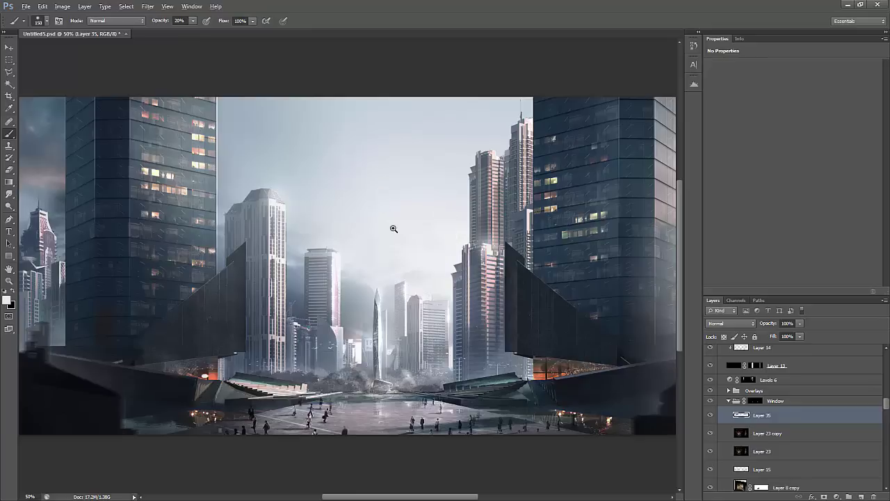
{"action": "key", "text": "x"}
{"action": "key", "text": "z"}
{"action": "left_click_drag", "start_coordinate": [393, 228], "coordinate": [393, 228]}
{"action": "key", "text": "z"}
{"action": "left_click", "coordinate": [393, 229], "text": "alt"}
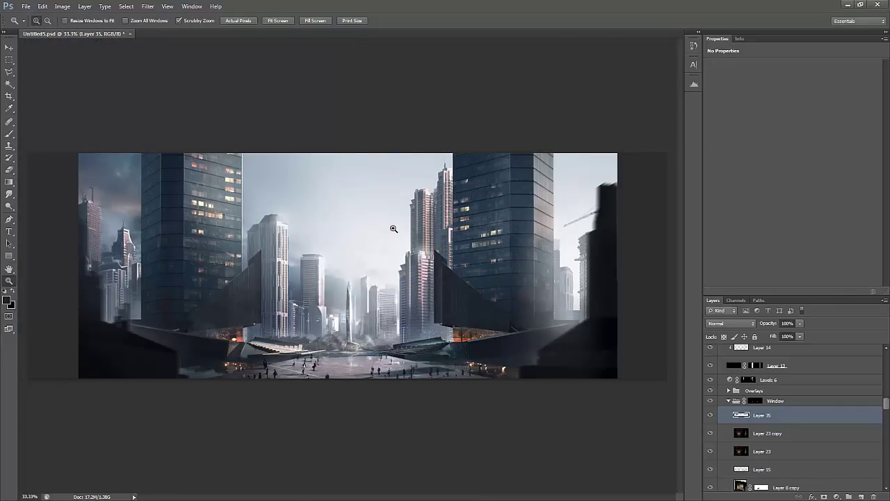
{"action": "key", "text": "ctrl+z"}
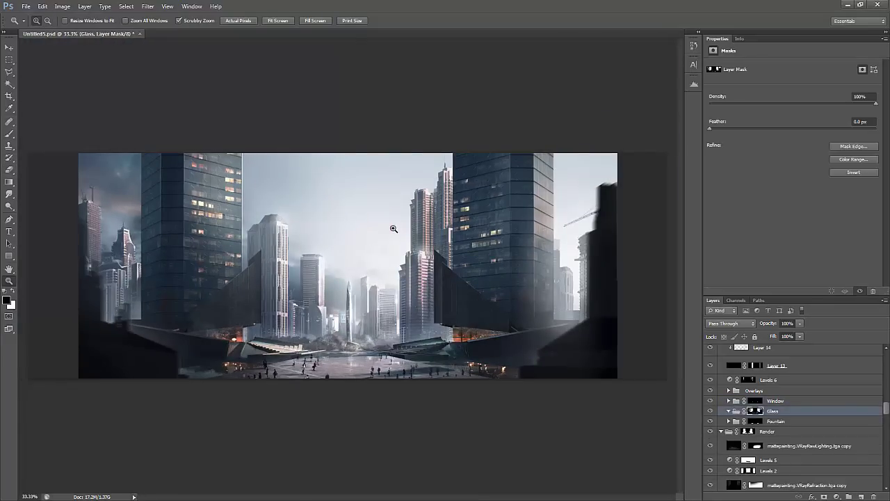
Place the HighRiseTowers0027_L photo, move it into the Glass group and position it over the left tower
{"action": "key", "text": "Return"}
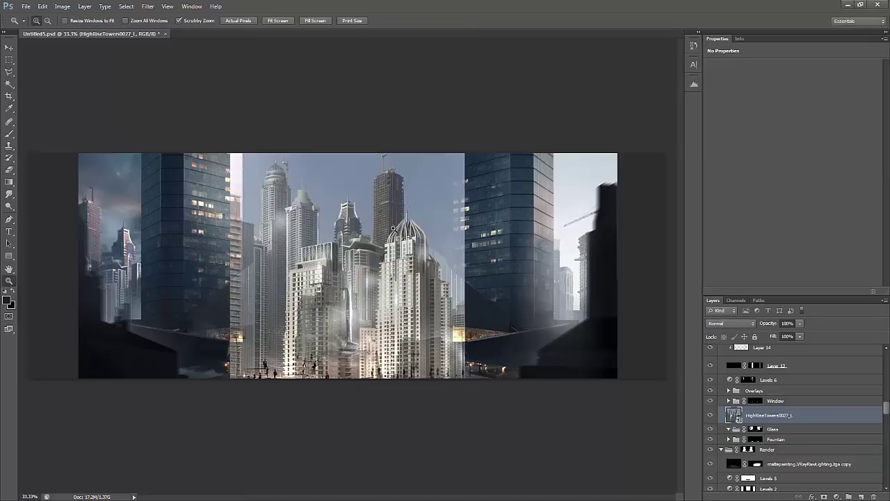
{"action": "key", "text": "ctrl+["}
{"action": "key", "text": "v"}
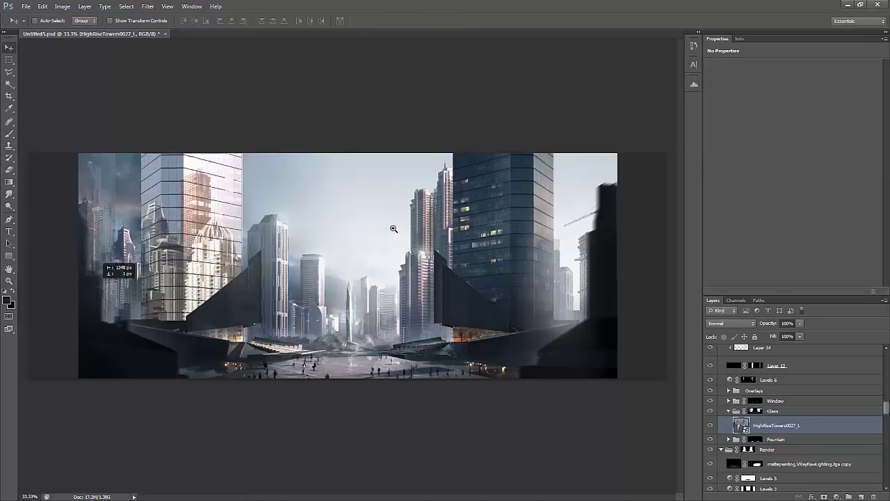
{"action": "key", "text": "ctrl+t"}
{"action": "key", "text": "Return"}
Black out the city silhouette at the left edge of the Glass group's layer mask with a filled rectangle
{"action": "left_click", "coordinate": [756, 410], "text": "alt"}
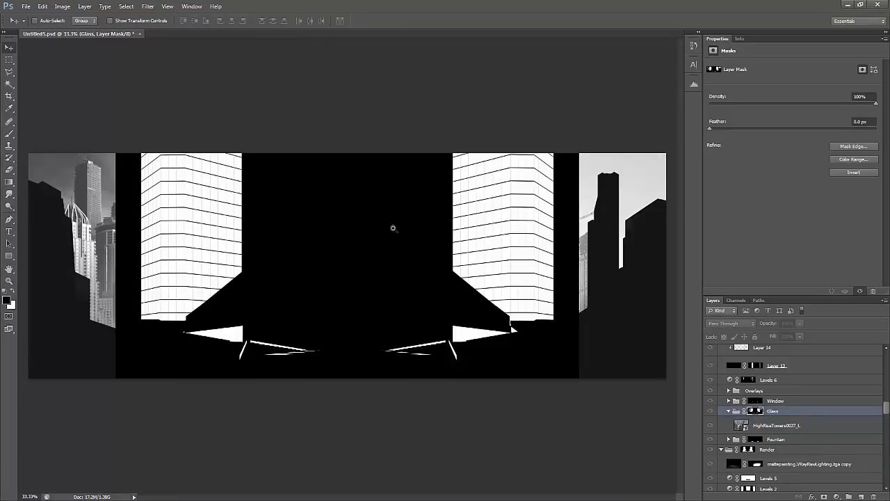
{"action": "key", "text": "u"}
{"action": "left_click_drag", "start_coordinate": [115, 131], "coordinate": [21, 431]}
{"action": "key", "text": "backslash"}
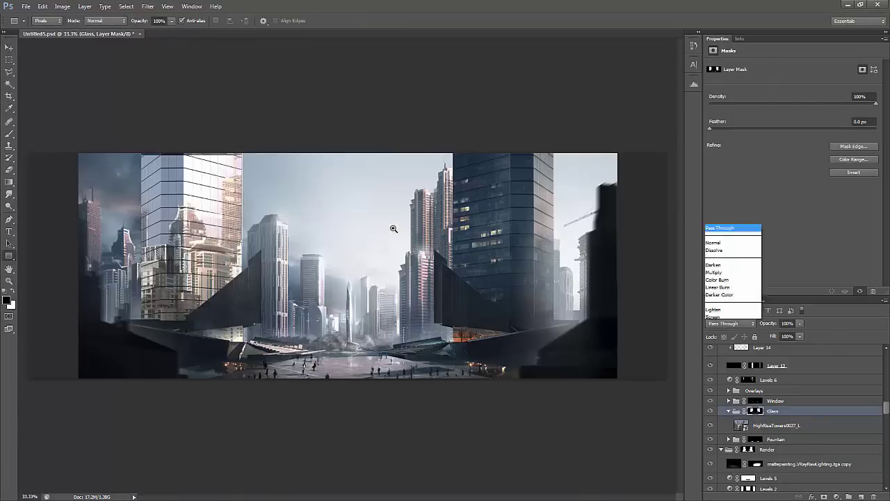
Try Overlay at 23% fill, Darken and Darker Color as blend modes for the whole Glass group
{"action": "key", "text": "alt+shift+g"}
{"action": "key", "text": "shift+plus"}
{"action": "key", "text": "shift+plus"}
{"action": "key", "text": "shift+plus"}
{"action": "key", "text": "shift+plus"}
{"action": "key", "text": "shift+plus"}
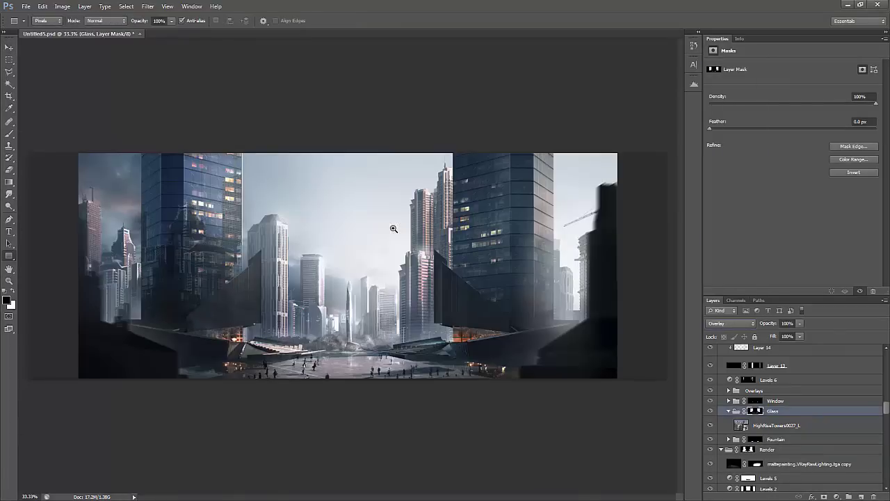
{"action": "key", "text": "shift+3"}
{"action": "key", "text": "shift+2"}
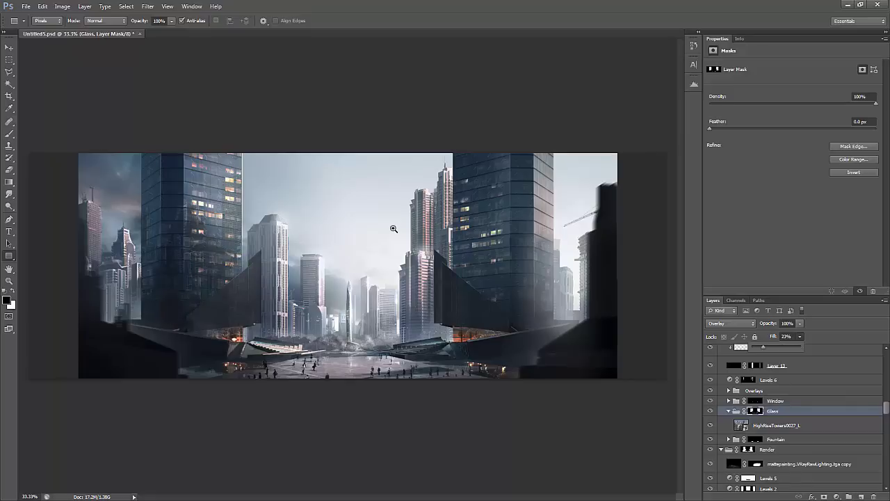
{"action": "key", "text": "alt+shift+k"}
{"action": "key", "text": "shift+7"}
{"action": "key", "text": "shift+0"}
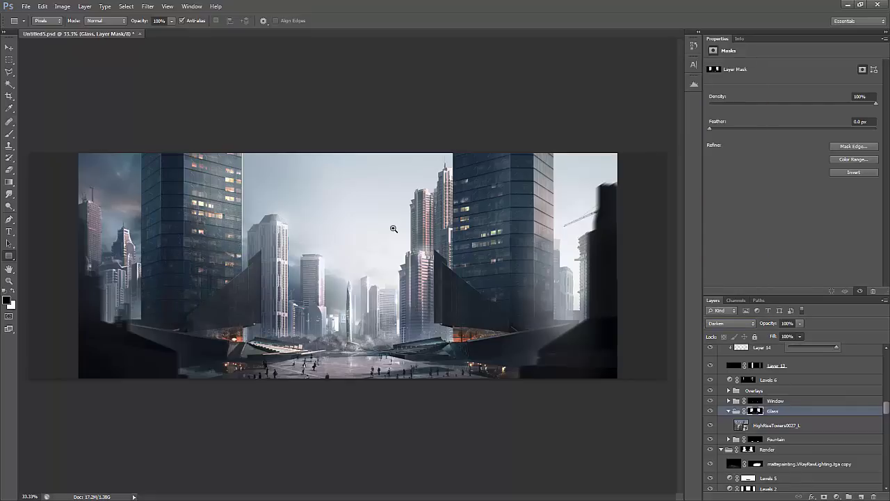
{"action": "key", "text": "shift+plus"}
{"action": "key", "text": "shift+plus"}
{"action": "key", "text": "shift+plus"}
{"action": "key", "text": "shift+plus"}
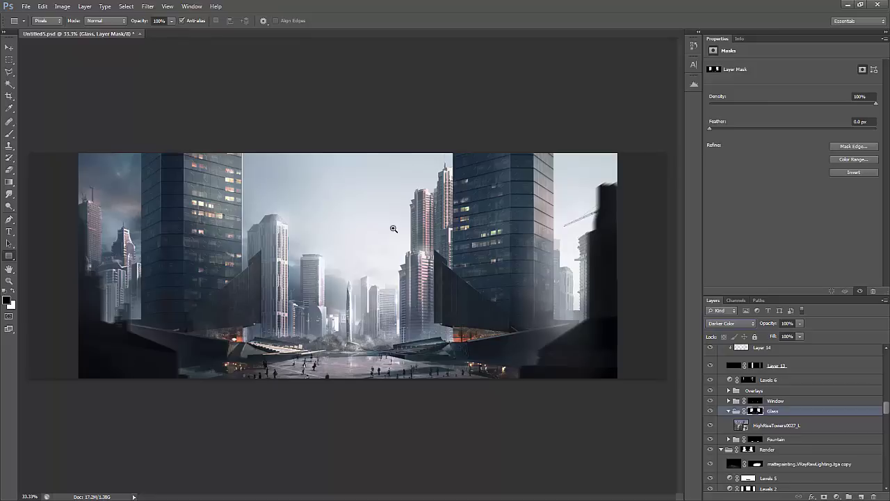
{"action": "key", "text": "shift+plus"}
Blend the HighRiseTowers0027_L layer into the left tower's glass using Soft Light at 37% fill
{"action": "key", "text": "alt+bracketleft"}
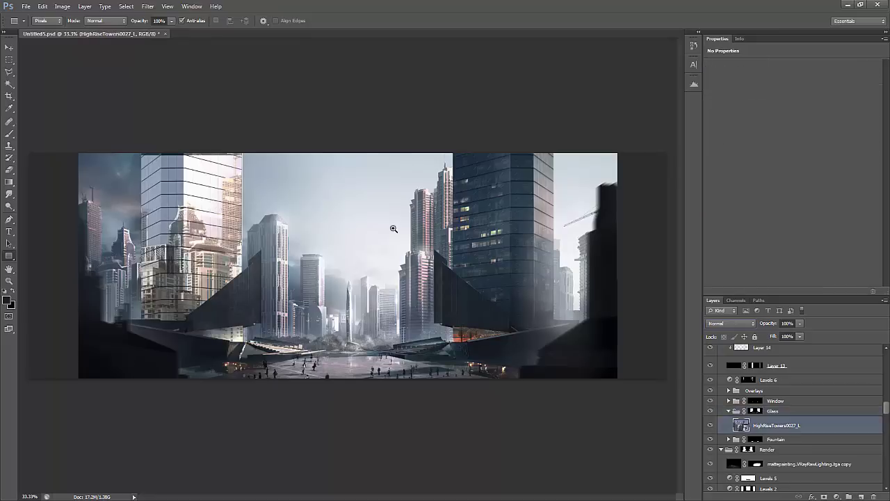
{"action": "key", "text": "alt+shift+m"}
{"action": "key", "text": "shift+plus"}
{"action": "key", "text": "shift+plus"}
{"action": "key", "text": "shift+plus"}
{"action": "key", "text": "shift+plus"}
{"action": "key", "text": "shift+plus"}
{"action": "key", "text": "shift+plus"}
{"action": "key", "text": "shift+plus"}
{"action": "key", "text": "shift+plus"}
{"action": "key", "text": "shift+plus"}
{"action": "key", "text": "shift+plus"}
{"action": "key", "text": "shift+plus"}
{"action": "key", "text": "shift+plus"}
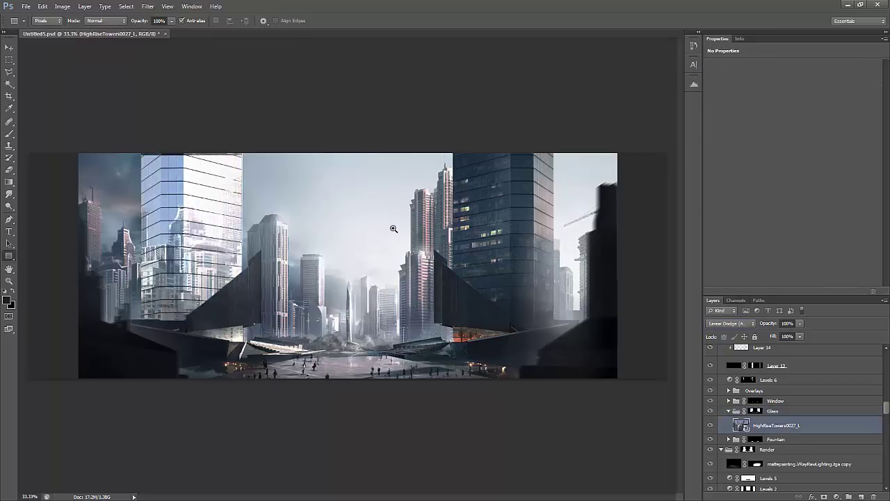
{"action": "key", "text": "shift+plus"}
{"action": "key", "text": "shift+plus"}
{"action": "key", "text": "shift+plus"}
{"action": "key", "text": "shift+plus"}
{"action": "key", "text": "shift+plus"}
{"action": "key", "text": "shift+plus"}
{"action": "key", "text": "shift+plus"}
{"action": "key", "text": "shift+plus"}
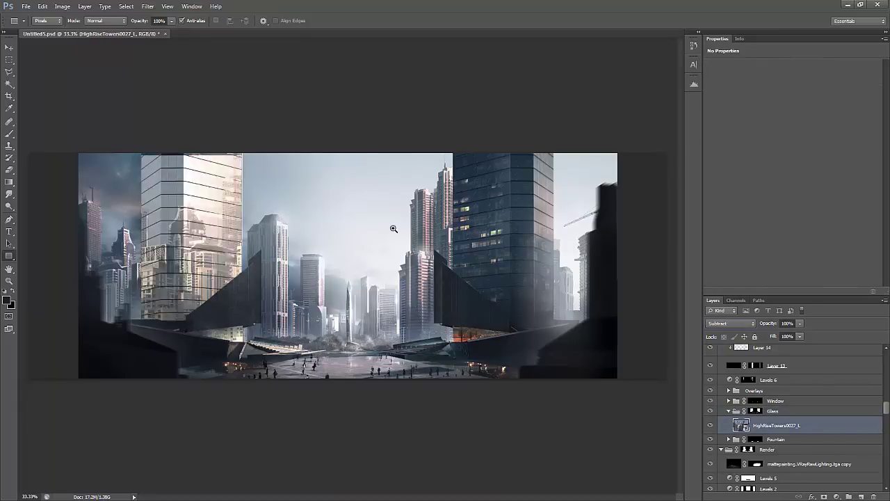
{"action": "key", "text": "shift+plus"}
{"action": "key", "text": "shift+plus"}
{"action": "key", "text": "shift+plus"}
{"action": "key", "text": "shift+plus"}
{"action": "key", "text": "shift+plus"}
{"action": "key", "text": "shift+plus"}
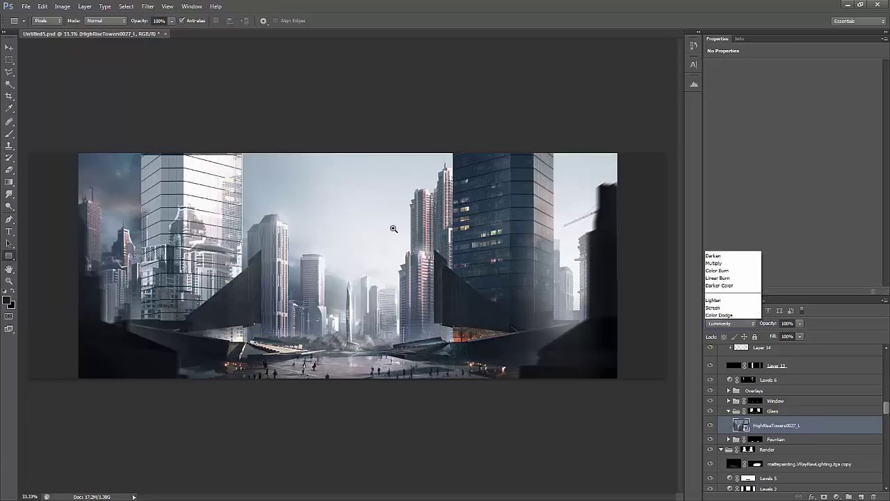
{"action": "key", "text": "shift+plus"}
{"action": "key", "text": "shift+plus"}
{"action": "key", "text": "shift+plus"}
{"action": "key", "text": "shift+plus"}
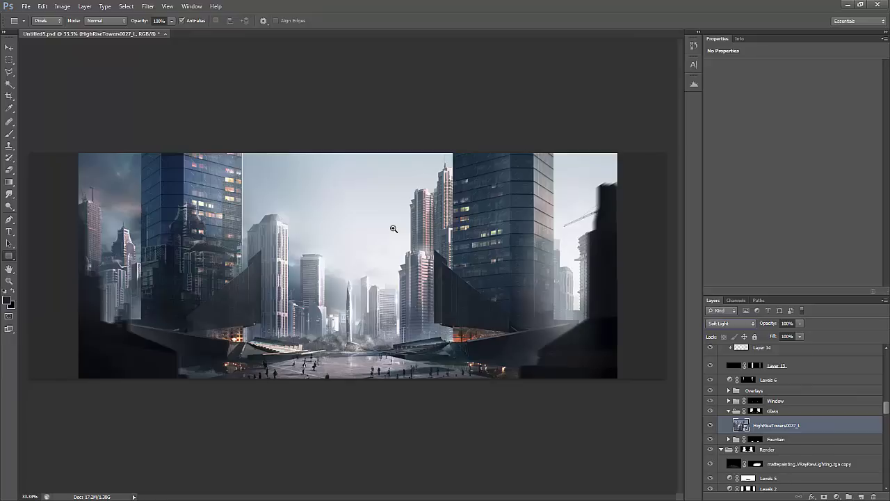
{"action": "key", "text": "shift+2"}
{"action": "key", "text": "shift+4"}
{"action": "key", "text": "v"}
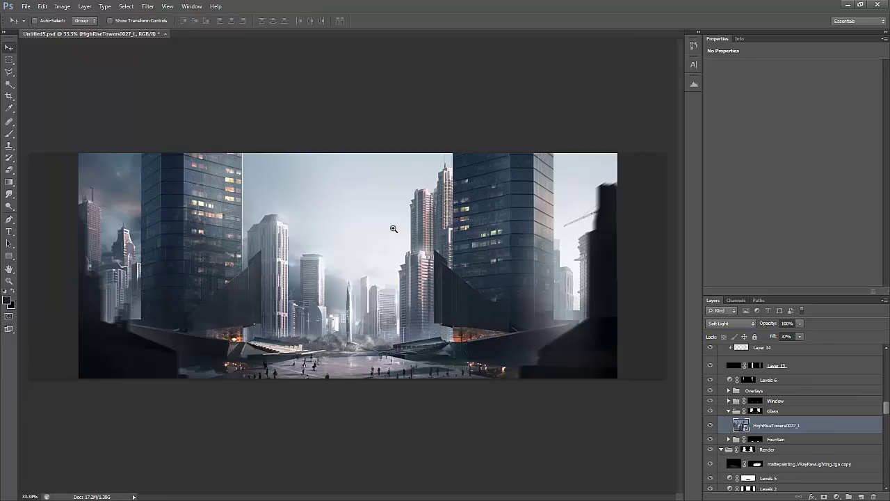
Reduce the saturation of the HighRiseTowers0027_L photo and duplicate it onto the right tower's glass
{"action": "key", "text": "ctrl+u"}
{"action": "key", "text": "Tab"}
{"action": "key", "text": "shift+Down"}
{"action": "key", "text": "shift+Down"}
{"action": "key", "text": "Return"}
{"action": "key", "text": "z"}
{"action": "key", "text": "ctrl+j"}
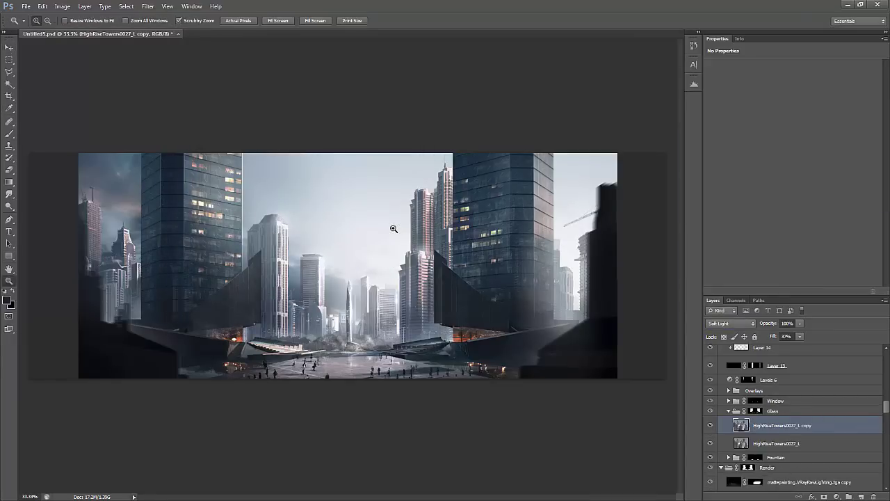
Merge the two HighRiseTowers0027_L layers into one and smudge the tower reflections at 90% strength
{"action": "key", "text": "ctrl+plus"}
{"action": "key", "text": "ctrl+e"}
{"action": "key", "text": "r"}
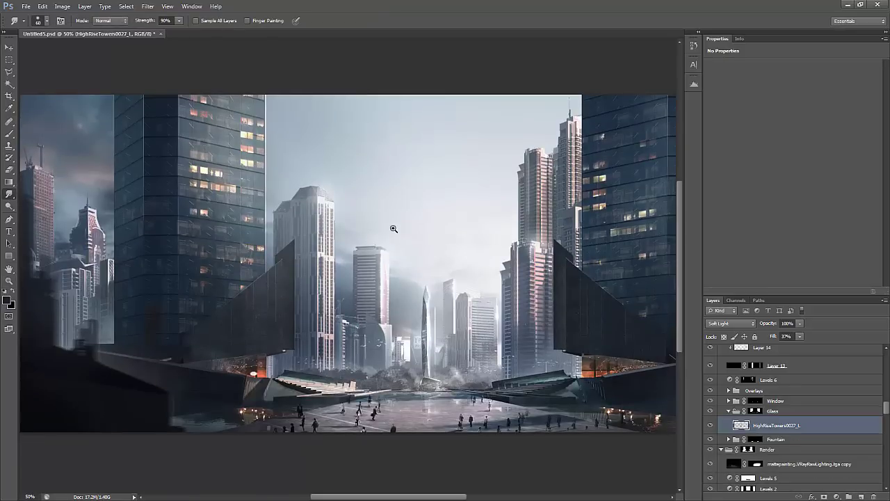
{"action": "scroll", "coordinate": [393, 228], "scroll_direction": "right", "scroll_amount": 10}
{"action": "scroll", "coordinate": [393, 229], "scroll_direction": "up", "scroll_amount": 2}
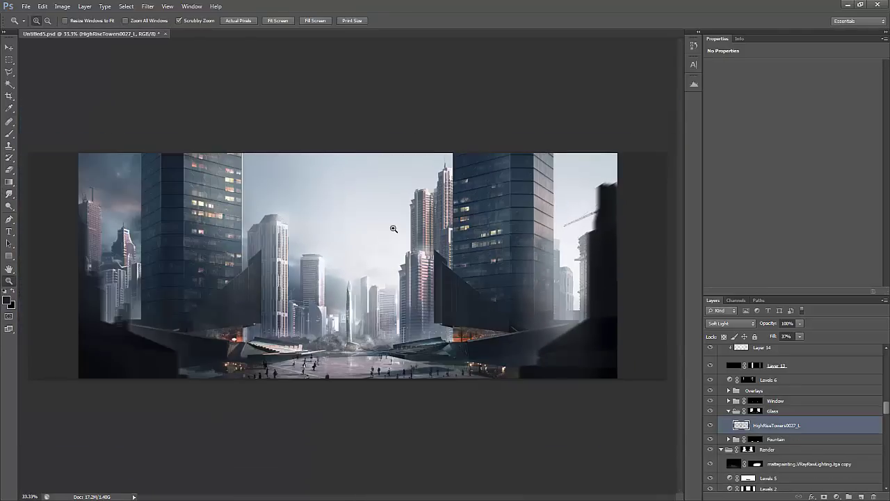
Select Layer 22 in the 2D group and ready the brush with white as the painting colour
{"action": "left_click", "coordinate": [393, 229]}
{"action": "left_click", "coordinate": [393, 228]}
{"action": "key", "text": "alt+bracketright"}
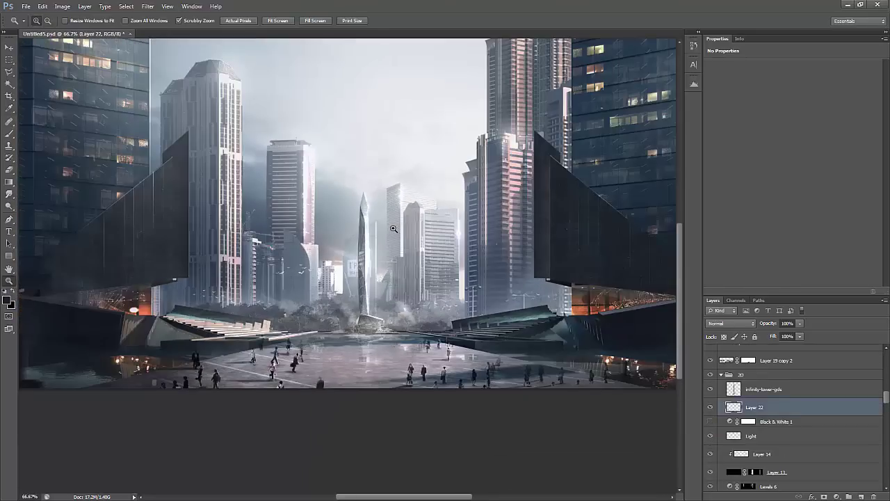
{"action": "key", "text": "b"}
{"action": "key", "text": "x"}
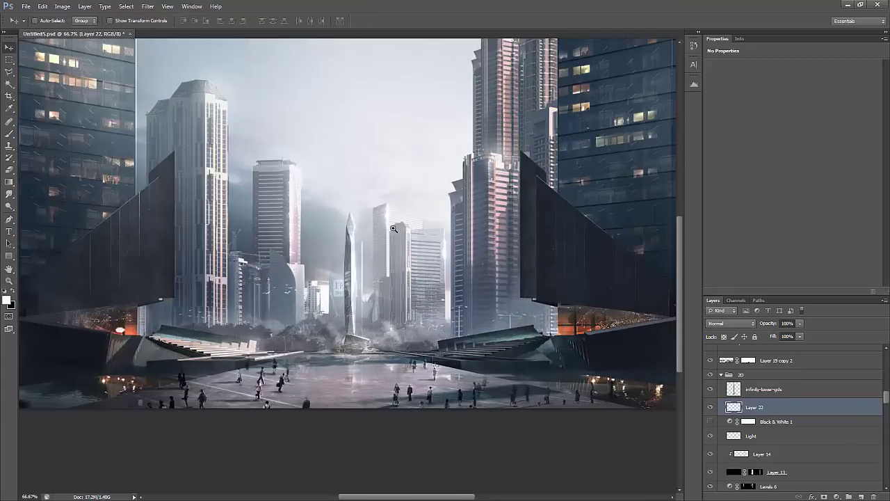
Select the tree line on Layer 2 copy 4, drop the active selection and duplicate the layer beneath it
{"action": "right_click", "coordinate": [393, 228]}
{"action": "left_click", "coordinate": [394, 229]}
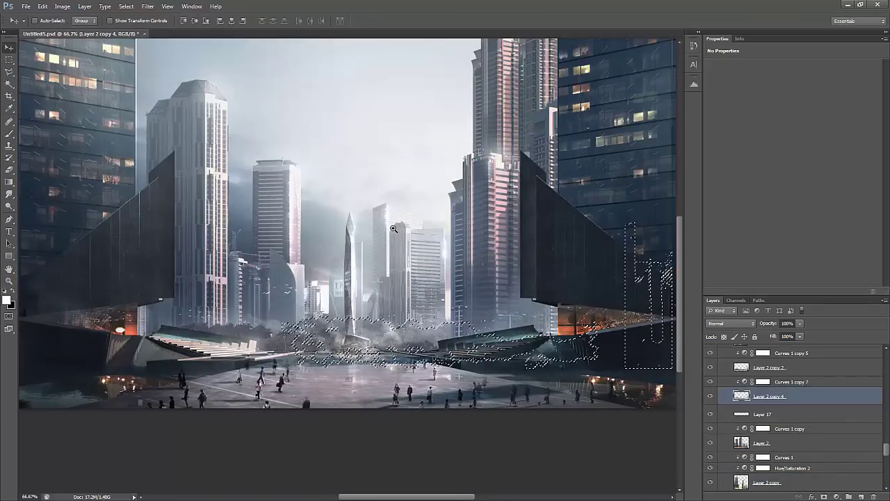
{"action": "key", "text": "ctrl+d"}
{"action": "key", "text": "ctrl+j"}
Set the duplicated tree layer's lightness to +100 and offset it behind the treetops as a thin white rim light
{"action": "key", "text": "ctrl+u"}
{"action": "key", "text": "Tab"}
{"action": "key", "text": "Tab"}
{"action": "type", "text": "100"}
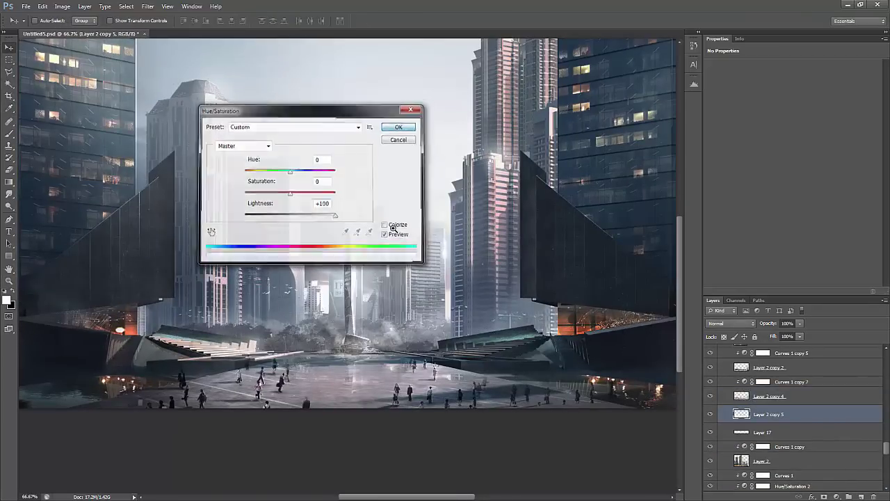
{"action": "key", "text": "Return"}
{"action": "left_click", "coordinate": [393, 228]}
{"action": "left_click", "coordinate": [393, 229]}
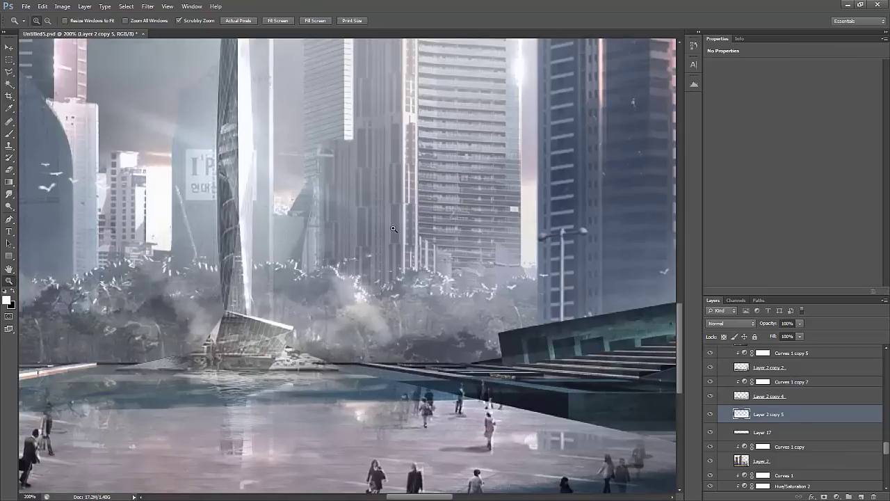
{"action": "key", "text": "Return"}
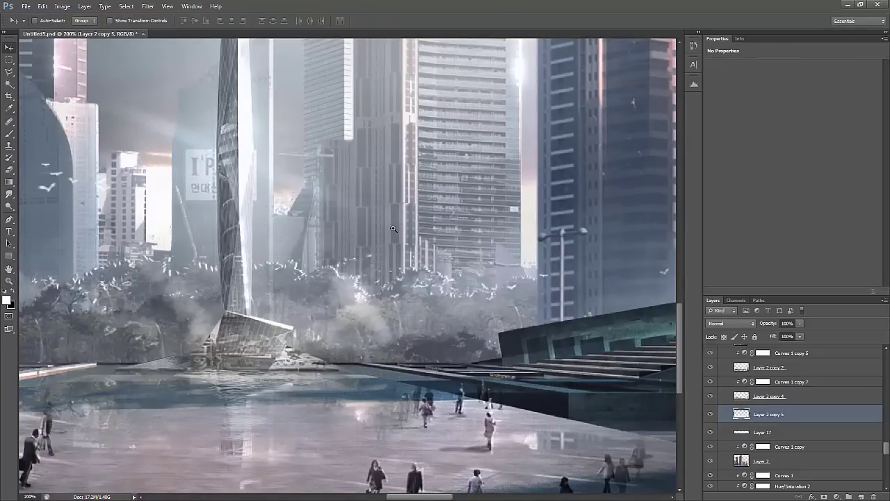
{"action": "key", "text": "z"}
{"action": "left_click", "coordinate": [393, 228], "text": "alt"}
{"action": "left_click", "coordinate": [393, 228], "text": "alt"}
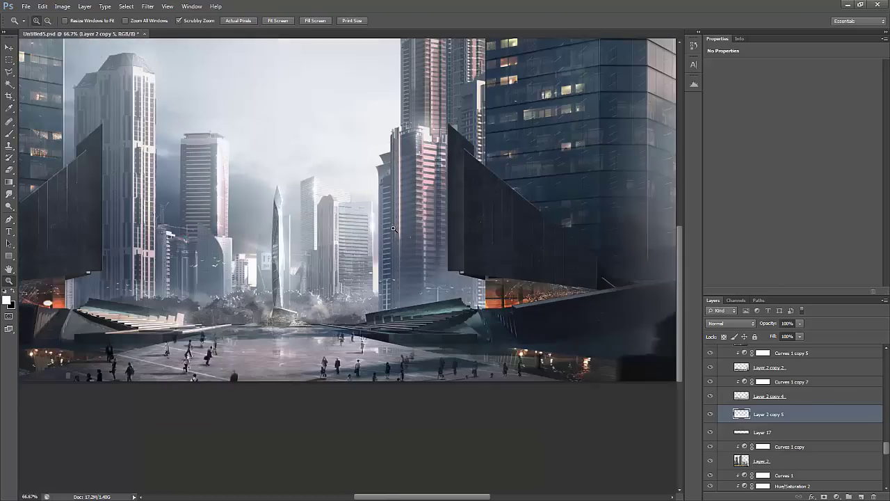
Merge the white tree copy into Layer 17 and add soft mist around the trees with a 20% brush and a 40% eraser
{"action": "key", "text": "ctrl+e"}
{"action": "key", "text": "ctrl+plus"}
{"action": "key", "text": "b"}
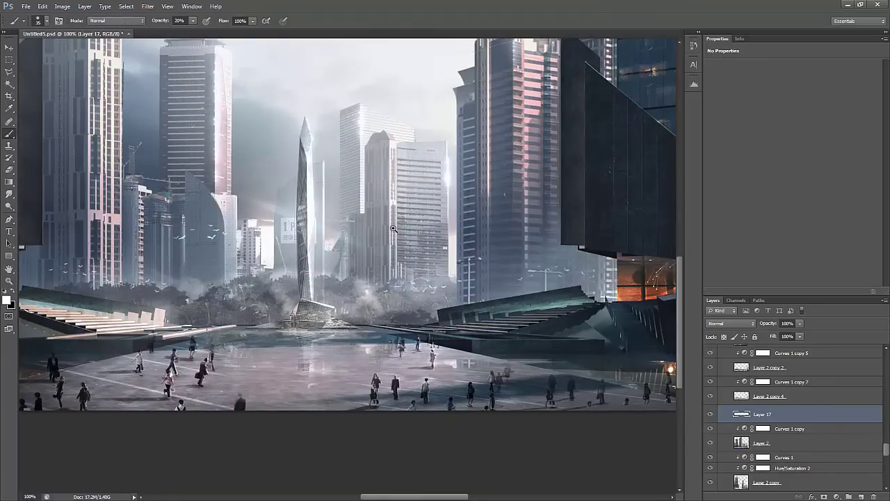
{"action": "key", "text": "ctrl+minus"}
{"action": "key", "text": "e"}
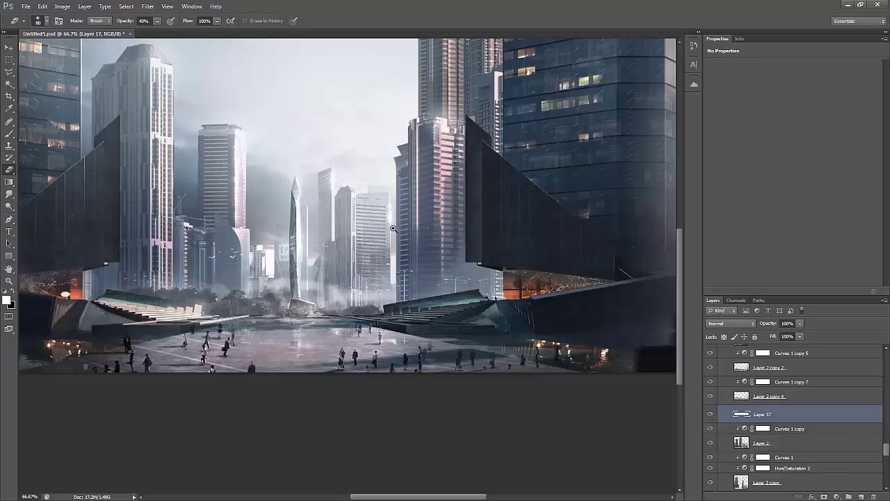
Select Layer 22 in the 2D group and ready the brush with a light grey painting colour
{"action": "key", "text": "v"}
{"action": "right_click", "coordinate": [393, 228]}
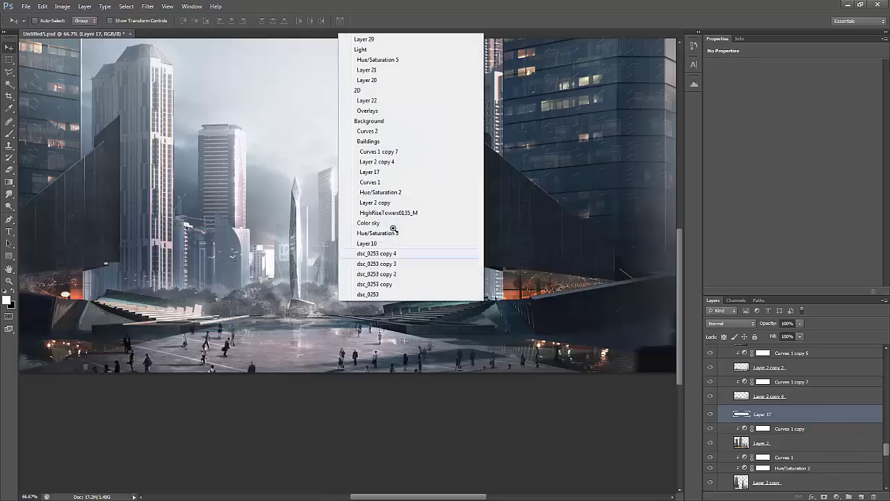
{"action": "key", "text": "Escape"}
{"action": "right_click", "coordinate": [393, 228]}
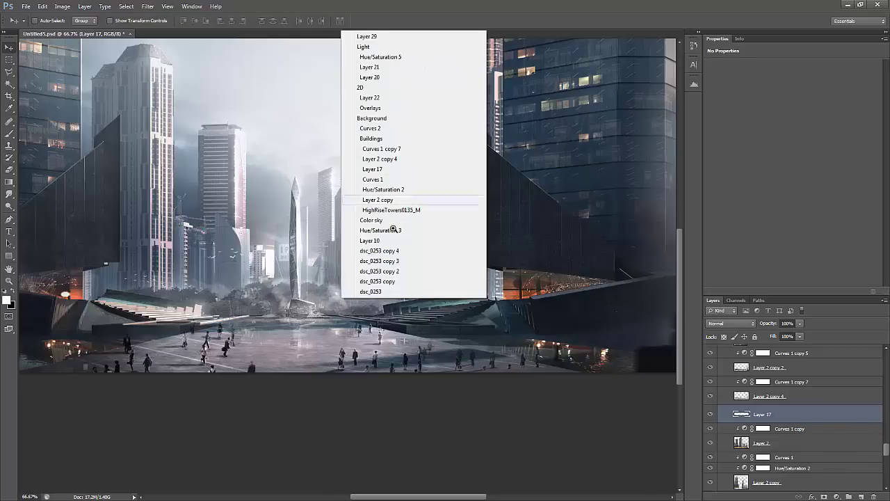
{"action": "left_click", "coordinate": [393, 228]}
{"action": "key", "text": "z"}
{"action": "left_click", "coordinate": [393, 228], "text": "alt"}
{"action": "left_click", "coordinate": [393, 229], "text": "alt"}
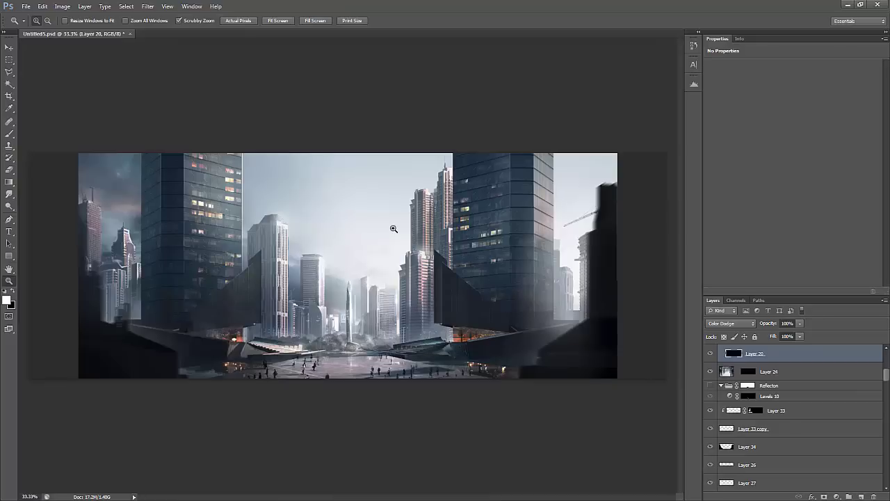
{"action": "left_click", "coordinate": [393, 228]}
{"action": "left_click", "coordinate": [393, 228], "text": "ctrl"}
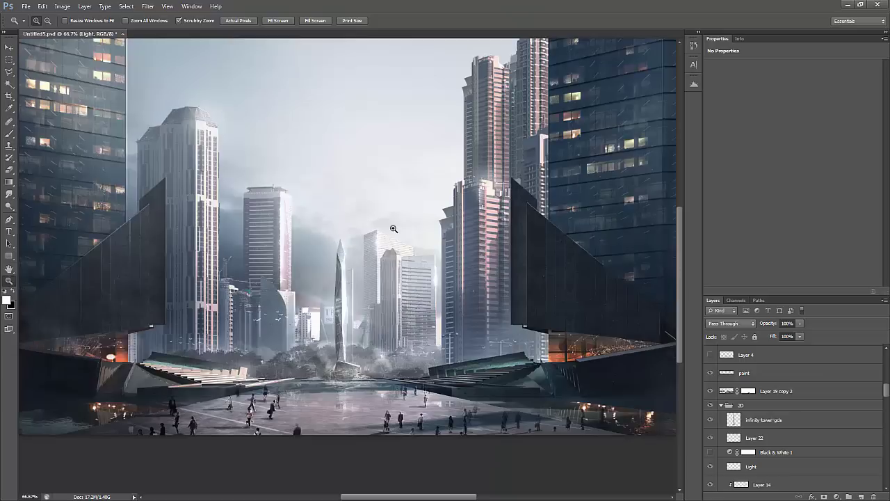
{"action": "left_click", "coordinate": [393, 229], "text": "ctrl"}
{"action": "key", "text": "e"}
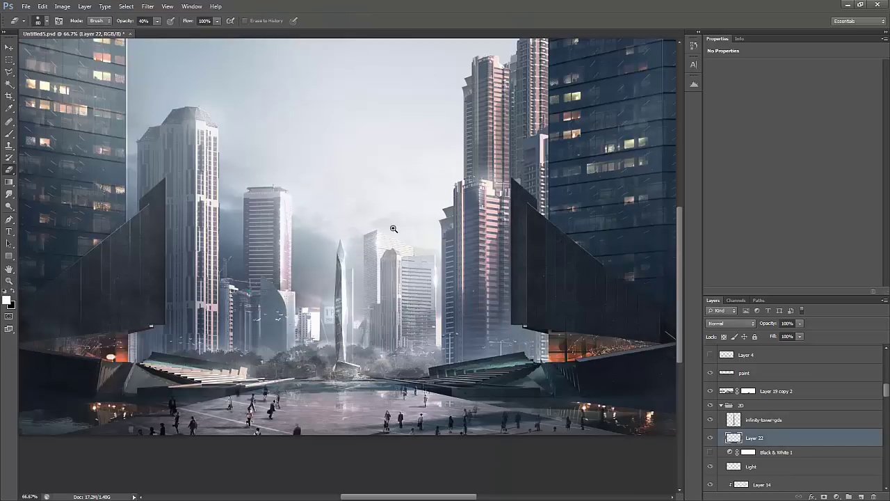
{"action": "key", "text": "b"}
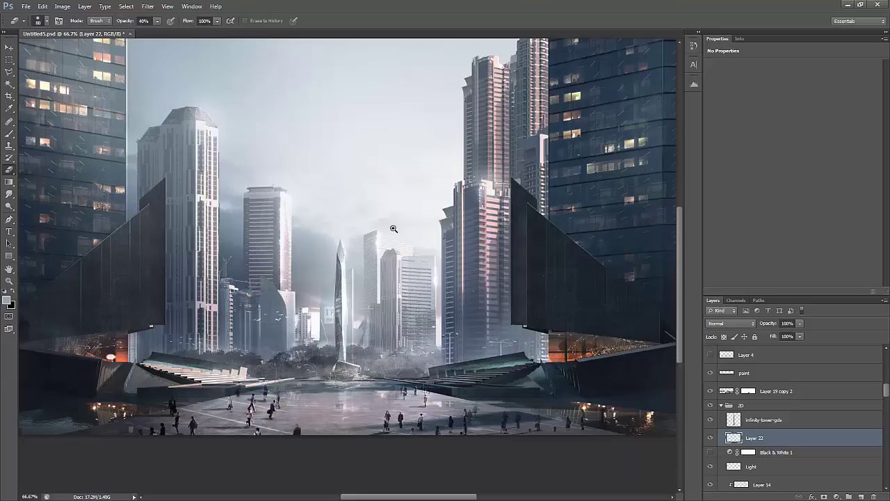
Merge Layer 2 copy 4 and its Curves 1 copy 7 adjustment into Layer 17, and compare the layer hidden and shown
{"action": "key", "text": "z"}
{"action": "left_click", "coordinate": [393, 228], "text": "alt"}
{"action": "left_click", "coordinate": [393, 228], "text": "alt"}
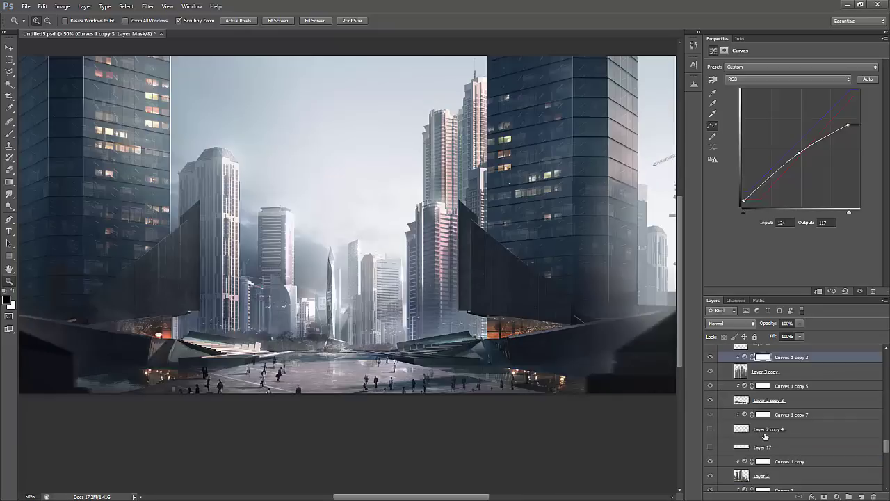
{"action": "left_click", "coordinate": [787, 418]}
{"action": "left_click", "coordinate": [711, 419]}
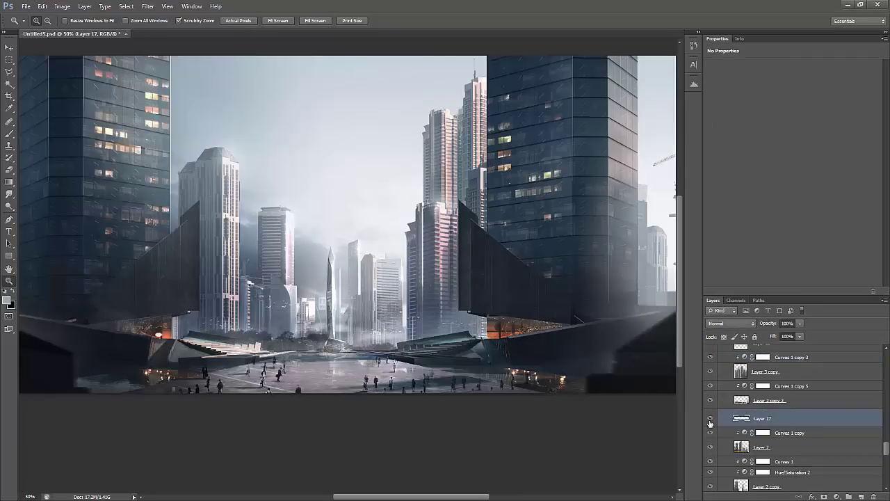
{"action": "left_click", "coordinate": [710, 419]}
{"action": "left_click", "coordinate": [710, 420]}
Paint faint light grey mist around the distant trees on Layer 17 with the brush at 20% opacity
{"action": "key", "text": "b"}
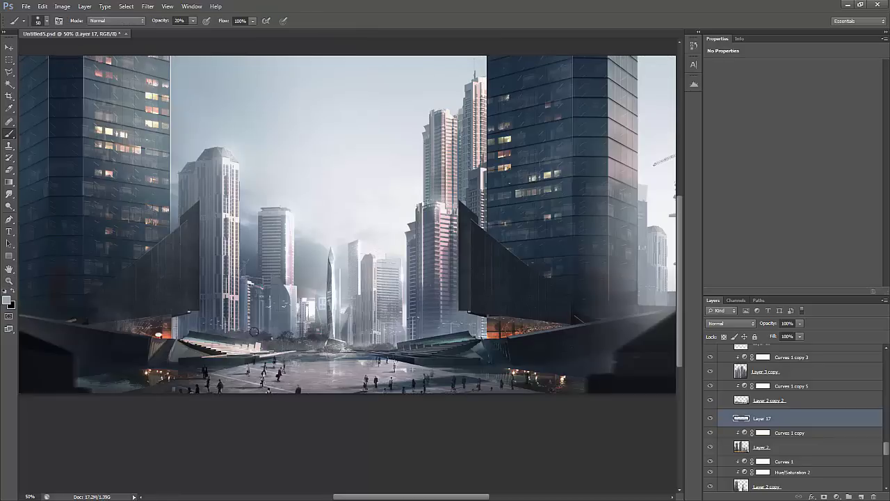
{"action": "key", "text": "z"}
{"action": "left_click", "coordinate": [324, 334]}
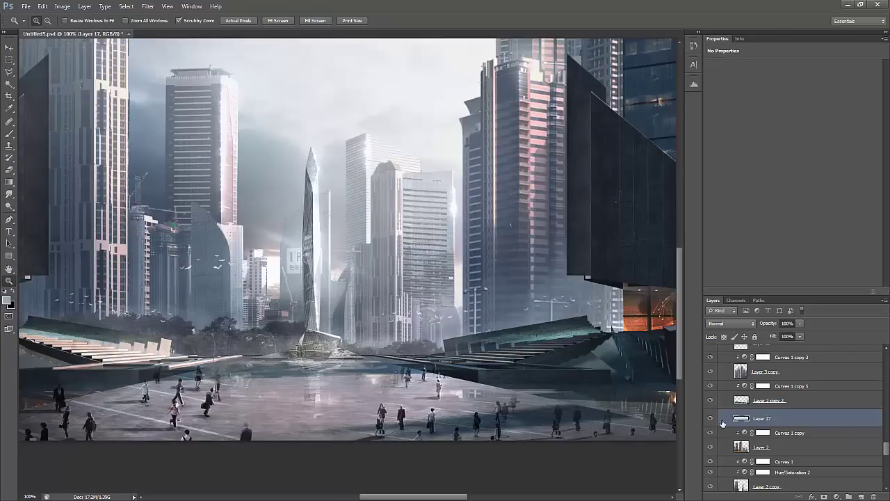
{"action": "left_click", "coordinate": [328, 297], "text": "alt"}
{"action": "left_click", "coordinate": [327, 297], "text": "alt"}
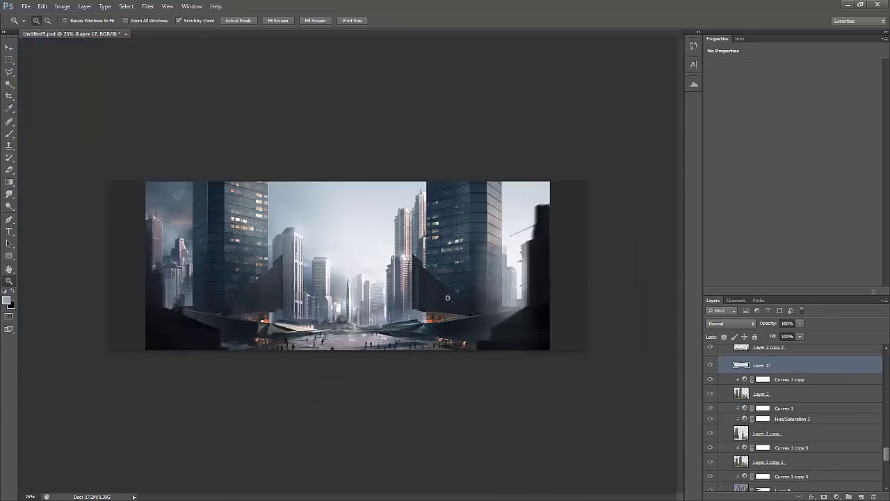
{"action": "left_click", "coordinate": [422, 274]}
{"action": "left_click", "coordinate": [350, 278], "text": "alt"}
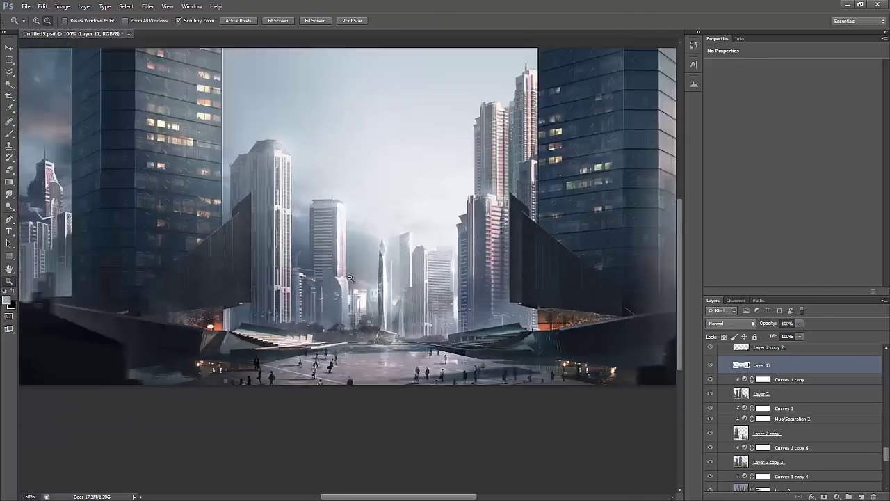
{"action": "left_click", "coordinate": [350, 278], "text": "alt"}
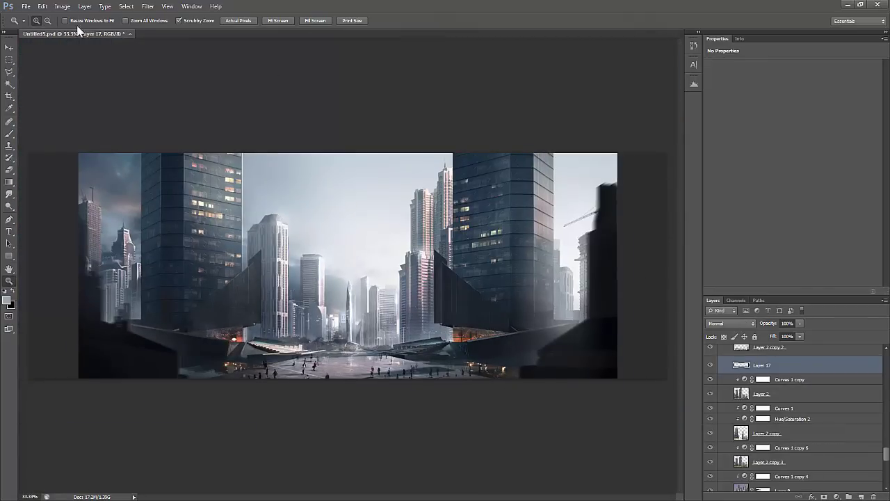
Save the painting as a new version named Untitled6.psd
{"action": "left_click", "coordinate": [26, 6]}
{"action": "left_click", "coordinate": [49, 95]}
{"action": "left_click", "coordinate": [492, 191]}
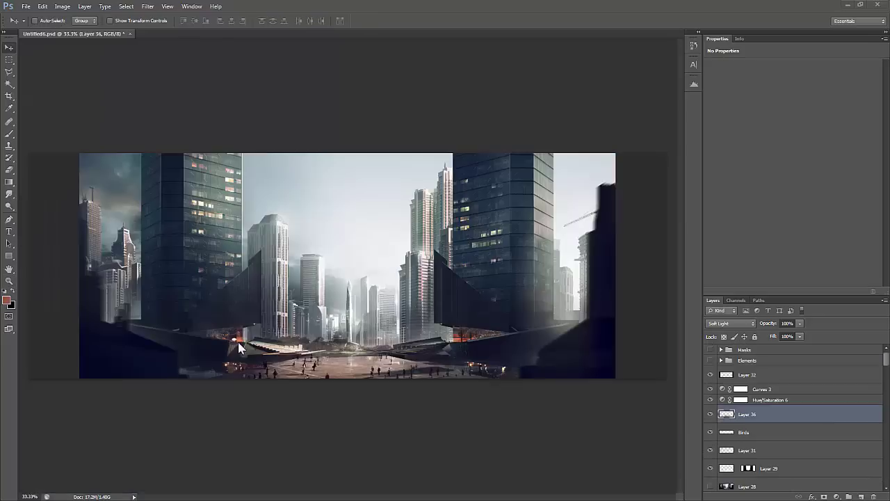
Compare the image with and without Layer 36 and the Hue/Saturation 6 adjustment, and restore their visibility
{"action": "right_click", "coordinate": [238, 152]}
{"action": "left_click", "coordinate": [711, 414]}
{"action": "left_click", "coordinate": [710, 389]}
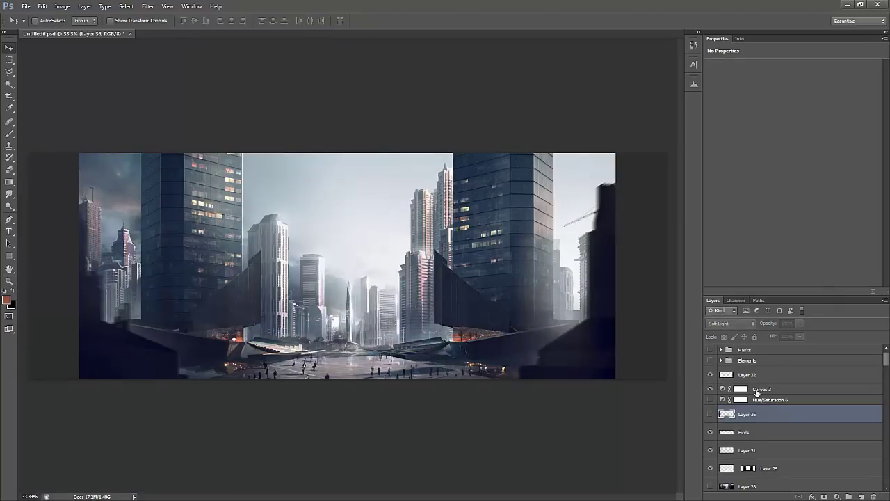
{"action": "left_click", "coordinate": [758, 390]}
{"action": "key", "text": "ctrl+z"}
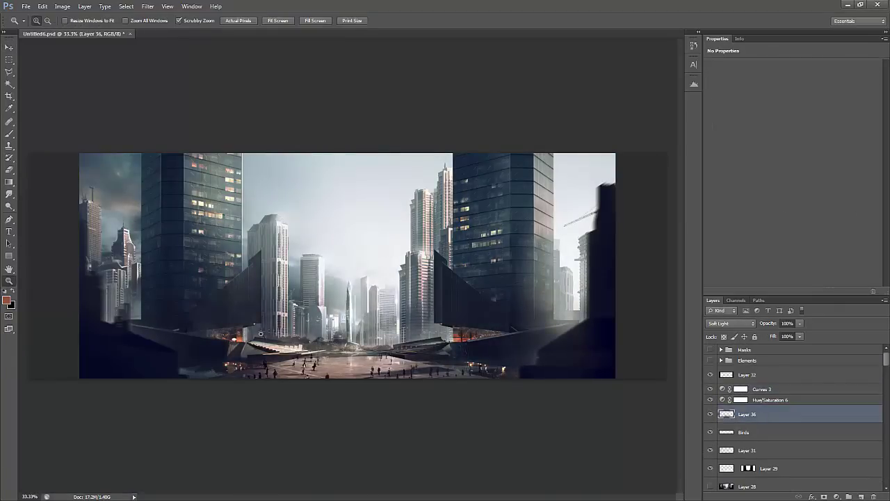
Lower the fill of Layer 8 copy and set the fill of Layer 8 to 92% in the Window group
{"action": "right_click", "coordinate": [235, 338]}
{"action": "left_click", "coordinate": [292, 213]}
{"action": "scroll", "coordinate": [724, 459], "scroll_direction": "down", "scroll_amount": 2}
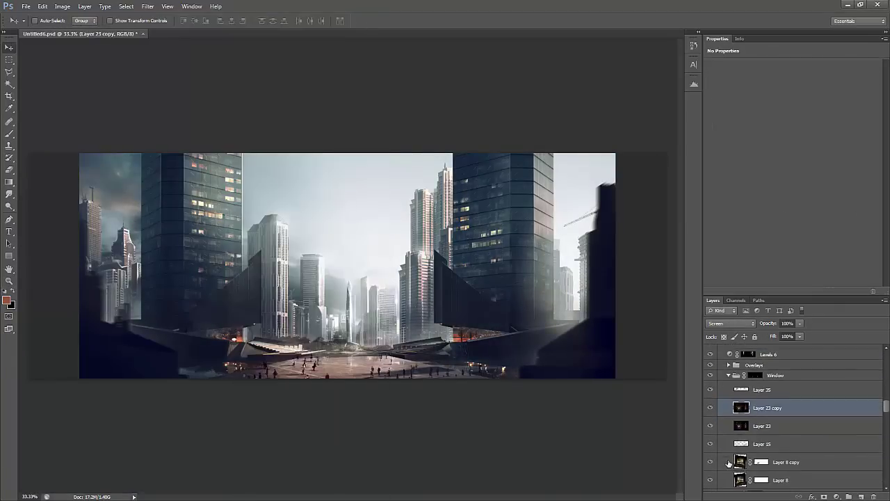
{"action": "left_click", "coordinate": [772, 462]}
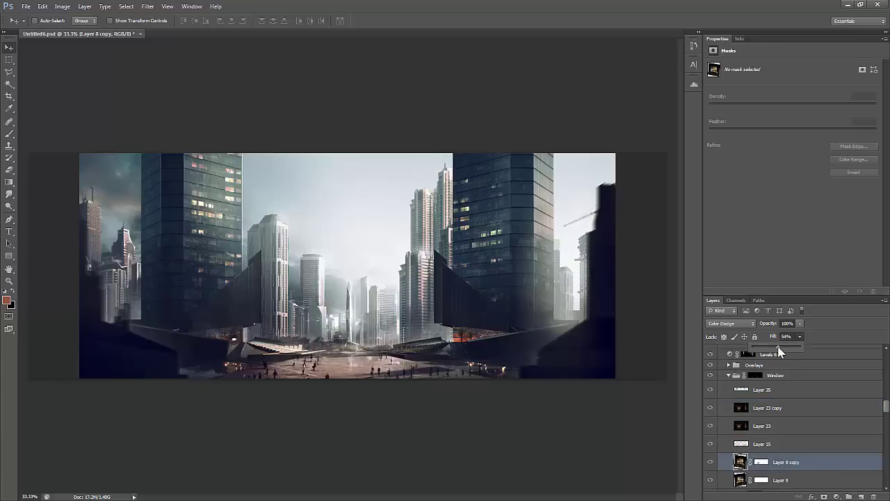
{"action": "left_click", "coordinate": [775, 480]}
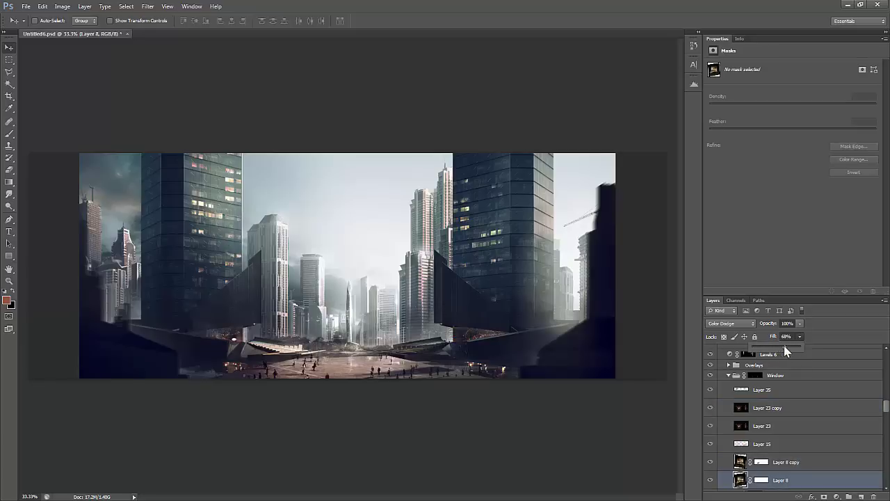
{"action": "left_click_drag", "start_coordinate": [791, 346], "coordinate": [796, 346]}
{"action": "key", "text": "z"}
{"action": "key", "text": "ctrl+plus"}
{"action": "key", "text": "ctrl+plus"}
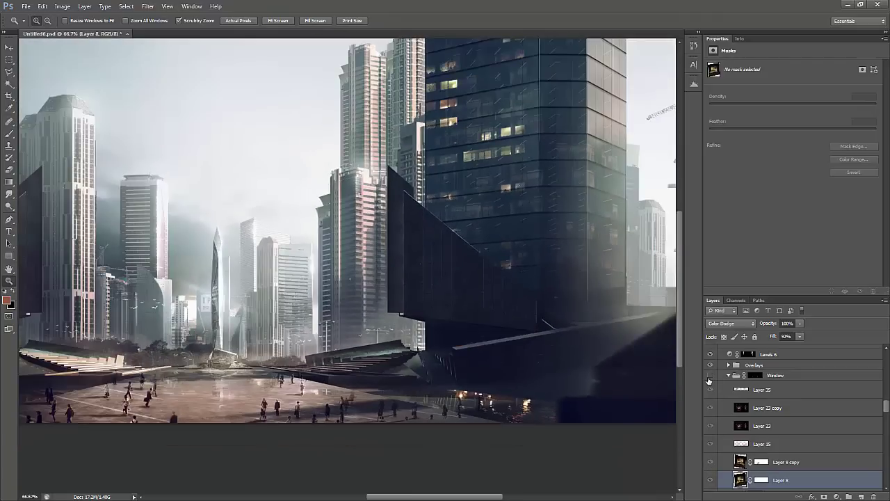
{"action": "key", "text": "ctrl+minus"}
{"action": "key", "text": "ctrl+minus"}
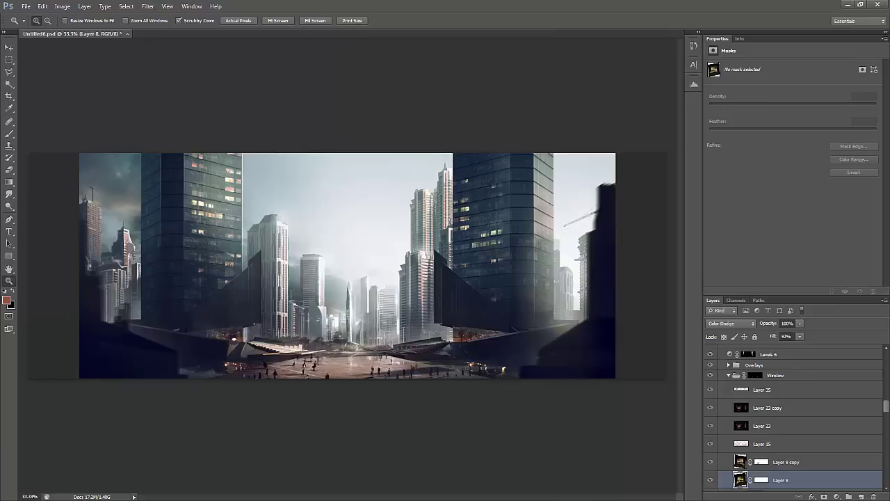
Work down from Layer 22 to the clipped Layer 14 in the 2D group with the brush ready
{"action": "scroll", "coordinate": [779, 397], "scroll_direction": "up", "scroll_amount": 3}
{"action": "left_click", "coordinate": [755, 393]}
{"action": "key", "text": "e"}
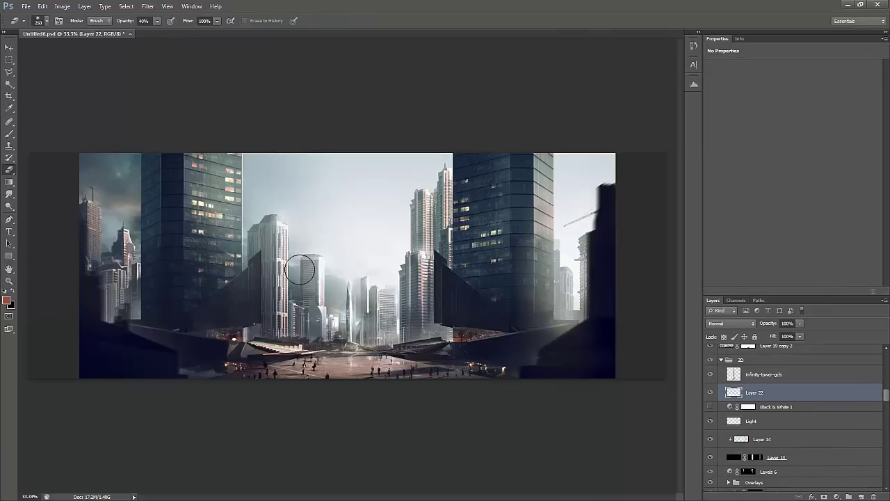
{"action": "key", "text": "ctrl+plus"}
{"action": "key", "text": "ctrl+plus"}
{"action": "key", "text": "b"}
{"action": "key", "text": "alt+bracketleft"}
{"action": "key", "text": "alt+bracketleft"}
{"action": "key", "text": "alt+bracketleft"}
Choose a small brush preset with white at 100% opacity and select Layer 21 in the Light group
{"action": "key", "text": "F5"}
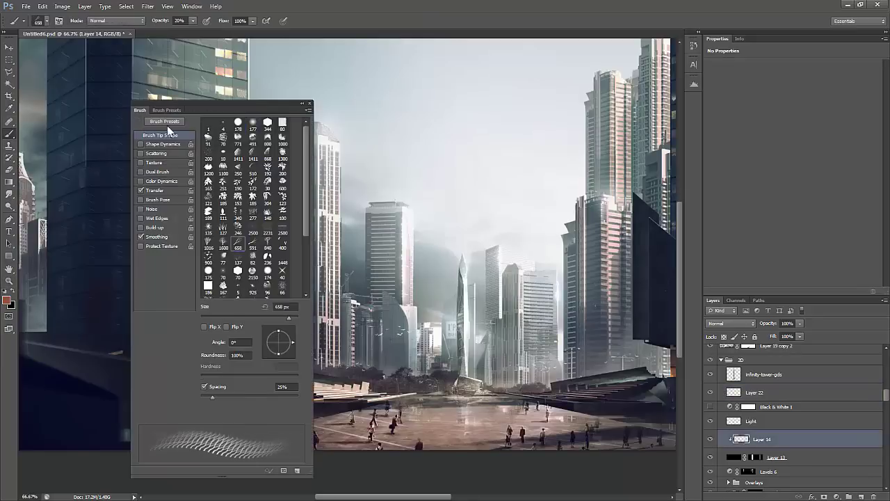
{"action": "left_click", "coordinate": [165, 122]}
{"action": "key", "text": "F5"}
{"action": "key", "text": "z"}
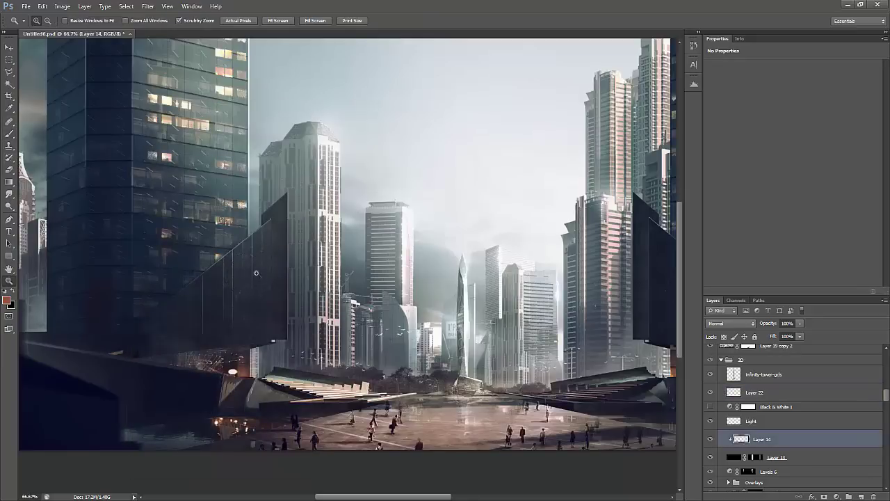
{"action": "key", "text": "b"}
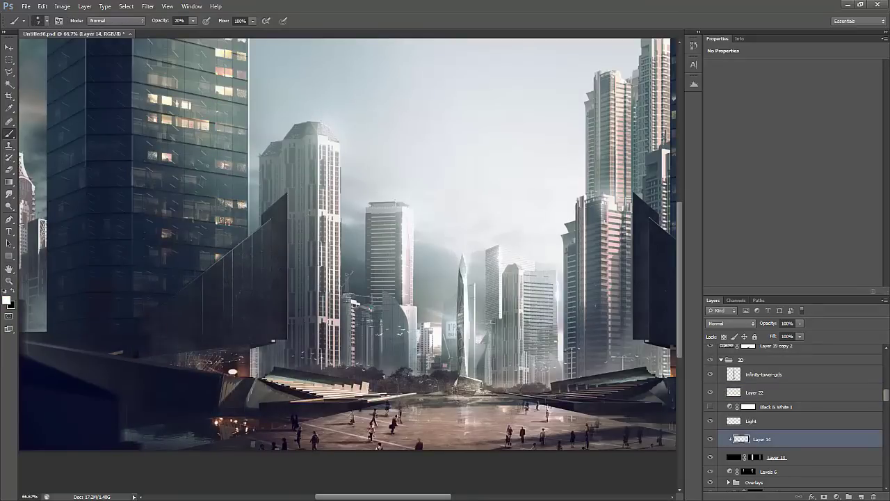
{"action": "scroll", "coordinate": [804, 372], "scroll_direction": "down", "scroll_amount": 3}
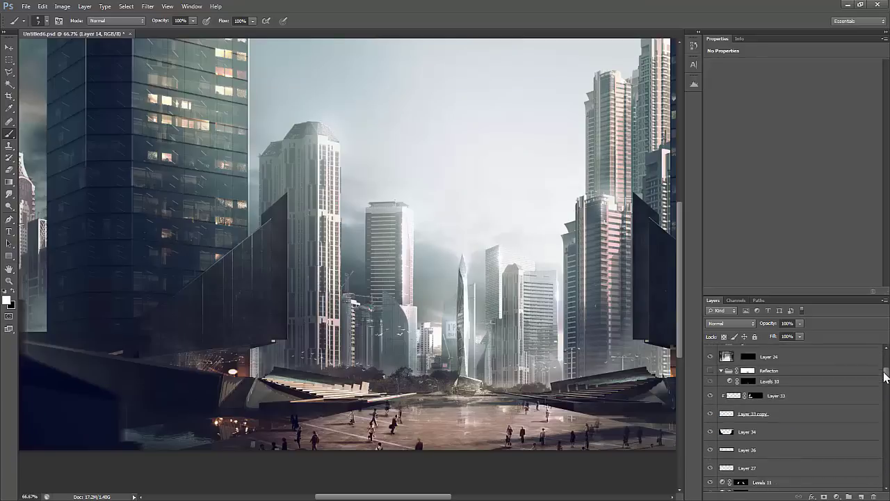
{"action": "scroll", "coordinate": [805, 373], "scroll_direction": "up", "scroll_amount": 5}
{"action": "left_click", "coordinate": [762, 414]}
Paint thin white highlights along the vertical edges of the dark wedge structure beneath the left tower on Layer 21
{"action": "left_click_drag", "start_coordinate": [292, 306], "coordinate": [285, 352]}
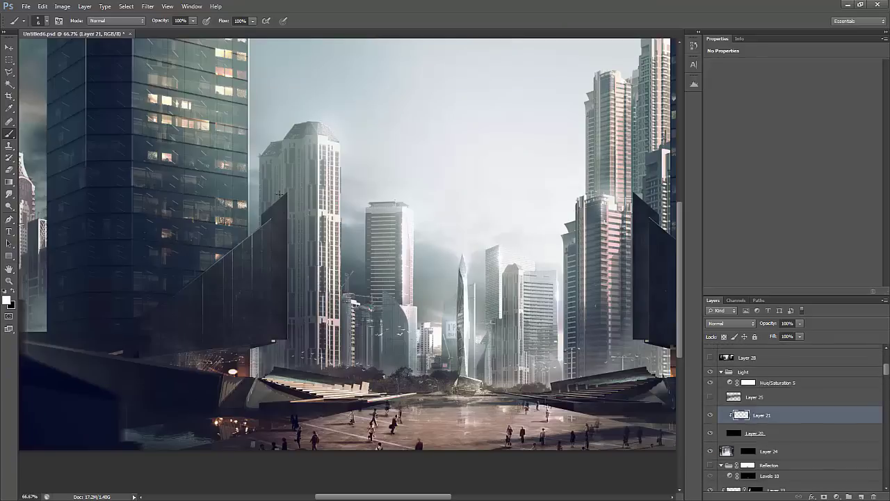
{"action": "key", "text": "e"}
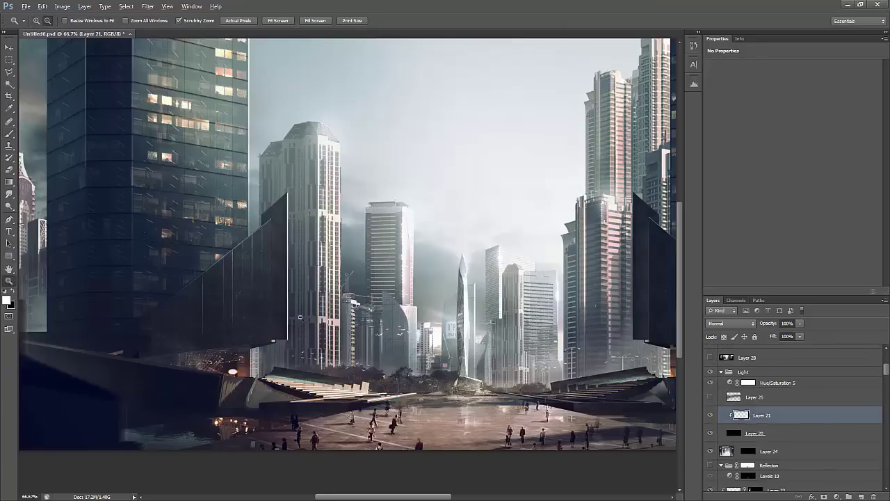
{"action": "key", "text": "ctrl+minus"}
{"action": "key", "text": "ctrl+plus"}
{"action": "key", "text": "b"}
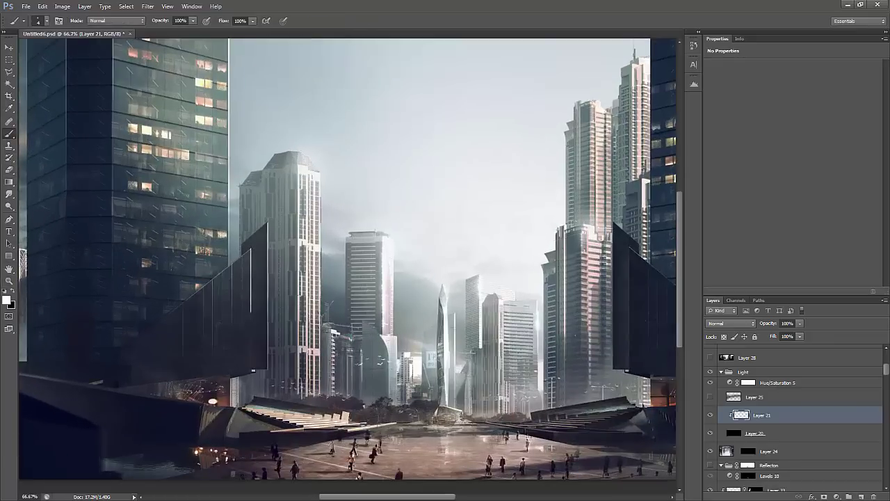
Soften the left wedge's highlight and paint a matching thin white vertical line on the wedge beneath the right tower
{"action": "key", "text": "e"}
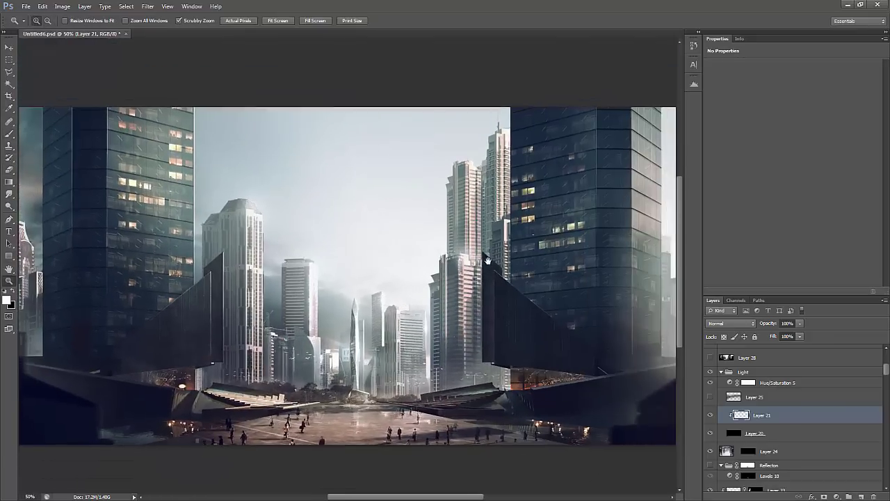
{"action": "key", "text": "b"}
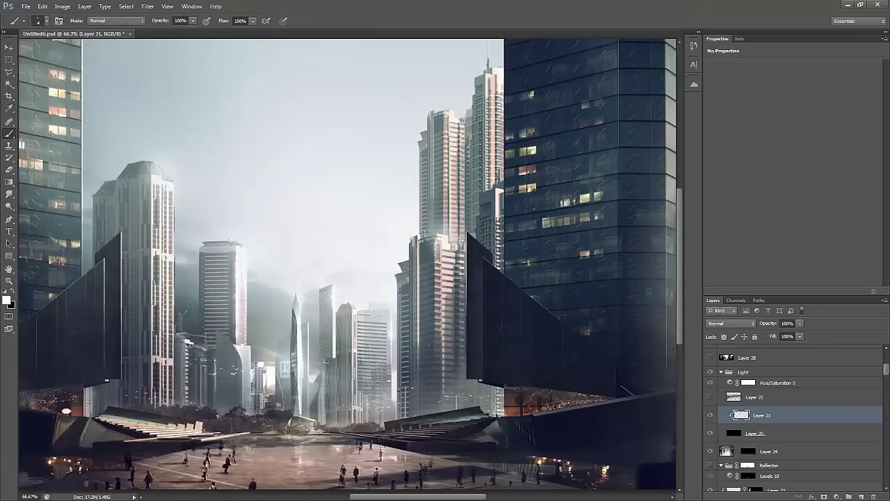
{"action": "key", "text": "h"}
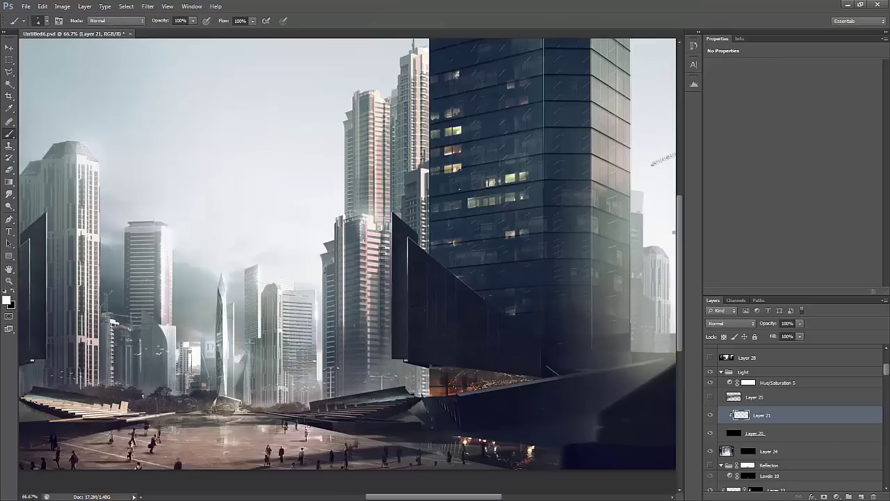
{"action": "key", "text": "z"}
{"action": "left_click", "coordinate": [420, 231], "text": "alt"}
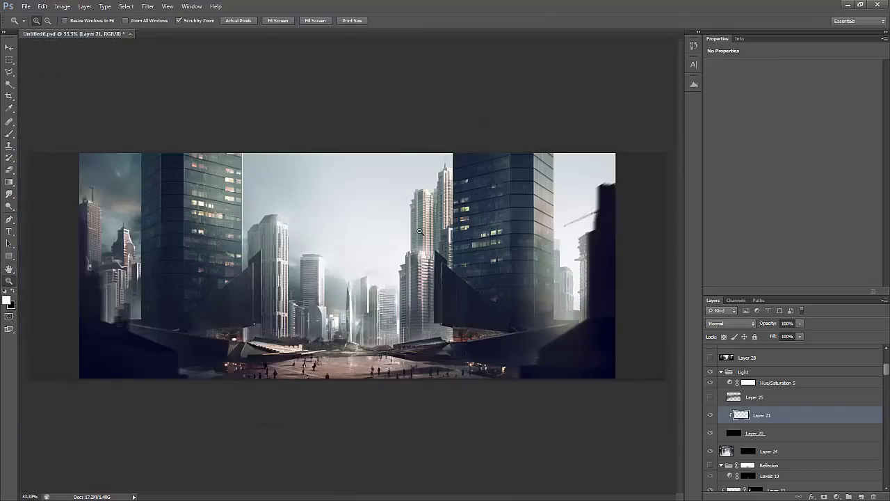
Brighten the diagonal white paving line beneath the pedestrians on the plaza floor with a 2 px white brush
{"action": "left_click_drag", "start_coordinate": [327, 371], "coordinate": [396, 372]}
{"action": "key", "text": "b"}
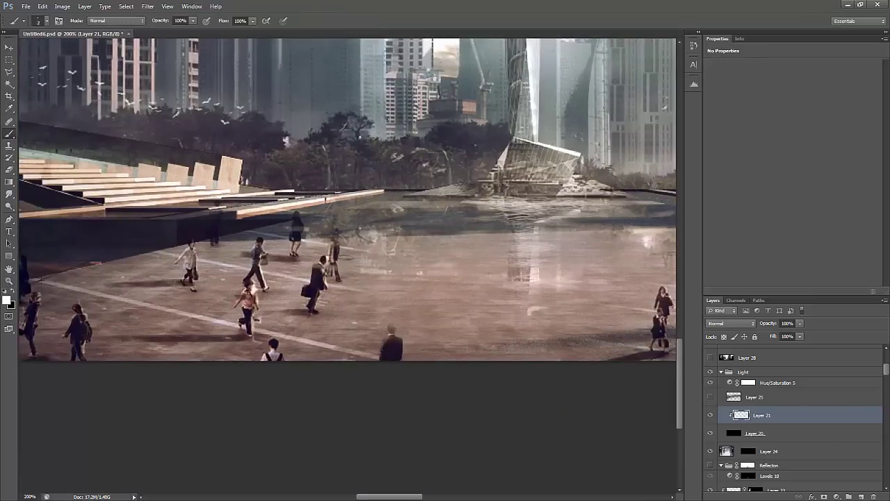
{"action": "left_click", "coordinate": [242, 325], "text": "shift"}
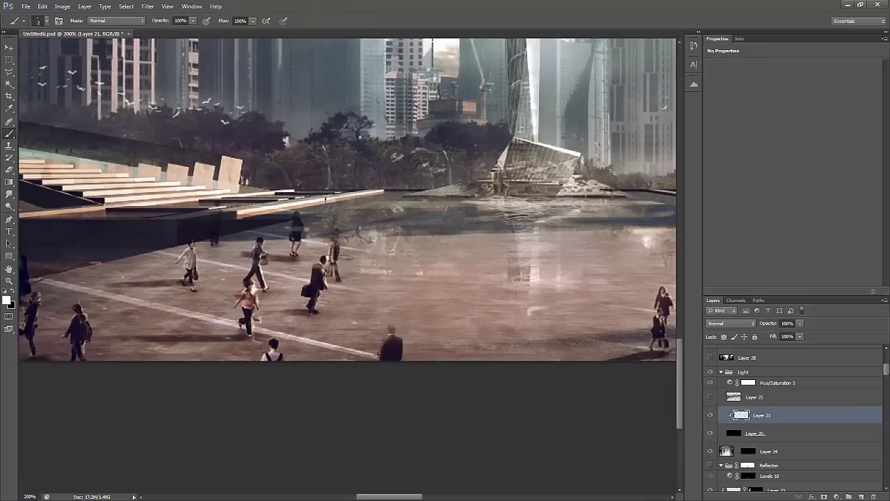
Extend the thin white diagonal paving line across the plaza's centre on a new layer clipped above Layer 21
{"action": "key", "text": "h"}
{"action": "left_click_drag", "start_coordinate": [378, 356], "coordinate": [220, 288]}
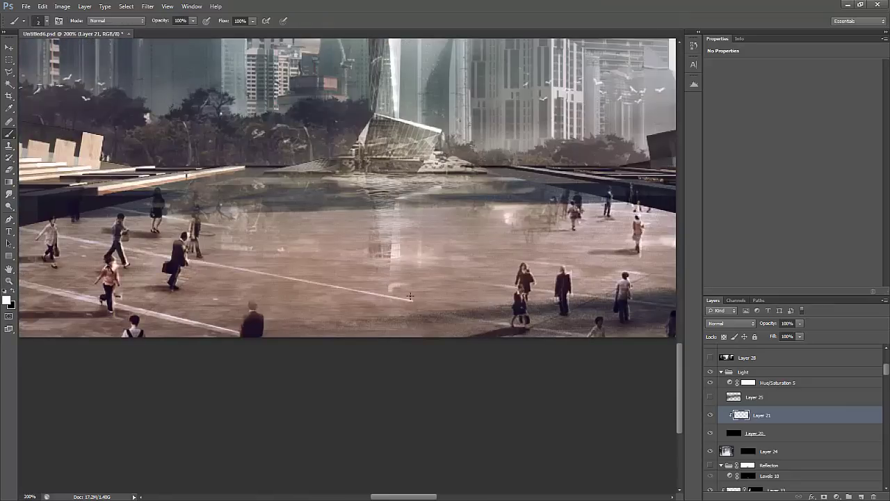
{"action": "key", "text": "e"}
{"action": "left_click", "coordinate": [861, 496]}
{"action": "left_click", "coordinate": [791, 421], "text": "alt"}
{"action": "key", "text": "b"}
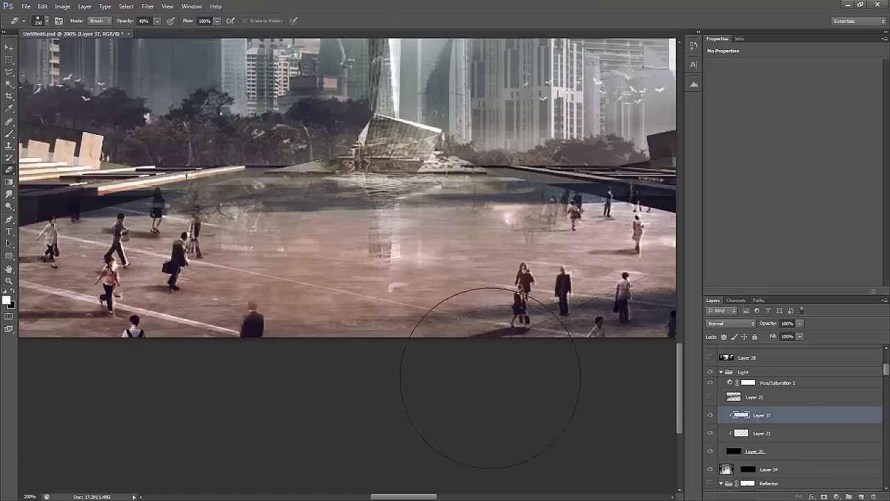
Paint thin white perspective lines on the plaza paving, radiating from the central tower's base, with a 1 px brush on Layer 37
{"action": "key", "text": "h"}
{"action": "left_click_drag", "start_coordinate": [459, 295], "coordinate": [270, 242]}
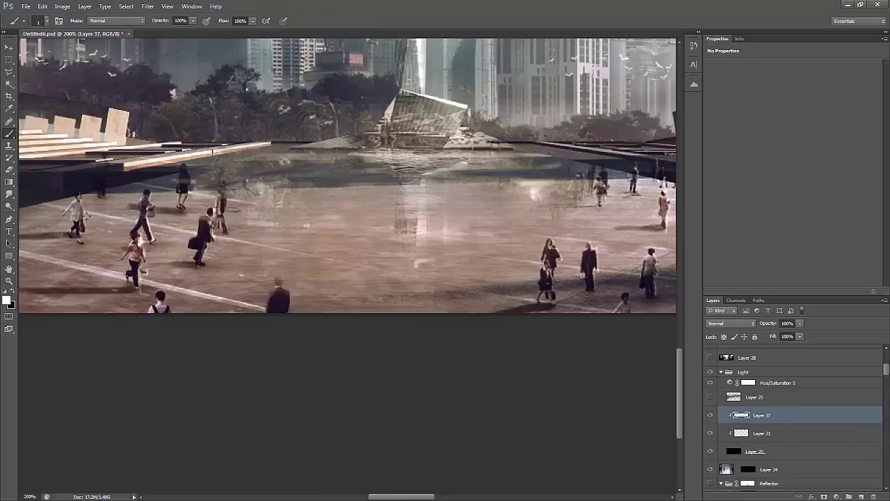
{"action": "key", "text": "h"}
{"action": "left_click_drag", "start_coordinate": [265, 296], "coordinate": [265, 296]}
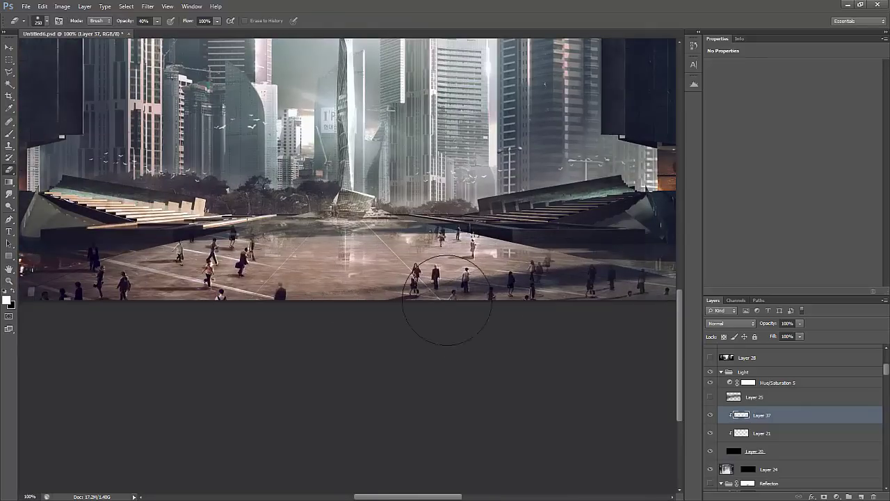
{"action": "key", "text": "ctrl+space"}
{"action": "left_click", "coordinate": [441, 310]}
{"action": "key", "text": "ctrl+space"}
{"action": "left_click_drag", "start_coordinate": [556, 244], "coordinate": [531, 244]}
{"action": "left_click", "coordinate": [531, 245], "text": "alt"}
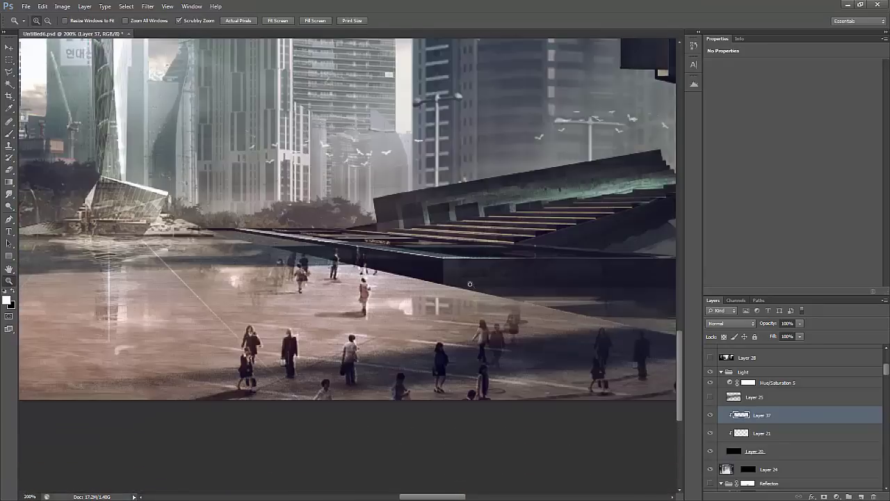
{"action": "left_click", "coordinate": [536, 217], "text": "alt"}
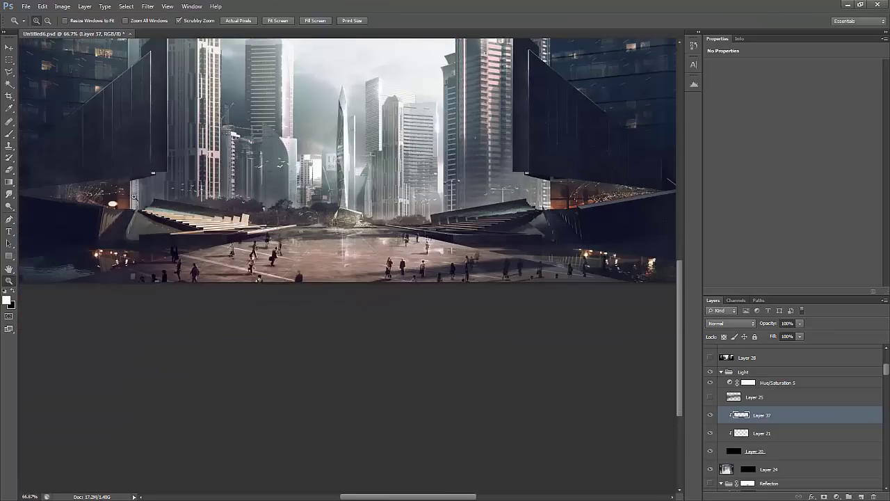
{"action": "left_click_drag", "start_coordinate": [134, 198], "coordinate": [193, 176]}
{"action": "key", "text": "ctrl+space"}
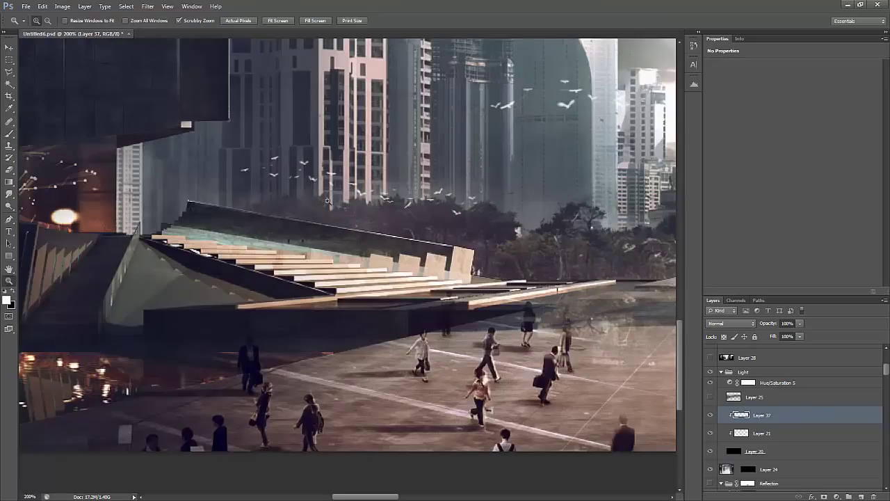
Paint thin white highlights on the dark wedge beneath the left tower on Layer 37 and soften them with a 40% opacity eraser
{"action": "mouse_move", "coordinate": [299, 98]}
{"action": "left_mouse_down"}
{"action": "mouse_move", "coordinate": [272, 97]}
{"action": "mouse_move", "coordinate": [296, 107]}
{"action": "left_mouse_up"}
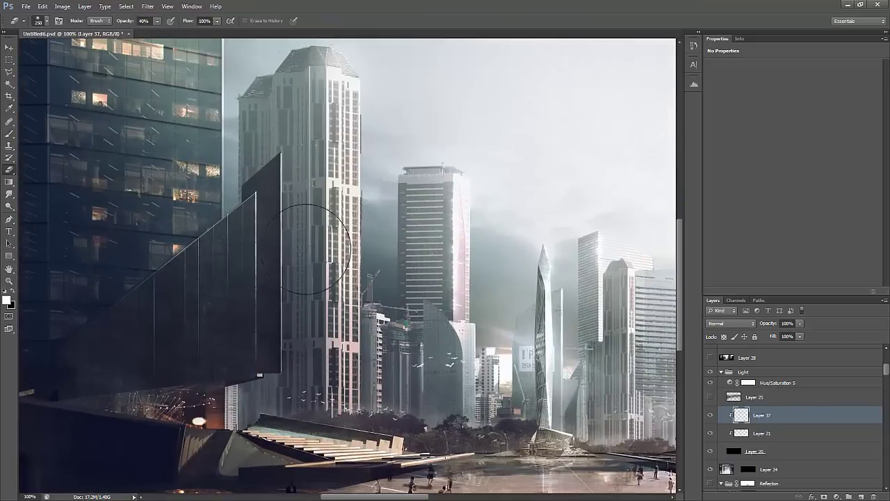
{"action": "key", "text": "e"}
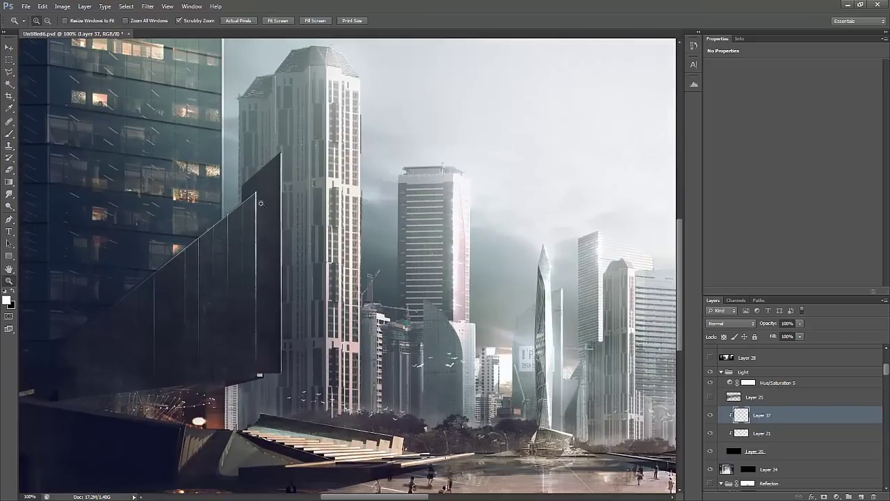
{"action": "key", "text": "h"}
{"action": "mouse_move", "coordinate": [272, 118]}
{"action": "left_mouse_down"}
{"action": "mouse_move", "coordinate": [239, 162]}
{"action": "mouse_move", "coordinate": [310, 223]}
{"action": "left_mouse_up"}
{"action": "key", "text": "b"}
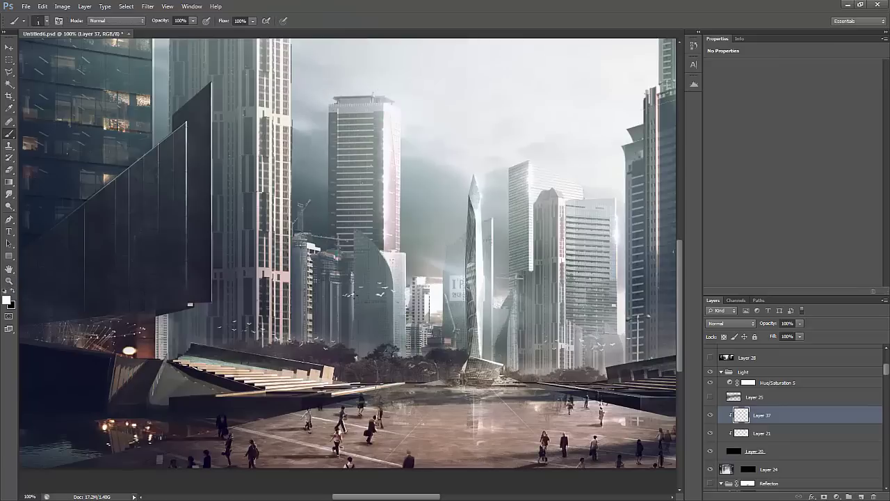
{"action": "left_click", "coordinate": [341, 157], "text": "alt"}
{"action": "key", "text": "z"}
{"action": "scroll", "coordinate": [533, 111], "scroll_direction": "down", "scroll_amount": 5}
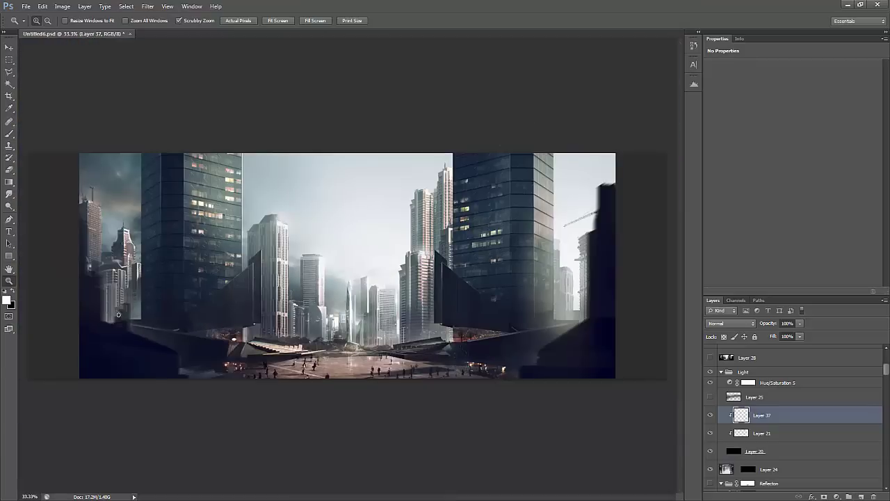
Select the lower part of the right tower above the wedge's sloping edge with the Polygonal Lasso, adding it to the selection
{"action": "scroll", "coordinate": [493, 285], "scroll_direction": "up", "scroll_amount": 4}
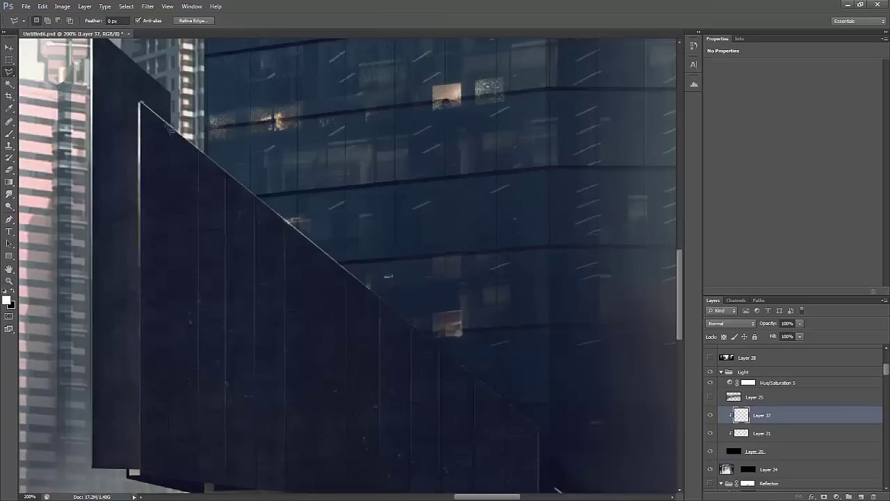
{"action": "key", "text": "l"}
{"action": "left_click", "coordinate": [140, 103]}
{"action": "left_click", "coordinate": [543, 426]}
{"action": "scroll", "coordinate": [556, 438], "scroll_direction": "up", "scroll_amount": 2}
{"action": "scroll", "coordinate": [570, 452], "scroll_direction": "down", "scroll_amount": 3}
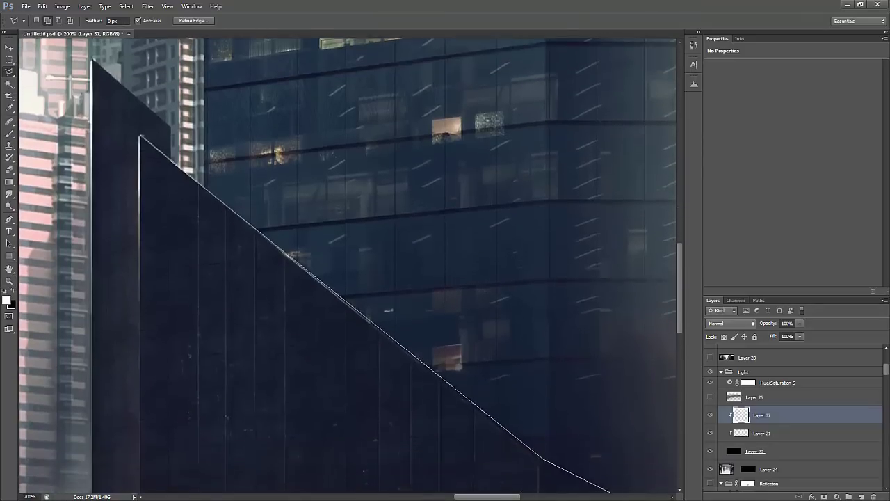
{"action": "scroll", "coordinate": [549, 413], "scroll_direction": "down", "scroll_amount": 2}
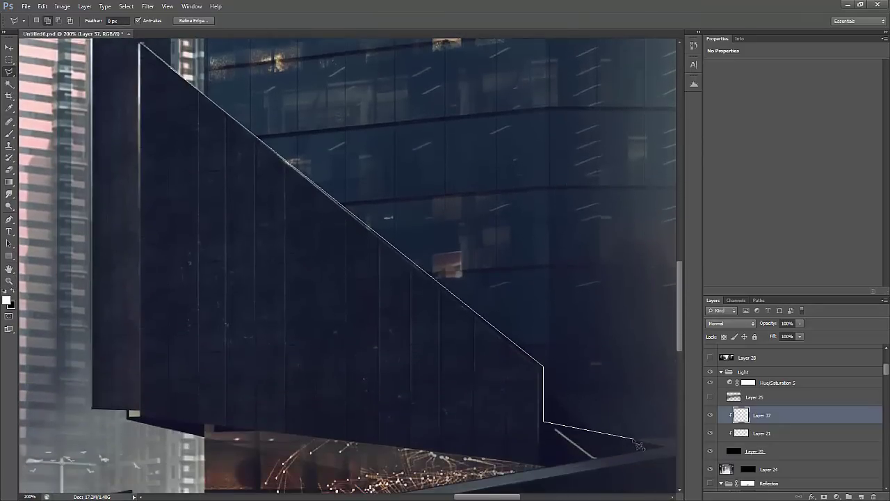
{"action": "scroll", "coordinate": [638, 443], "scroll_direction": "right", "scroll_amount": 10}
{"action": "left_click", "coordinate": [397, 438]}
{"action": "left_click", "coordinate": [314, 393]}
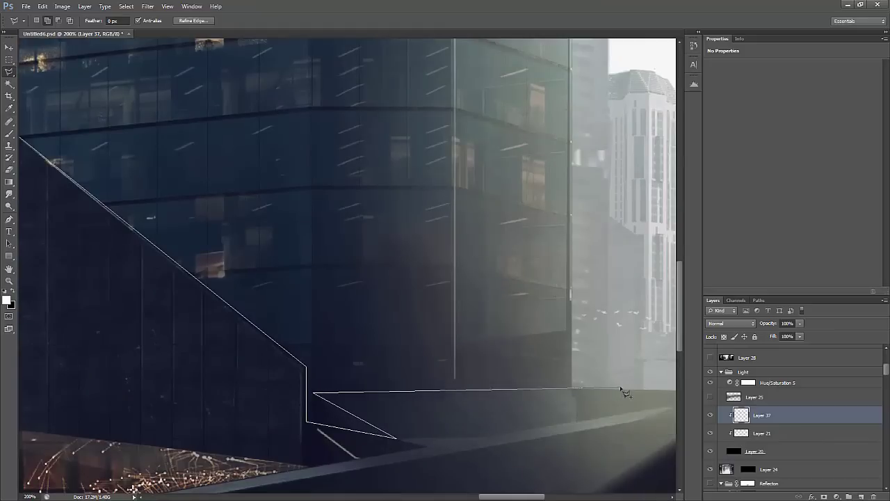
{"action": "scroll", "coordinate": [654, 259], "scroll_direction": "up", "scroll_amount": 10}
{"action": "left_click", "coordinate": [326, 121]}
Add a new layer above Layer 37 with a layer mask limited to the selected tower areas behind both wedges
{"action": "key", "text": "z"}
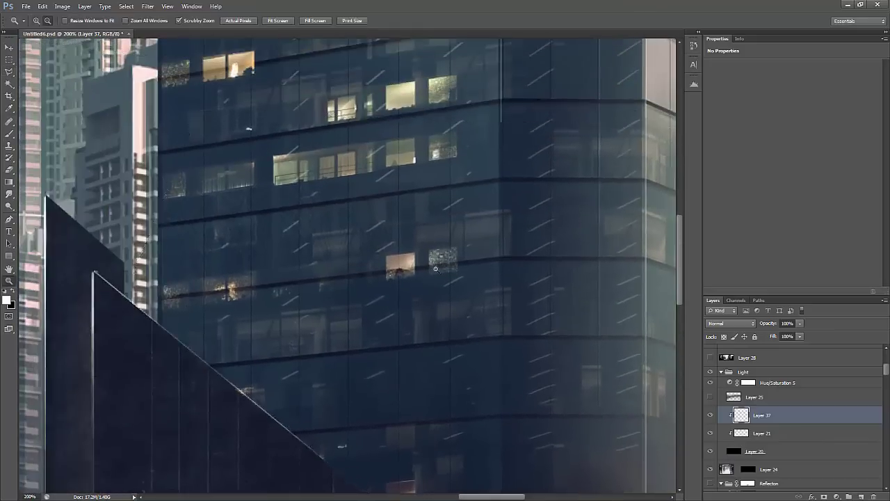
{"action": "left_click", "coordinate": [586, 362], "text": "alt"}
{"action": "left_click", "coordinate": [587, 362]}
{"action": "key", "text": "m"}
{"action": "left_click_drag", "start_coordinate": [633, 391], "coordinate": [396, 279]}
{"action": "key", "text": "z"}
{"action": "left_click", "coordinate": [824, 497]}
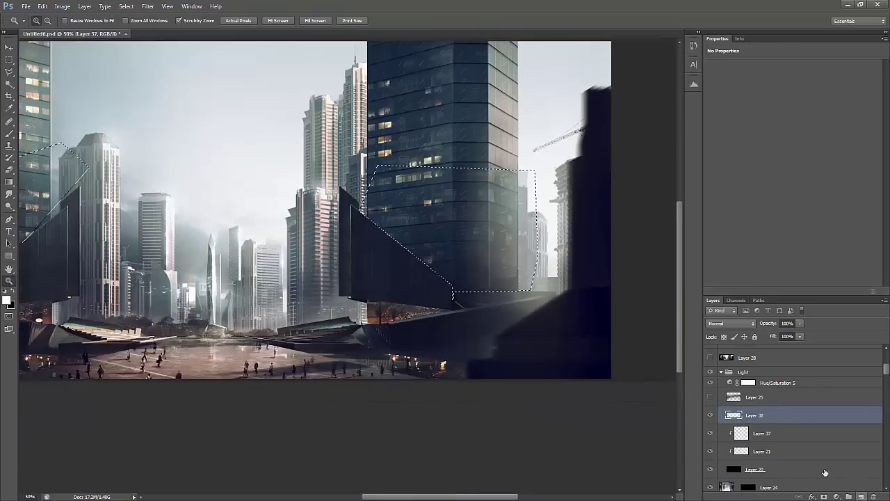
{"action": "left_click", "coordinate": [824, 496]}
Clip Layer 38 to the layers below and paint soft white haze behind the wedges with a 250 px brush at 10% opacity
{"action": "key", "text": "ctrl+minus"}
{"action": "key", "text": "ctrl+minus"}
{"action": "key", "text": "ctrl+plus"}
{"action": "key", "text": "b"}
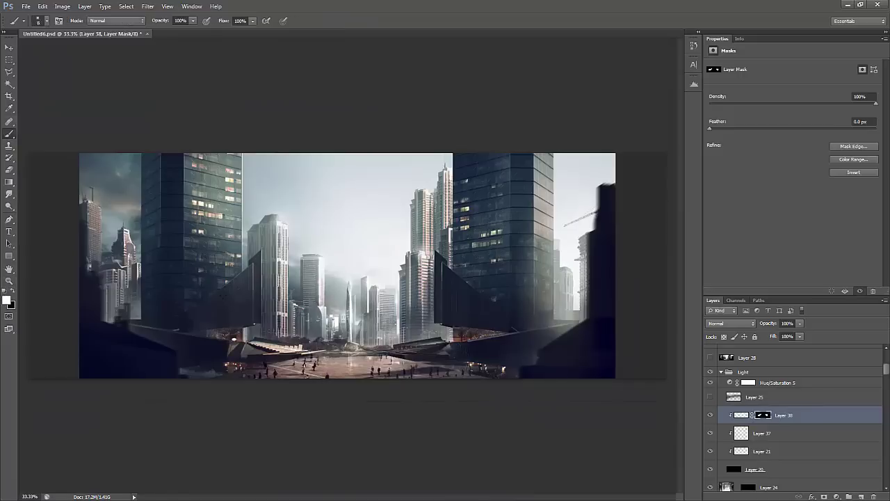
{"action": "left_click", "coordinate": [742, 416]}
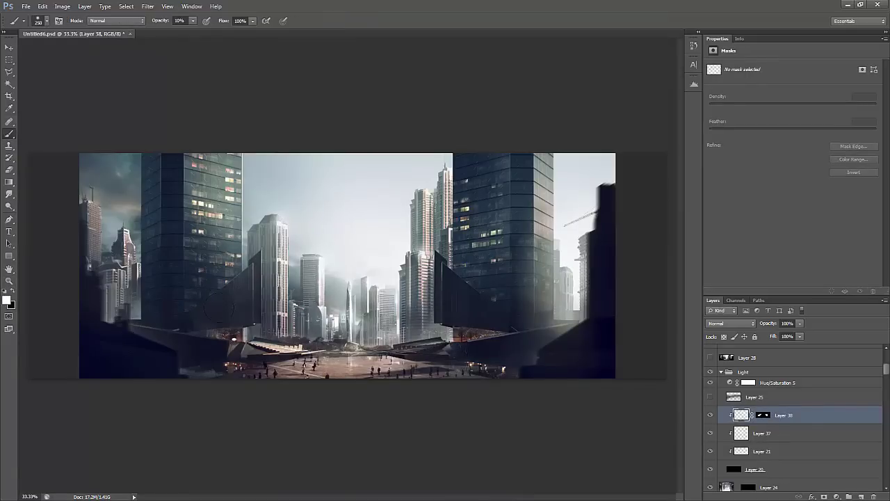
{"action": "left_click_drag", "start_coordinate": [527, 329], "coordinate": [534, 316]}
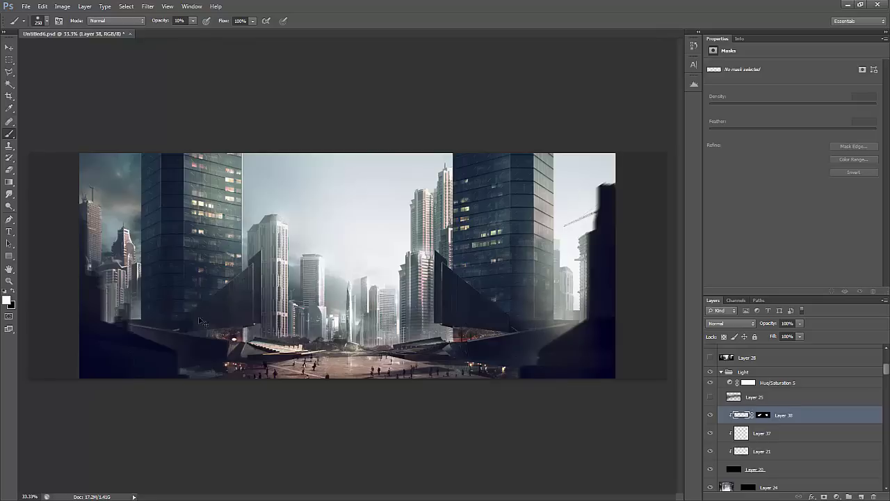
Hide Layer 38 and add a Levels adjustment above it, masked to the same tower areas behind the wedges
{"action": "key", "text": "e"}
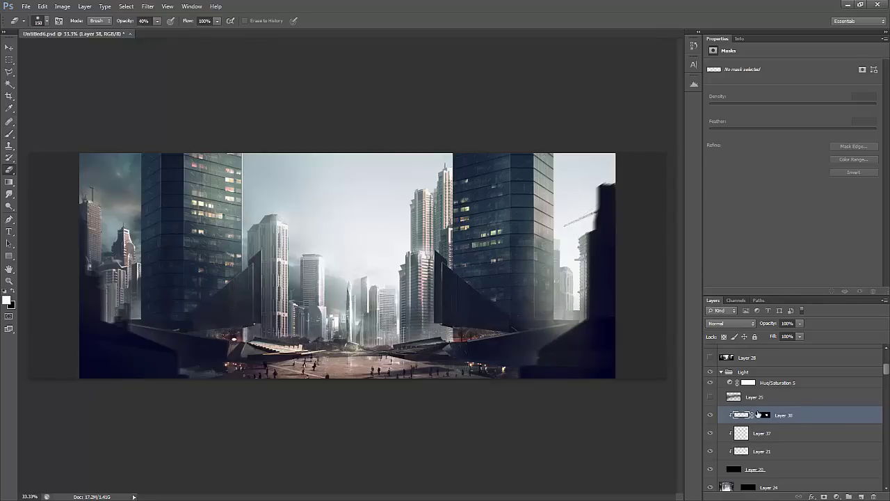
{"action": "left_click", "coordinate": [837, 496]}
{"action": "left_click", "coordinate": [772, 338]}
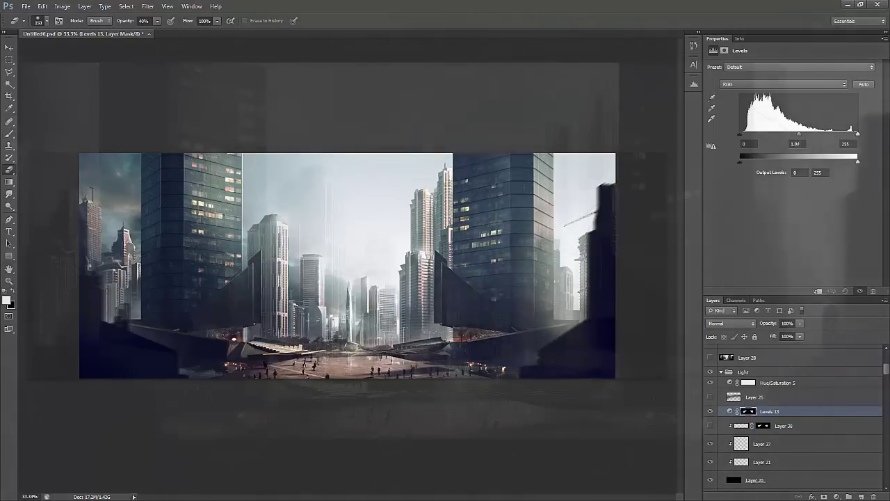